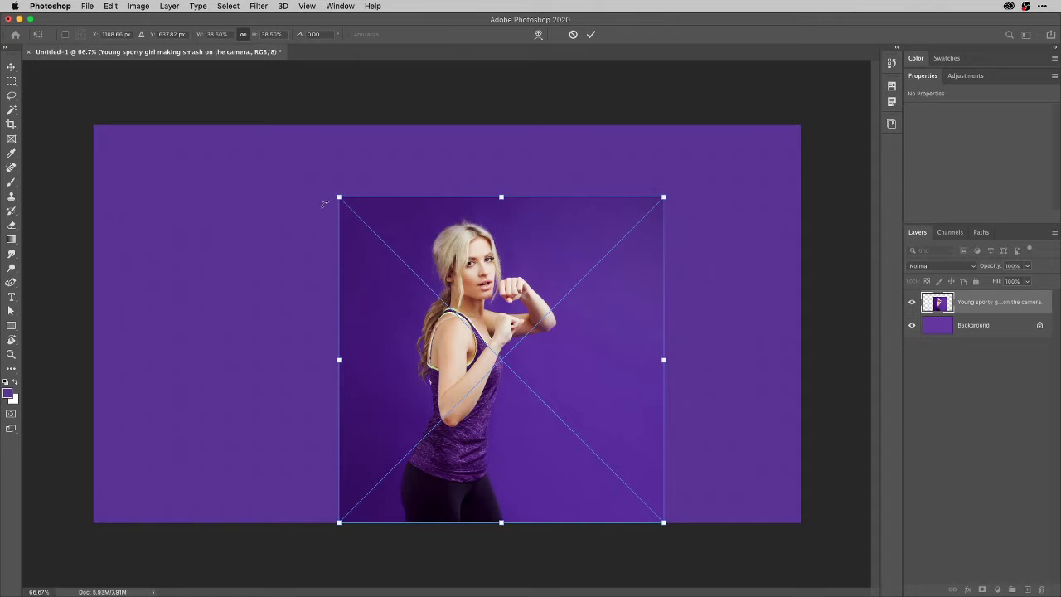
Scale the boxing woman photo to 33.91% width and height, centred on the purple canvas.
left_click_drag(338, 198, 266, 125)
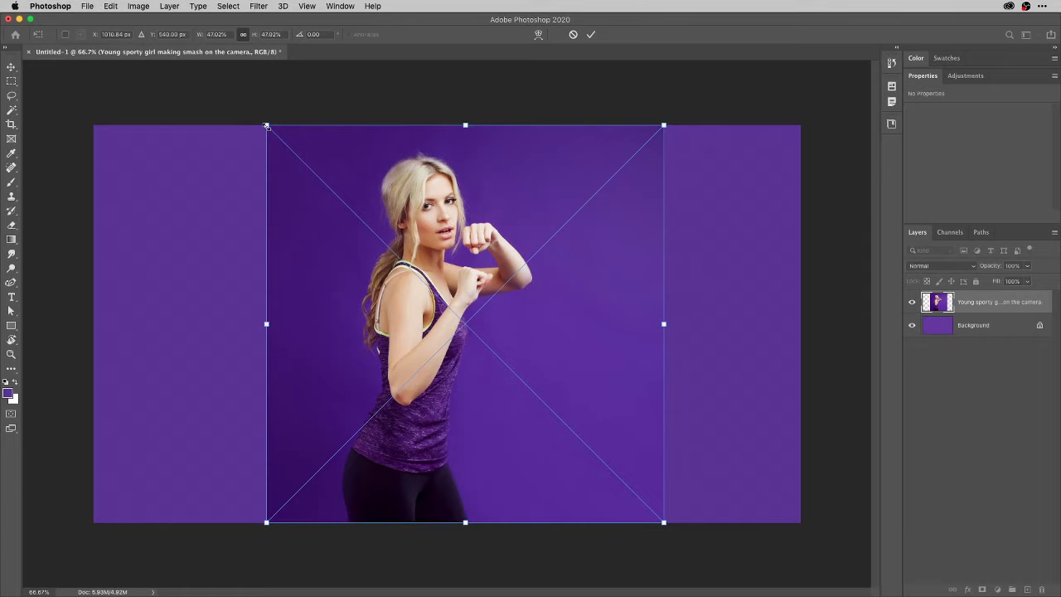
left_click_drag(266, 126, 323, 180)
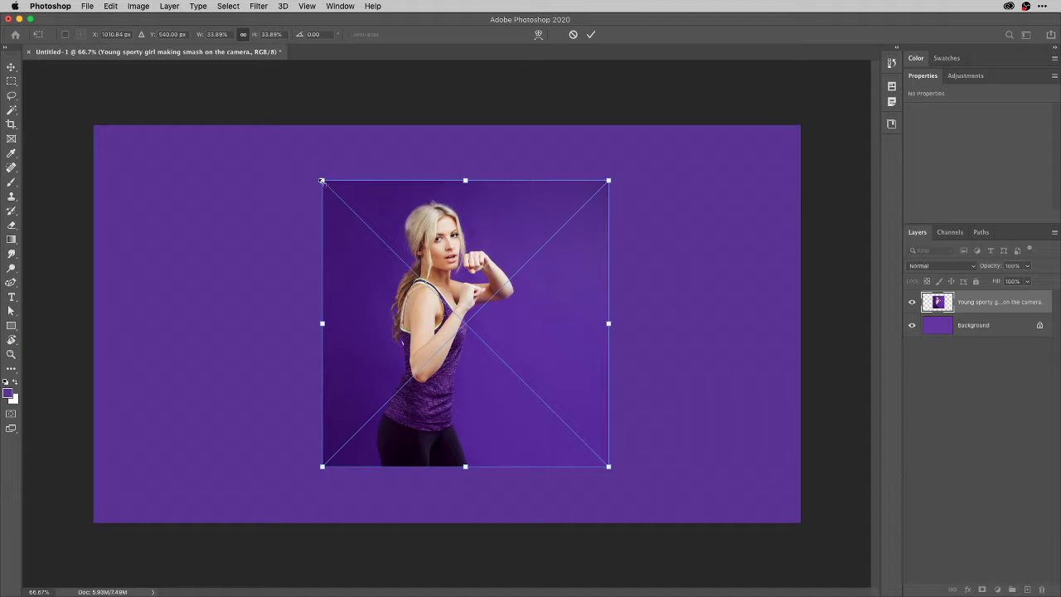
left_click(243, 35)
left_click(243, 35)
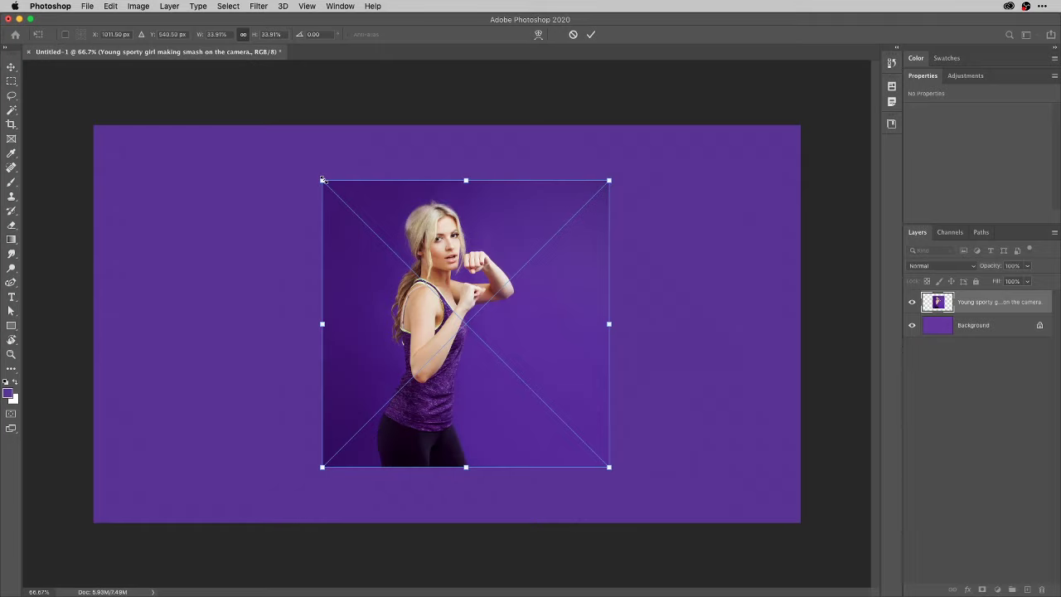
Undo the distorted stretch, then enlarge the photo to about 51.51% and commit the transform.
left_click_drag(323, 179, 258, 207)
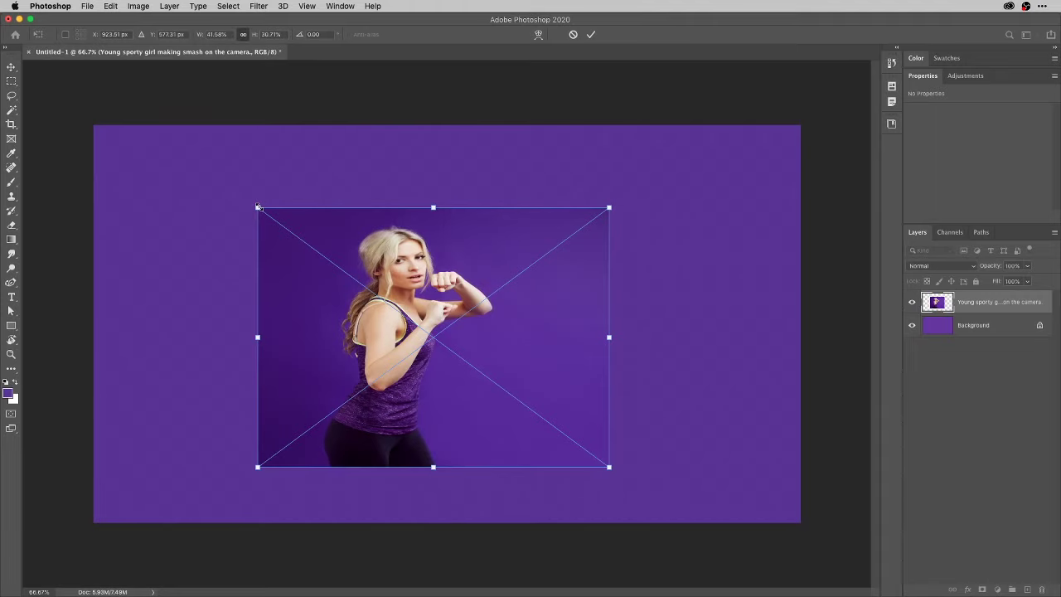
key("super+z")
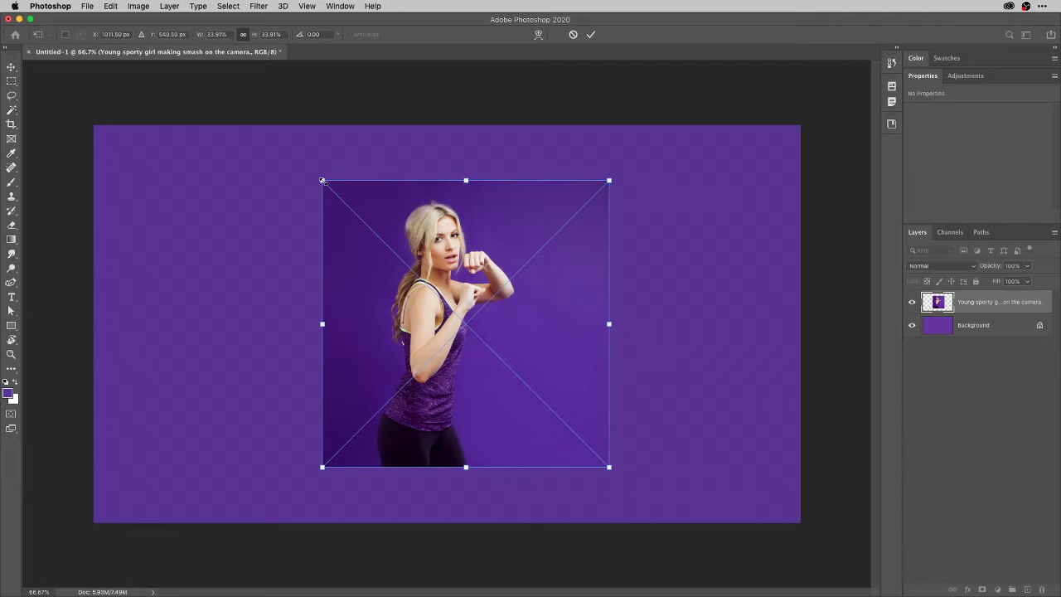
left_click_drag(323, 180, 241, 117)
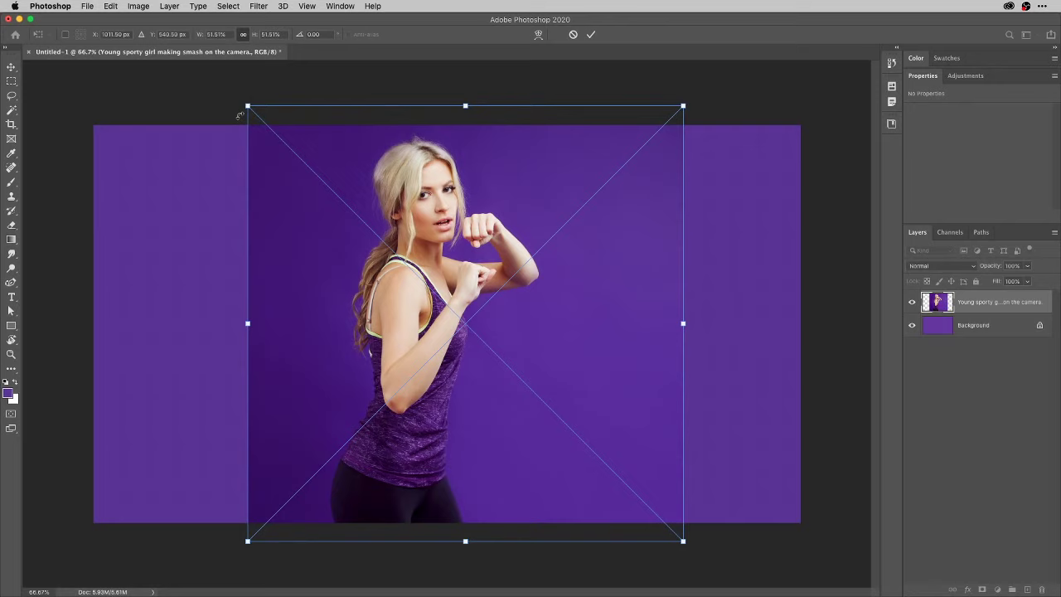
left_click(591, 34)
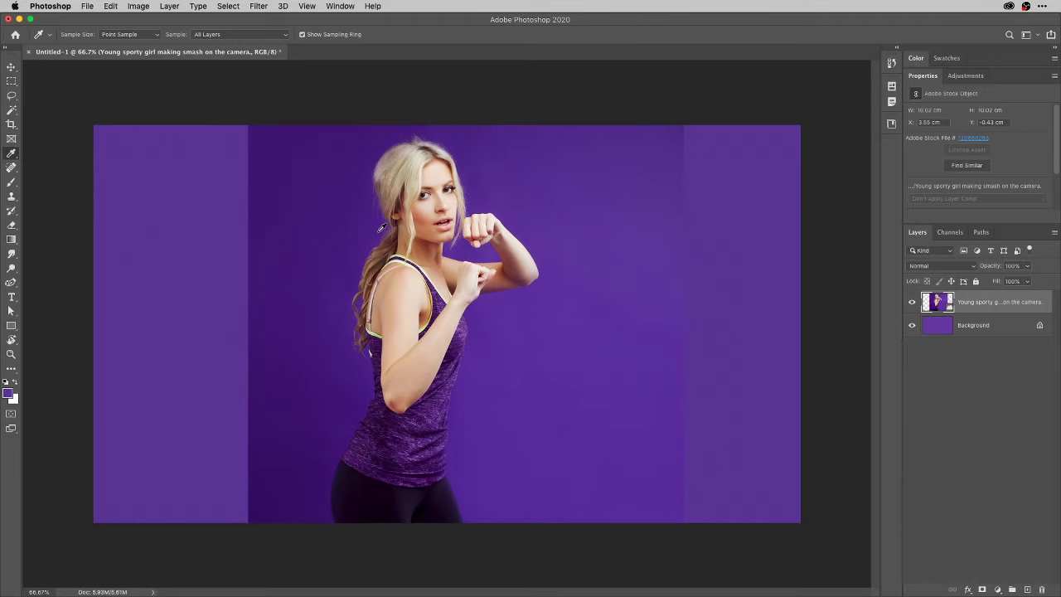
left_click(64, 6)
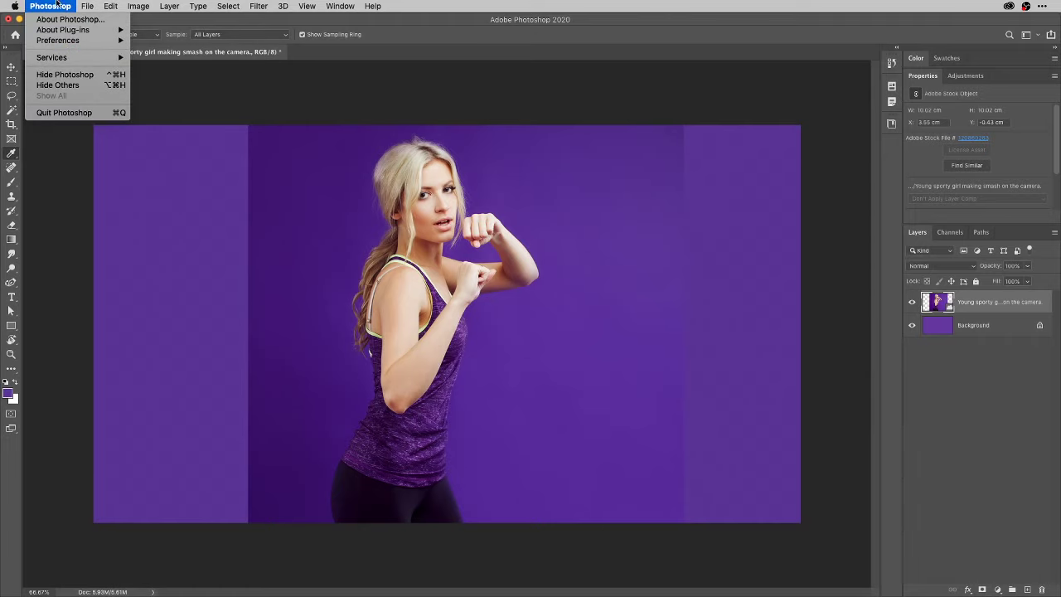
mouse_move(68, 43)
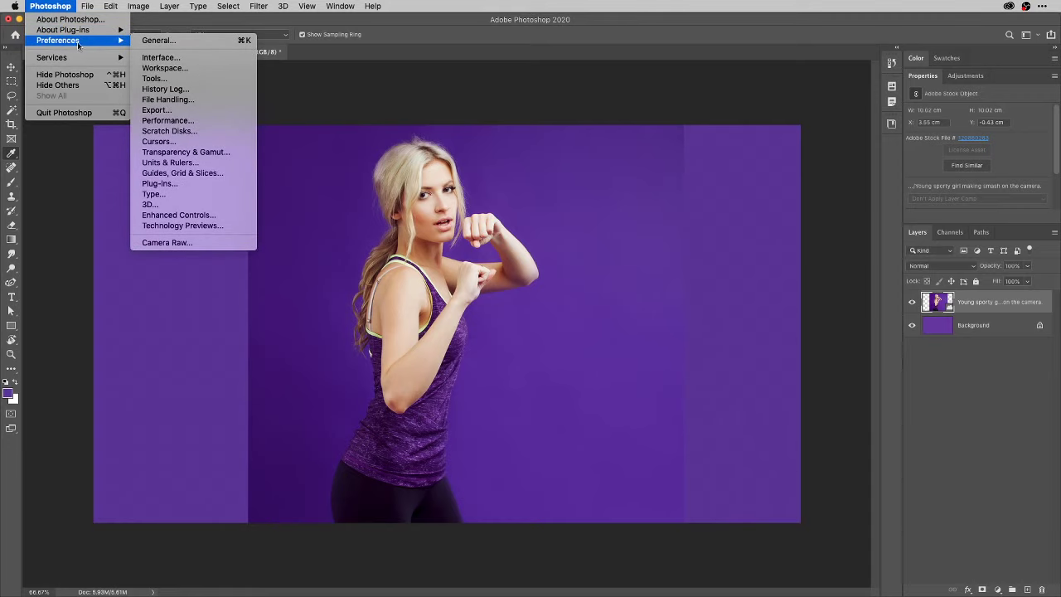
left_click(176, 56)
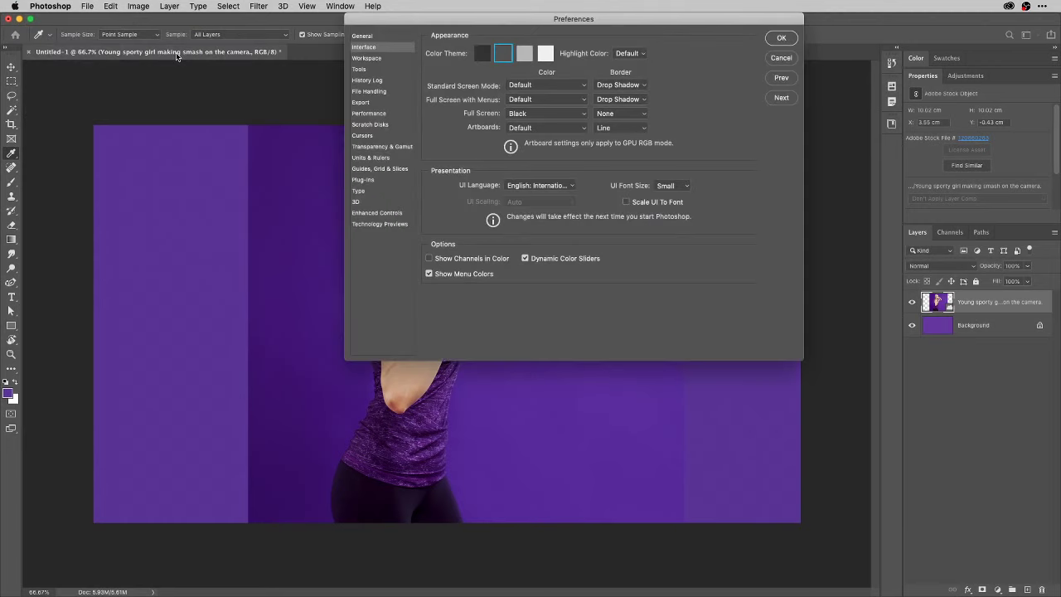
left_click(364, 38)
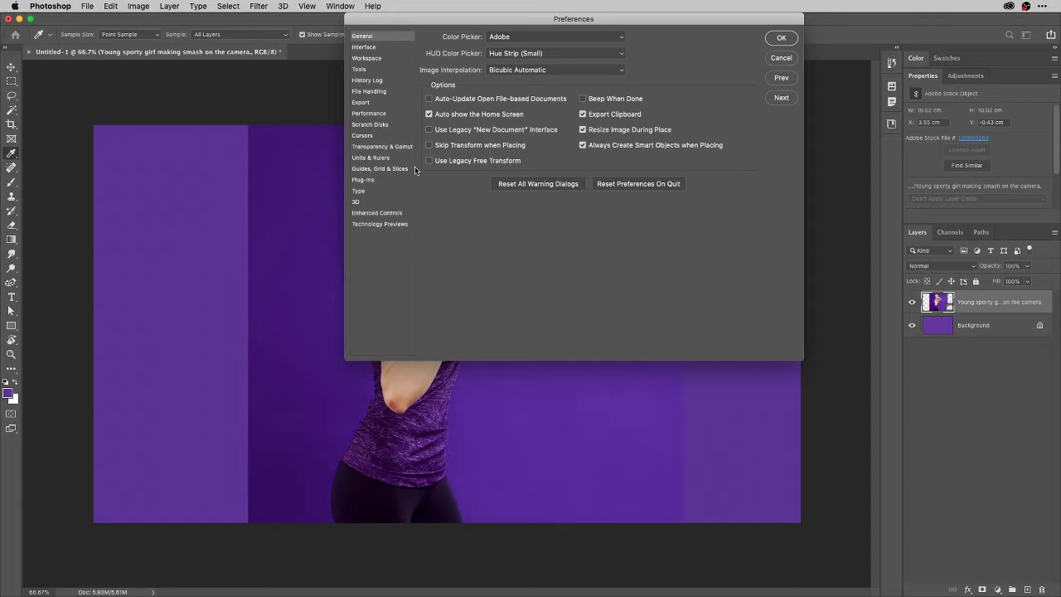
left_click(783, 38)
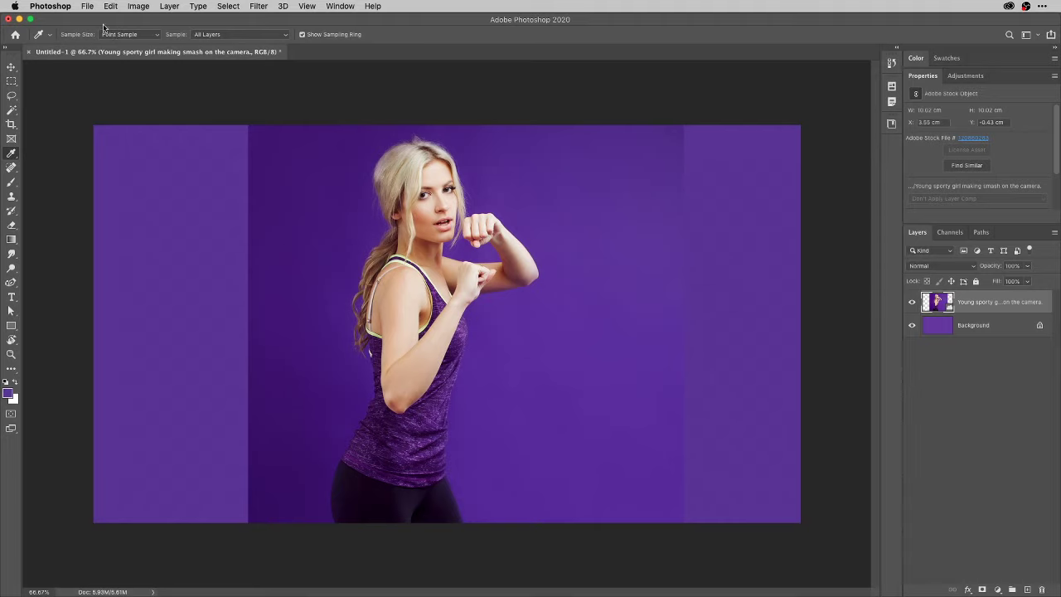
Close the Untitled-1 document, choosing Don't Save to discard its changes.
left_click(87, 6)
left_click(88, 7)
left_click(30, 51)
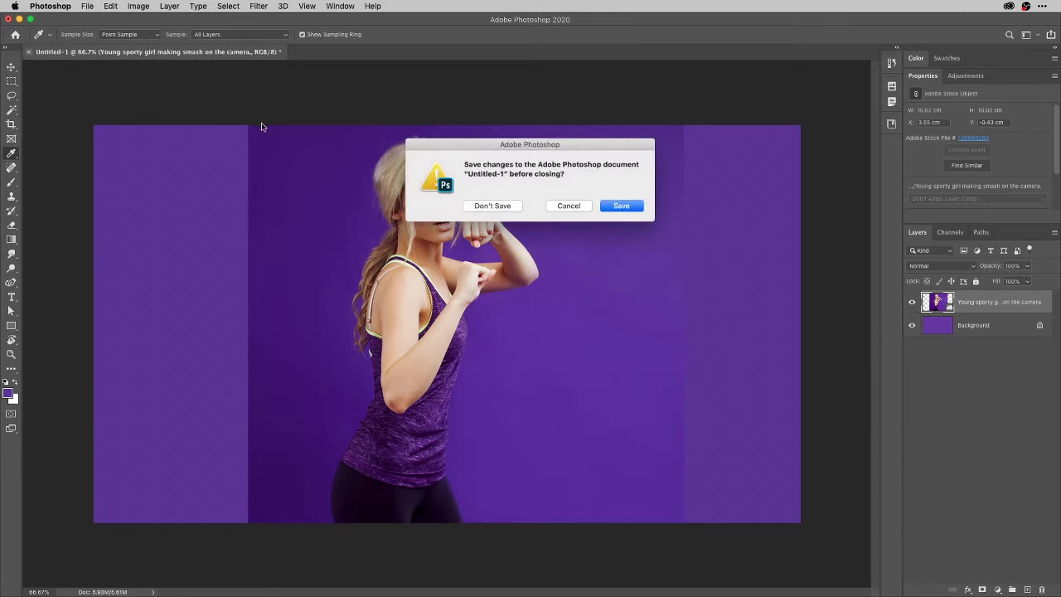
left_click(493, 206)
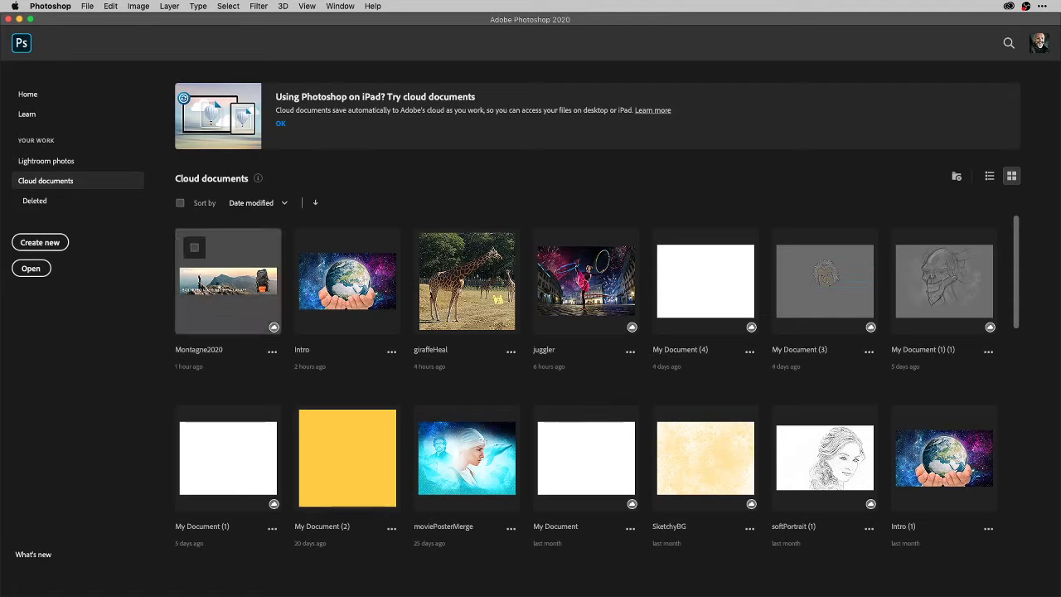
Open the Montagne2020.psdc cloud document from the Home screen thumbnails.
left_click(214, 289)
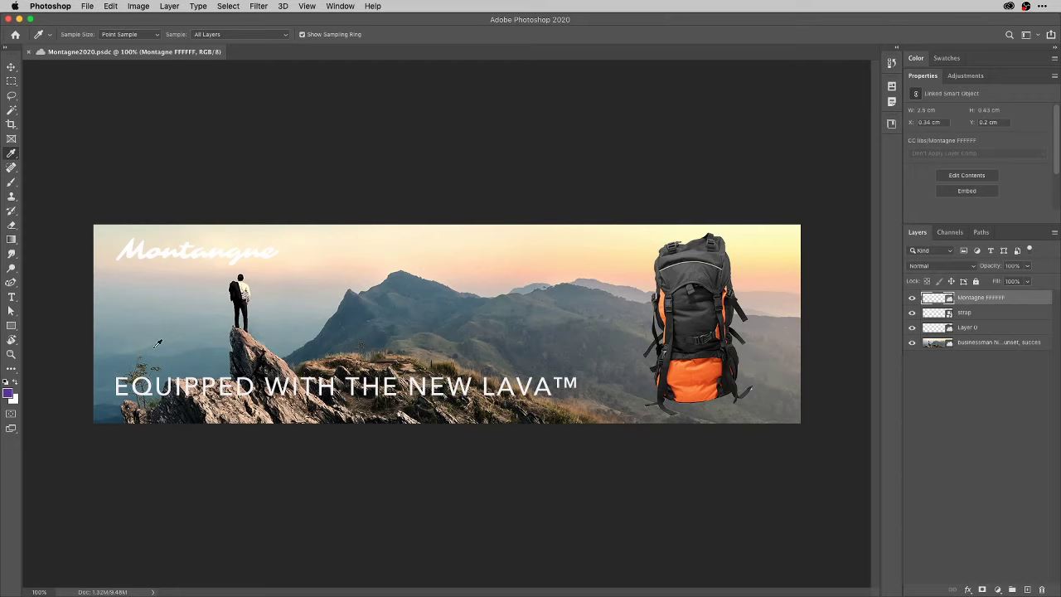
left_click(28, 52)
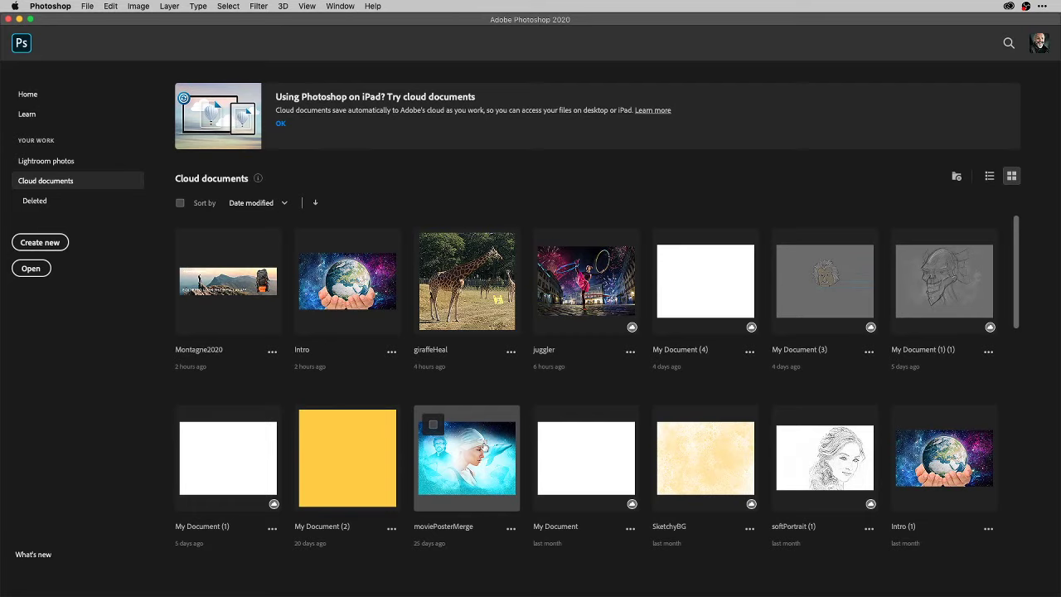
left_click(258, 290)
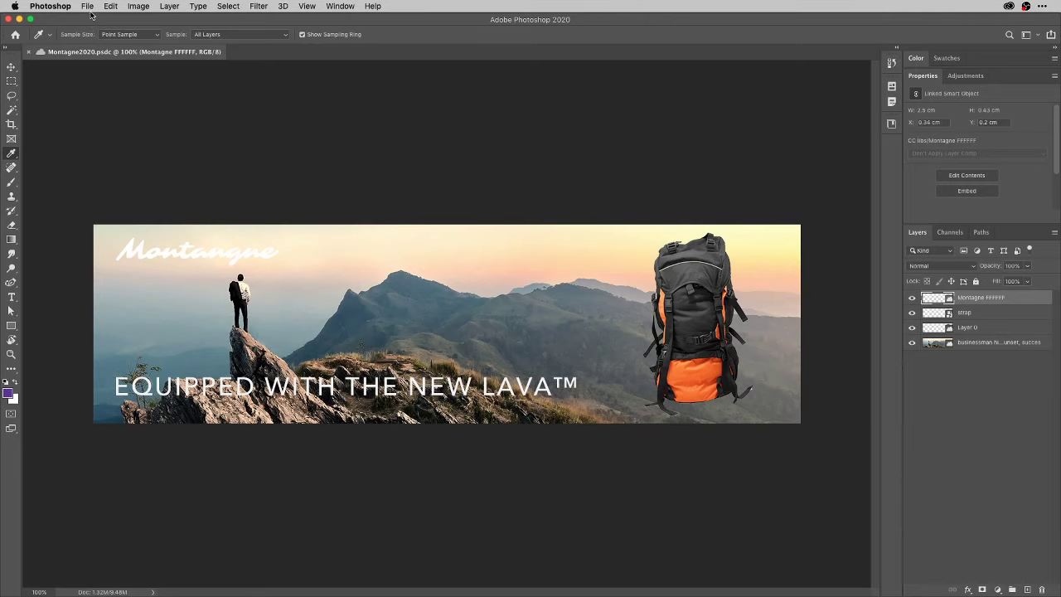
left_click(90, 7)
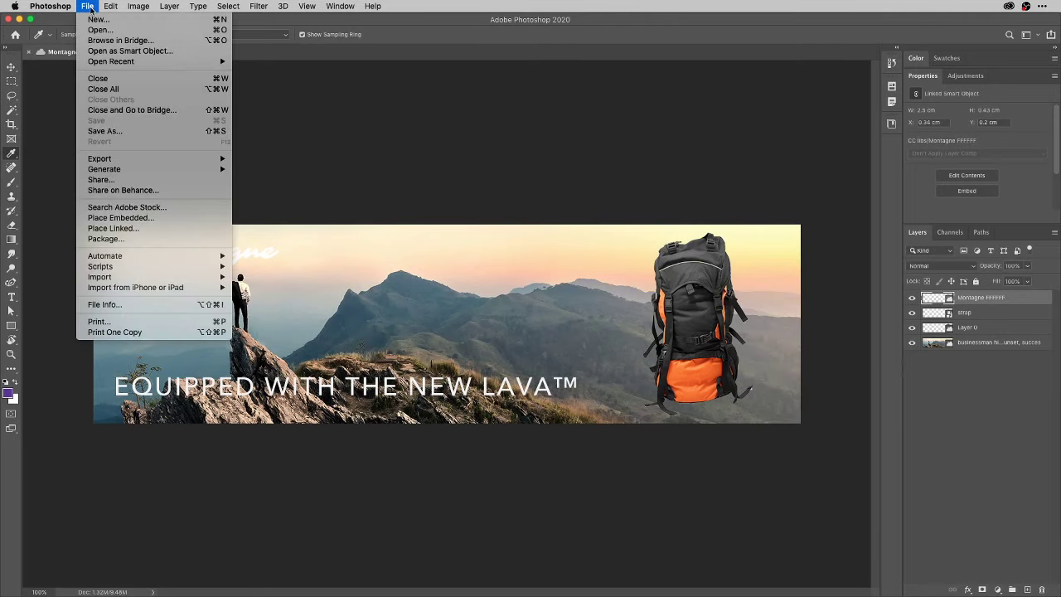
left_click(118, 131)
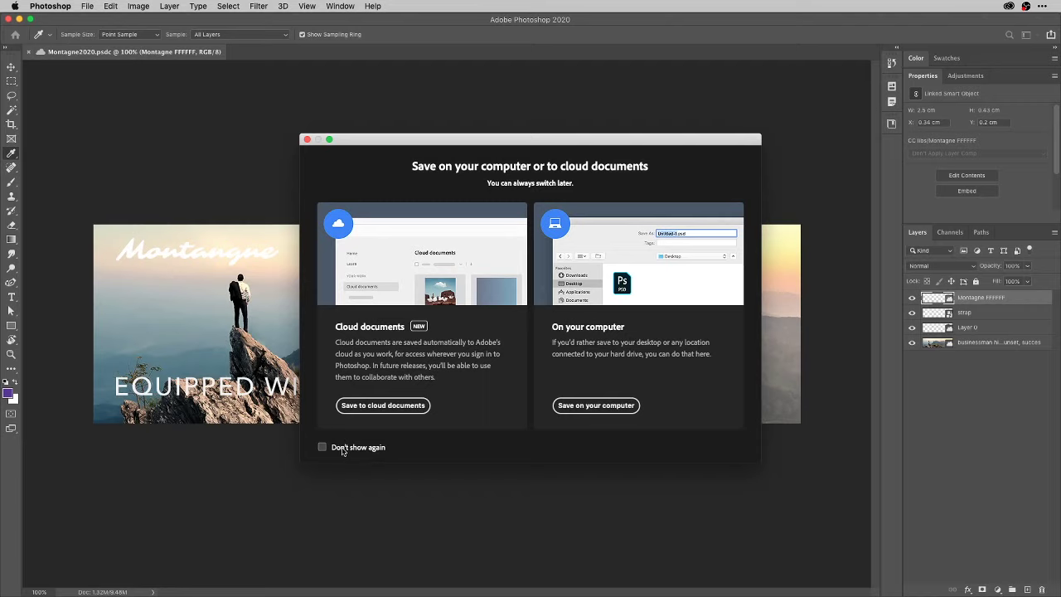
left_click(342, 450)
left_click(308, 139)
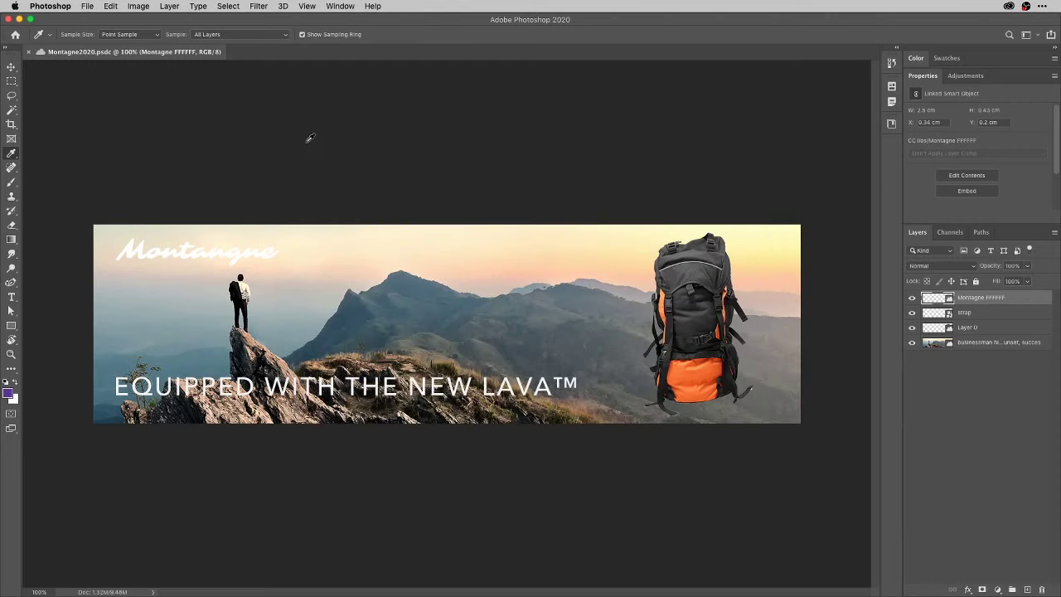
key("super+shift+s")
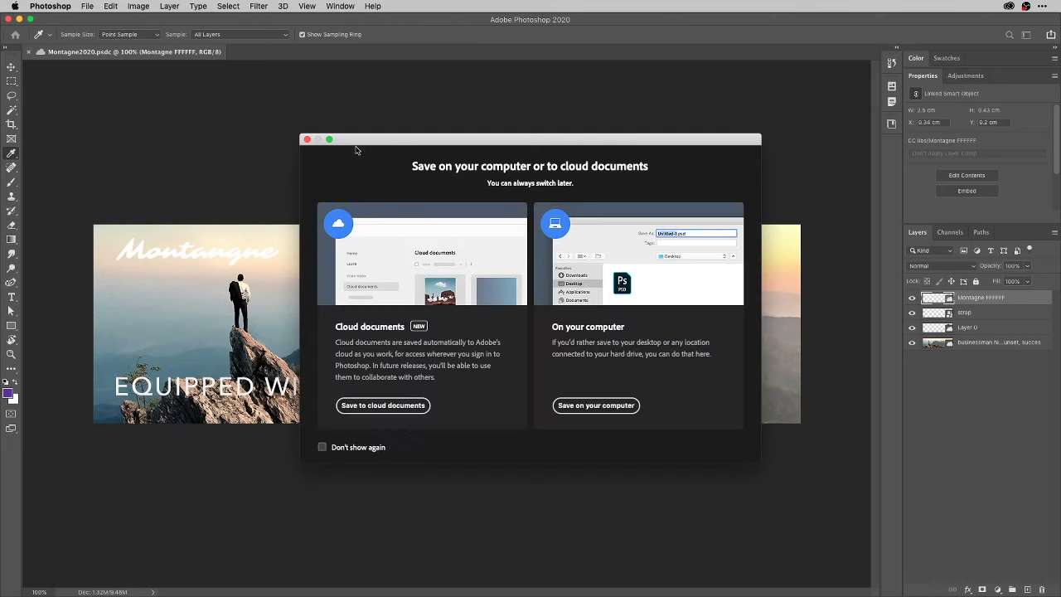
left_click(350, 448)
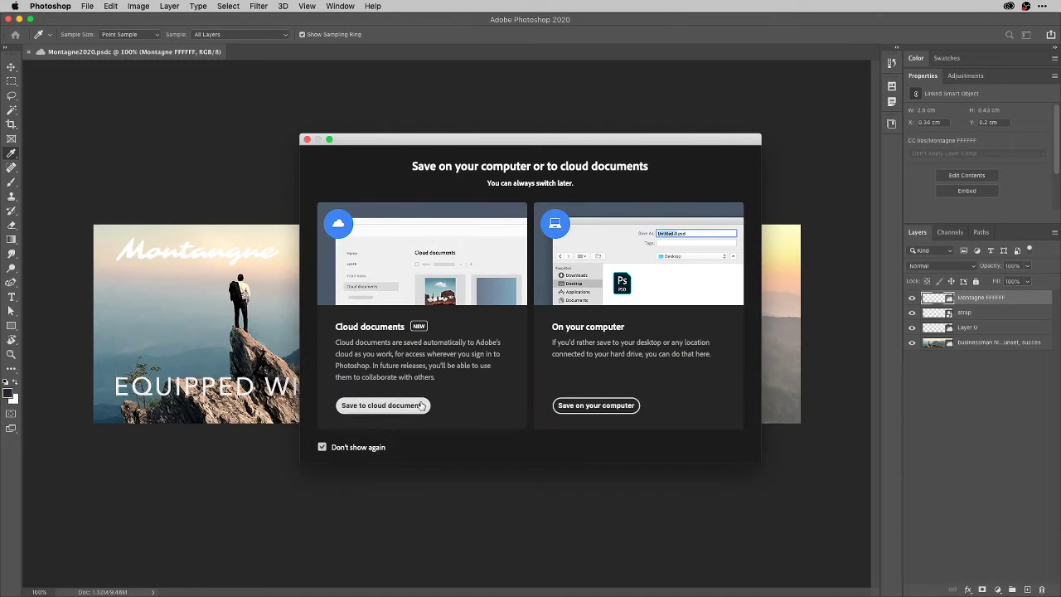
left_click(596, 405)
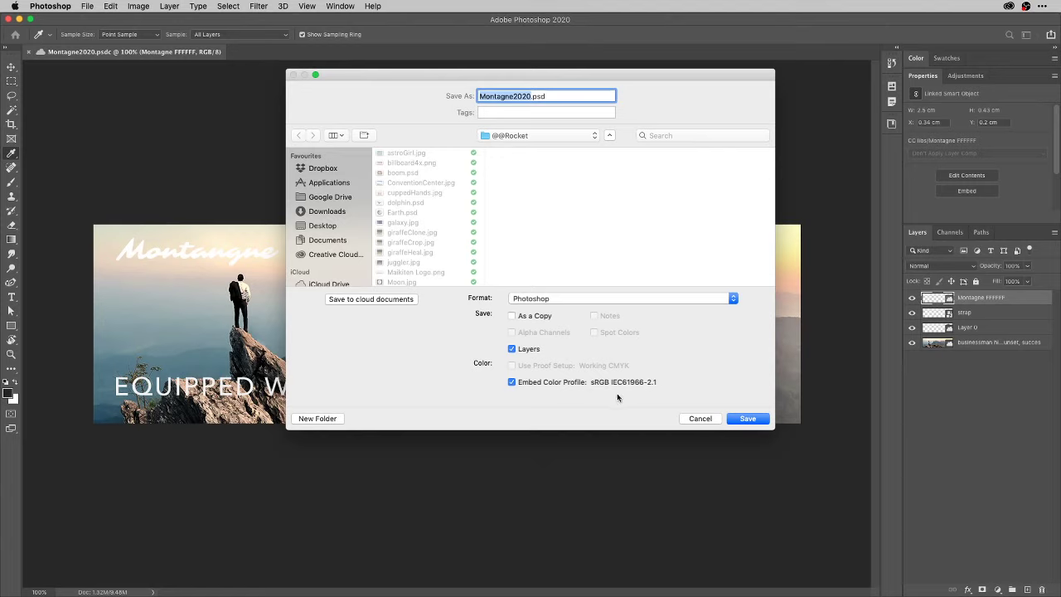
left_click(702, 419)
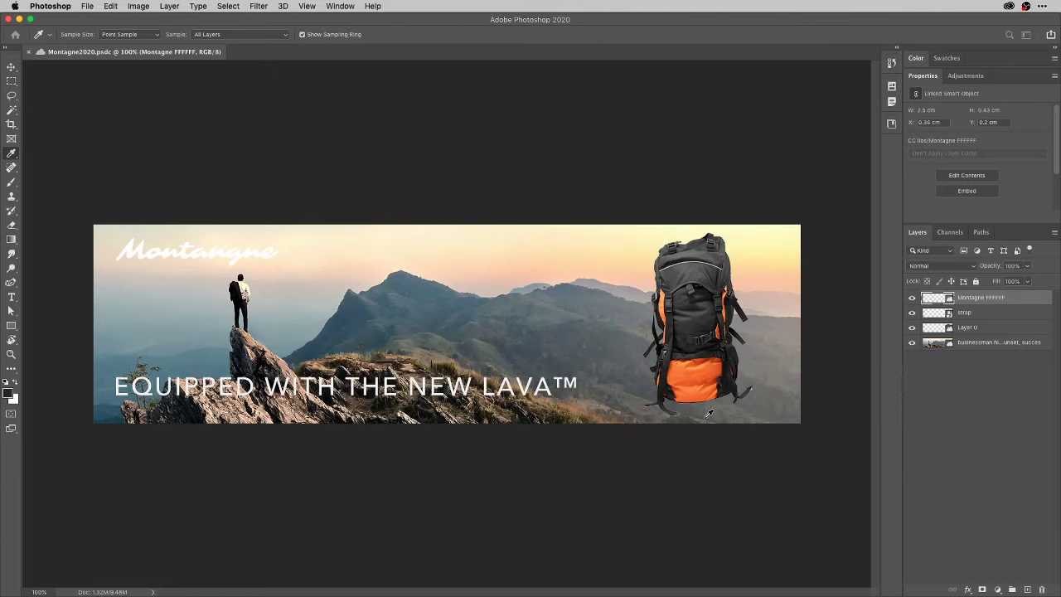
Open the backpack smart object and save its contents to the Desktop as backpacks.psd with maximum compatibility.
double_click(945, 329)
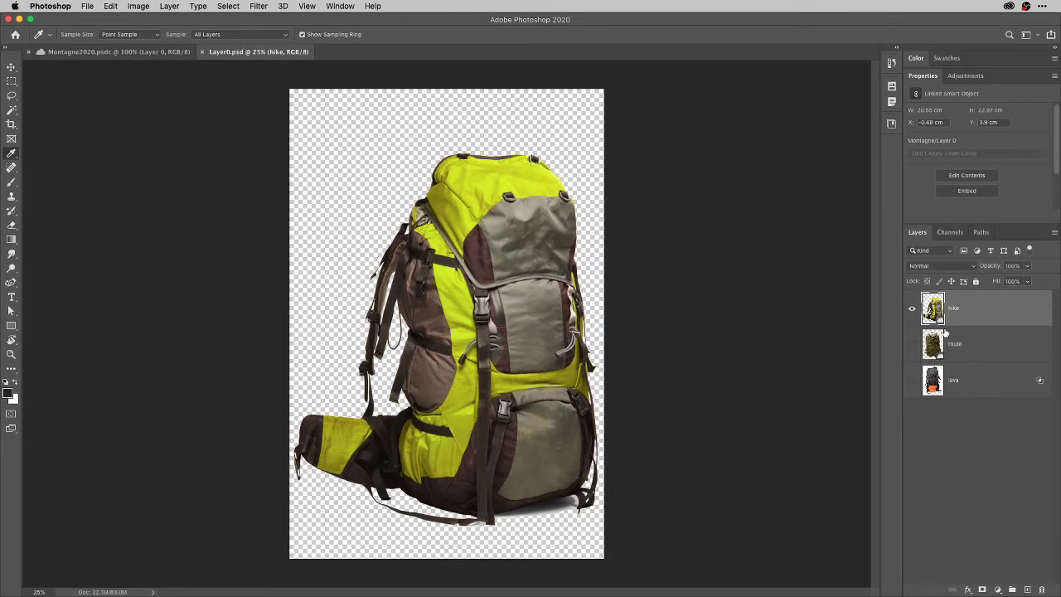
key("super+s")
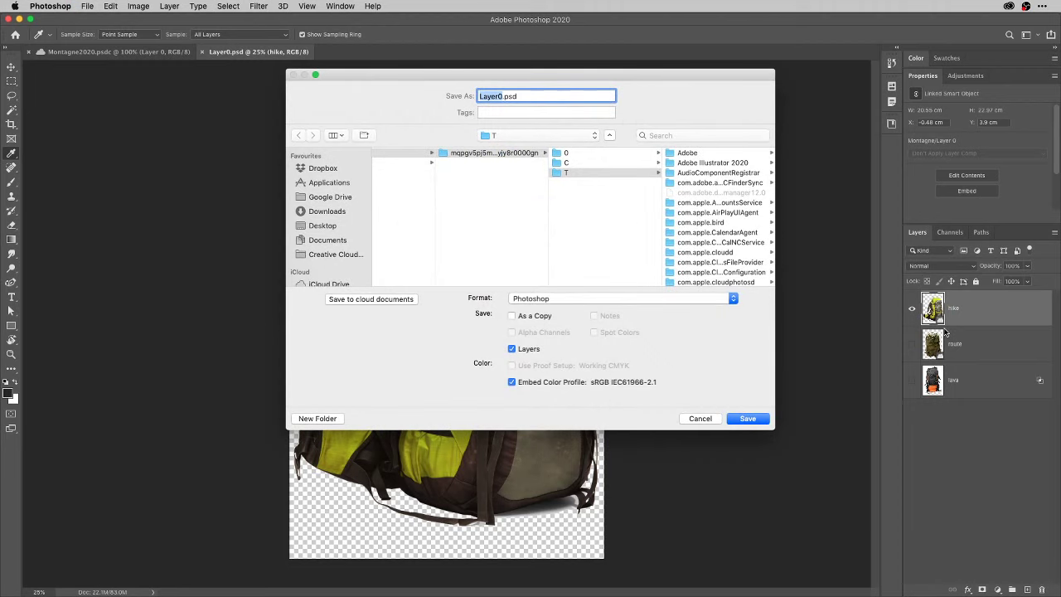
key("super+shift+d")
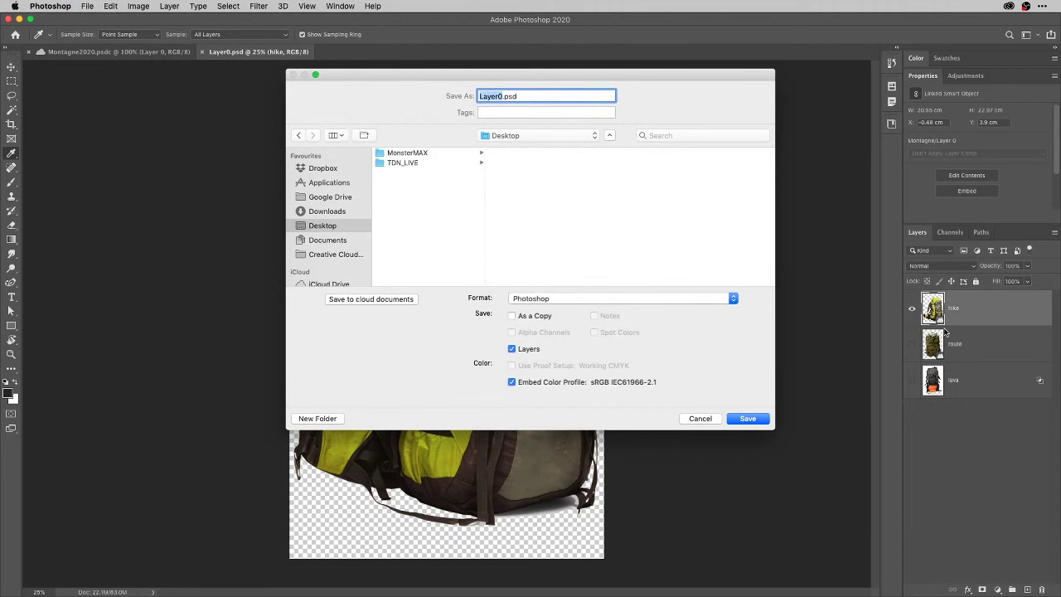
type("backpacks")
key("Return")
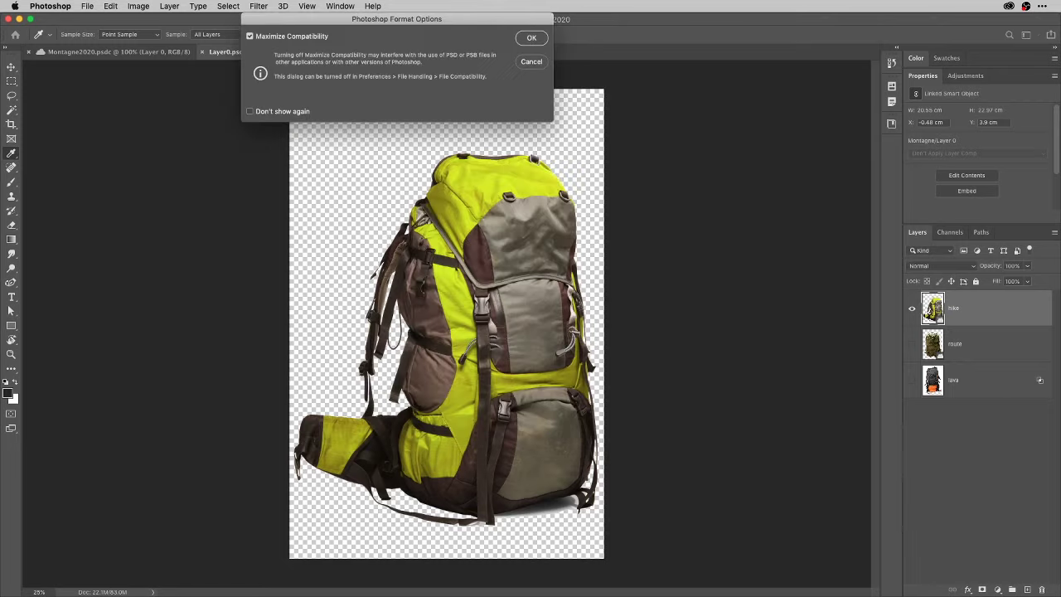
key("Return")
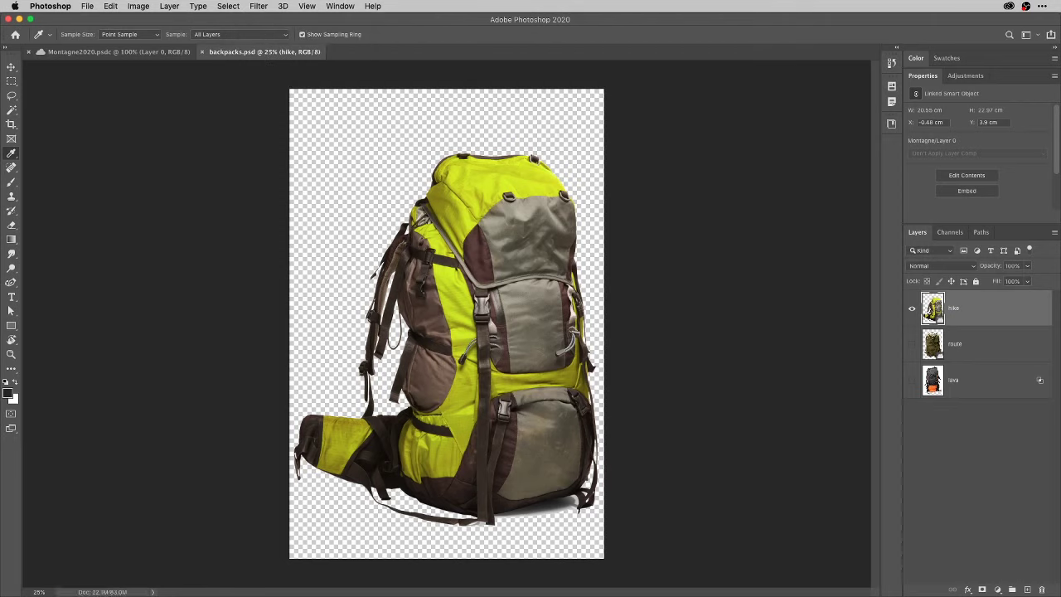
Make the route and lava layers visible, delete the hike layer, and check route above lava.
left_click(1009, 404)
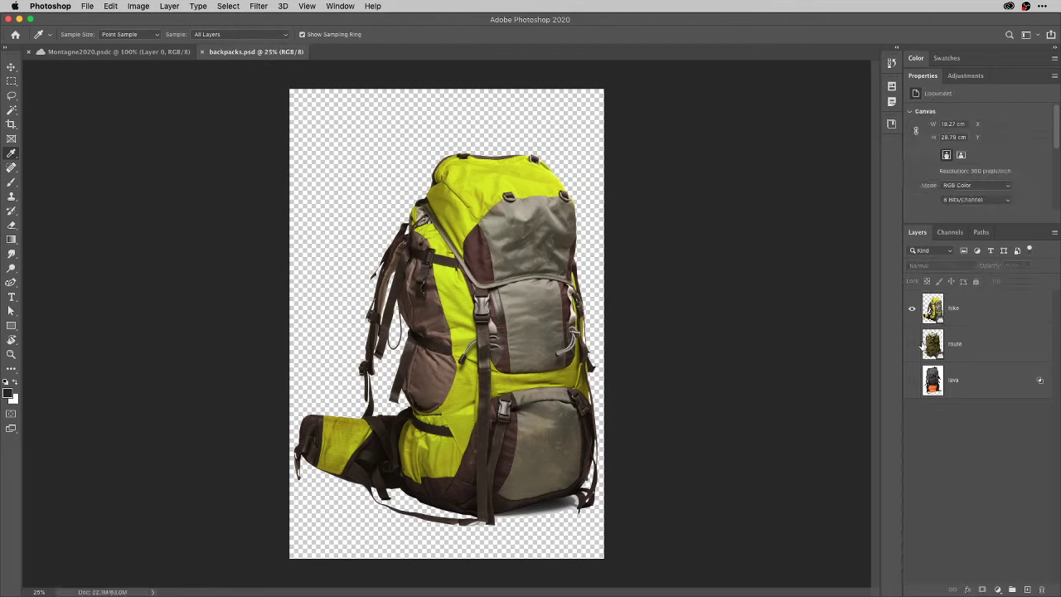
left_click(913, 344)
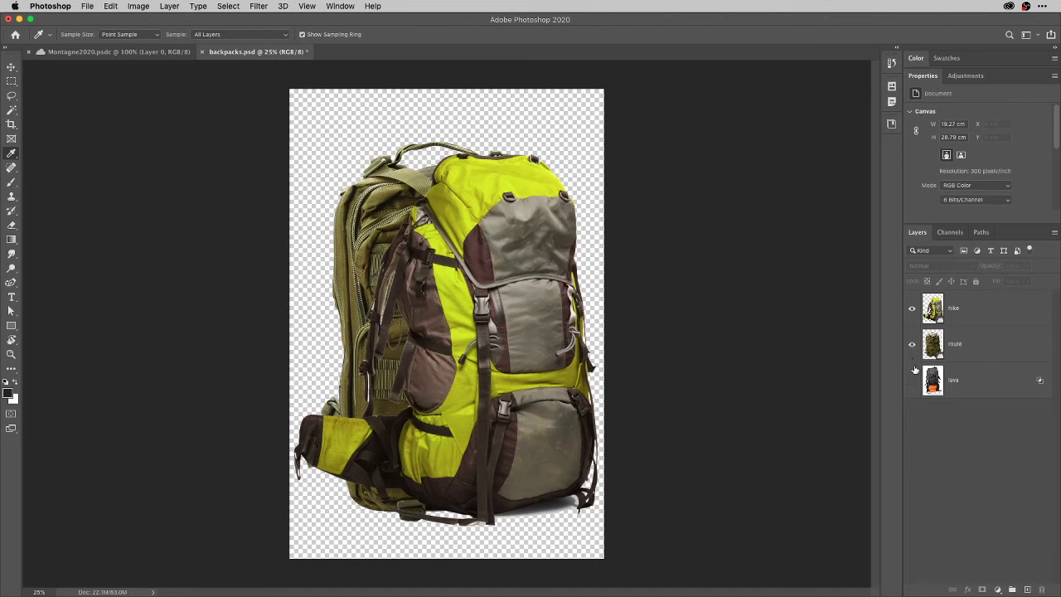
left_click(913, 380)
left_click(913, 308)
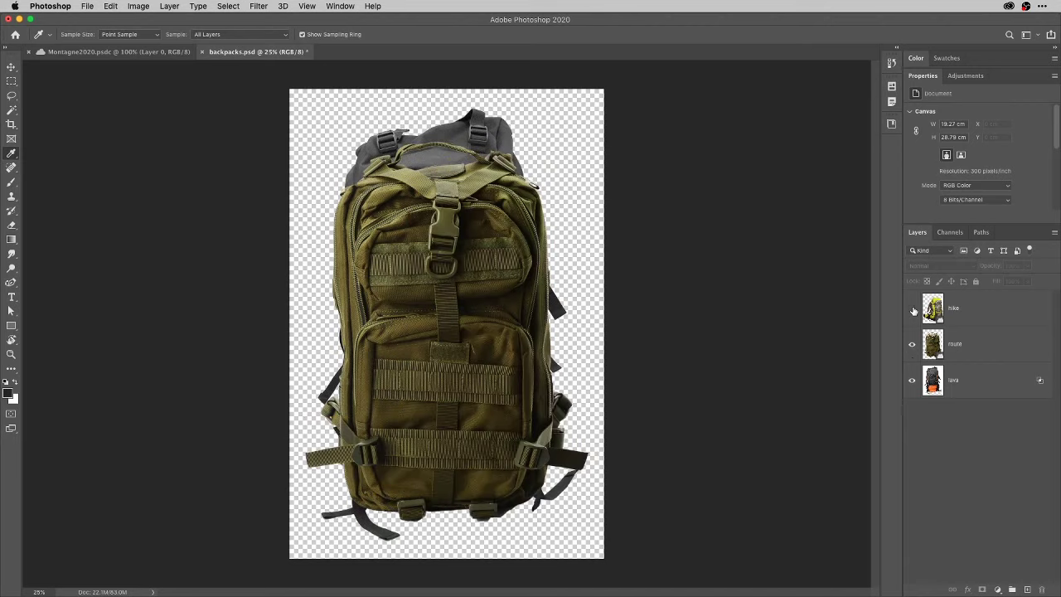
left_click(964, 308)
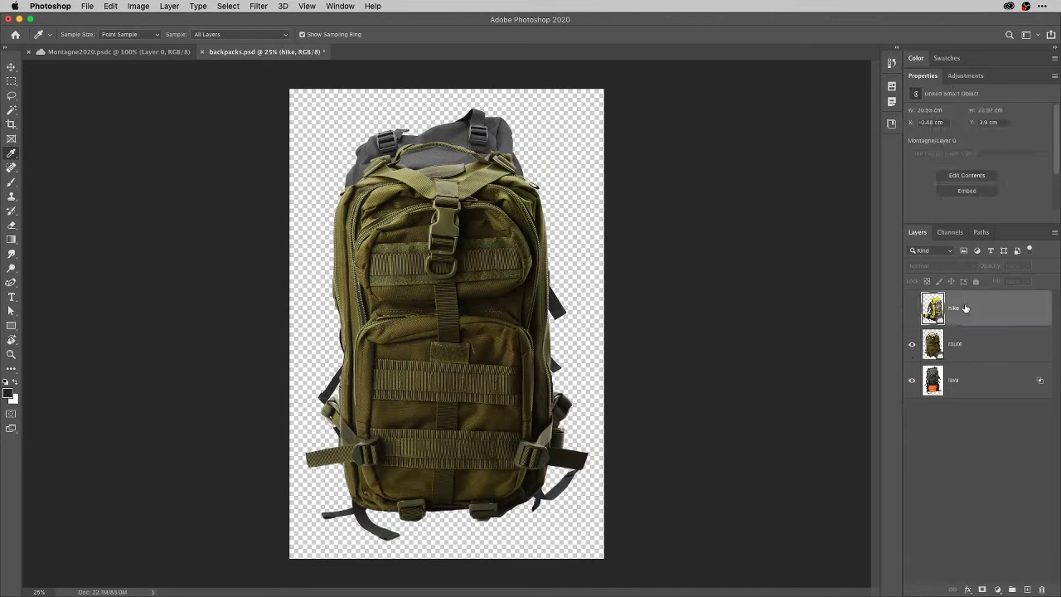
key("Delete")
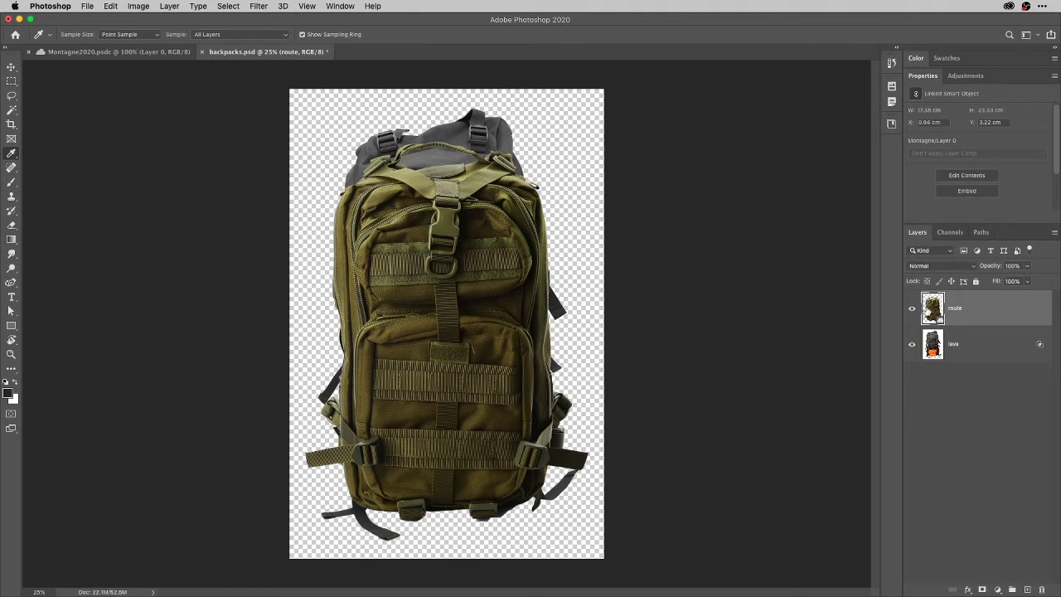
left_click(912, 308)
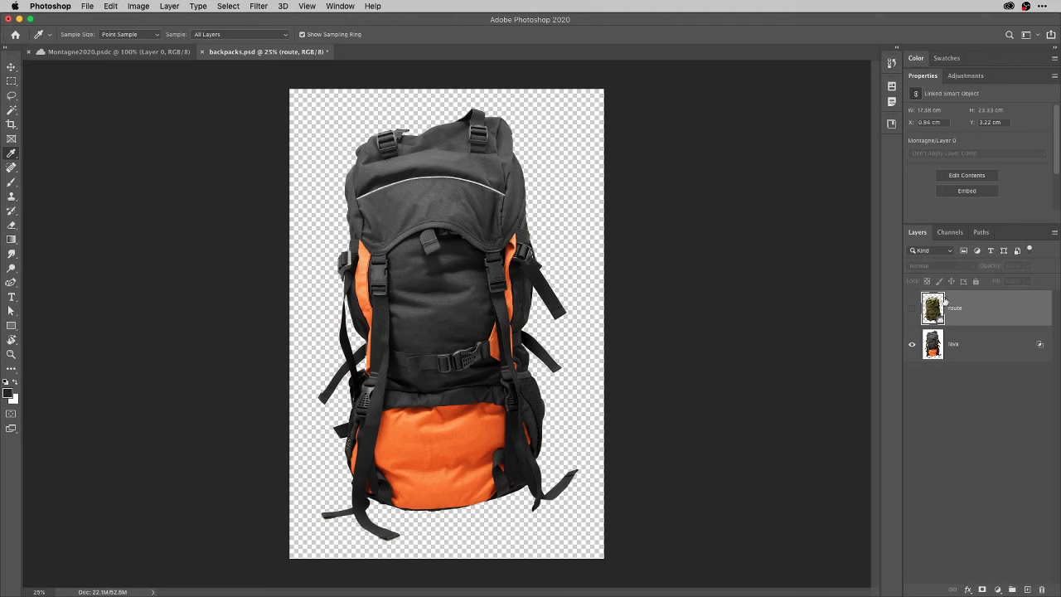
left_click(912, 308)
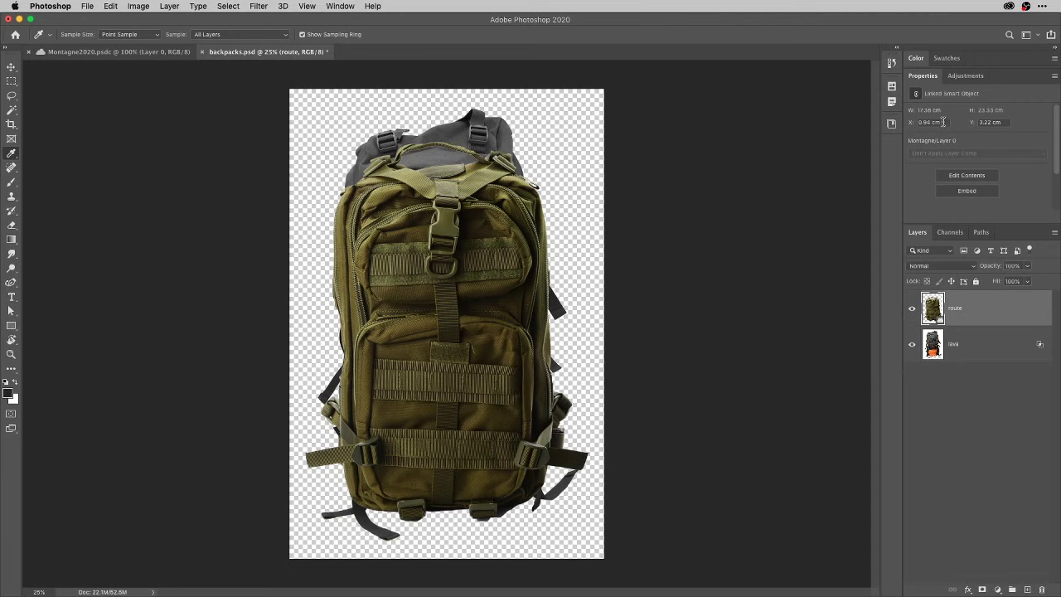
Place Layer 0 from the Montagne library, shifted left and enlarged to about 107%.
left_click(891, 124)
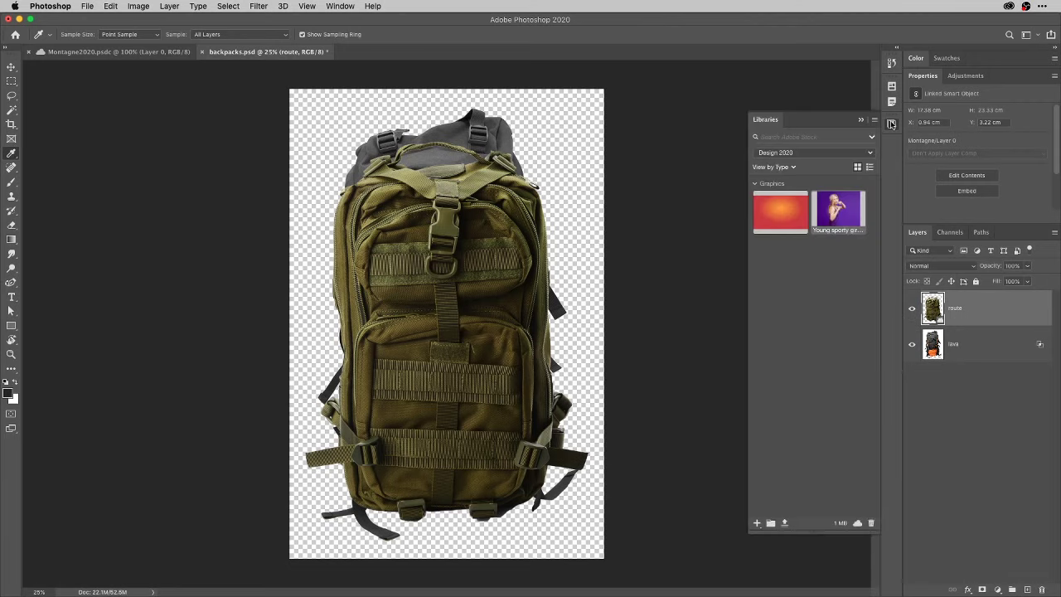
left_click(825, 154)
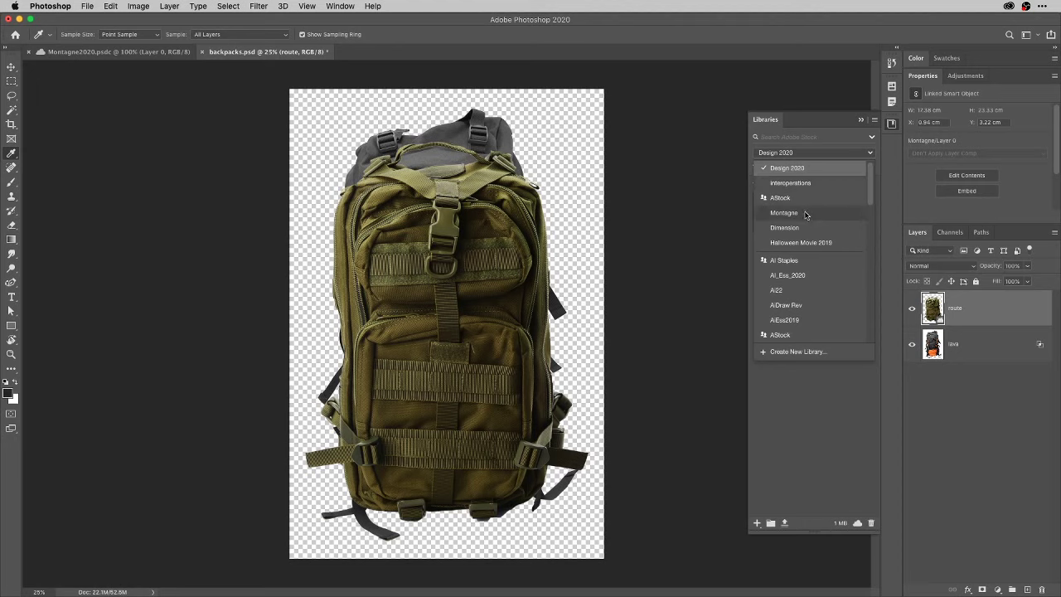
left_click(805, 213)
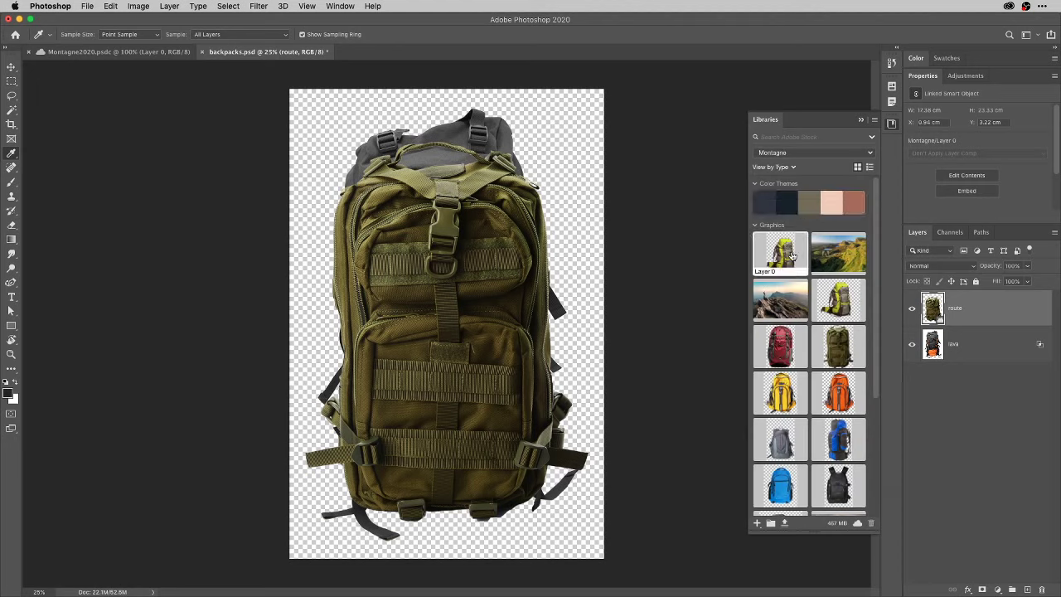
left_click_drag(792, 255, 471, 327)
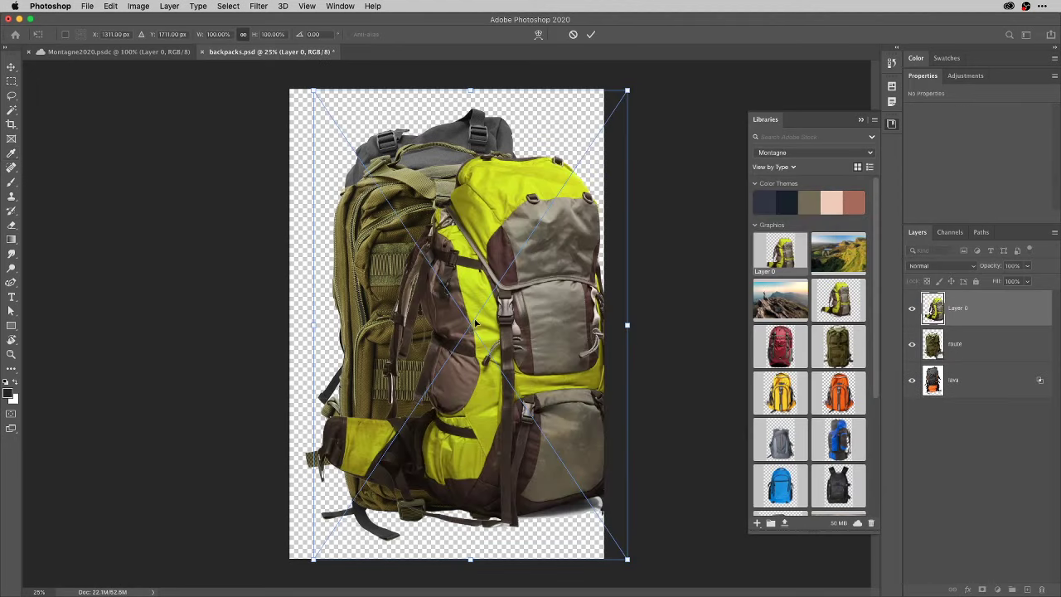
left_click_drag(522, 282, 493, 287)
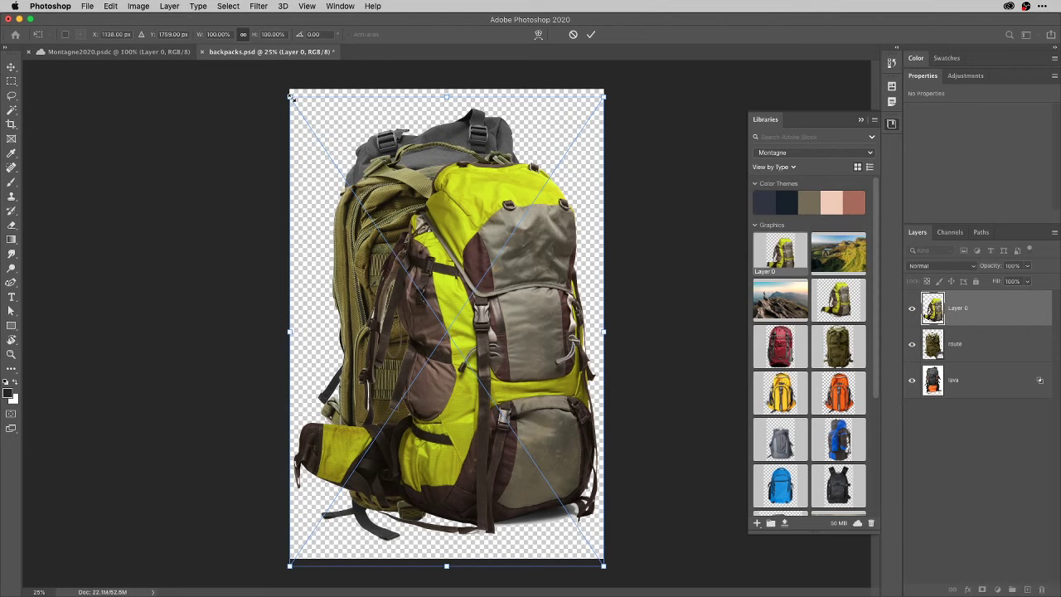
left_click_drag(291, 97, 262, 70)
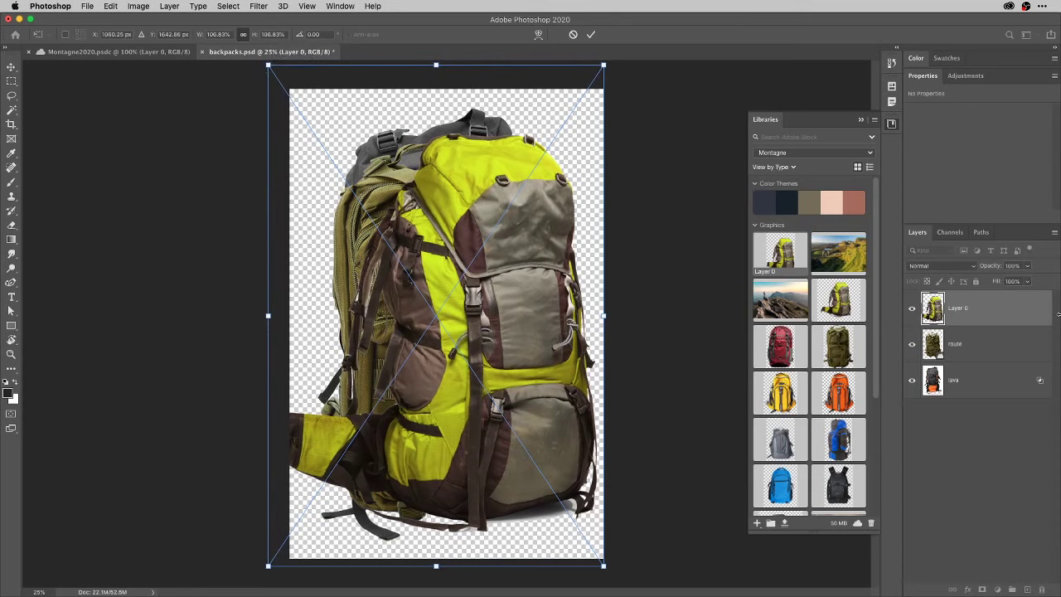
key("Return")
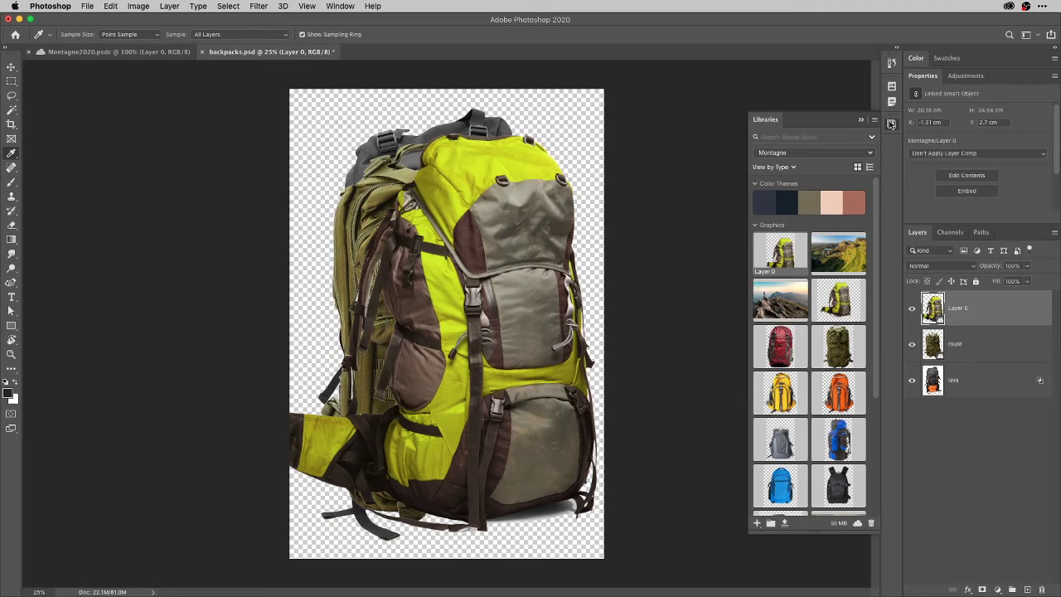
Close the Libraries panel and apply a Perspective free transform to the yellow backpack.
left_click(892, 123)
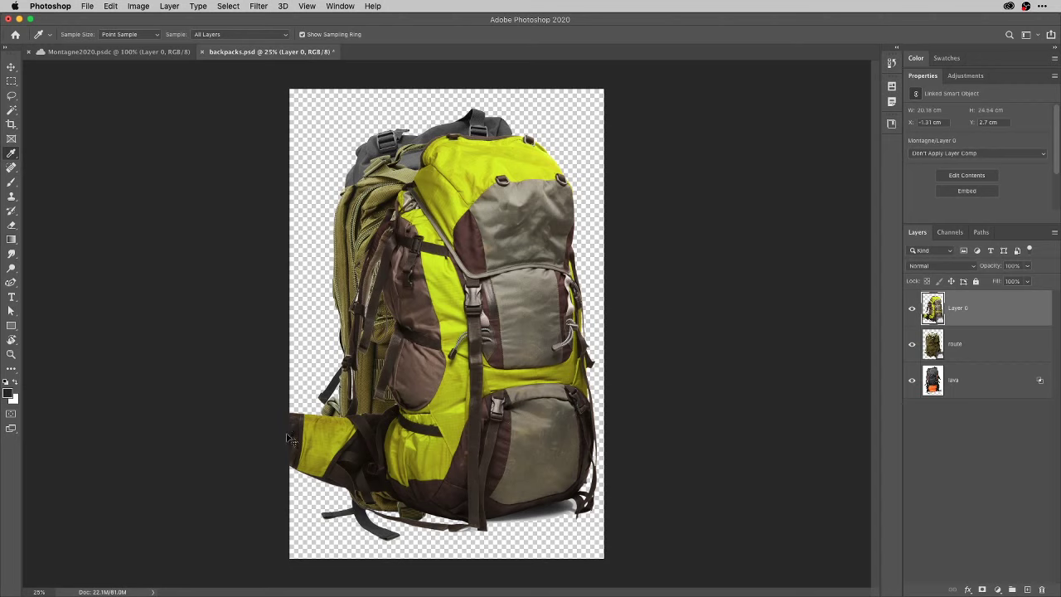
key("ctrl+t")
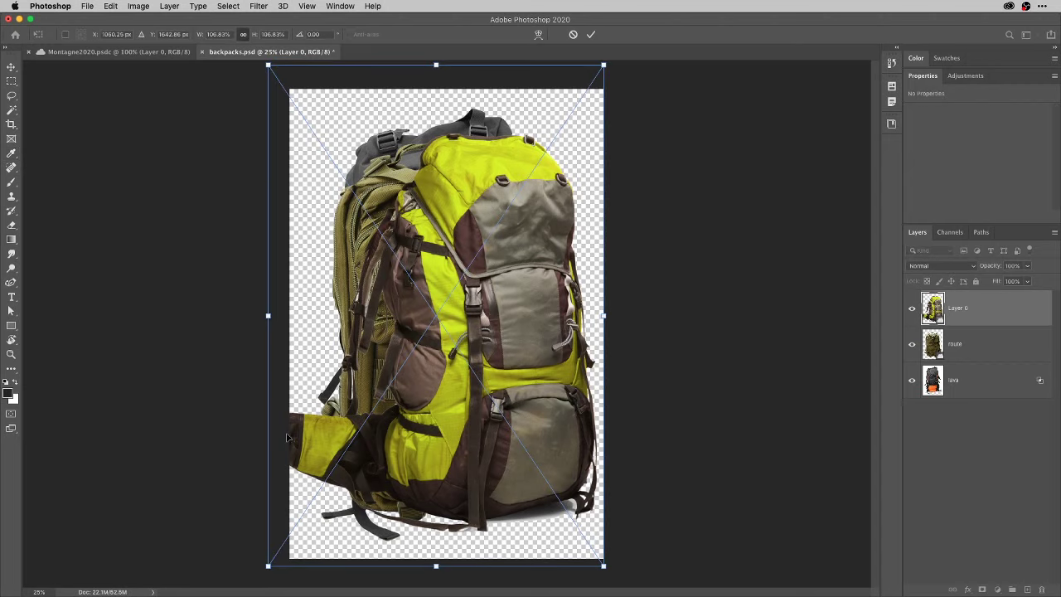
right_click(470, 253)
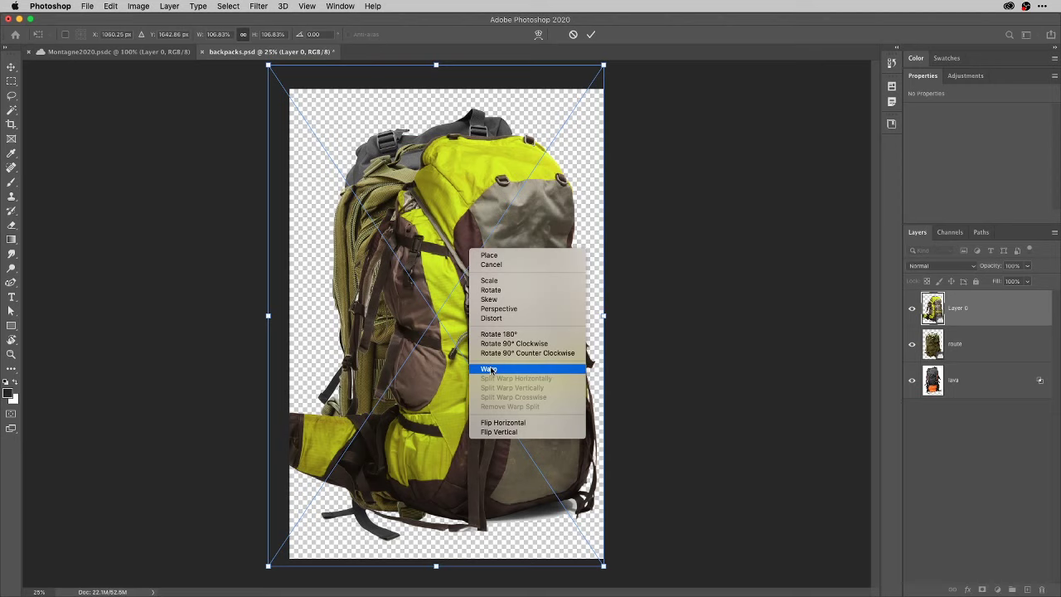
left_click(498, 308)
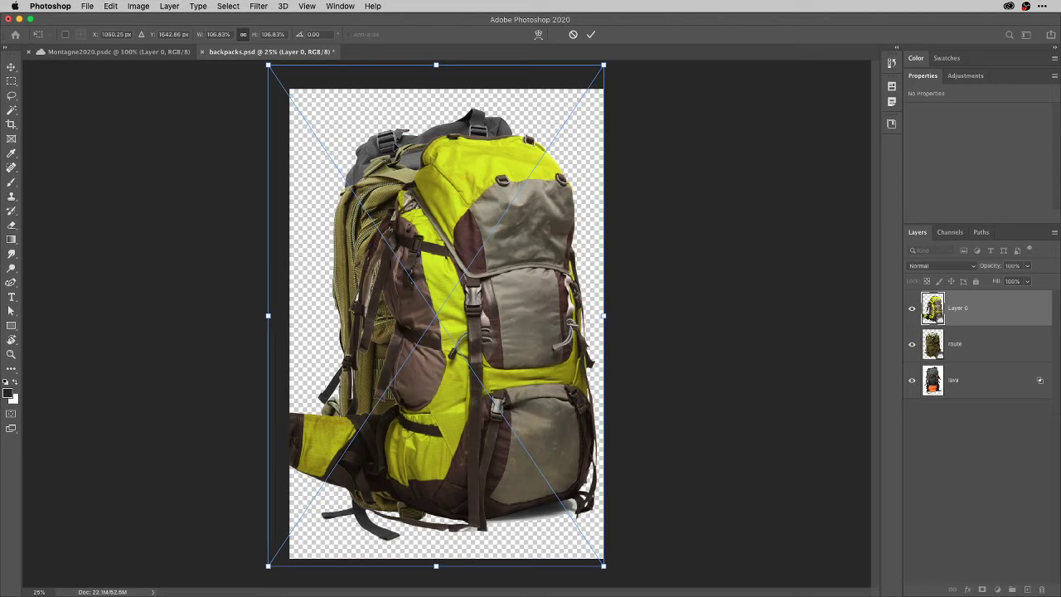
key("Return")
key("i")
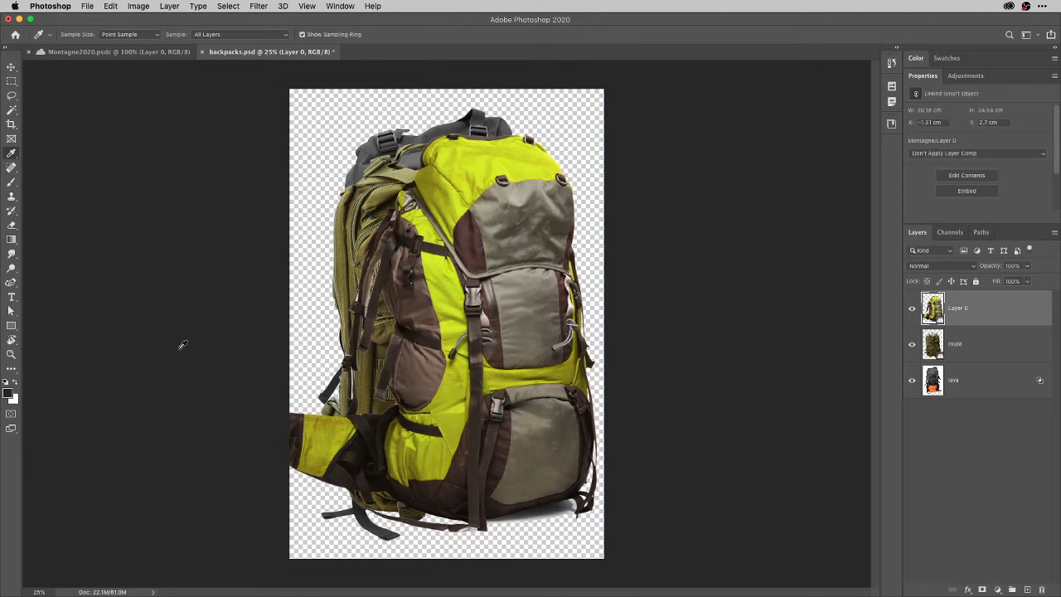
Look for Warp in the Edit menu, then put the backpack back into free transform with its mode menu showing.
left_click(139, 6)
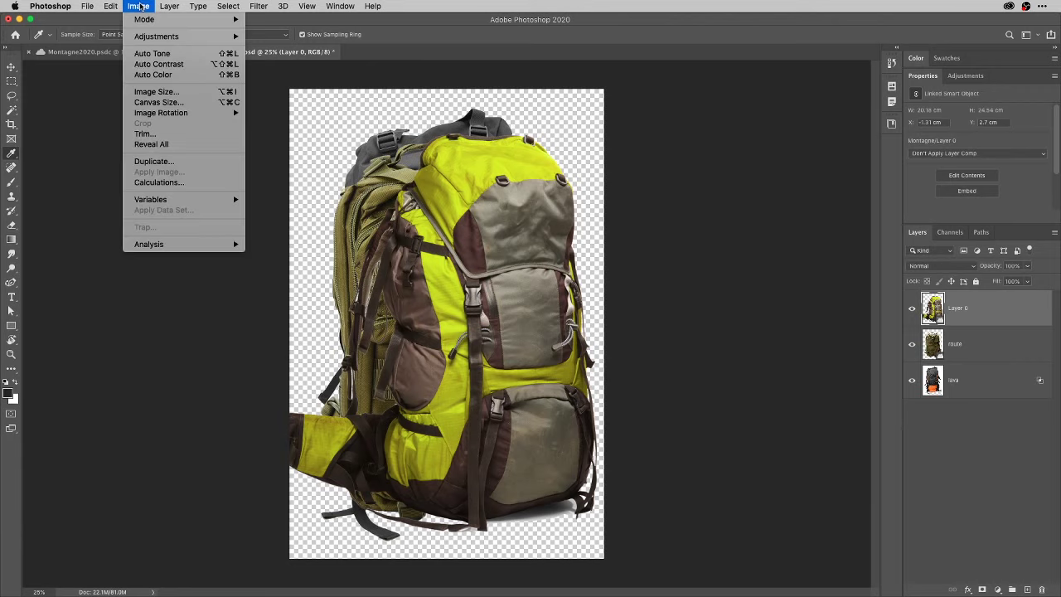
mouse_move(113, 6)
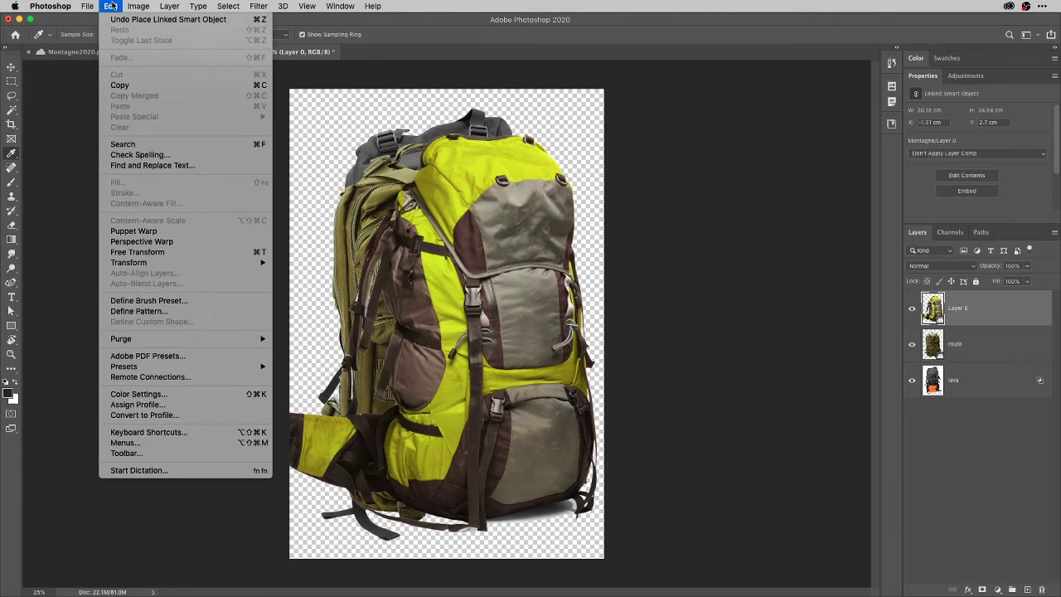
mouse_move(148, 264)
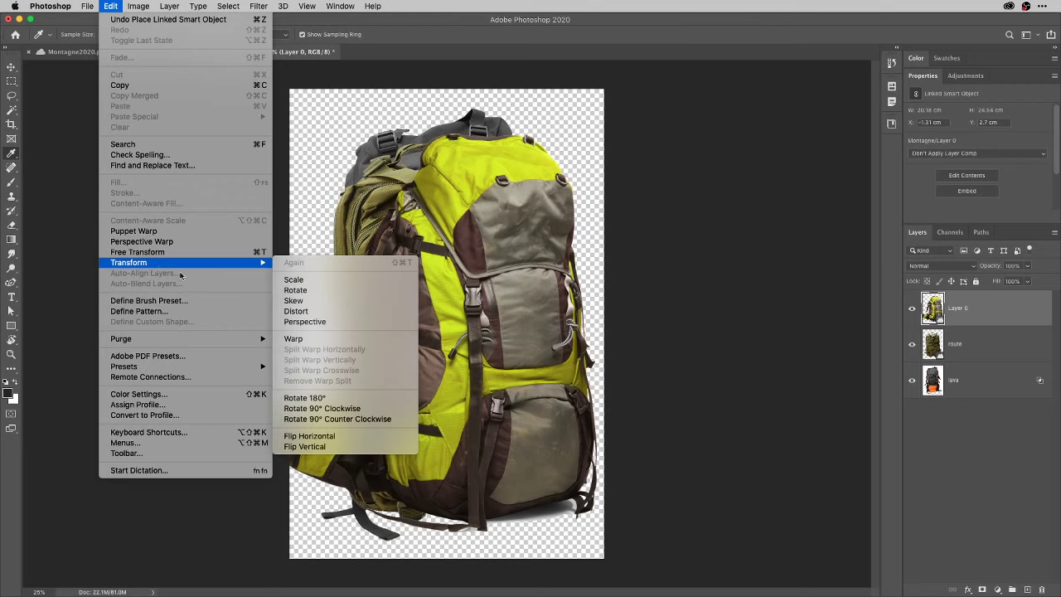
left_click(471, 274)
key("super+t")
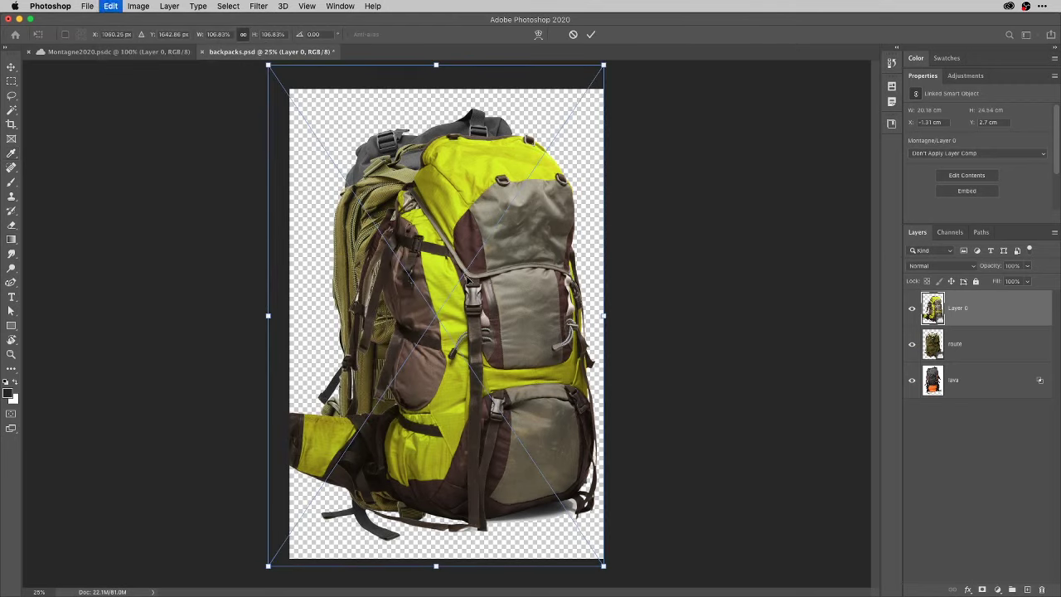
right_click(387, 263)
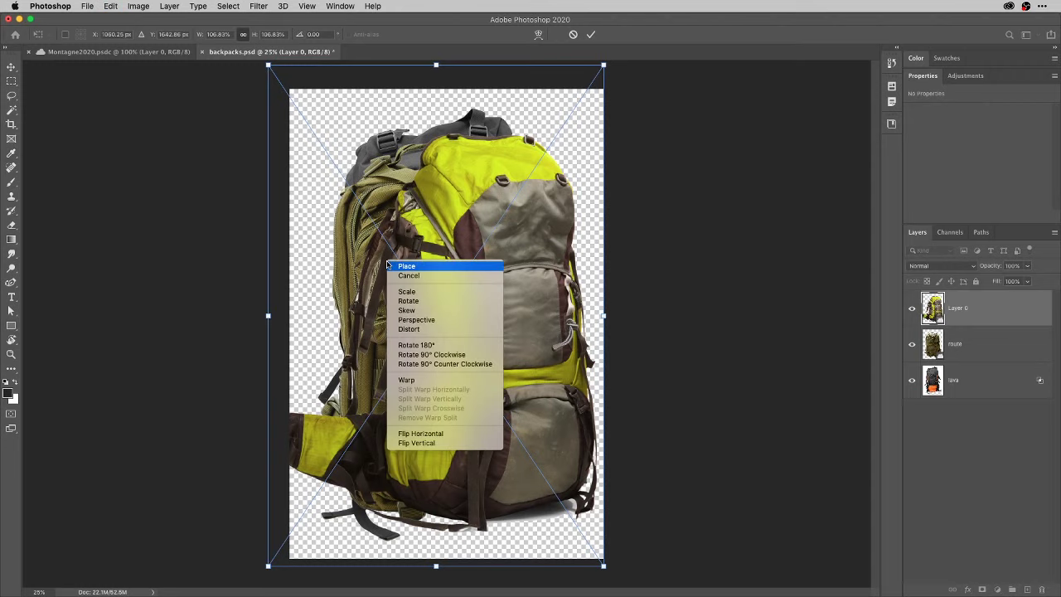
Switch the backpack to Warp mode, cancel the crosswise split, and show the Grid size choices.
left_click(406, 381)
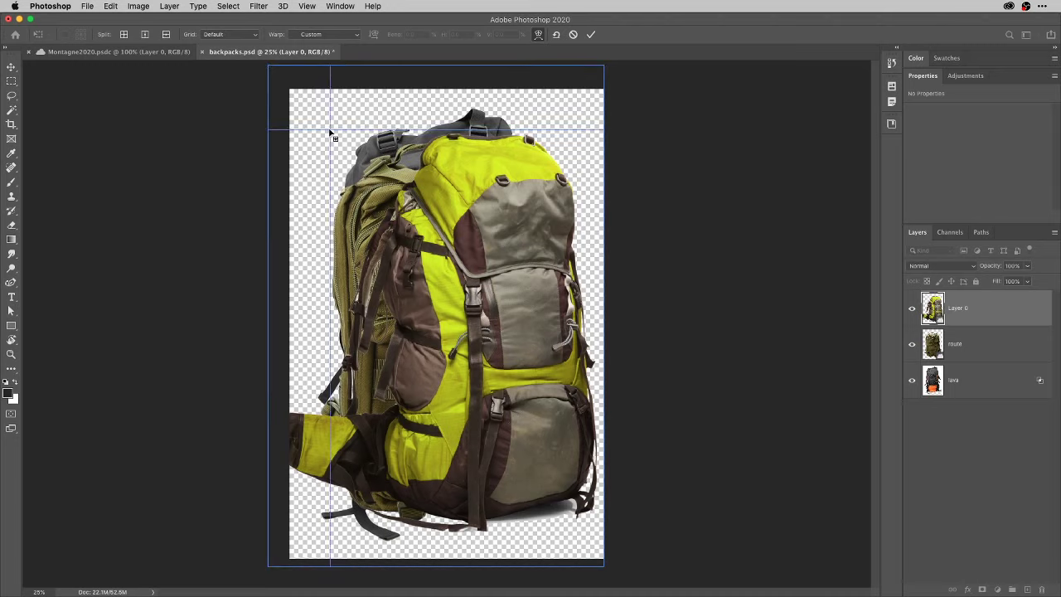
key("Escape")
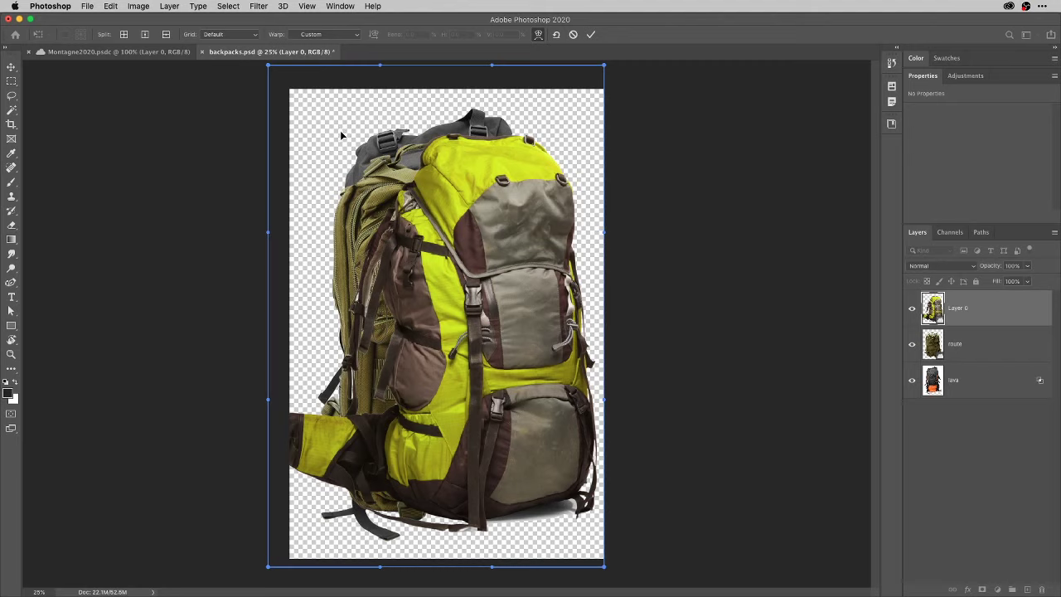
left_click(255, 38)
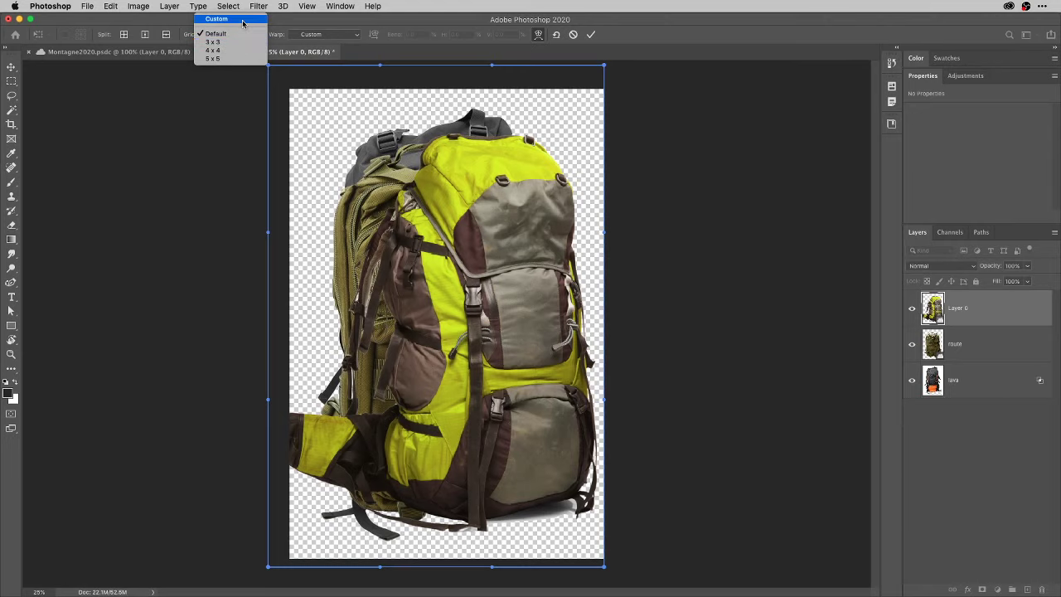
Set the warp Grid to Custom without changing its size, keeping the Custom warp preset.
left_click(242, 20)
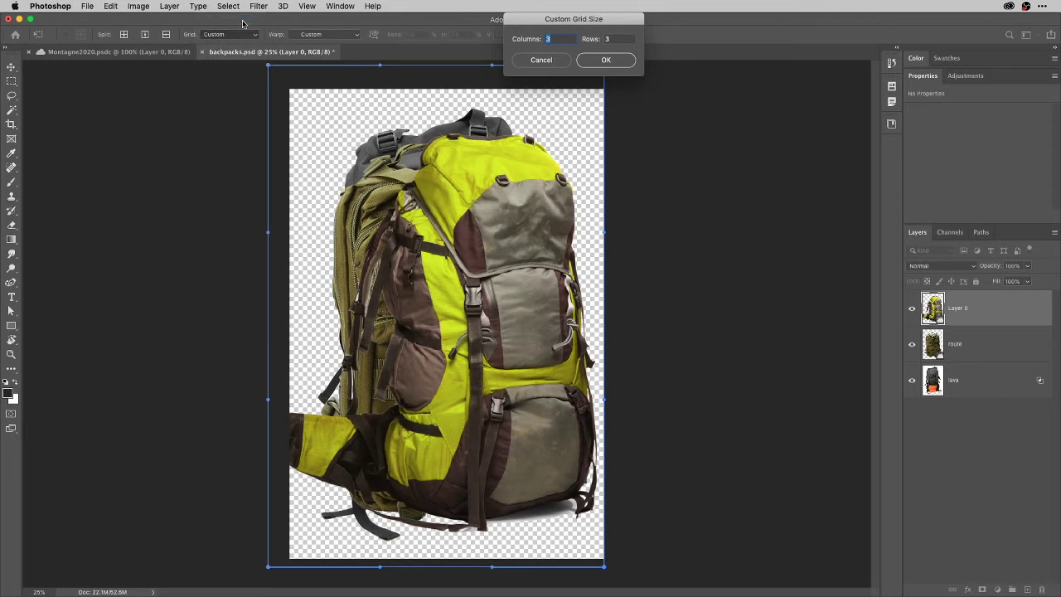
left_click(556, 59)
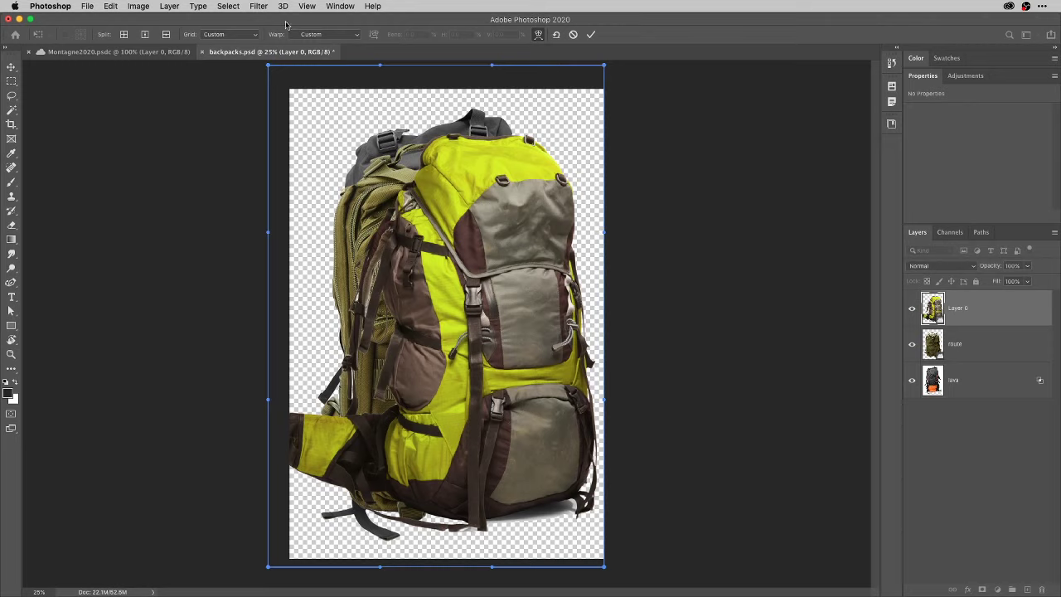
left_click(352, 36)
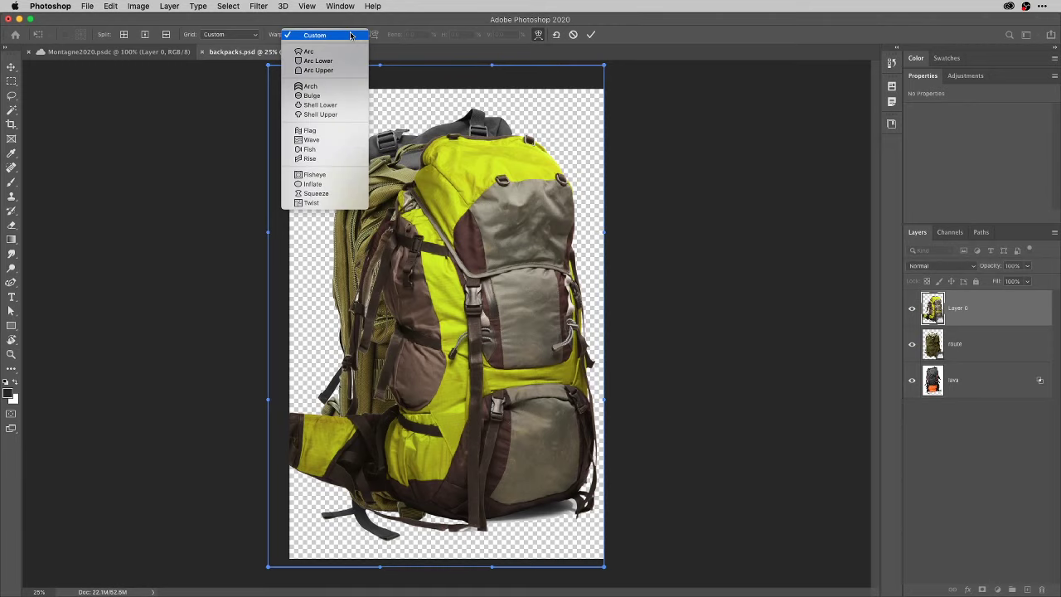
left_click(346, 35)
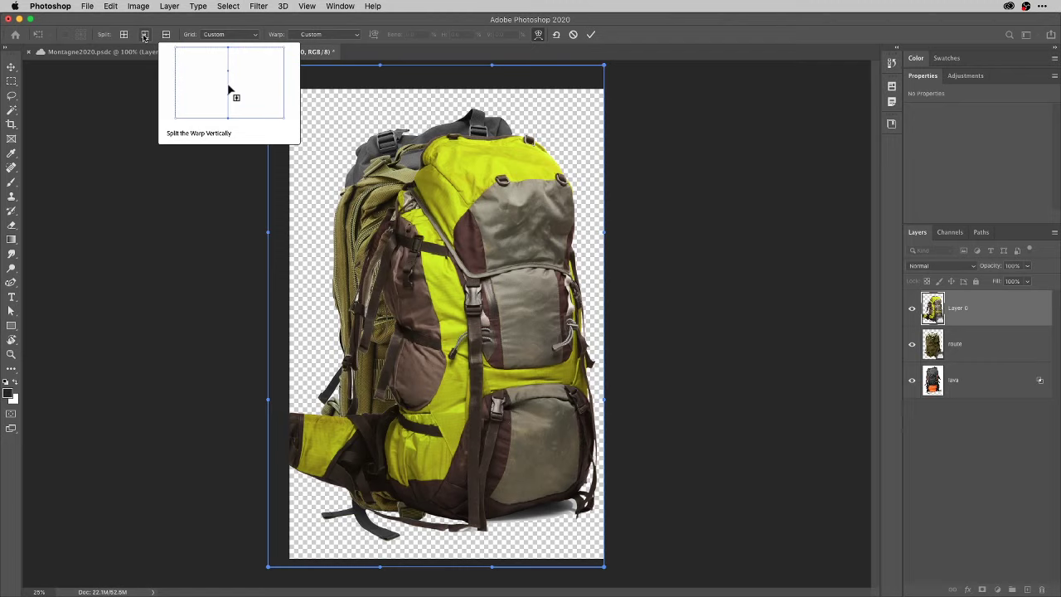
Split the warp near the left edge, pull the backpack's left corners and side inward, and apply it.
left_click(145, 35)
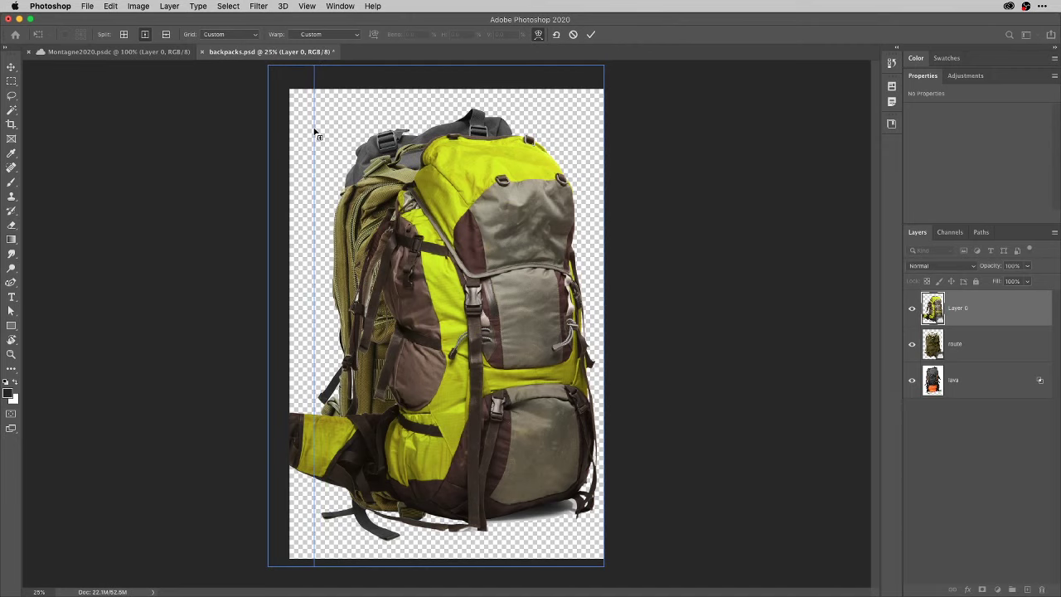
left_click(320, 130)
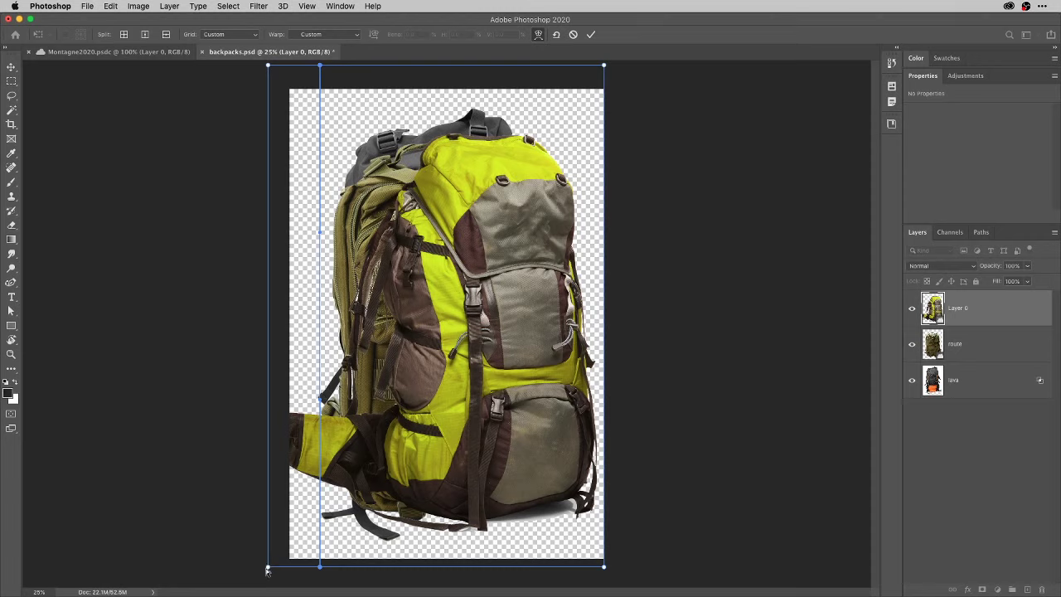
left_click(267, 567)
left_click_drag(269, 569, 306, 570)
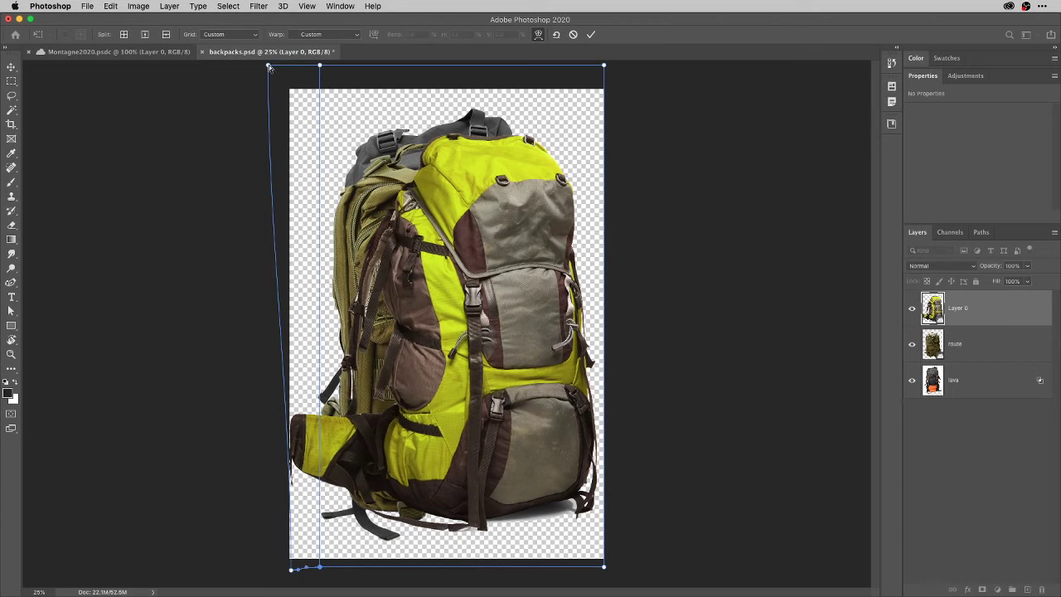
left_click_drag(267, 68, 288, 70)
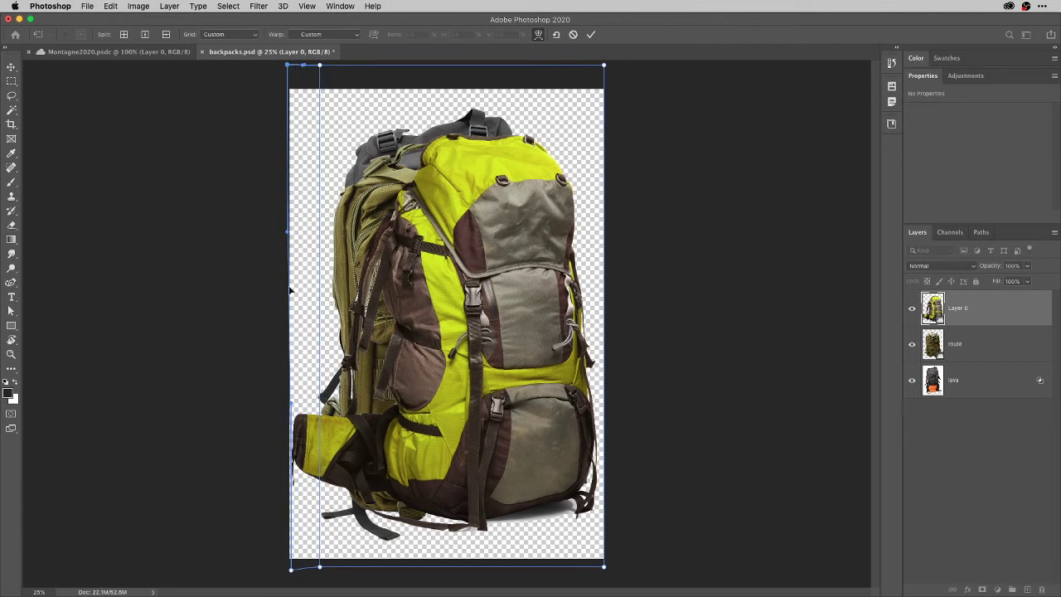
mouse_move(291, 295)
left_mouse_down()
mouse_move(255, 249)
mouse_move(287, 294)
mouse_move(292, 286)
left_mouse_up()
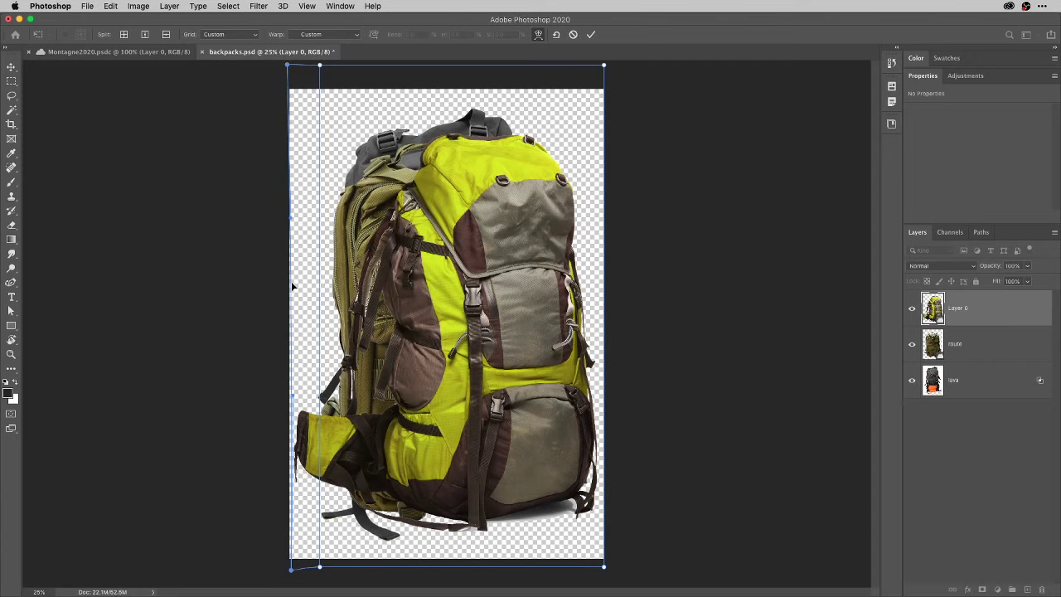
key("Return")
key("i")
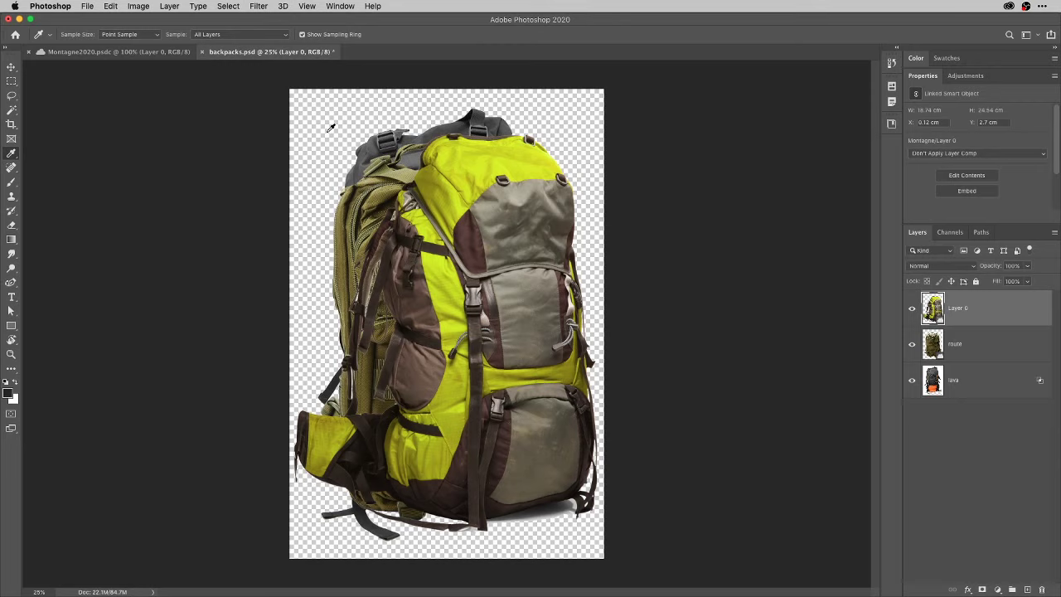
Open the Oaks Avenue oak-forest photo from the AStock library in the Libraries panel.
key("v")
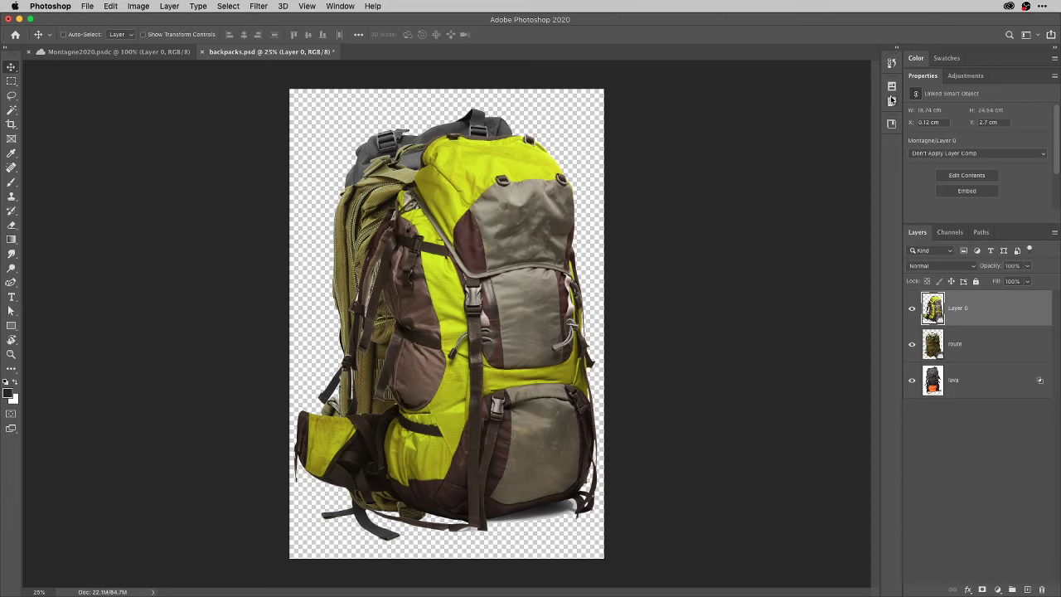
left_click(890, 124)
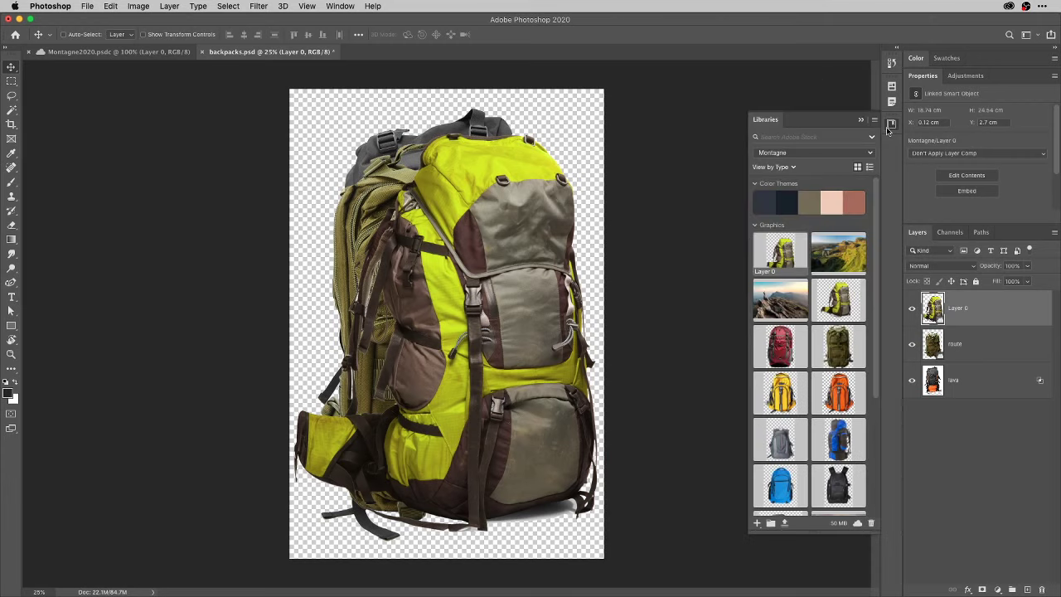
left_click(847, 152)
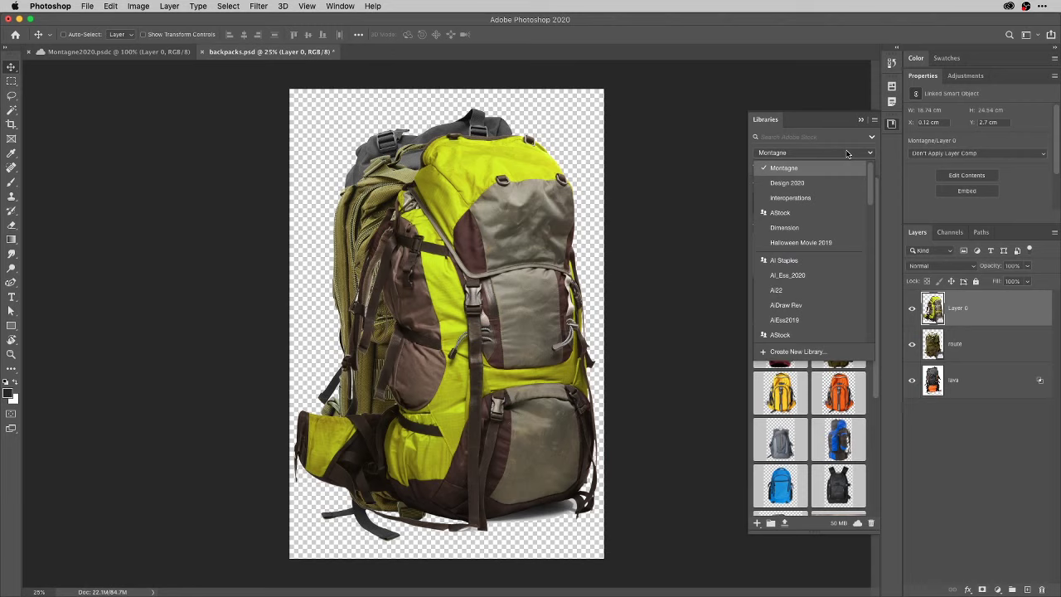
left_click(813, 213)
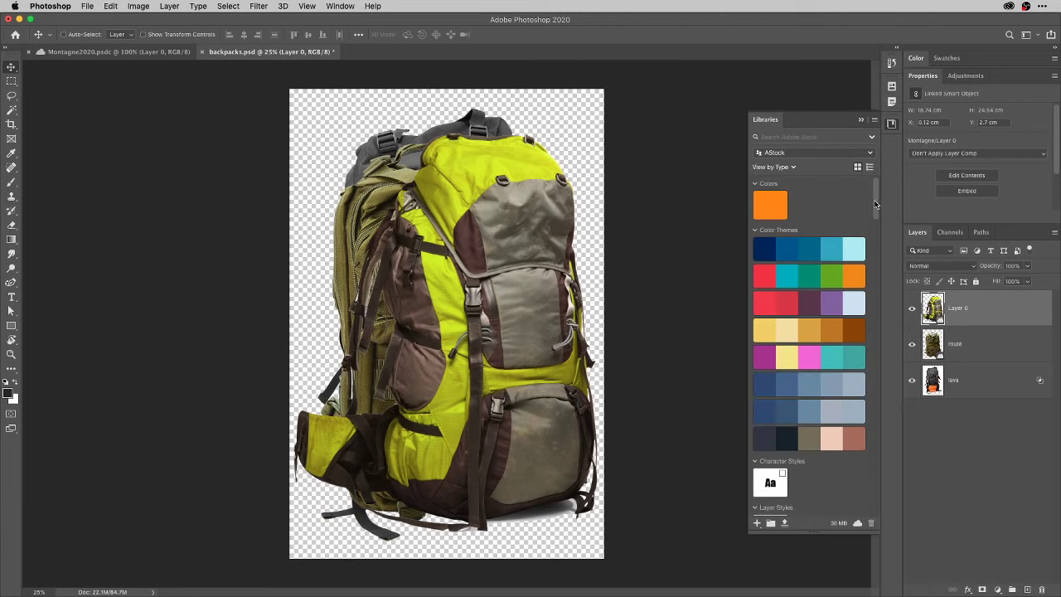
scroll(882, 262, "down", 2)
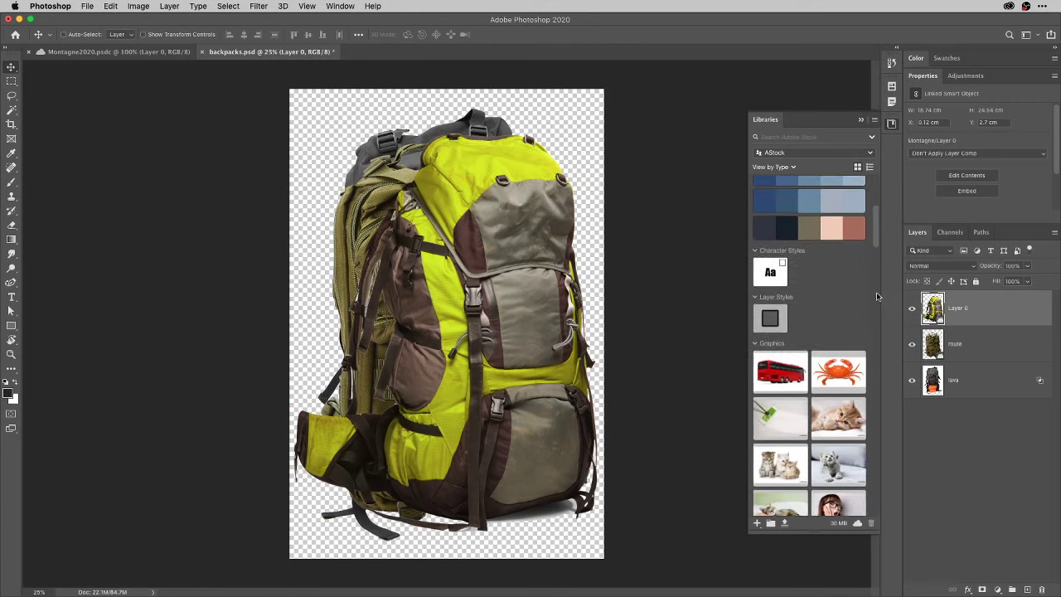
scroll(877, 266, "down", 2)
left_click_drag(879, 240, 871, 291)
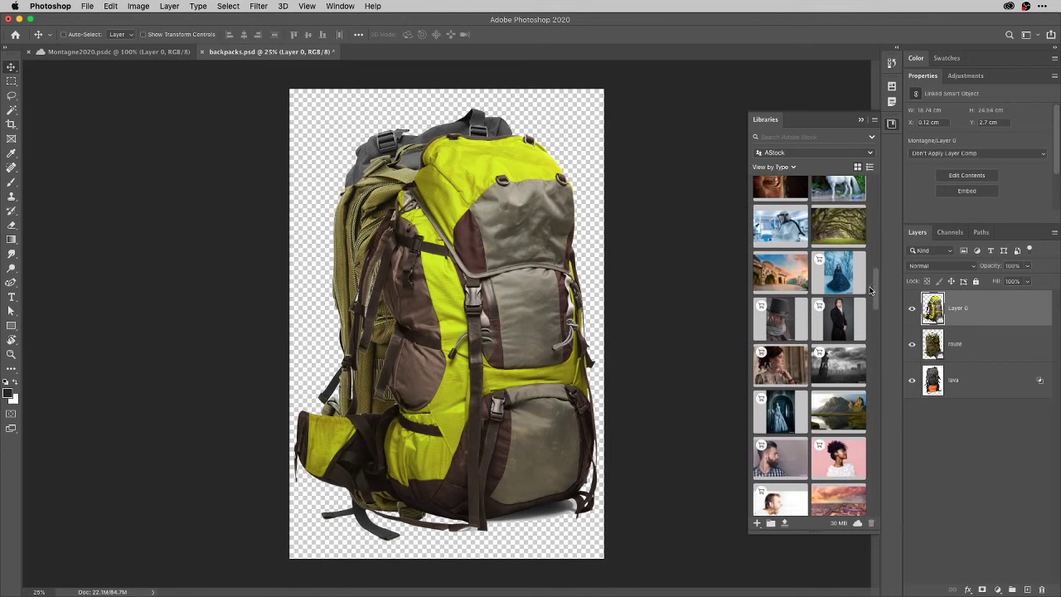
double_click(850, 236)
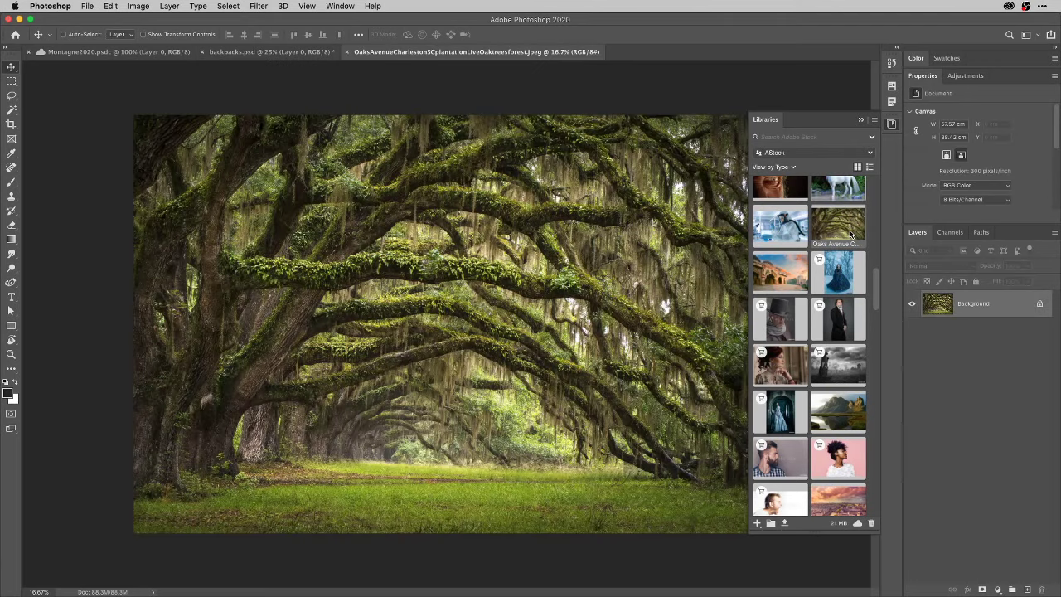
left_click(892, 124)
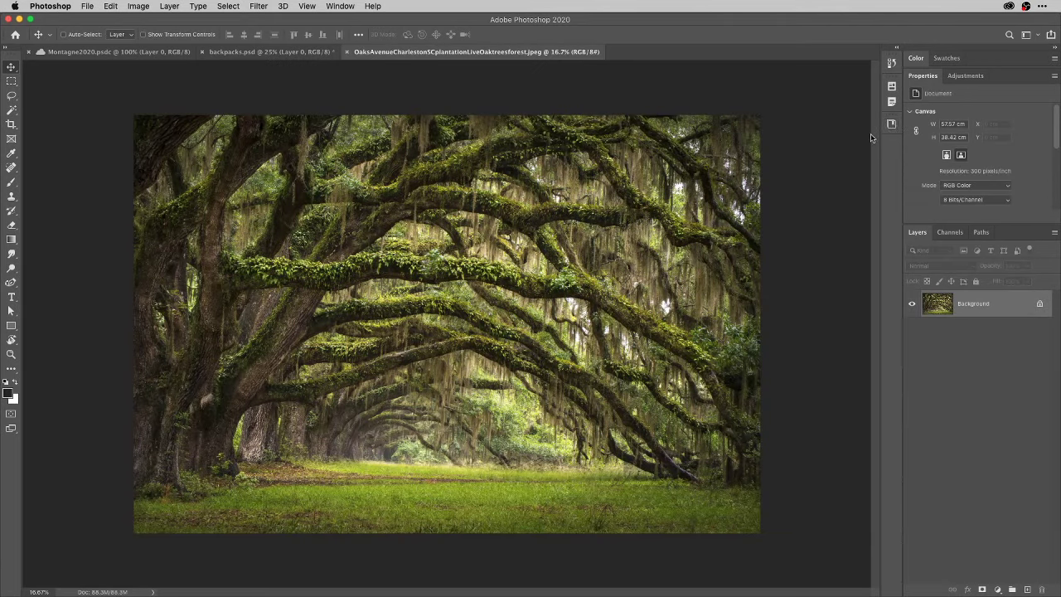
Select all of the oak forest photo, close it, and create a clipboard-sized blank document.
key("super+a")
key("super+w")
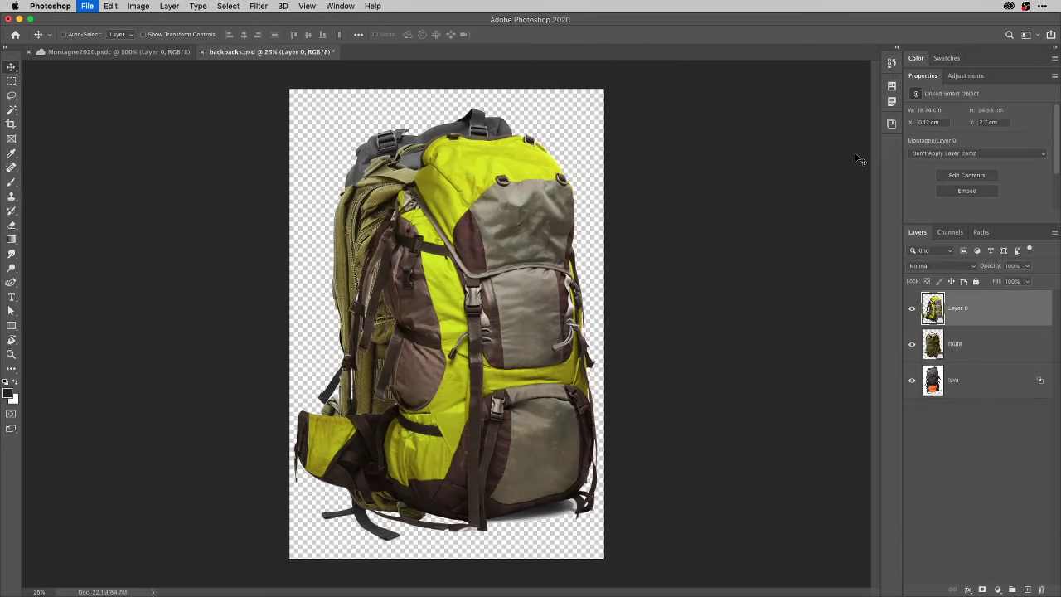
key("super+n")
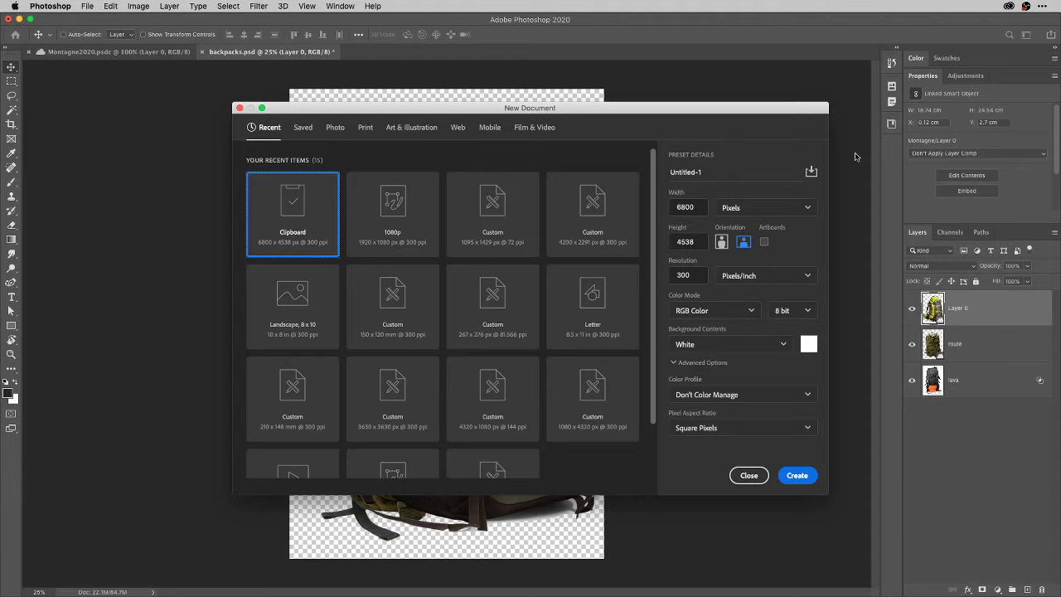
key("Return")
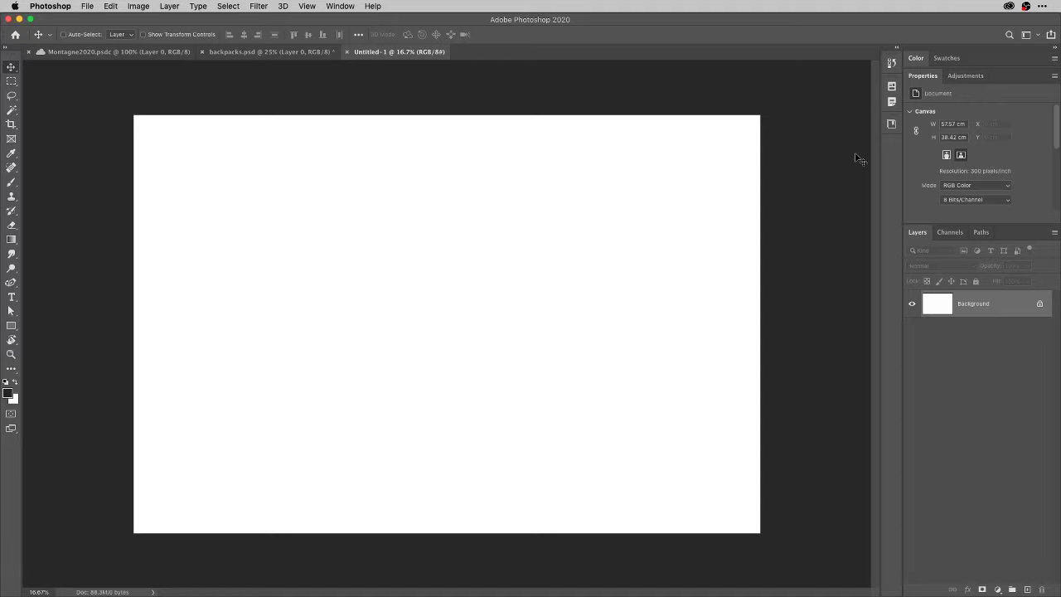
Paste the forest photo into Untitled-1 as Layer 1.
key("super")
key("super+n")
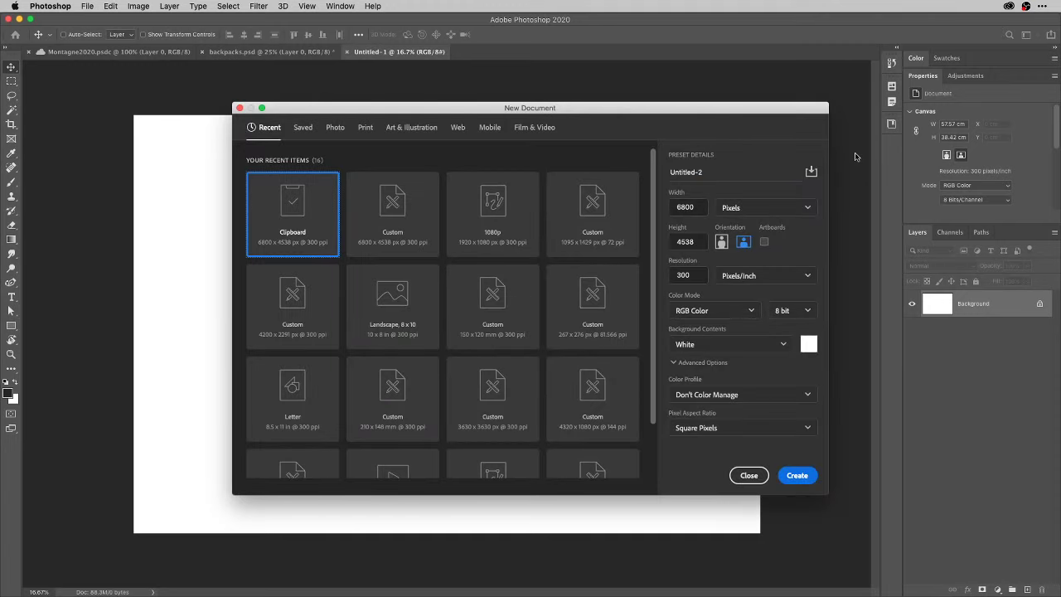
key("Escape")
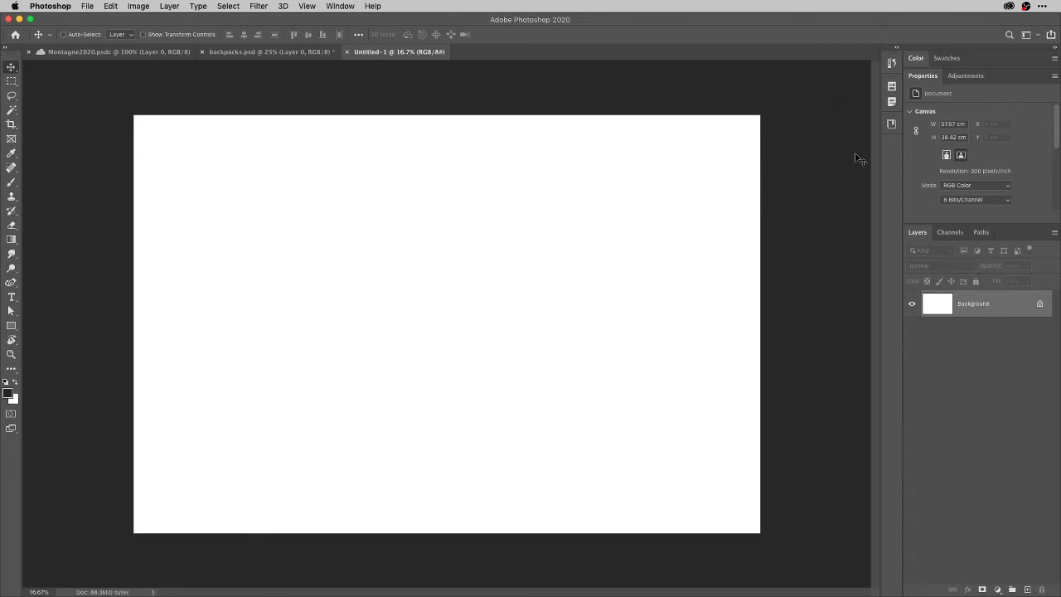
key("super+v")
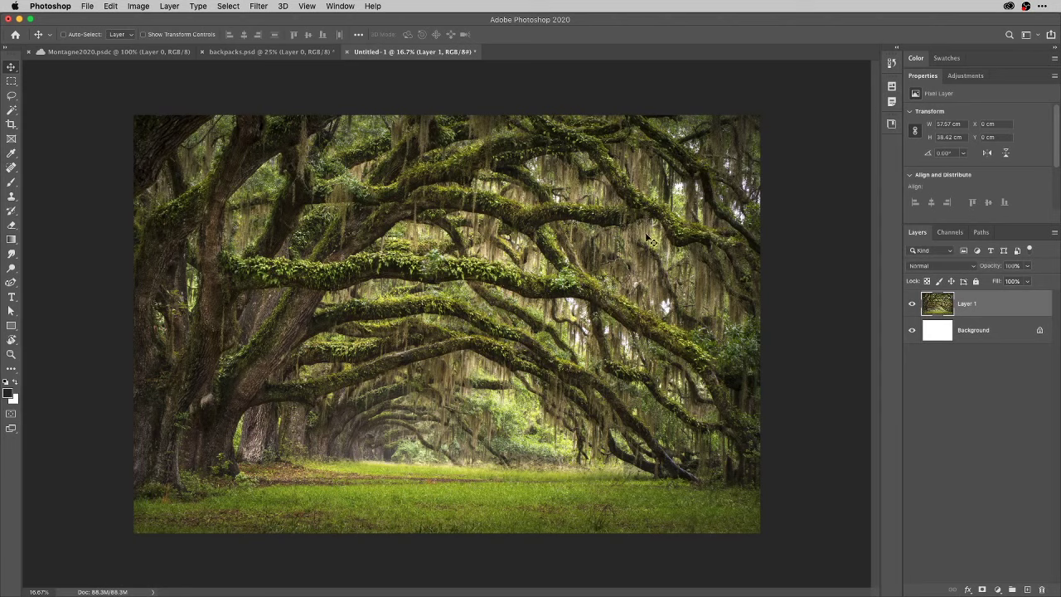
Put the forest photo's Layer 1 into Warp mode with a 3 x 3 grid.
key("super")
key("super+t")
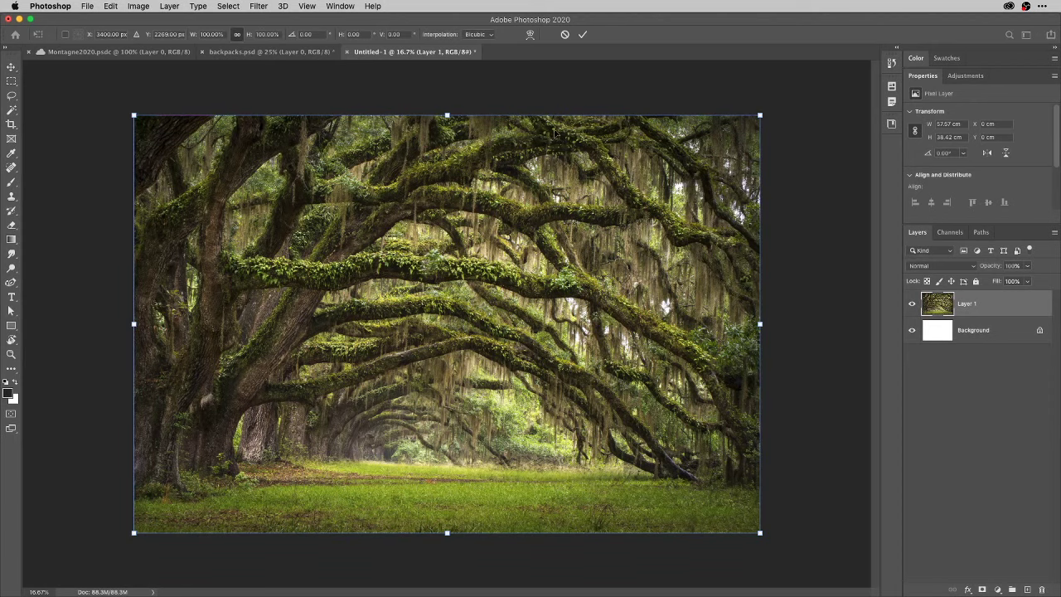
right_click(271, 168)
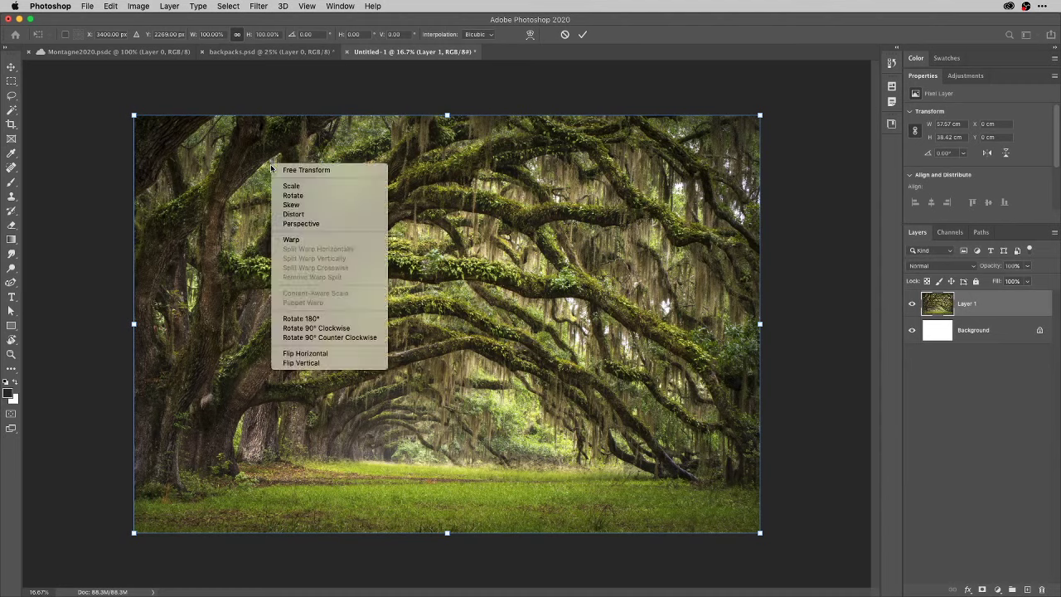
left_click(296, 240)
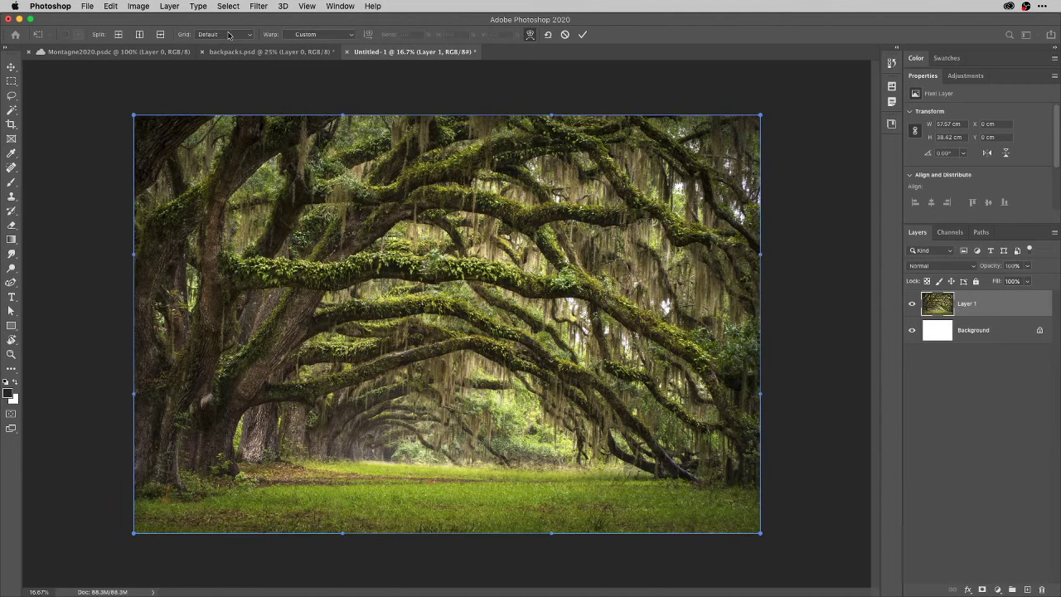
left_click(246, 36)
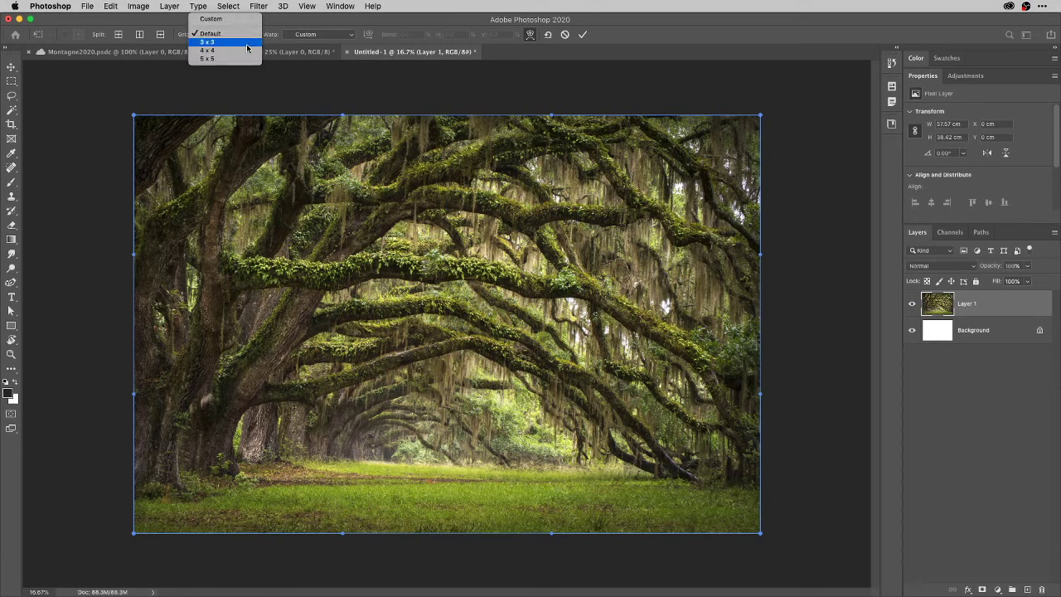
left_click(246, 43)
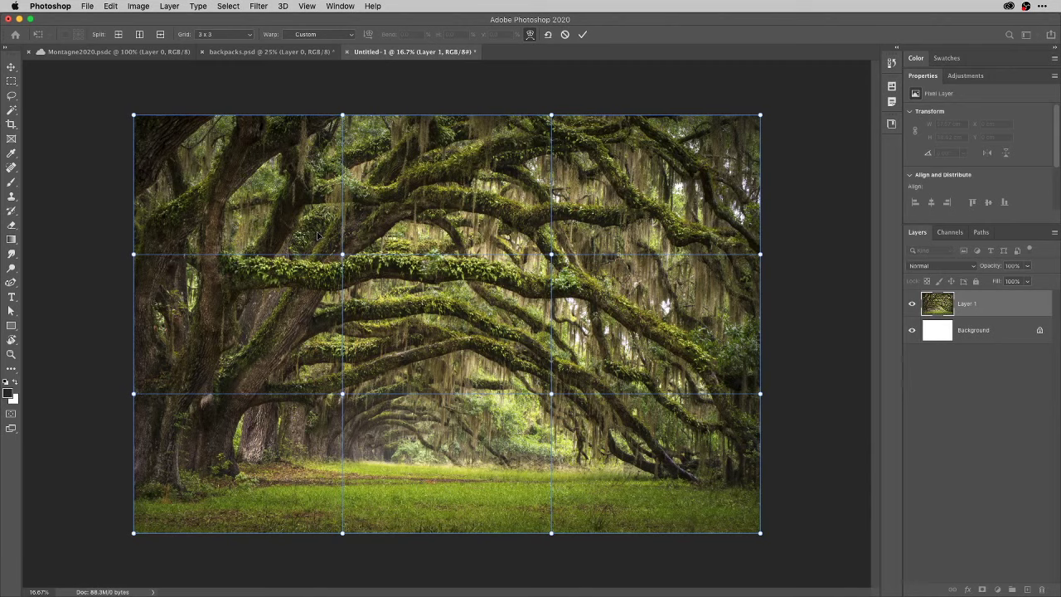
Select the four inner warp points, try bending the photo's middle, undo, retry, then exit warp.
left_click_drag(318, 236, 575, 417)
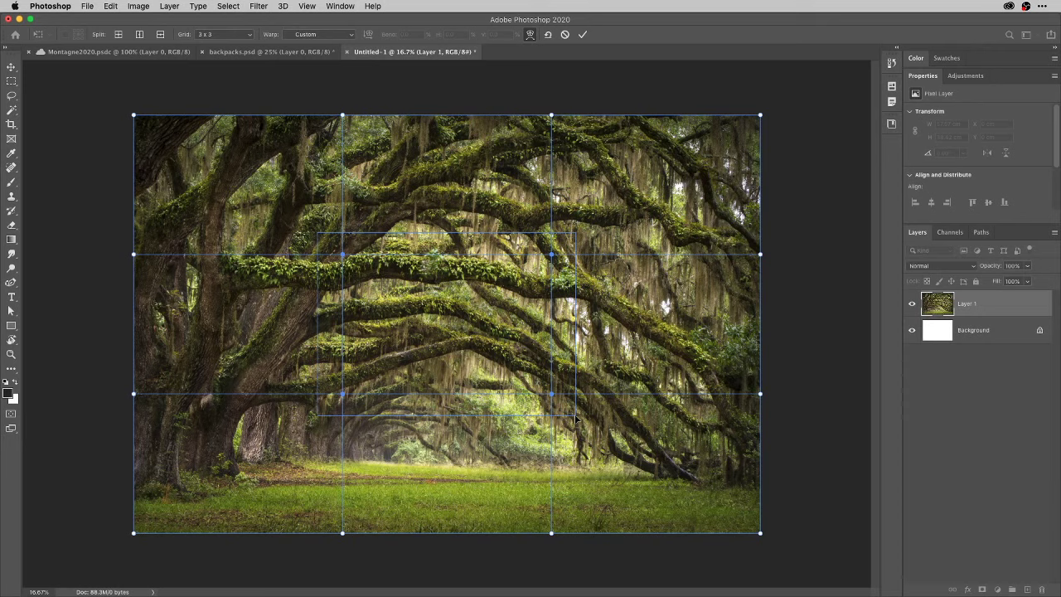
left_click_drag(575, 417, 576, 419)
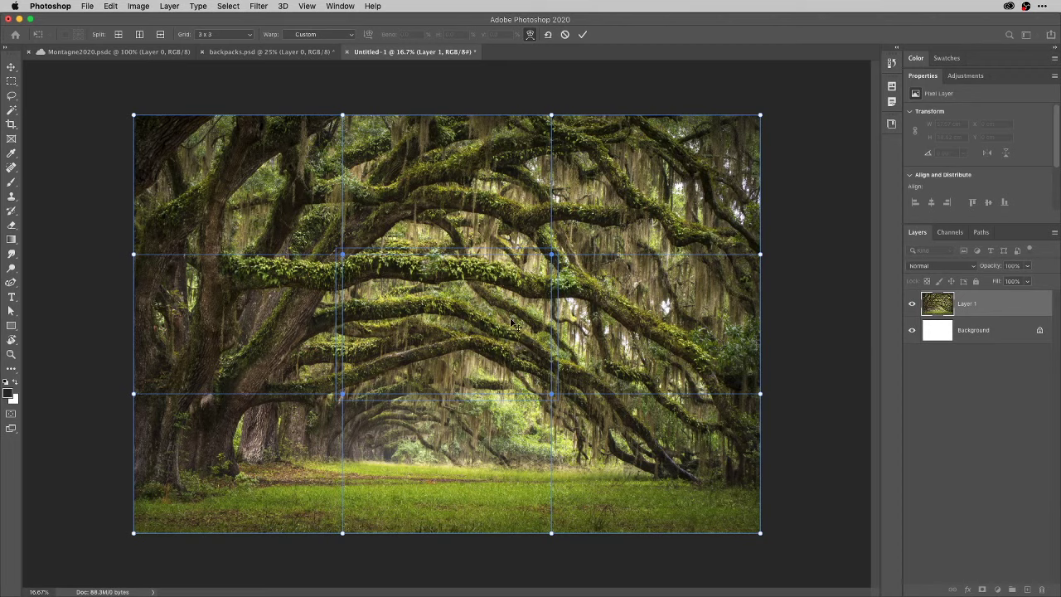
mouse_move(489, 317)
left_mouse_down()
mouse_move(489, 299)
mouse_move(501, 325)
mouse_move(489, 314)
left_mouse_up()
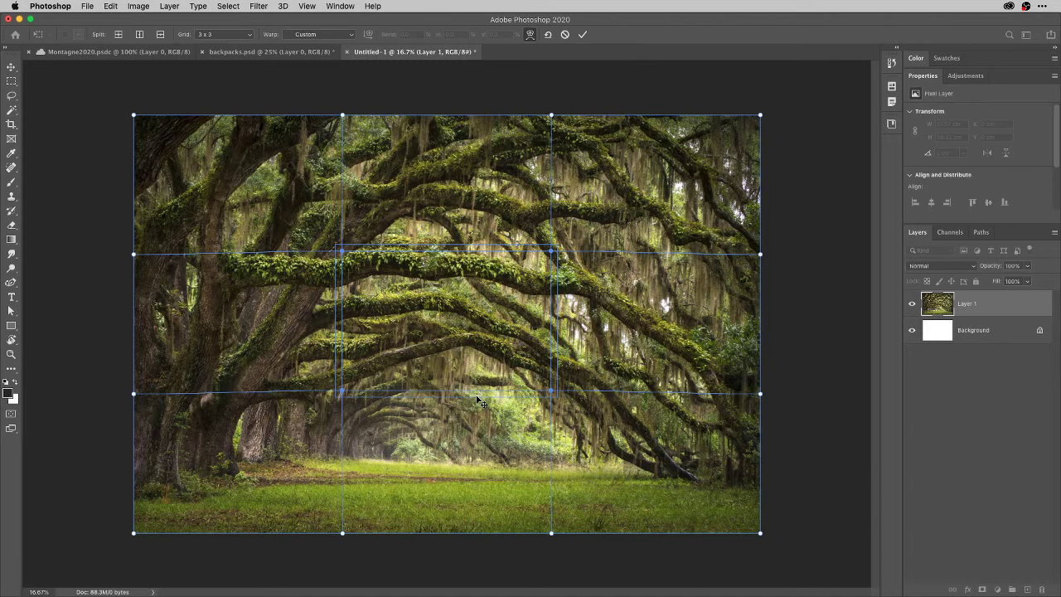
left_click_drag(480, 401, 477, 398)
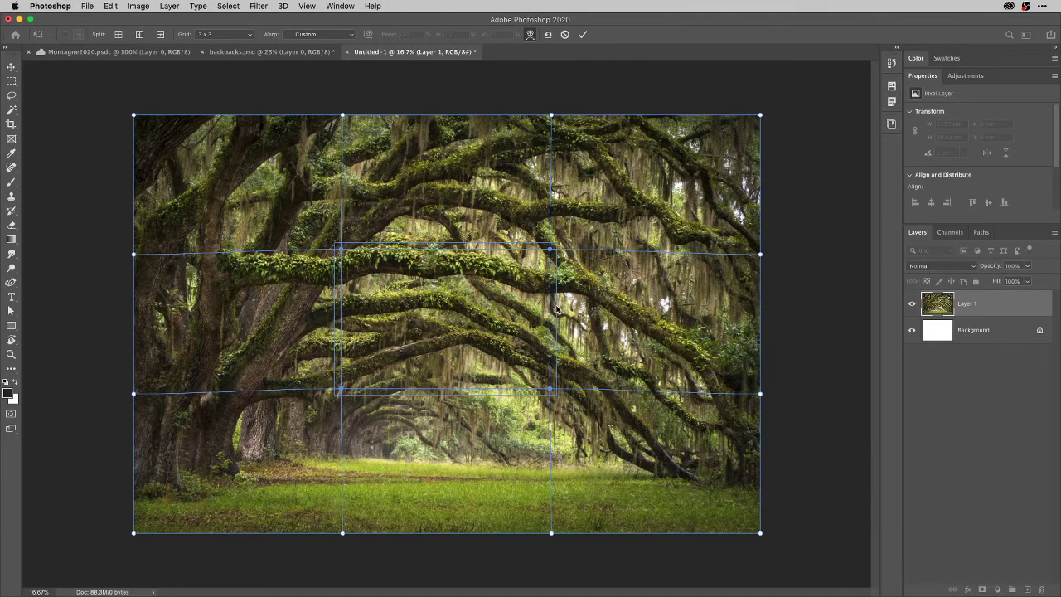
left_click_drag(556, 308, 544, 309)
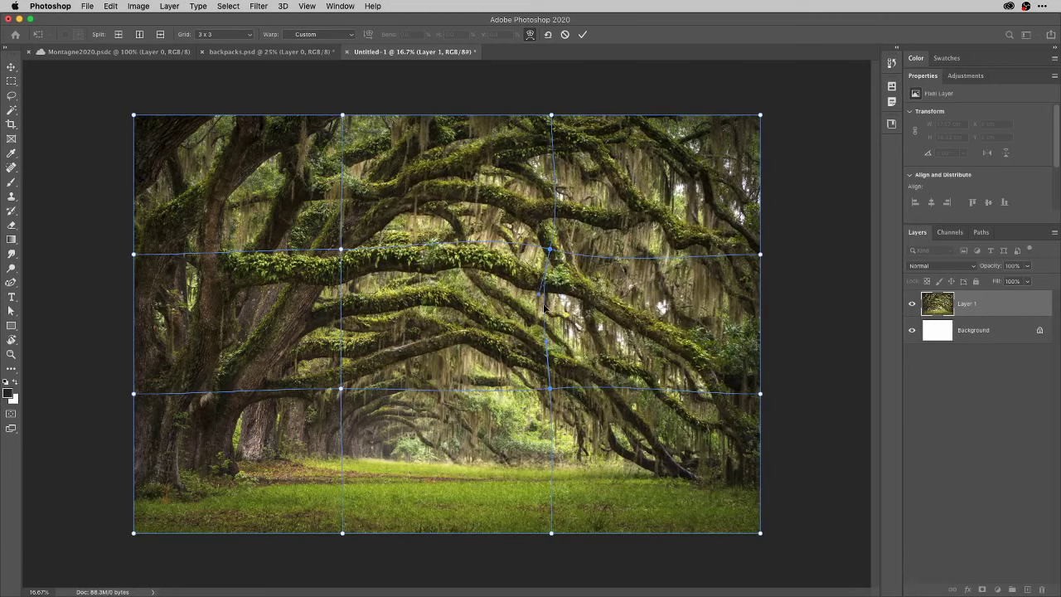
key("super+z")
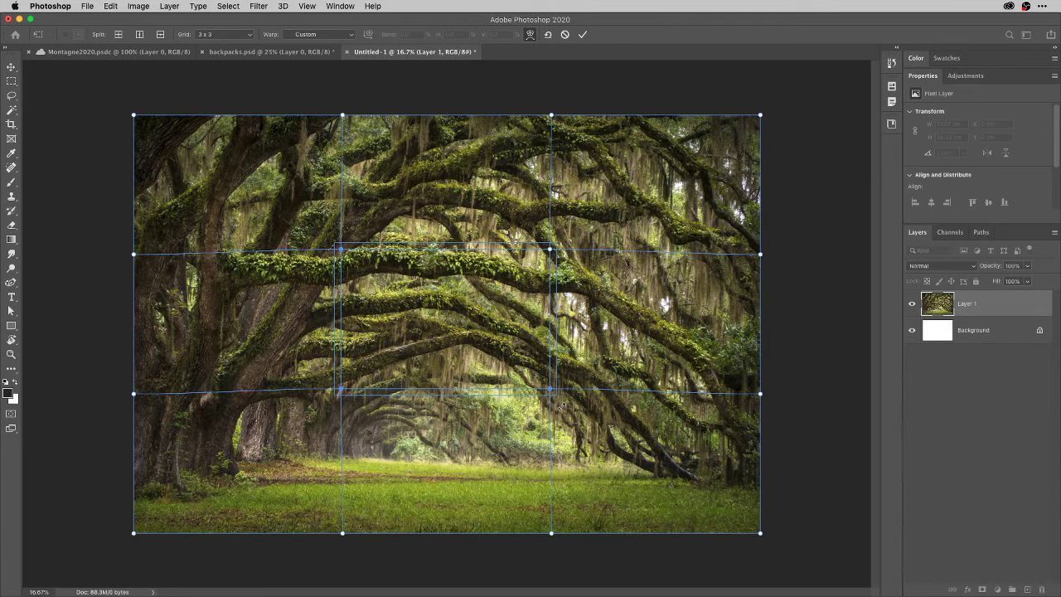
left_click_drag(563, 406, 534, 418)
left_click_drag(549, 415, 574, 413)
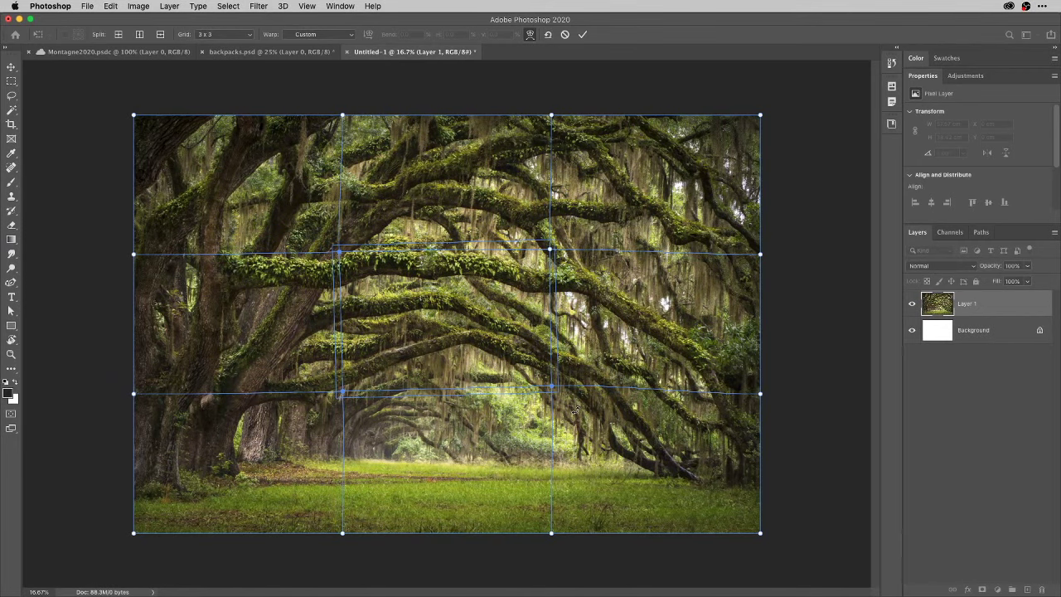
key("Return")
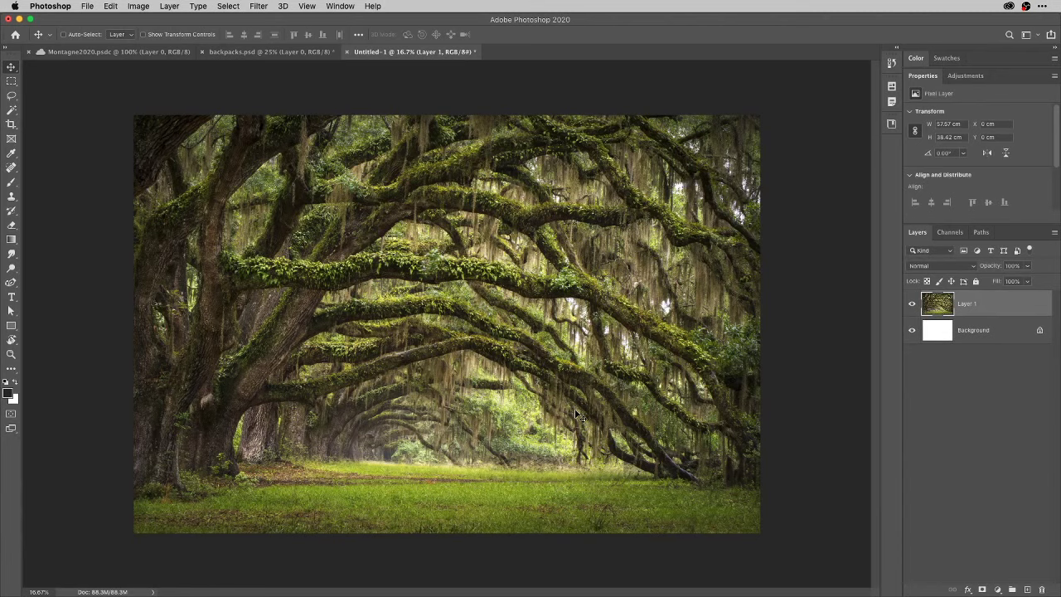
Warp Layer 1 again with a Custom grid of 12 columns by 1 row.
key("super+t")
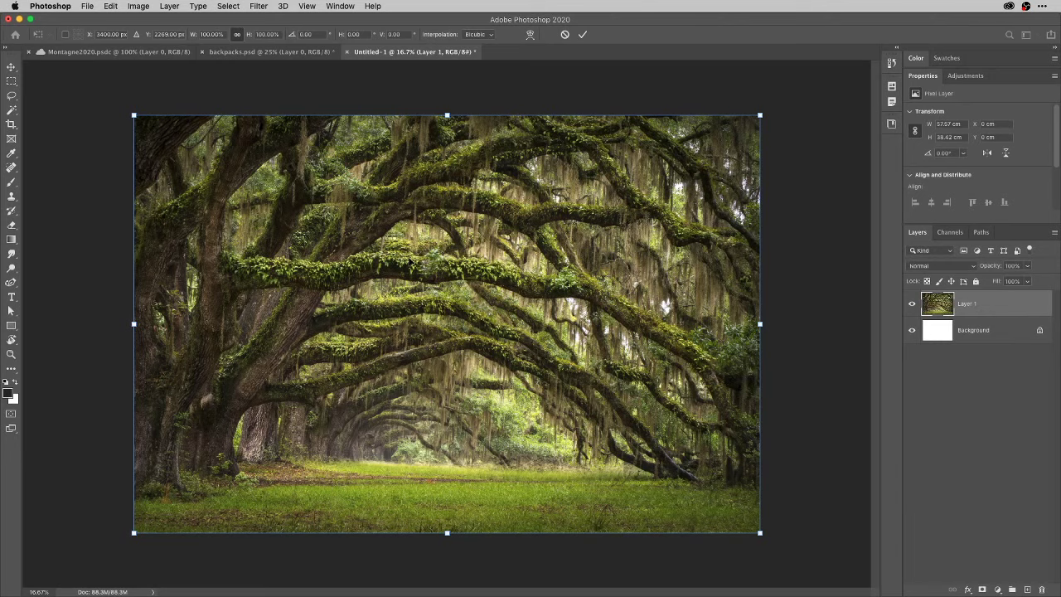
right_click(410, 257)
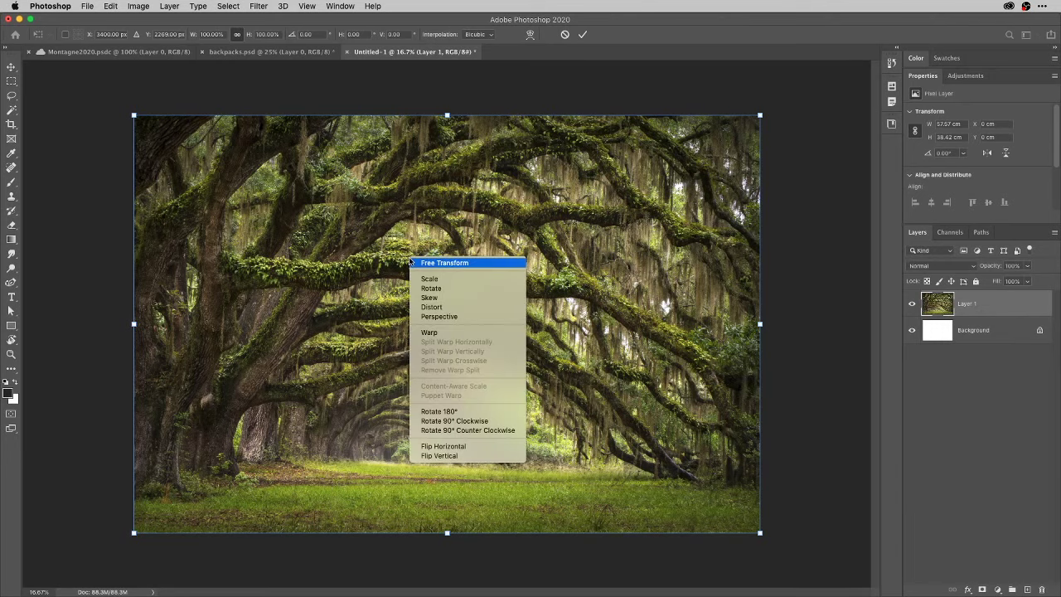
left_click(441, 333)
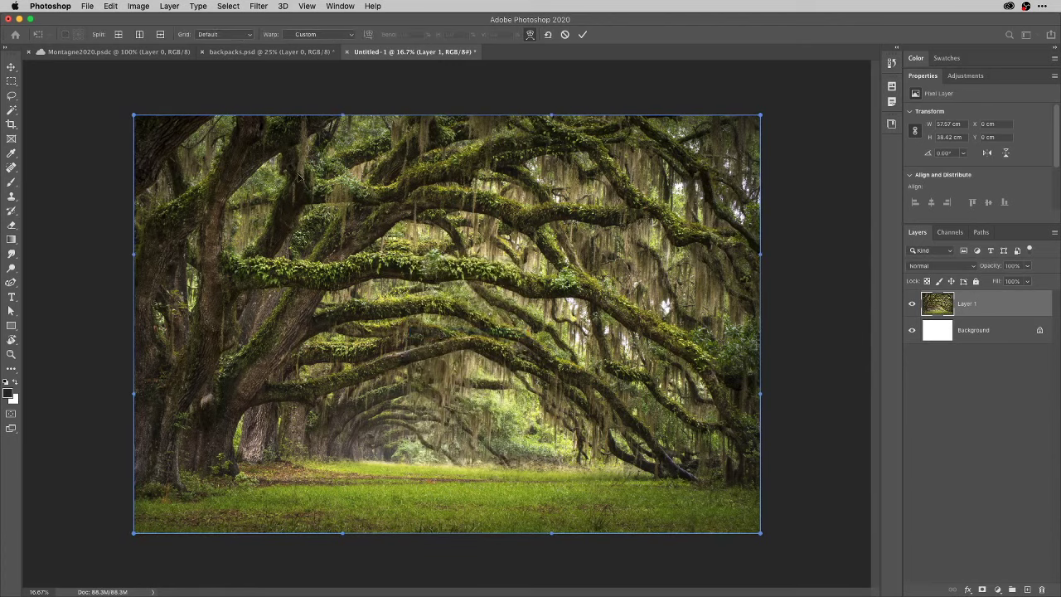
left_click(249, 36)
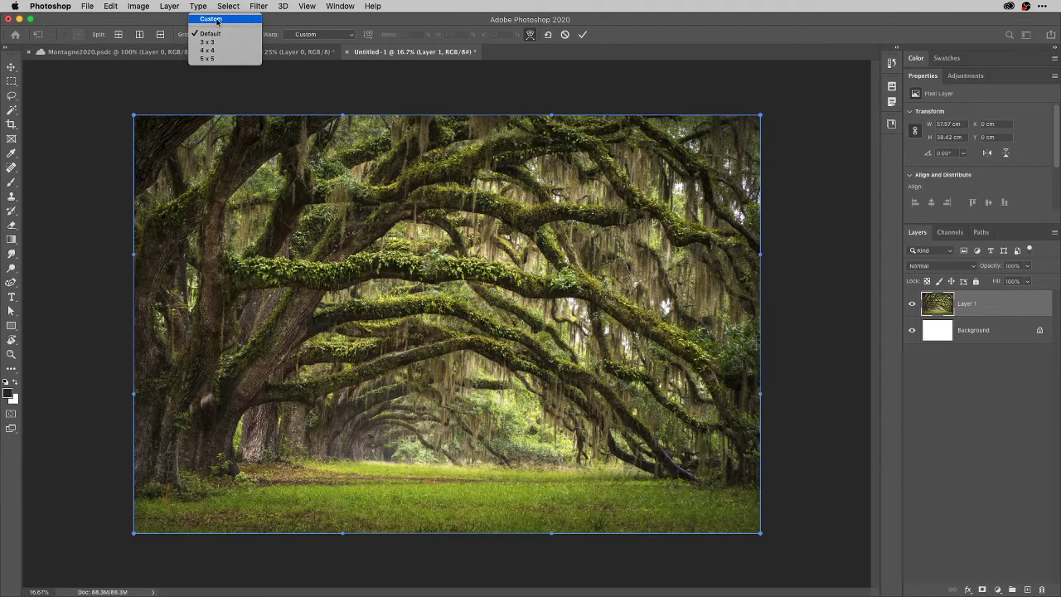
left_click(218, 20)
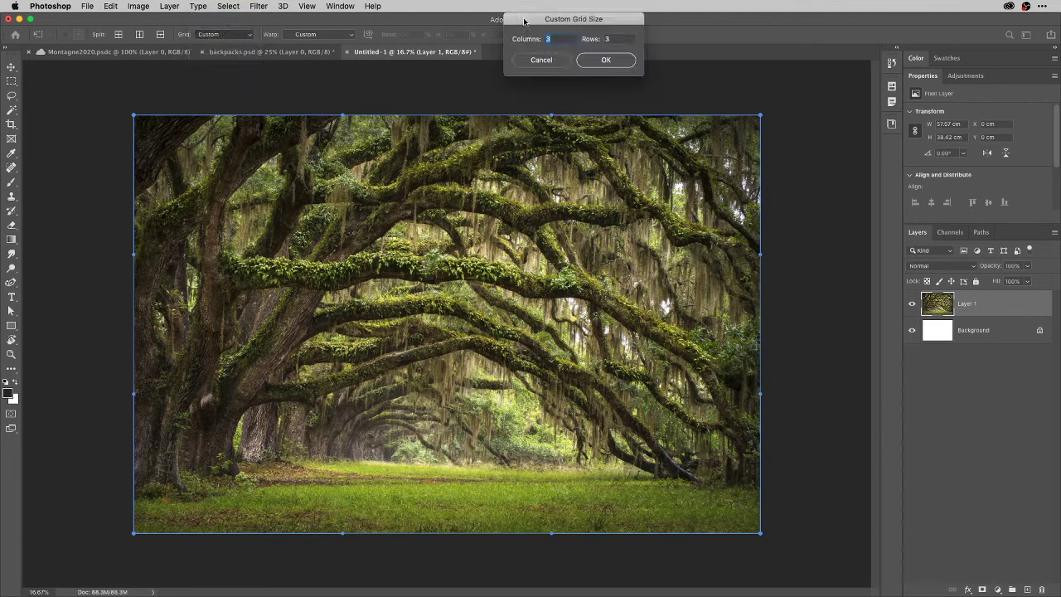
left_click_drag(526, 19, 470, 94)
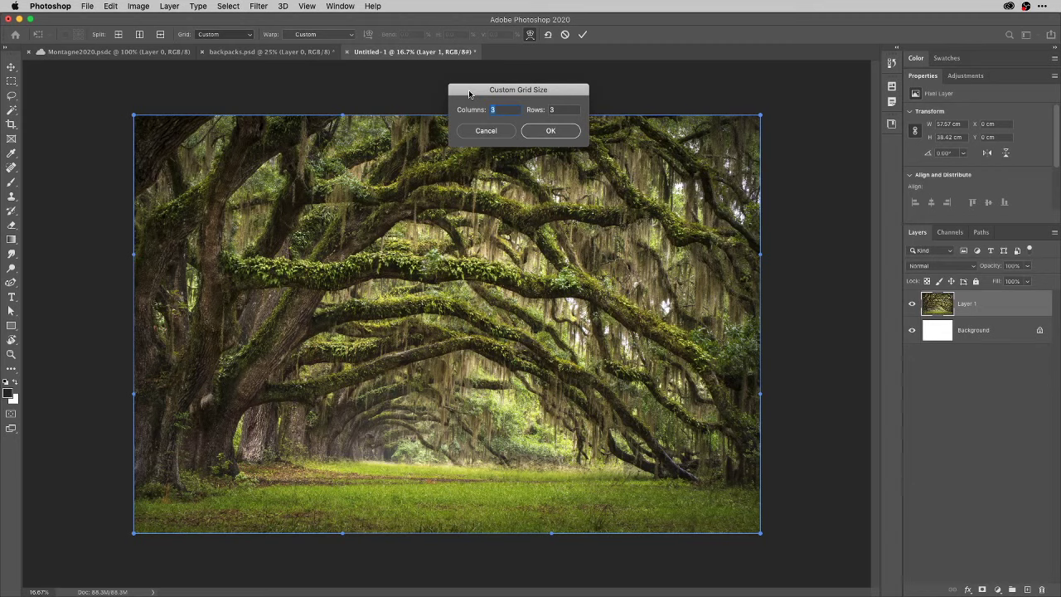
type("12")
key("Tab")
key("Tab")
left_click(550, 131)
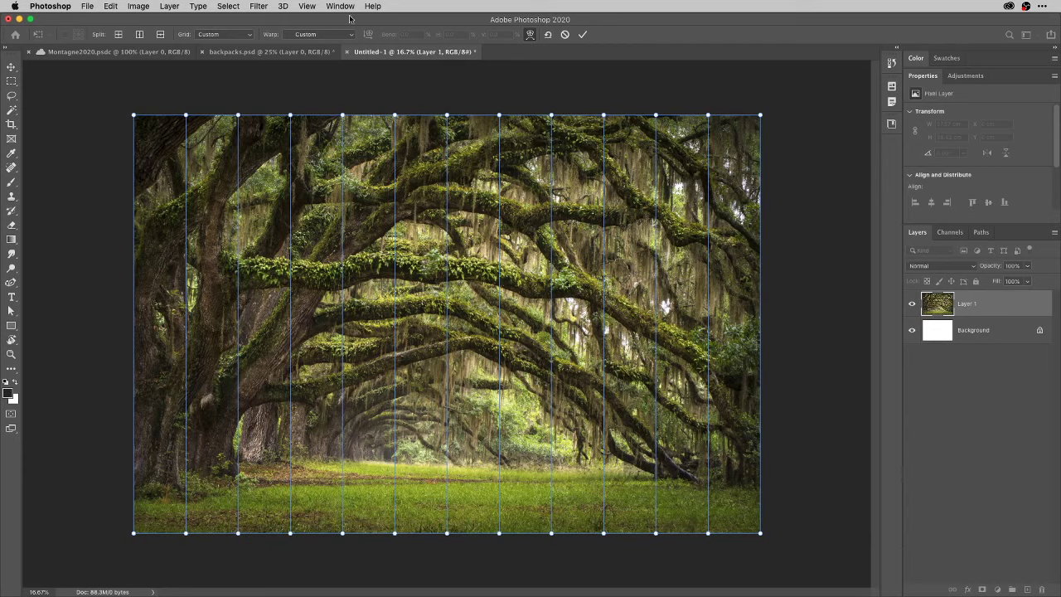
Select the warp points along the photo's top edge.
left_click(134, 116)
left_click_drag(127, 105, 244, 125)
left_click(342, 115, "shift")
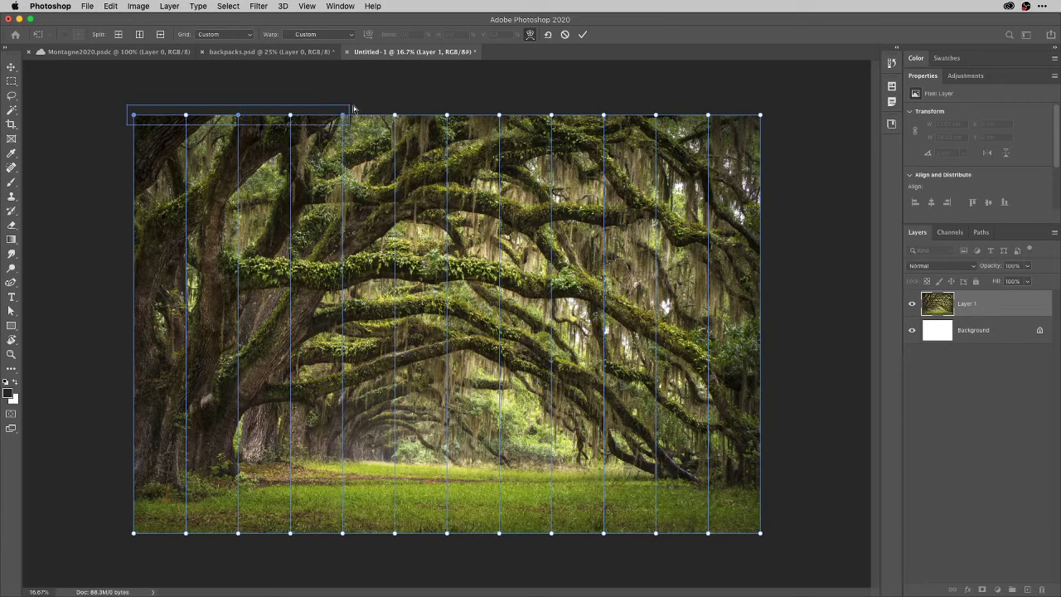
left_click(447, 116, "shift")
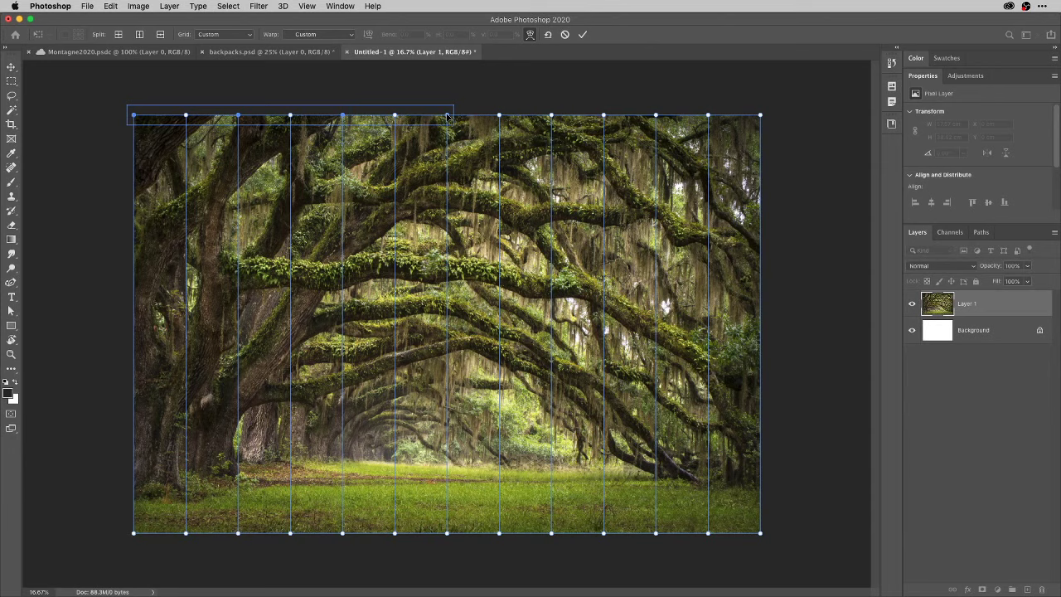
left_click(551, 116, "shift")
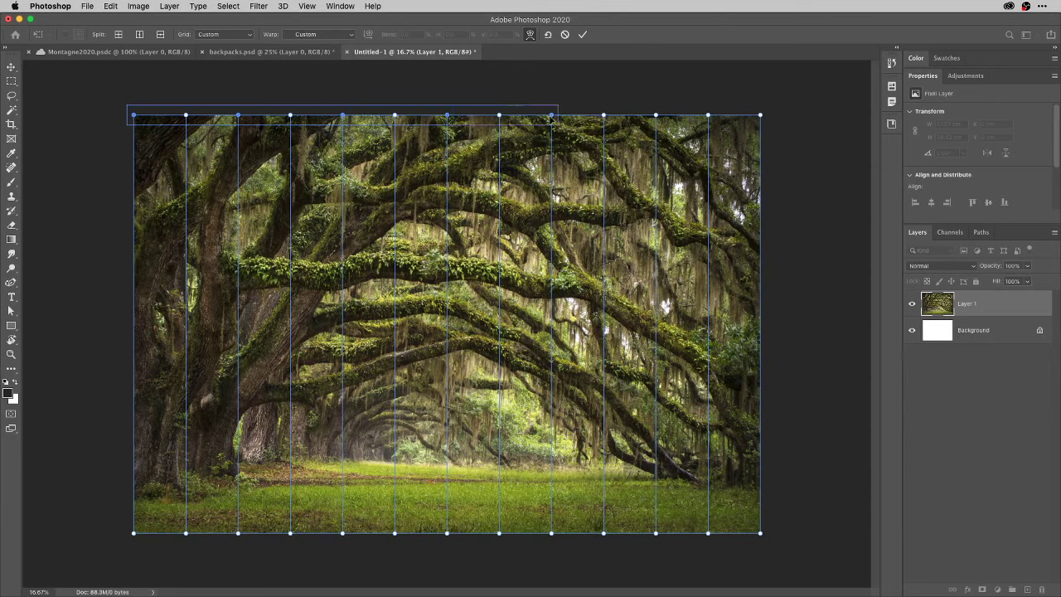
left_click(655, 115, "shift")
left_click(761, 115, "shift")
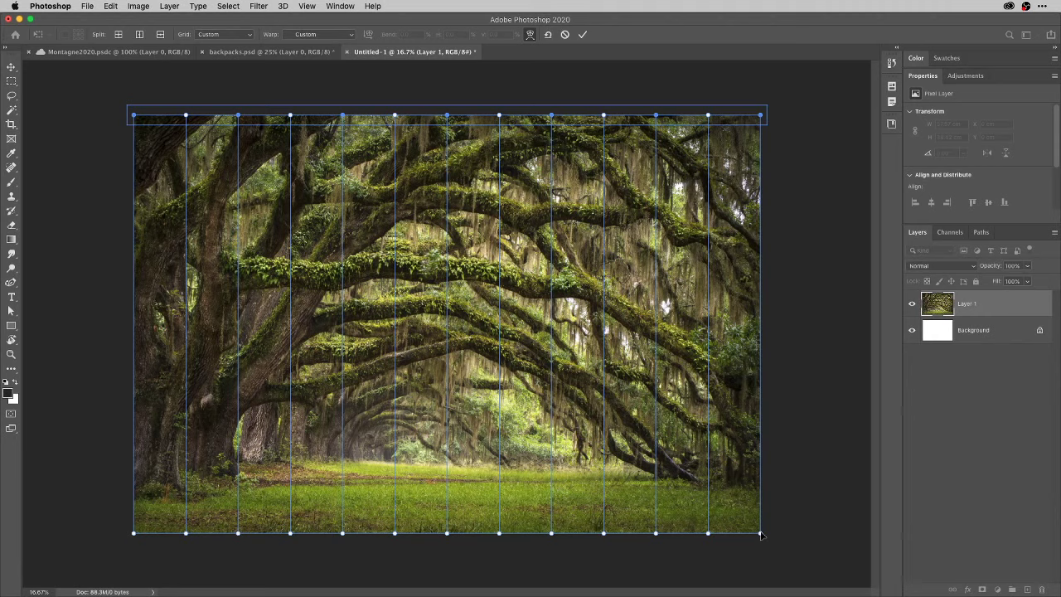
Add the bottom-edge points, drag them down into waves, then cancel the warp.
left_click(761, 534)
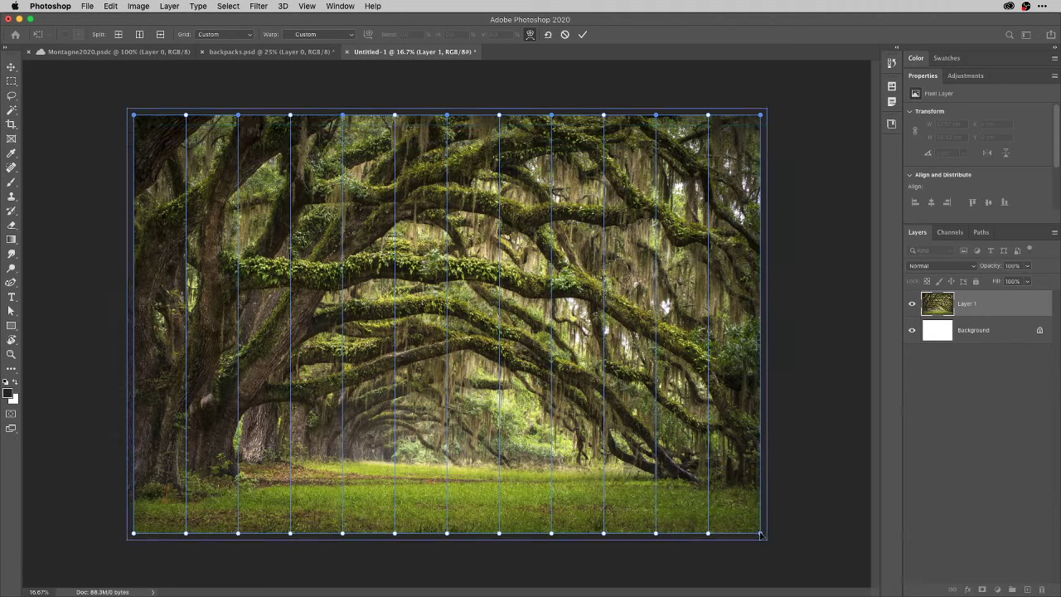
left_click(657, 535)
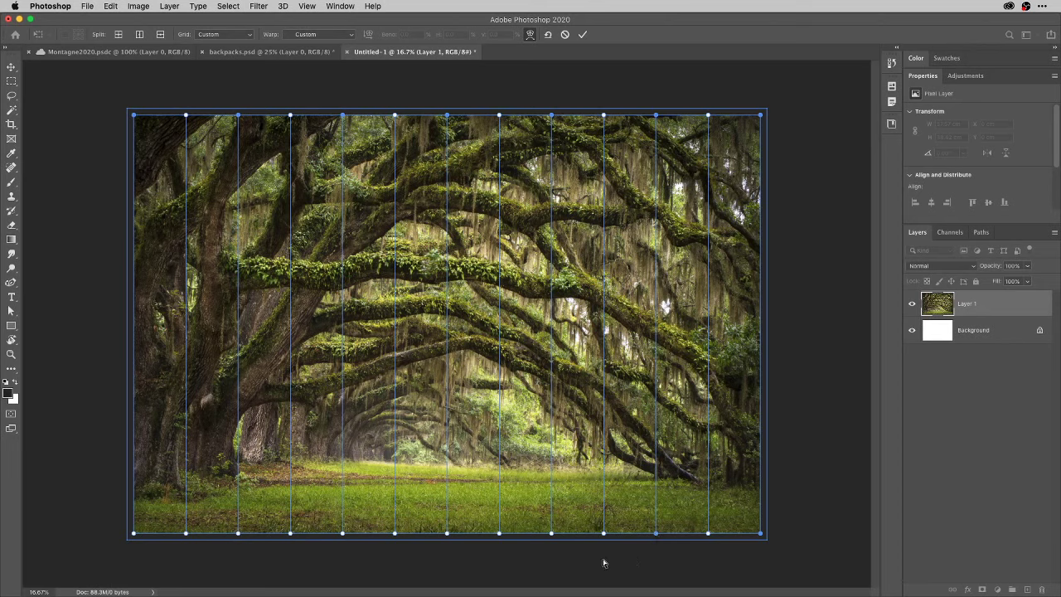
left_click(551, 534, "shift")
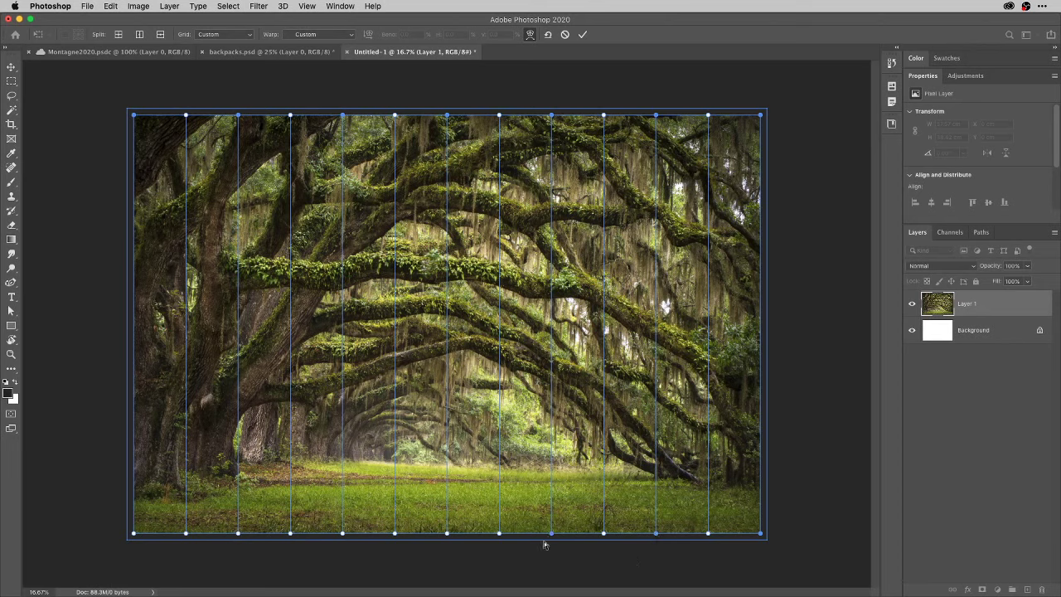
left_click(447, 535, "shift")
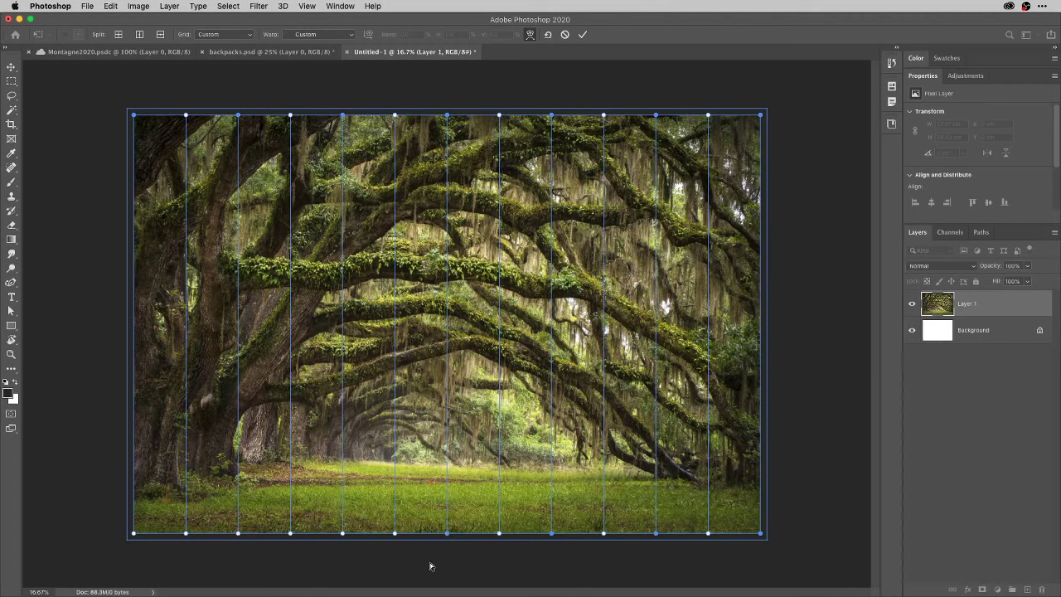
left_click(342, 535, "shift")
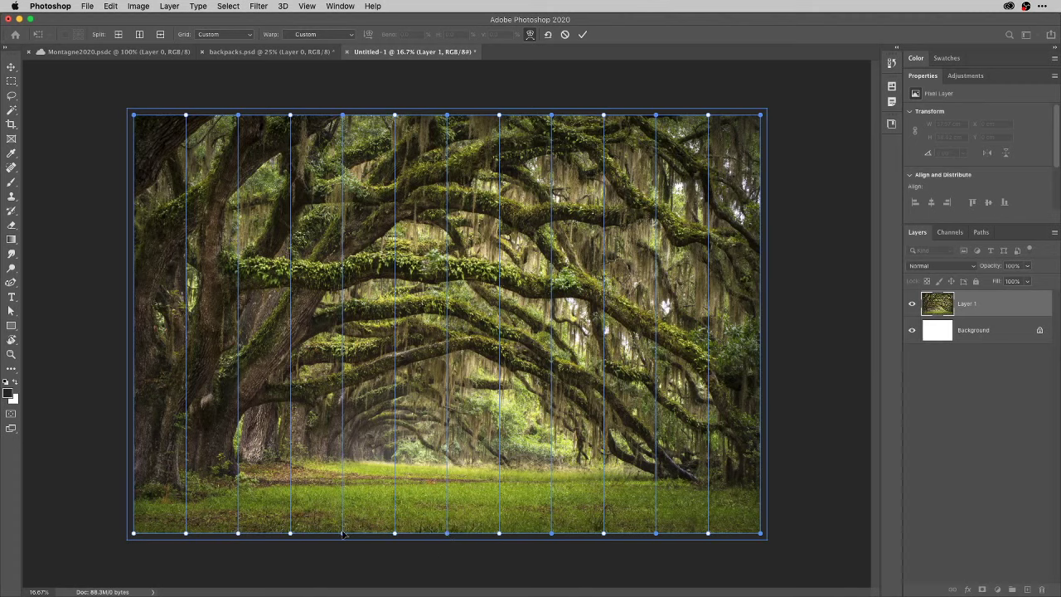
left_click(239, 534, "shift")
left_click_drag(241, 119, 242, 138)
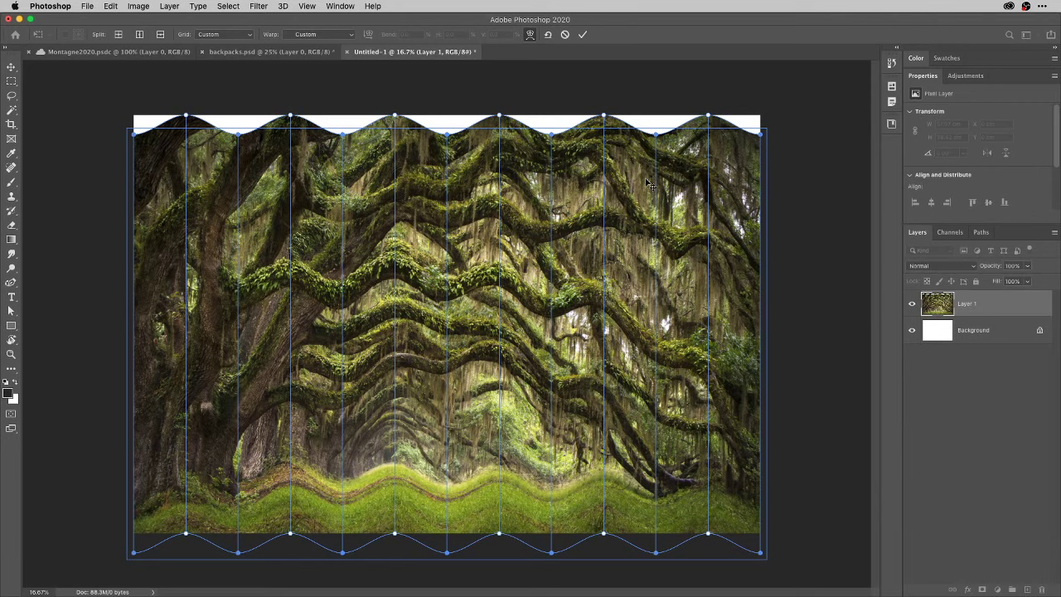
key("Escape")
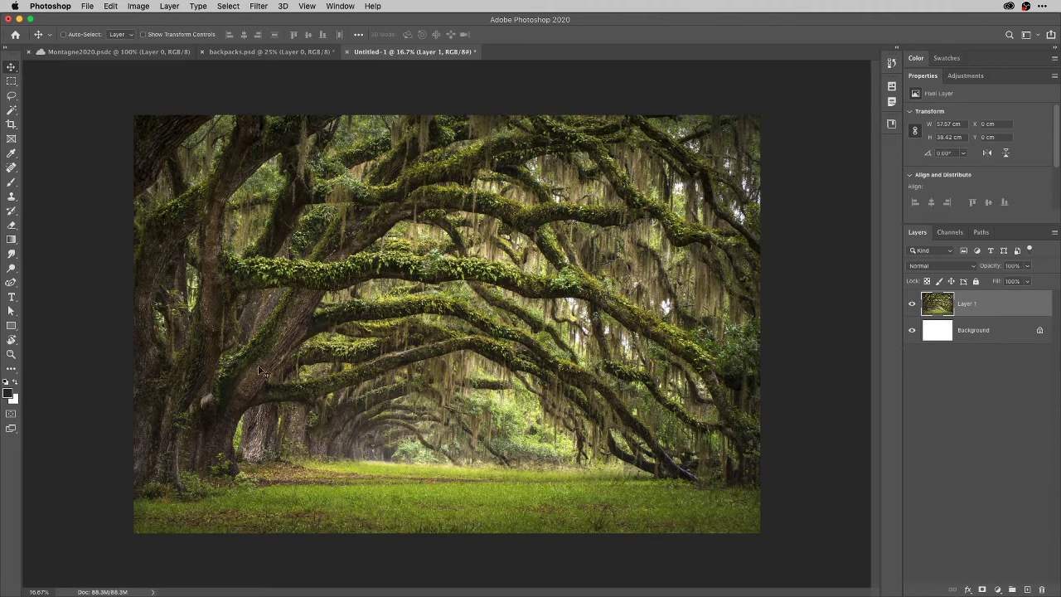
Switch to Montagne2020.psdc and nudge the orange backpack down to Y 0.11 cm.
left_click(142, 55)
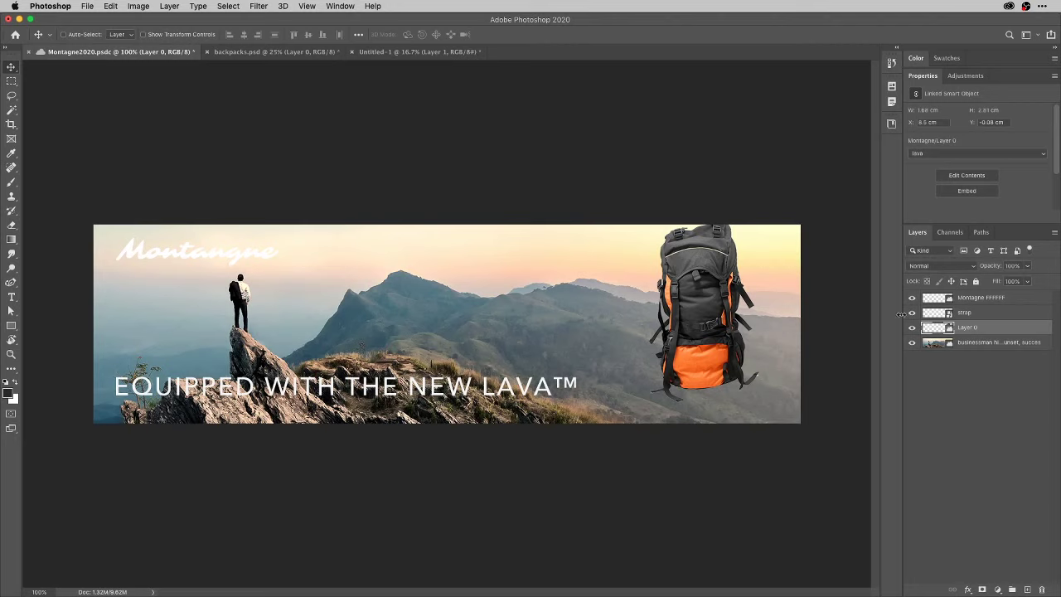
left_click_drag(712, 314, 708, 326)
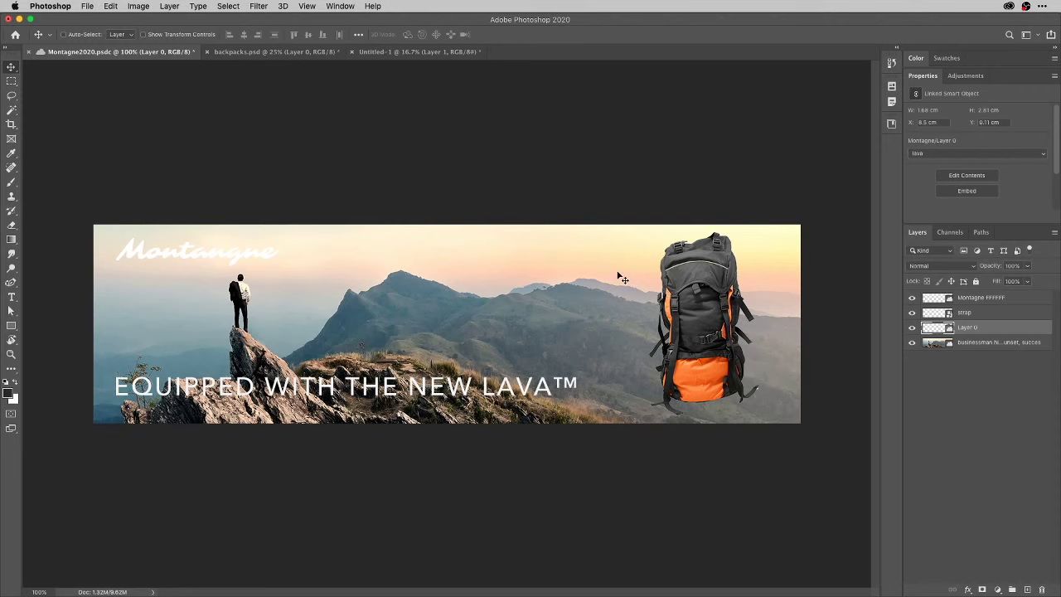
Remove the forest Layer 1 from Untitled-1 and set the foreground colour to grey #7f7f7f.
left_click(387, 53)
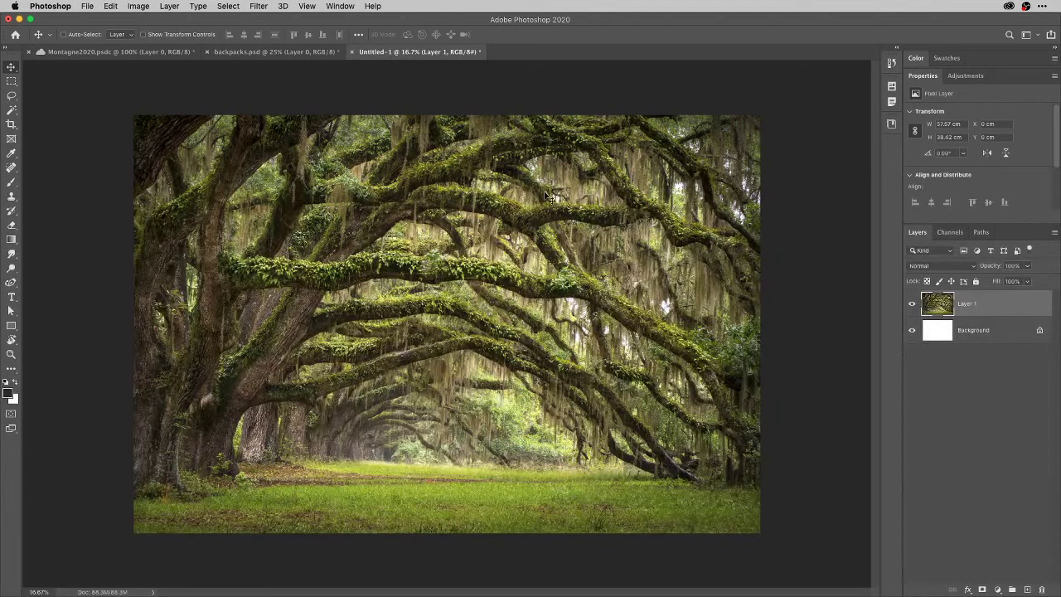
key("super+z")
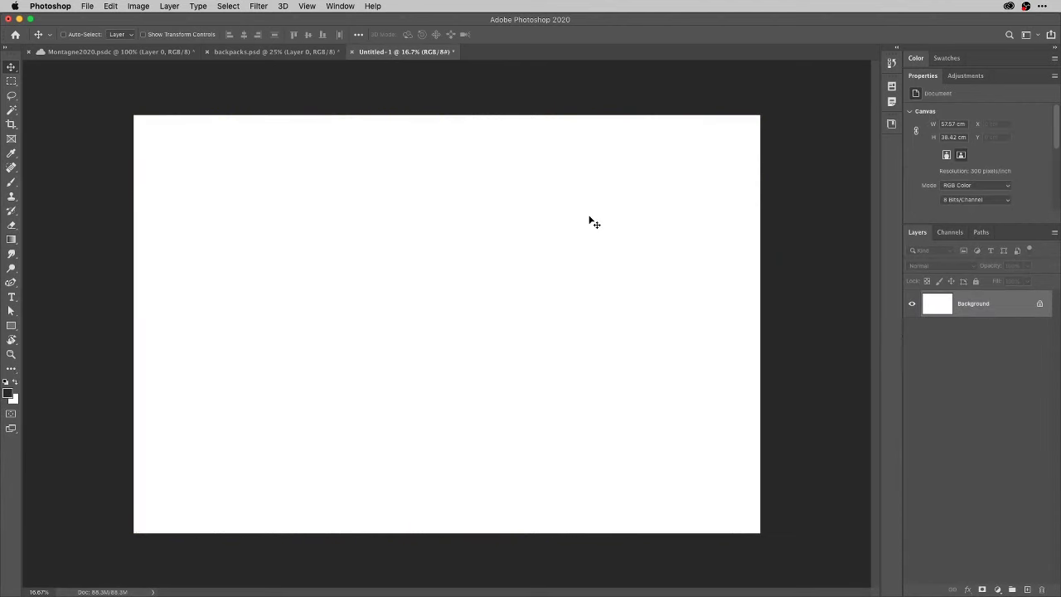
left_click(7, 395)
left_click_drag(519, 104, 432, 114)
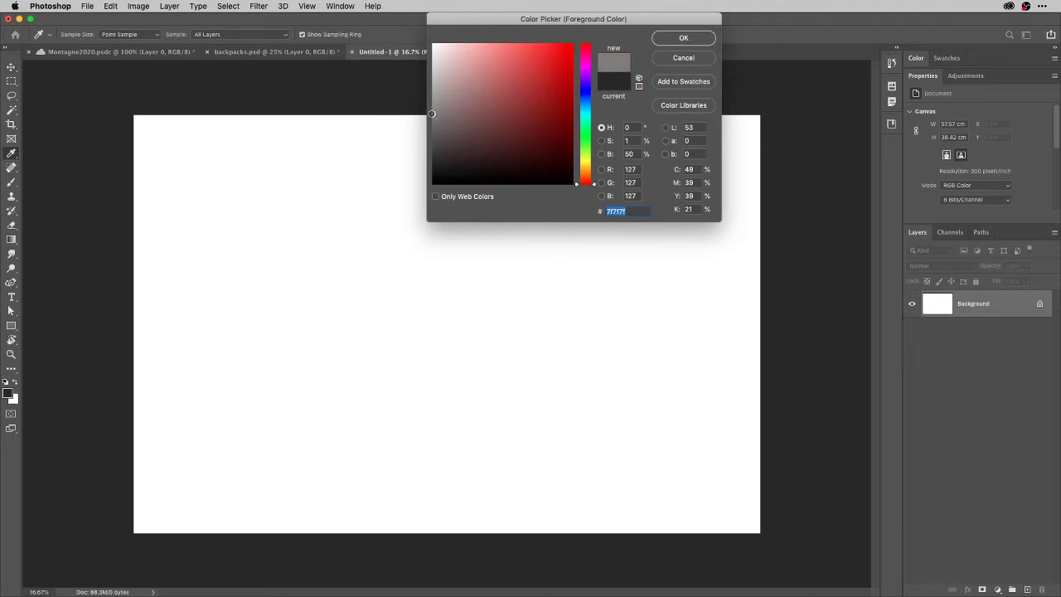
left_click(684, 38)
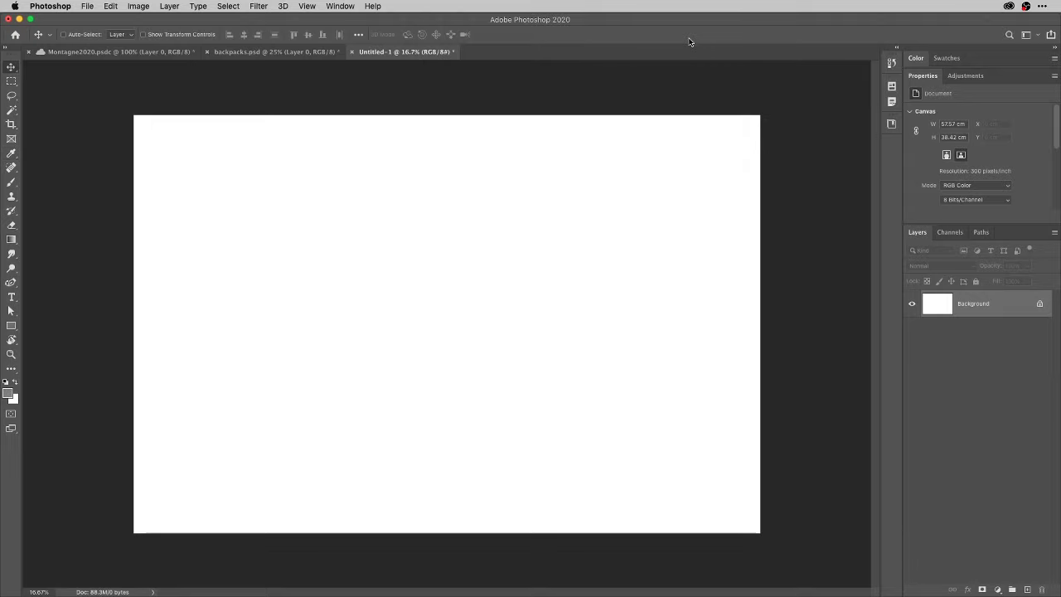
Fill the canvas grey and paste the yellow backpack onto its right side.
key("alt+BackSpace")
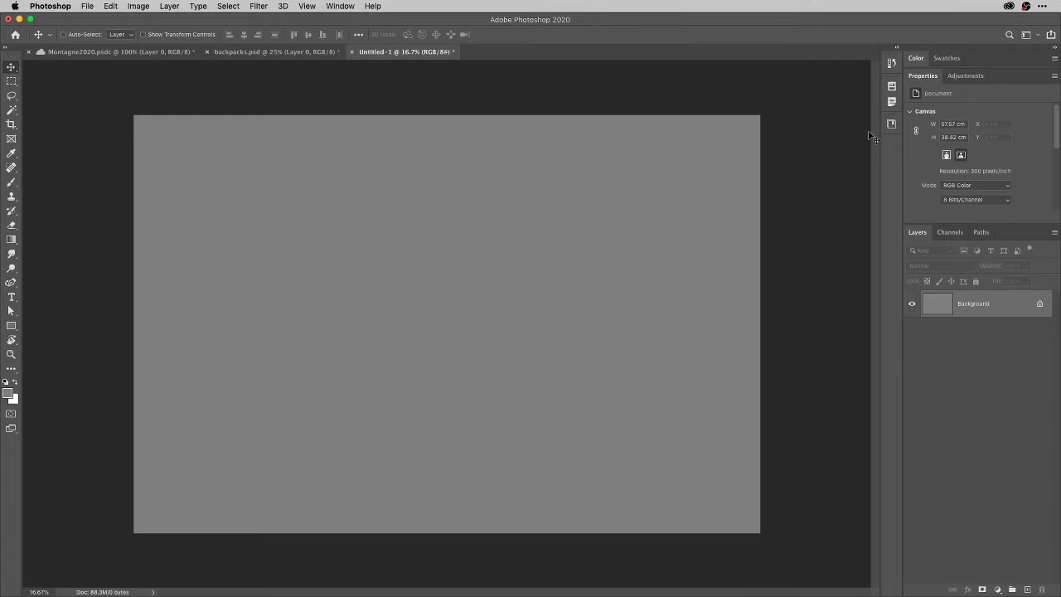
key("ctrl+shift+Tab")
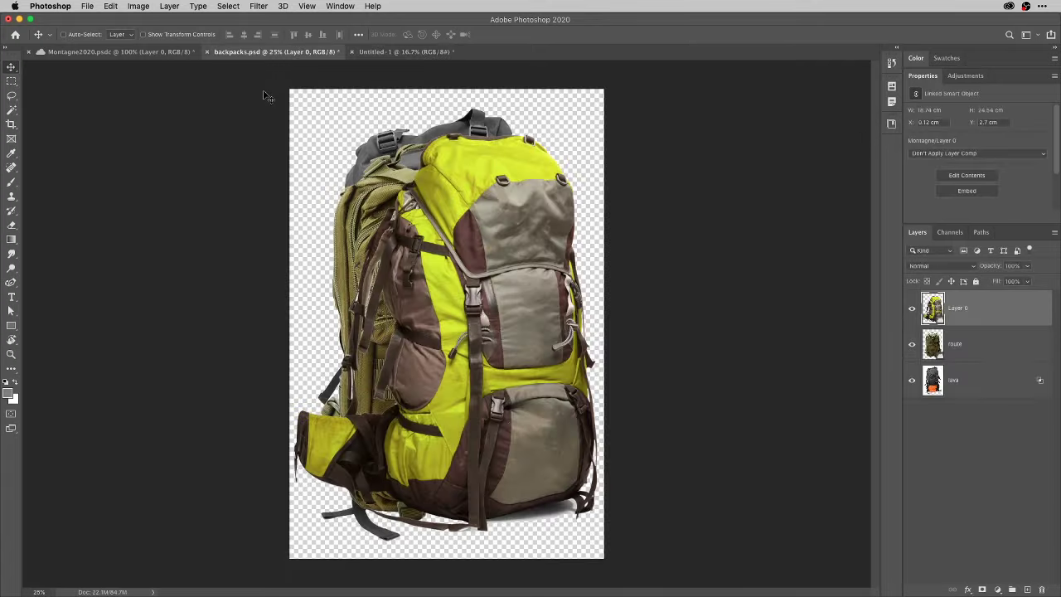
key("ctrl+a")
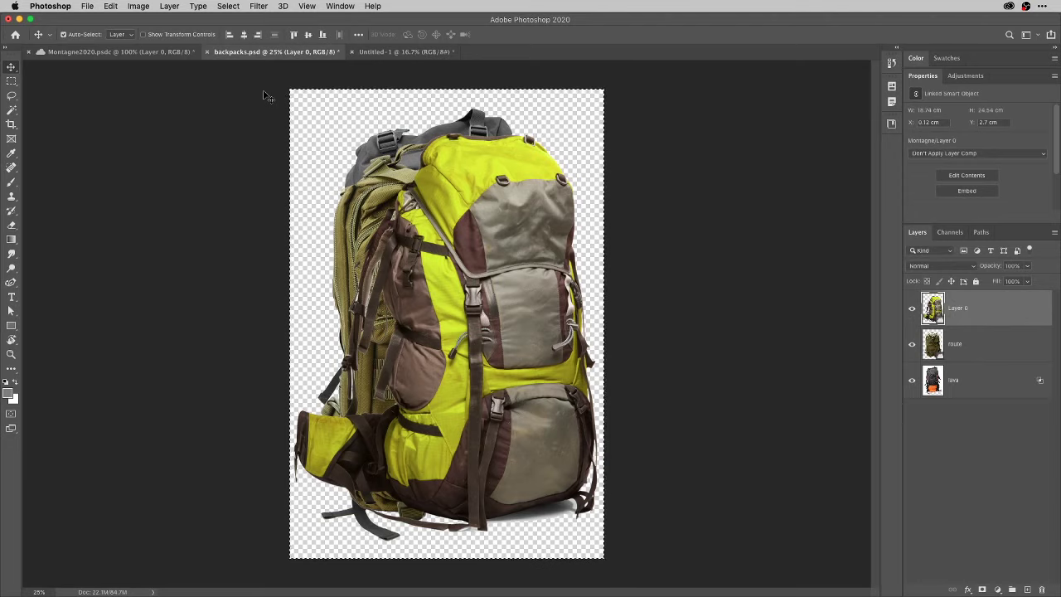
left_click(389, 52)
key("ctrl+v")
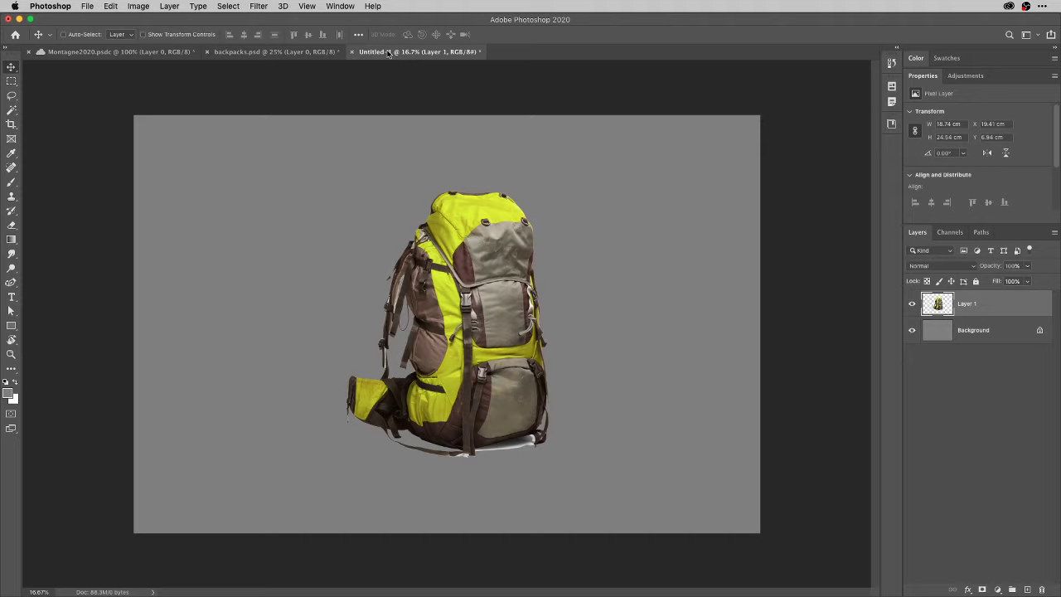
left_click_drag(495, 273, 640, 275)
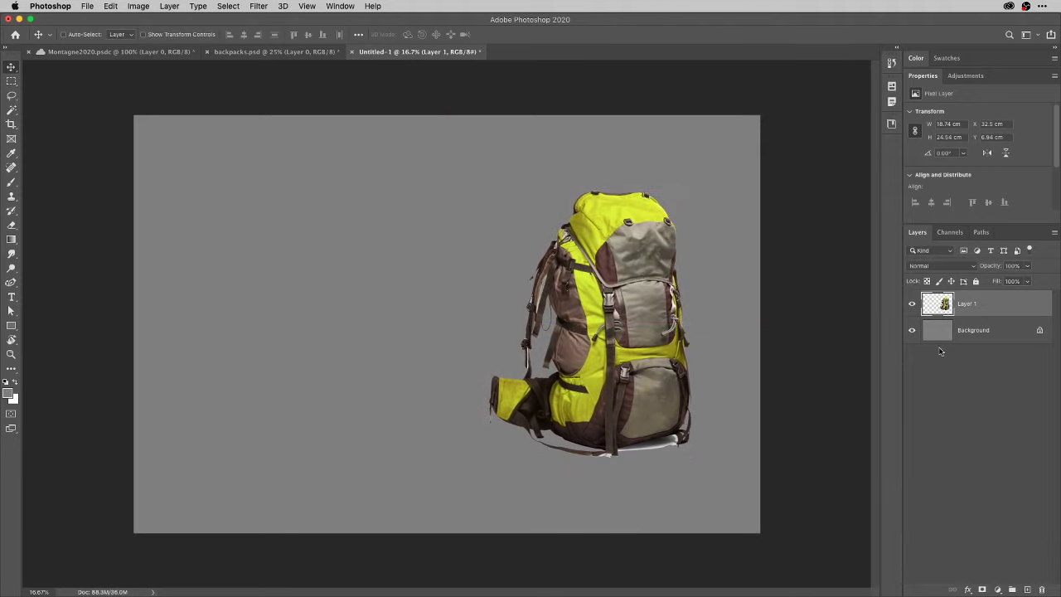
Rename the backpack's layer to 'Pixel layer'.
double_click(968, 305)
type("Fixel layer")
key("Return")
Type the PRINTING CHARITY title near the canvas's top-left and colour it white.
left_click(11, 296)
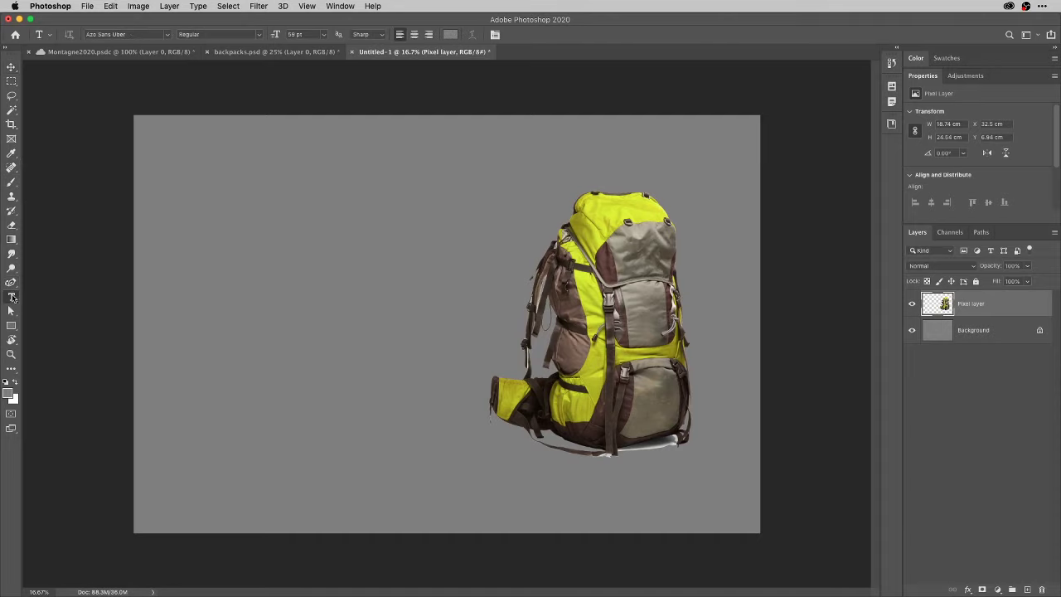
left_click(190, 178)
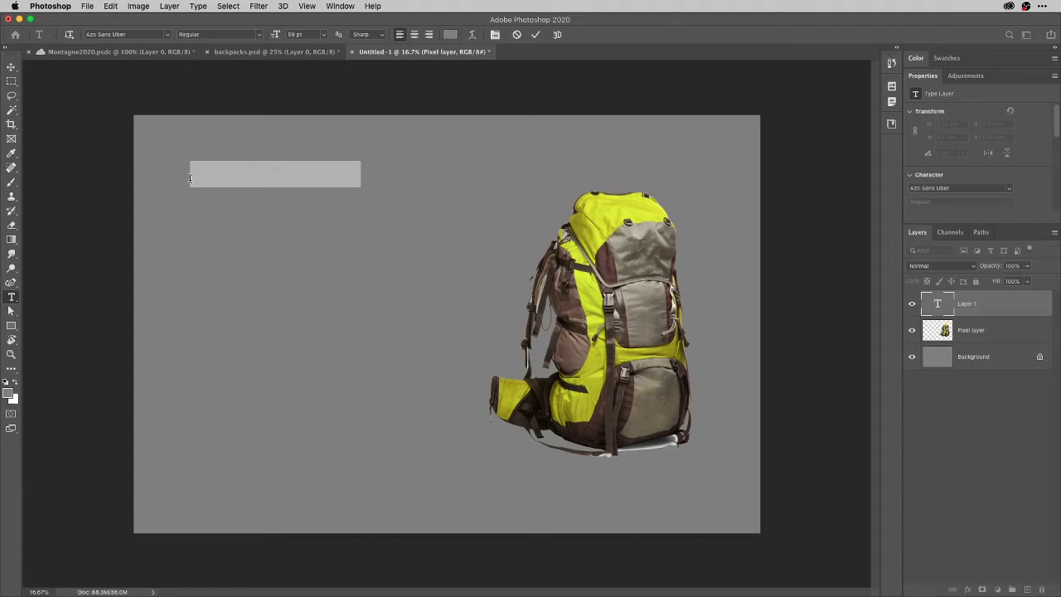
type("Travel")
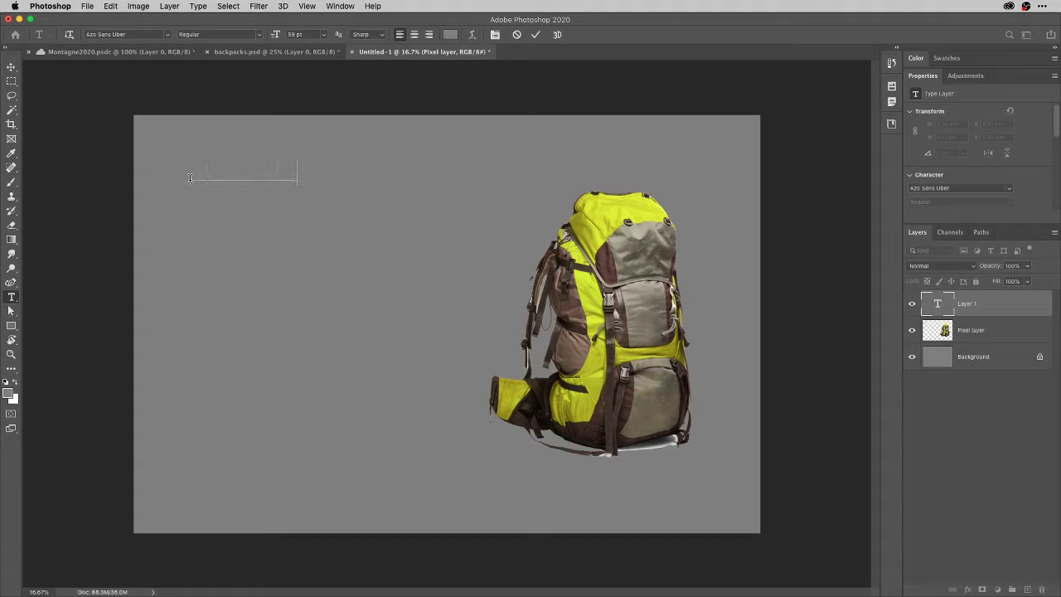
type(" backpack")
key("super+a")
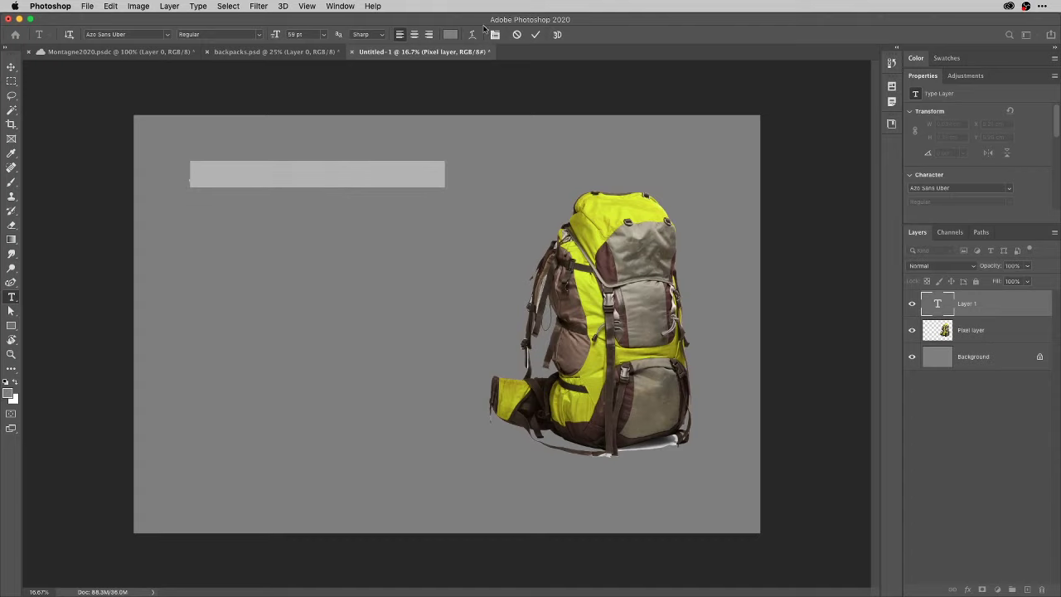
left_click(449, 35)
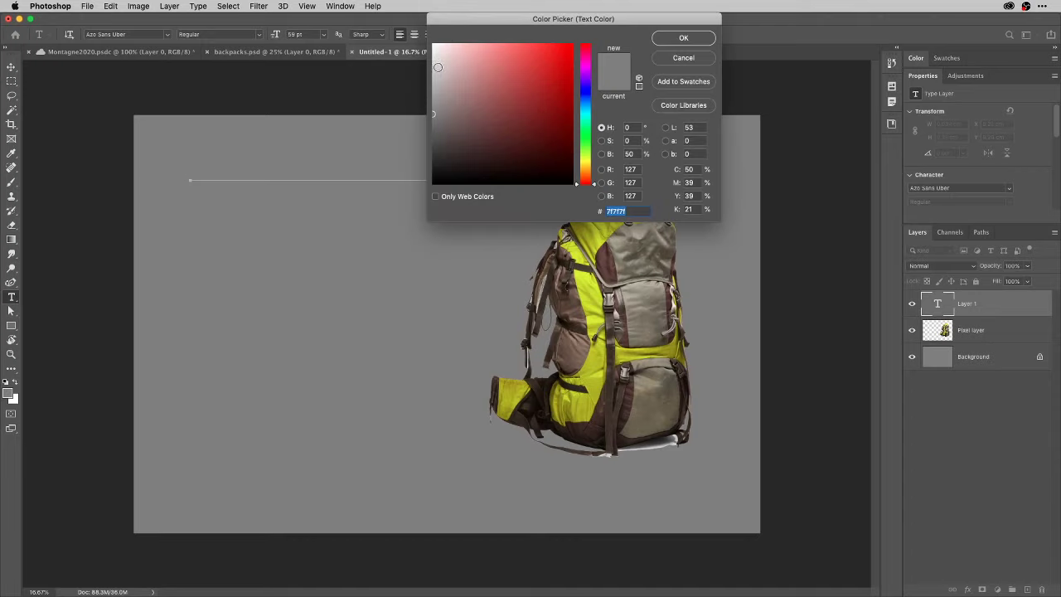
left_click_drag(431, 69, 432, 41)
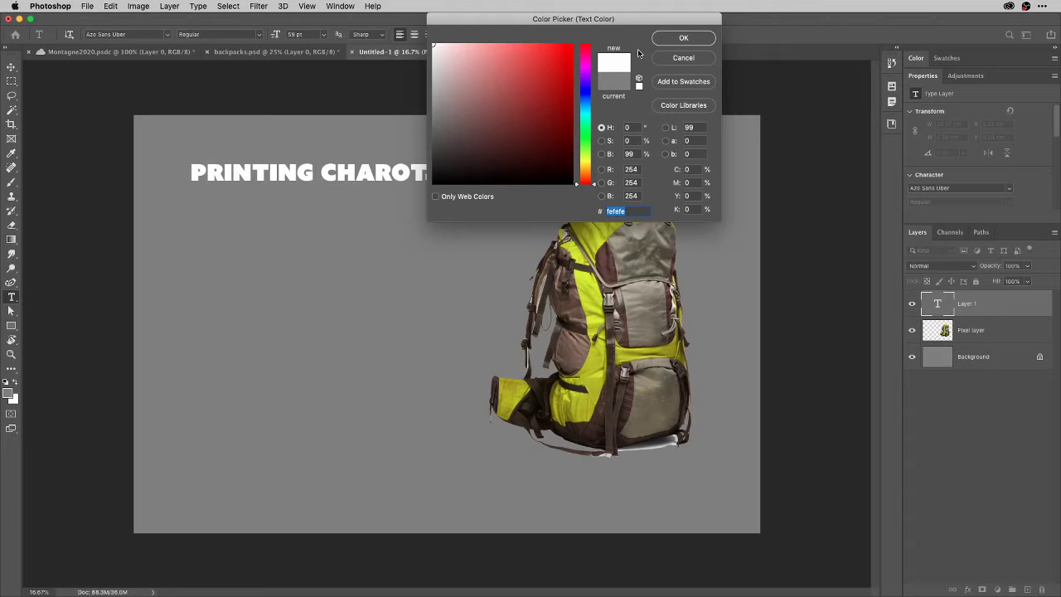
left_click(685, 38)
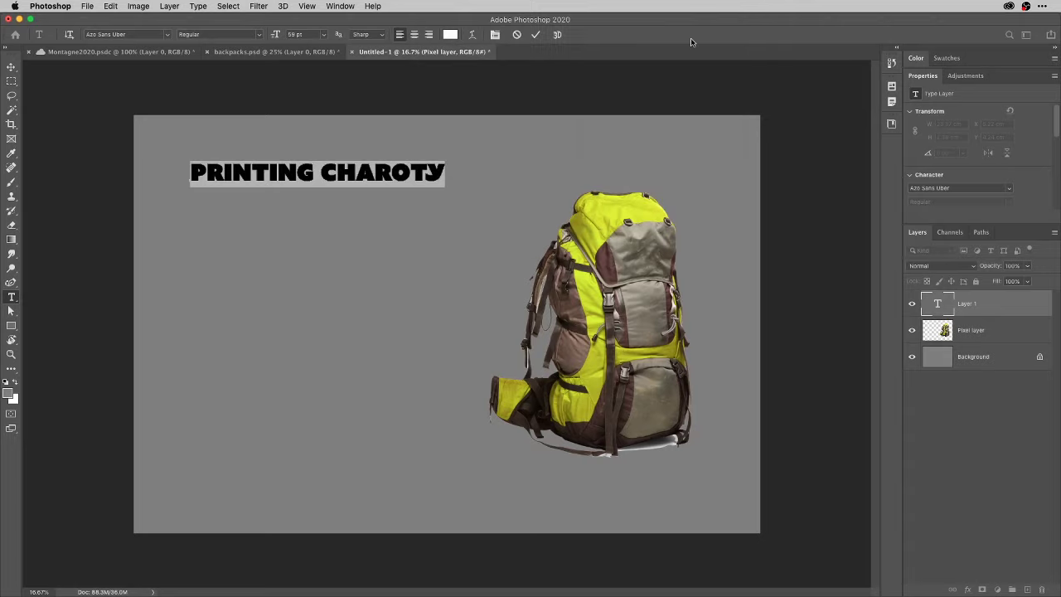
Correct the typo CHAROTY to CHARITY and commit the title.
left_click(406, 171)
key("BackSpace")
type("I")
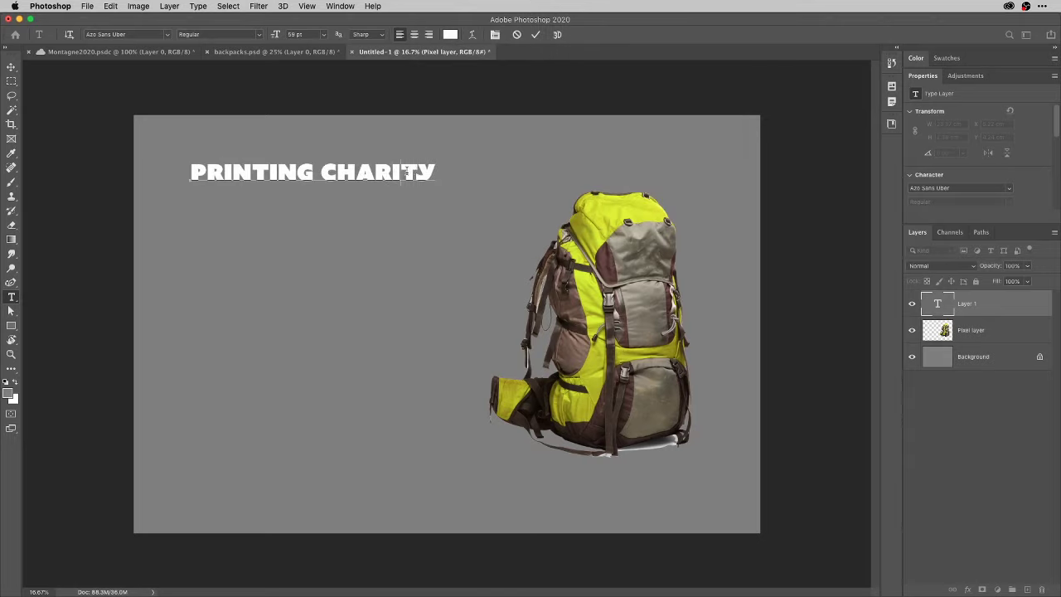
left_click(535, 35)
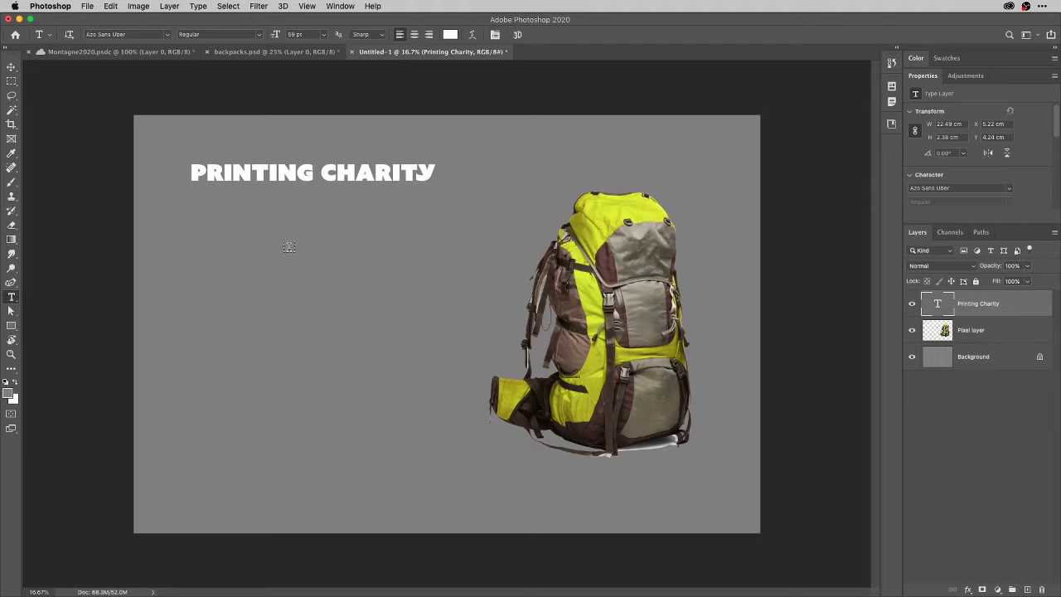
key("u")
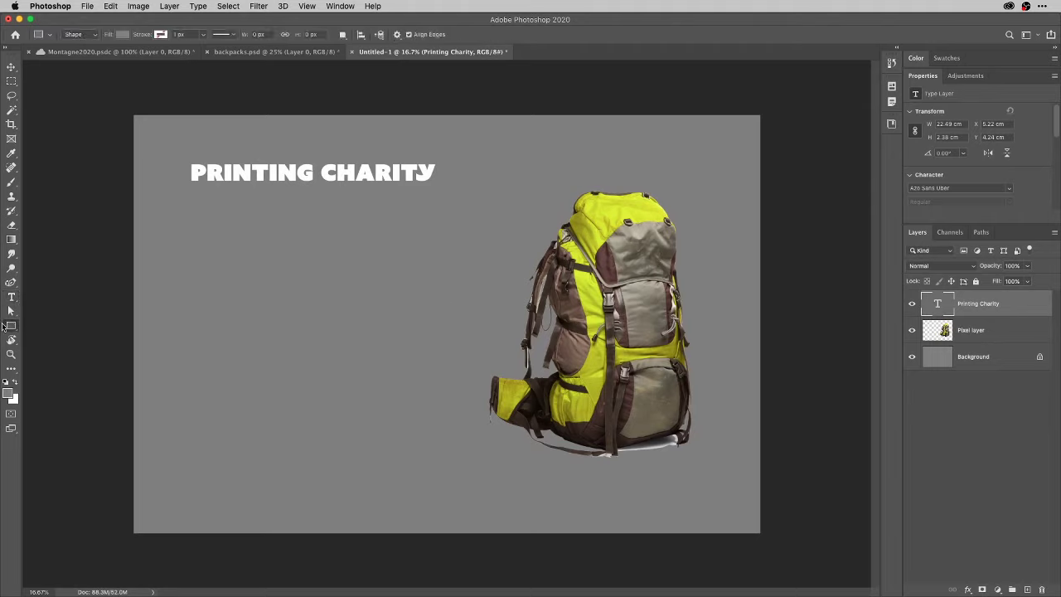
Pick the elephant from the Wild Animals custom shapes and drag it out large left of the backpack.
left_click(10, 326)
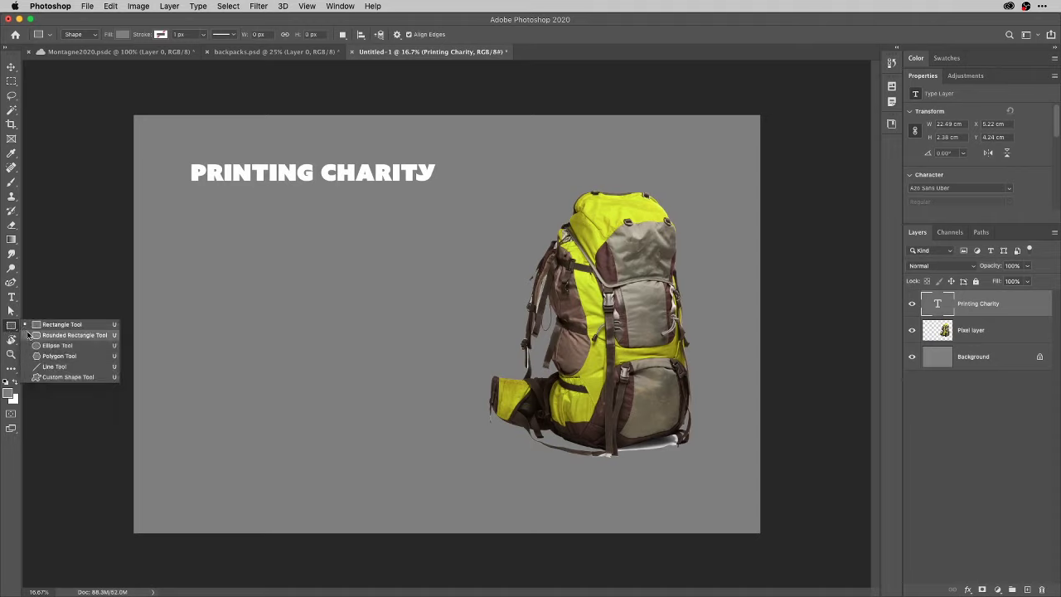
left_click(55, 377)
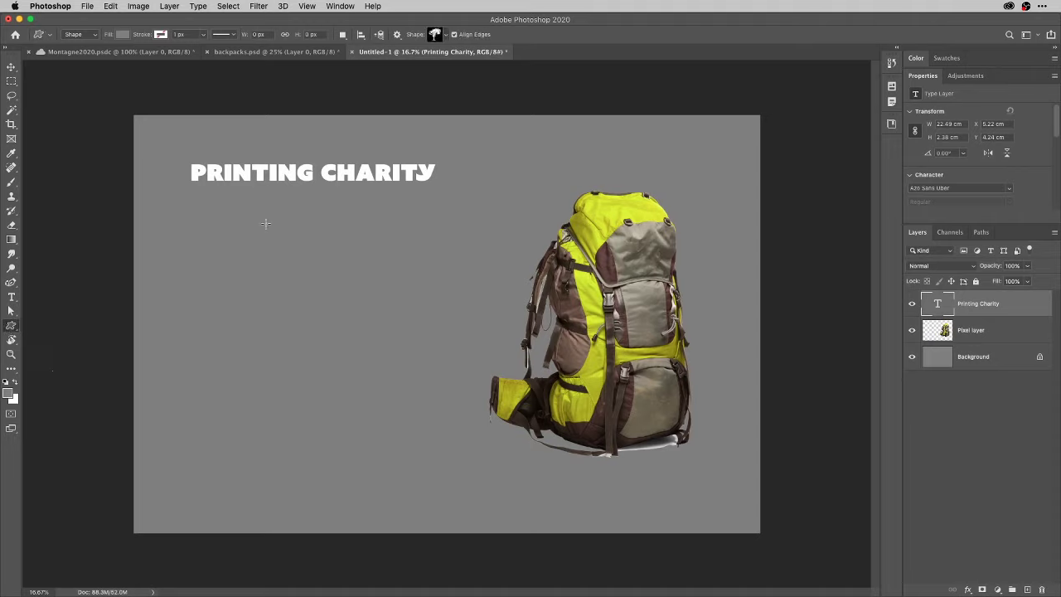
left_click(446, 35)
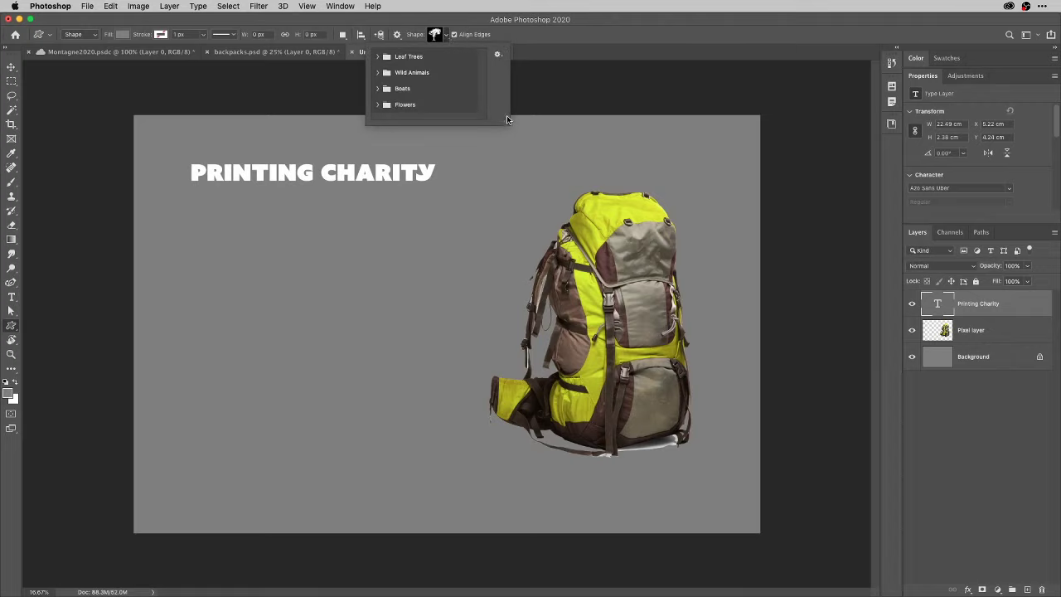
left_click_drag(507, 122, 514, 211)
left_click(377, 56)
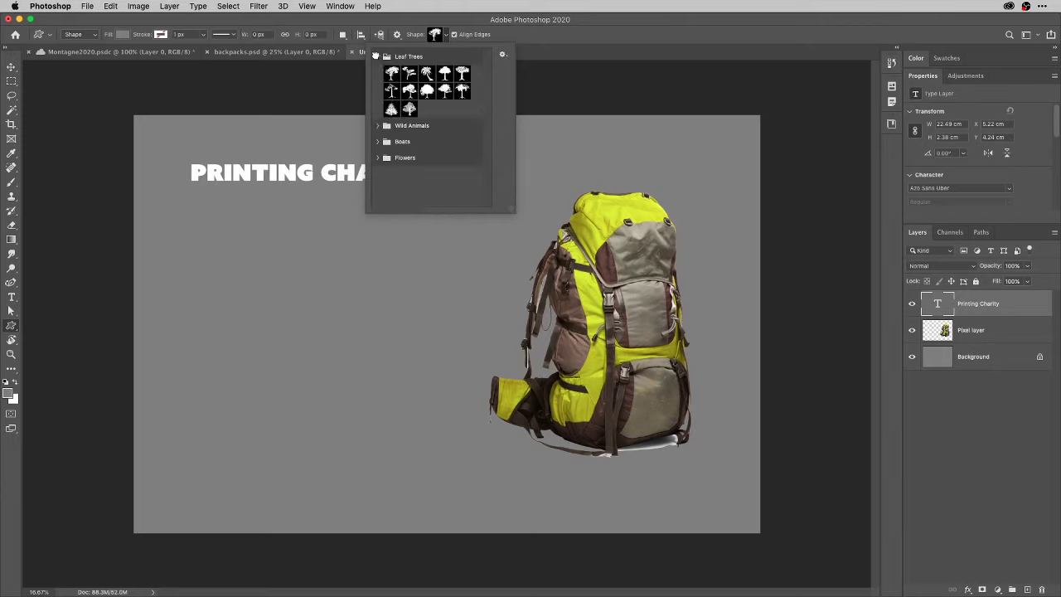
left_click(378, 126)
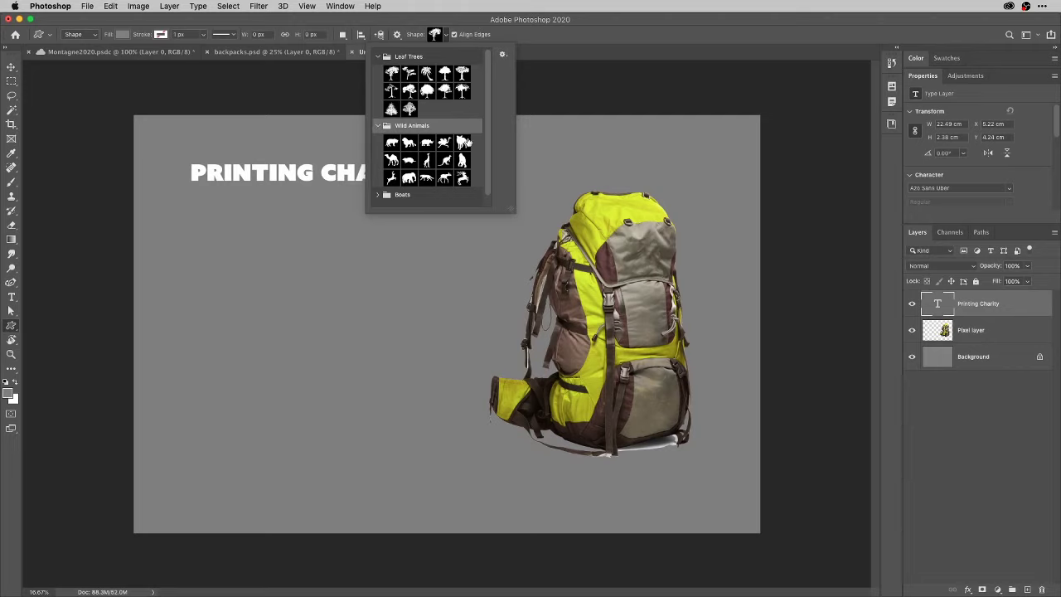
left_click(406, 179)
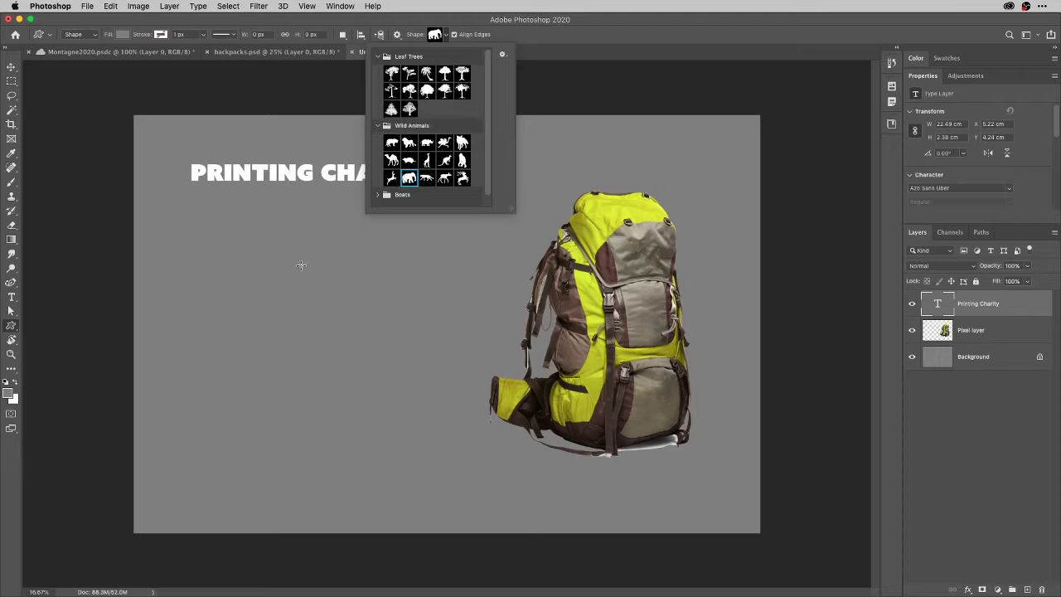
left_click(434, 35)
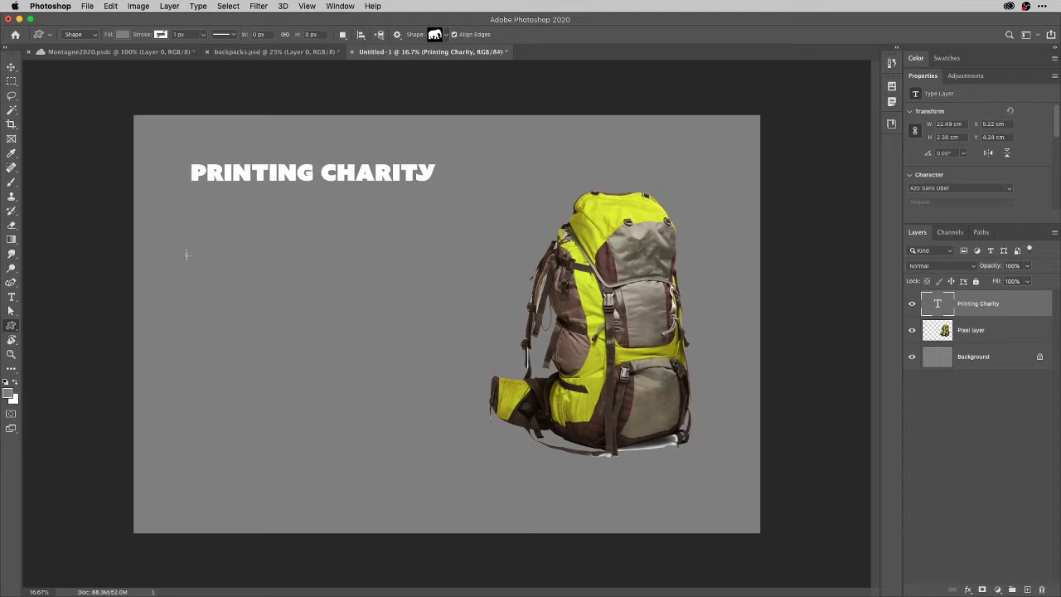
left_click_drag(191, 224, 461, 469)
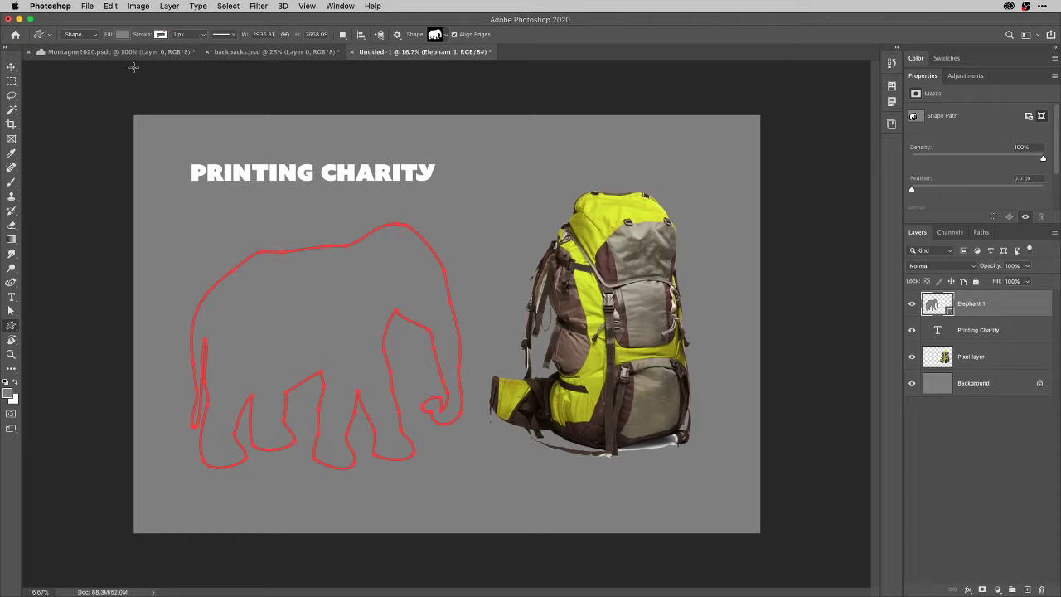
Set the elephant shape's fill colour to purple.
left_click(126, 36)
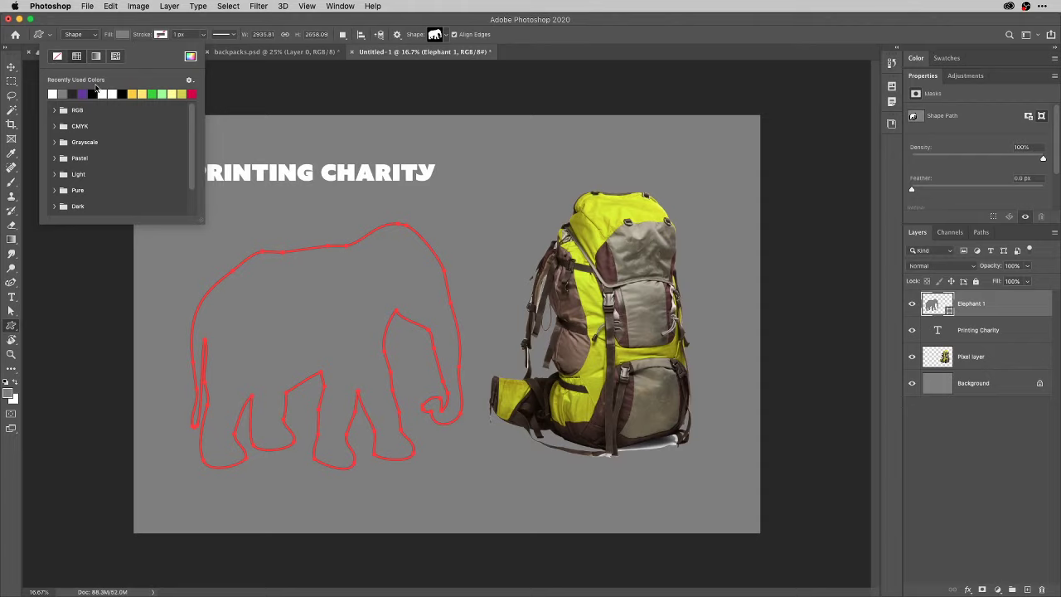
left_click(83, 93)
left_click(139, 26)
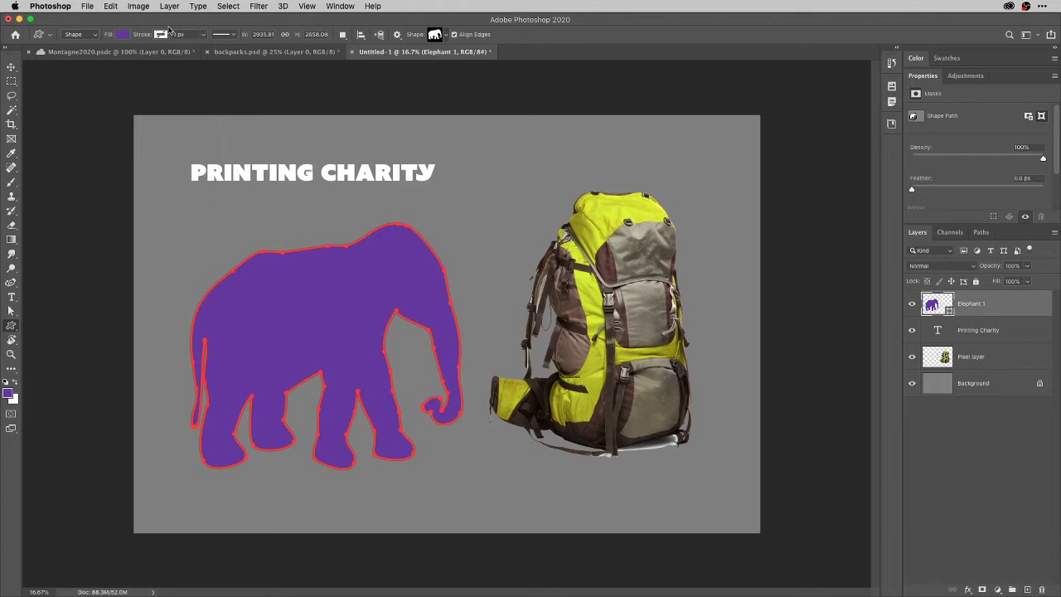
left_click(161, 34)
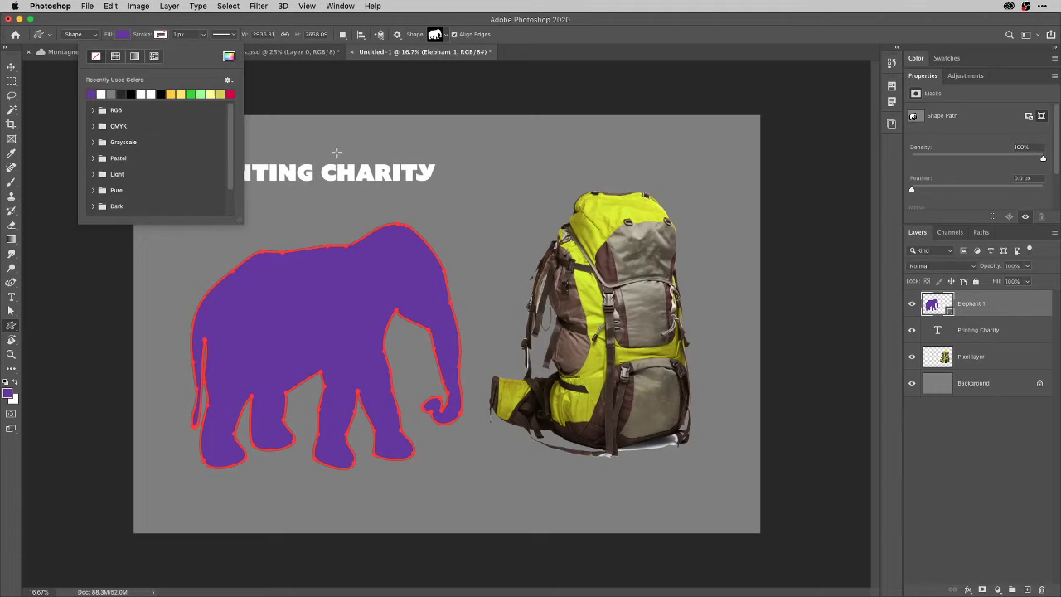
left_click(161, 24)
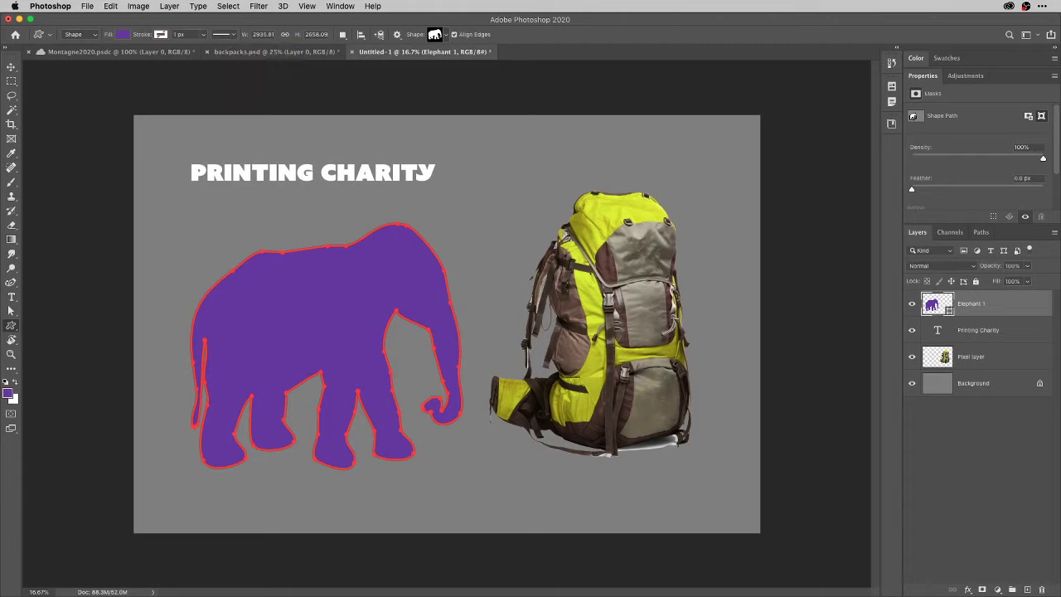
Keep the path display options at 3 px thickness in Light Red.
left_click(397, 35)
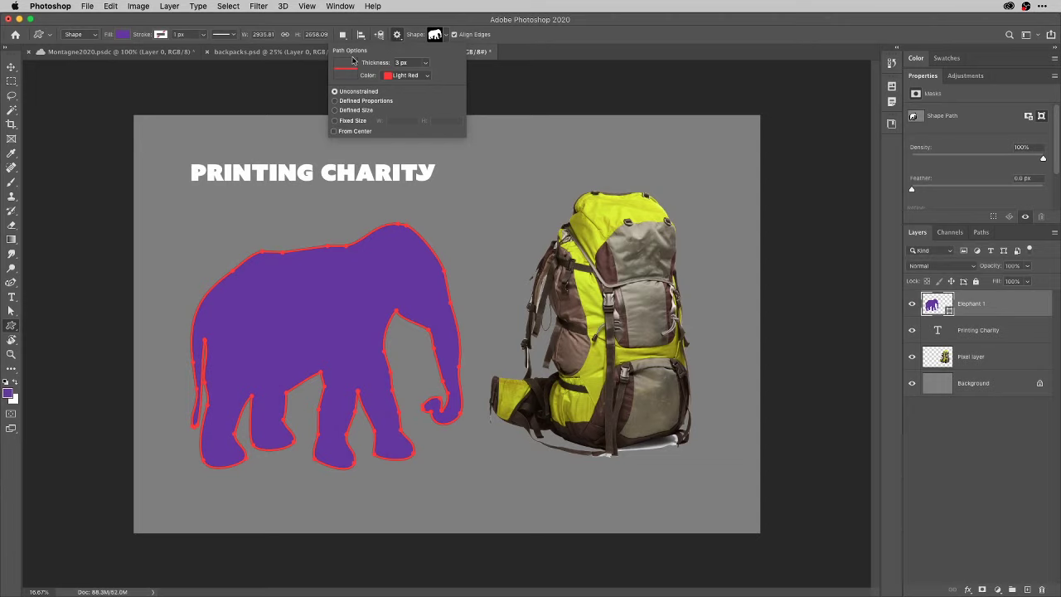
left_click(426, 64)
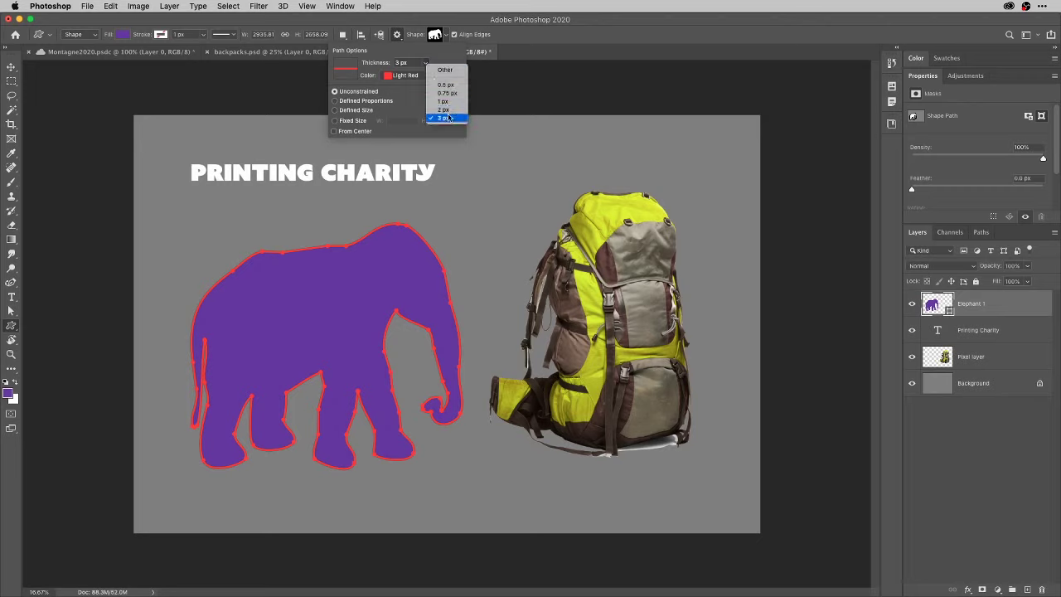
left_click(426, 60)
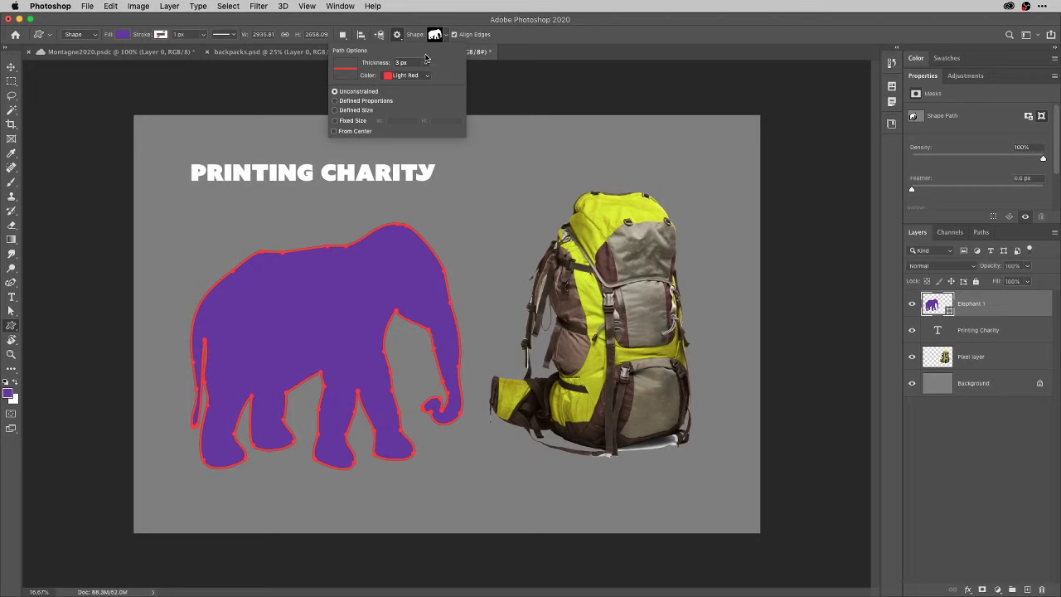
left_click(426, 76)
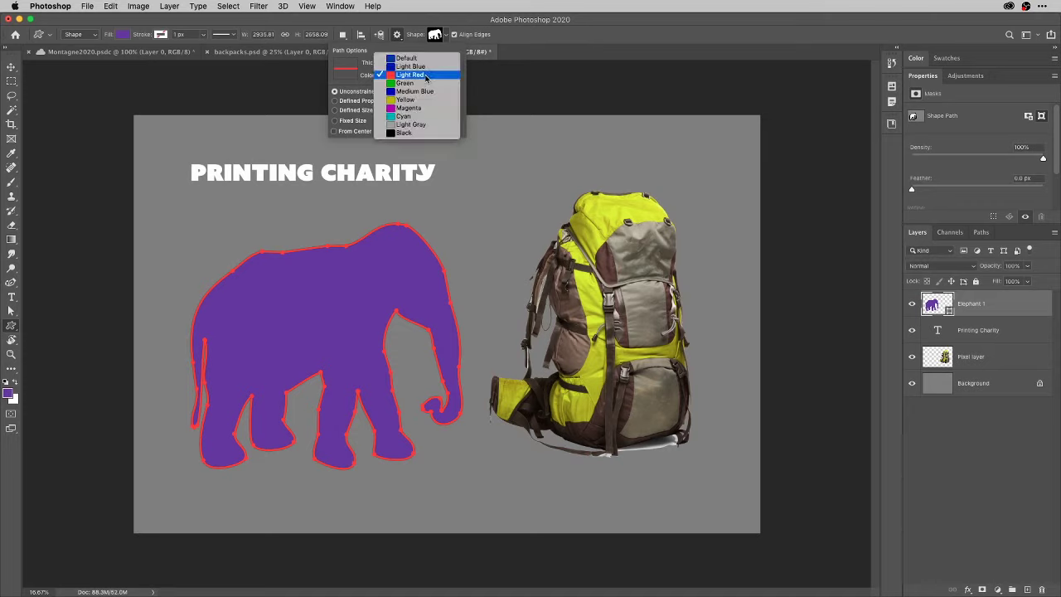
left_click(361, 62)
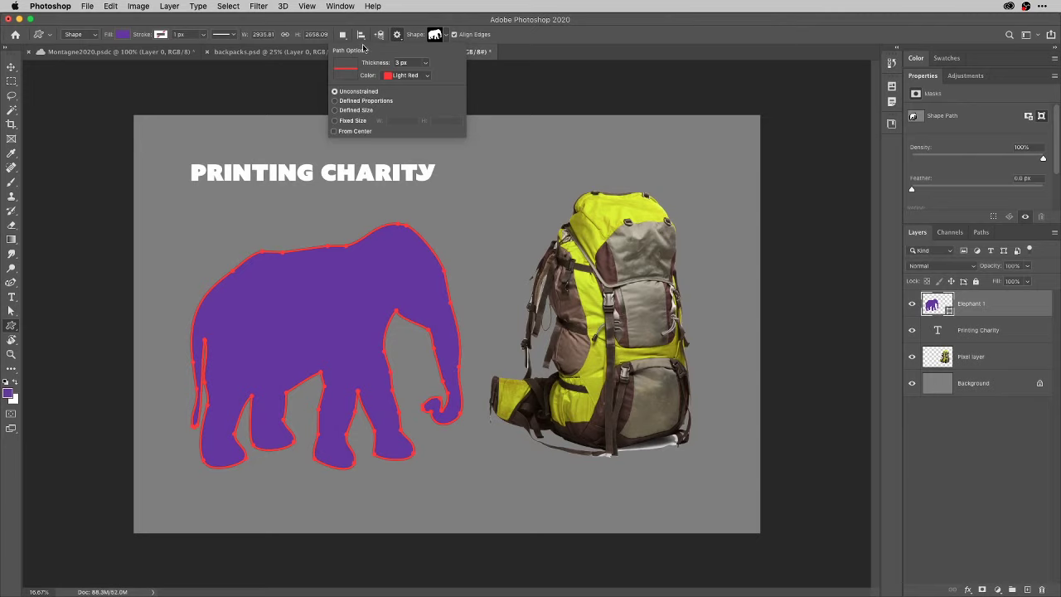
left_click(391, 28)
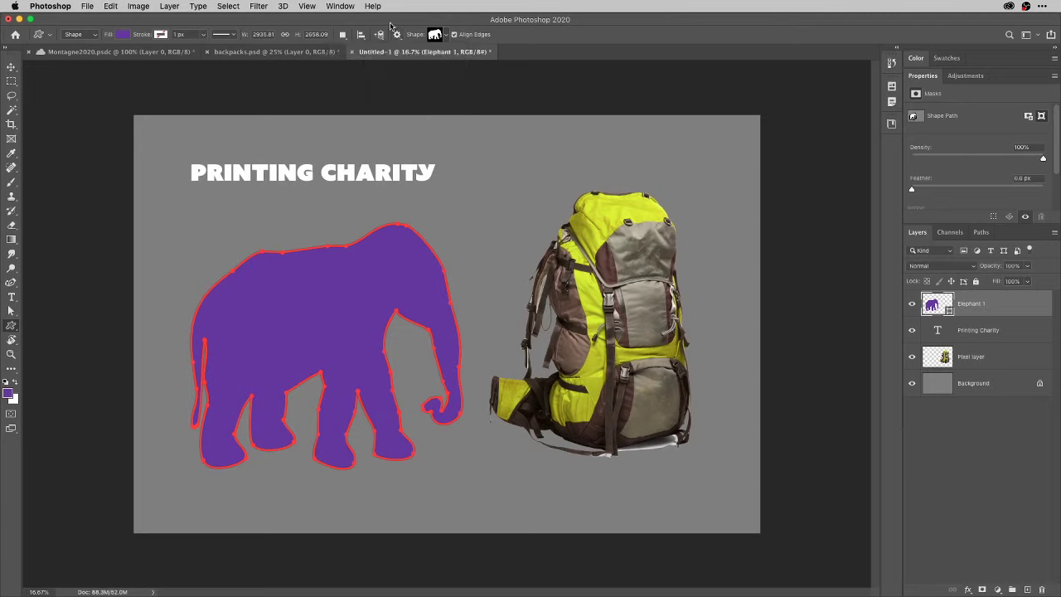
Rename the Elephant 1 layer to 'Shape', then pick the Move tool.
double_click(971, 303)
type("Shape")
key("Return")
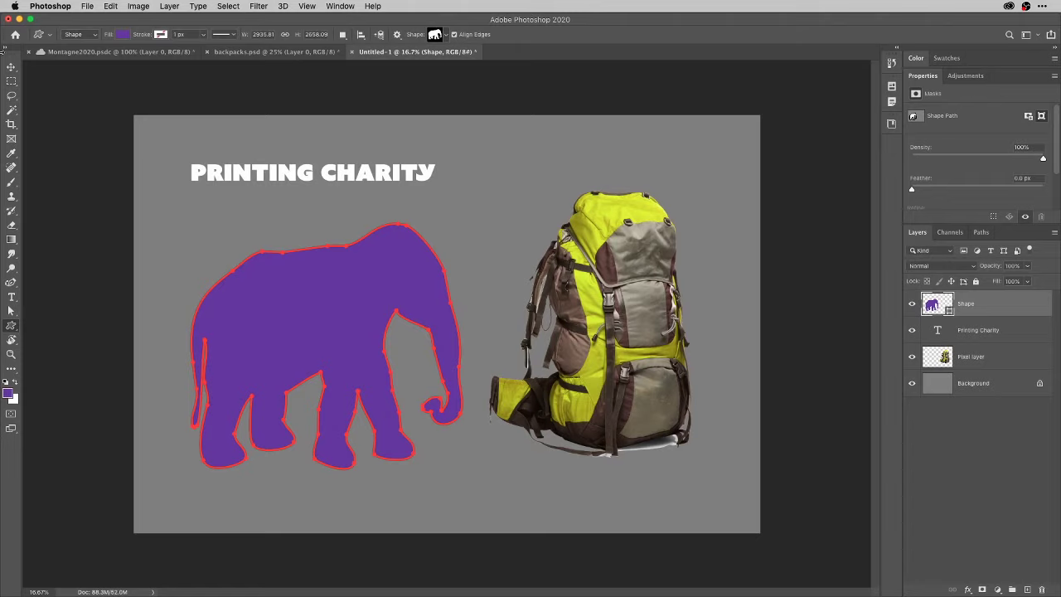
left_click(11, 66)
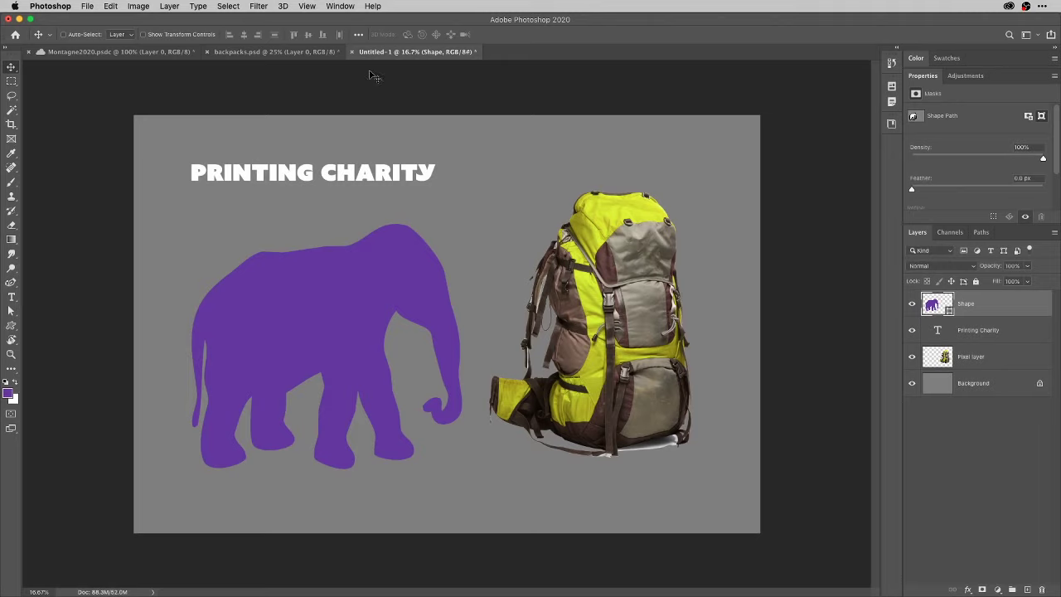
Show the Gradients panel, then the Shapes panel, from the Window menu.
left_click(347, 7)
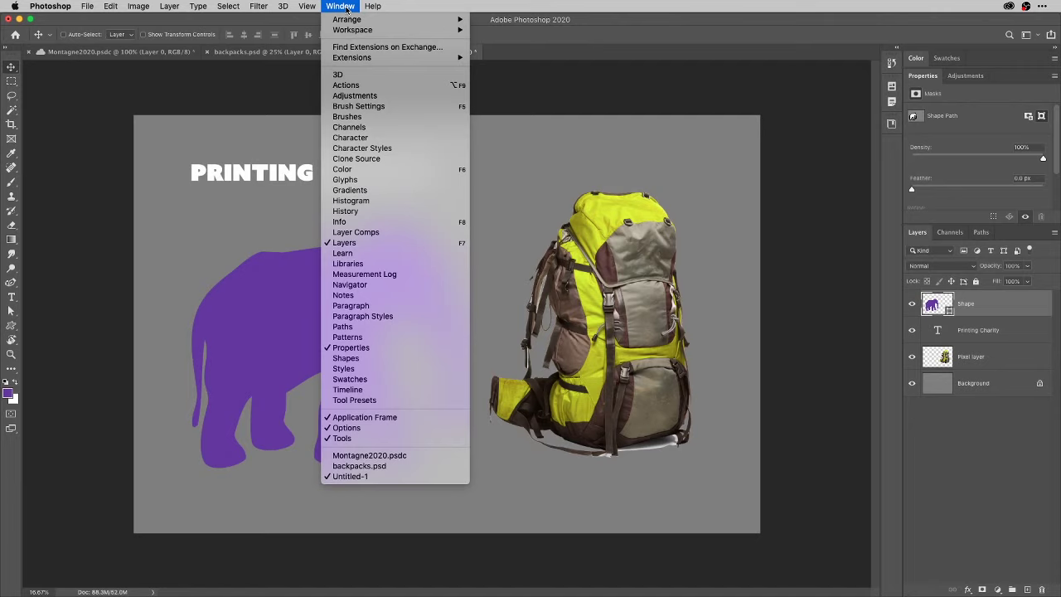
left_click(390, 191)
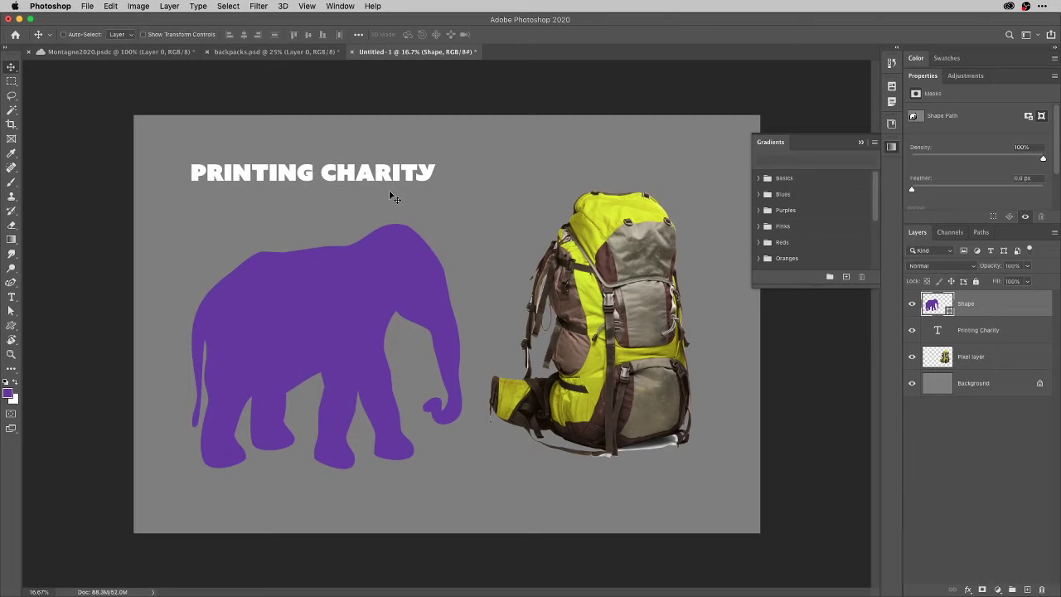
left_click(341, 6)
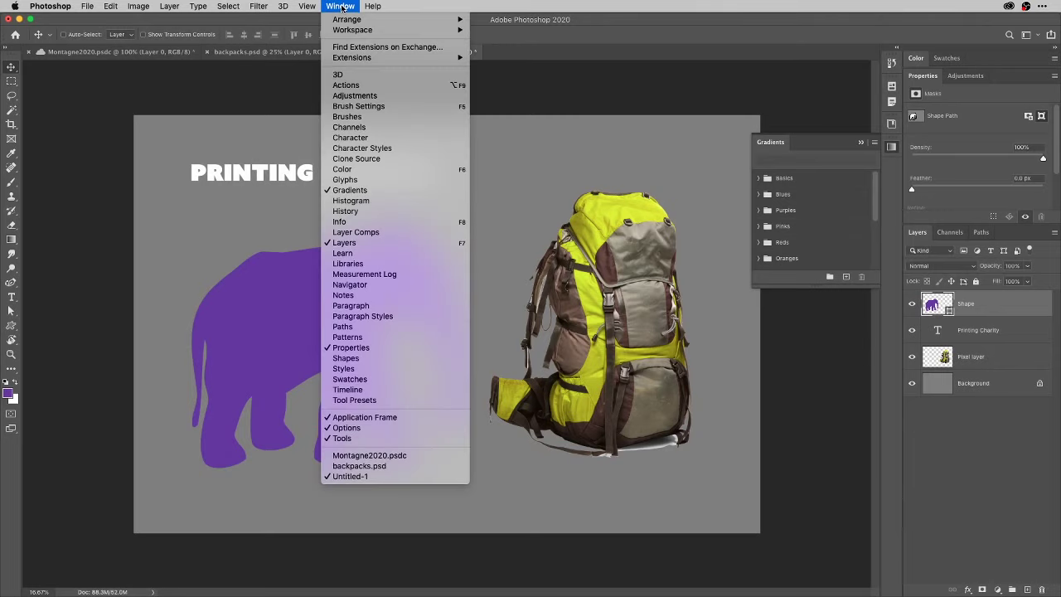
left_click(362, 359)
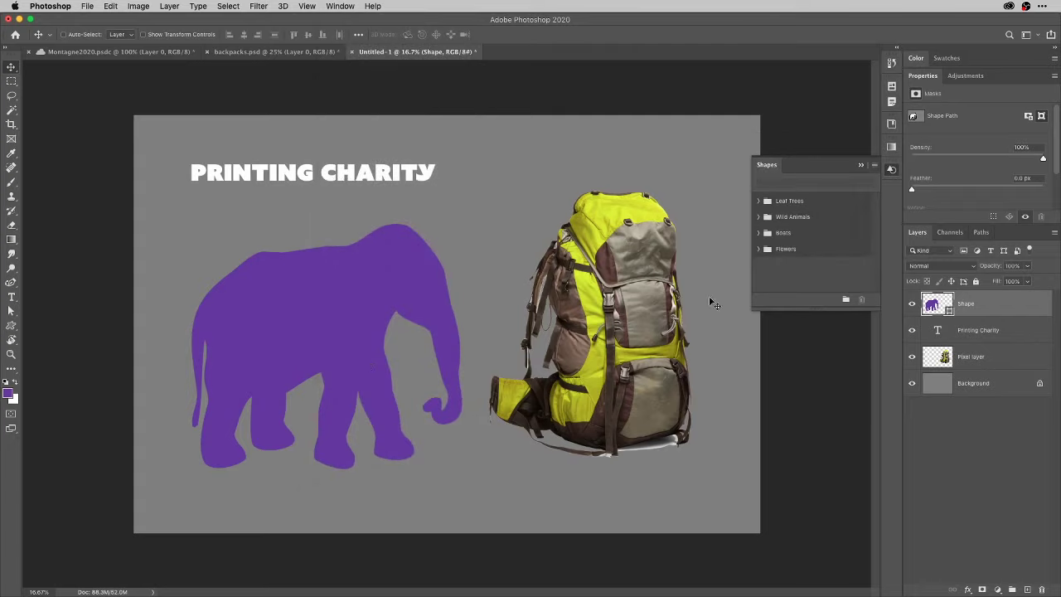
Float the Shapes panel, browse the Wild Animals, Boats and Flowers groups, and enlarge it.
left_click_drag(789, 164, 892, 172)
left_click(757, 216)
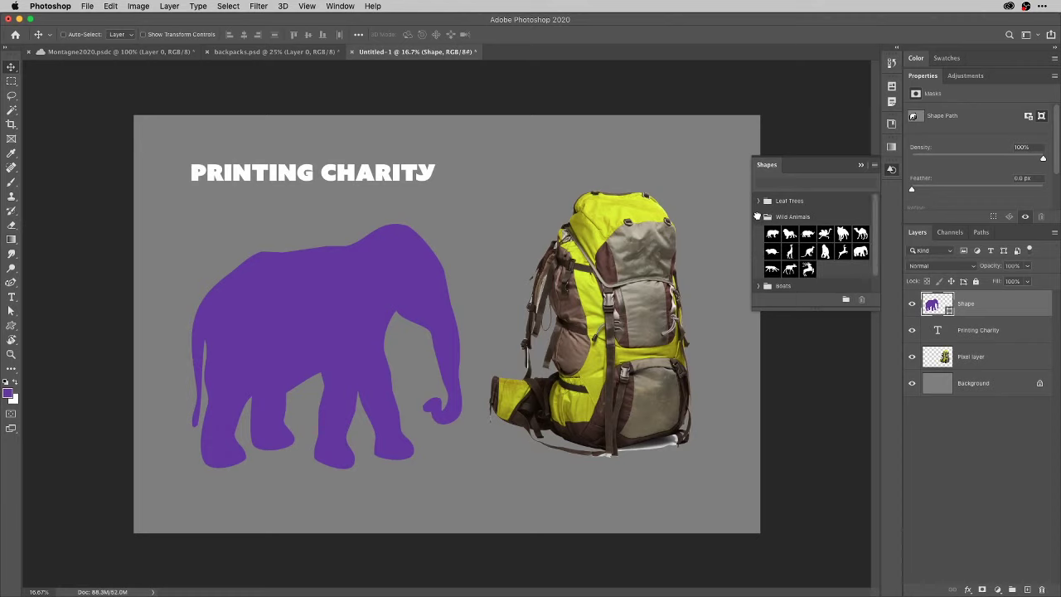
left_click(757, 216)
left_click(758, 232)
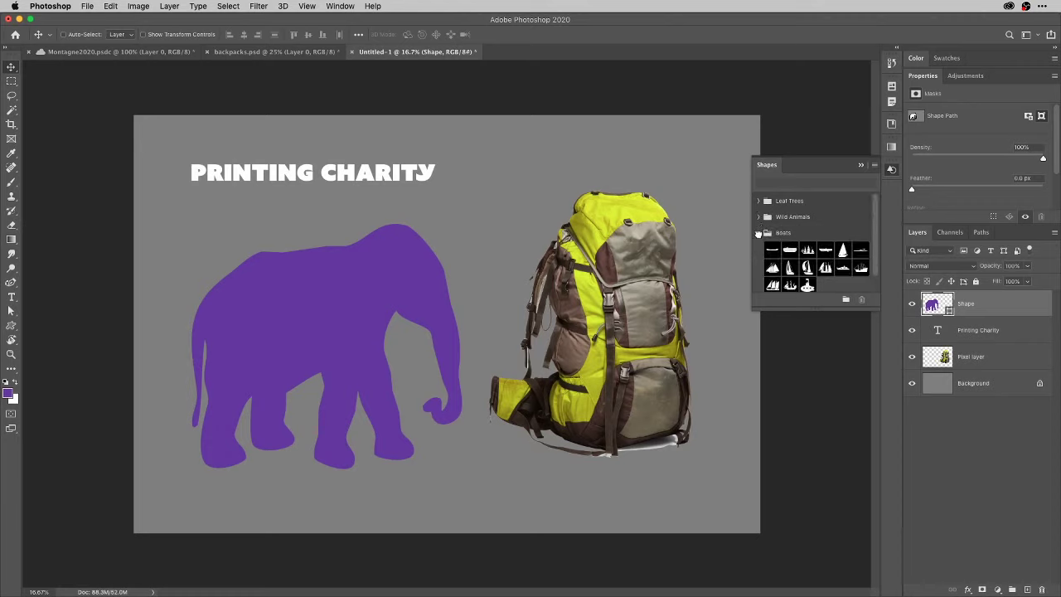
left_click(758, 233)
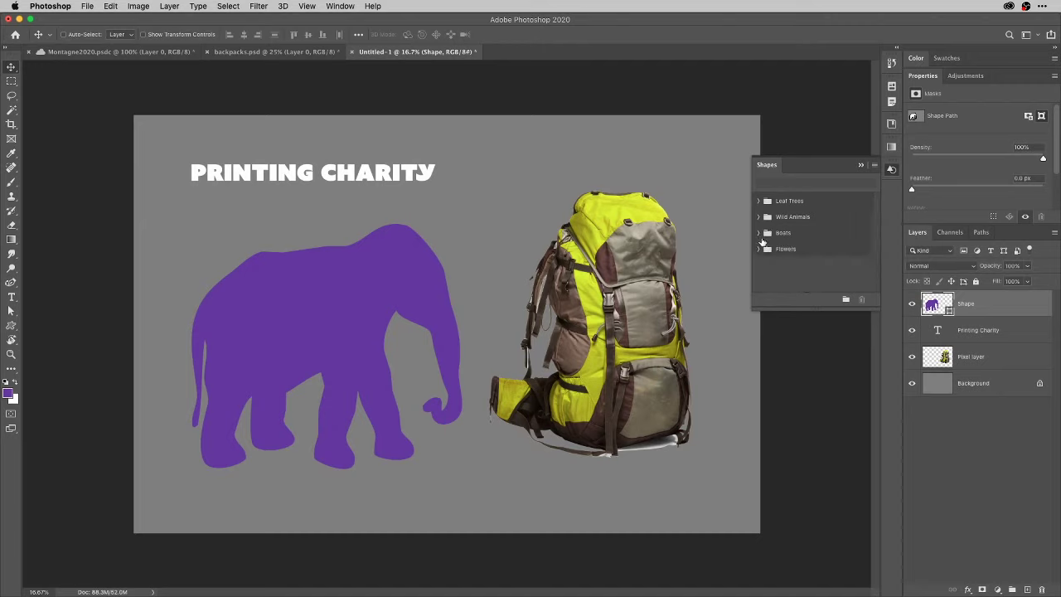
left_click(758, 249)
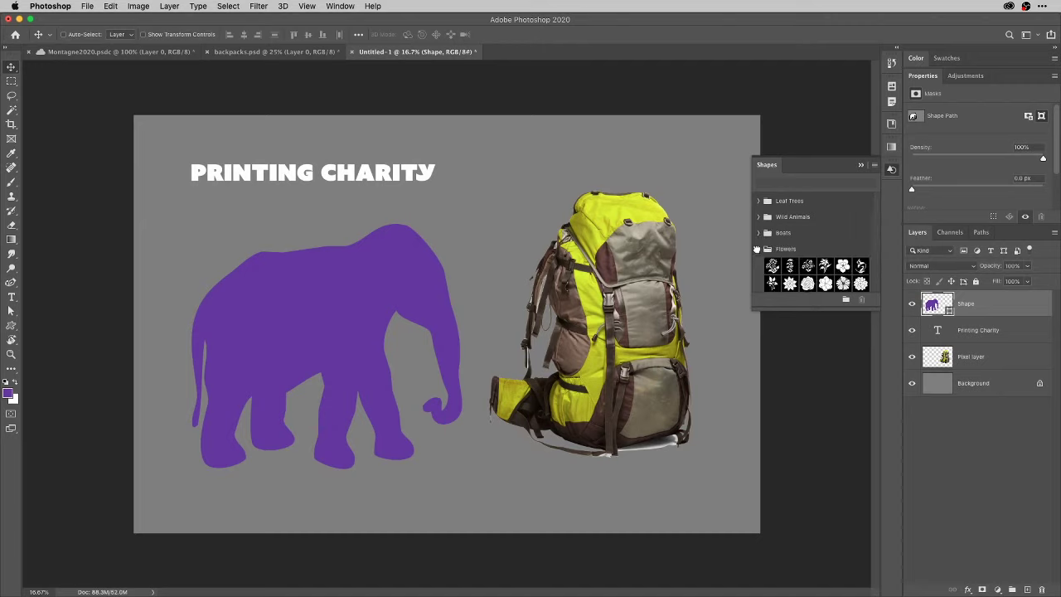
left_click(757, 248)
left_click_drag(822, 309, 834, 410)
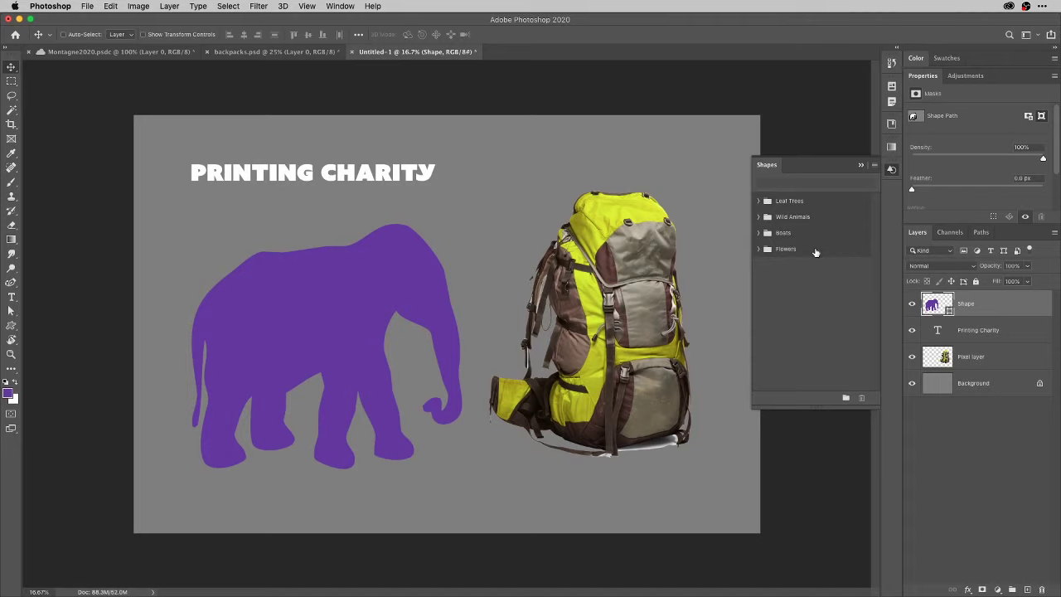
Expand Leaf Trees and select its first three tree shapes.
left_click(757, 202)
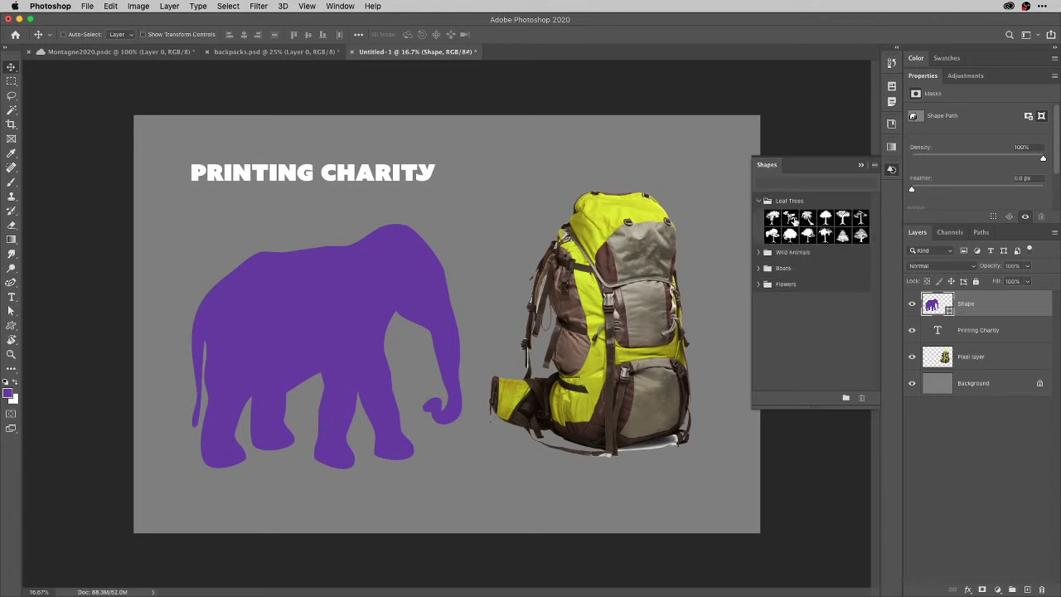
left_click(790, 218)
left_click(774, 219)
left_click(809, 221, "shift")
Group the three selected tree shapes into a new 'Group 1' and close the Shapes panel.
left_click(846, 398)
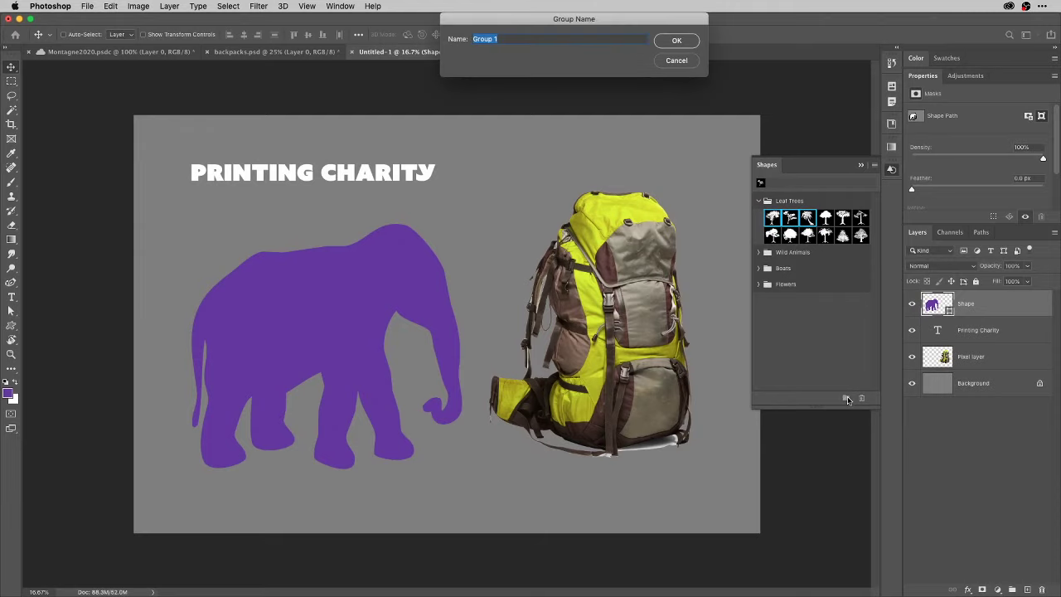
left_click(674, 41)
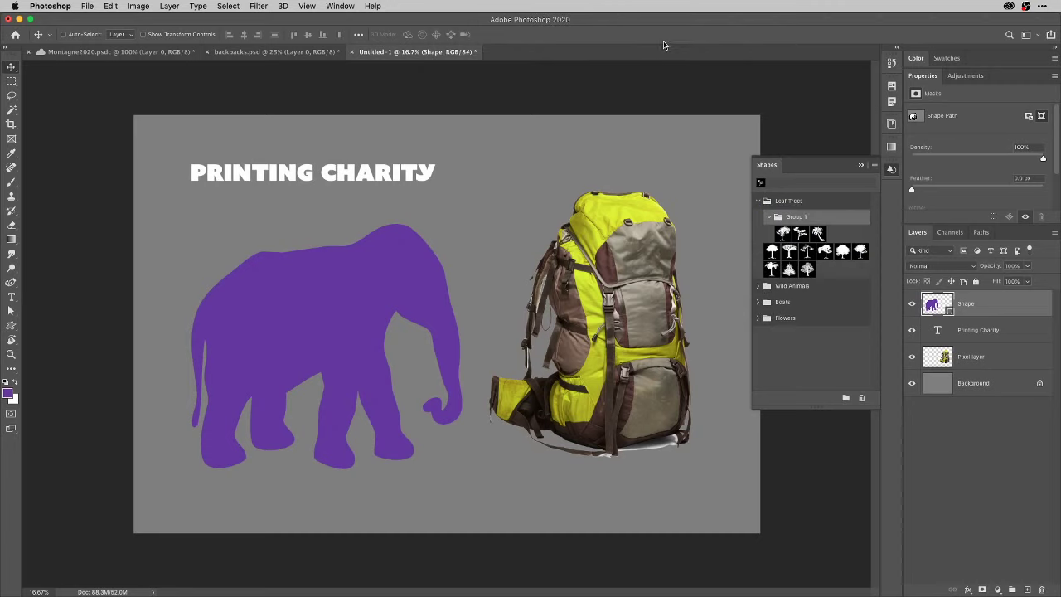
left_click(767, 217)
left_click(768, 216)
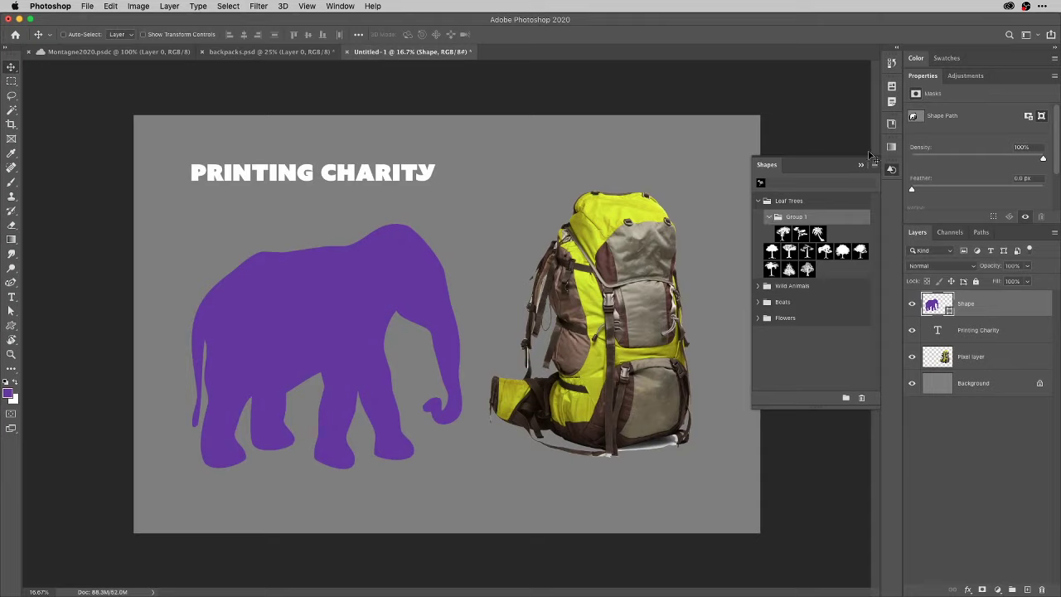
left_click(891, 170)
Enlarge the Gradients list, browse the Basics, Blues and Purples folders, and open its flyout menu.
left_click(891, 147)
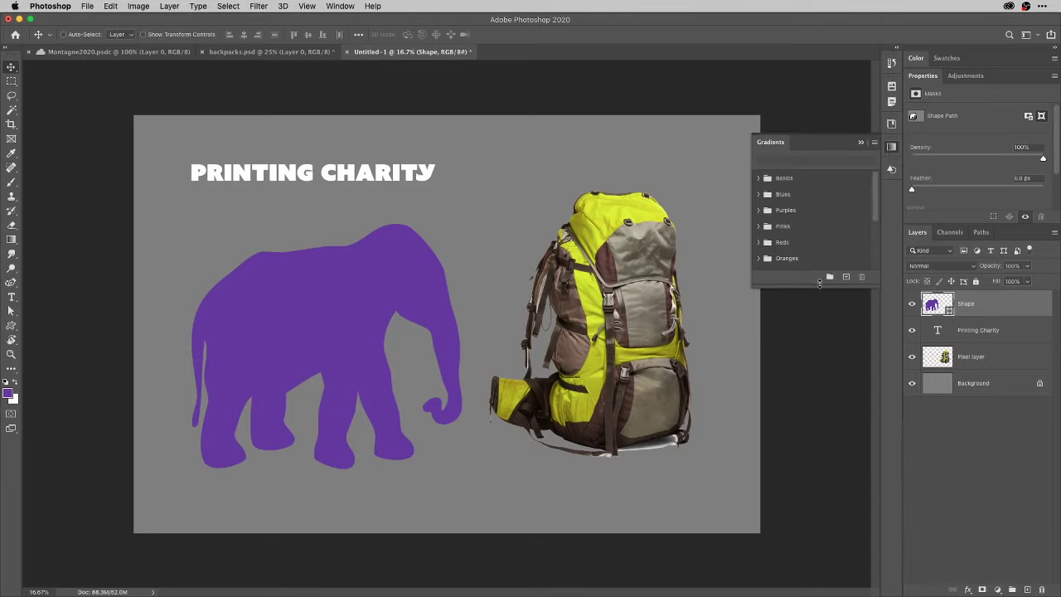
left_click_drag(819, 282, 847, 570)
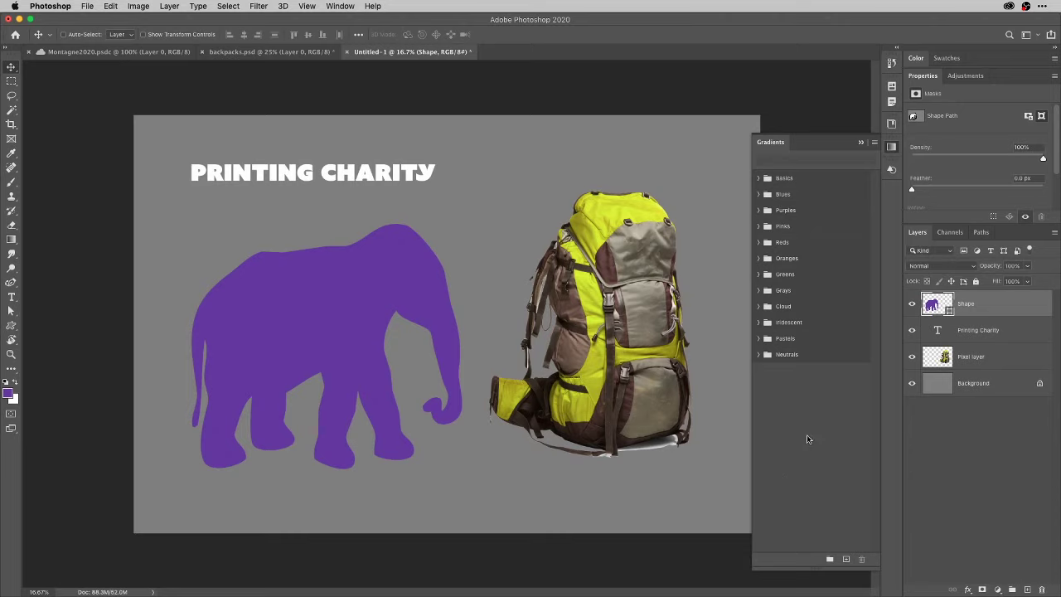
left_click(761, 178)
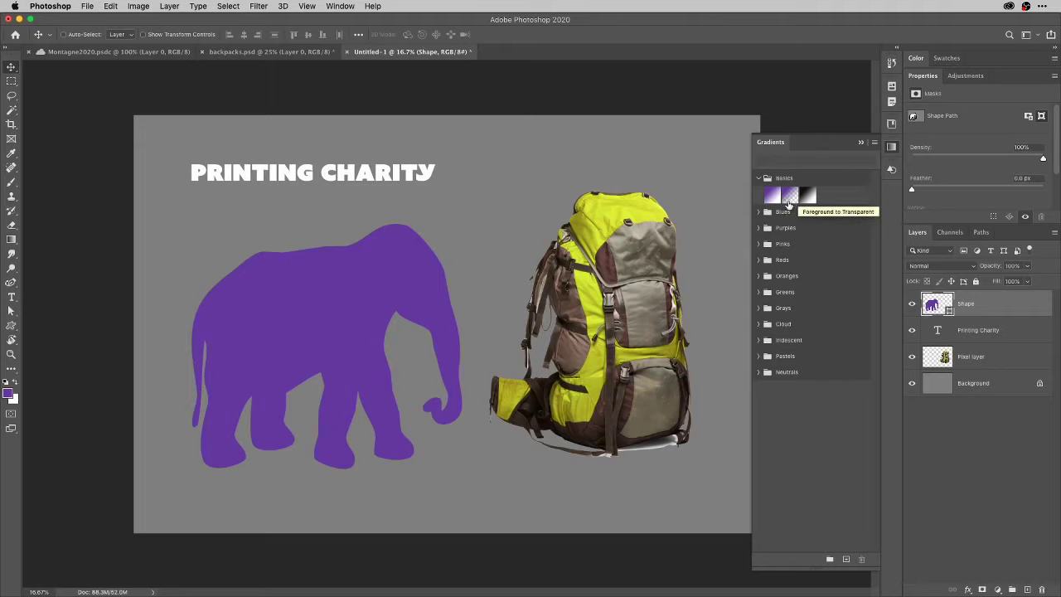
left_click(757, 212)
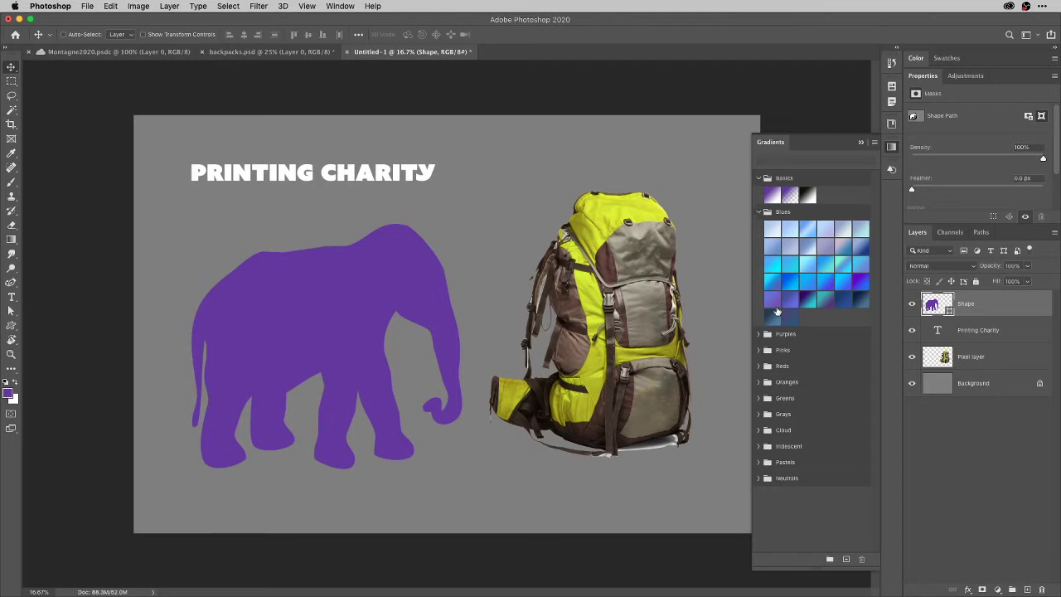
left_click(759, 334)
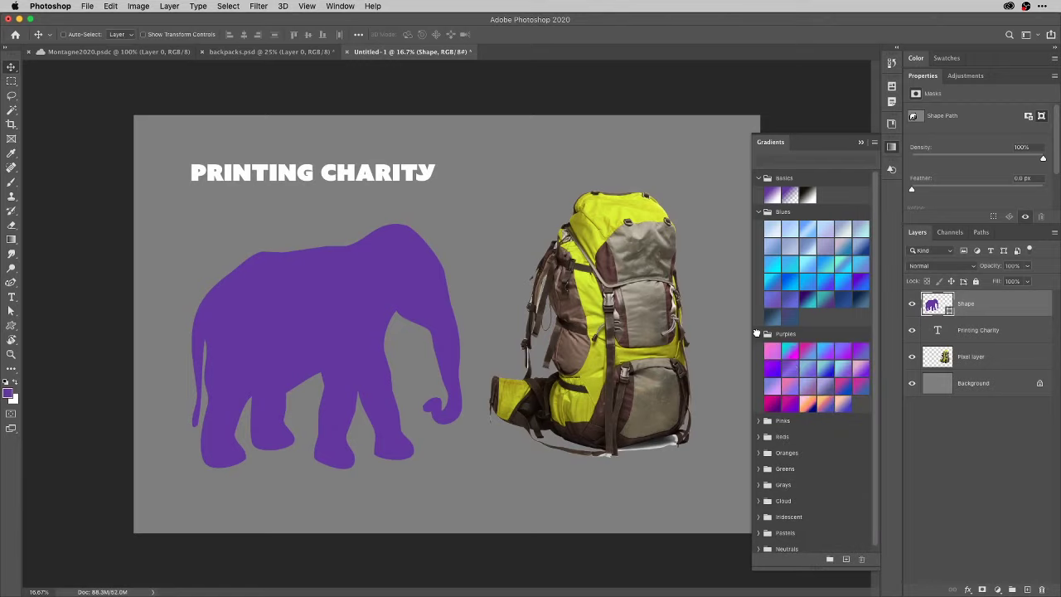
left_click(758, 212)
left_click(758, 228)
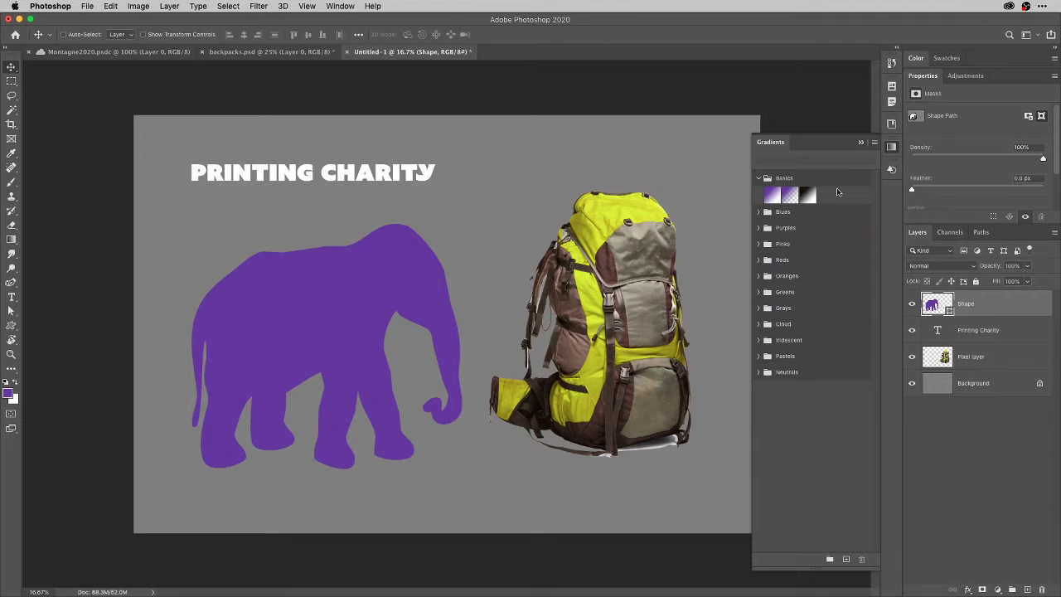
left_click(874, 143)
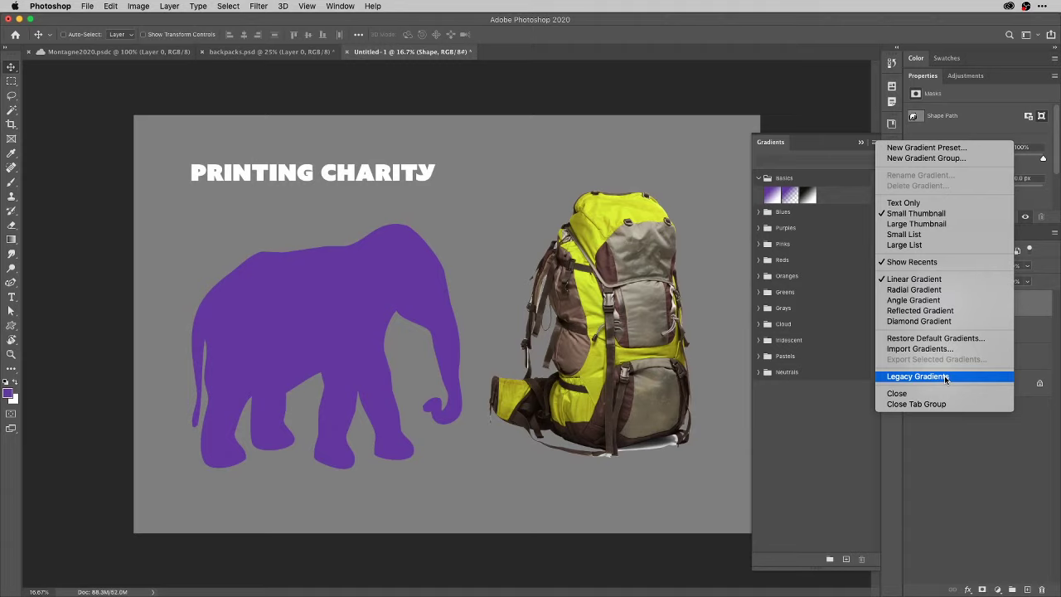
Load the Legacy Gradients set and browse its Legacy Default Gradients subfolder.
left_click(944, 376)
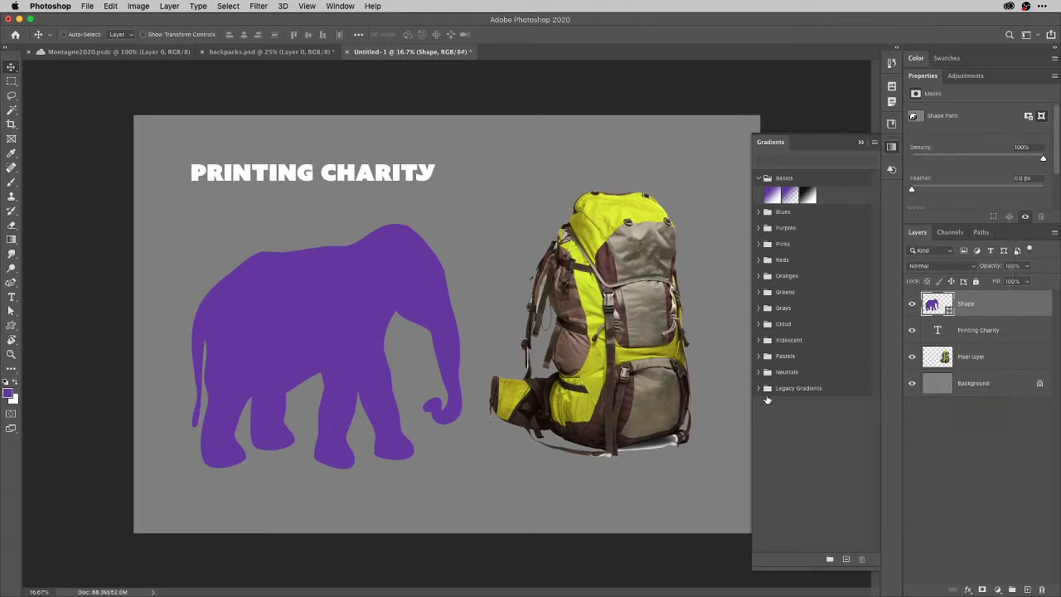
left_click(760, 389)
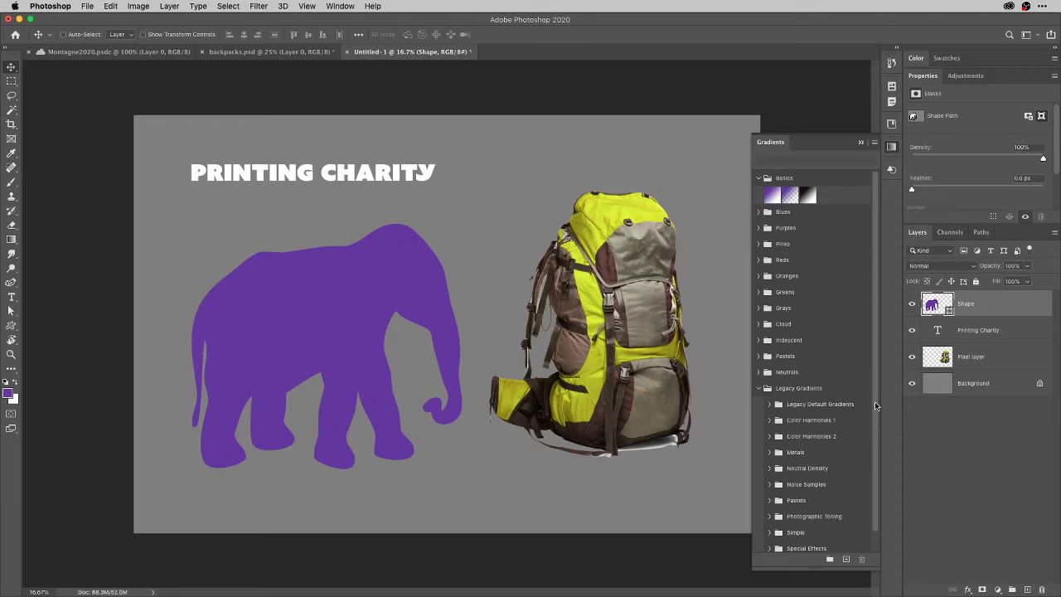
left_click_drag(874, 401, 873, 456)
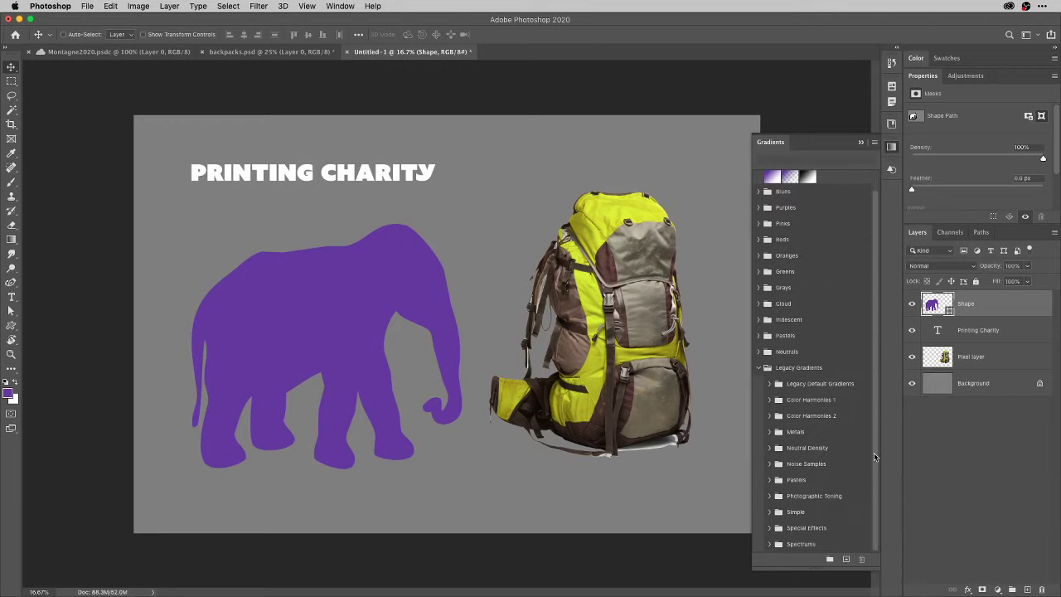
left_click(769, 384)
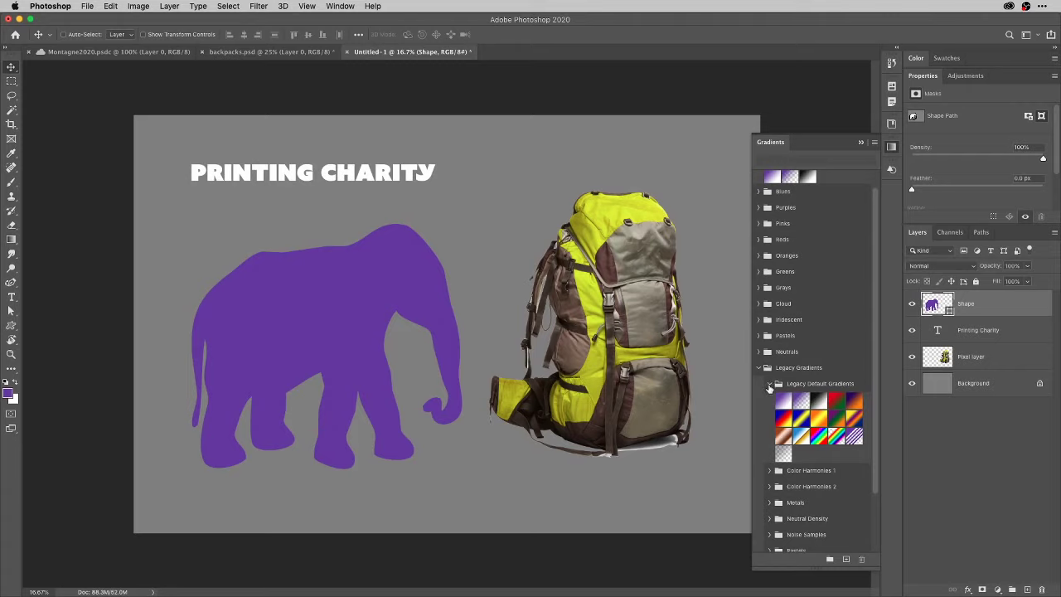
left_click(769, 384)
left_click(758, 368)
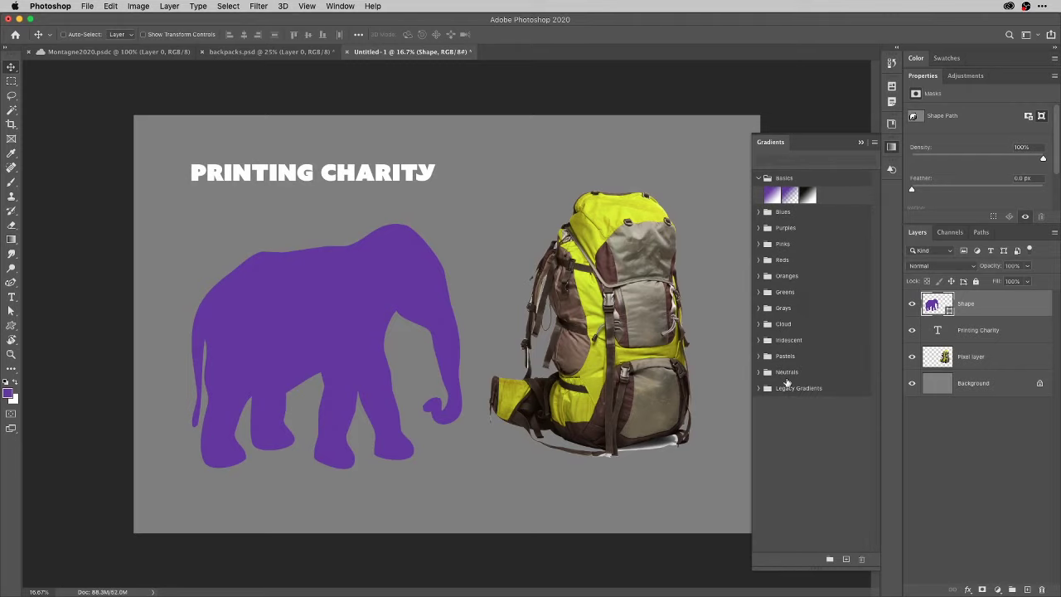
Delete the Legacy Gradients group and close the Gradients panel.
left_click(805, 387)
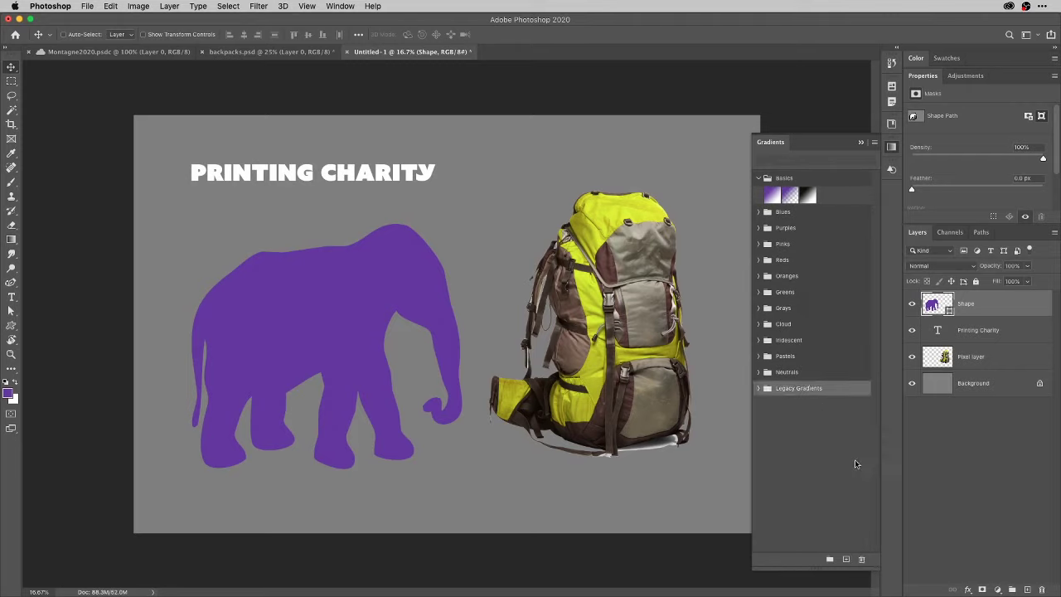
left_click(863, 560)
key("Return")
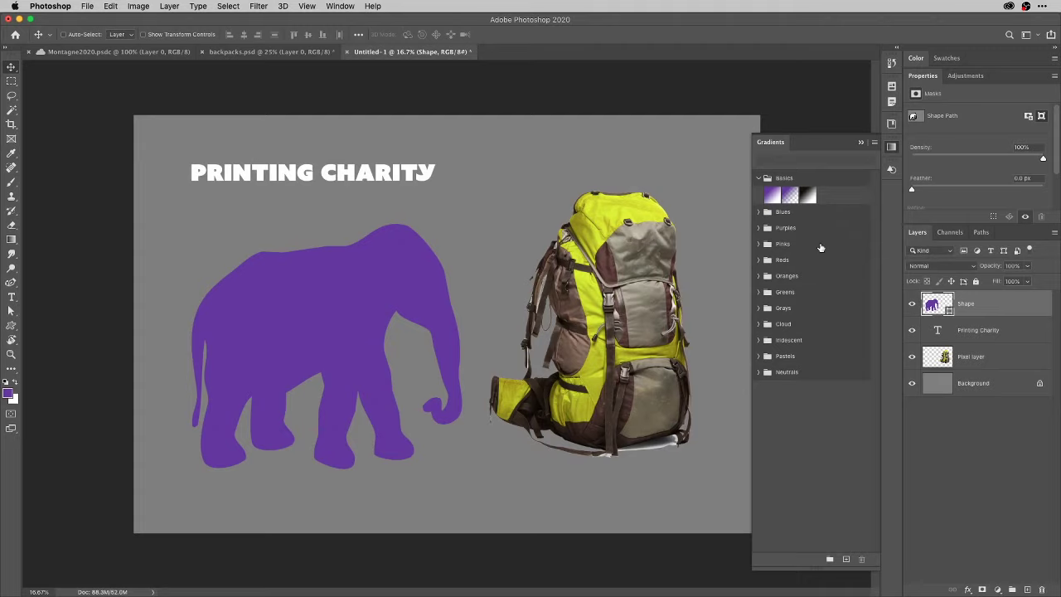
left_click(892, 147)
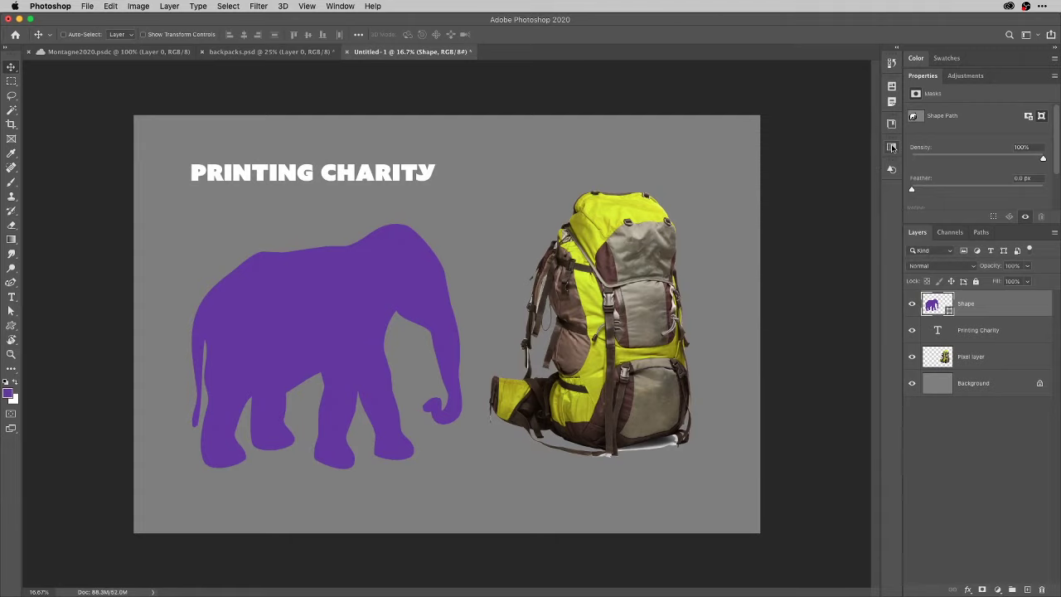
Show the Swatches panel, collapse Properties, and zoom in on the purple elephant.
left_click(954, 57)
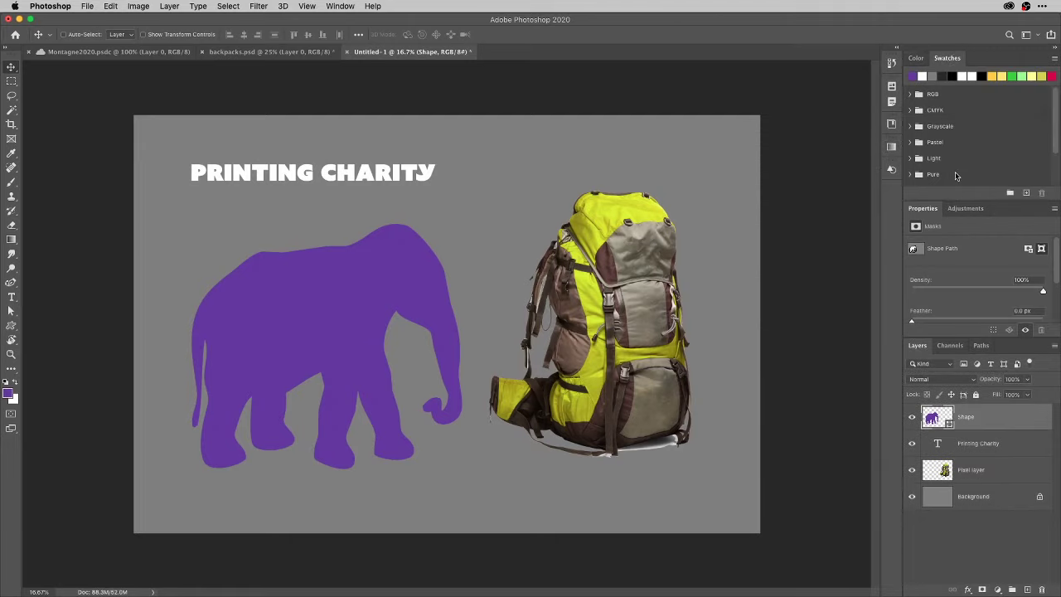
left_click(925, 209)
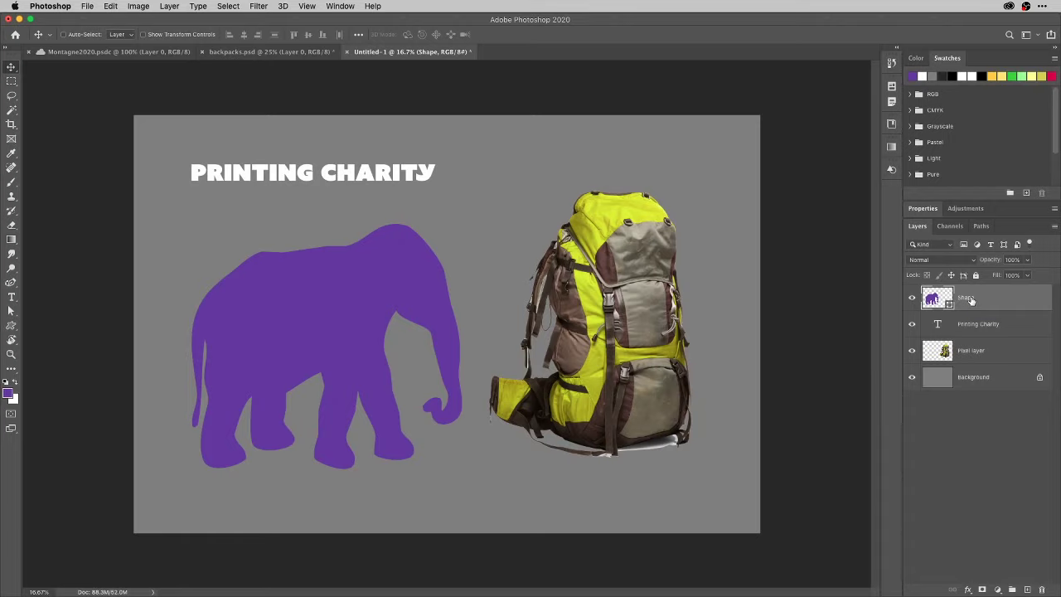
key("super+plus")
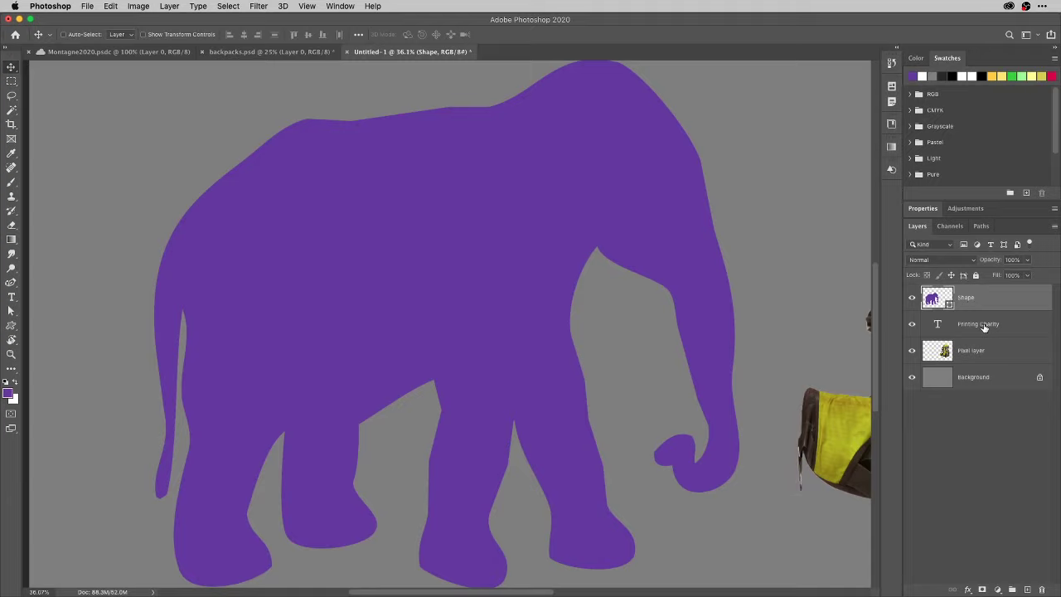
left_click(984, 326)
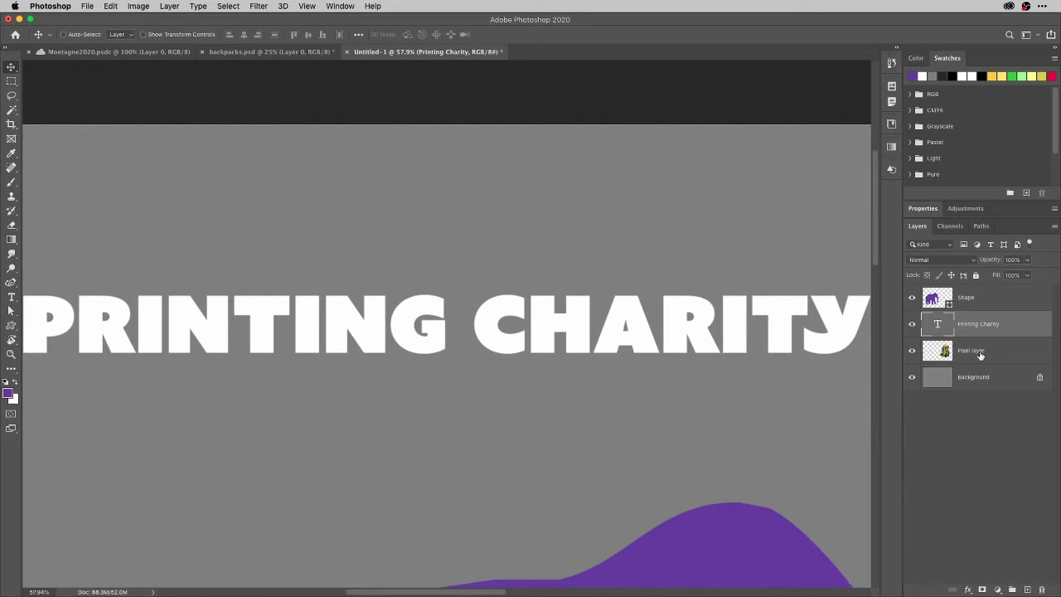
left_click(979, 353)
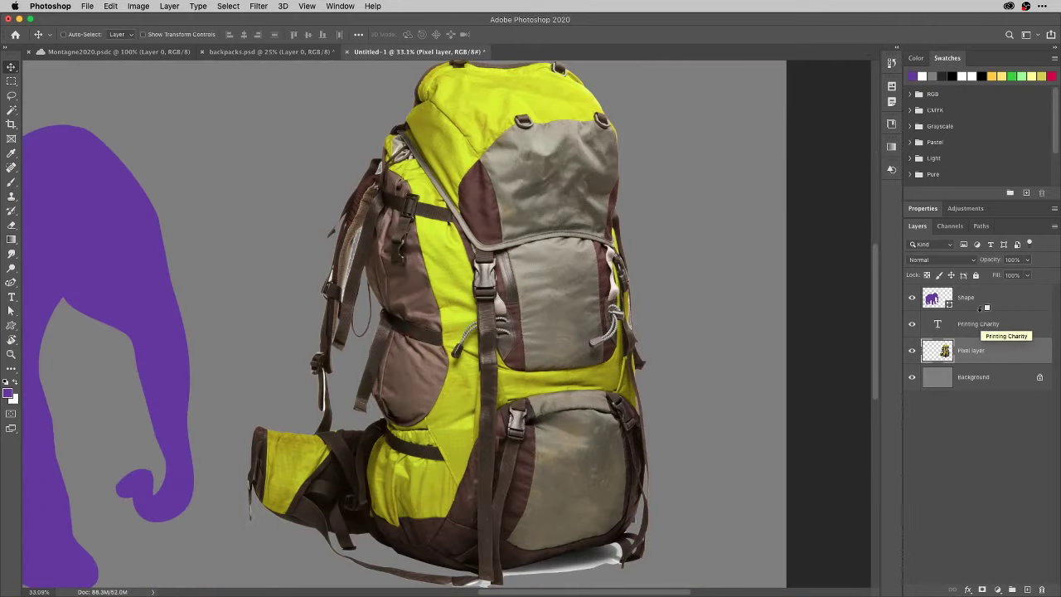
left_click(968, 300)
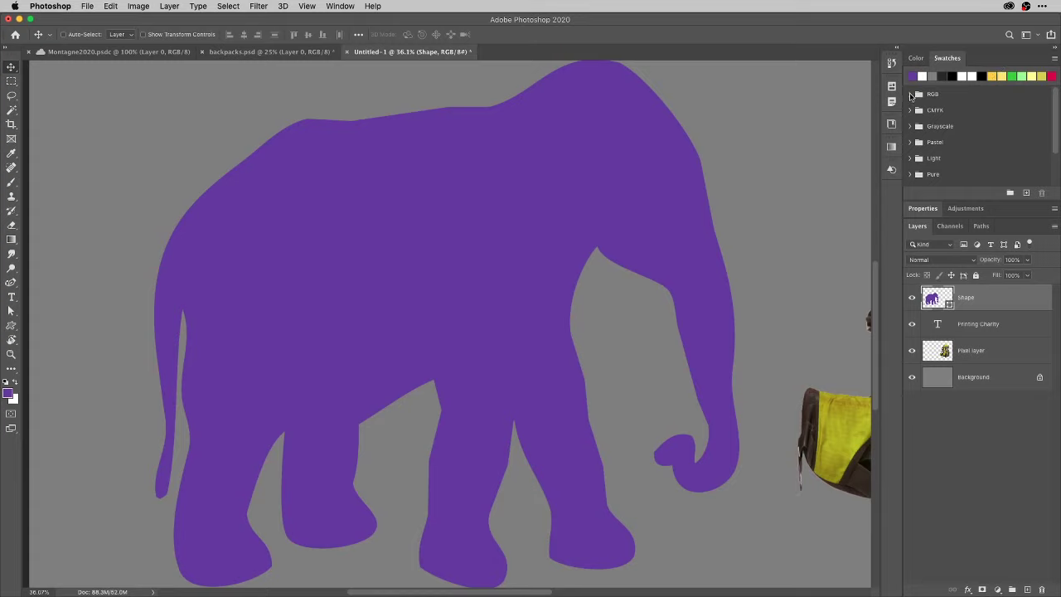
Browse the RGB, CMYK and Light swatch folders, then fill the elephant shape with pale yellow.
left_click(910, 94)
left_click(910, 94)
left_click(909, 111)
left_click(910, 110)
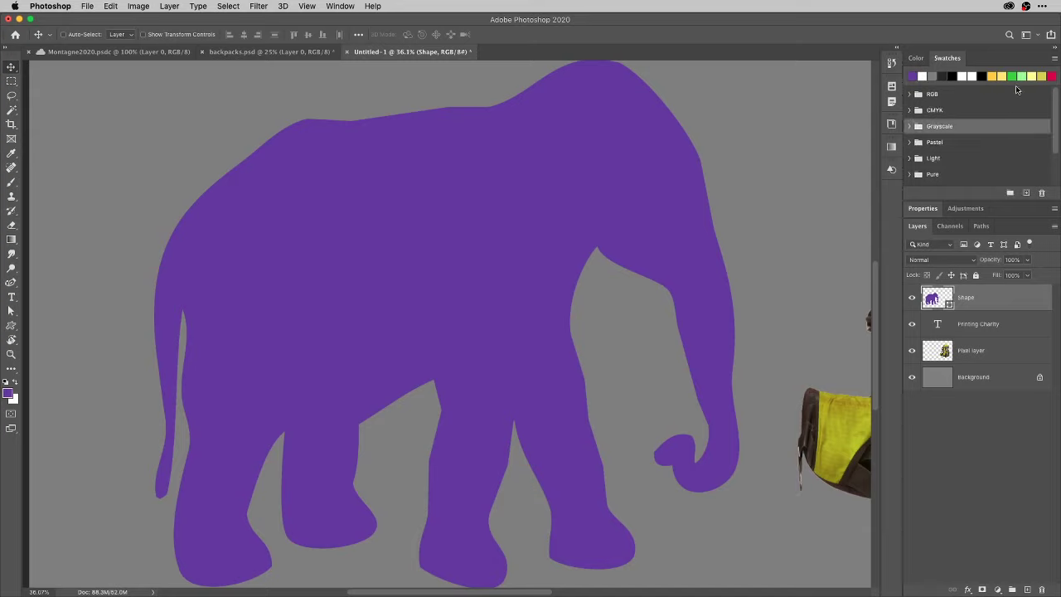
left_click(910, 158)
left_click(910, 159)
mouse_move(951, 300)
left_mouse_down()
mouse_move(874, 298)
mouse_move(644, 235)
mouse_move(721, 263)
mouse_move(939, 301)
left_mouse_up()
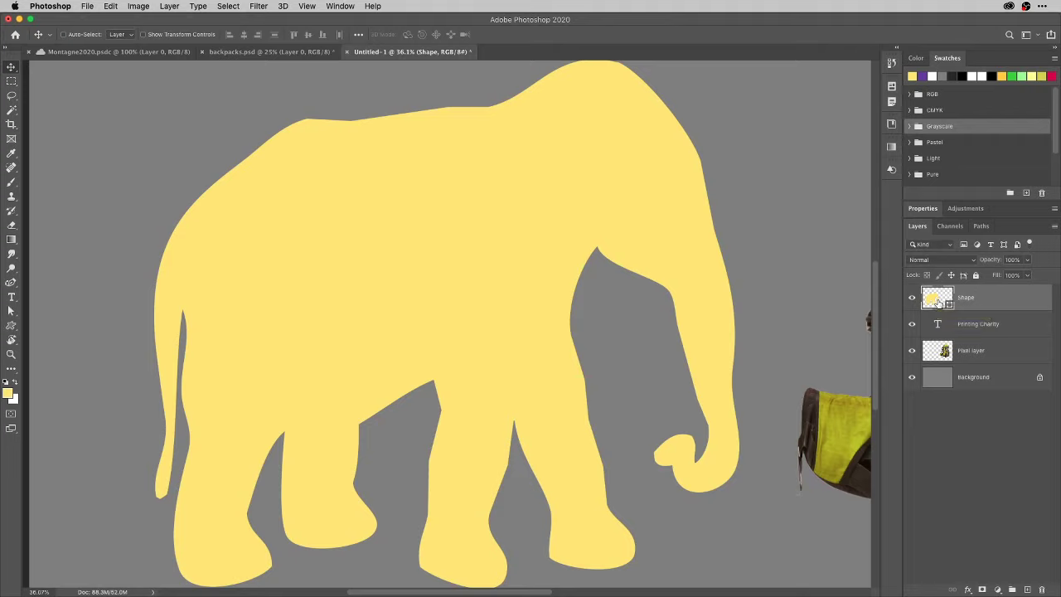
Apply a golden yellow swatch to the Printing Charity text layer.
left_click(989, 328)
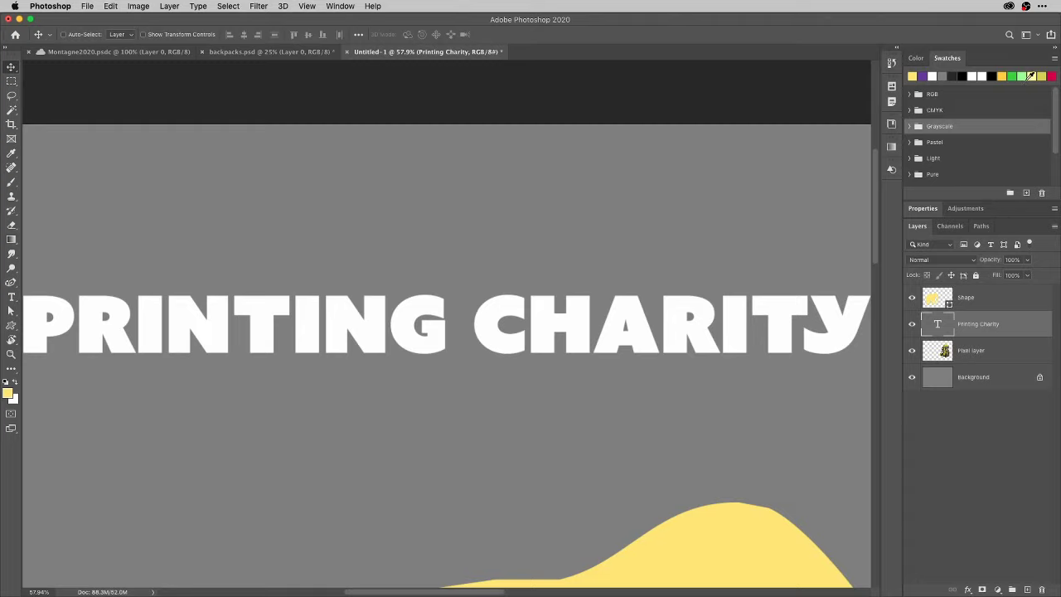
left_click_drag(1001, 76, 956, 328)
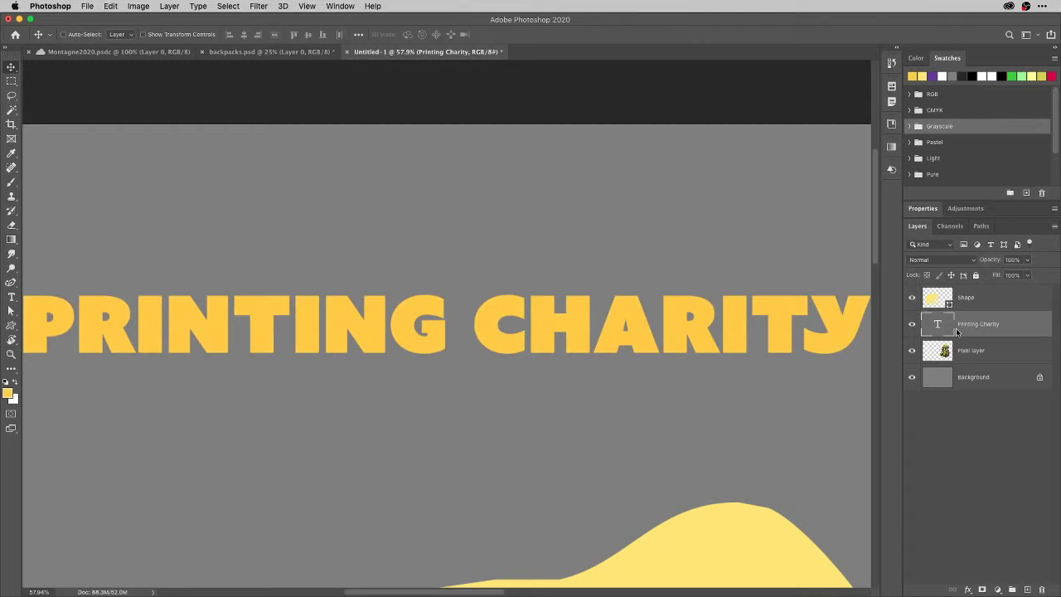
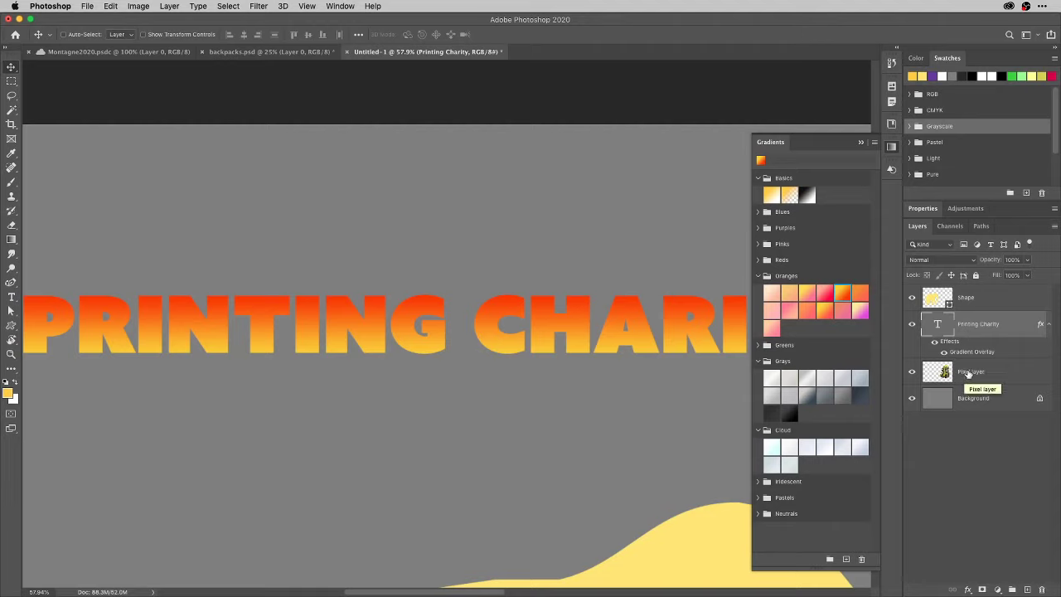
Add an Orange_05 gradient fill clipped to the backpack layer, then fit the canvas on screen.
left_click(970, 373)
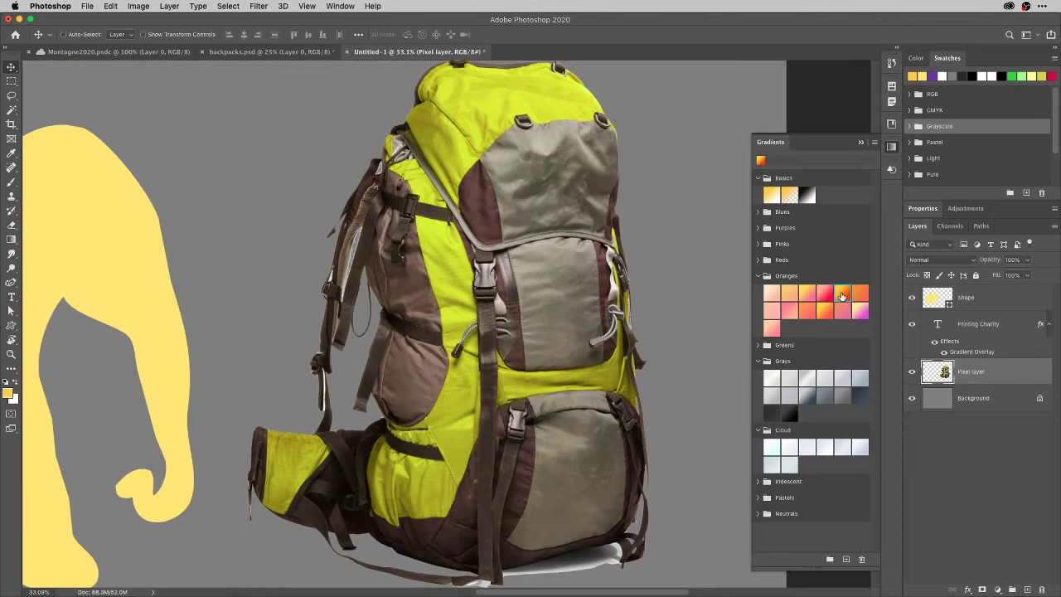
left_click_drag(842, 295, 945, 377)
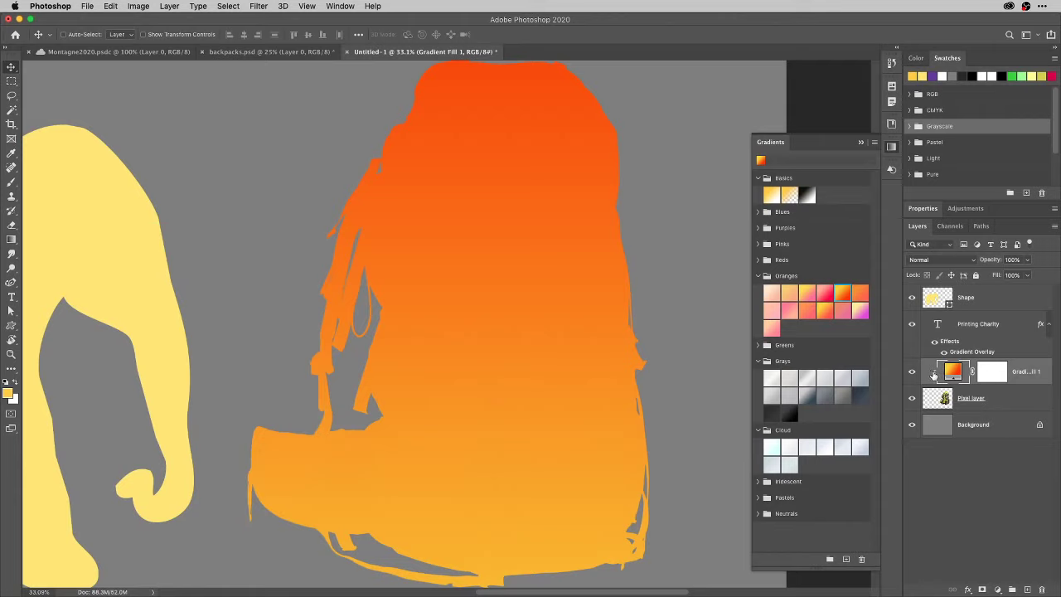
key("ctrl+z")
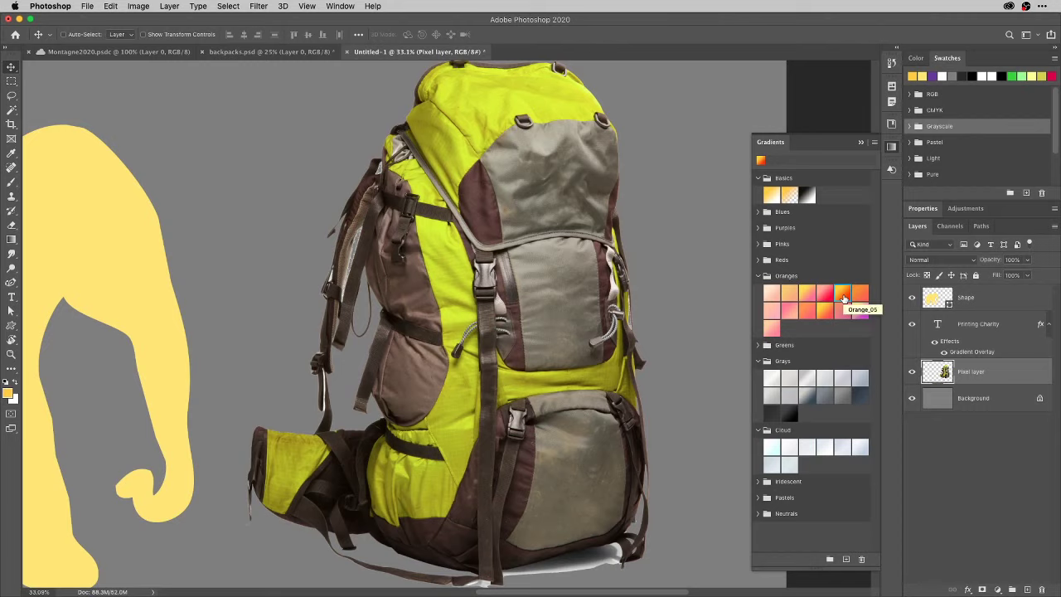
left_click_drag(842, 297, 946, 380)
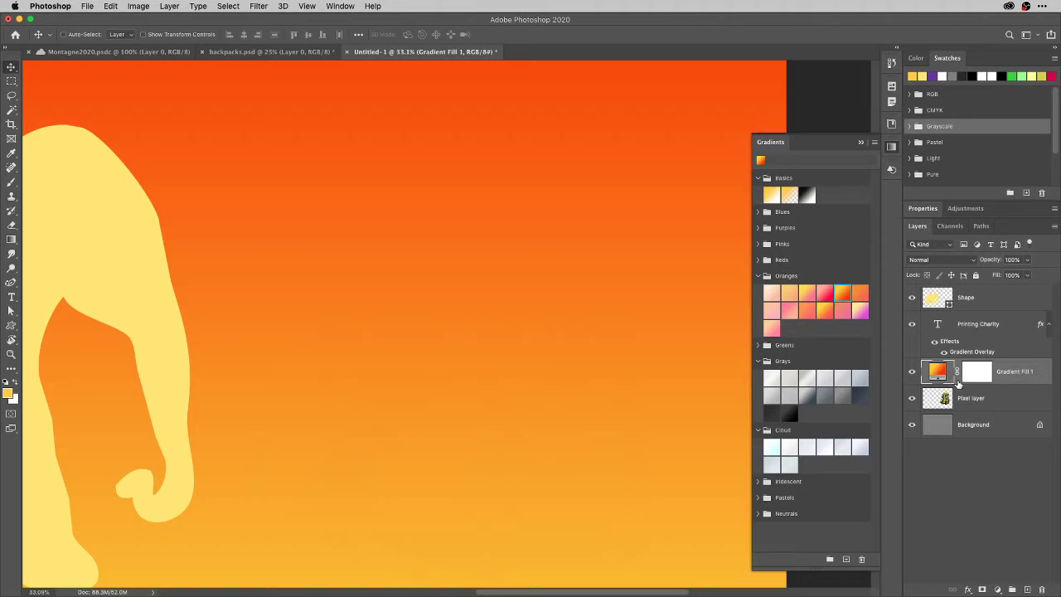
left_click(964, 385, "alt")
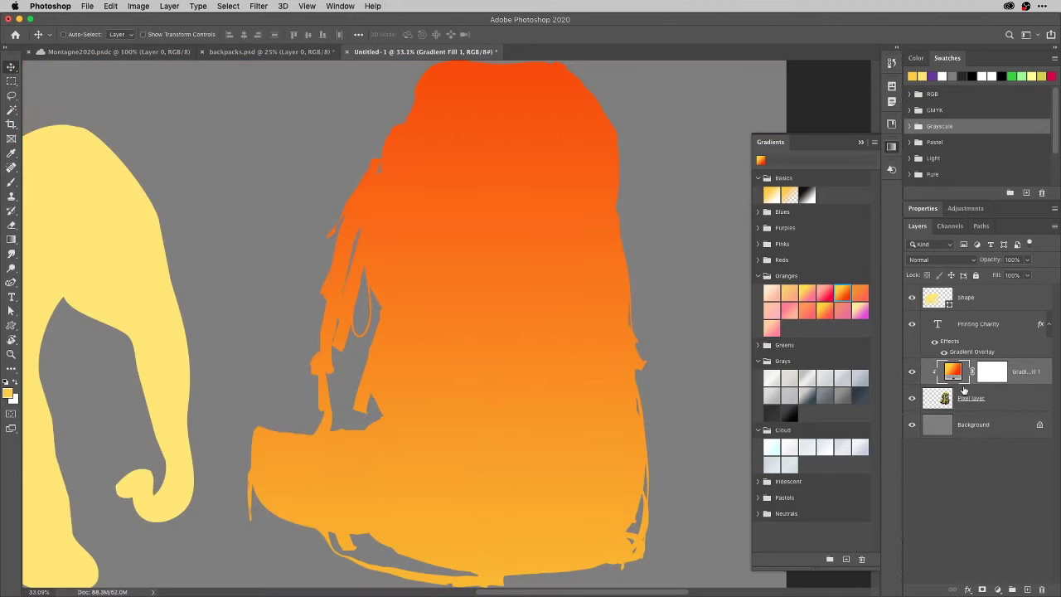
key("super")
key("super+0")
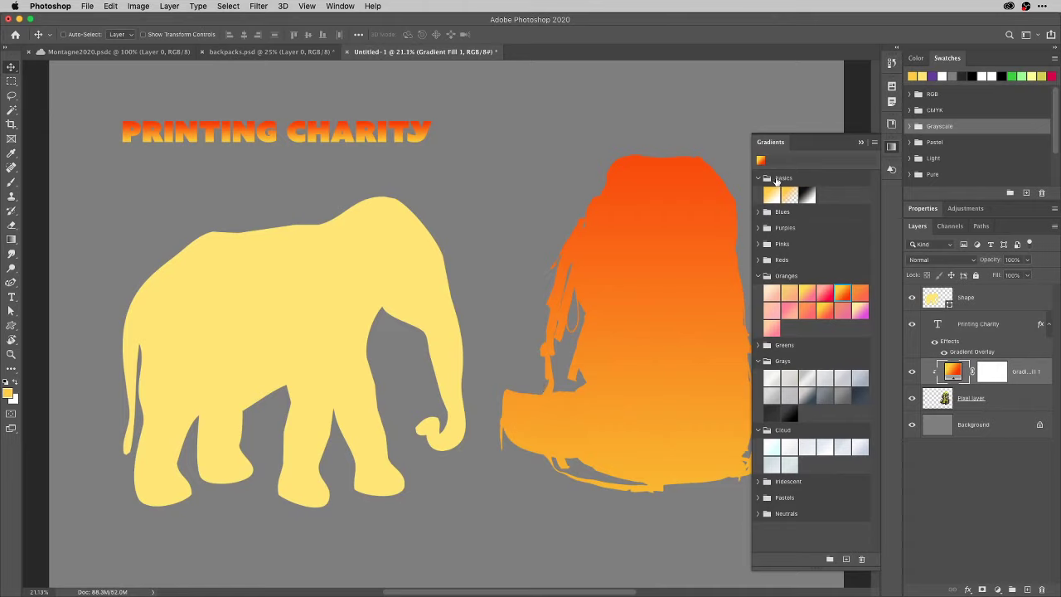
left_click(773, 180)
left_click(873, 146)
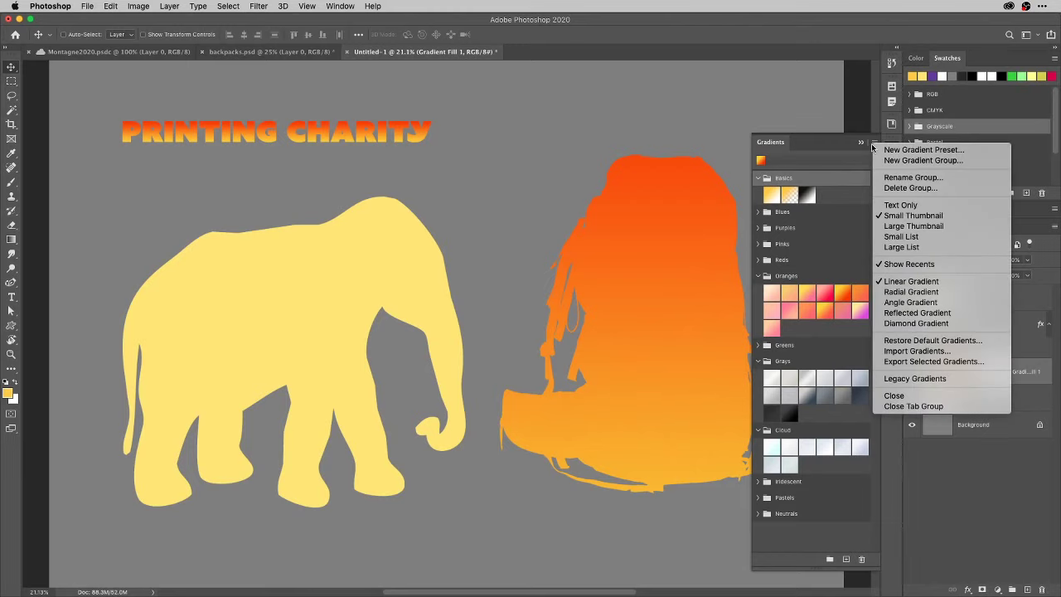
left_click(826, 162)
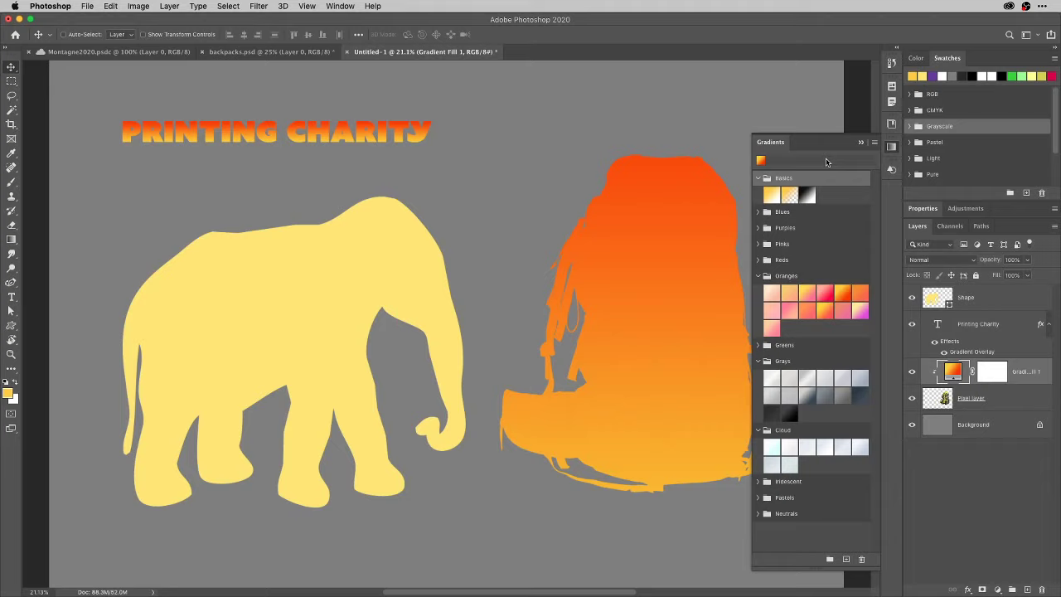
left_click(892, 146)
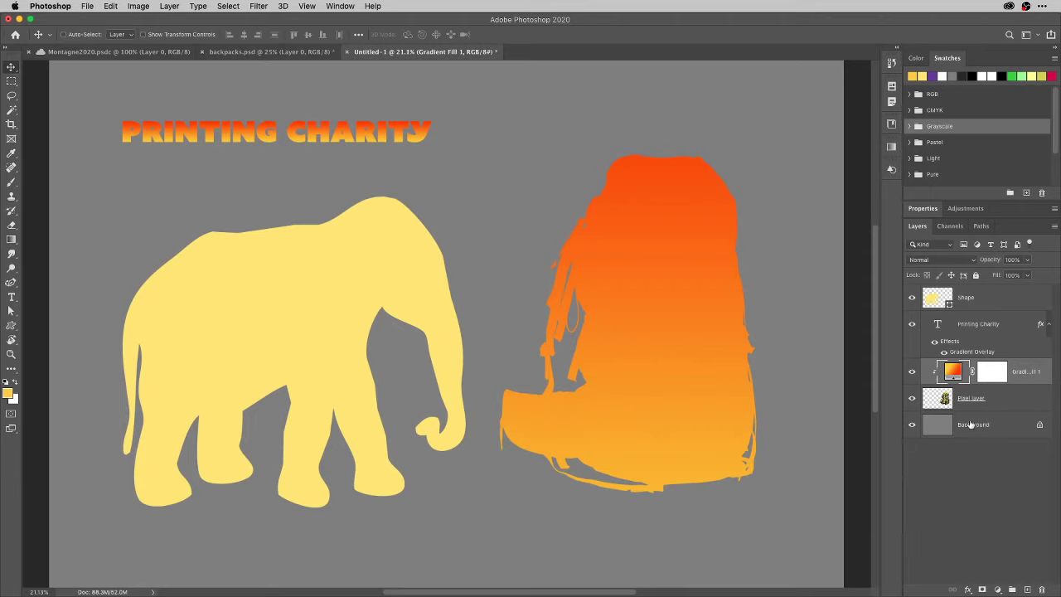
left_click(891, 147)
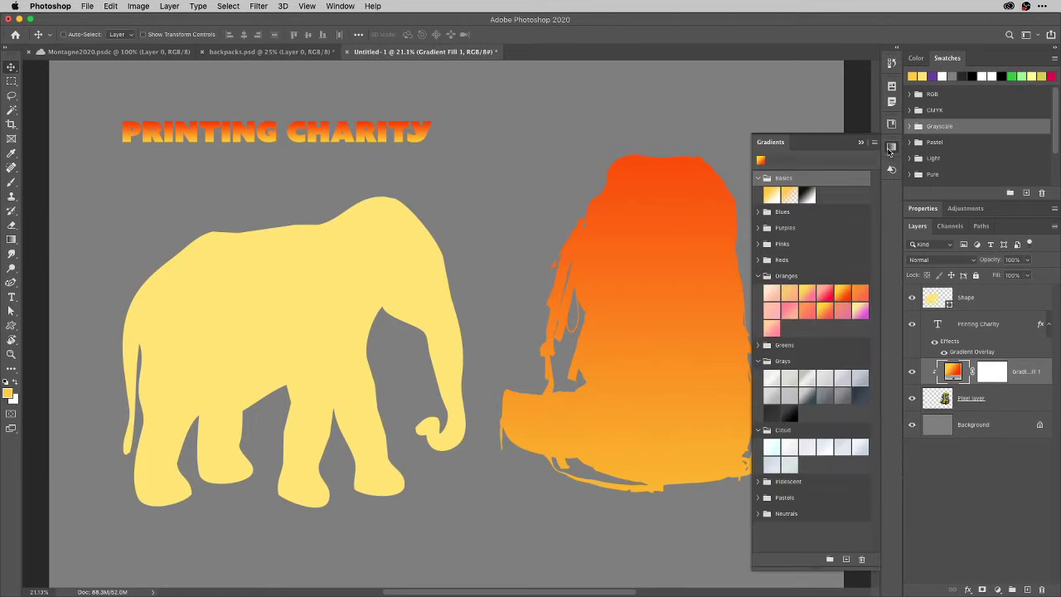
right_click(892, 152)
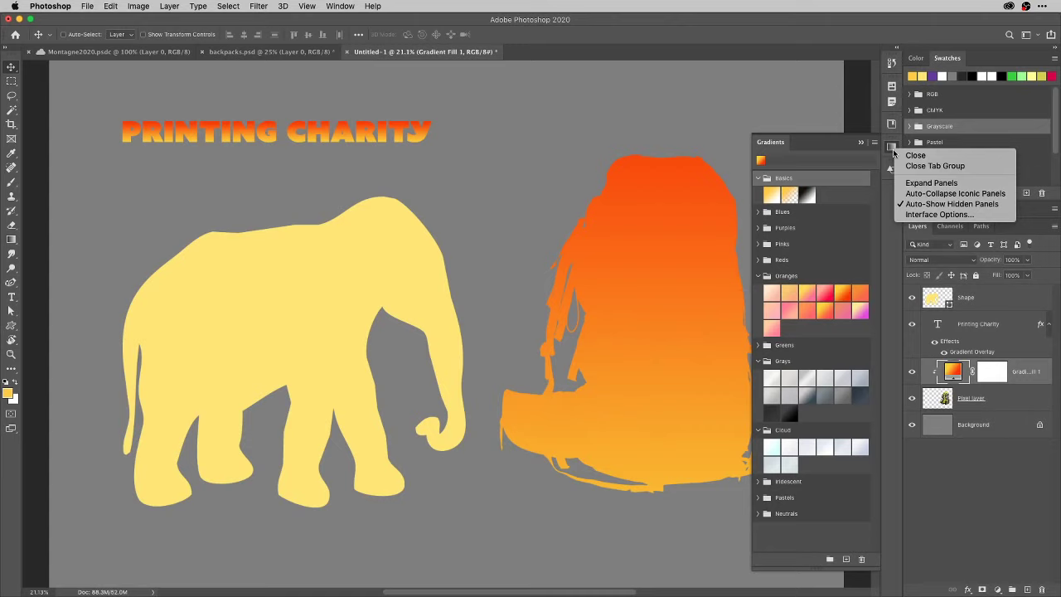
left_click(992, 486)
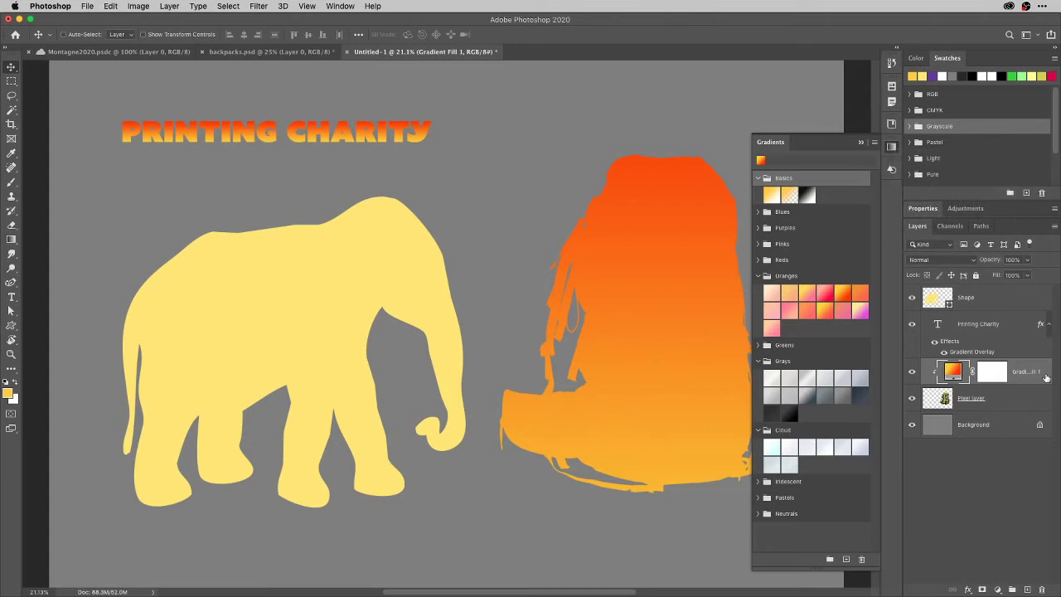
Undo back to the white title and purple elephant, then select the Background layer.
key("super+z")
key("super+z")
key("super+z")
key("super+z")
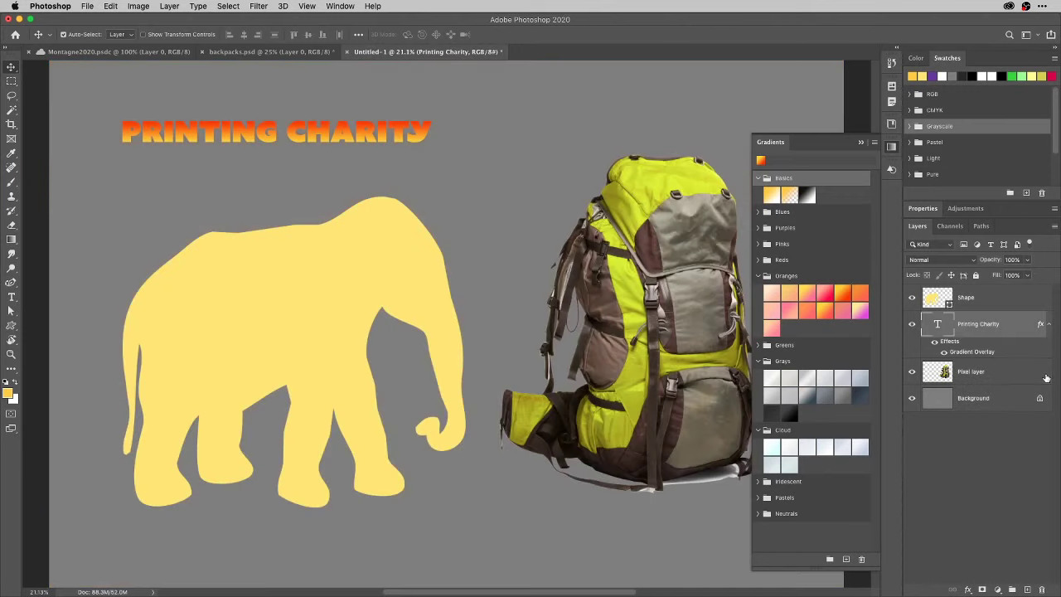
key("super+z")
key("super+z")
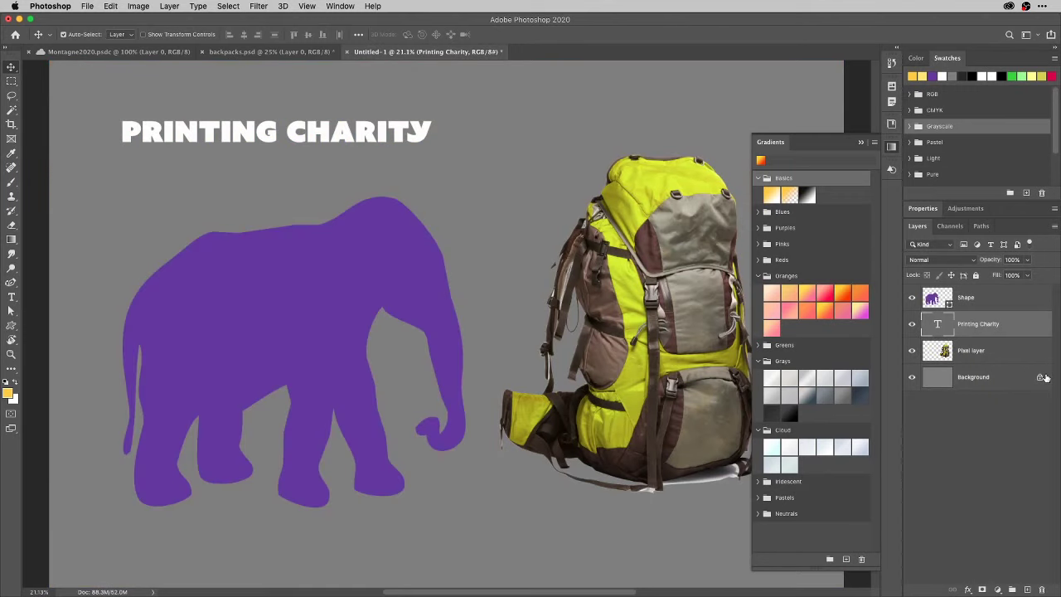
key("super+z")
left_click(1046, 378)
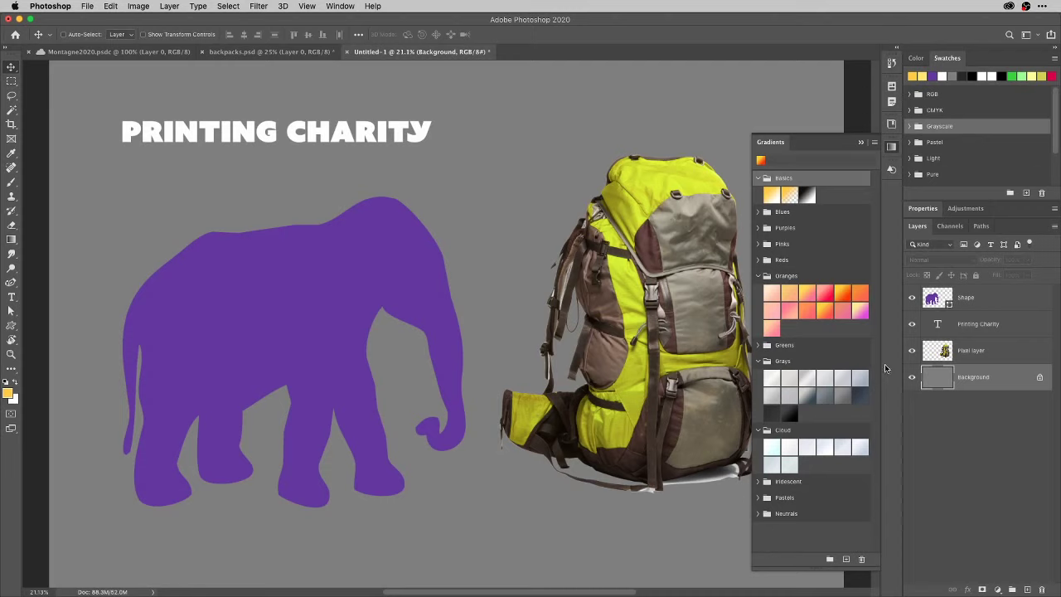
Show the Design 2020 library and open Create From Image, closing it without saving.
left_click(891, 123)
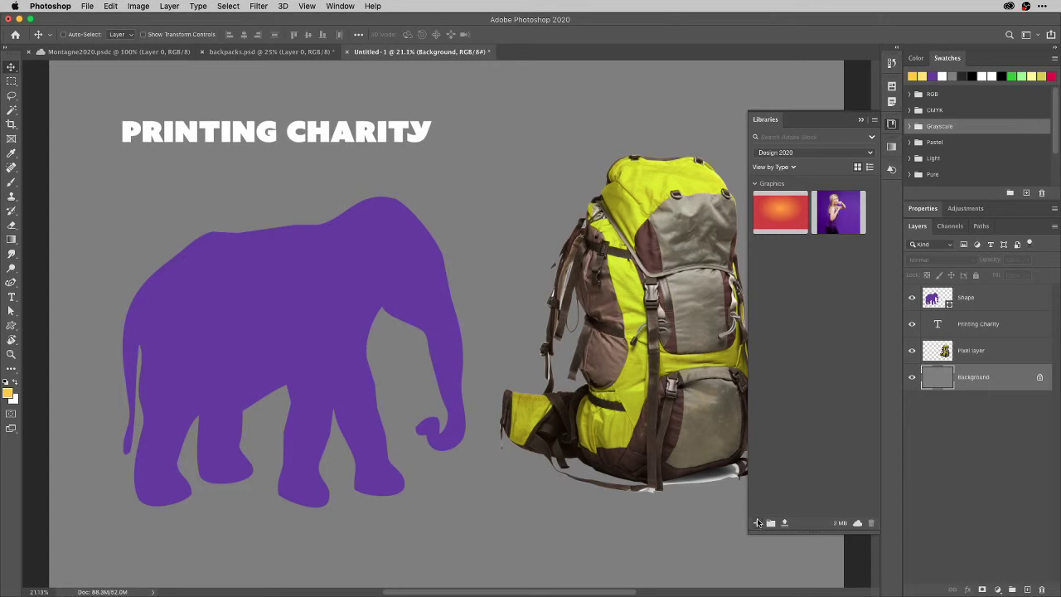
left_click(757, 523)
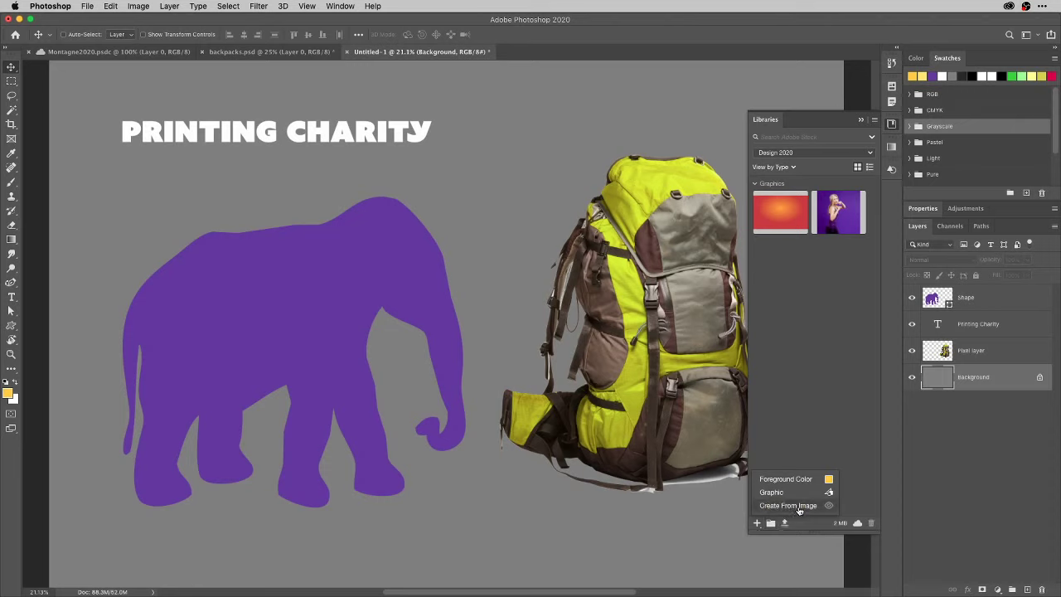
left_click(792, 505)
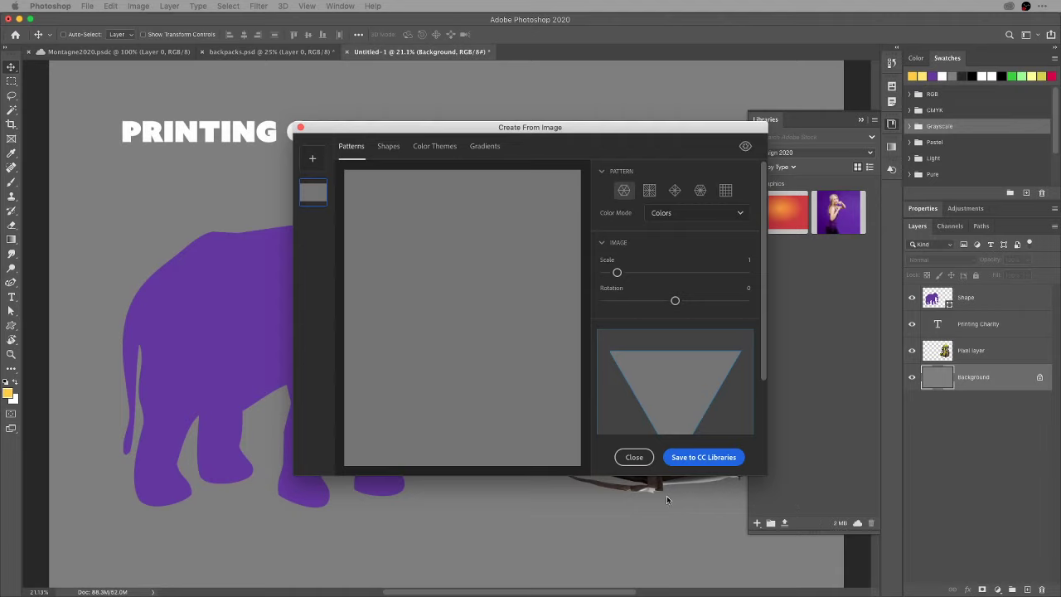
left_click(634, 457)
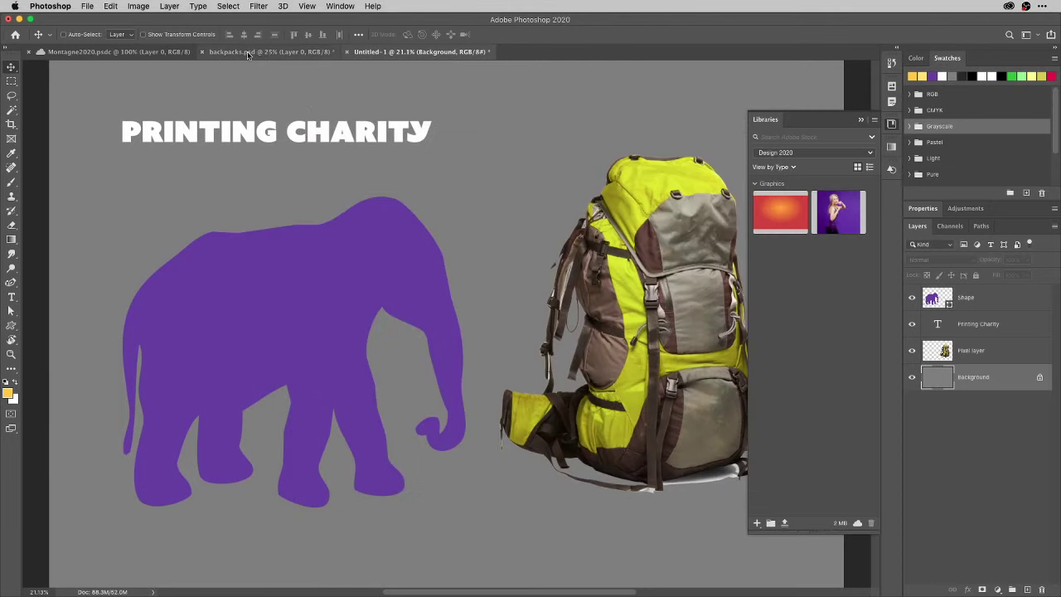
Check the Montagne2020 and backpacks documents, toggle the library's add menu, and return to Untitled-1.
left_click(140, 53)
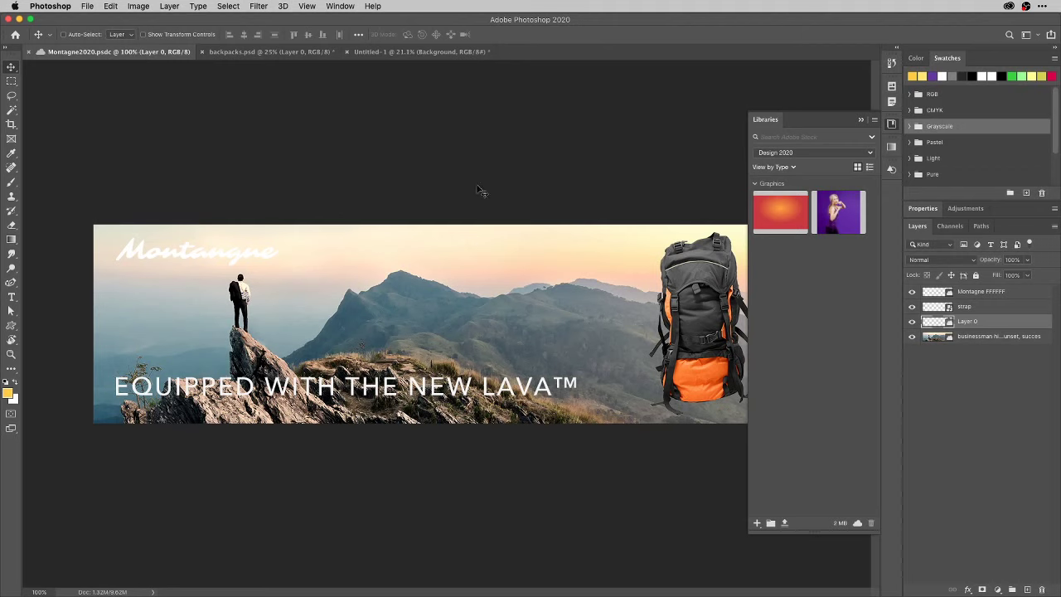
left_click(274, 53)
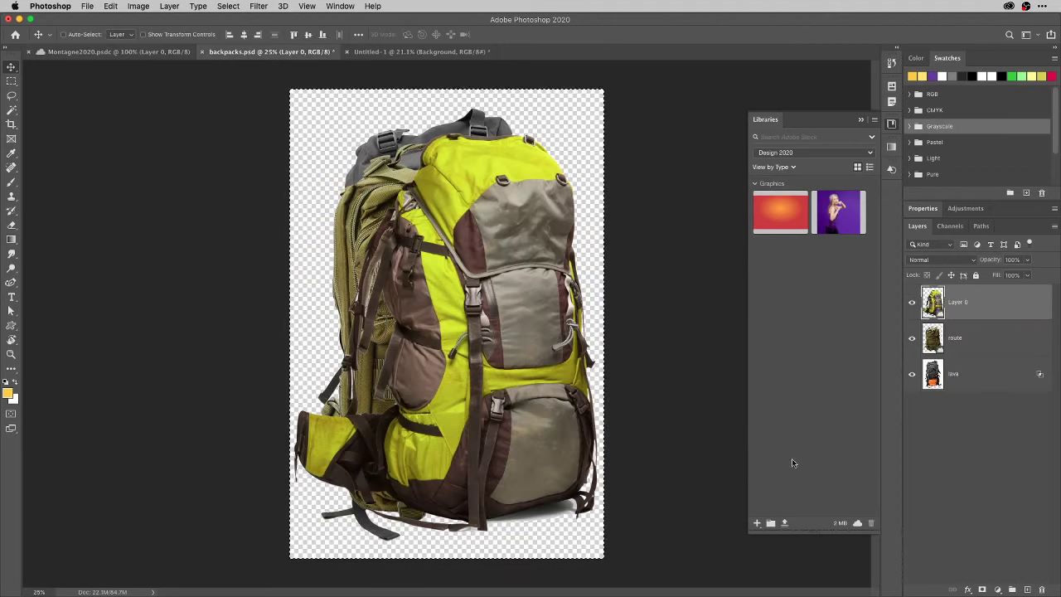
left_click(757, 523)
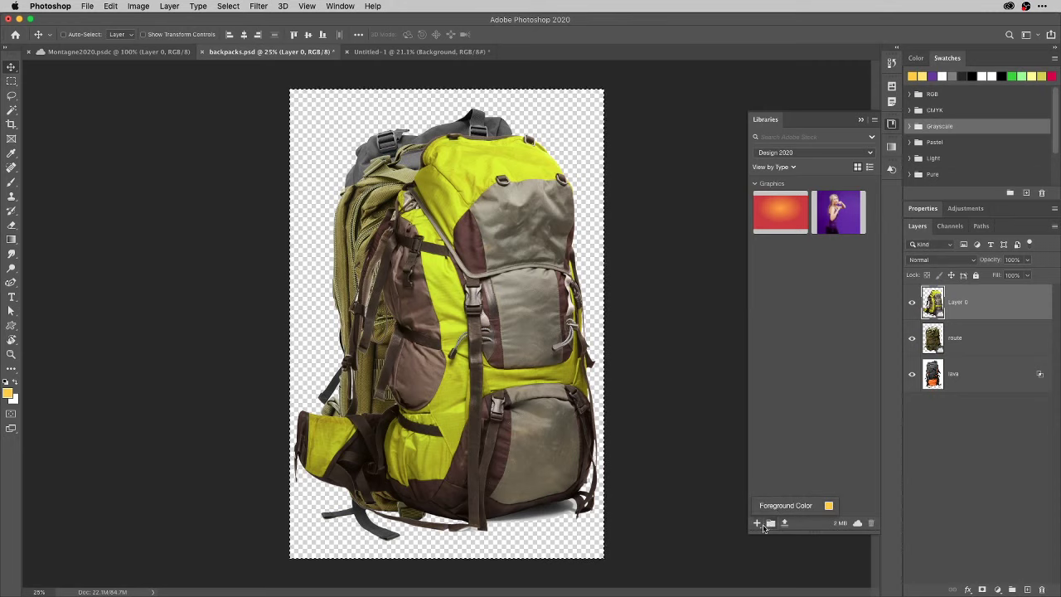
left_click(757, 526)
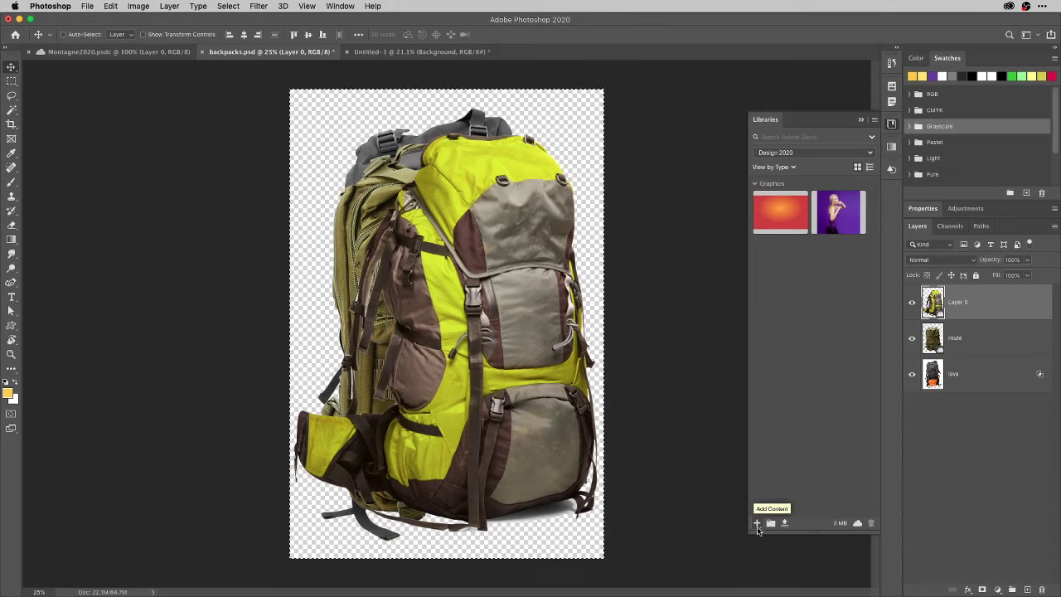
left_click(757, 523)
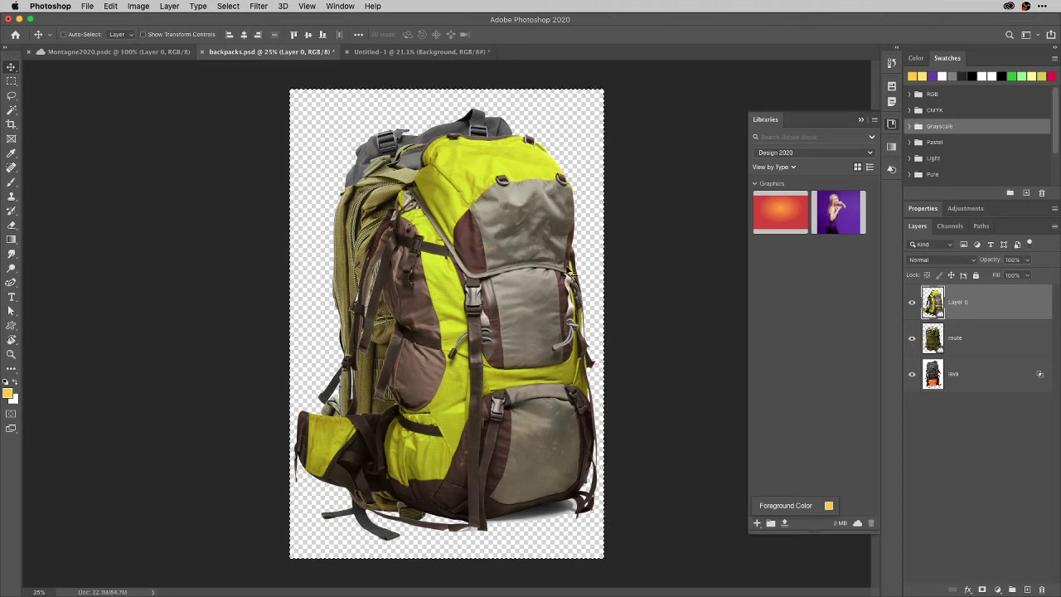
left_click(390, 52)
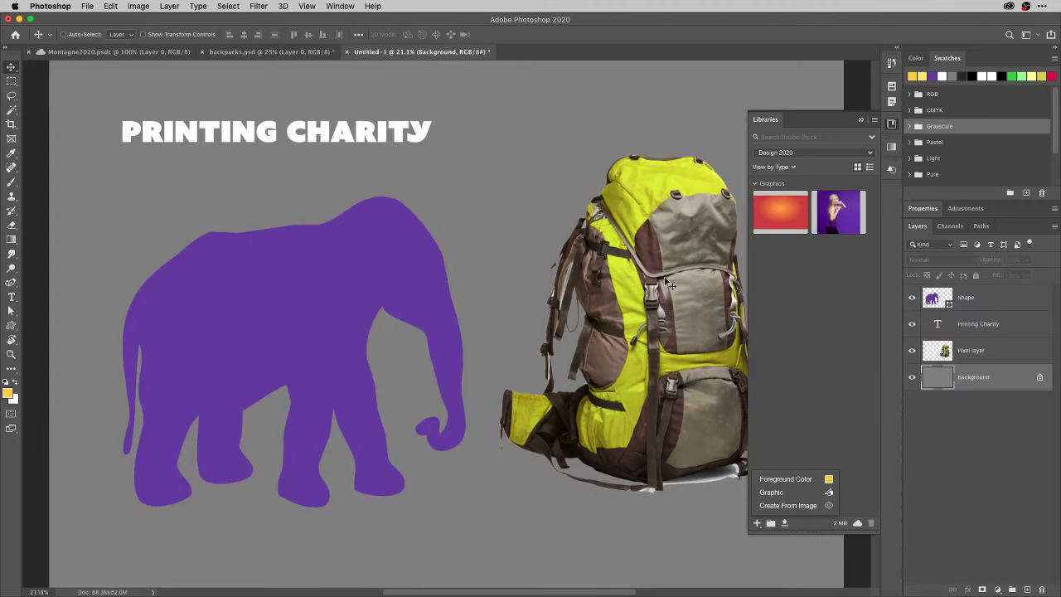
Merge the visible layers and start a pattern from the image, scaling it to 0.9.
key("super+shift+e")
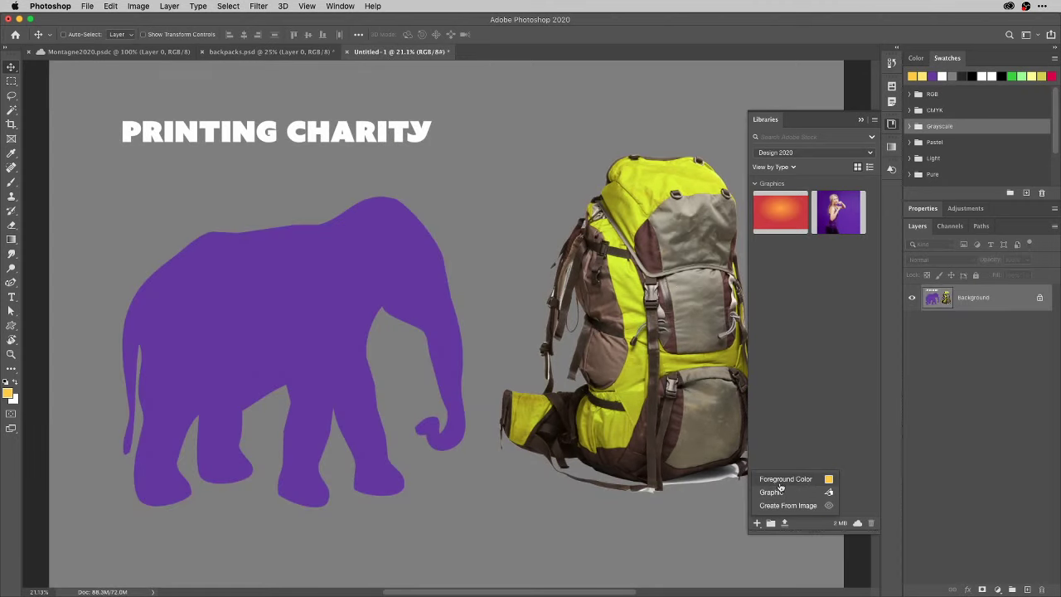
left_click(768, 506)
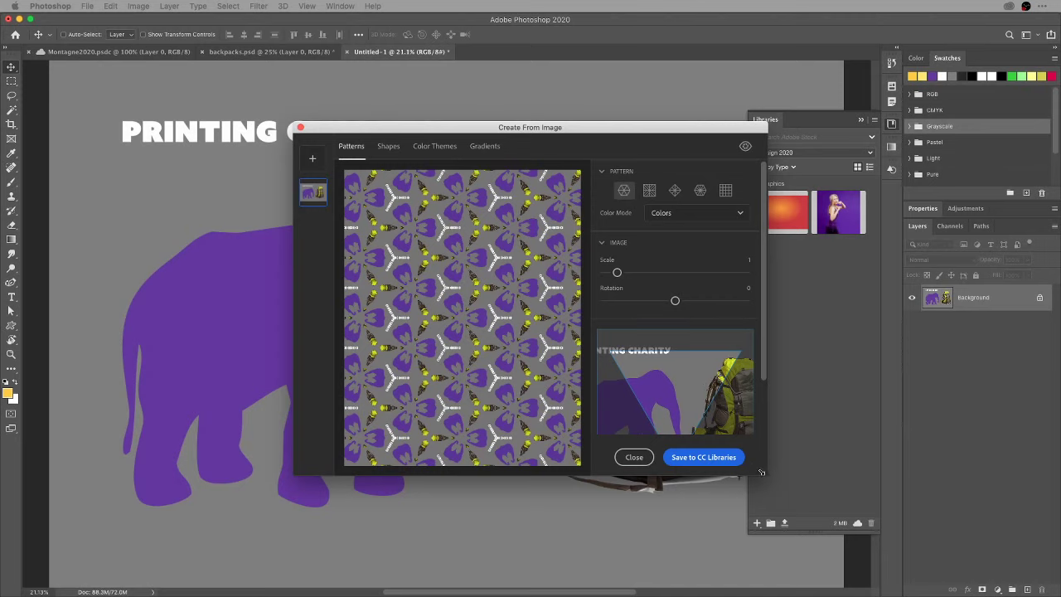
left_click_drag(764, 474, 788, 558)
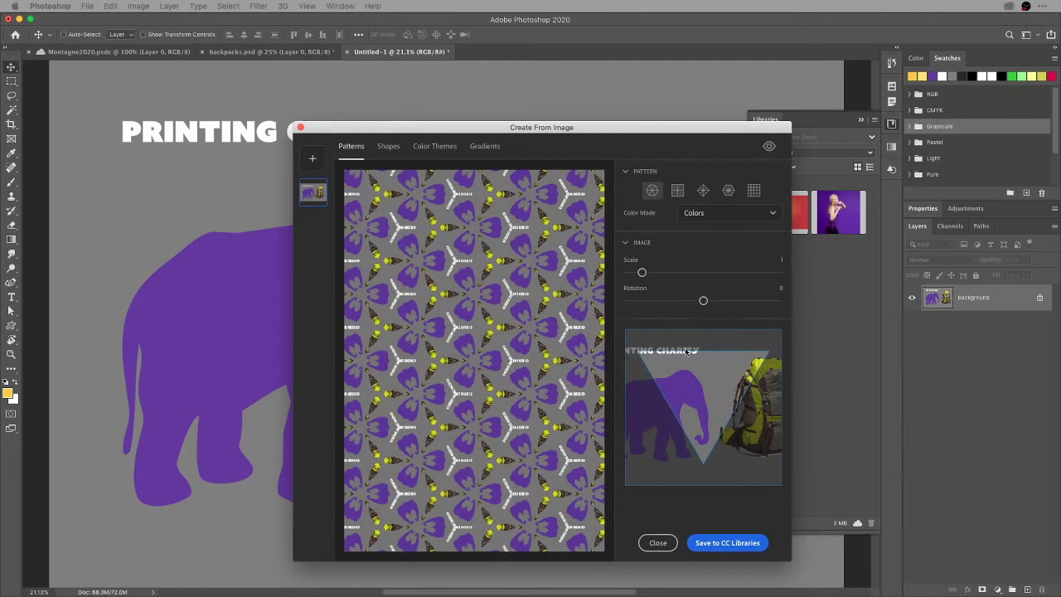
left_click_drag(642, 272, 637, 272)
left_click_drag(633, 271, 640, 272)
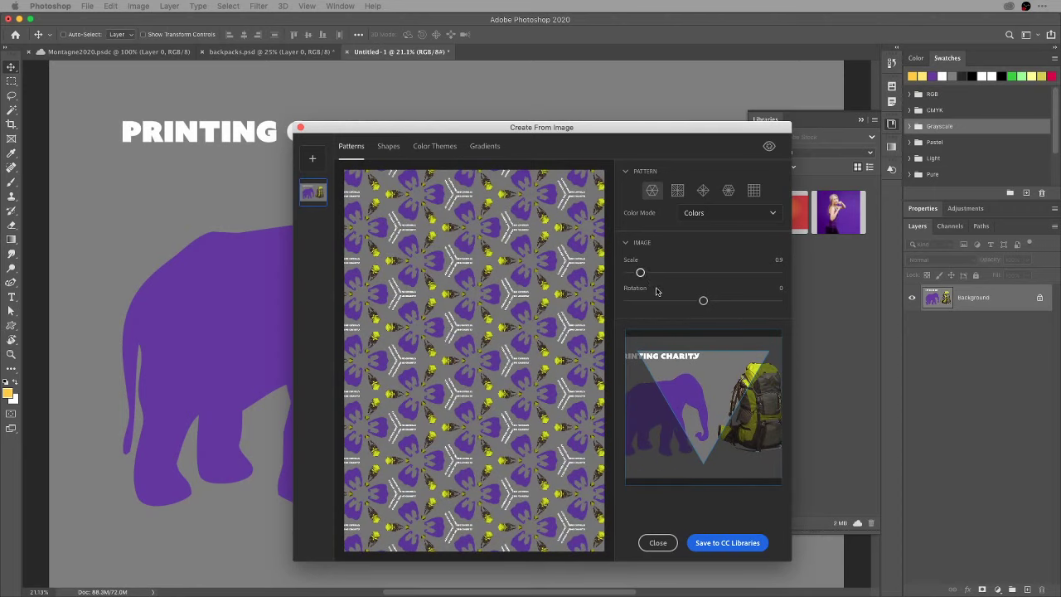
left_click_drag(701, 301, 703, 301)
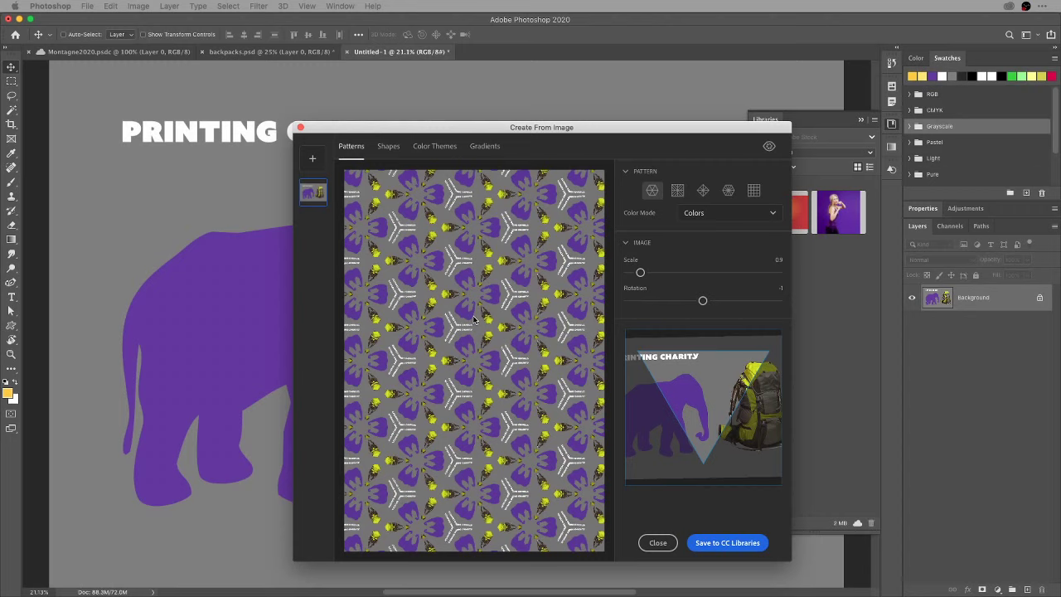
Try each pattern layout and pick the hexagonal one in Colors mode, rotated 14 degrees.
left_click(677, 191)
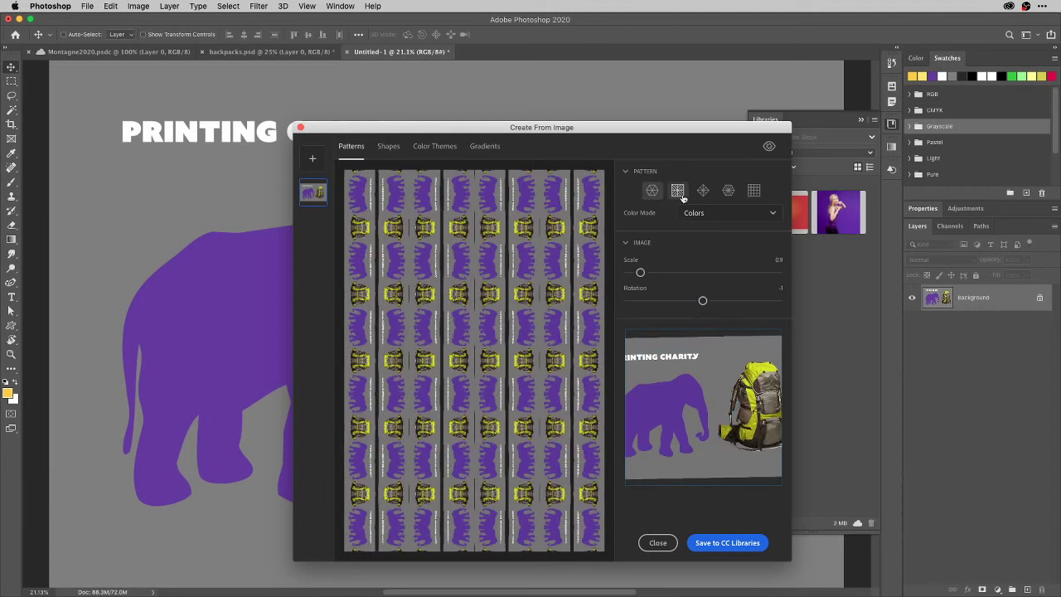
left_click(704, 193)
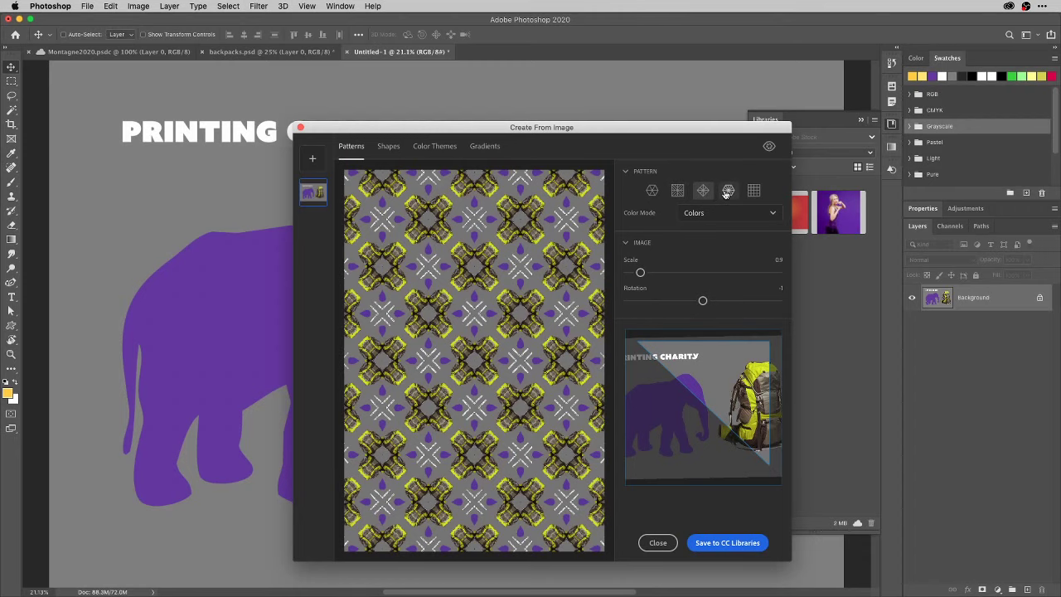
left_click(728, 192)
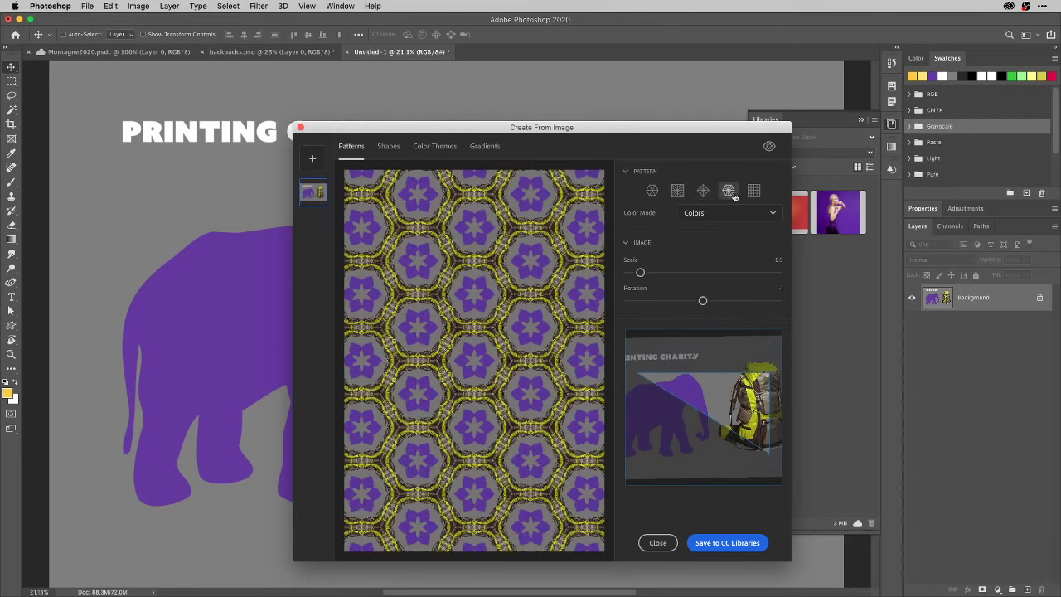
left_click(755, 192)
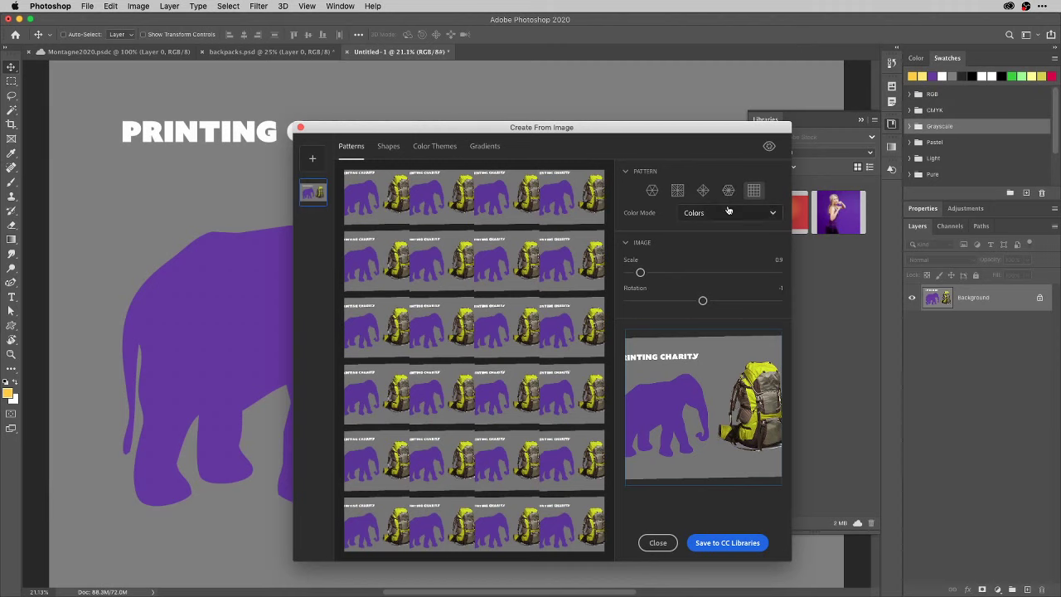
left_click(729, 192)
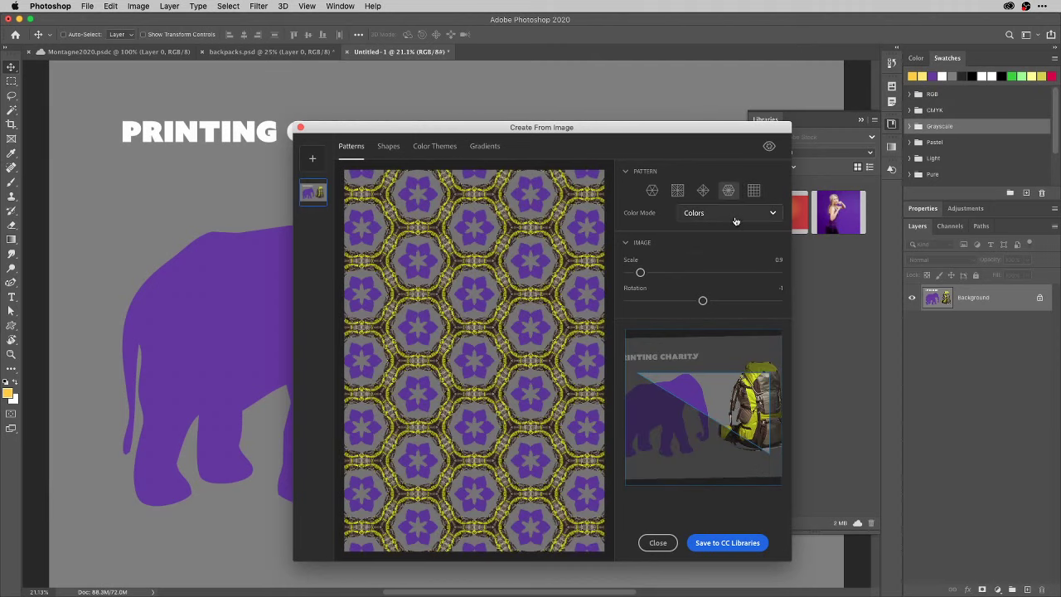
left_click(735, 218)
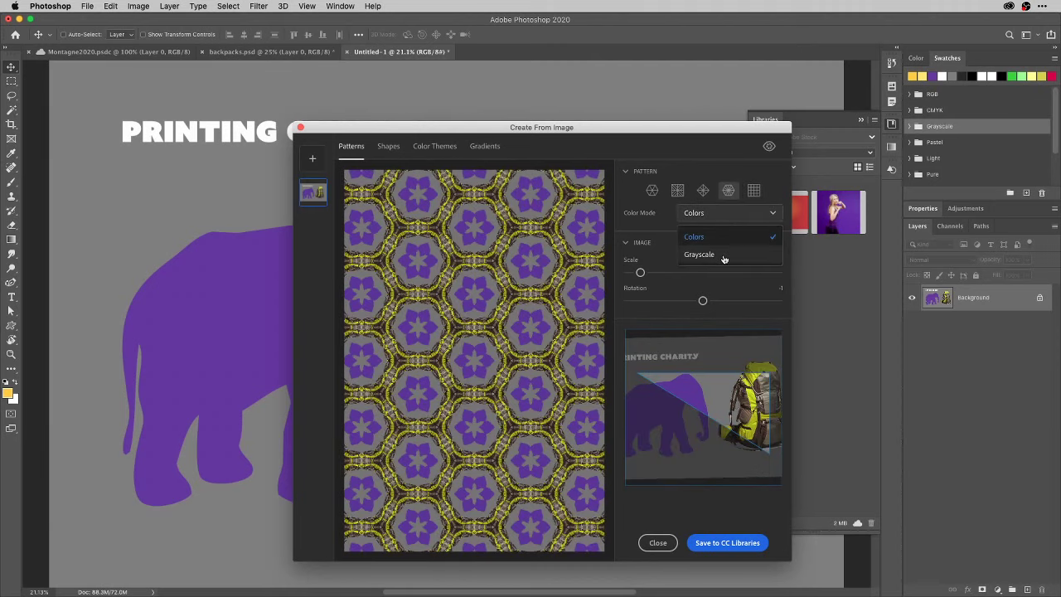
left_click(662, 216)
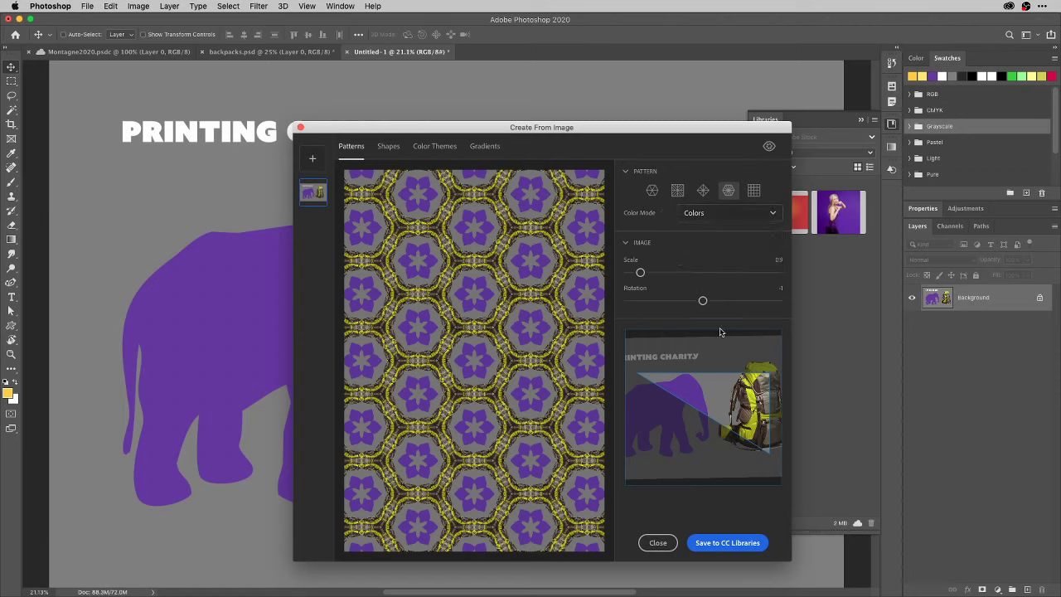
mouse_move(701, 299)
left_mouse_down()
mouse_move(692, 301)
mouse_move(709, 301)
left_mouse_up()
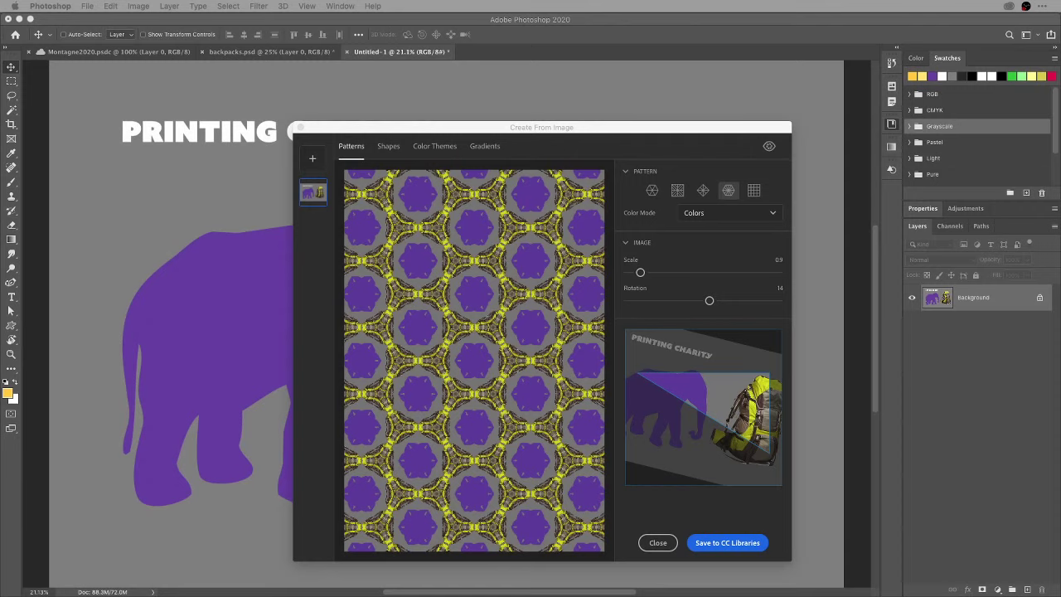
left_click(398, 203)
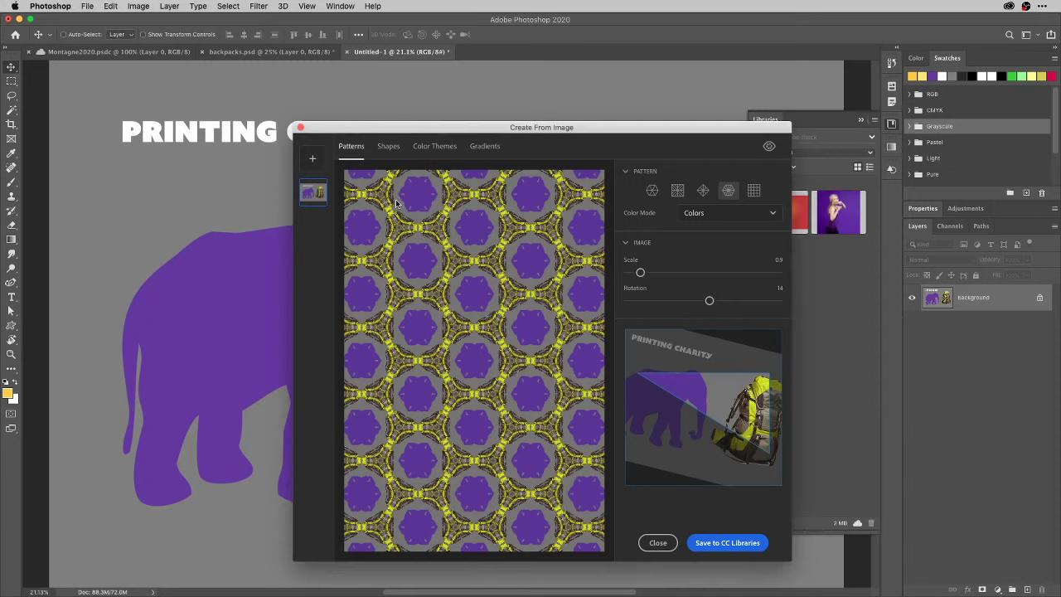
left_click(390, 147)
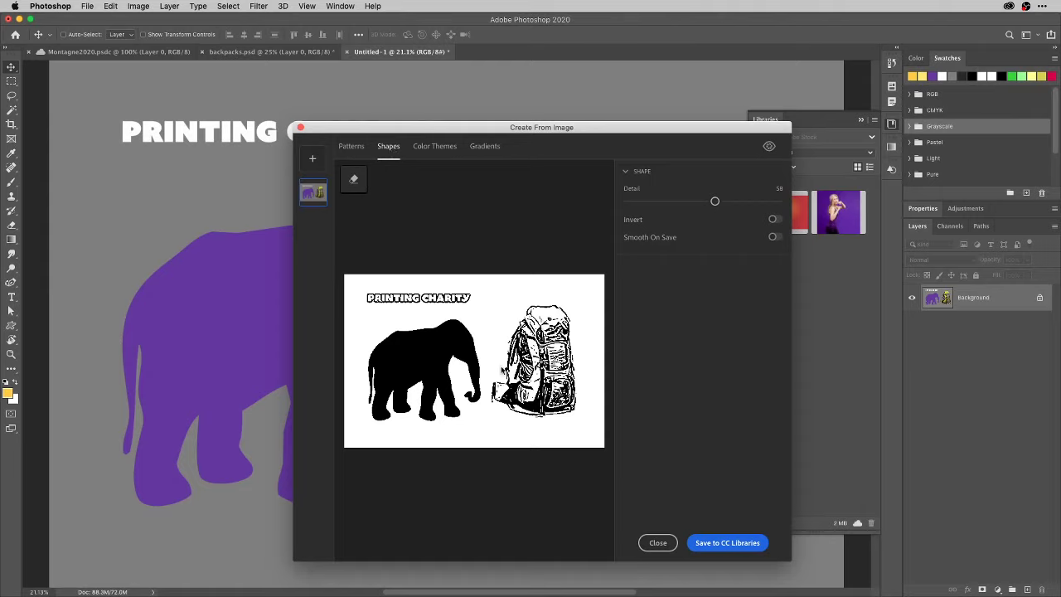
Lower the shape Detail and test Invert and Smooth On Save, leaving both off.
mouse_move(715, 200)
left_mouse_down()
mouse_move(682, 200)
mouse_move(713, 201)
left_mouse_up()
left_click(774, 221)
left_click(774, 221)
left_click(774, 238)
left_click(773, 239)
Erase the text and elephant, raise Detail slightly, and save the backpack shape as Capture Shape 1.
left_click(354, 179)
mouse_move(489, 300)
left_mouse_down()
mouse_move(467, 407)
mouse_move(471, 356)
mouse_move(455, 343)
mouse_move(454, 286)
mouse_move(376, 299)
left_mouse_up()
mouse_move(451, 303)
left_mouse_down()
mouse_move(372, 359)
mouse_move(377, 379)
mouse_move(433, 361)
mouse_move(414, 373)
mouse_move(417, 363)
mouse_move(381, 408)
mouse_move(372, 402)
mouse_move(441, 411)
mouse_move(443, 374)
left_mouse_up()
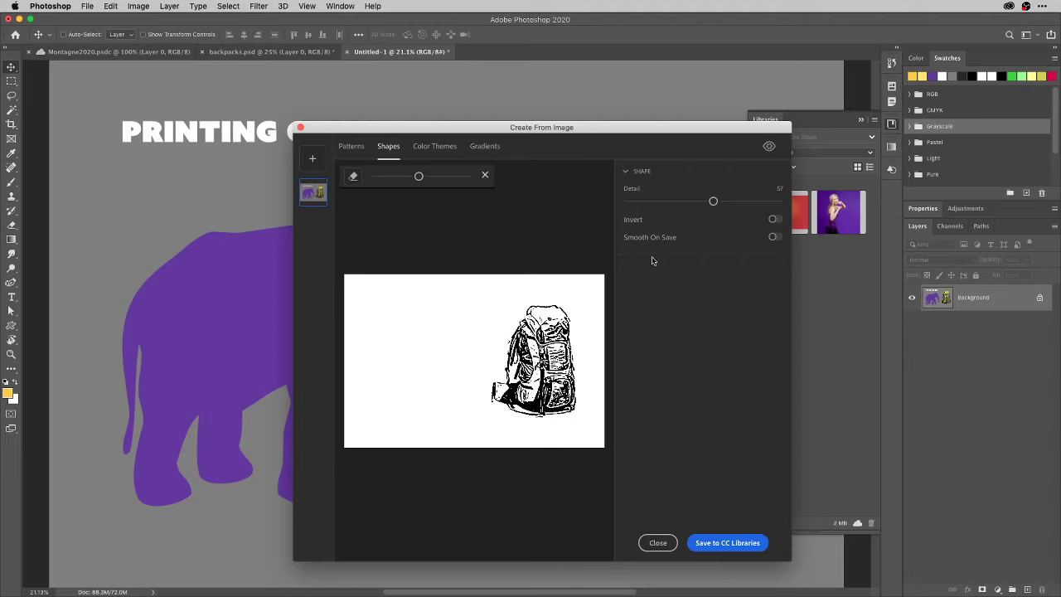
mouse_move(713, 202)
left_mouse_down()
mouse_move(731, 202)
mouse_move(722, 203)
left_mouse_up()
left_click(732, 545)
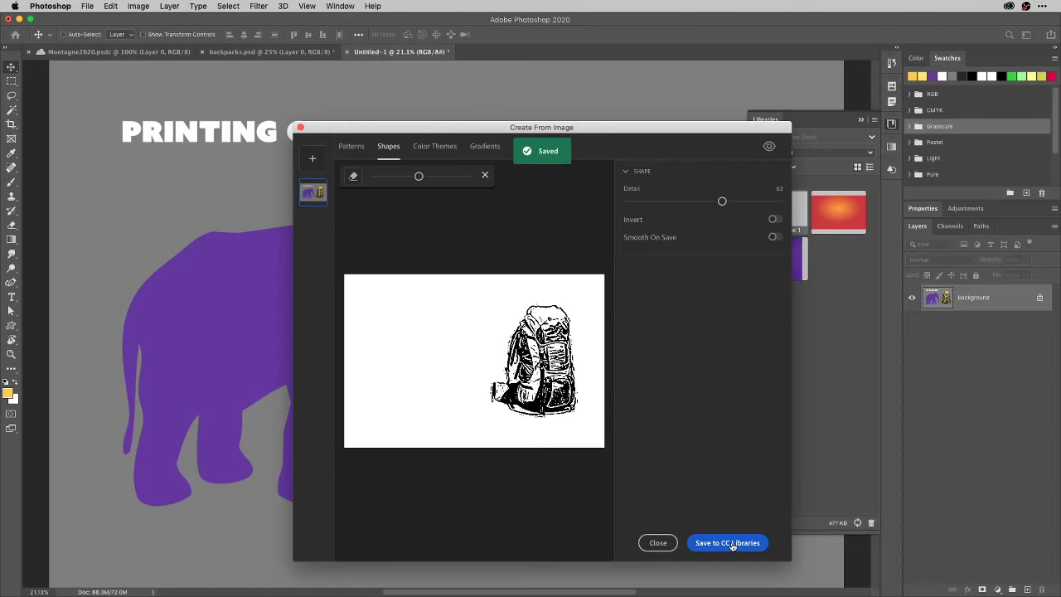
left_click(660, 543)
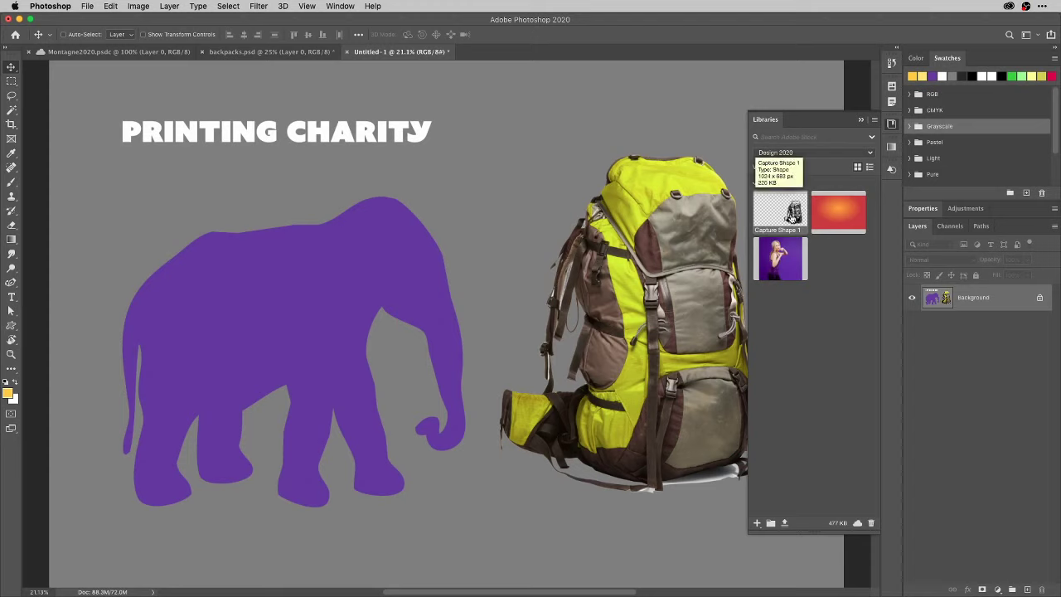
Place Capture Shape 1 from the library onto the canvas over the elephant.
left_click_drag(789, 220, 416, 240)
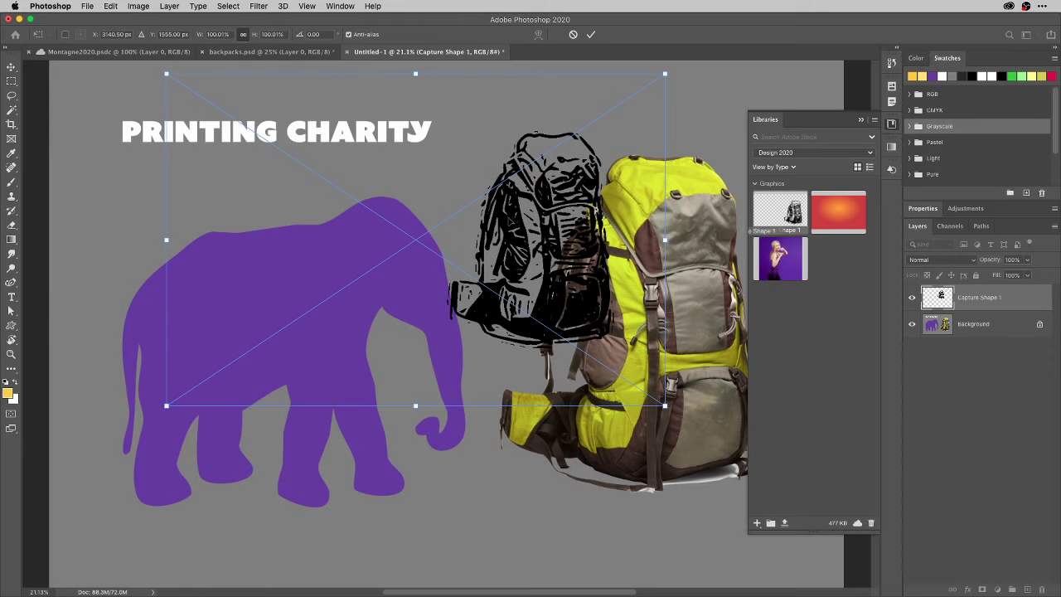
mouse_move(513, 220)
left_mouse_down()
mouse_move(372, 290)
mouse_move(437, 268)
left_mouse_up()
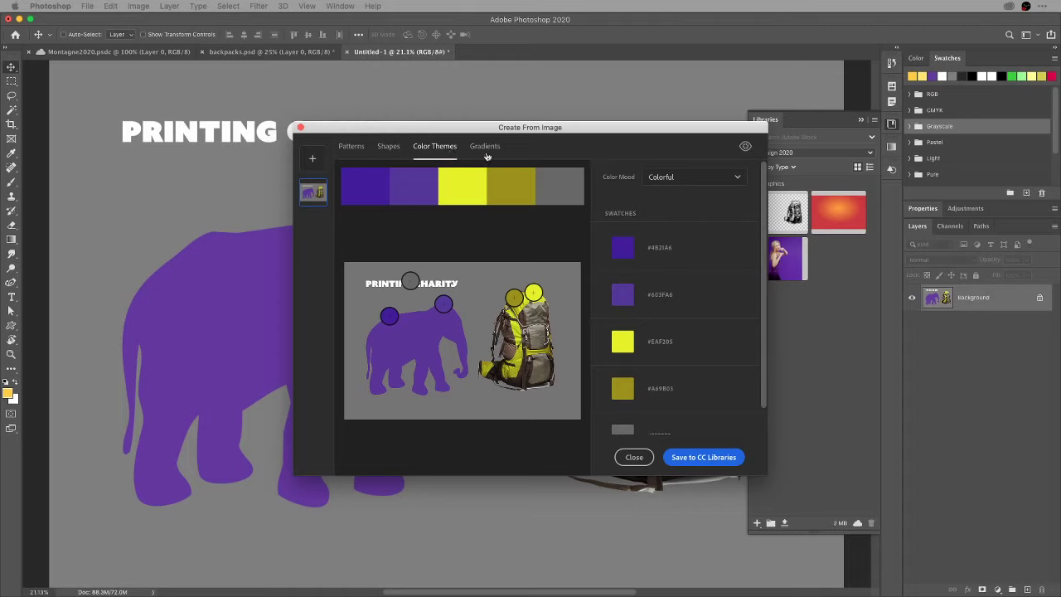
Choose Bright in the Color Mood dropdown for the extracted colour theme.
left_click(733, 180)
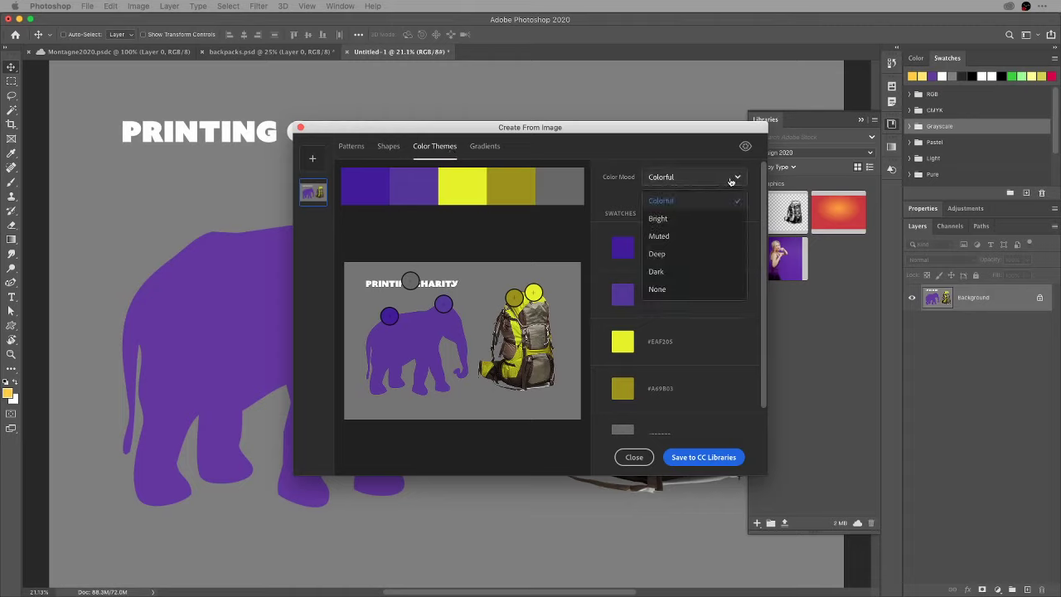
left_click(711, 218)
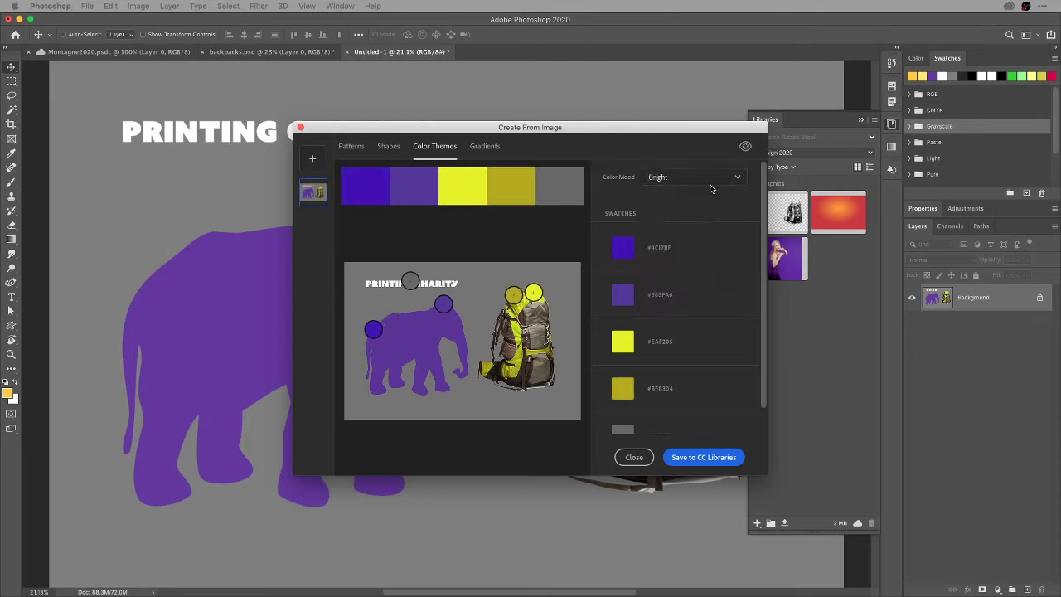
left_click(709, 182)
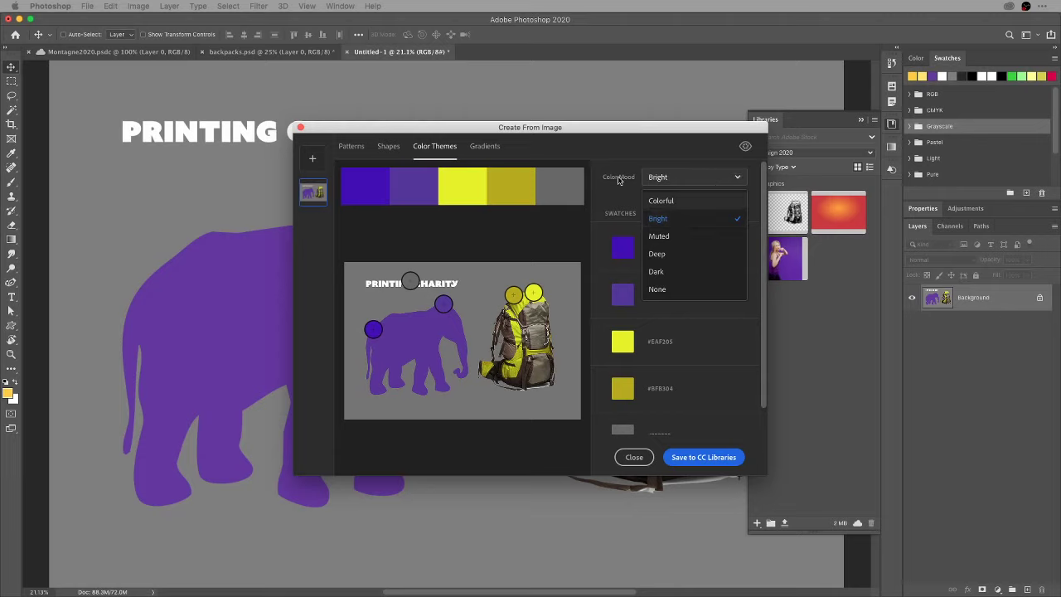
left_click(538, 159)
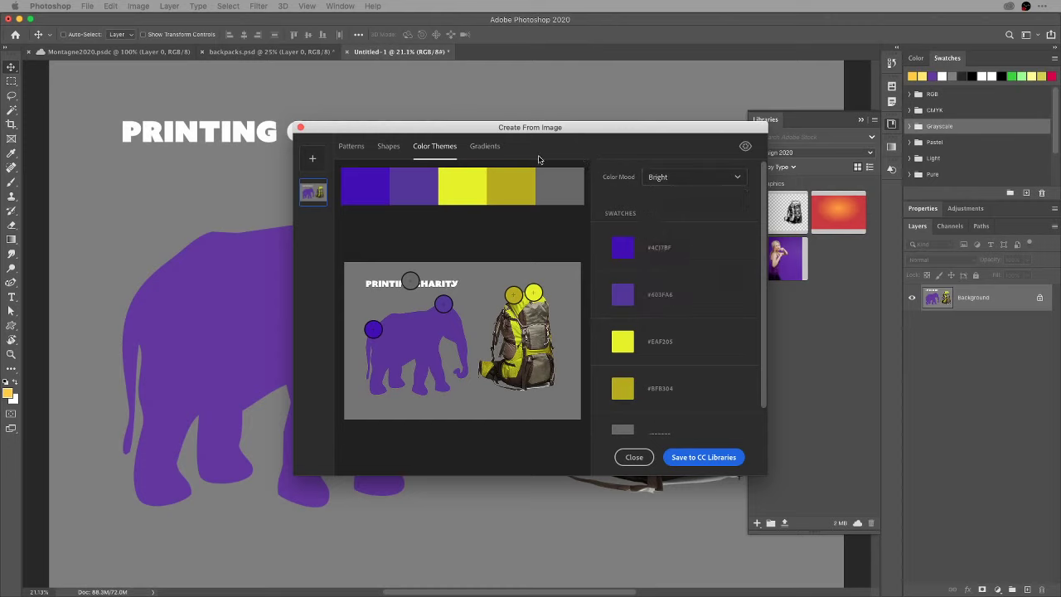
left_click(493, 148)
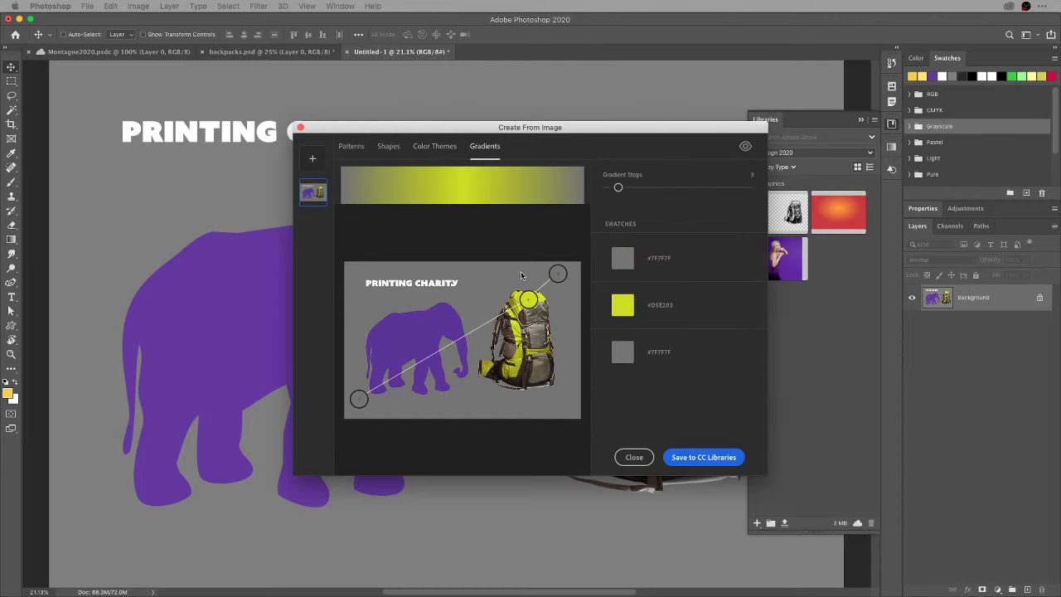
Position the three gradient sample points on the backpack's dark, middle and end colours, then save to the library.
left_click_drag(529, 298, 514, 321)
left_click_drag(359, 398, 497, 371)
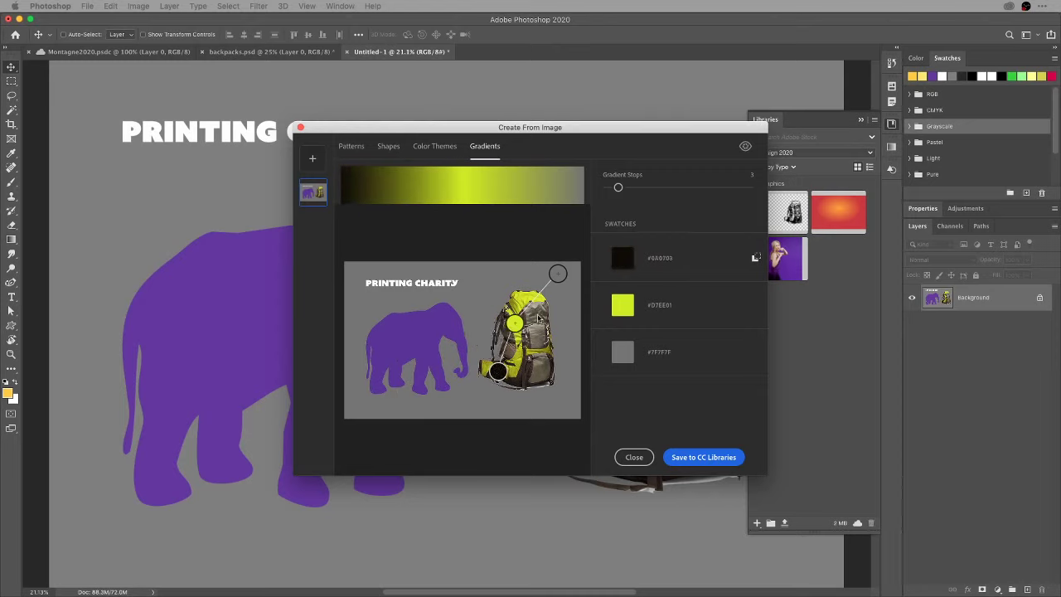
left_click_drag(558, 274, 537, 311)
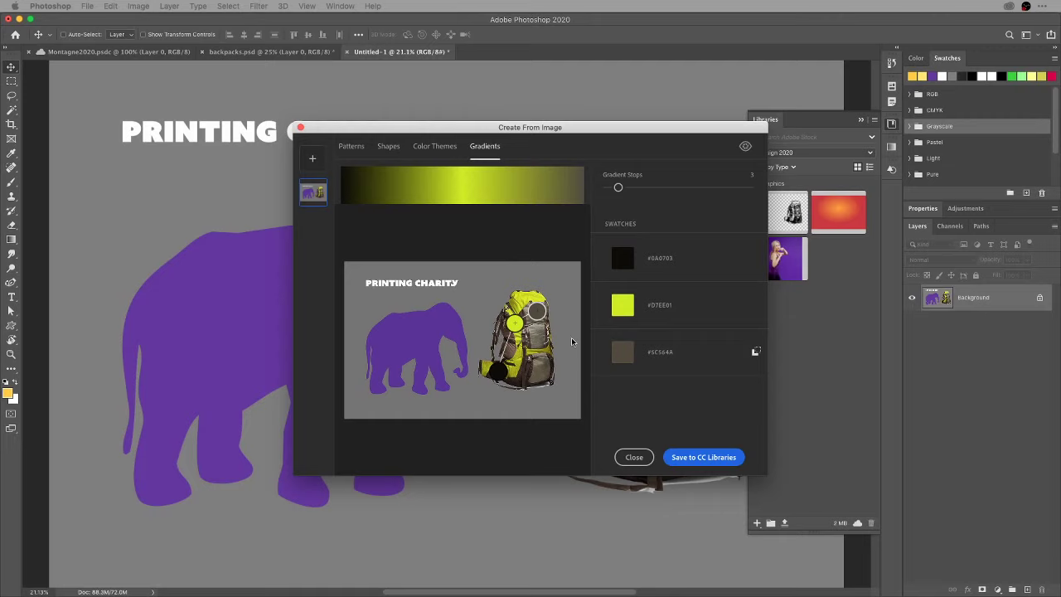
left_click(707, 457)
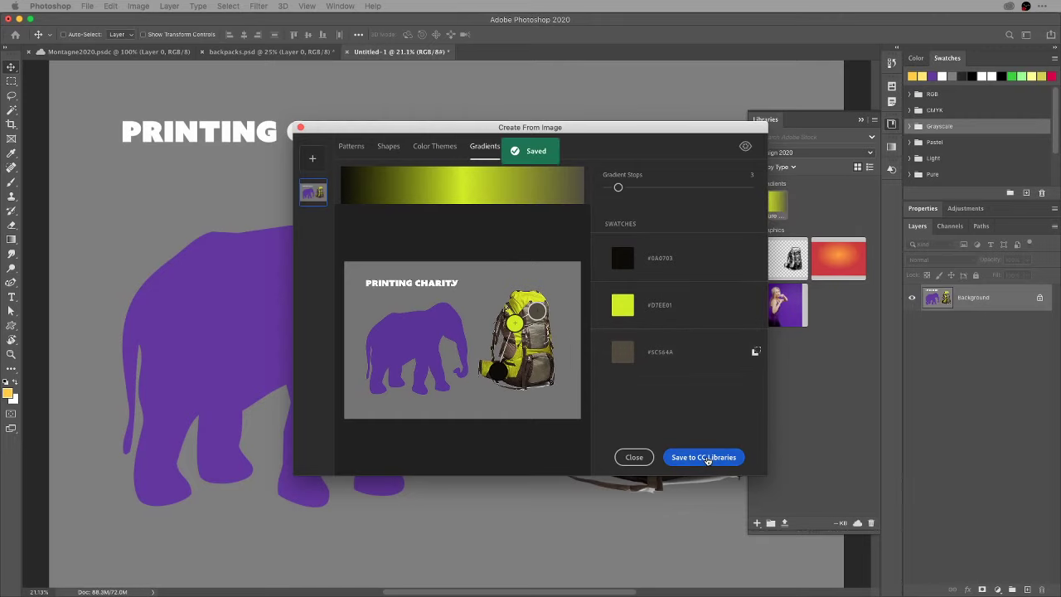
left_click(634, 457)
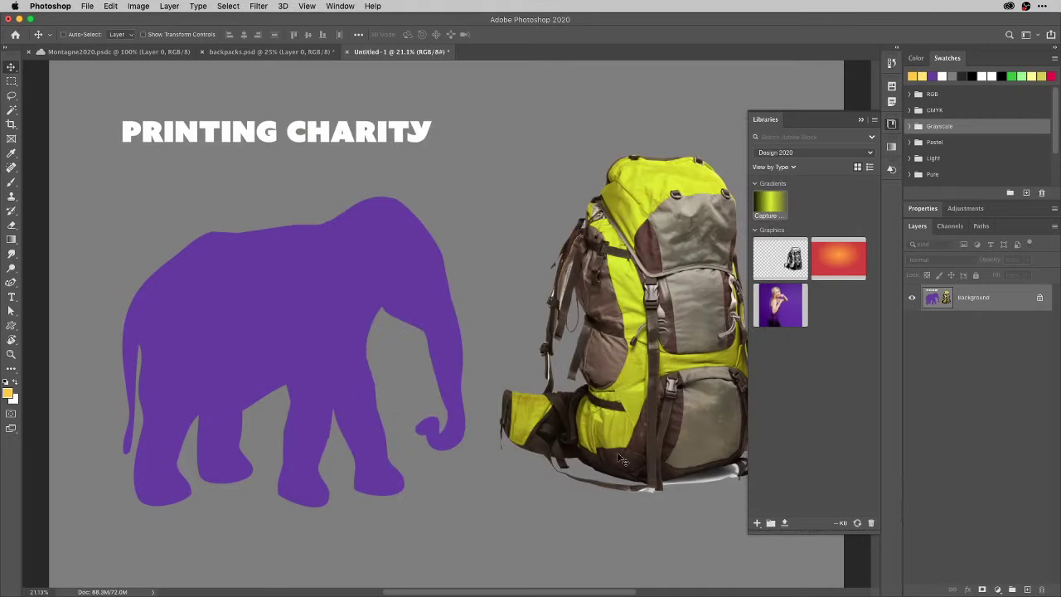
Rename the captured gradient to 'bkpk', try dragging it onto the background, and close Libraries.
double_click(768, 216)
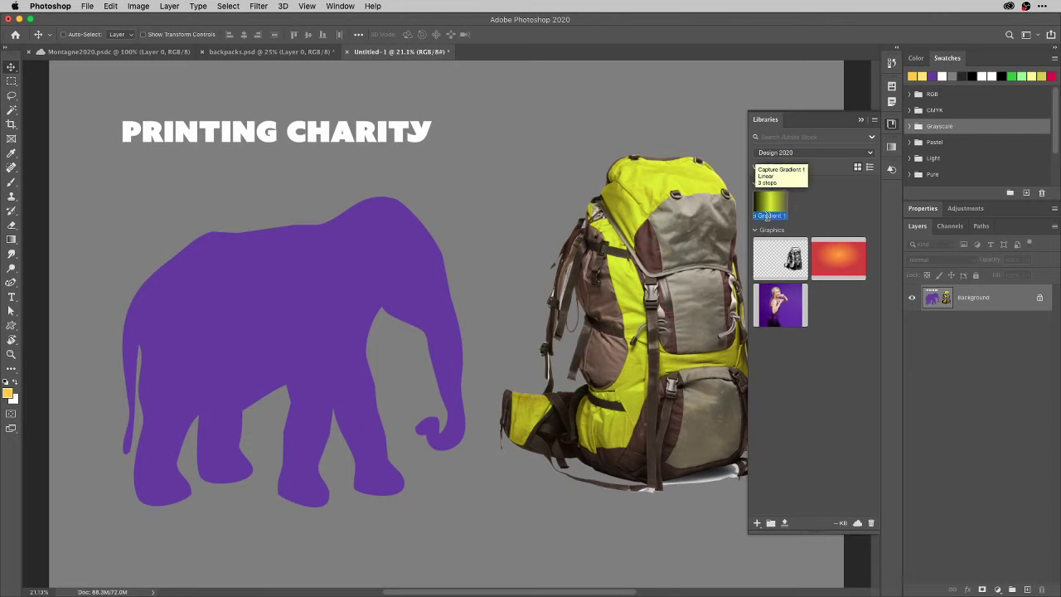
type("G")
type("kpk")
key("Return")
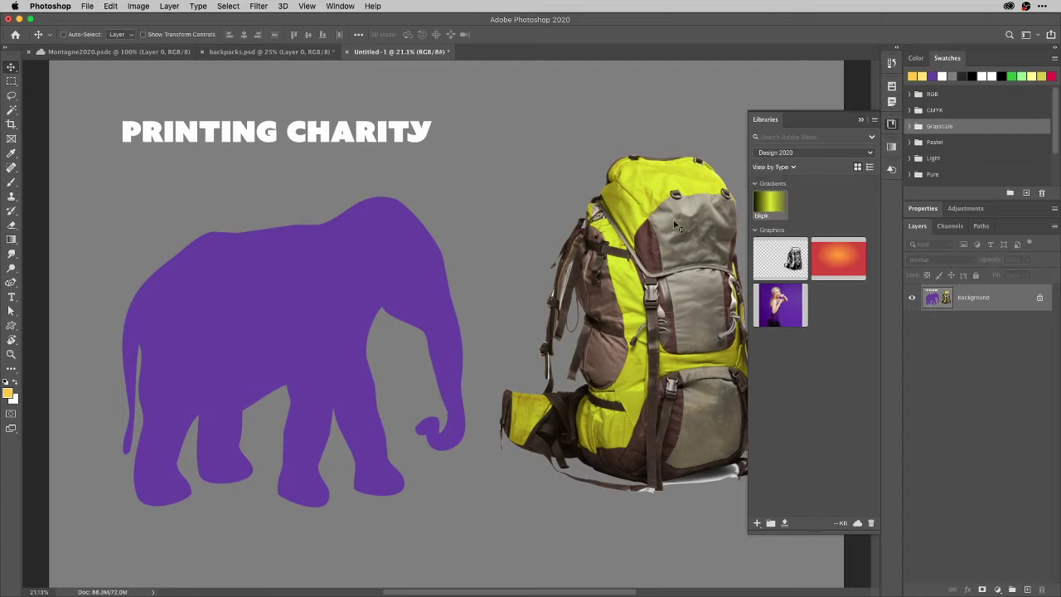
left_click_drag(757, 197, 935, 297)
left_click(891, 126)
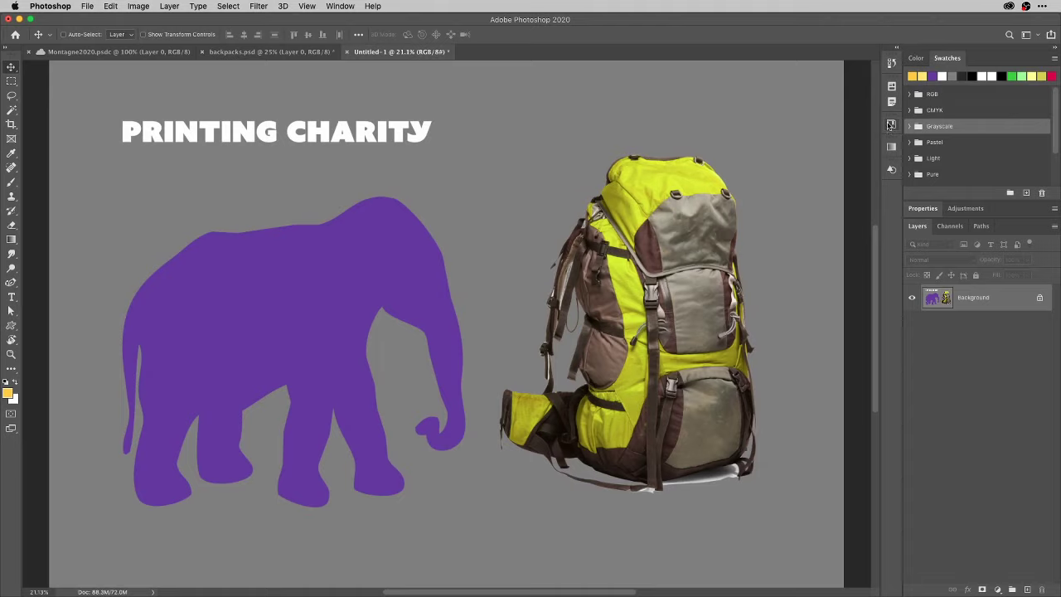
Expand Properties to show Untitled-1's 57.57 × 38.42 cm canvas settings, collapsing Swatches and Layers.
left_click(927, 209)
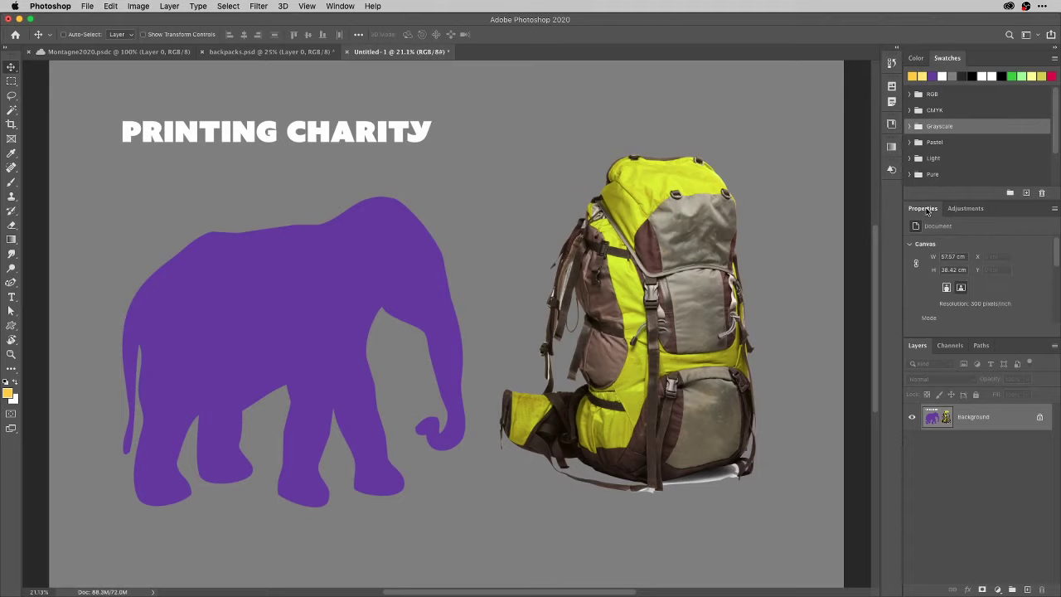
left_click(949, 59)
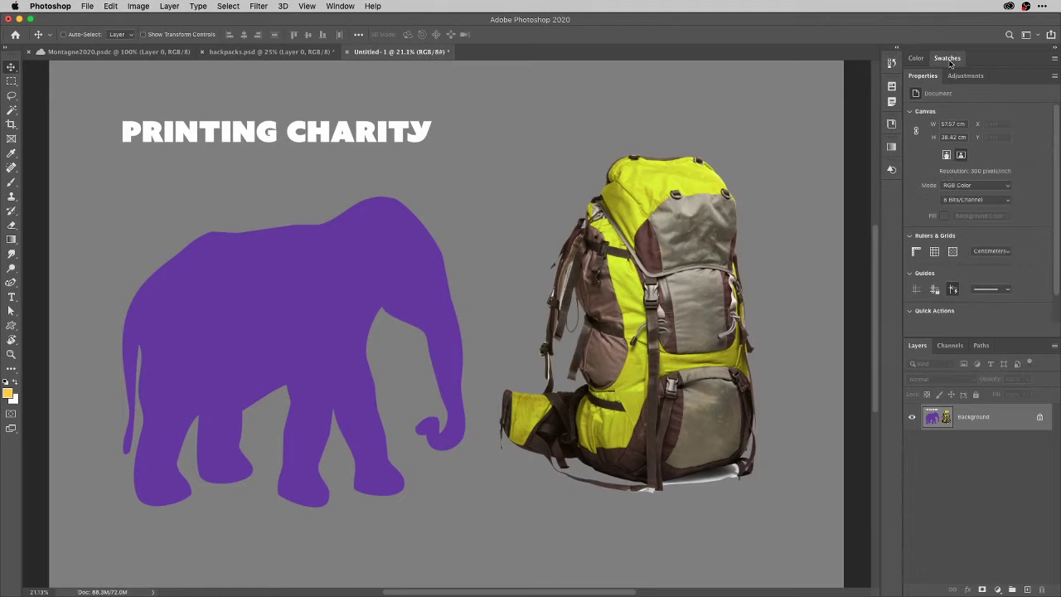
left_click(917, 354)
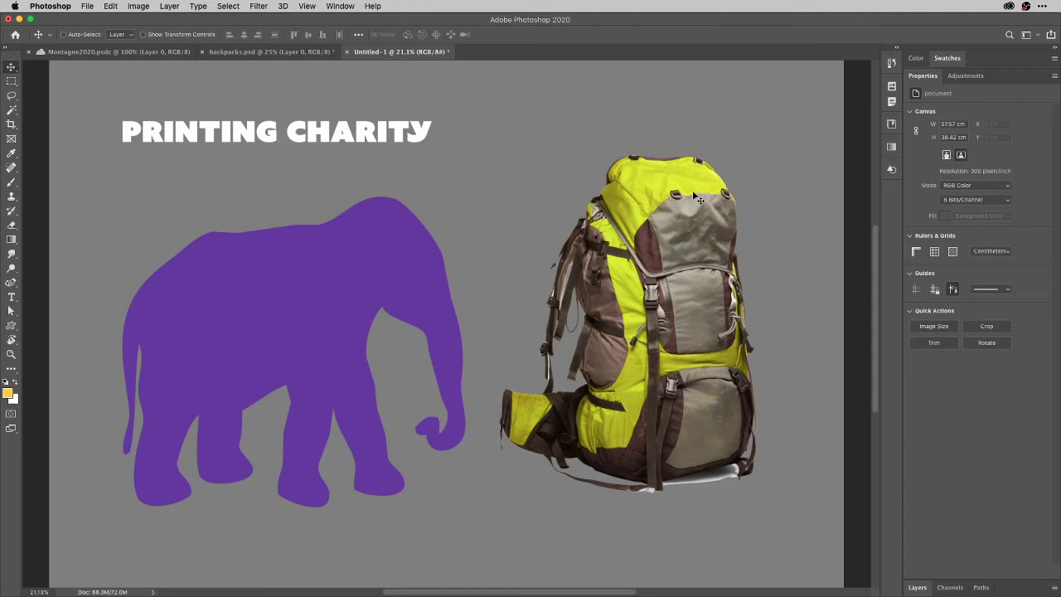
Add a yellow Azo Sans Uber 69 pt LOREM IPSUM text line and move it under PRINTING CHARITY.
key("t")
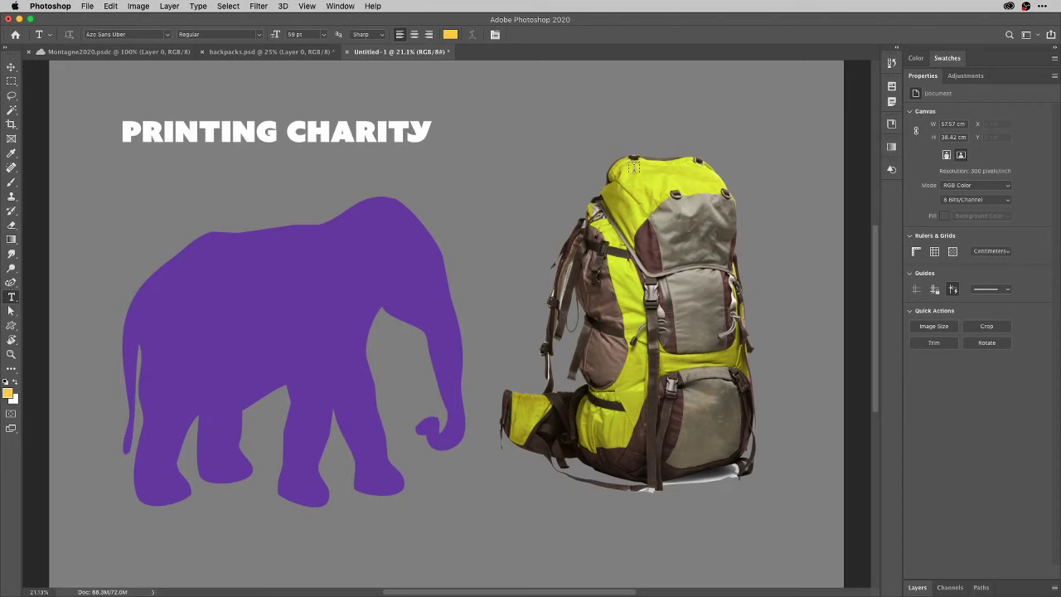
left_click(432, 160)
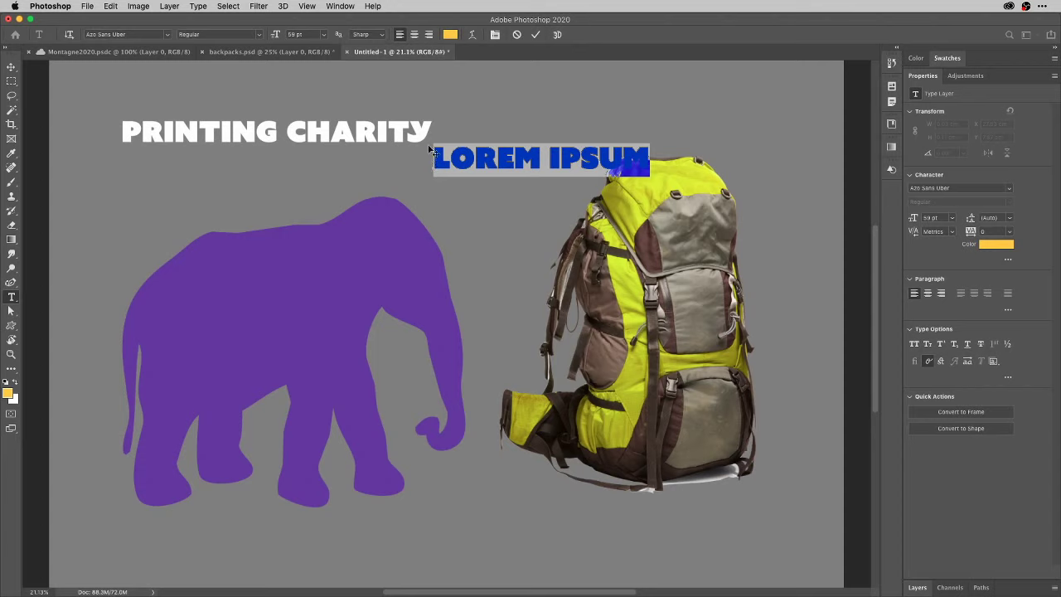
left_click(429, 149)
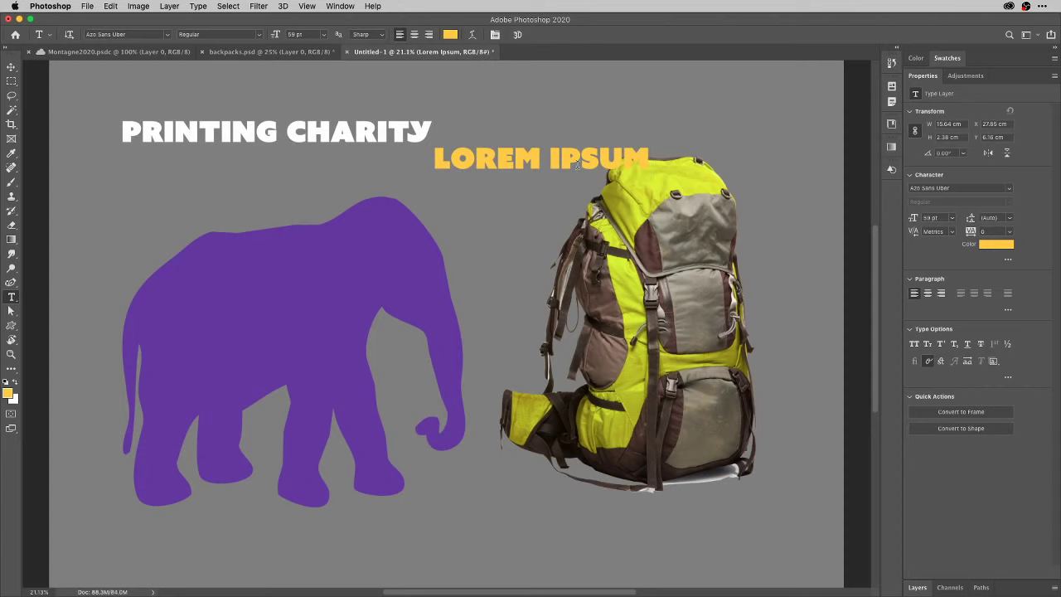
left_click(11, 70)
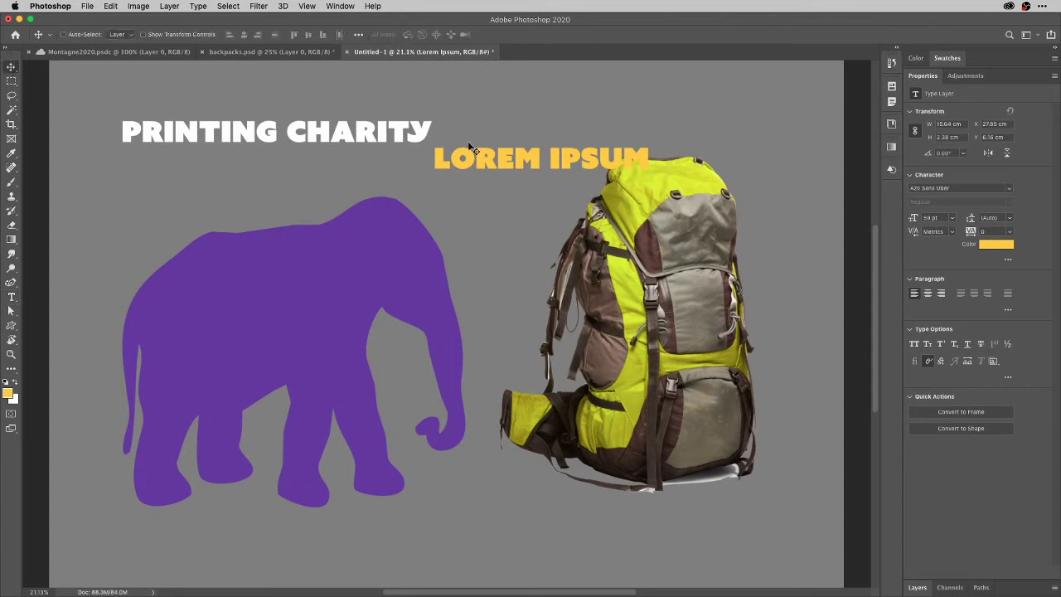
left_click_drag(505, 163, 458, 181)
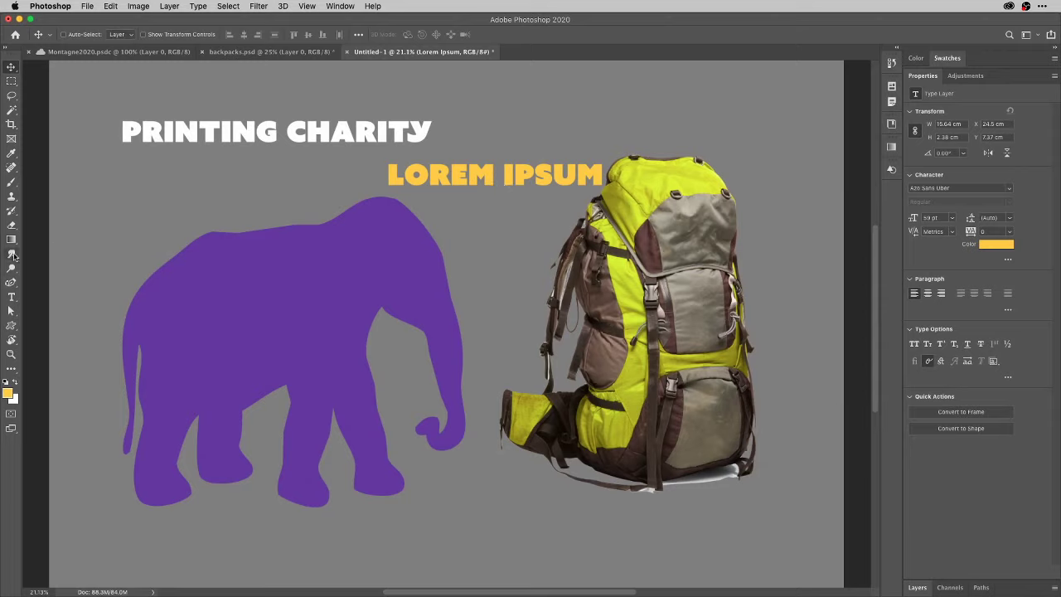
Draw a large red Sycamore Tree custom shape over the elephant and reopen the Layers list.
left_click(13, 329)
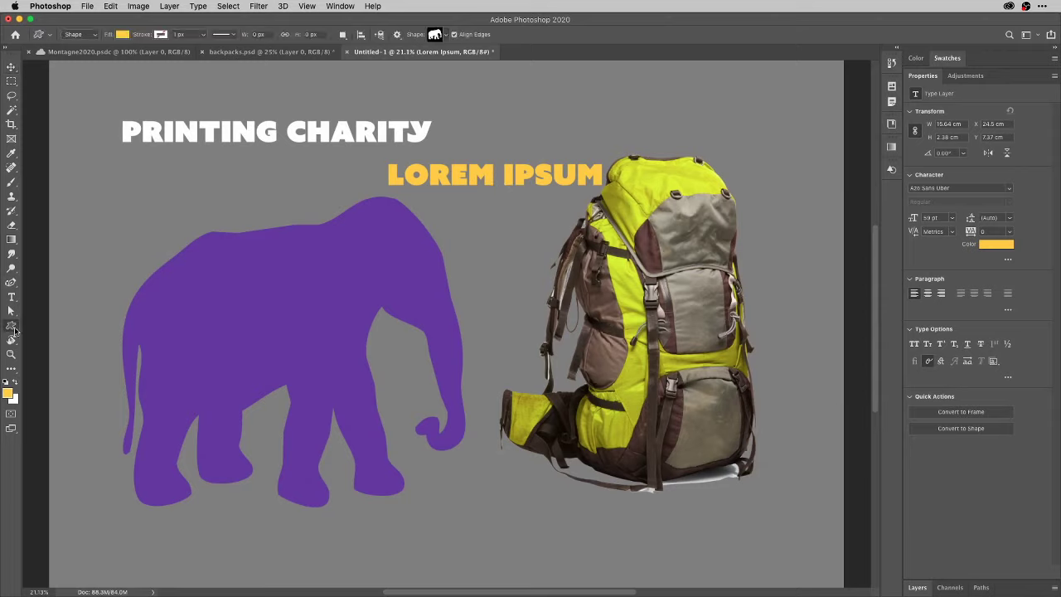
left_click(446, 35)
left_click(439, 107)
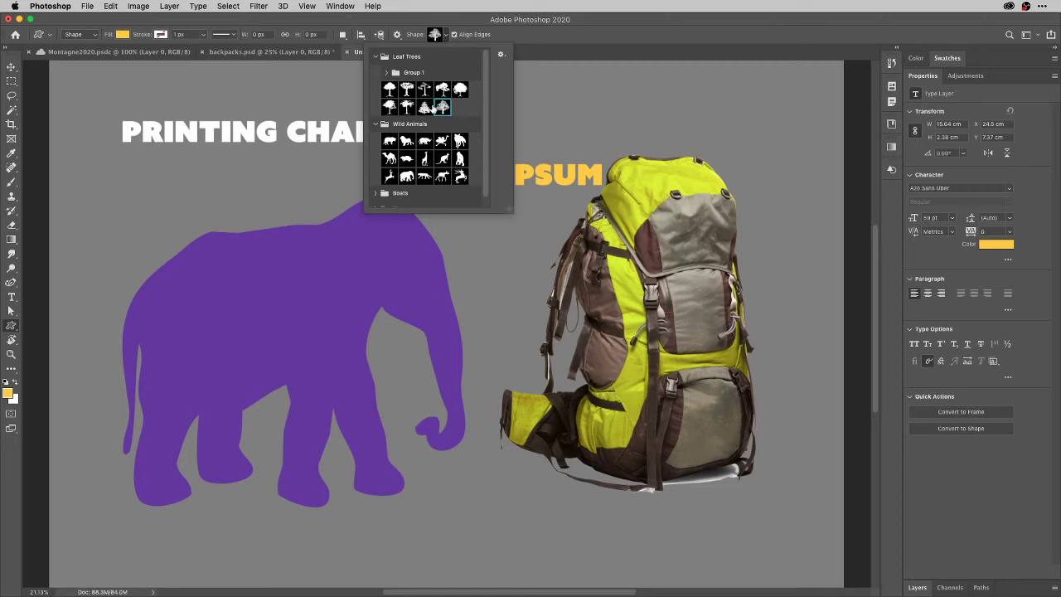
left_click(179, 177)
left_click_drag(179, 177, 449, 499)
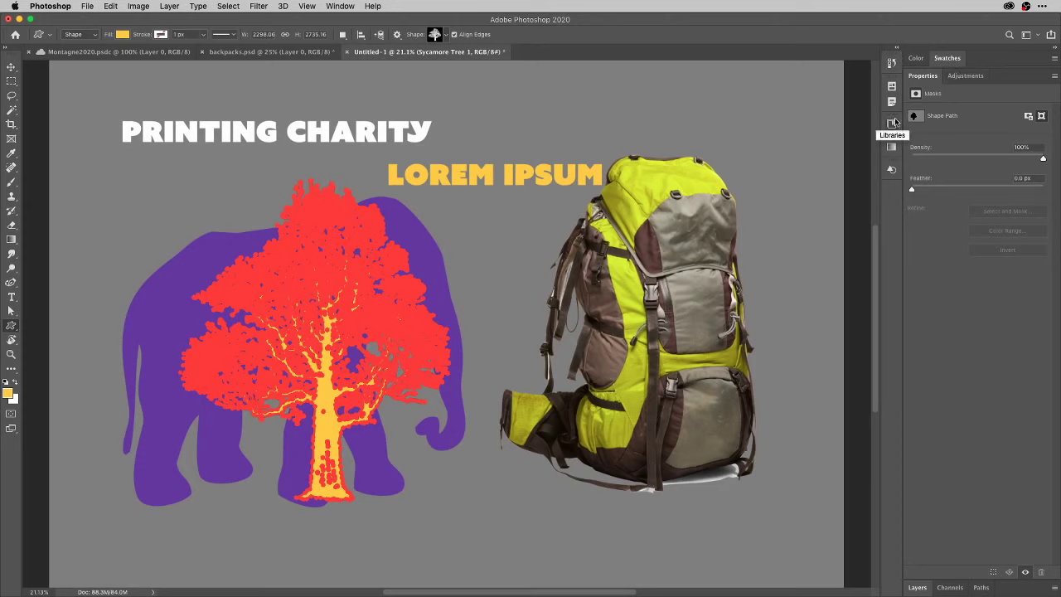
left_click(918, 588)
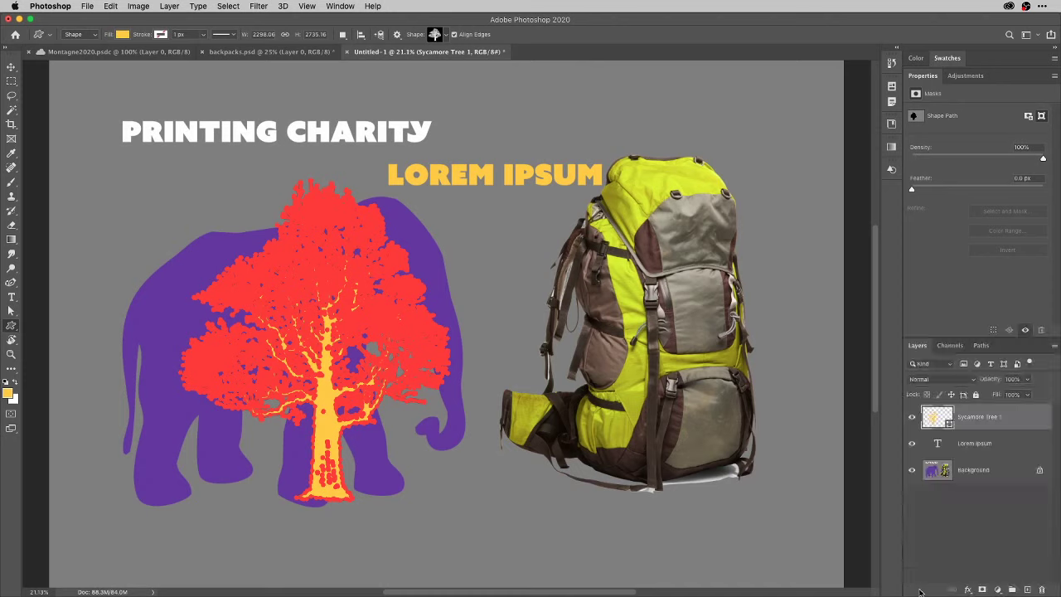
Rasterize the Sycamore Tree 1 layer, then collapse Layers and toggle the extra Align and Distribute options.
right_click(1022, 417)
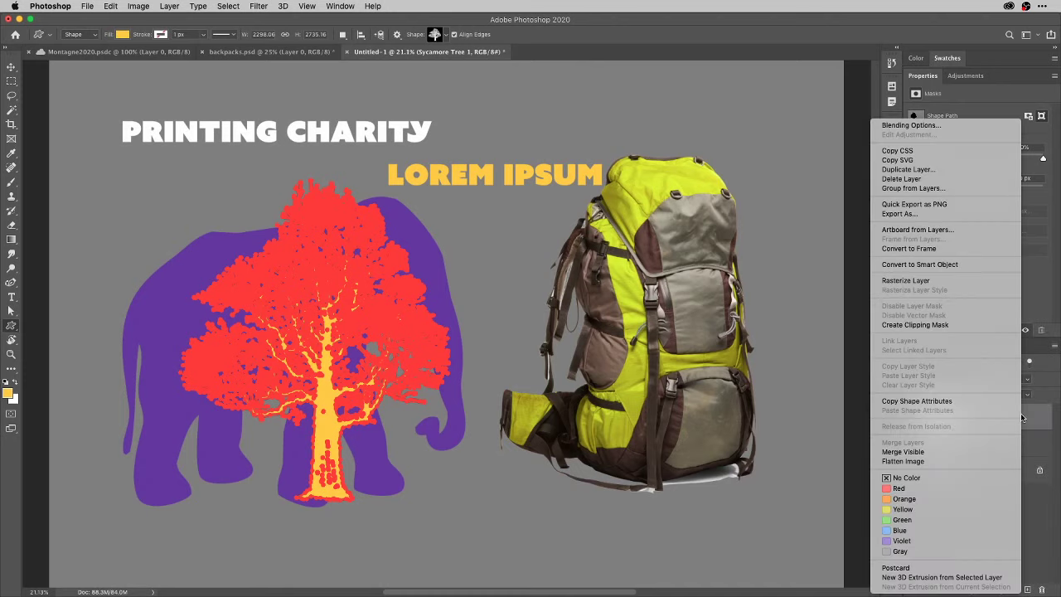
left_click(930, 282)
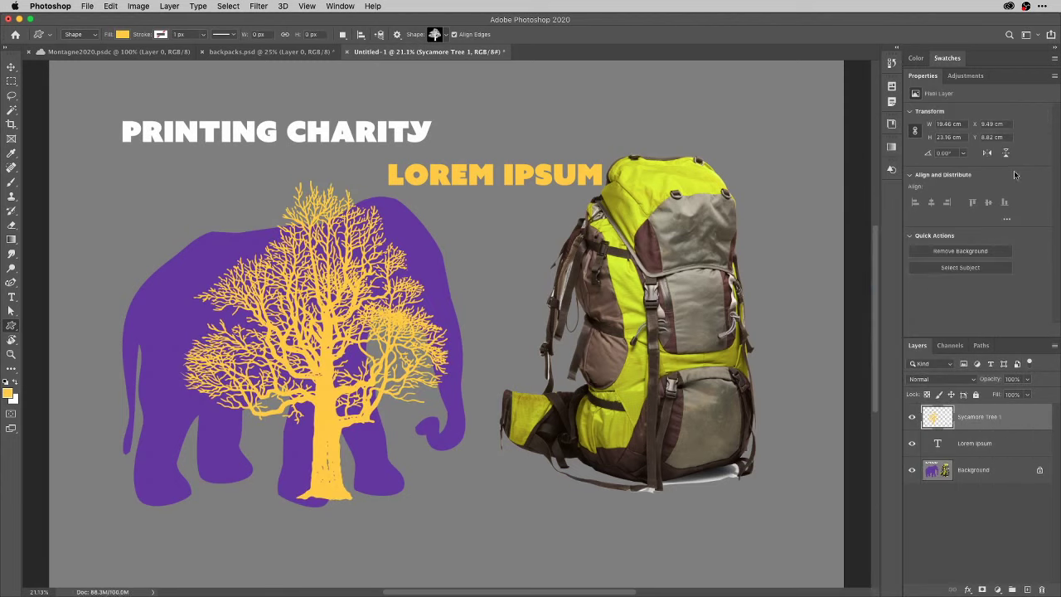
double_click(919, 346)
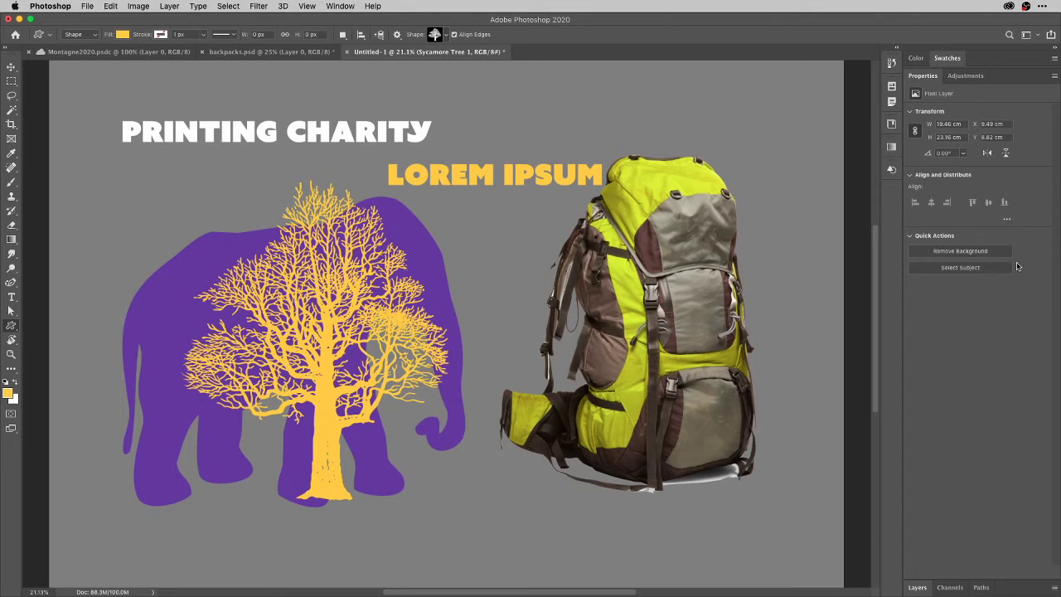
left_click(1007, 220)
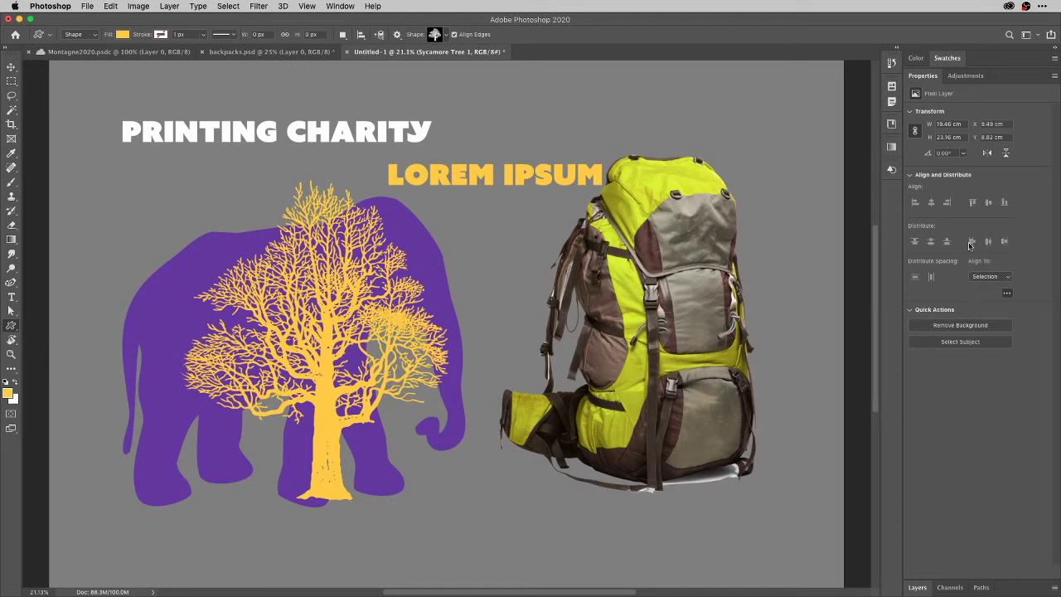
left_click(1007, 295)
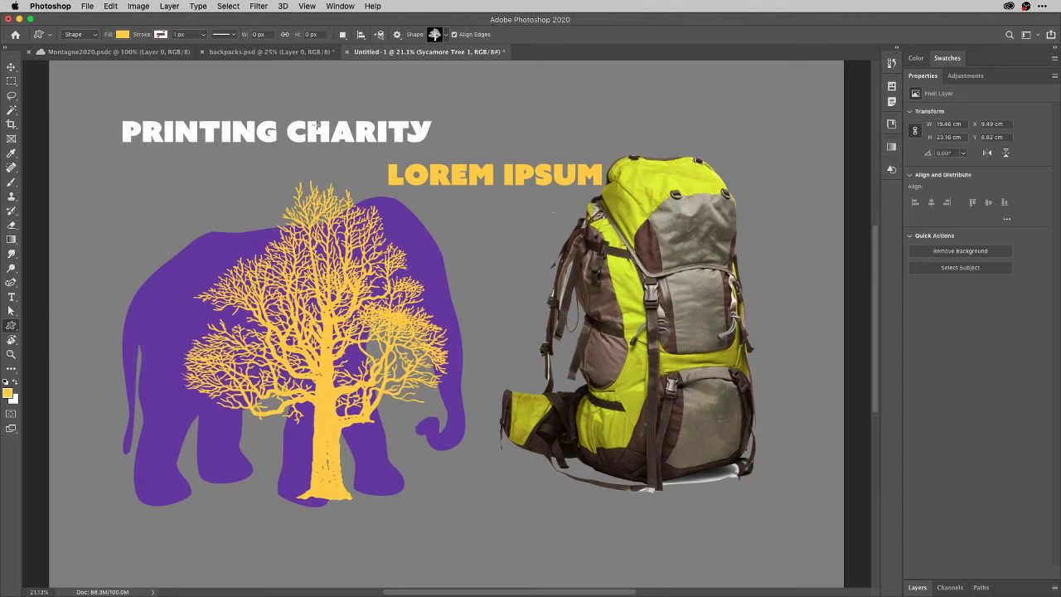
Fill the layer with grey sampled from the canvas, then reset colours to default black and white.
key("i")
left_click(579, 116)
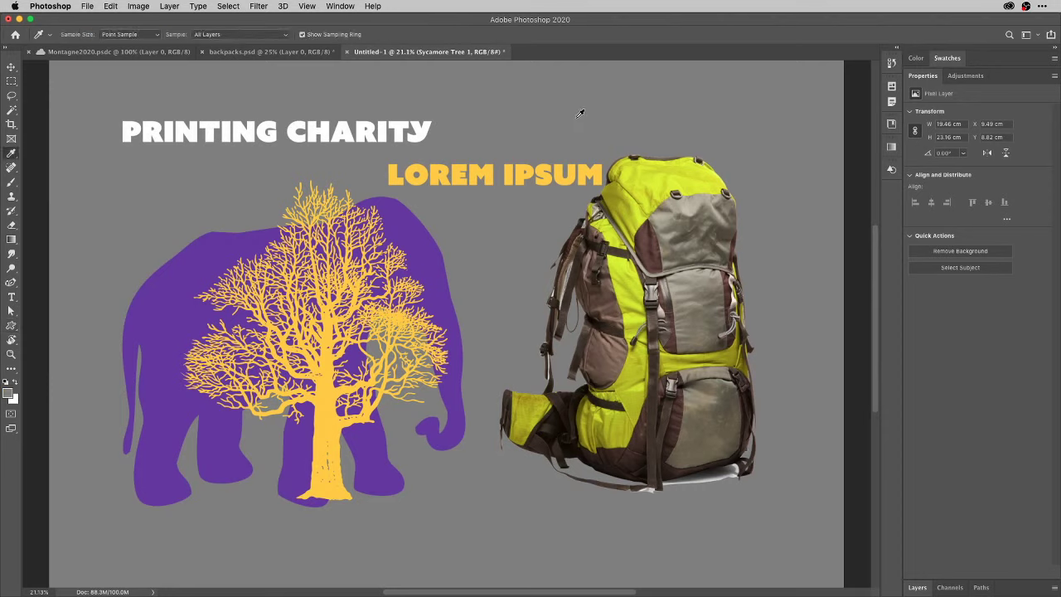
key("alt+BackSpace")
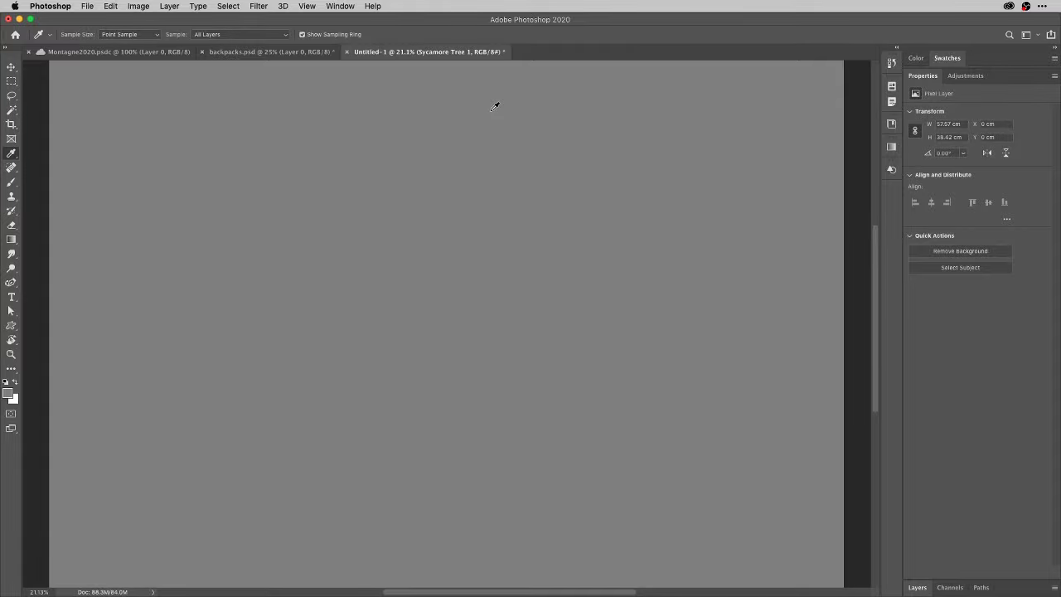
key("d")
key("t")
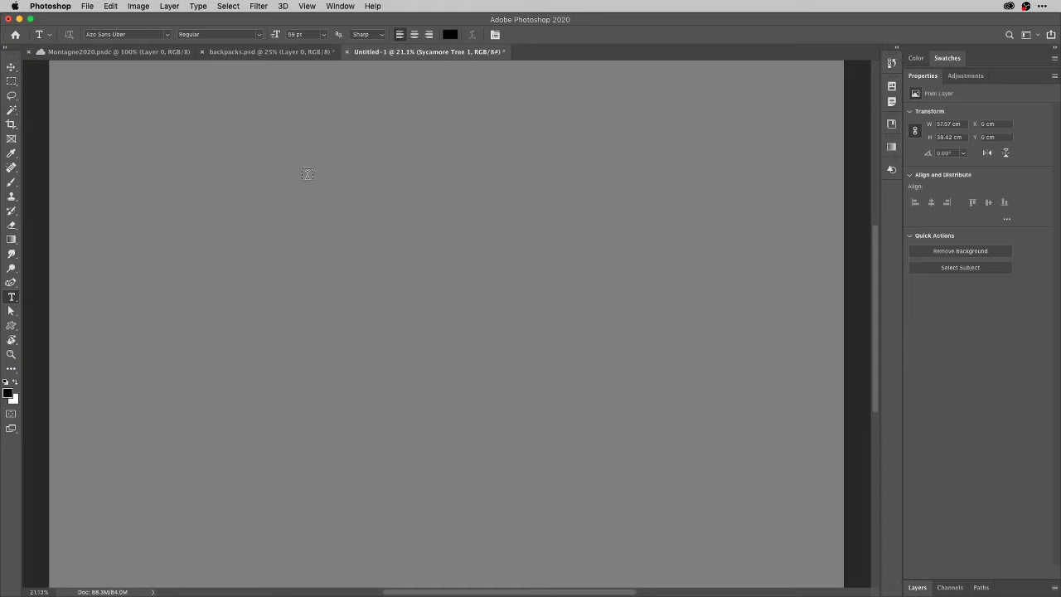
Type the author's social media handle, enlarge it from 59 to 106 pt, and position it across the top.
left_click(308, 174)
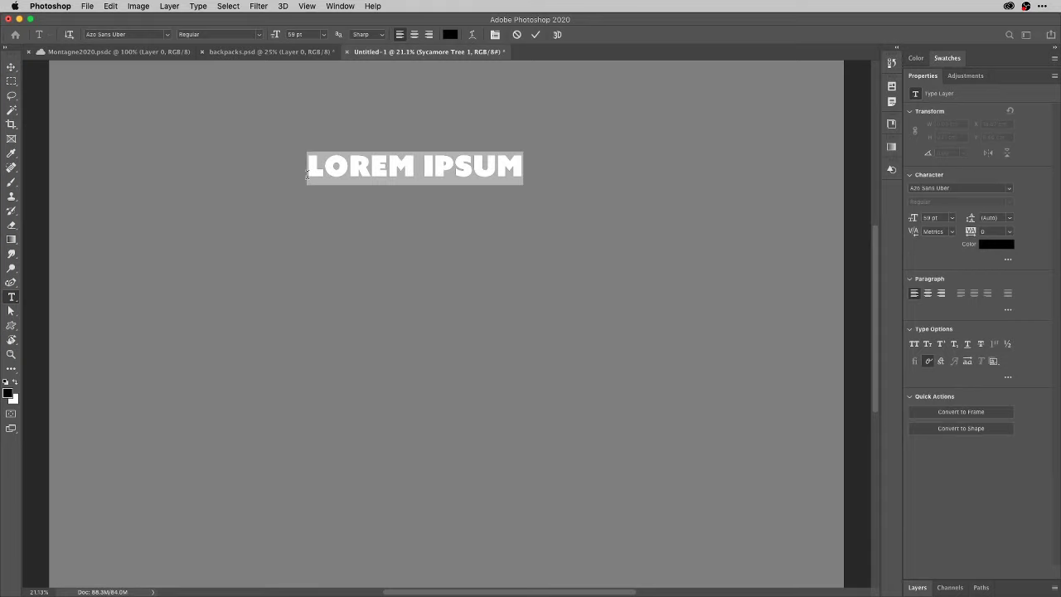
type("@TO")
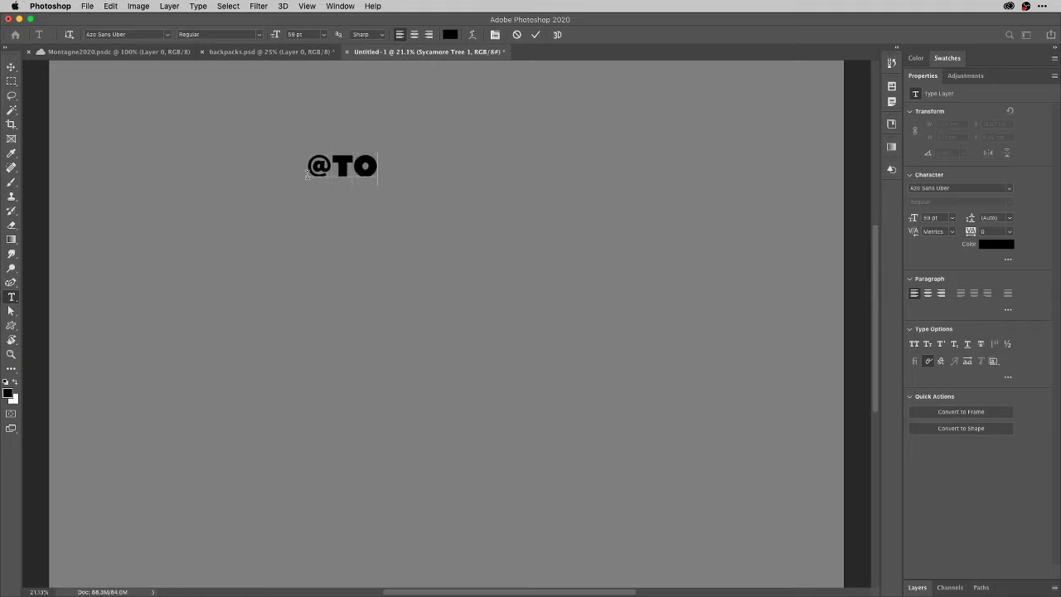
type("NYHARMER")
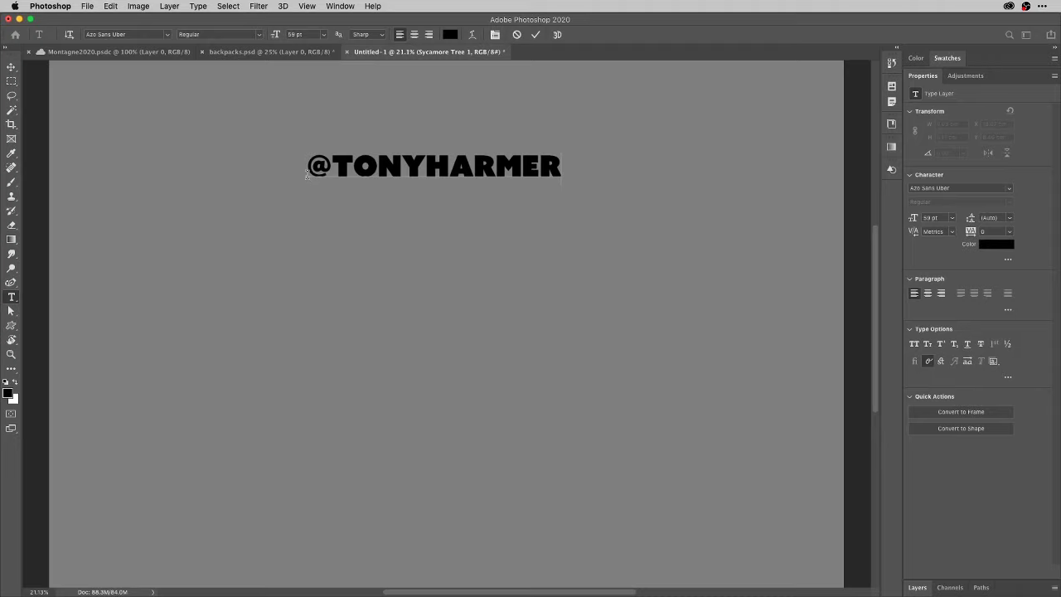
key("super+a")
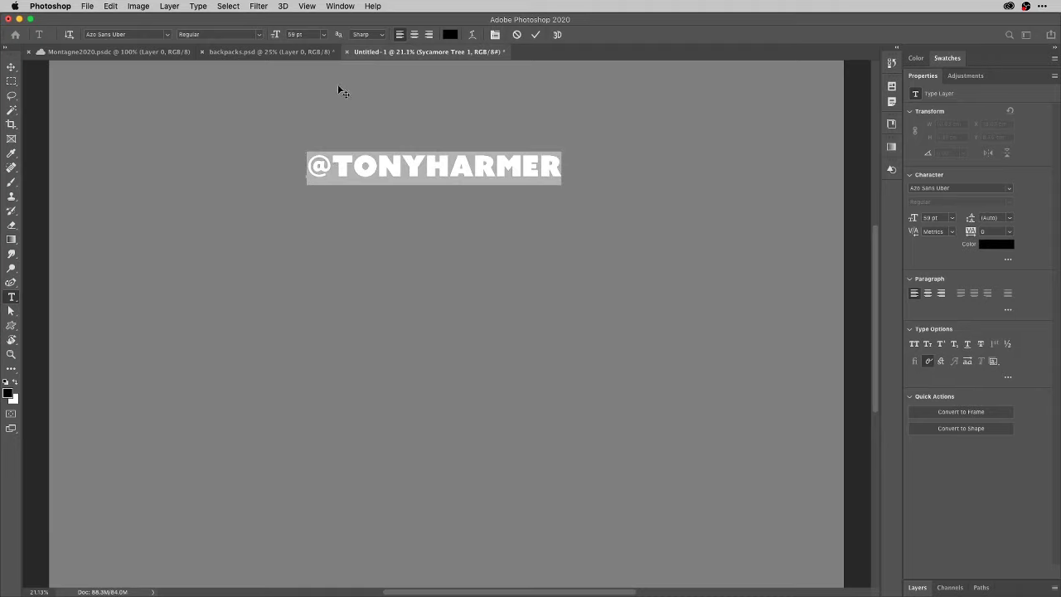
left_click_drag(338, 84, 334, 72)
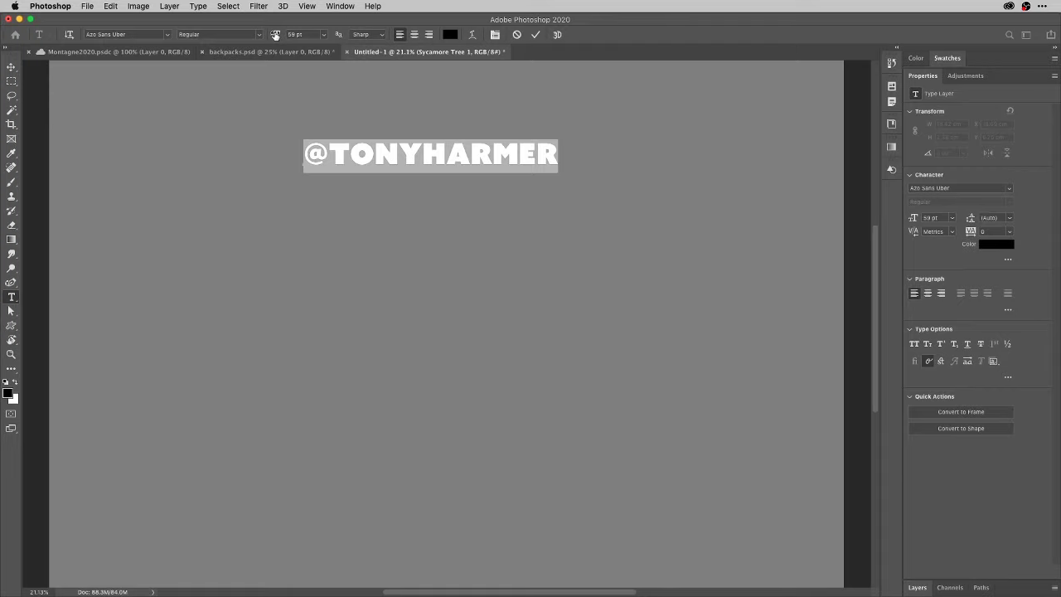
left_click_drag(275, 34, 301, 35)
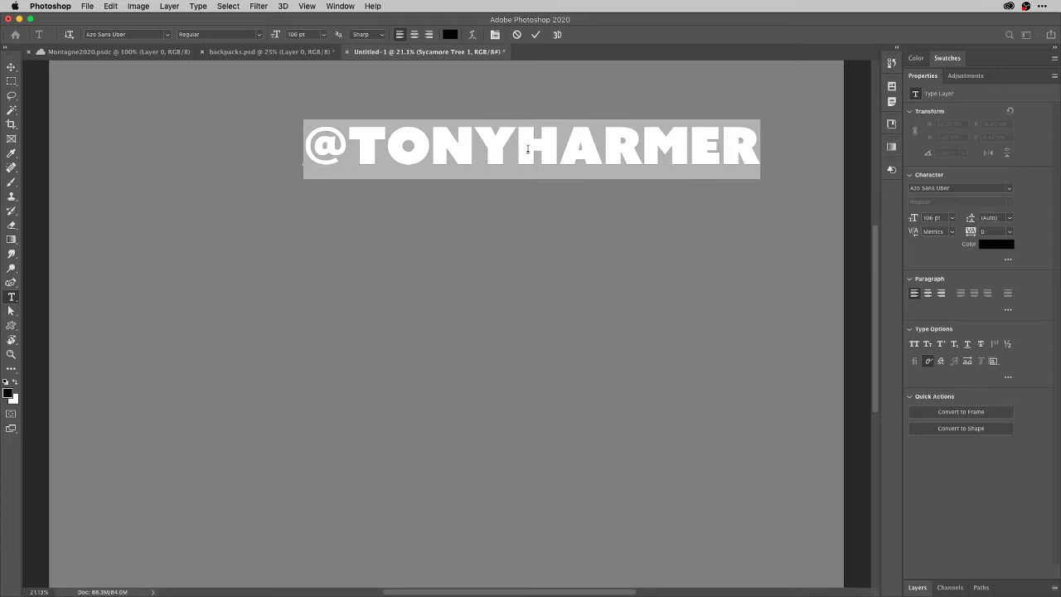
left_click_drag(542, 149, 456, 201)
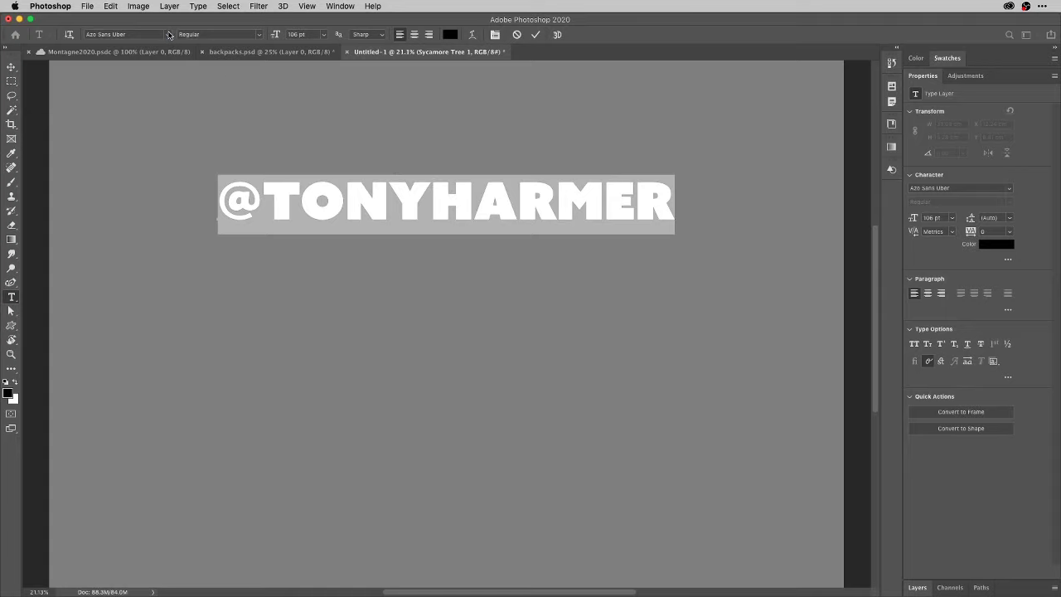
Scroll through the font family list to look for a new typeface for the handle.
left_click(169, 35)
left_click(169, 35)
left_click(169, 35)
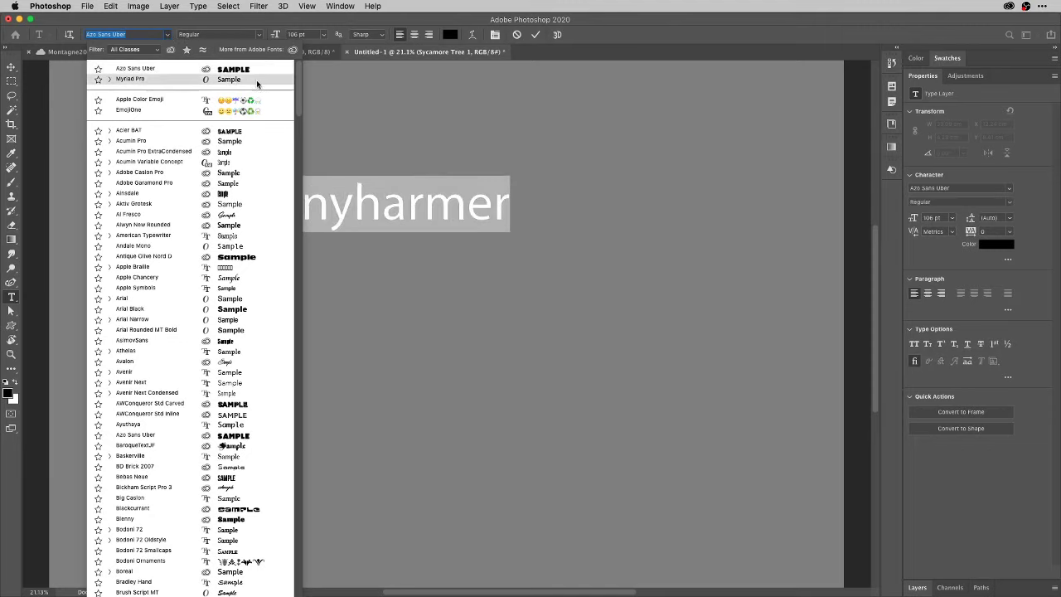
scroll(296, 99, "down", 20)
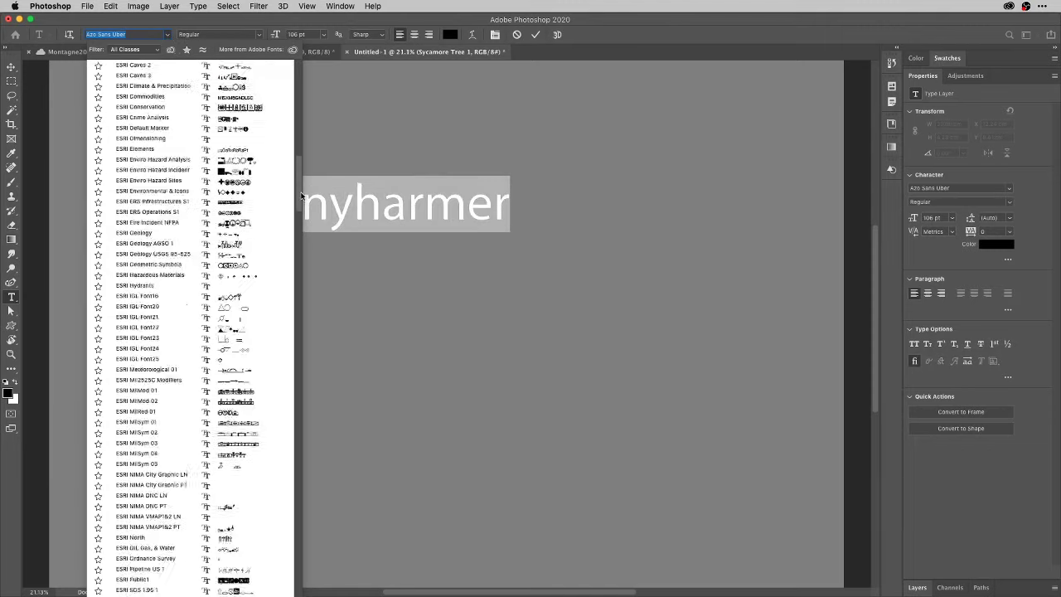
scroll(304, 451, "down", 3)
scroll(303, 451, "up", 20)
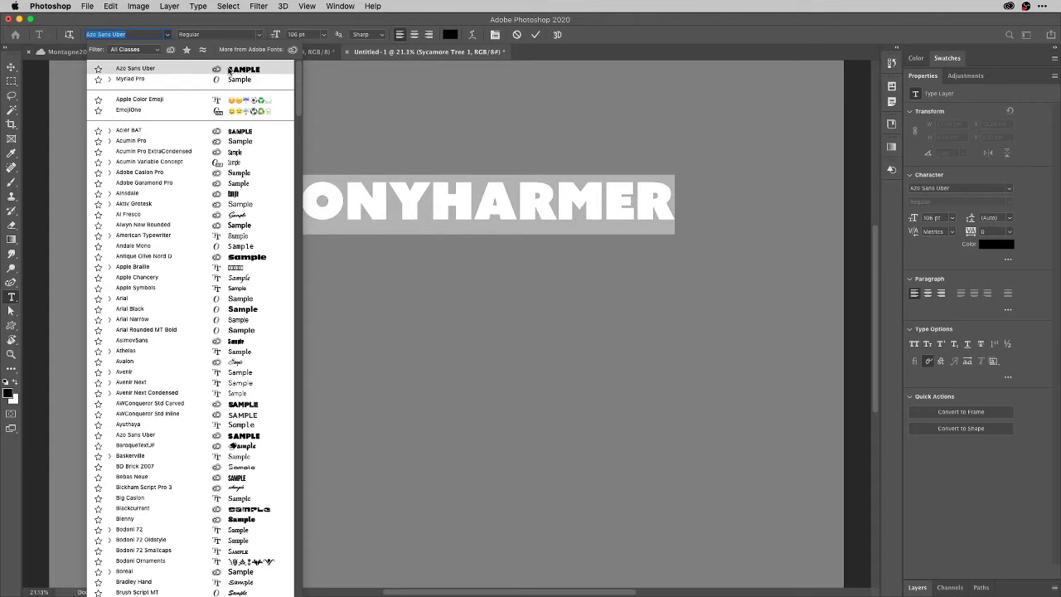
Change the handle from Azo Sans Uber to Mashine Rounded Extrabold using Show Similar Fonts.
left_click(203, 51)
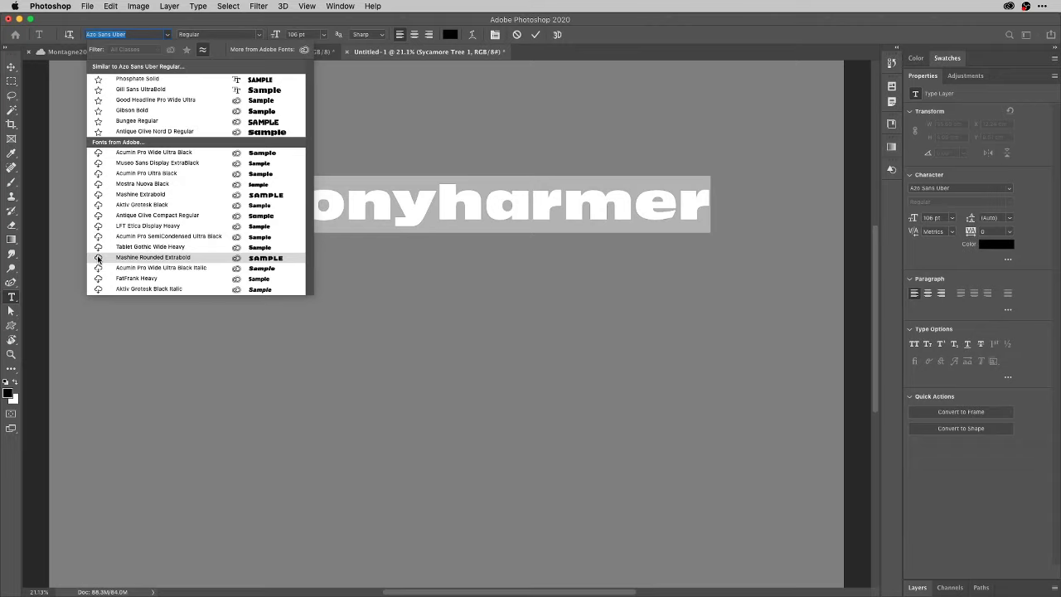
left_click(97, 258)
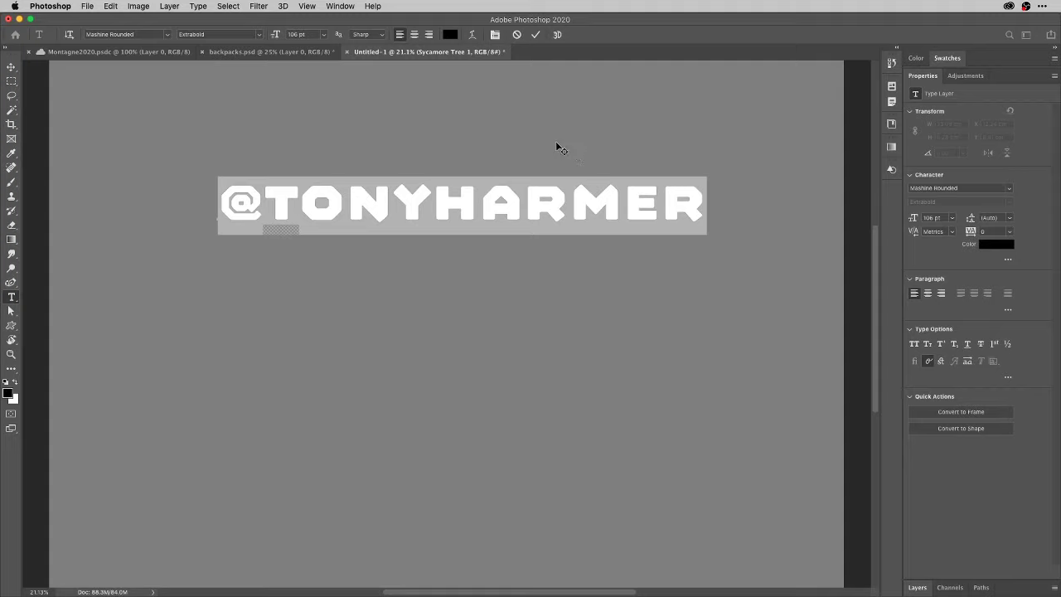
Close Untitled-1 and backpacks.psd without saving, discarding the uncommitted type edits.
key("super+w")
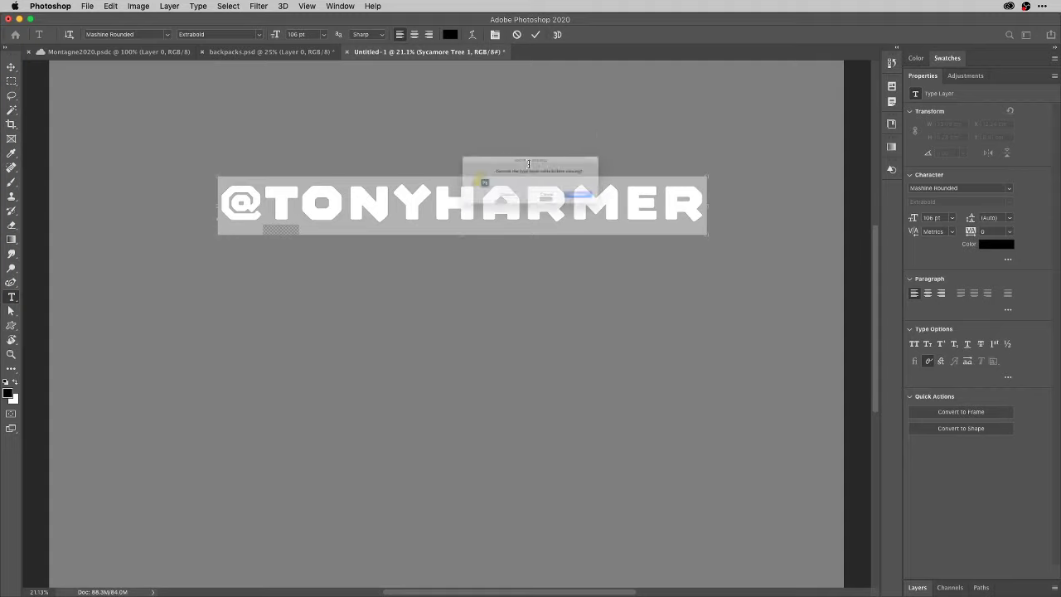
left_click(494, 205)
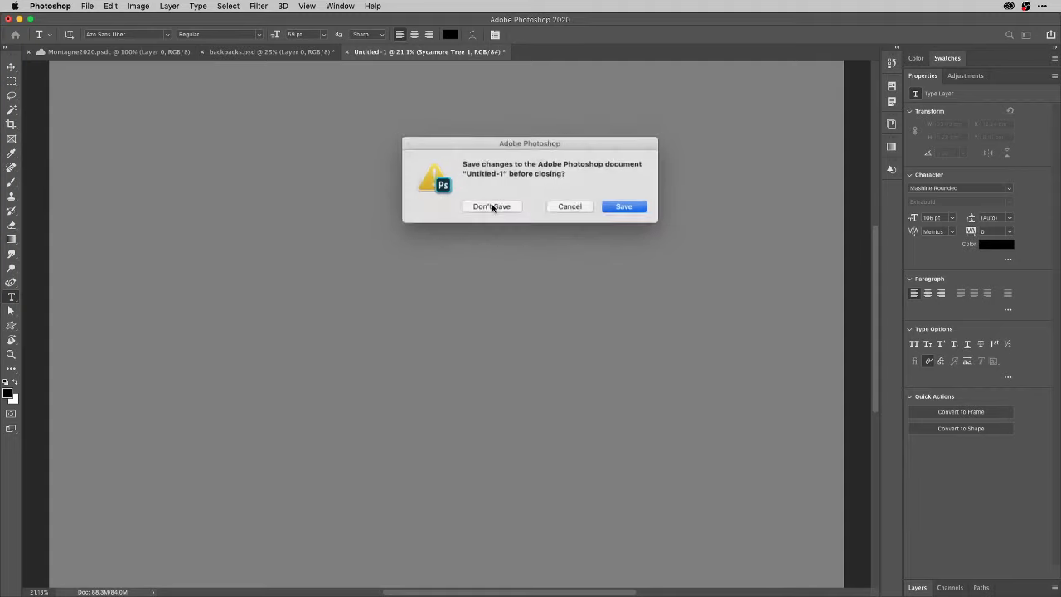
left_click(495, 210)
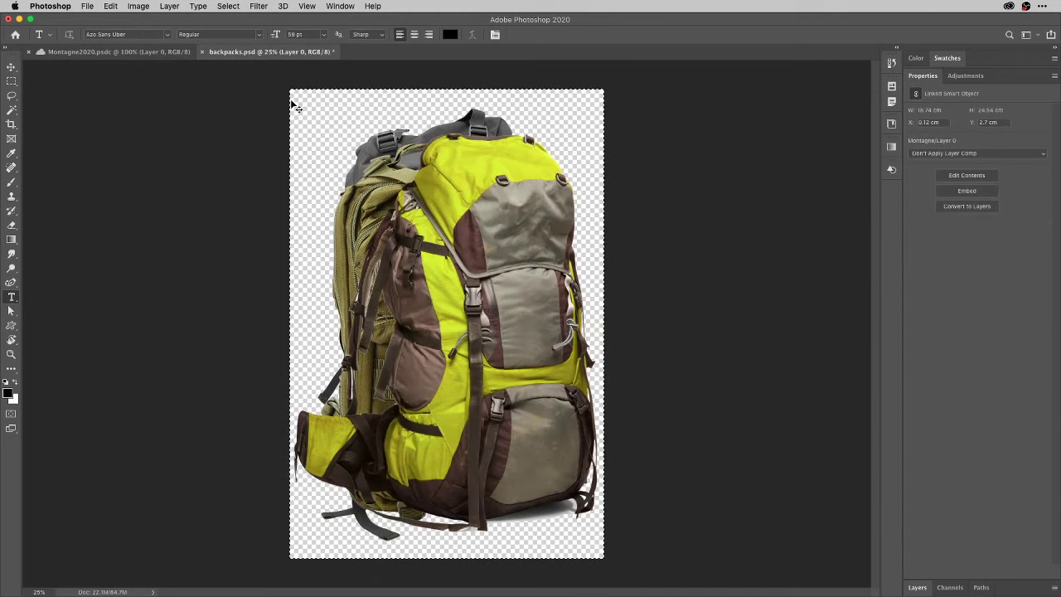
key("super+w")
key("super+d")
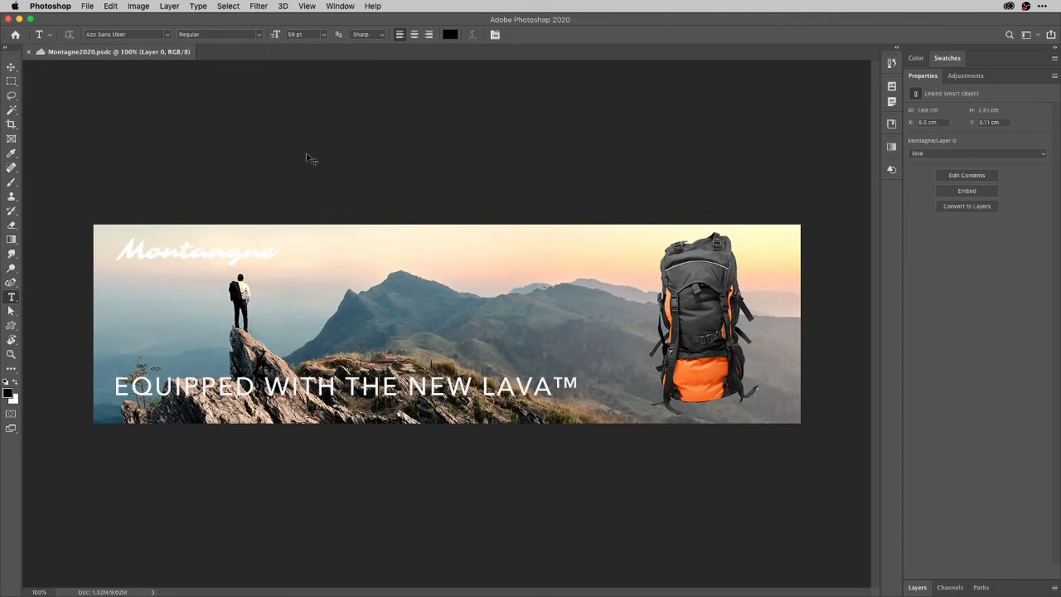
Zoom in on the Montagne2020 banner, expand the Layers list, and leave Layer 0's name unchanged.
key("super+plus")
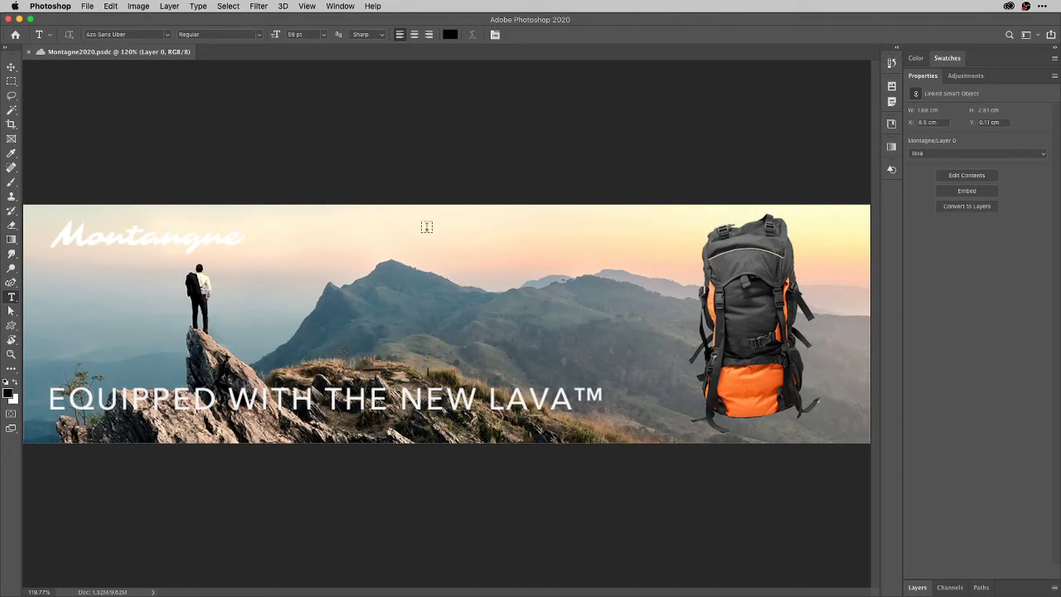
left_click(918, 587)
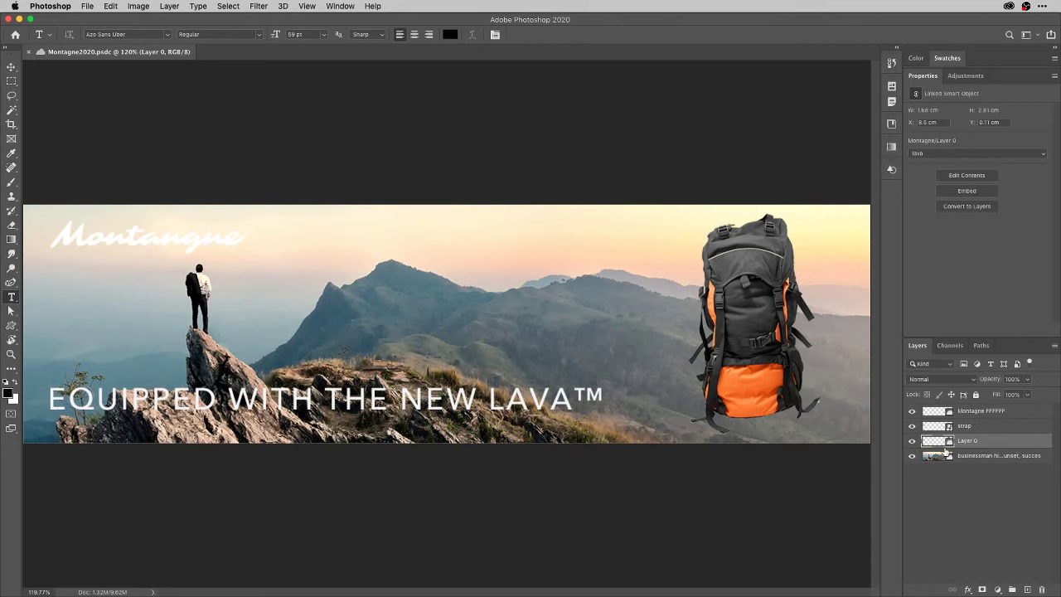
double_click(970, 442)
key("Return")
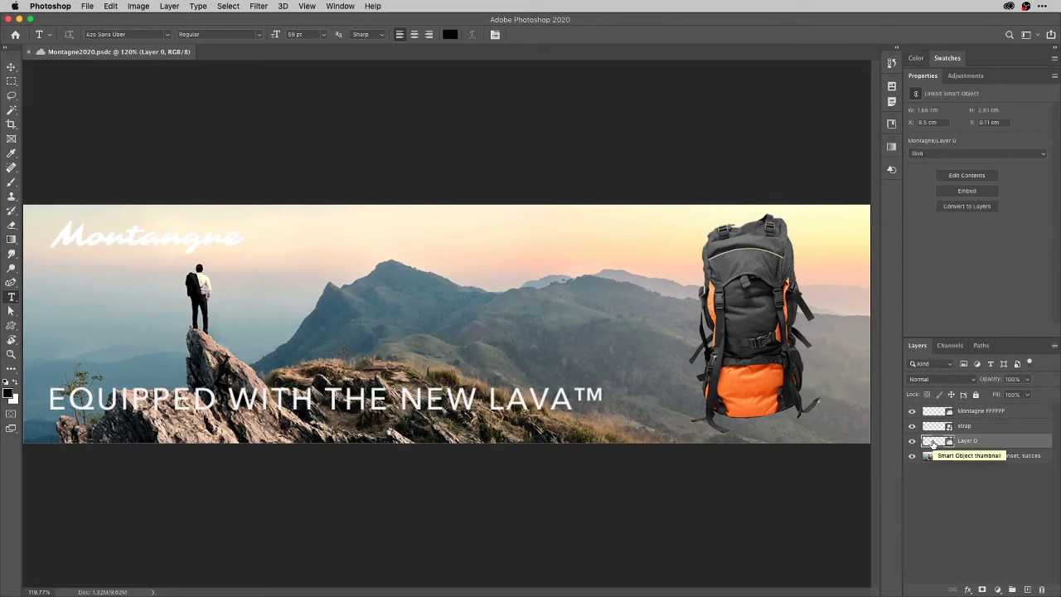
Open Layer 0's smart object, apply the route, lava and hike comps, then close Layer0.psd unsaved.
double_click(950, 441)
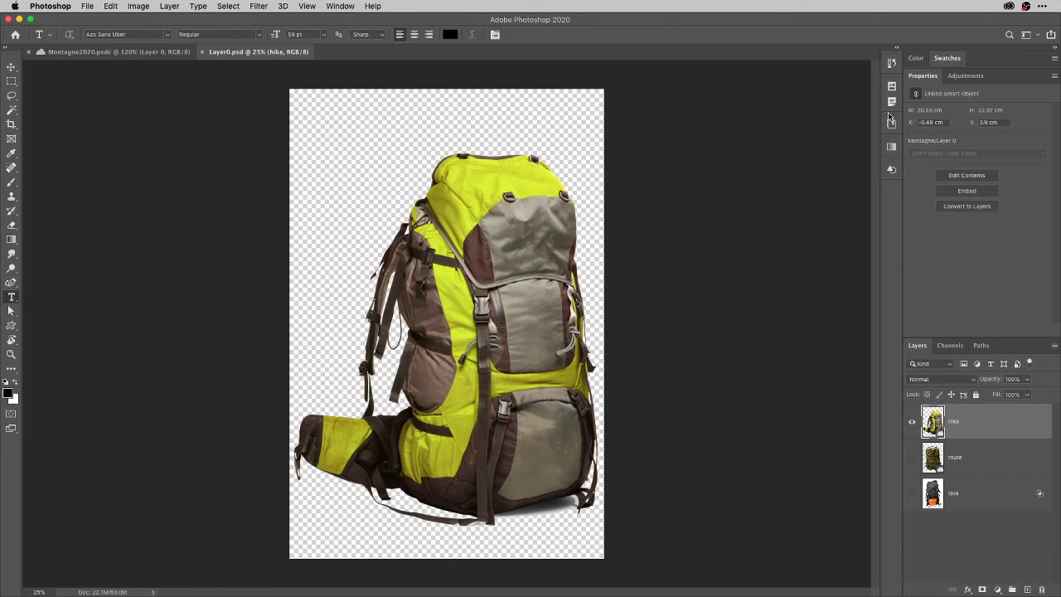
left_click(892, 88)
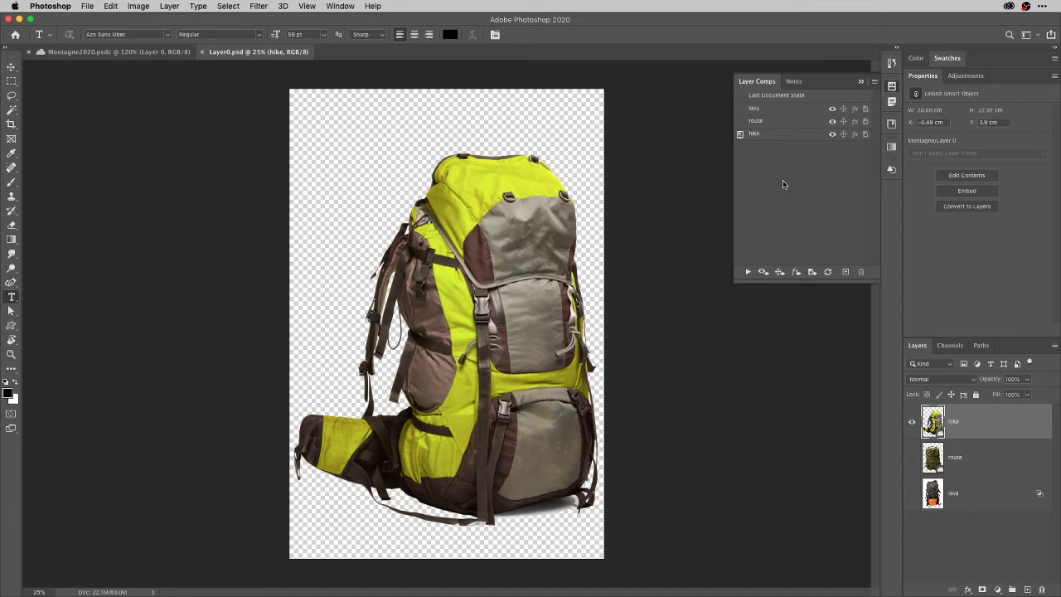
left_click(740, 122)
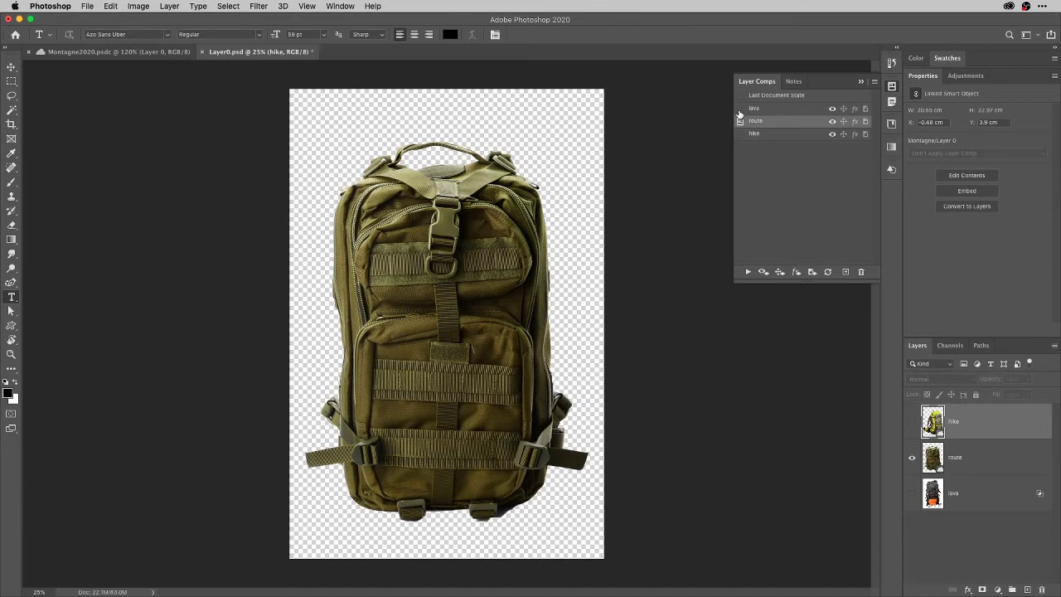
left_click(739, 109)
left_click(740, 123)
left_click(740, 135)
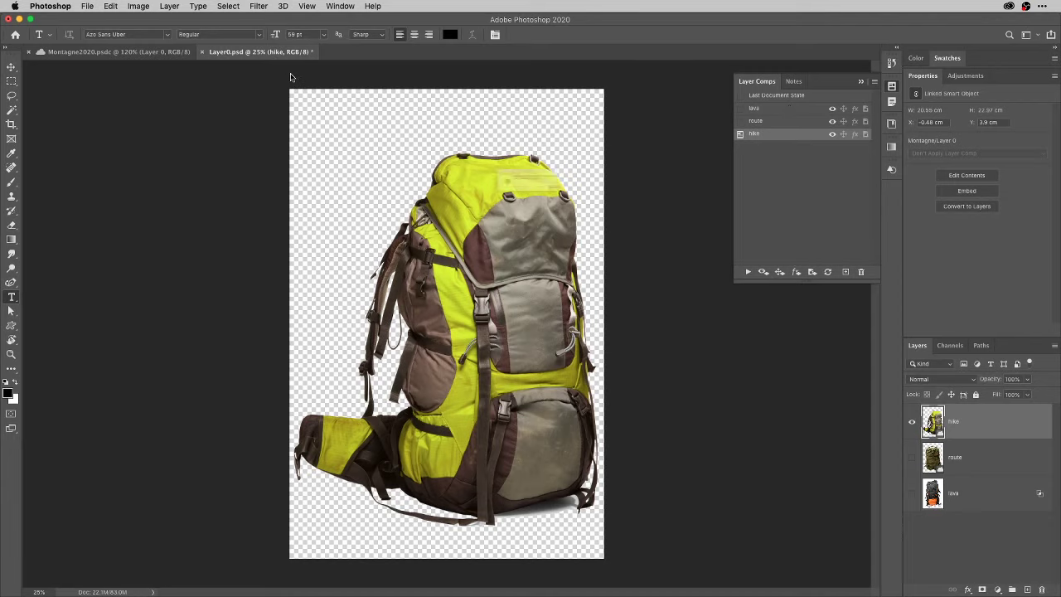
key("super+w")
left_click(493, 205)
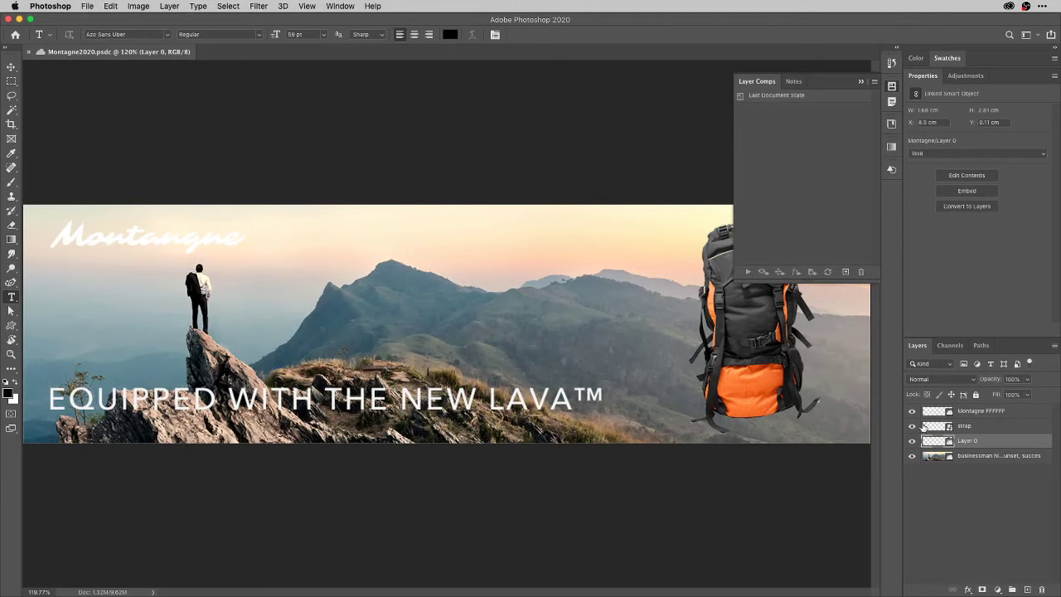
Inside the strap smart object, preview the hike, lava and route strap comps, then close it without saving.
double_click(935, 426)
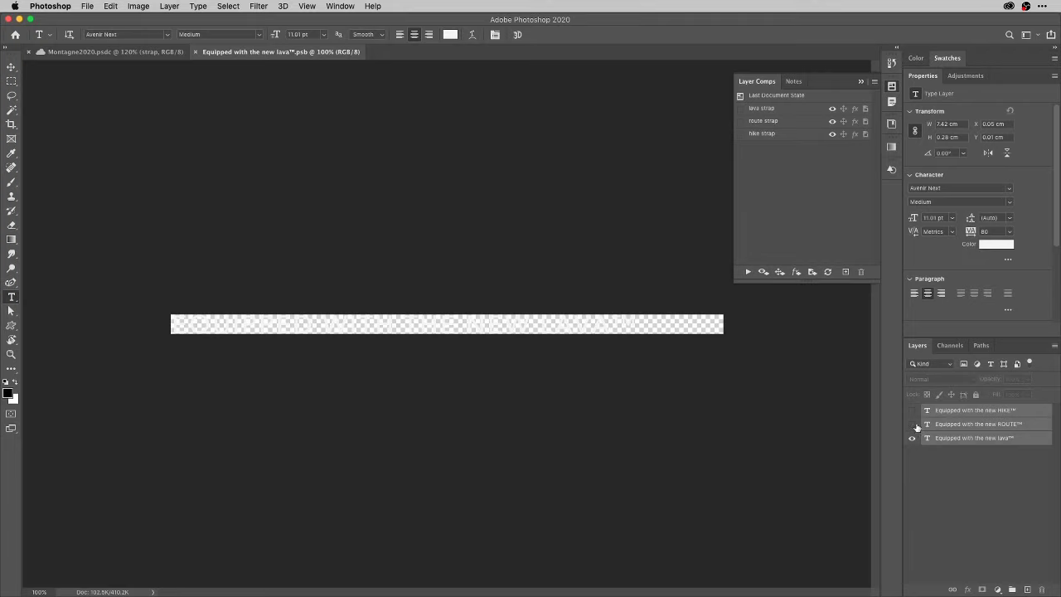
left_click(912, 425)
left_click(741, 135)
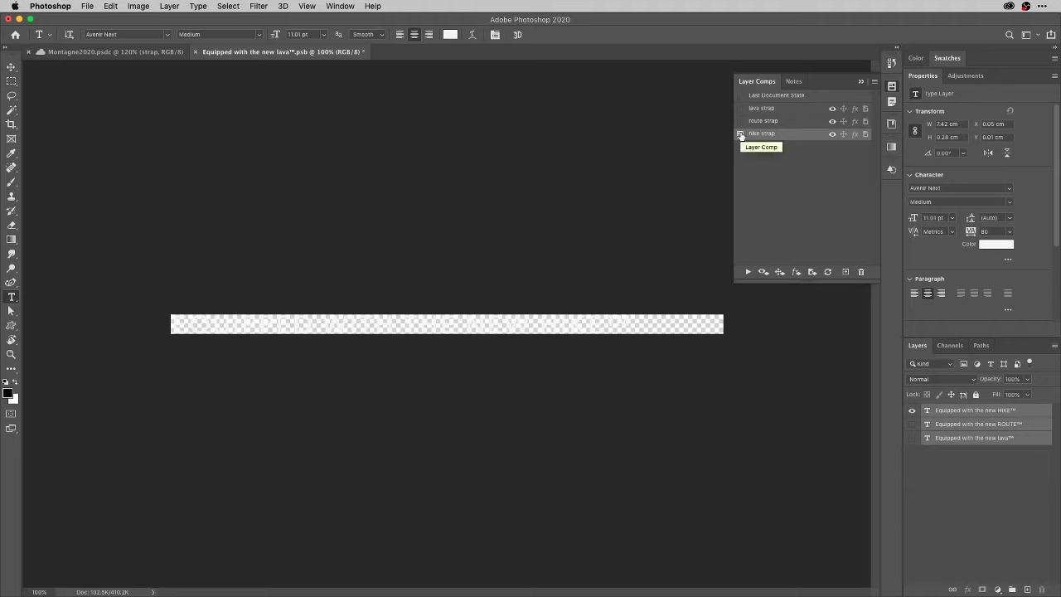
left_click(741, 121)
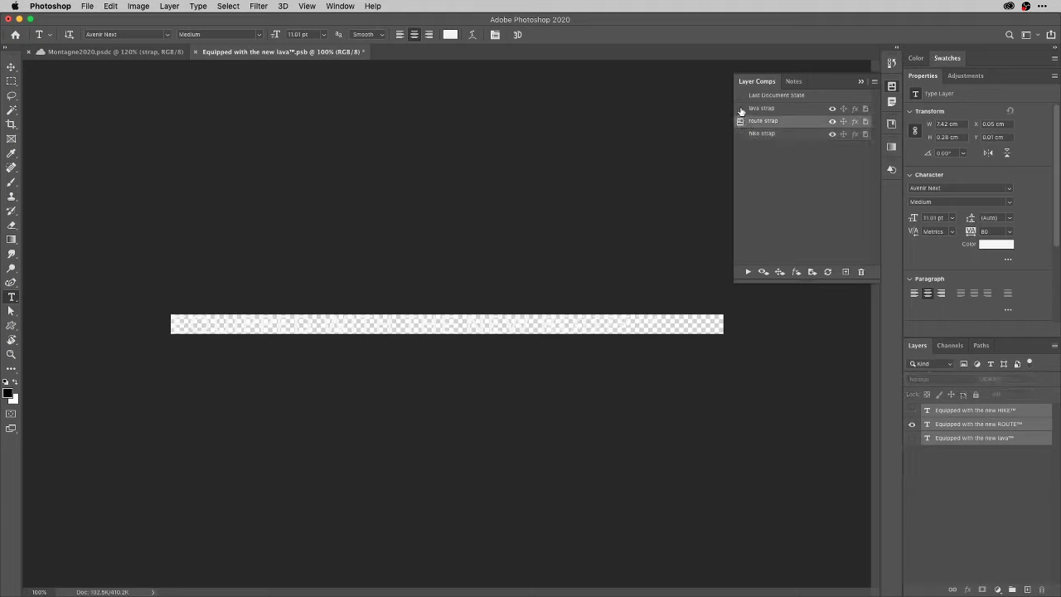
left_click(741, 108)
left_click(741, 121)
key("super+w")
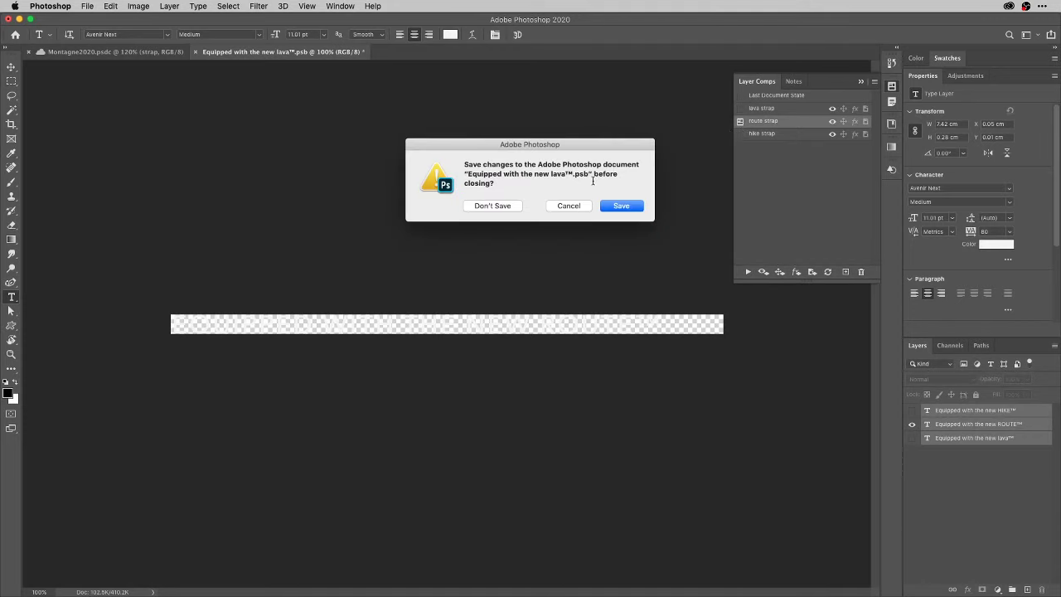
left_click(518, 207)
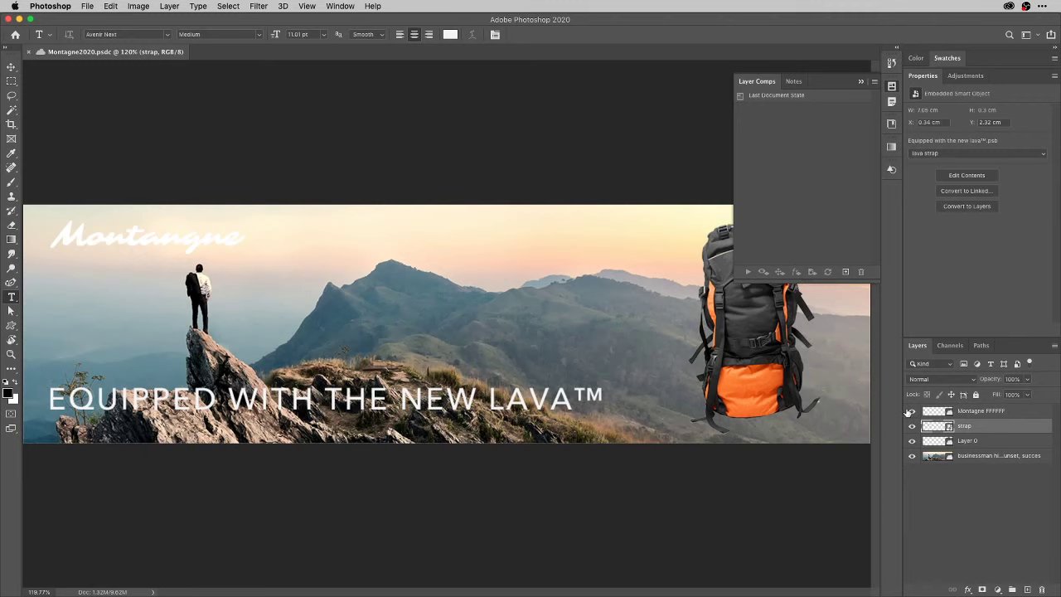
Drop a yellow swatch onto the Montagne layer to add a clipped yellow Color Fill.
left_click(913, 412)
left_click(913, 411)
left_click(913, 411)
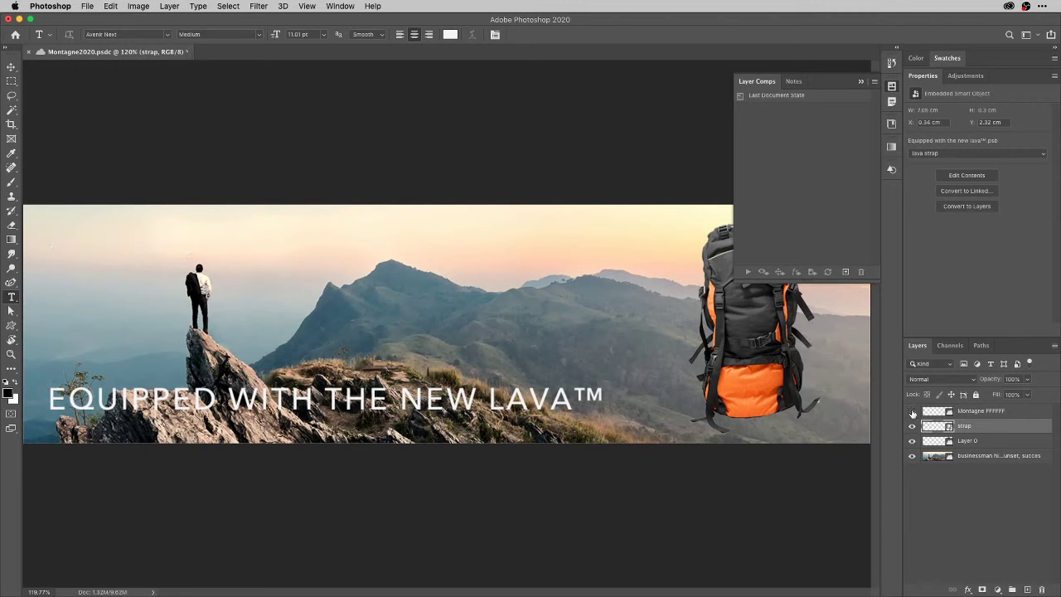
left_click(913, 412)
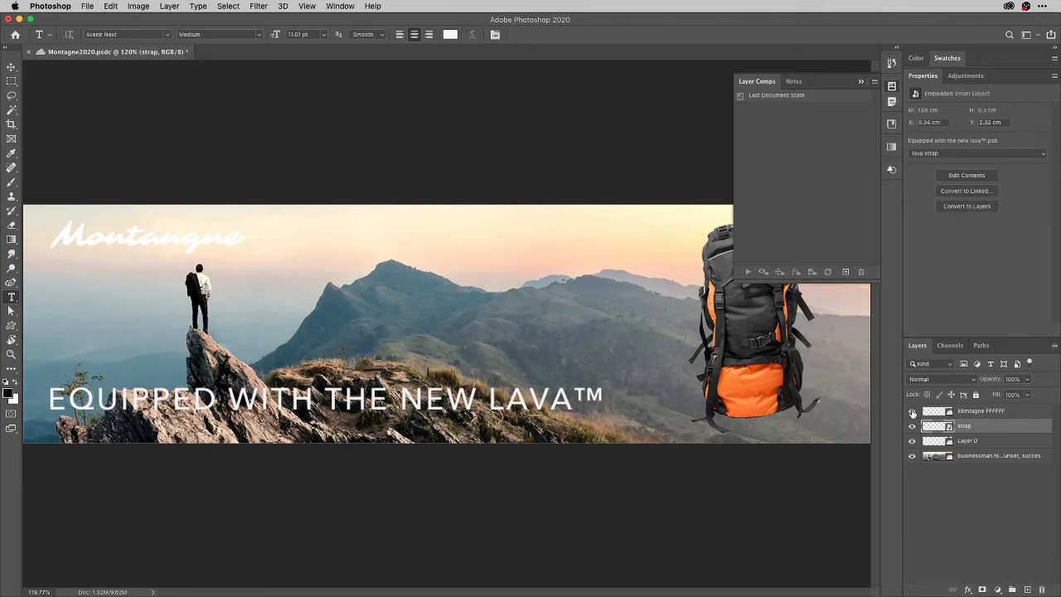
left_click(946, 57)
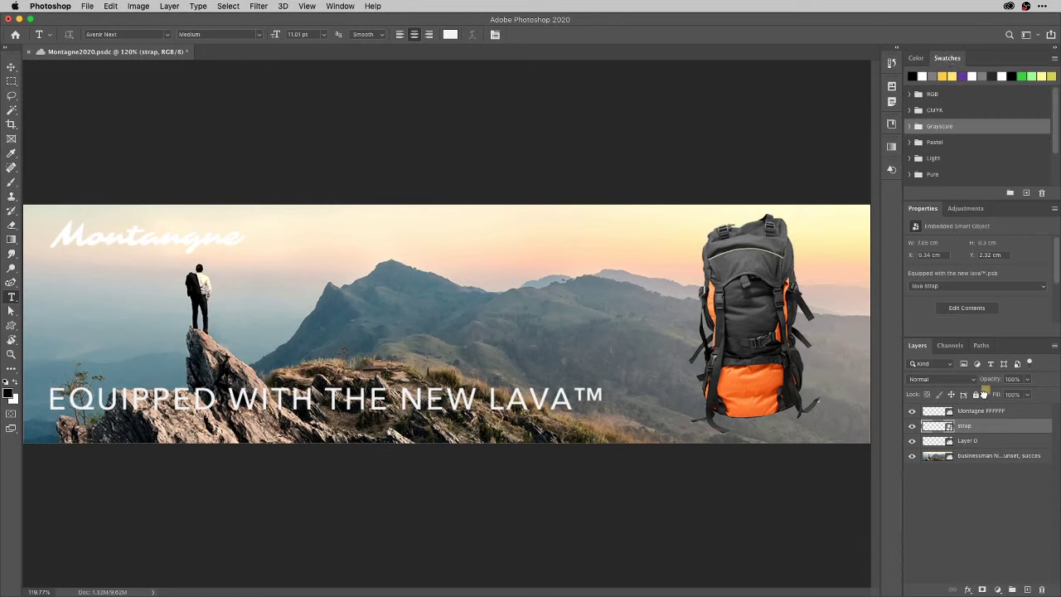
left_click_drag(947, 415, 950, 417)
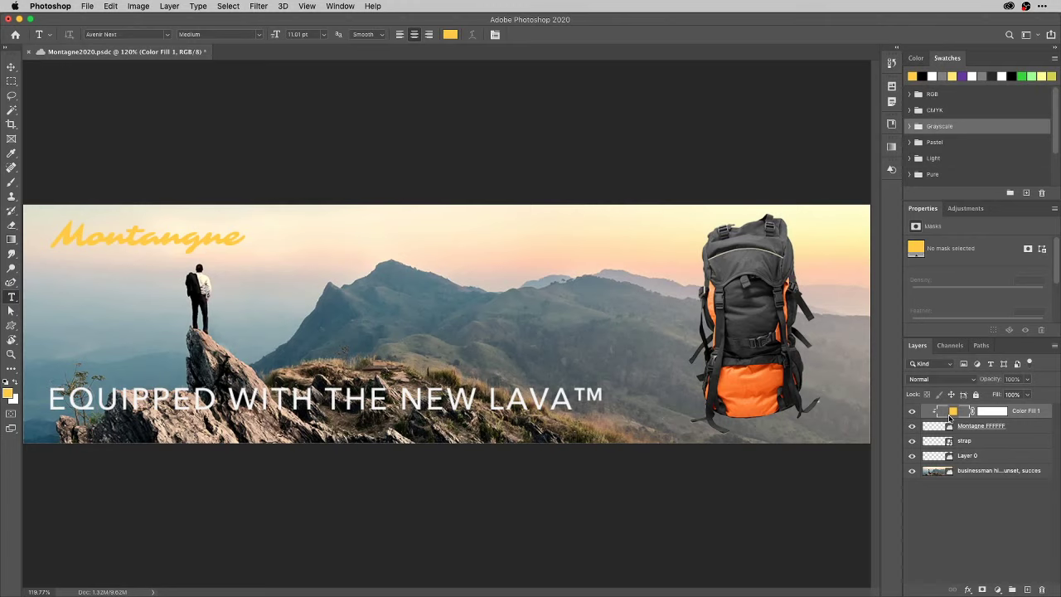
Check the backpack Layer 0's layer comp choice in Properties, keeping lava.
left_click(989, 456)
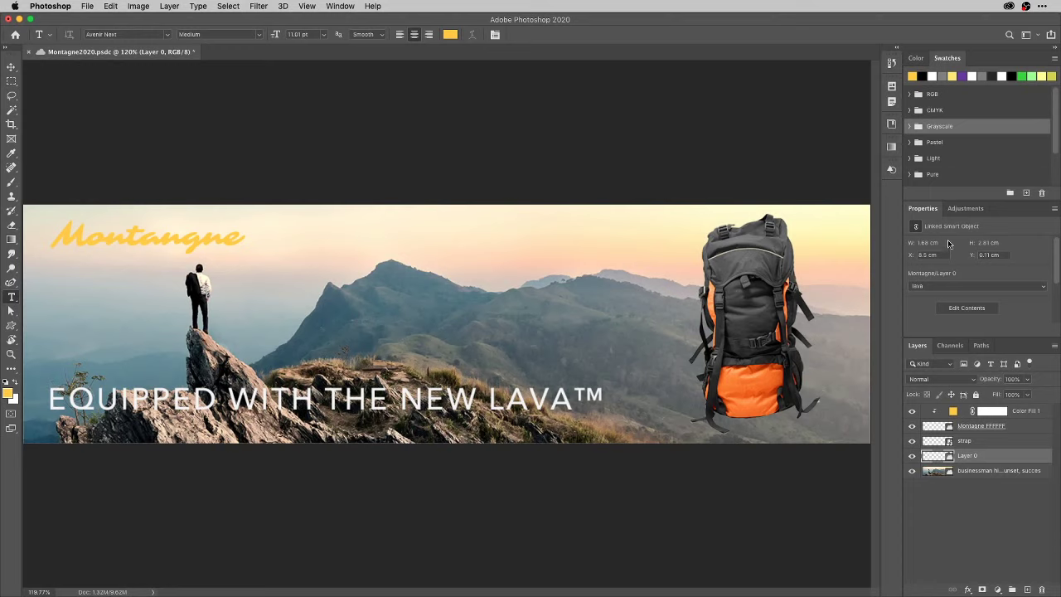
double_click(949, 59)
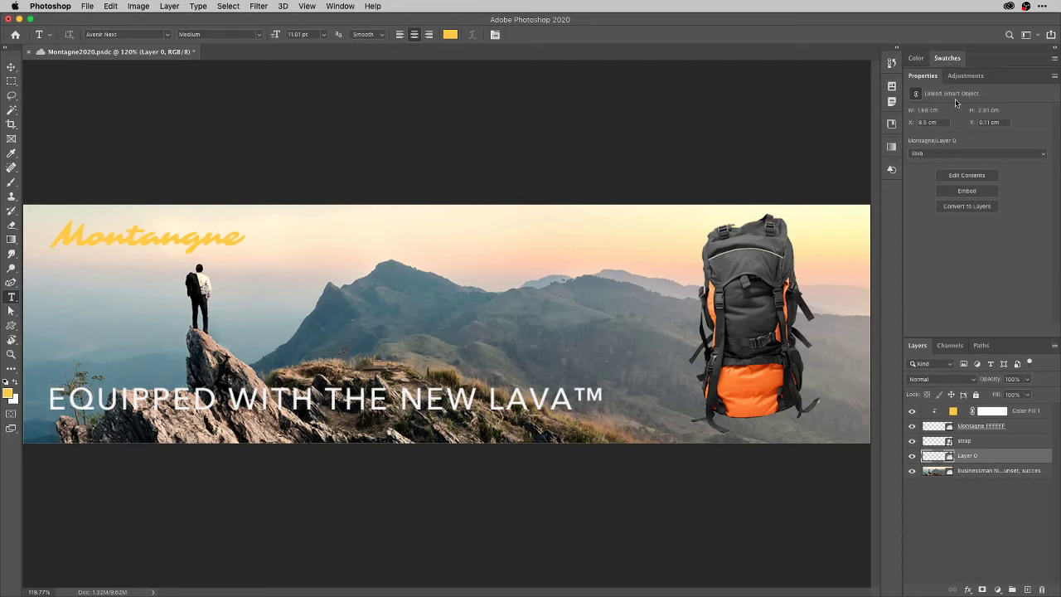
left_click(1000, 154)
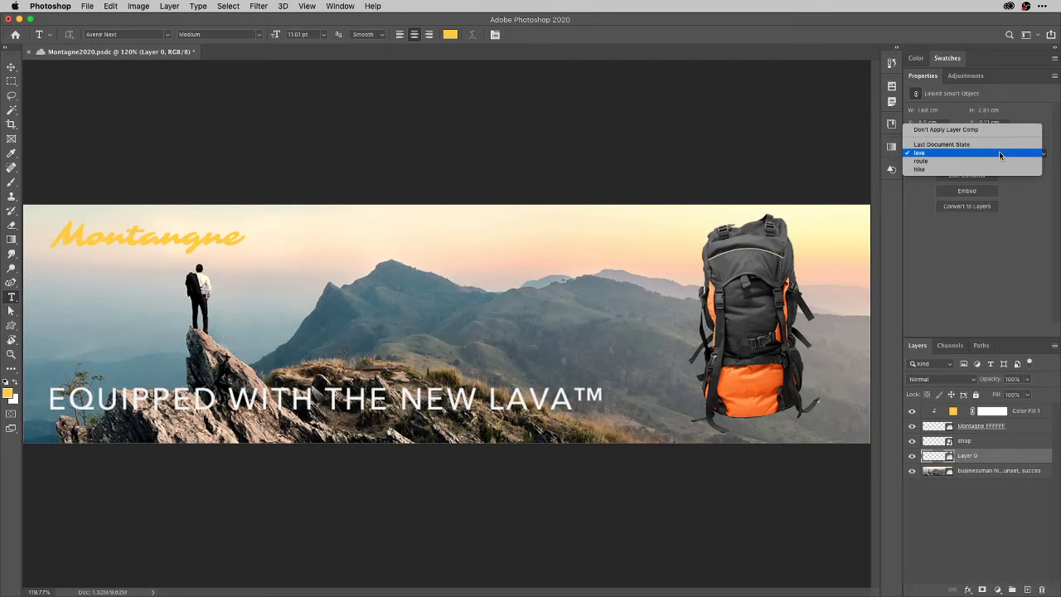
left_click(990, 144)
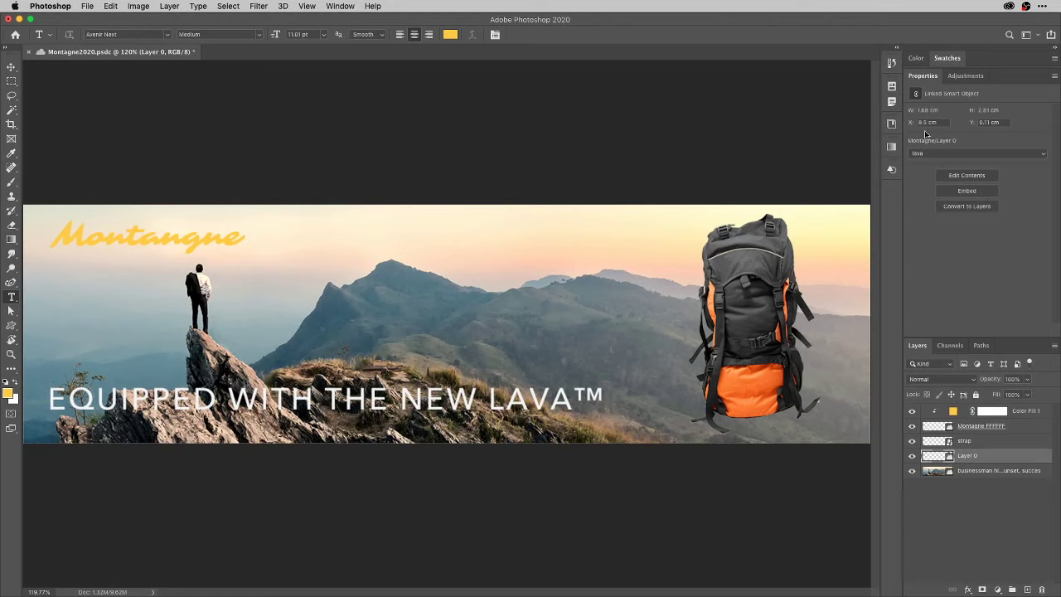
With the strap layer selected, show the Layer Comps panel listing only Last Document State.
left_click(892, 86)
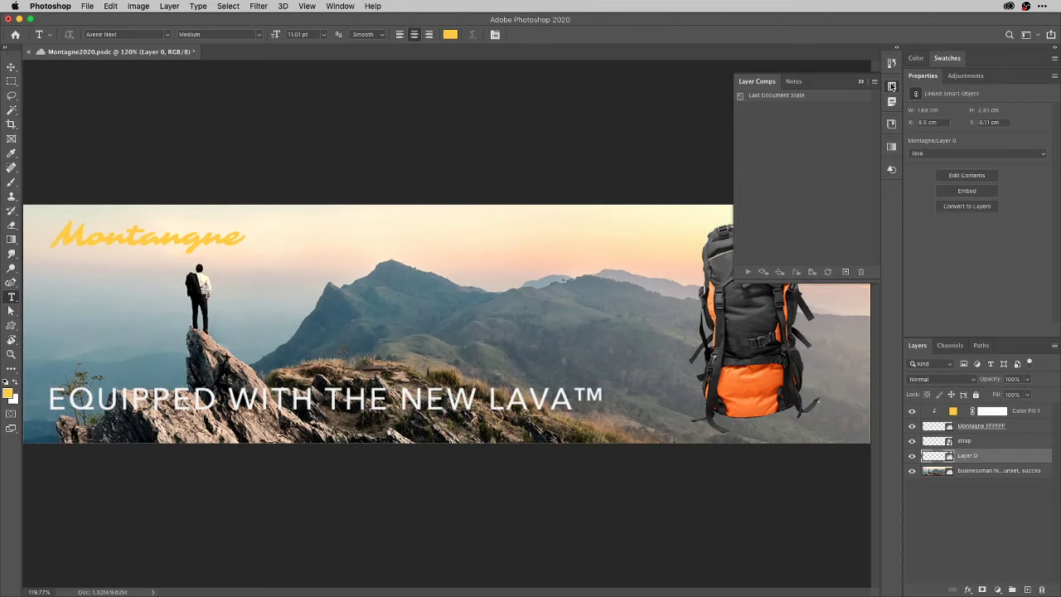
left_click(893, 87)
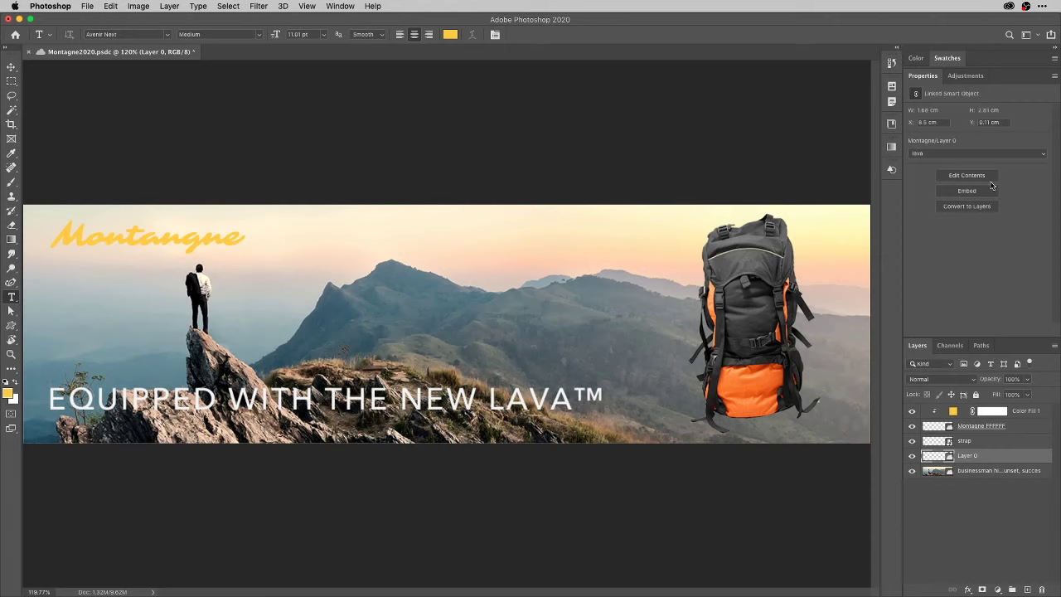
left_click(979, 442)
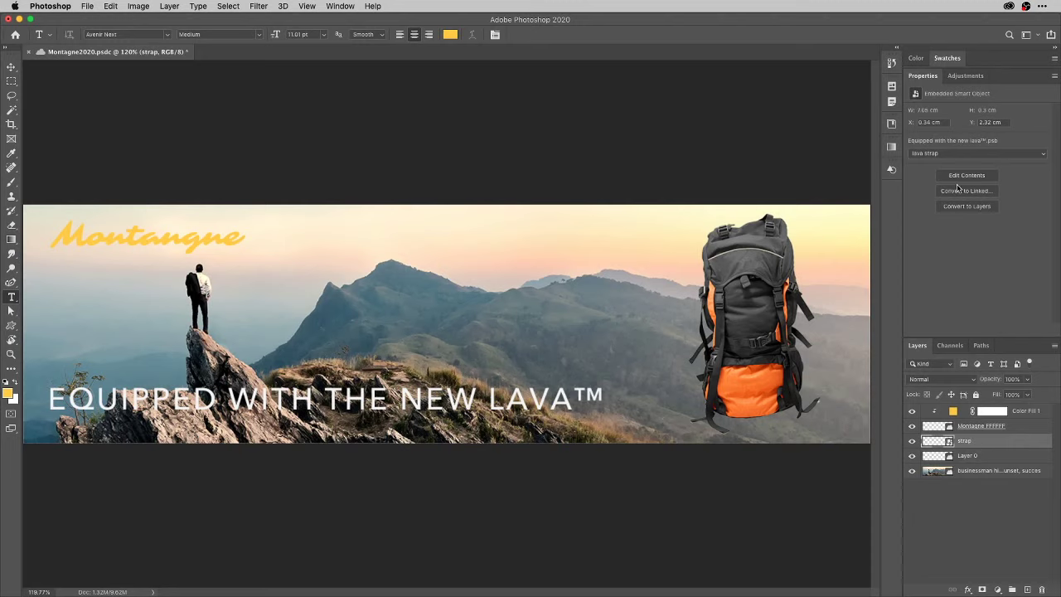
left_click(892, 87)
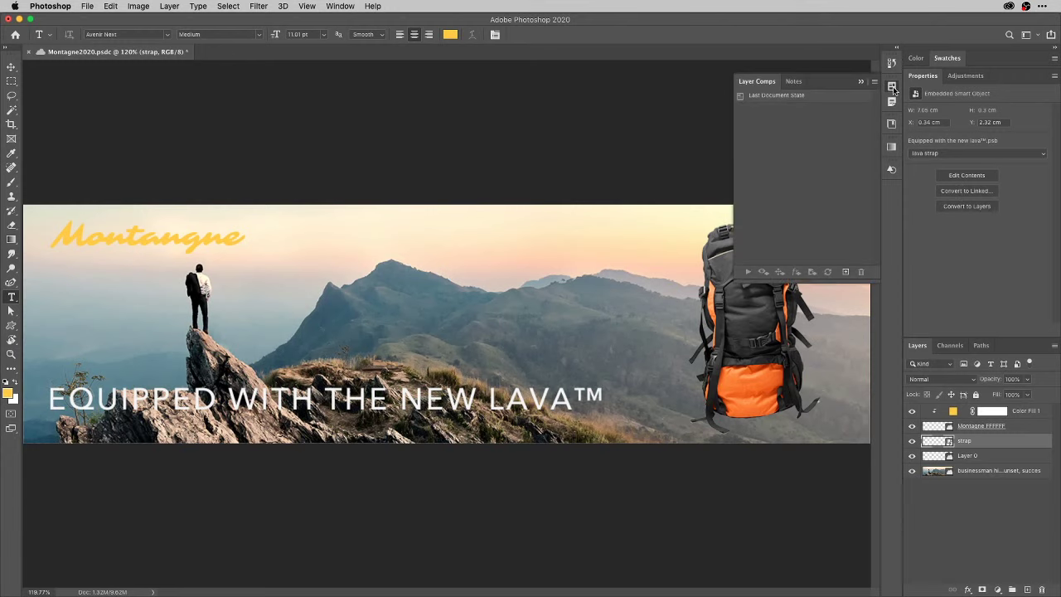
Create a layer comp named 'Lava BOSS' that records smart object layer comp selection.
left_click(846, 272)
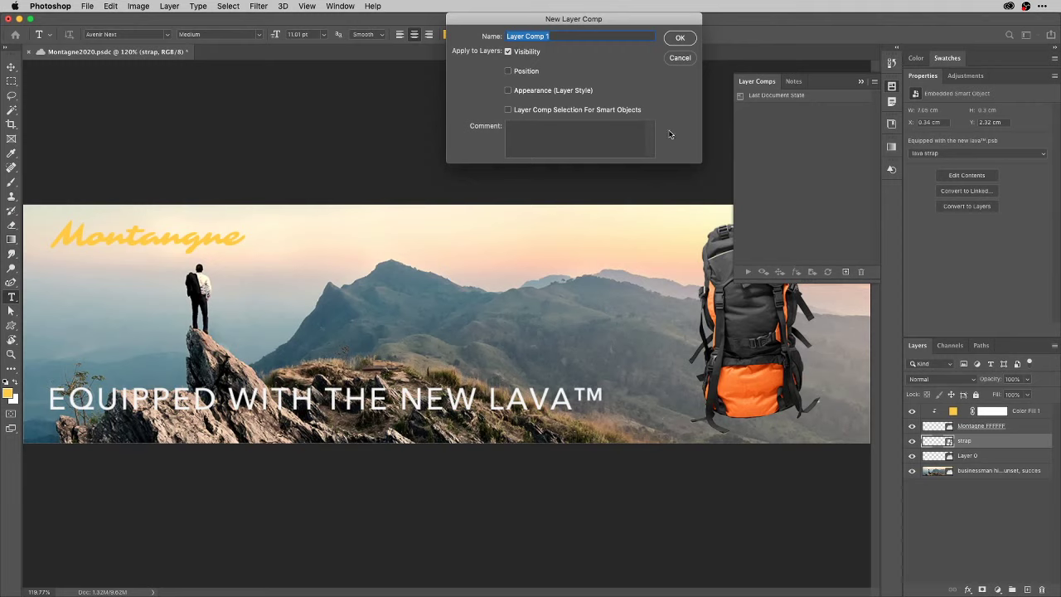
type("Lava BOSS")
left_click(528, 114)
left_click(680, 38)
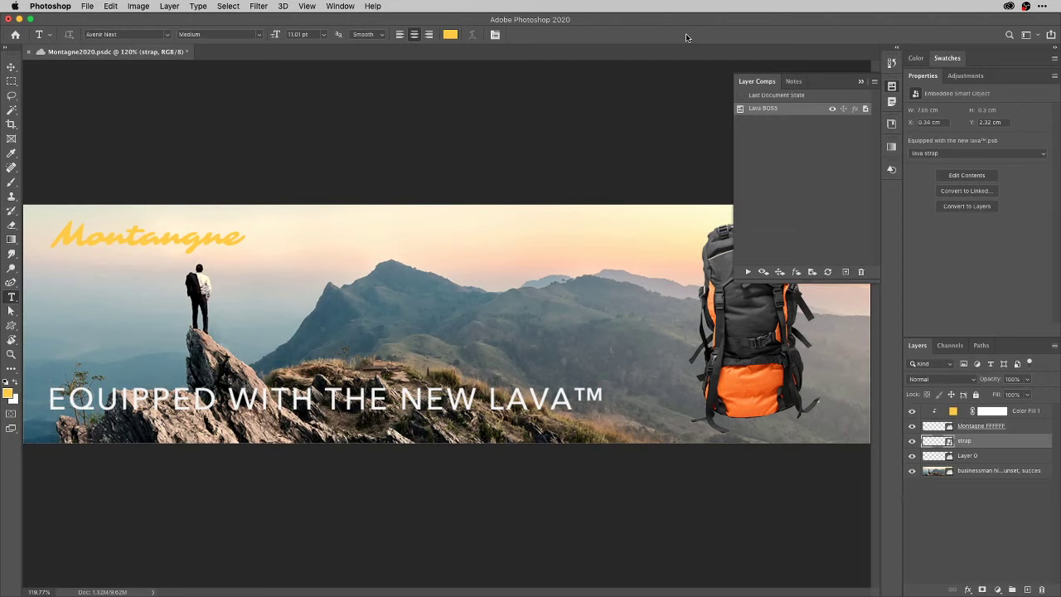
Switch the backpack Layer 0 to its 'route' comp and the strap layer to 'route strap'.
left_click(983, 456)
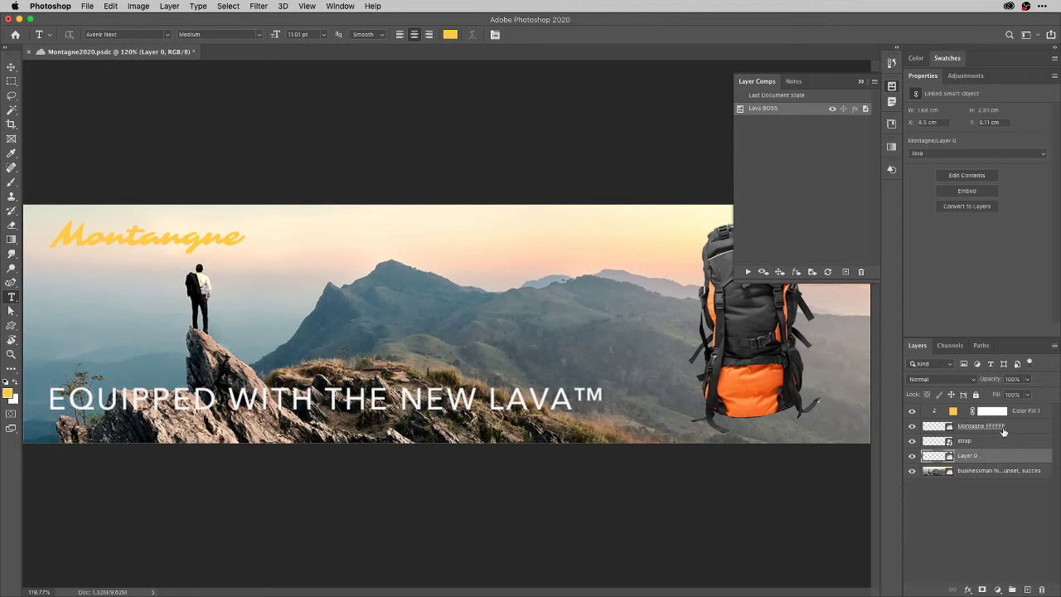
left_click(1029, 155)
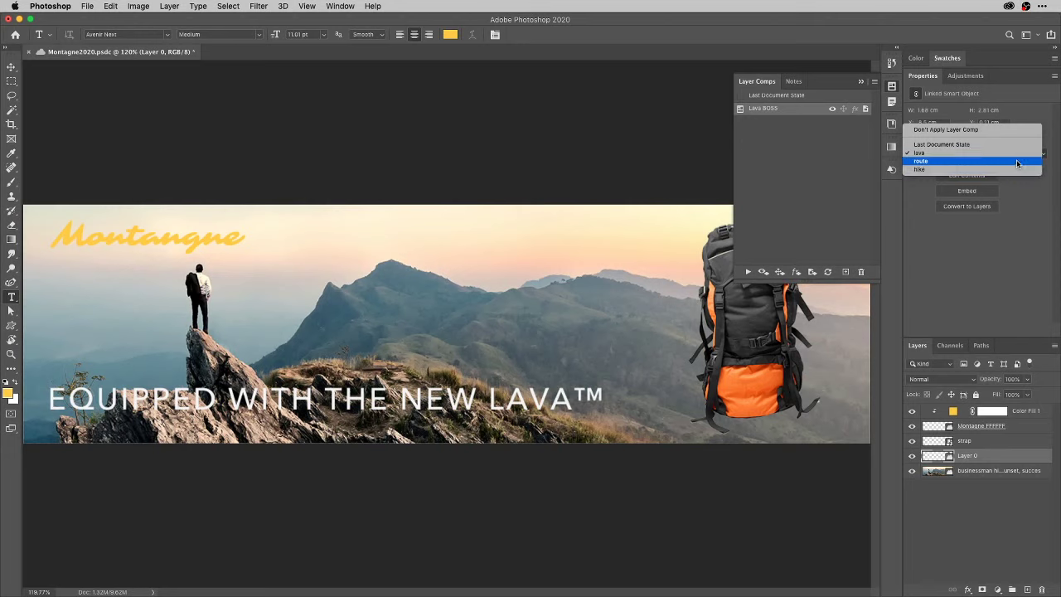
left_click(1017, 160)
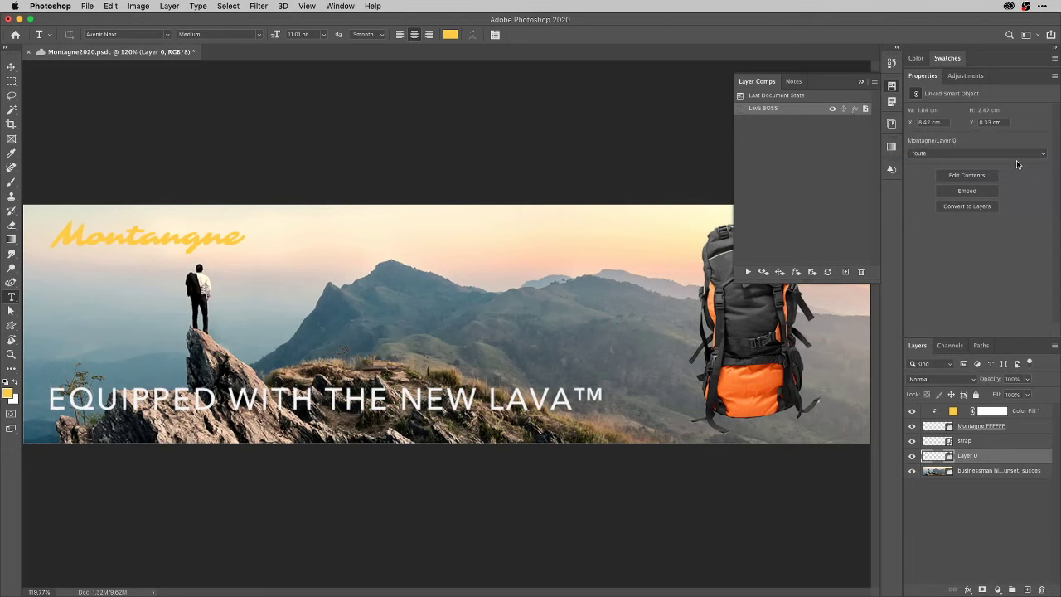
left_click(989, 442)
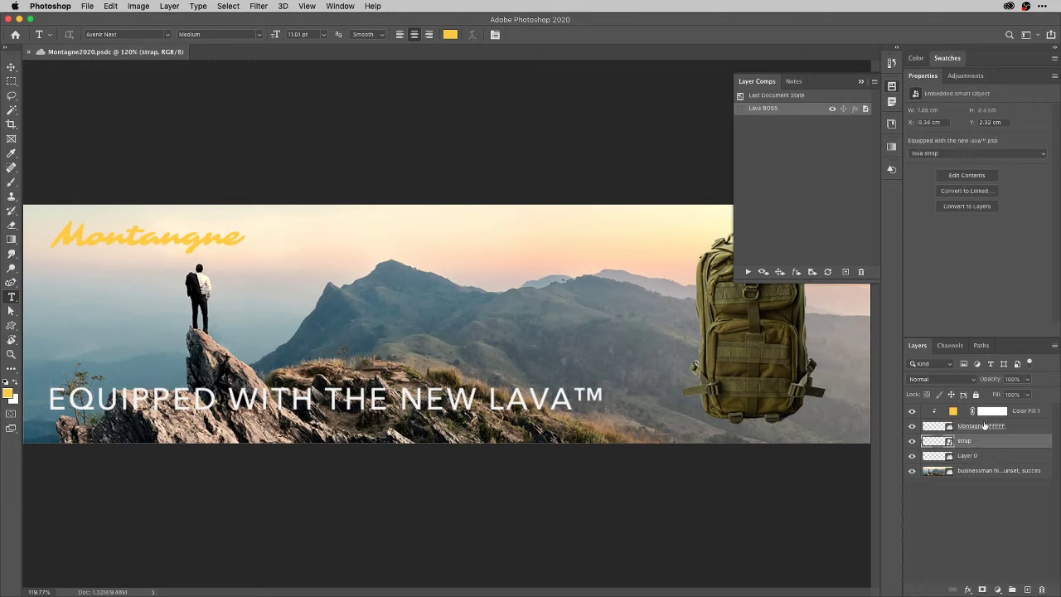
left_click(991, 154)
left_click(985, 162)
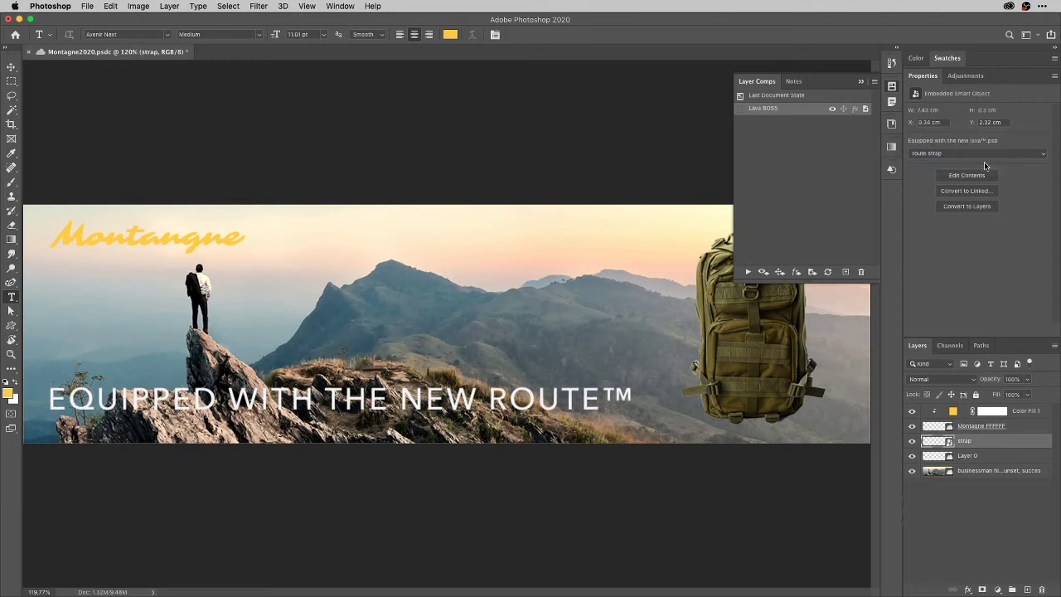
Delete the stray placeholder text layer.
left_click(711, 368)
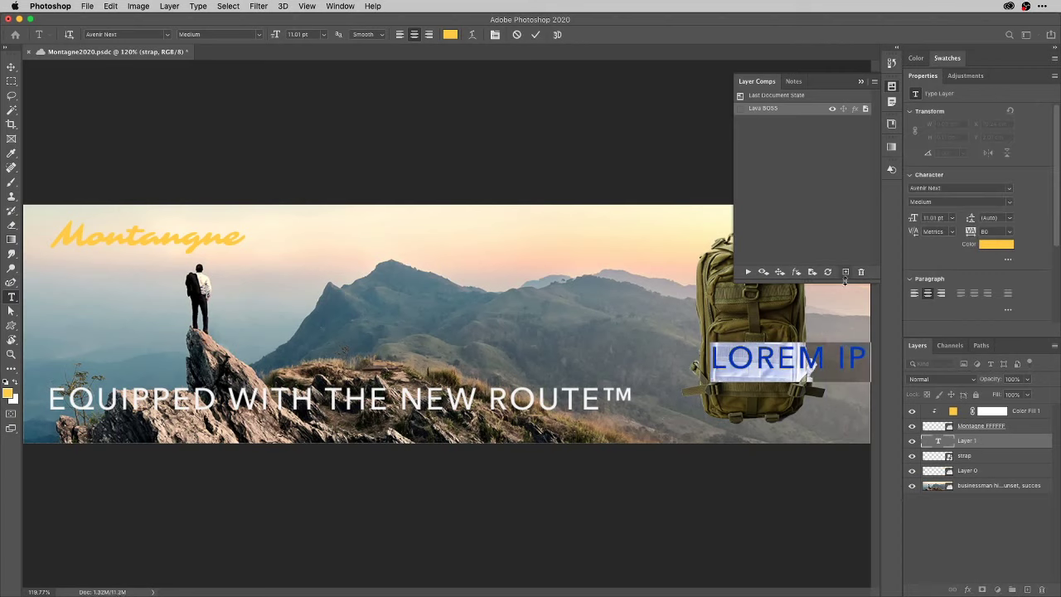
left_click(843, 308)
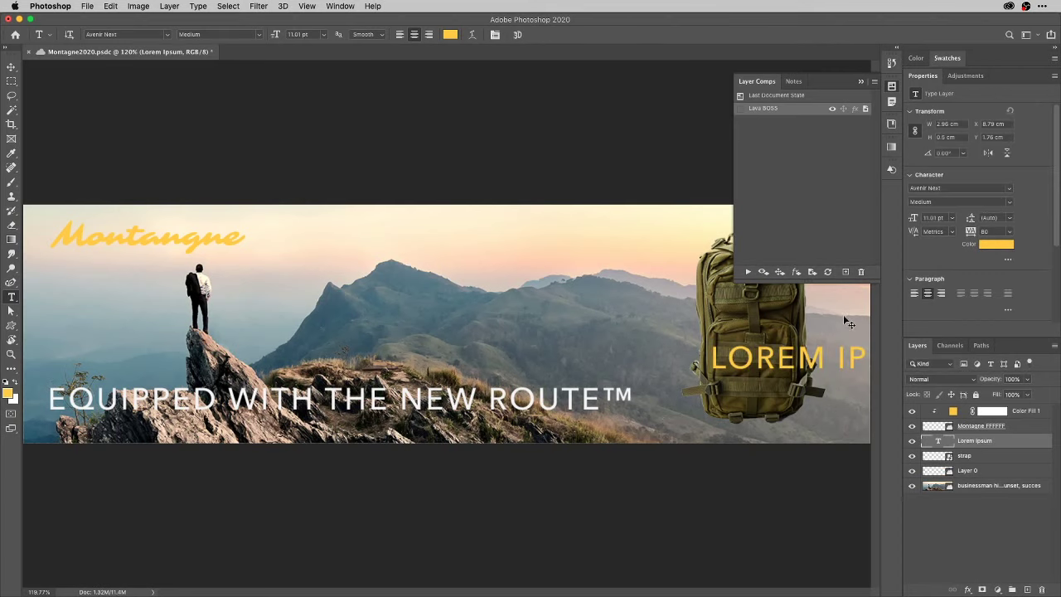
key("BackSpace")
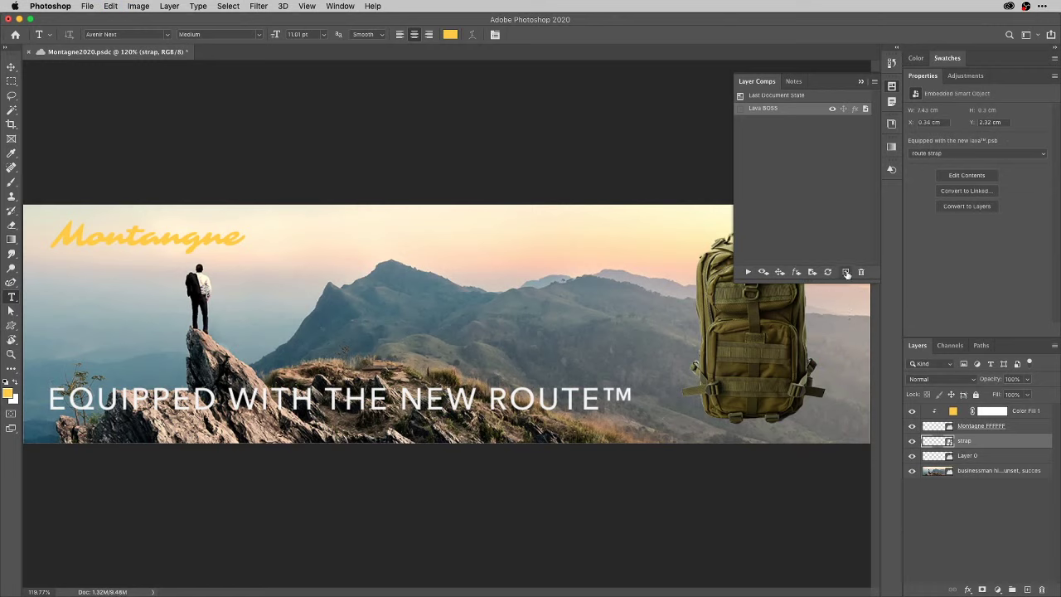
Save the current route look as a new layer comp named 'route BOSS'.
left_click(846, 273)
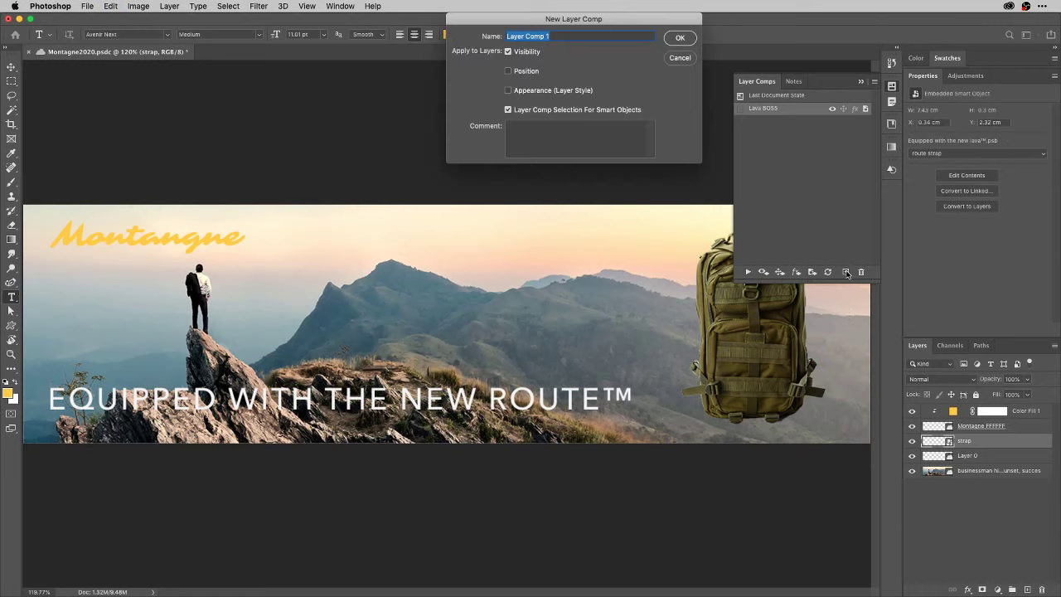
type("route BOSS")
left_click(679, 39)
Alternate between the Lava BOSS and route BOSS comps, ending on Lava BOSS.
left_click(741, 109)
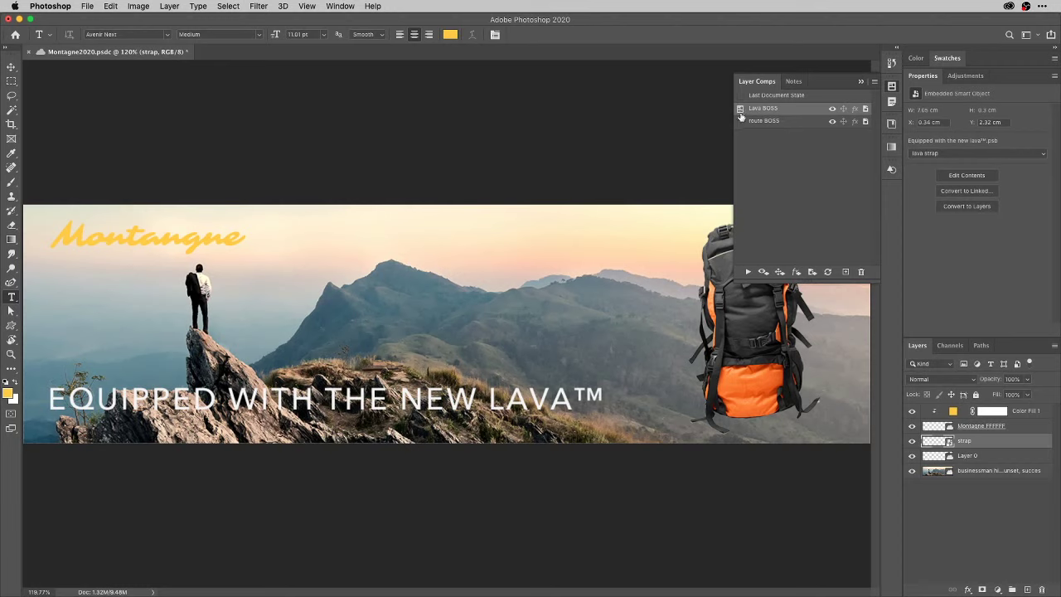
left_click(741, 121)
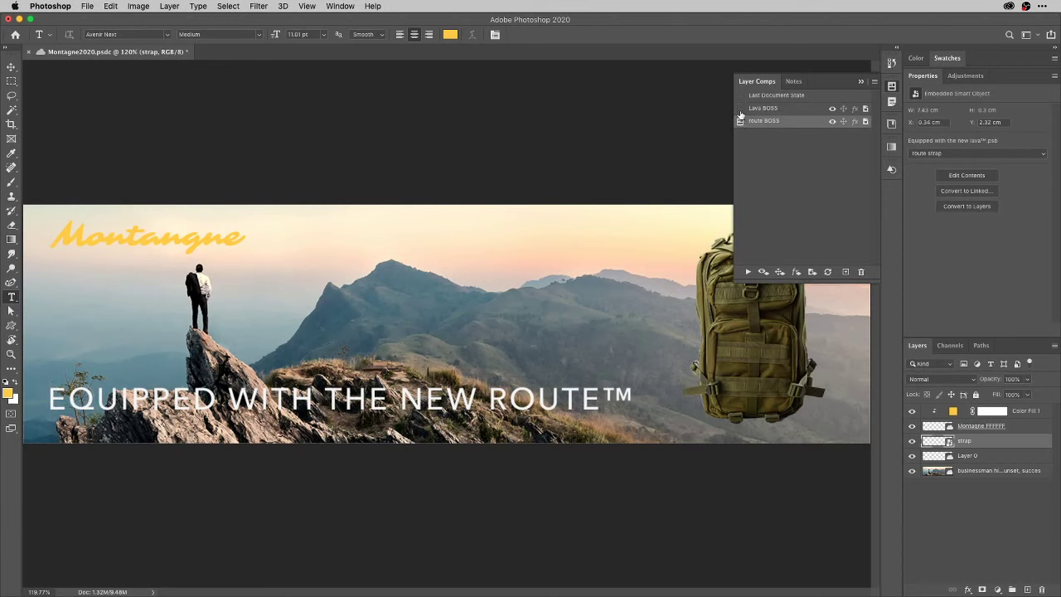
left_click(740, 109)
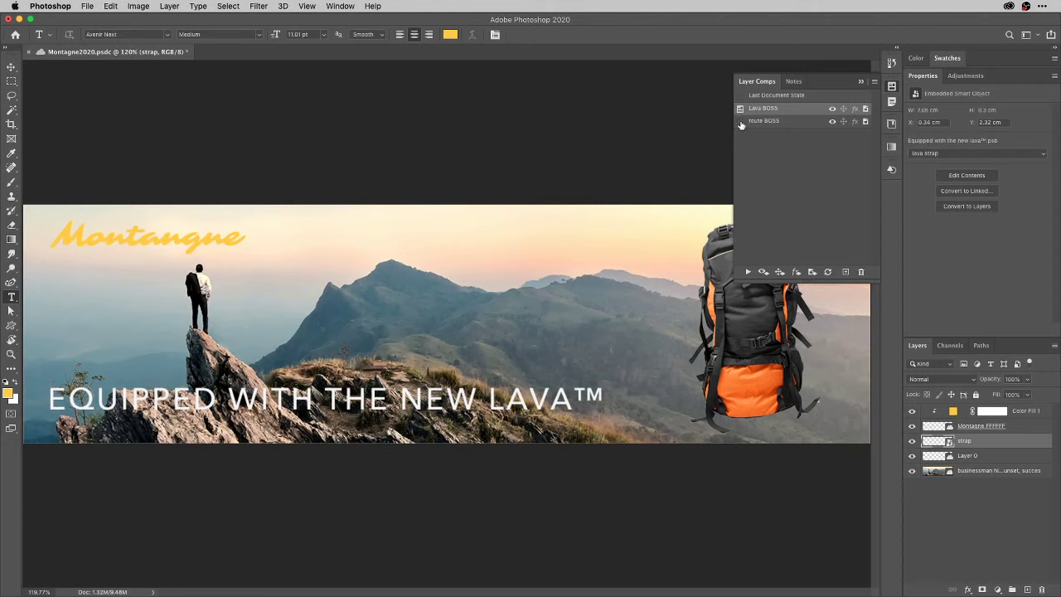
left_click(741, 121)
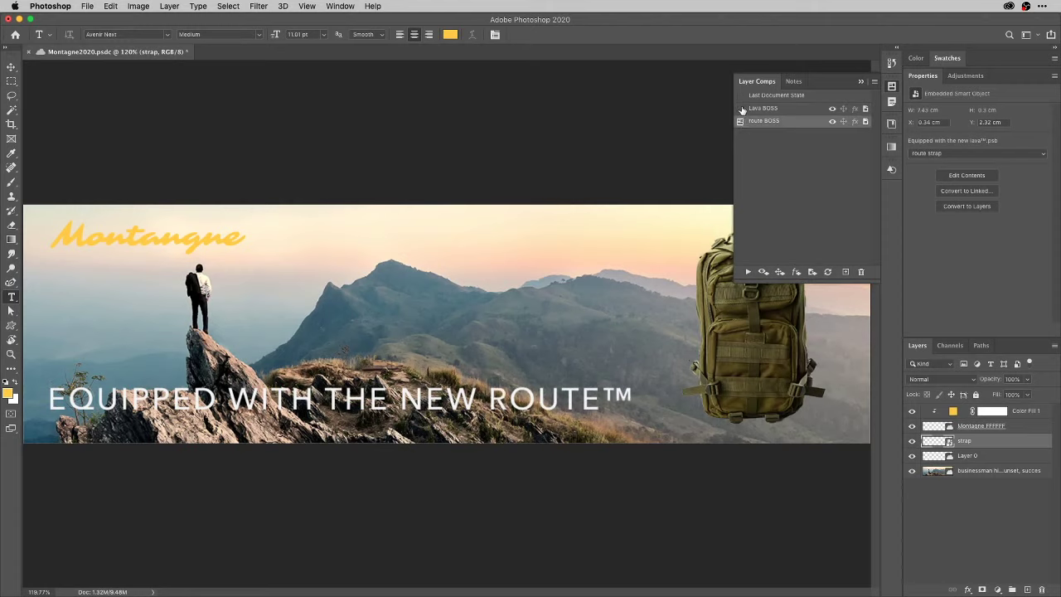
left_click(741, 109)
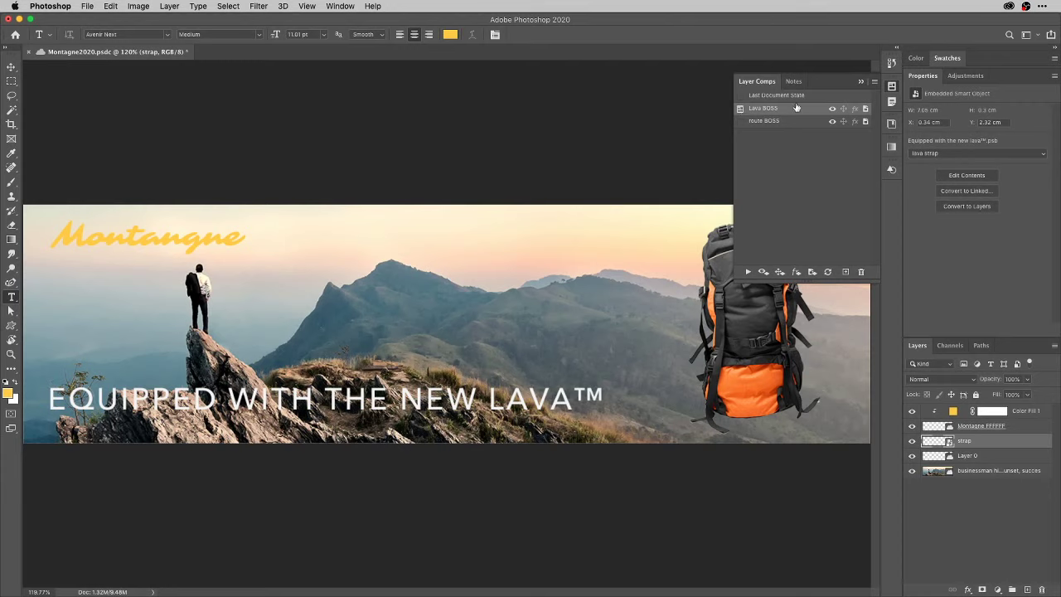
Create a new blank 1080p document, 16.26 × 9.14 cm at 300 pixels/inch.
left_click(891, 88)
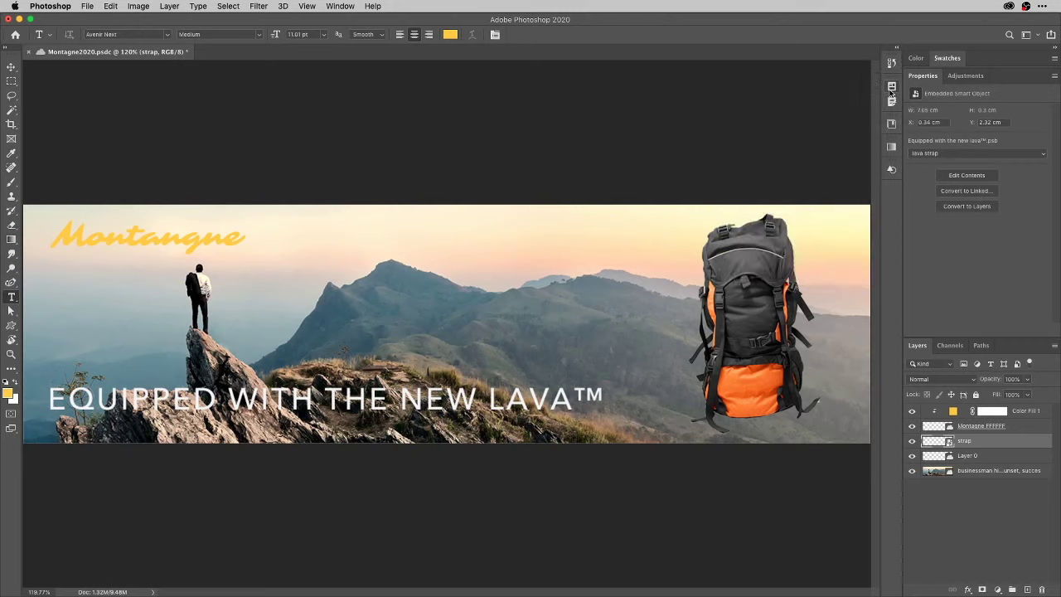
key("super+n")
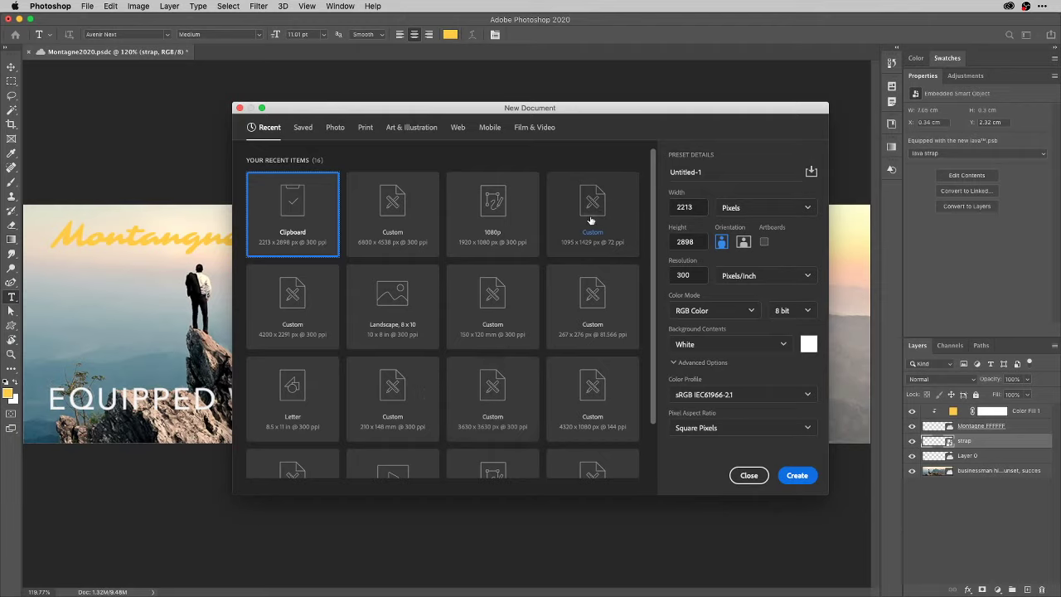
double_click(485, 206)
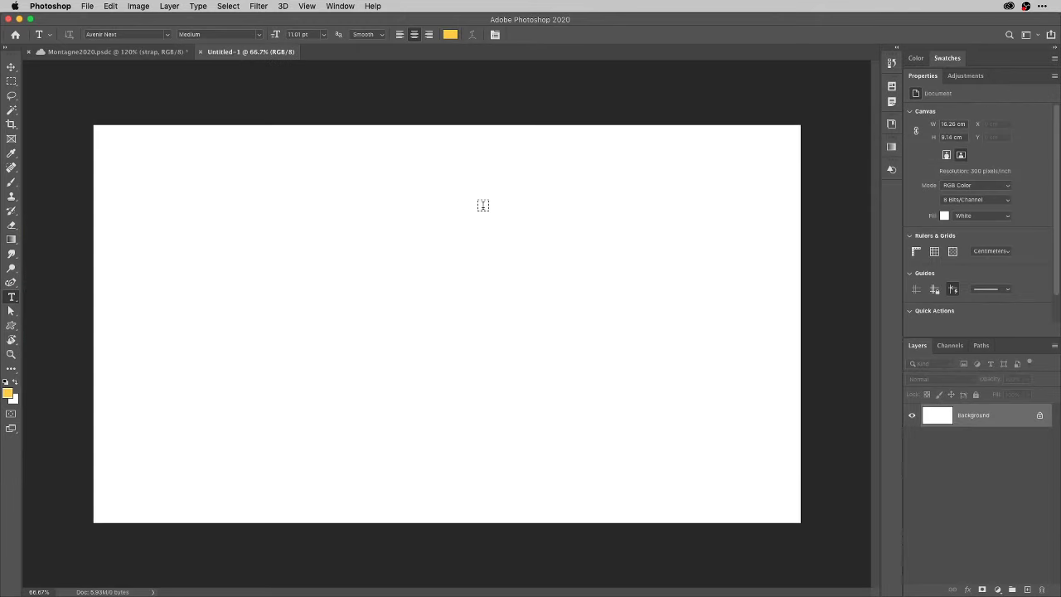
Set up the Brush at about 197 px, 100% opacity, with default black colour.
key("b")
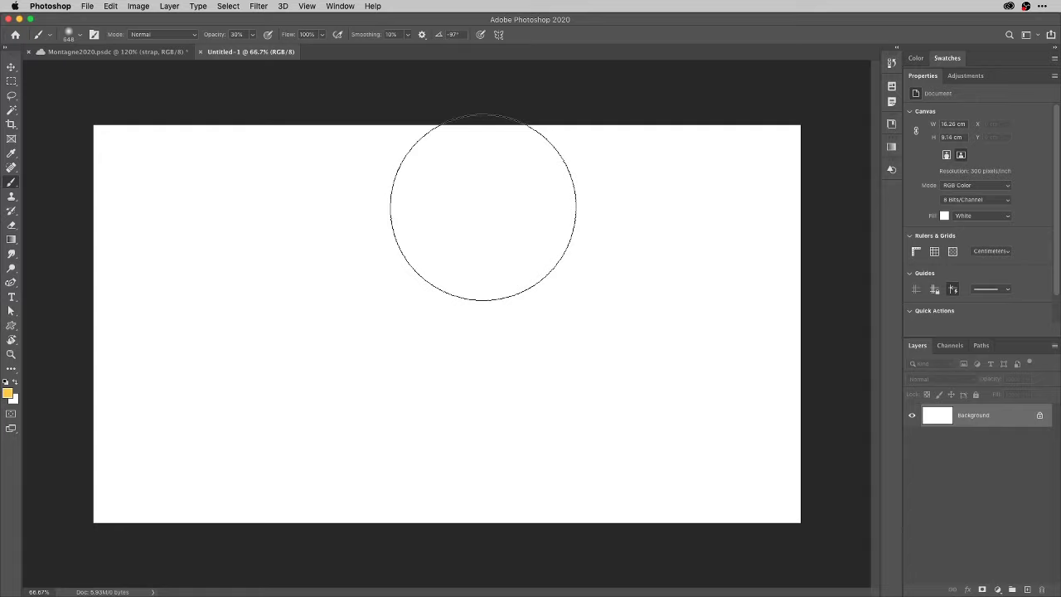
mouse_move(587, 303)
left_mouse_down()
mouse_move(533, 365)
mouse_move(465, 378)
mouse_move(472, 467)
mouse_move(462, 509)
mouse_move(439, 509)
mouse_move(448, 525)
mouse_move(456, 466)
left_mouse_up()
key("0")
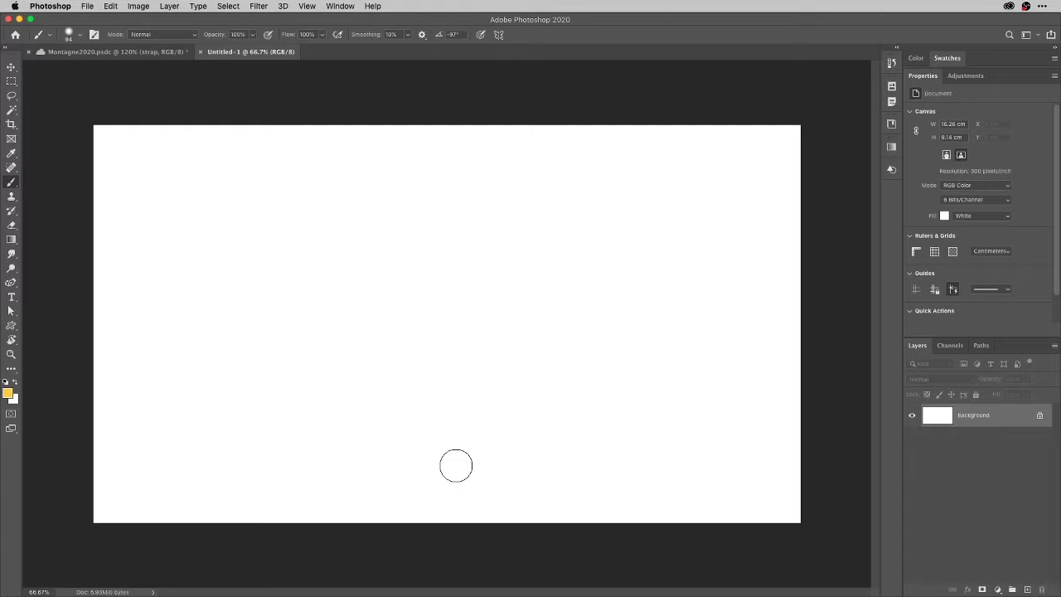
key("d")
left_click(79, 34)
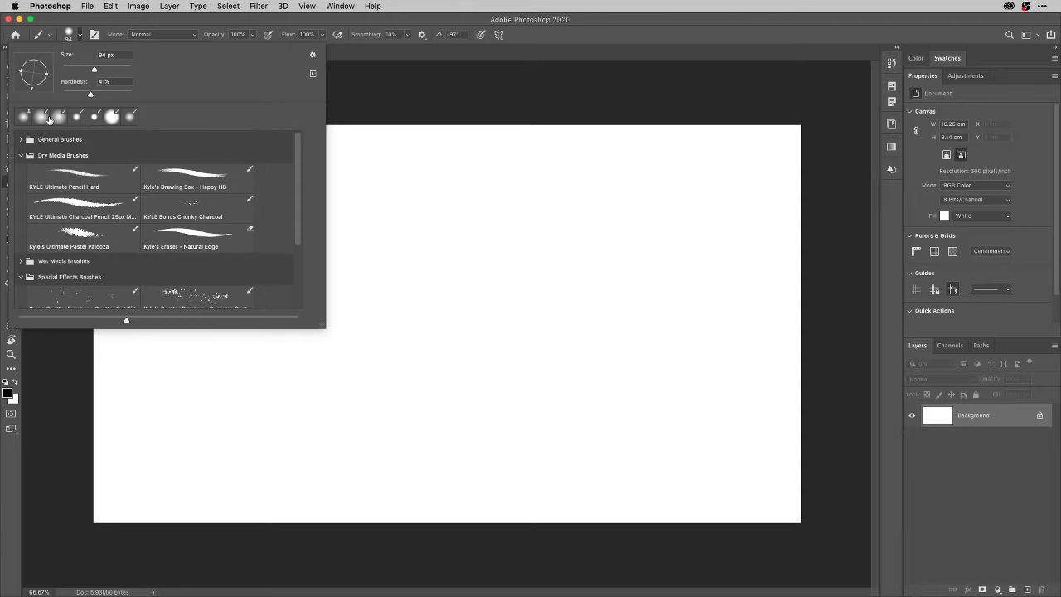
Undo a trial looping stroke and paint a black zigzag scribble on a new layer.
left_click(427, 106)
mouse_move(209, 228)
left_mouse_down()
mouse_move(240, 252)
mouse_move(506, 208)
mouse_move(449, 238)
mouse_move(484, 256)
mouse_move(471, 302)
mouse_move(492, 312)
mouse_move(469, 352)
mouse_move(472, 371)
mouse_move(516, 387)
mouse_move(588, 374)
mouse_move(630, 380)
mouse_move(642, 408)
mouse_move(690, 441)
left_mouse_up()
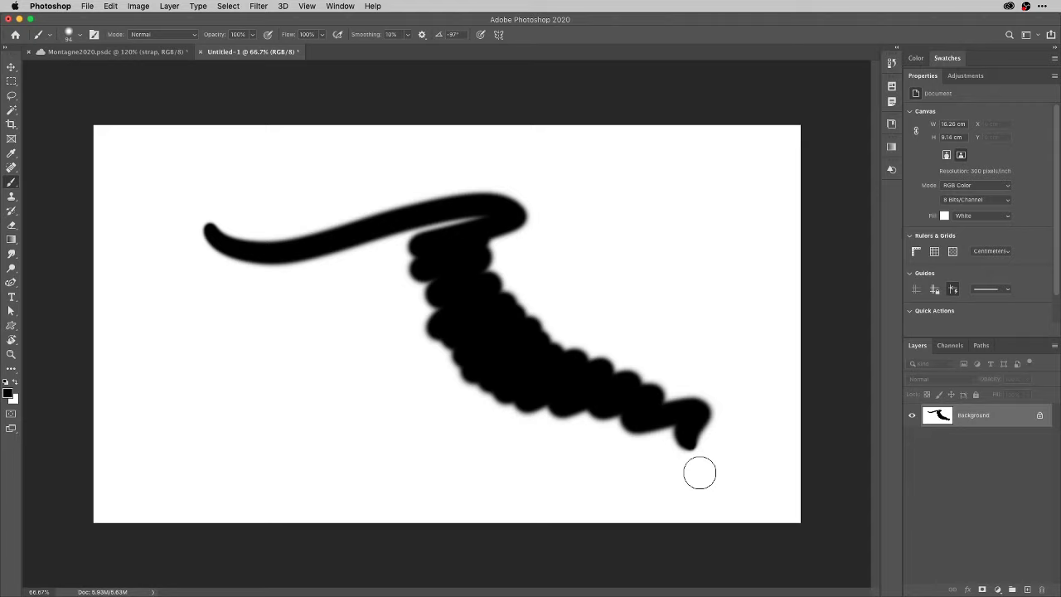
key("alt")
key("super+BackSpace")
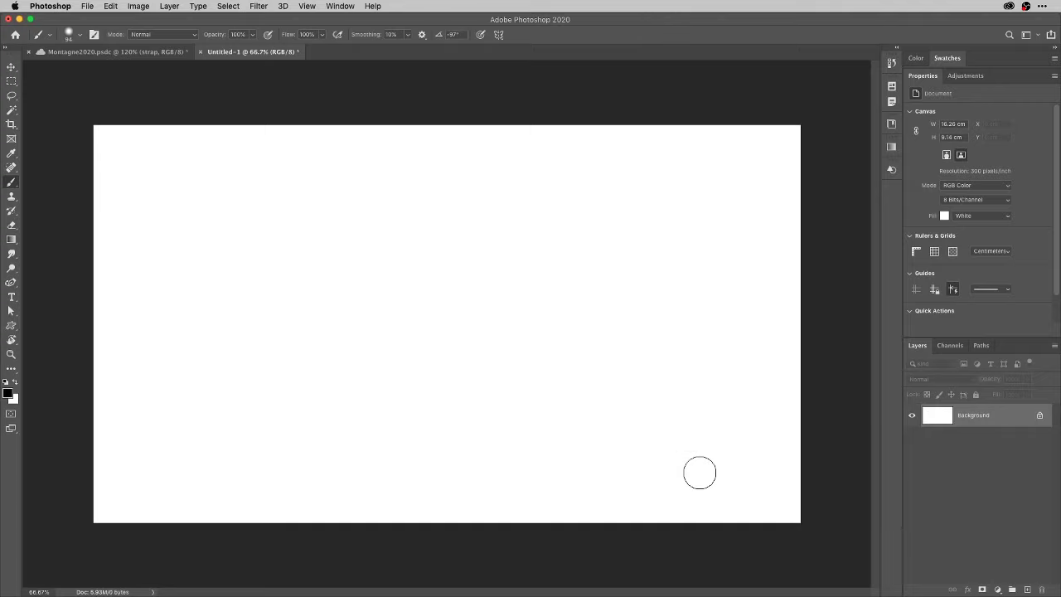
key("super+shift+alt+n")
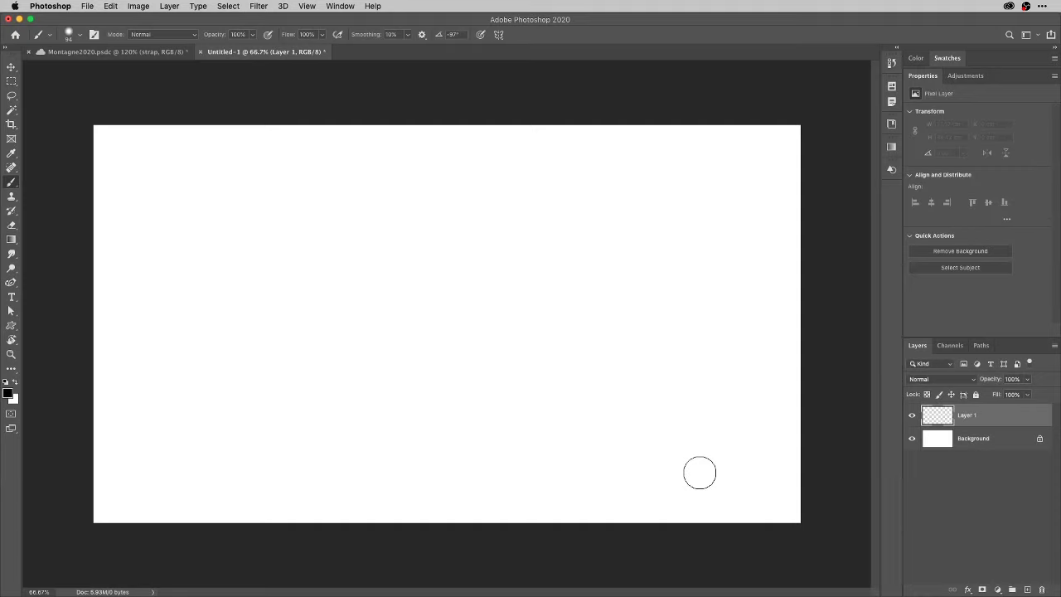
mouse_move(225, 247)
left_mouse_down()
mouse_move(270, 213)
mouse_move(261, 315)
mouse_move(393, 303)
mouse_move(381, 401)
mouse_move(505, 398)
mouse_move(602, 435)
left_mouse_up()
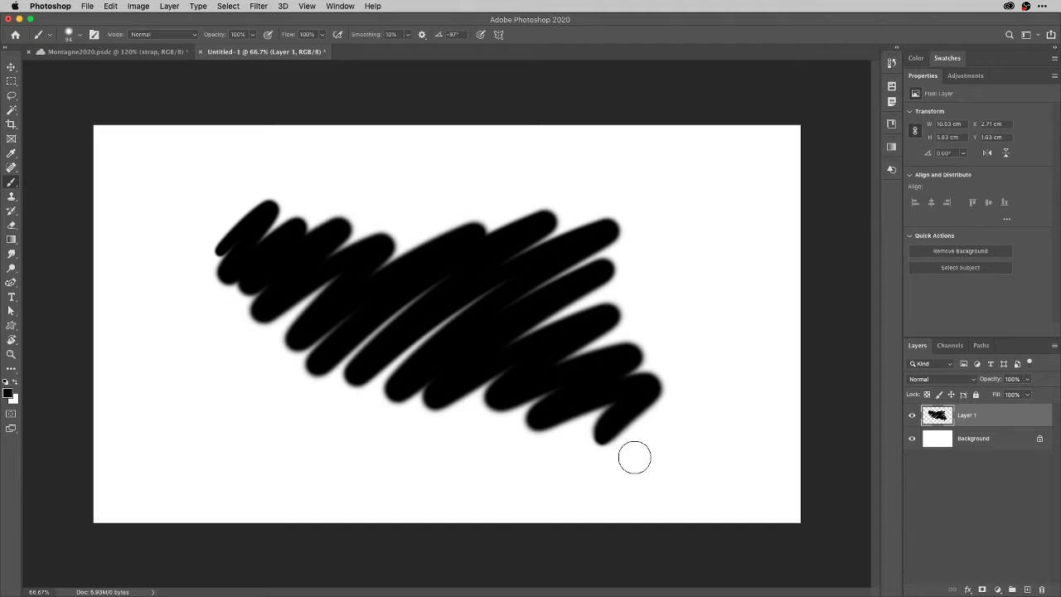
Erase the scribble's upper-right end with the brush in Clear mode, then return to Normal.
key("alt")
key("shift+alt+r")
mouse_move(616, 251)
left_mouse_down()
mouse_move(573, 258)
mouse_move(579, 243)
mouse_move(558, 266)
mouse_move(565, 241)
mouse_move(499, 254)
mouse_move(481, 239)
mouse_move(496, 212)
mouse_move(471, 209)
mouse_move(496, 211)
mouse_move(495, 252)
mouse_move(515, 267)
mouse_move(578, 259)
mouse_move(574, 283)
mouse_move(613, 272)
mouse_move(645, 281)
mouse_move(610, 330)
mouse_move(614, 351)
mouse_move(676, 383)
mouse_move(659, 414)
left_mouse_up()
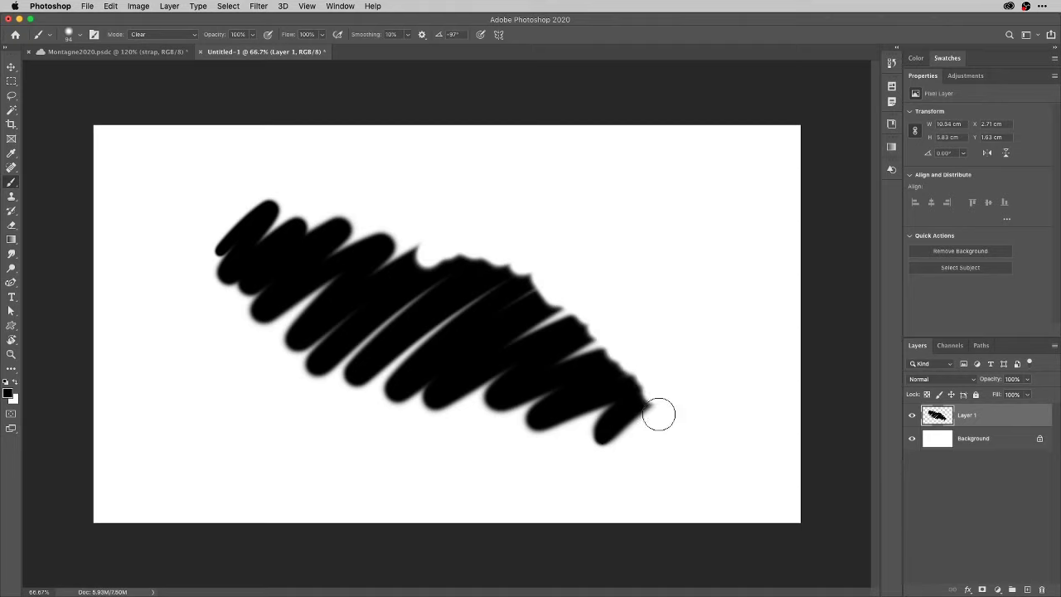
key("shift+alt+n")
left_click(80, 35)
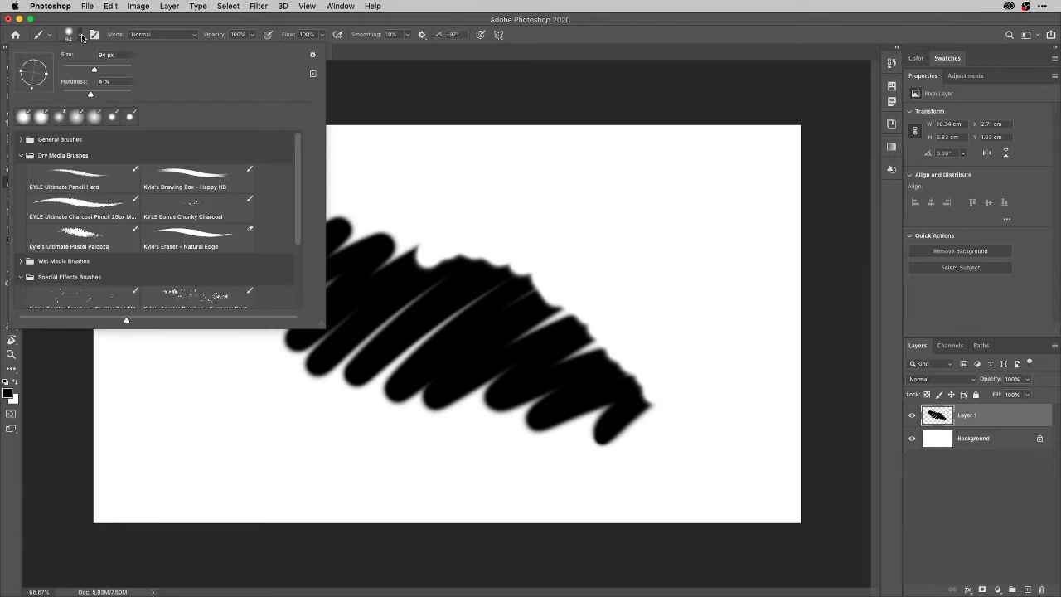
Paint rough Pastel Palooza strokes along the scribble's top and lower edge.
left_click(105, 237)
left_click(362, 100)
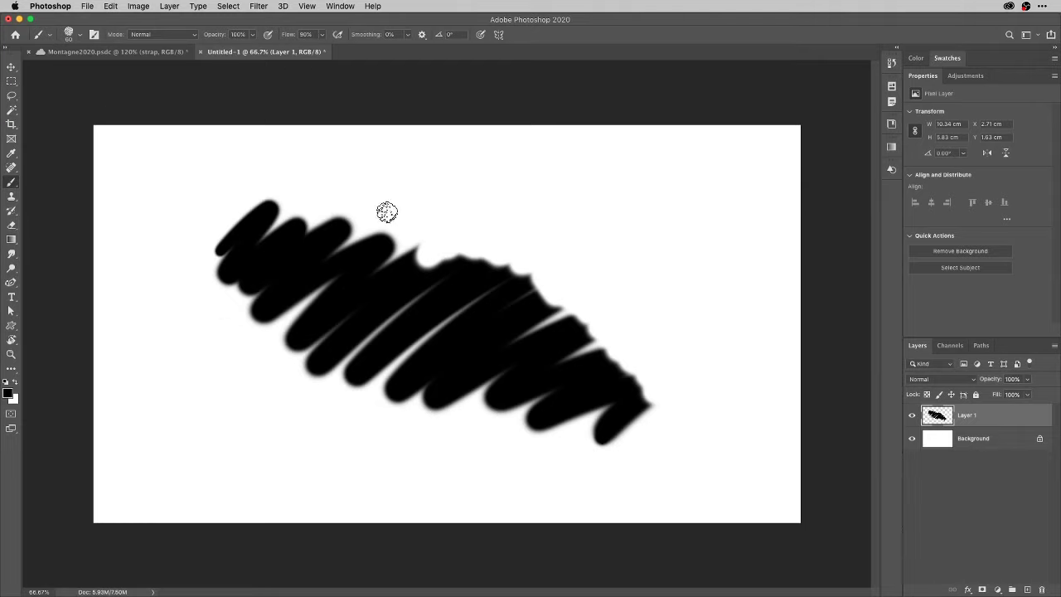
mouse_move(405, 193)
left_mouse_down()
mouse_move(406, 224)
mouse_move(418, 255)
mouse_move(498, 207)
mouse_move(565, 215)
mouse_move(623, 242)
mouse_move(606, 272)
mouse_move(625, 290)
mouse_move(602, 331)
mouse_move(607, 381)
mouse_move(645, 405)
mouse_move(603, 301)
mouse_move(512, 286)
mouse_move(430, 294)
mouse_move(374, 246)
mouse_move(369, 199)
mouse_move(341, 173)
mouse_move(307, 170)
mouse_move(256, 221)
mouse_move(319, 215)
mouse_move(358, 194)
mouse_move(214, 263)
left_mouse_up()
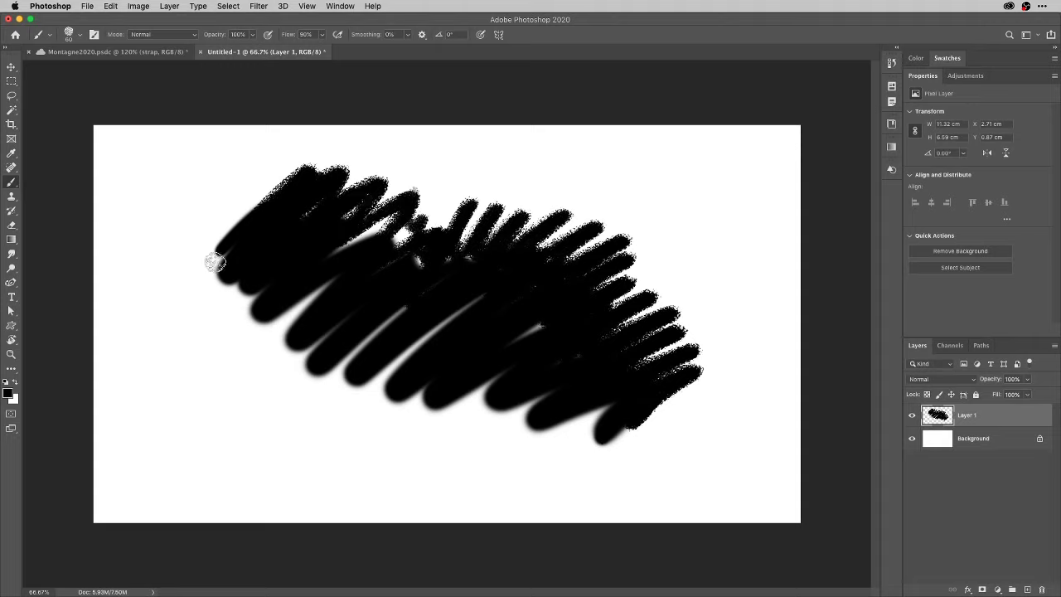
mouse_move(567, 374)
left_mouse_down()
mouse_move(534, 431)
mouse_move(564, 479)
left_mouse_up()
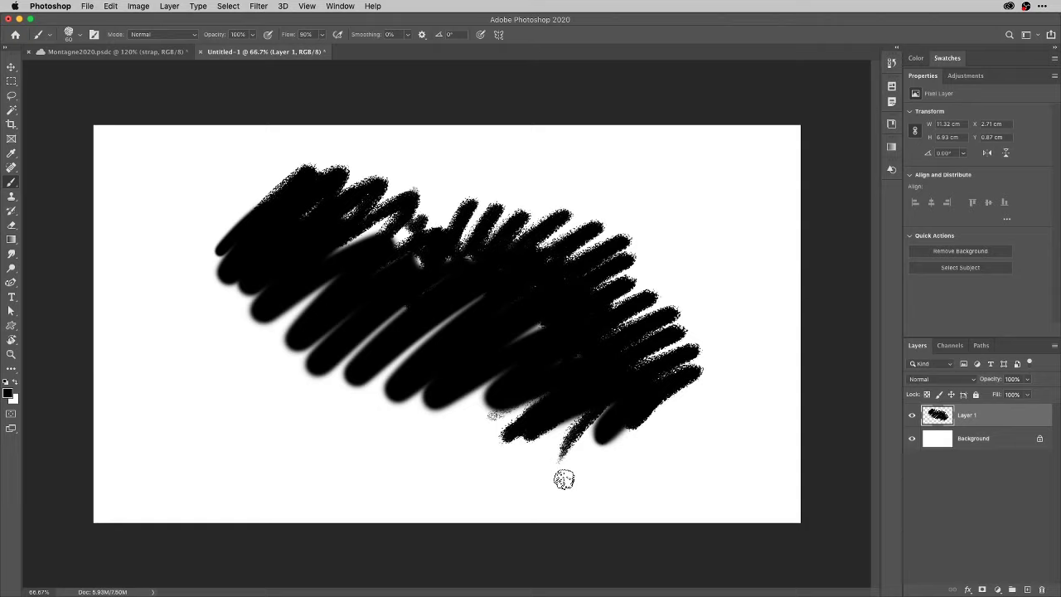
Erase a light zigzag streak through the scribble using Clear brush mode.
left_click(193, 35)
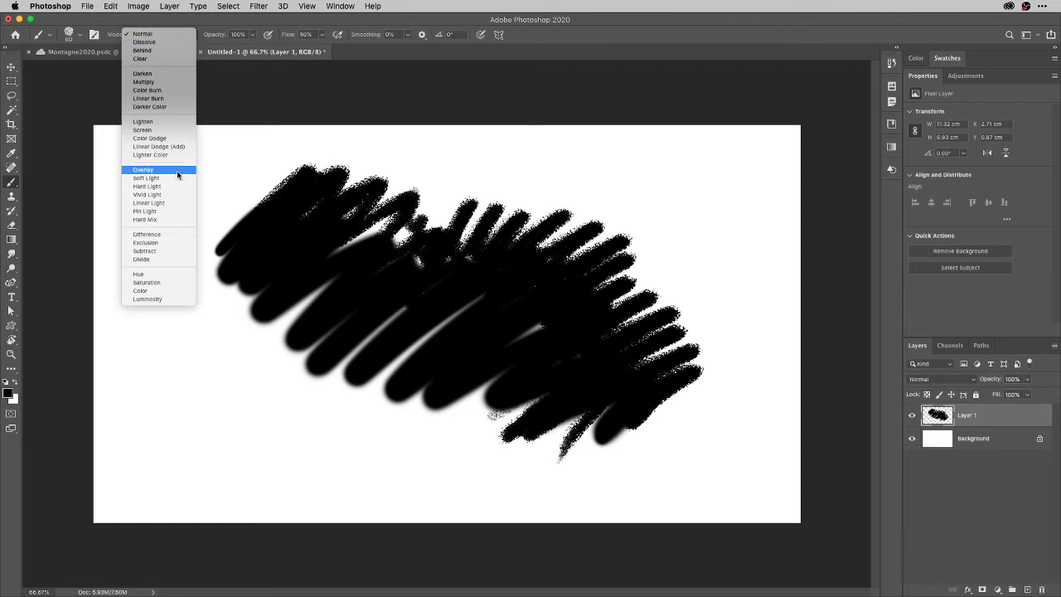
left_click(175, 59)
mouse_move(320, 176)
left_mouse_down()
mouse_move(353, 251)
mouse_move(384, 243)
mouse_move(396, 298)
mouse_move(428, 306)
mouse_move(434, 330)
mouse_move(494, 356)
mouse_move(512, 383)
mouse_move(585, 381)
left_mouse_up()
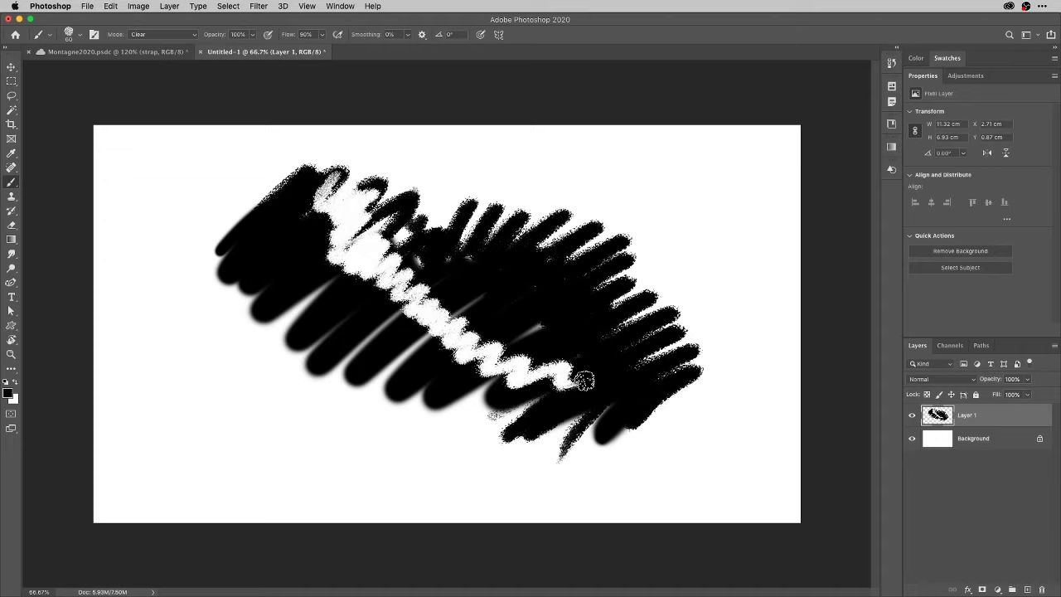
Back in Normal mode, paint white zigzag strokes and extra black strokes on the right side.
left_click(196, 35)
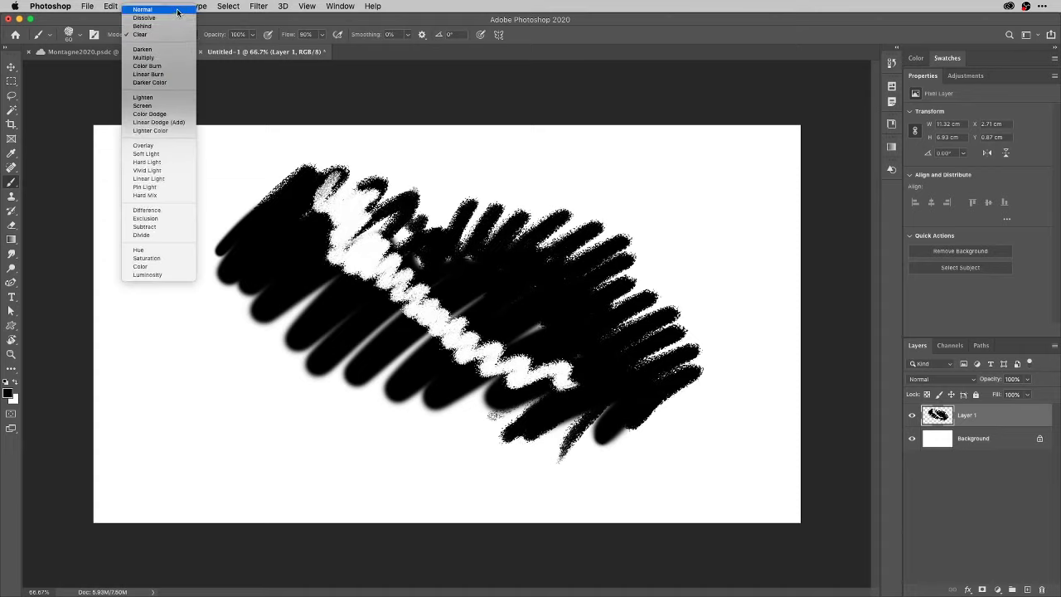
left_click(178, 10)
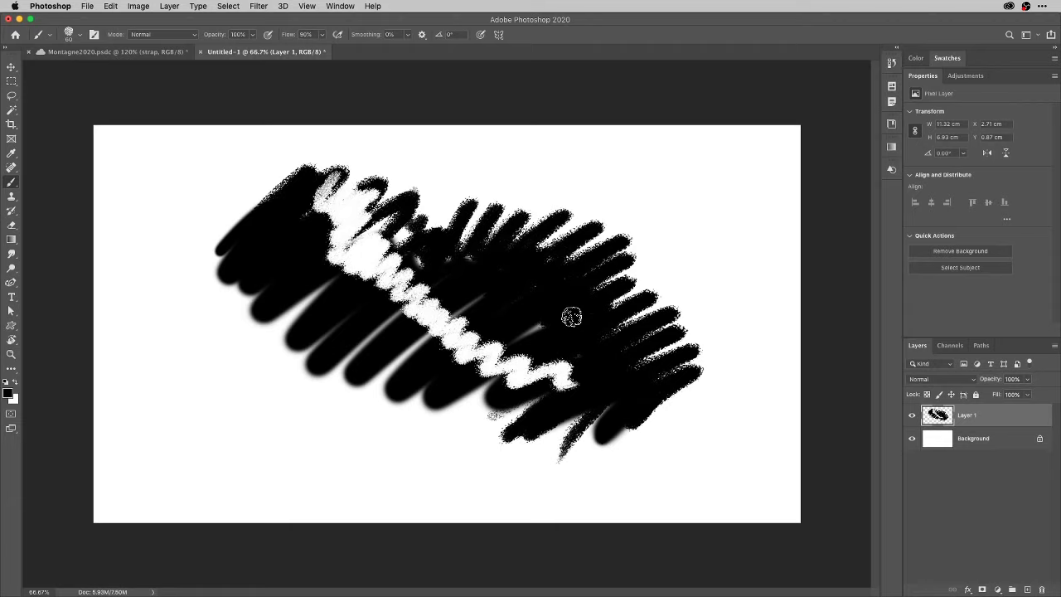
mouse_move(516, 284)
left_mouse_down()
mouse_move(569, 288)
mouse_move(599, 327)
mouse_move(633, 398)
mouse_move(611, 431)
mouse_move(623, 440)
mouse_move(634, 397)
mouse_move(697, 377)
mouse_move(596, 431)
left_mouse_up()
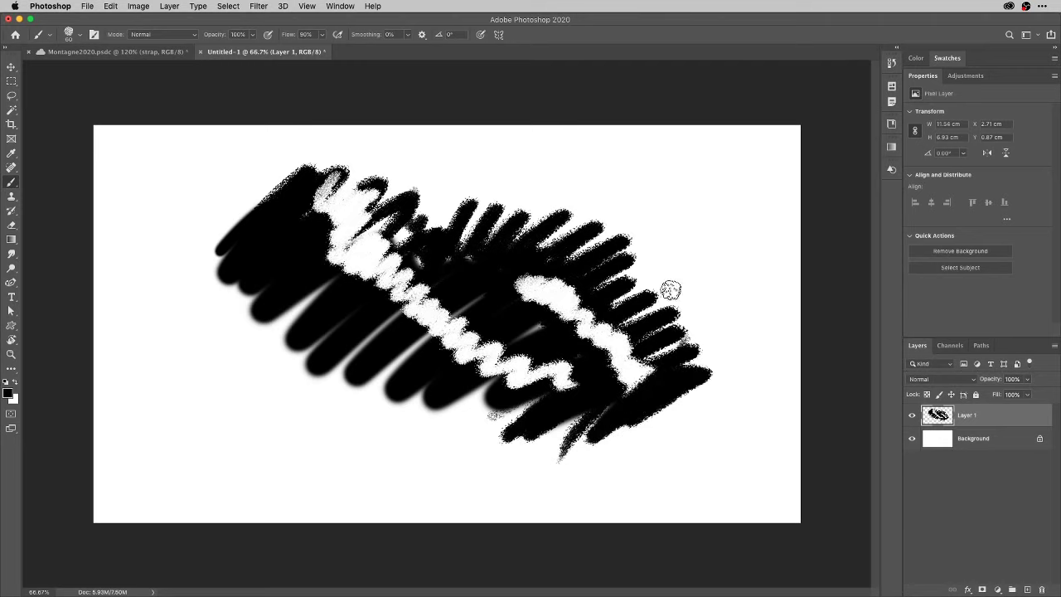
mouse_move(634, 214)
left_mouse_down()
mouse_move(692, 178)
mouse_move(699, 196)
mouse_move(539, 349)
mouse_move(696, 334)
mouse_move(677, 414)
left_mouse_up()
mouse_move(675, 308)
left_mouse_down()
mouse_move(702, 266)
mouse_move(692, 246)
mouse_move(640, 246)
mouse_move(646, 226)
mouse_move(716, 171)
mouse_move(667, 176)
mouse_move(603, 218)
left_mouse_up()
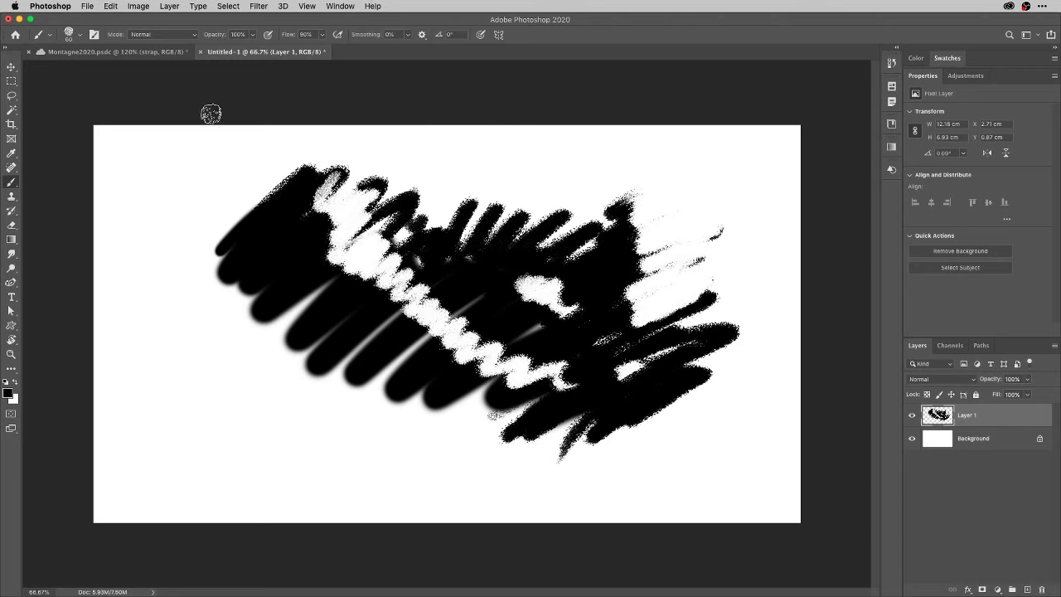
Open Save As for the scribble document, keeping Photoshop as the file format.
left_click(87, 5)
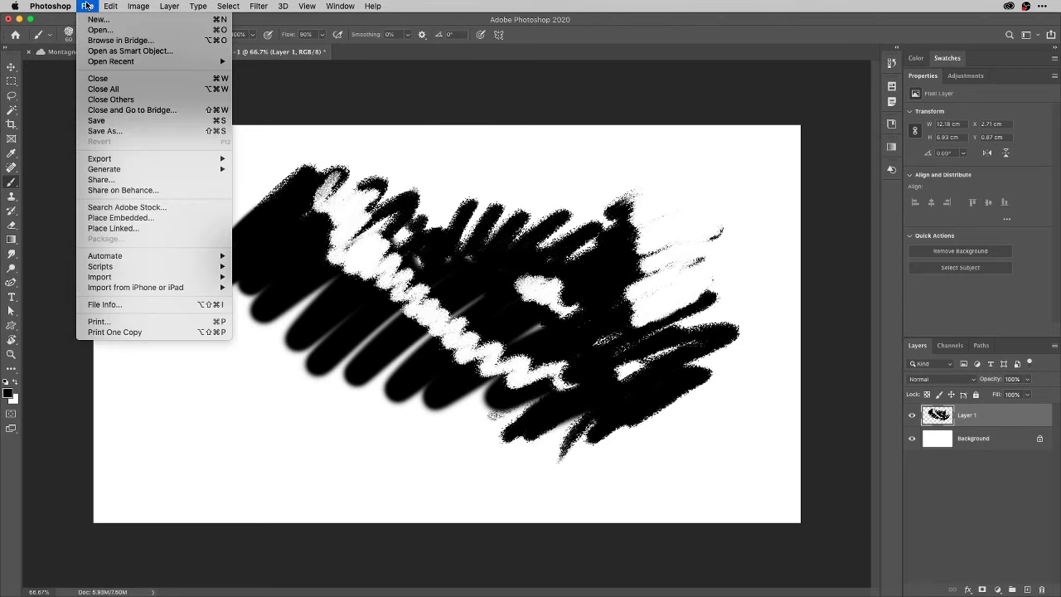
left_click(104, 131)
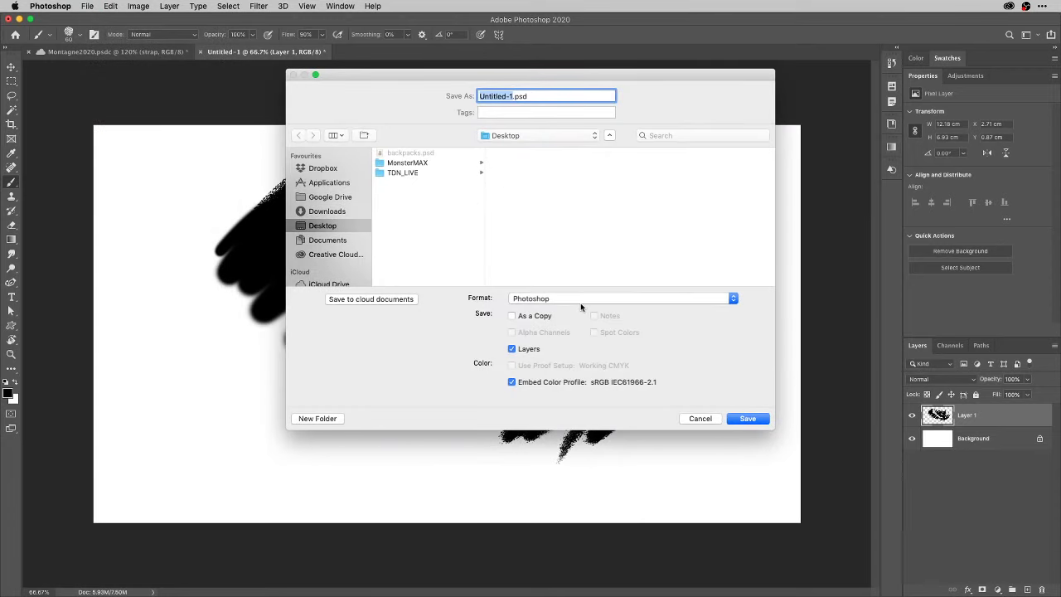
left_click(581, 300)
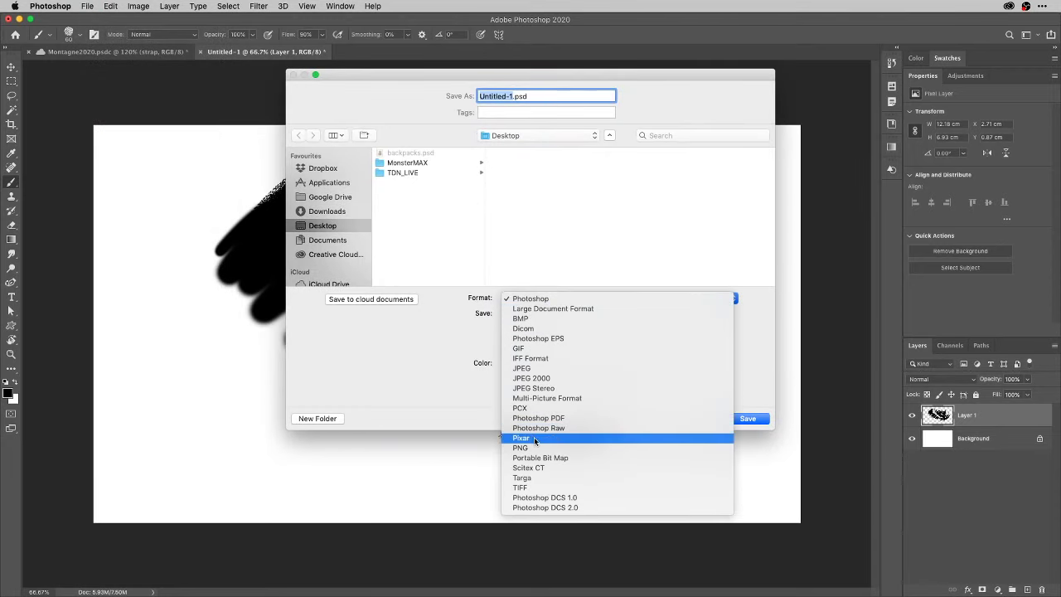
left_click(424, 387)
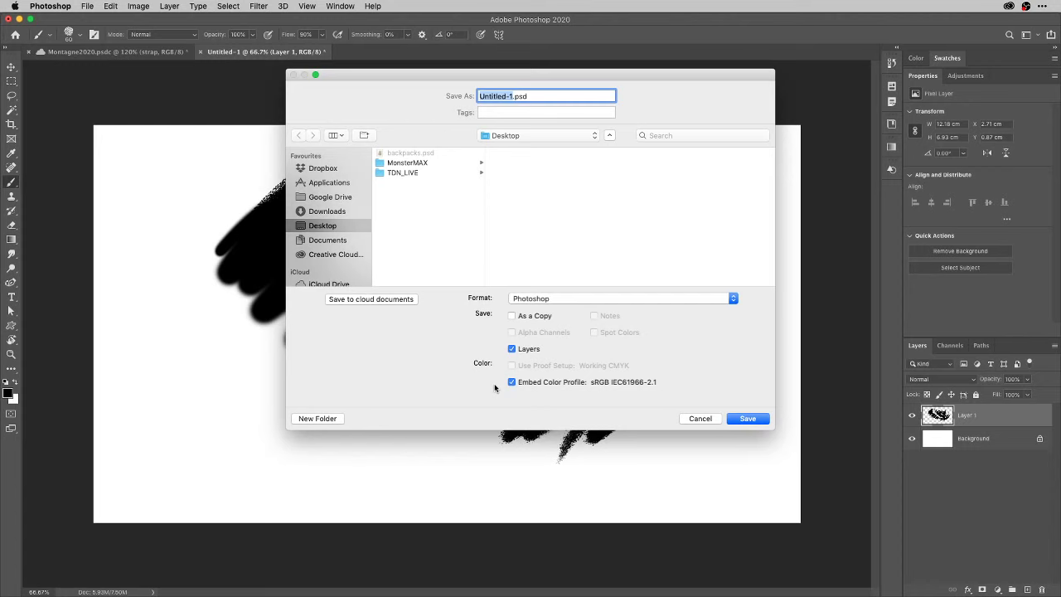
left_click(703, 417)
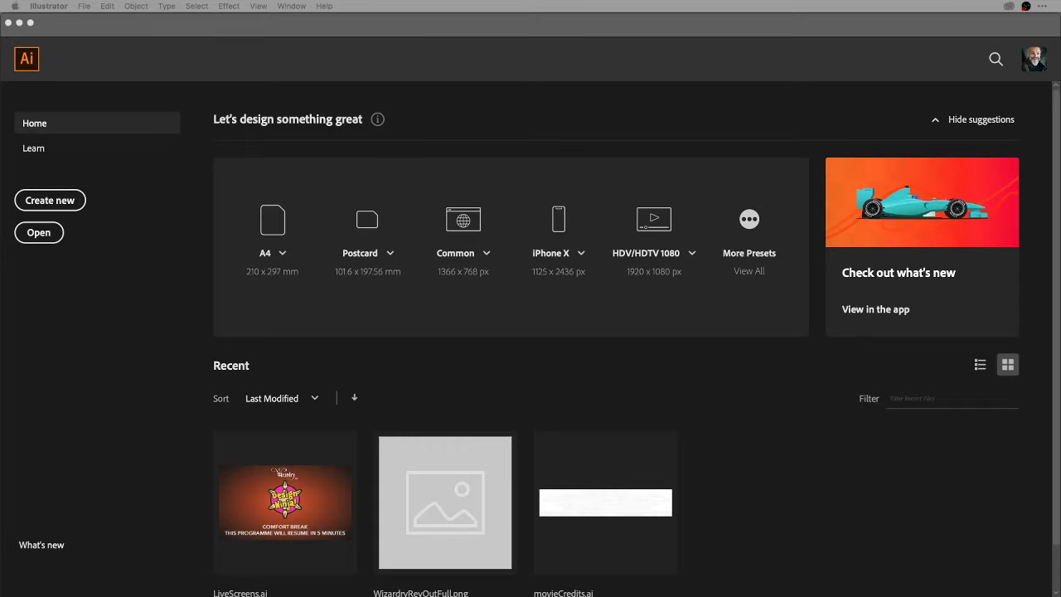
In Illustrator, open an HDV/HDTV 1080 document, then close the resulting Untitled-2.
left_click(705, 390)
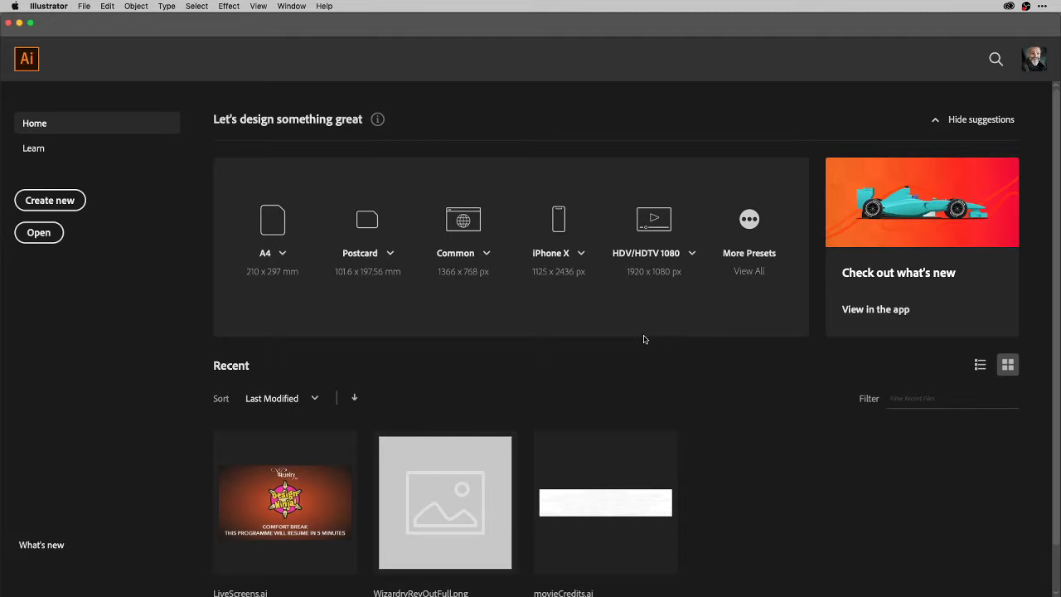
left_click(655, 237)
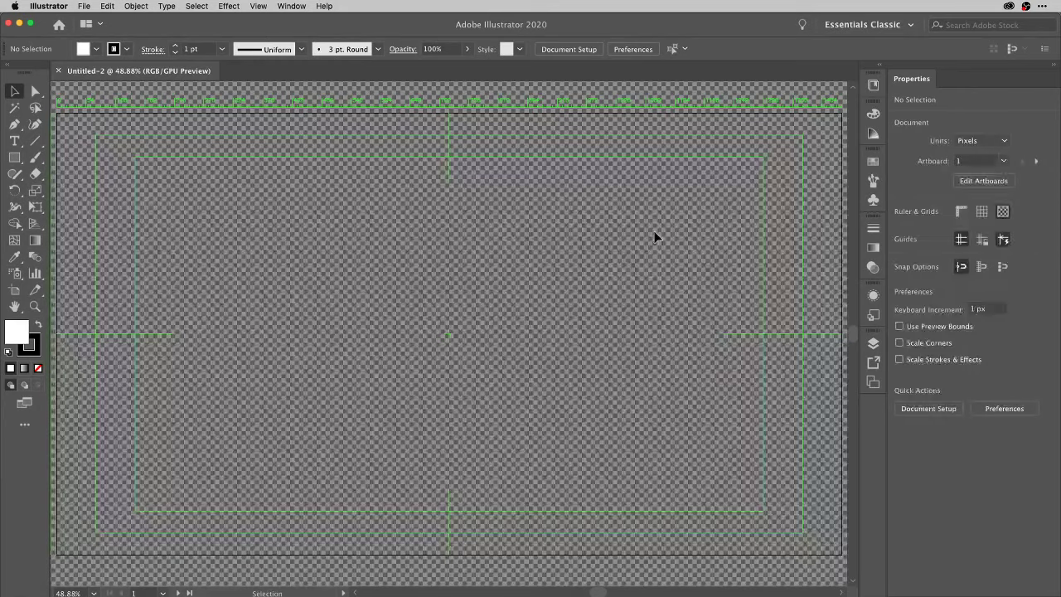
key("super+w")
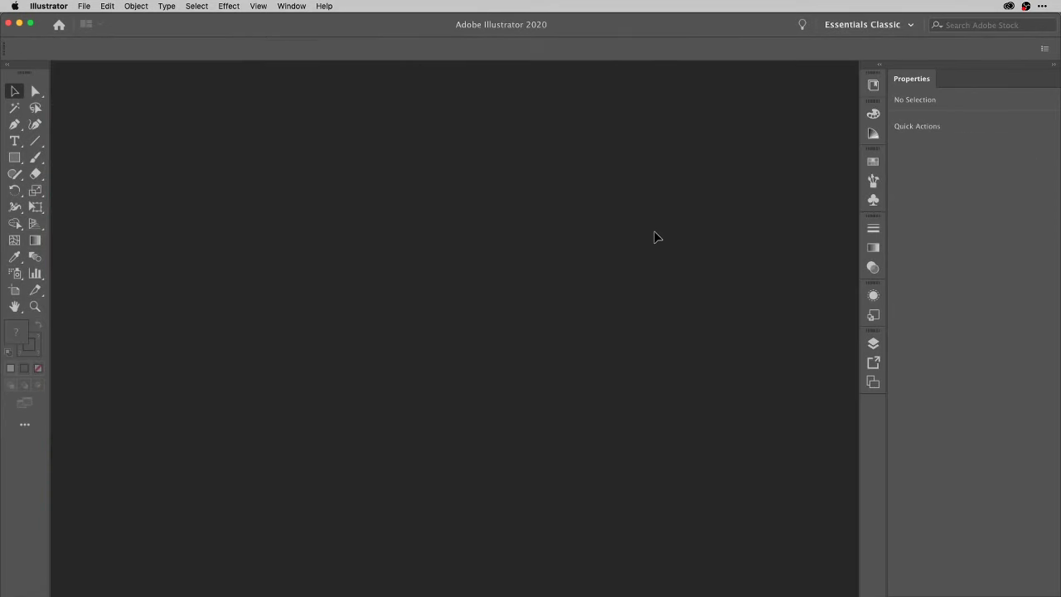
Create blank Untitled-3 at 677.33 × 381 mm from the recent 1920 x 1080 preset.
key("super+n")
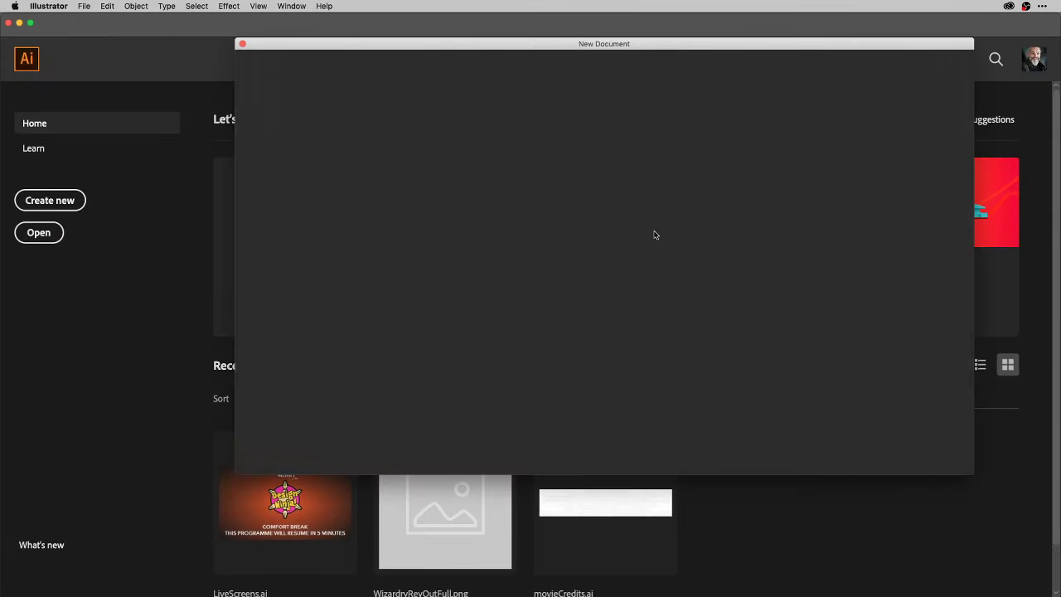
left_click(443, 296)
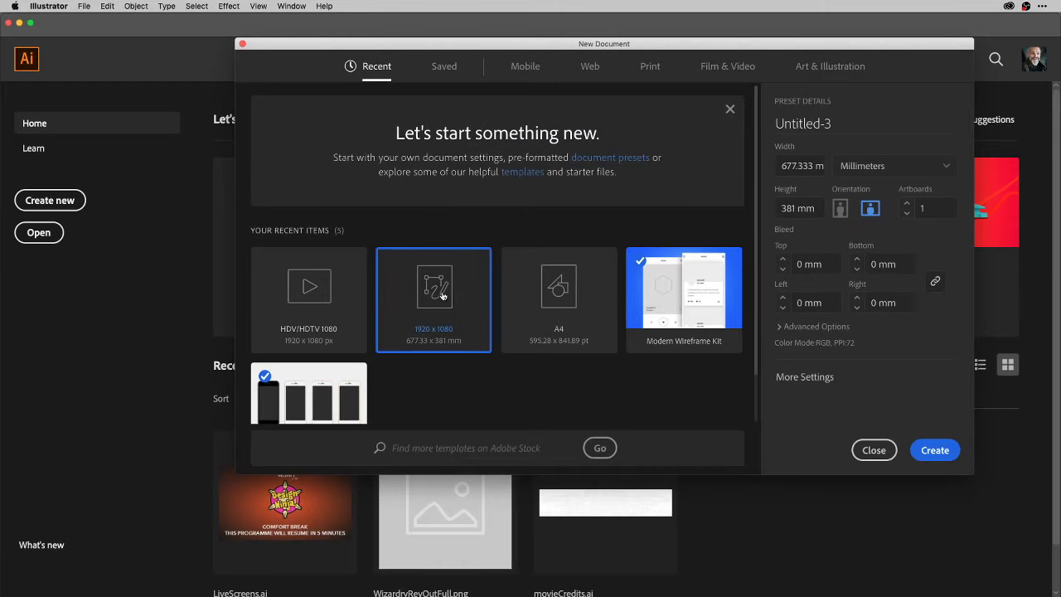
left_click(930, 452)
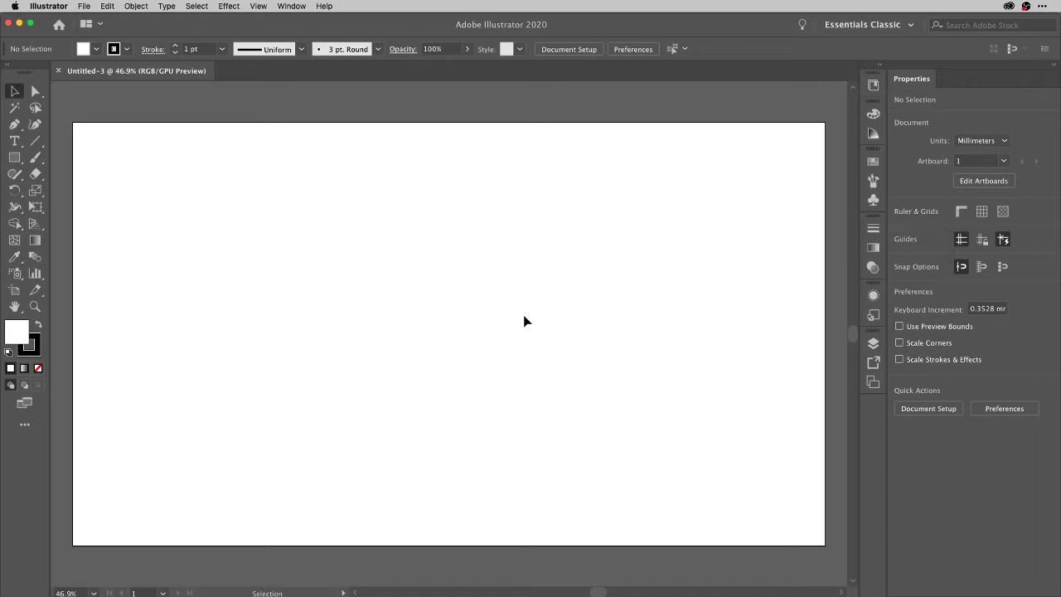
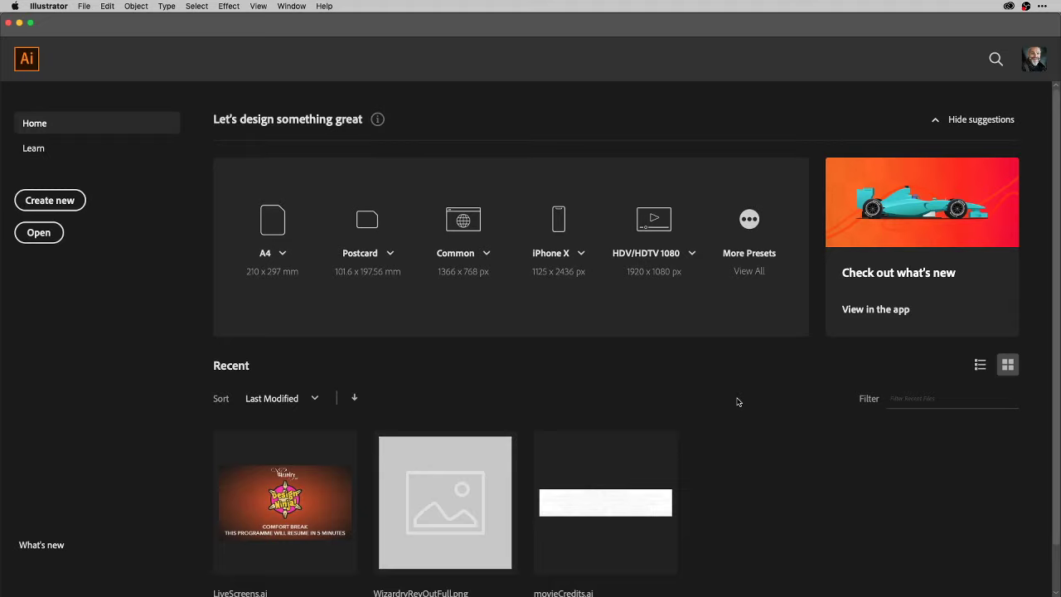
Bring up Spotlight Search over Illustrator's Home screen listing LiveScreens.ai and movieCredits.ai.
key("super+space")
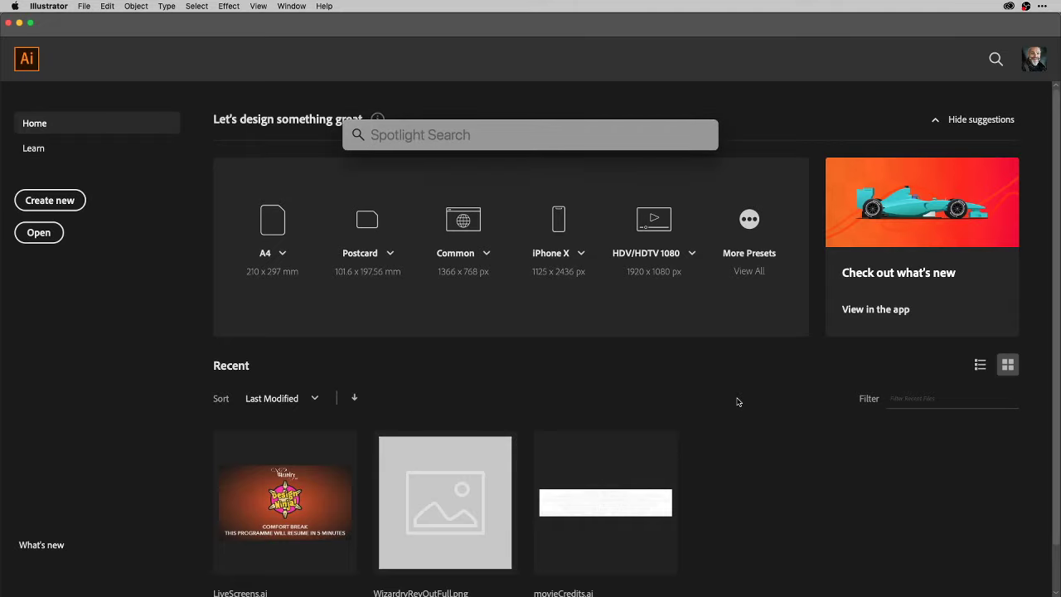
Search Spotlight for 'in', dismiss the search, and switch to the Creative Cloud app.
type("in")
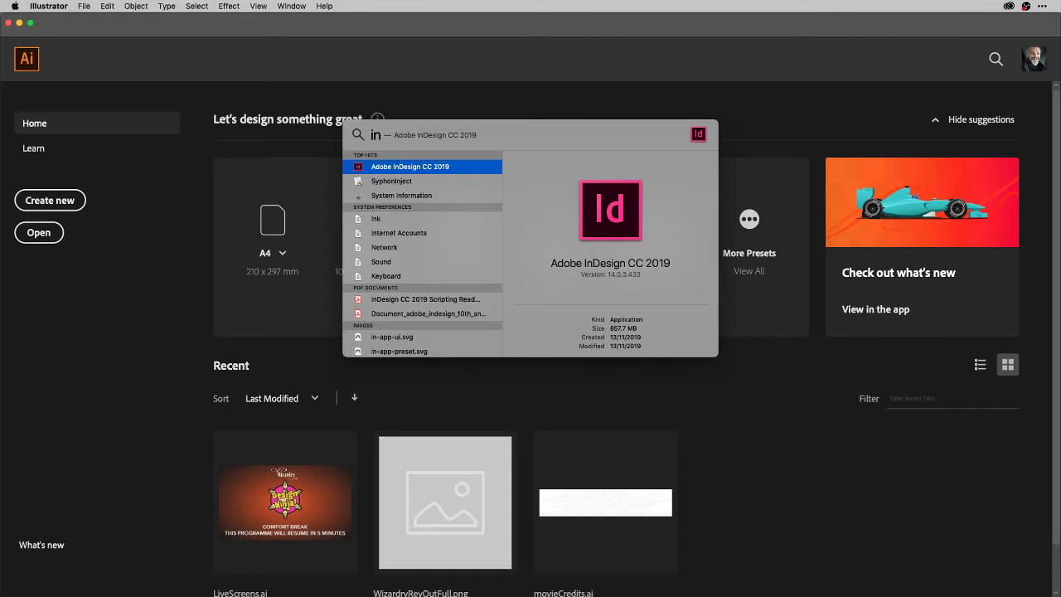
key("Escape")
key("Escape")
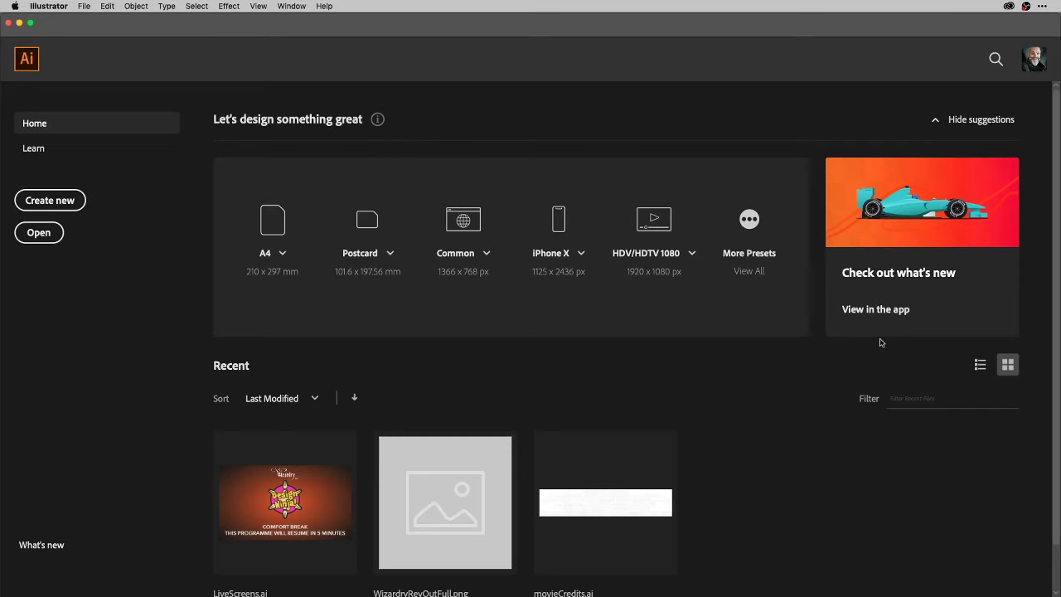
key("super+Tab")
key("super+Tab")
key("super+Tab")
key("super+Tab")
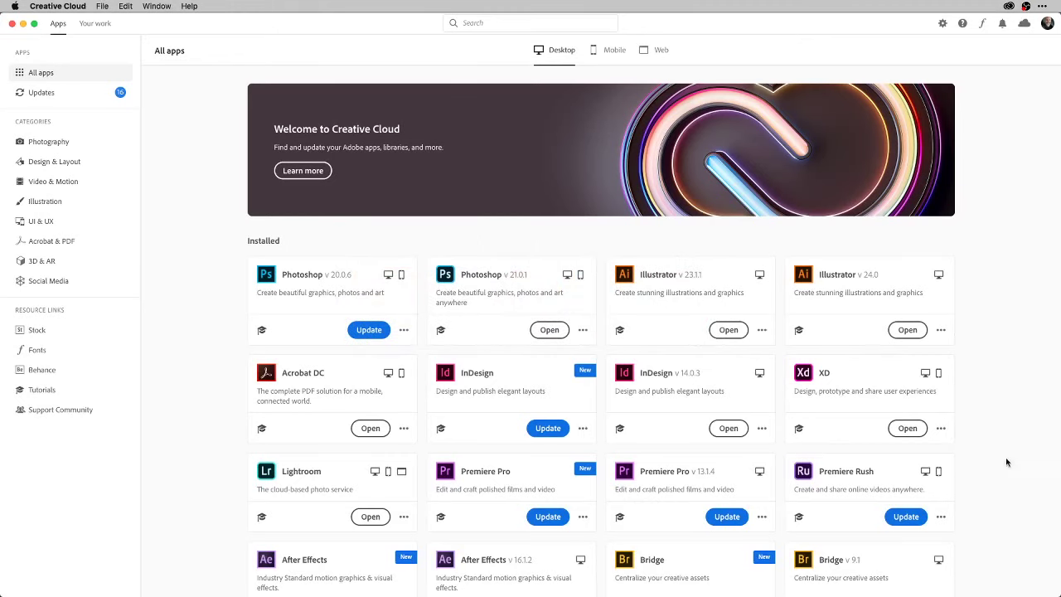
Update the newer InDesign in Creative Cloud, keeping 'Import previous settings' checked.
left_click(548, 429)
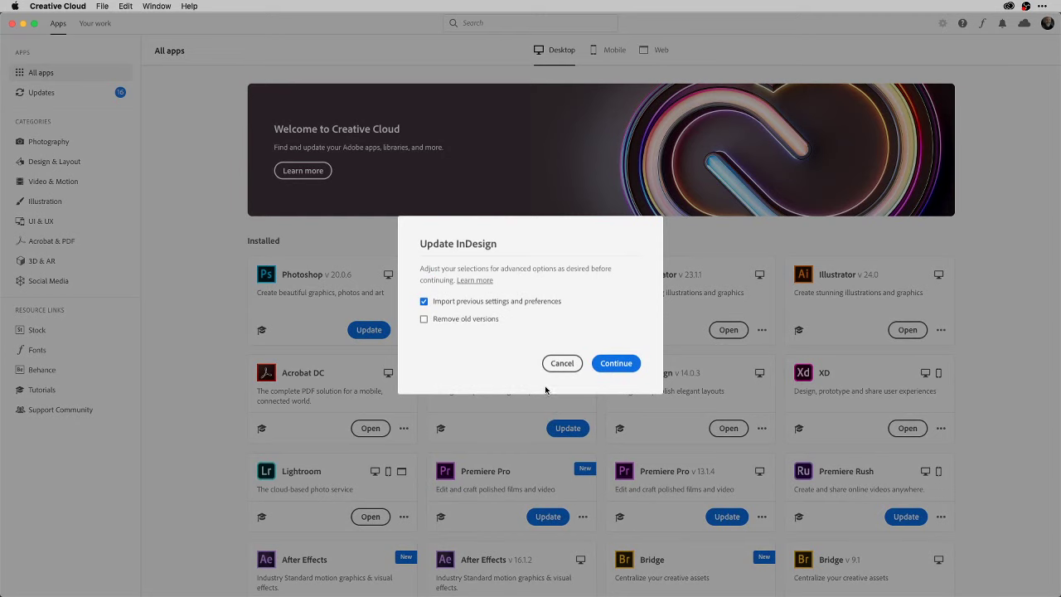
left_click(617, 365)
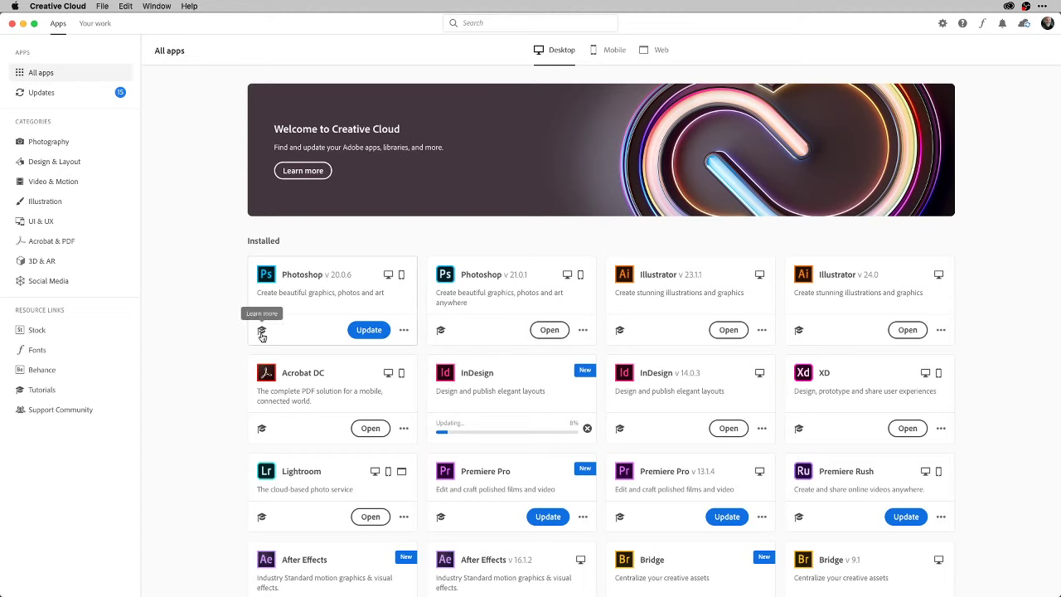
left_click(262, 519)
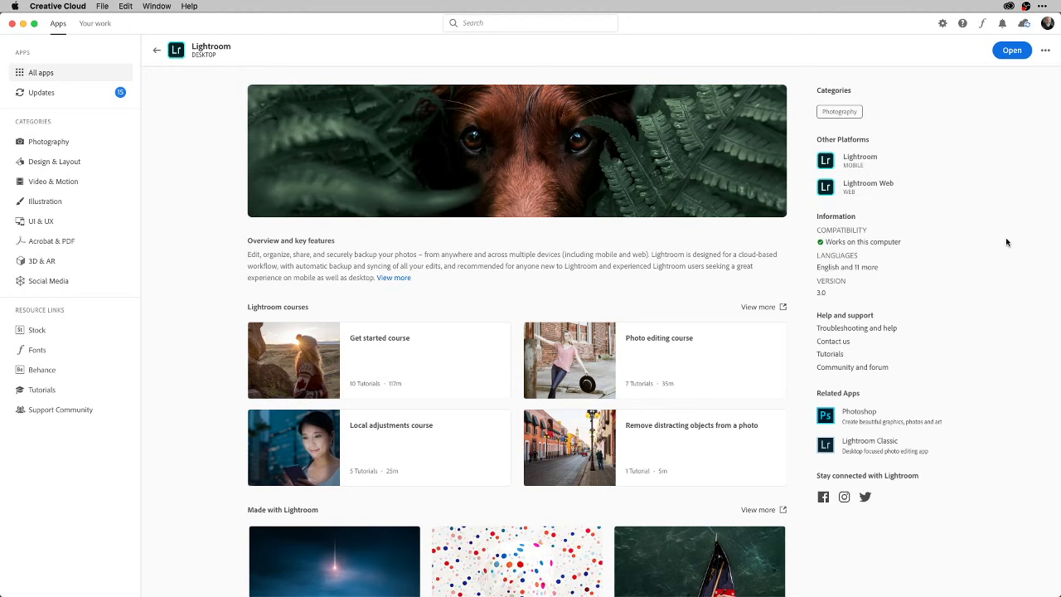
scroll(1005, 237, "down", 3)
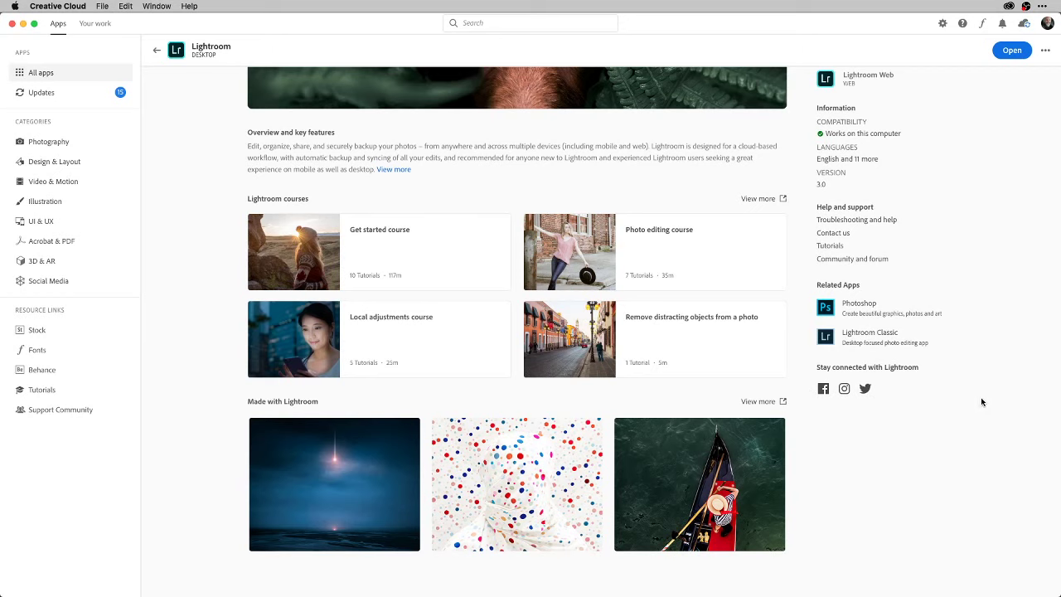
scroll(981, 402, "up", 3)
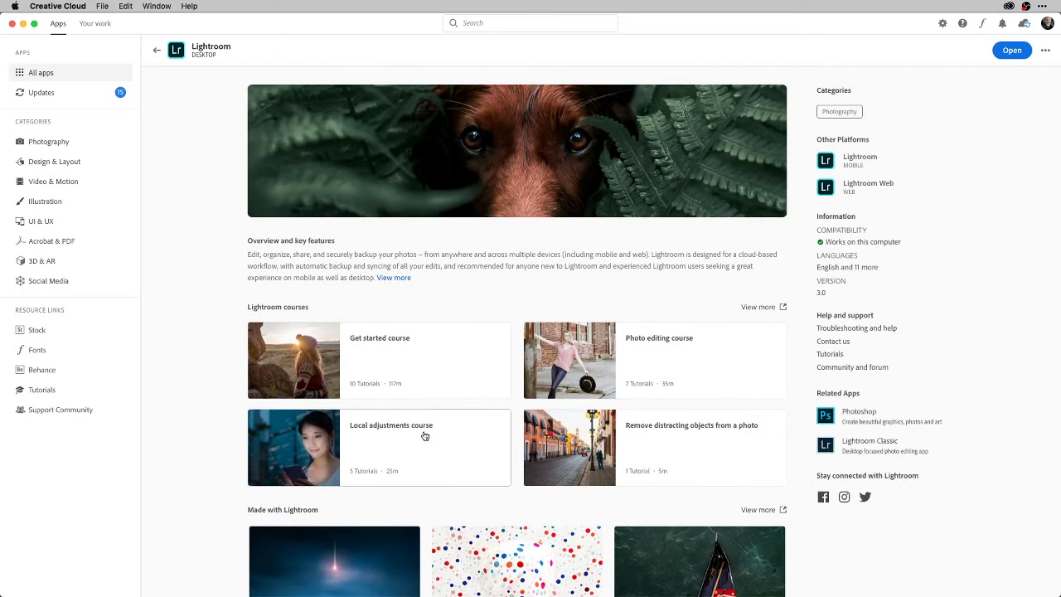
scroll(510, 446, "down", 2)
scroll(505, 446, "down", 1)
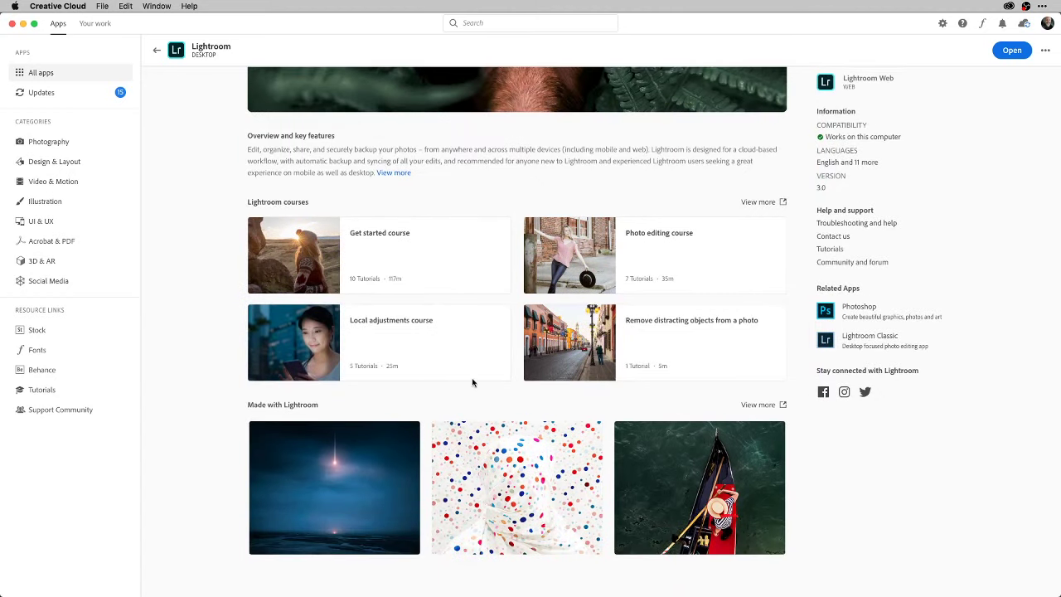
scroll(471, 379, "up", 3)
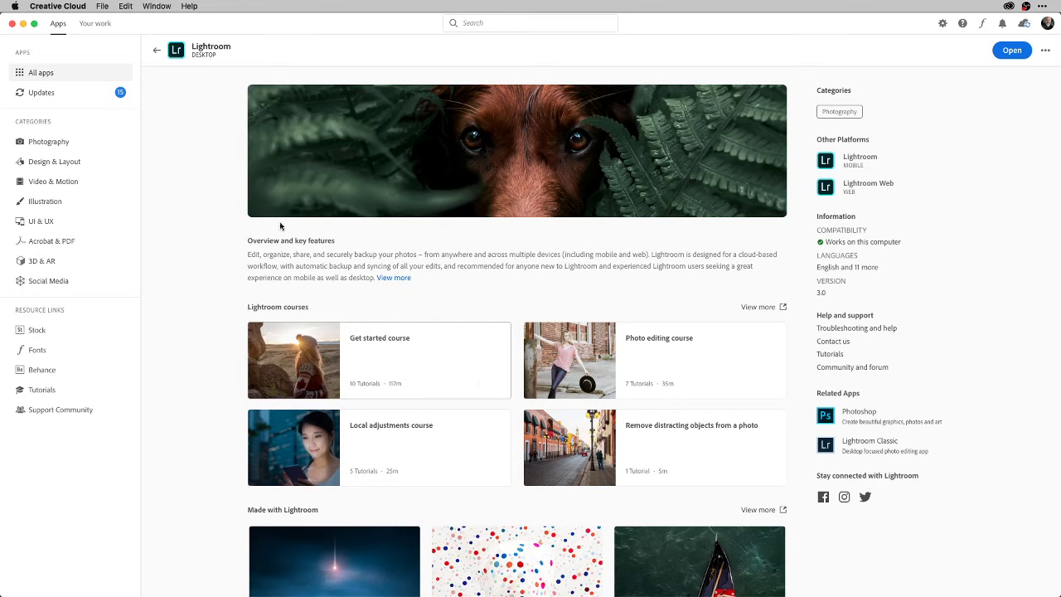
left_click(48, 73)
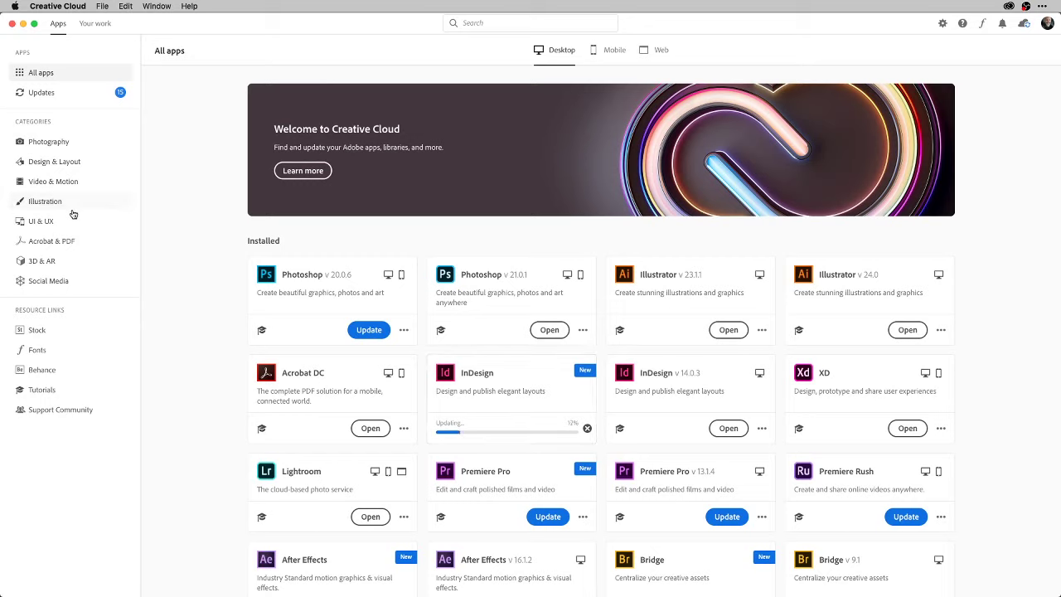
Filter Creative Cloud's apps to the Design & Layout category and look through them.
left_click(60, 166)
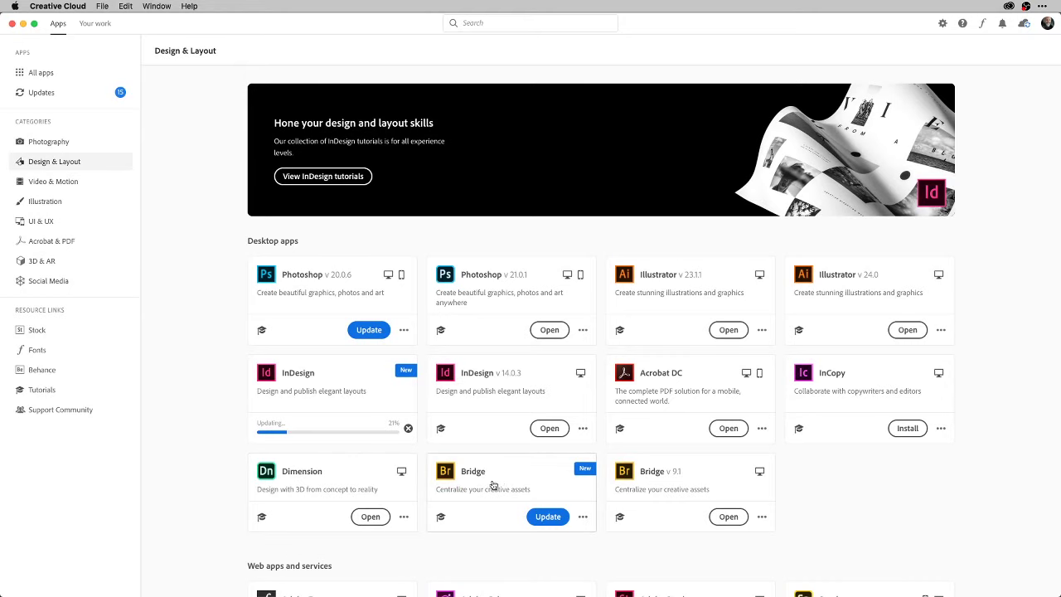
scroll(408, 472, "down", 6)
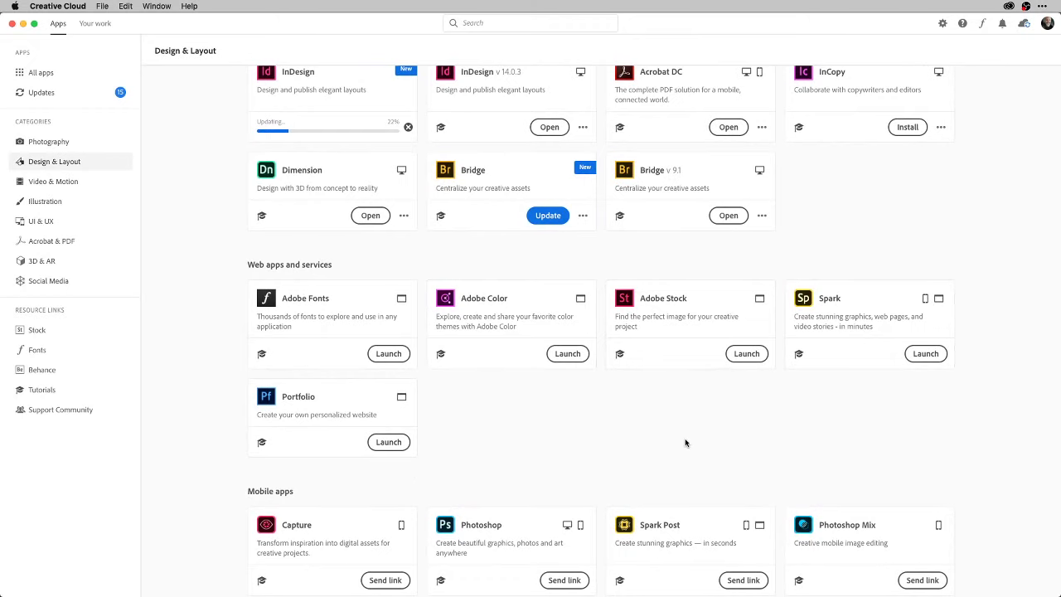
scroll(685, 440, "down", 3)
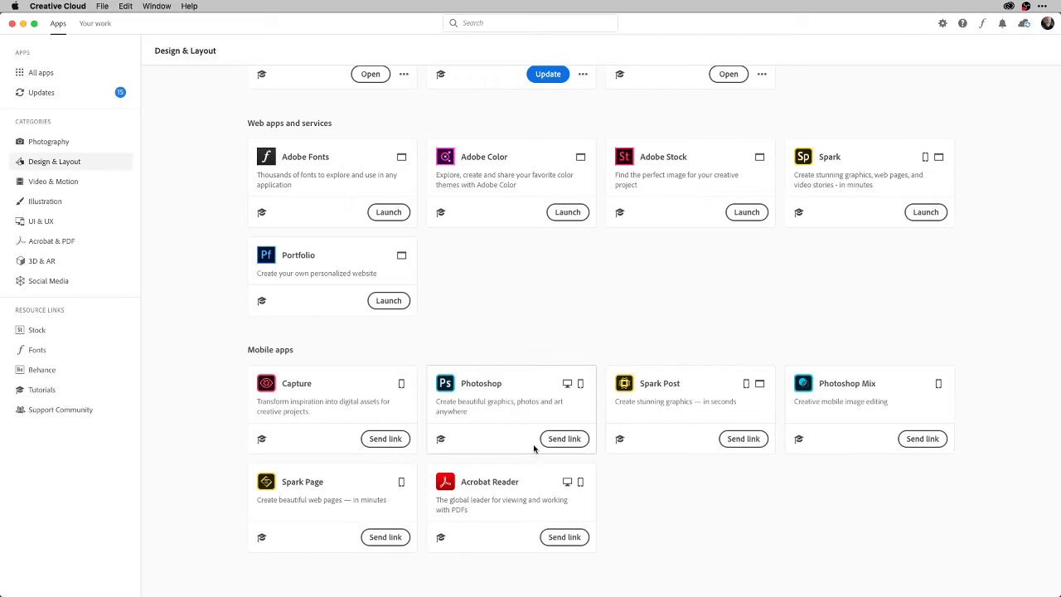
scroll(973, 365, "up", 9)
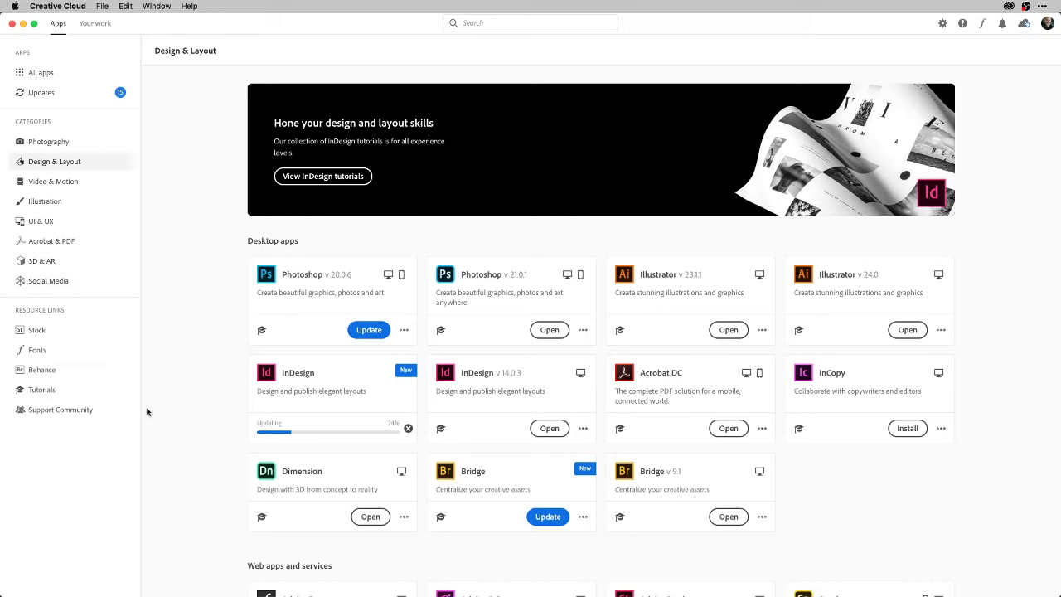
Show the Your work libraries with AI Staples open, glancing at the web links flyout.
left_click(107, 26)
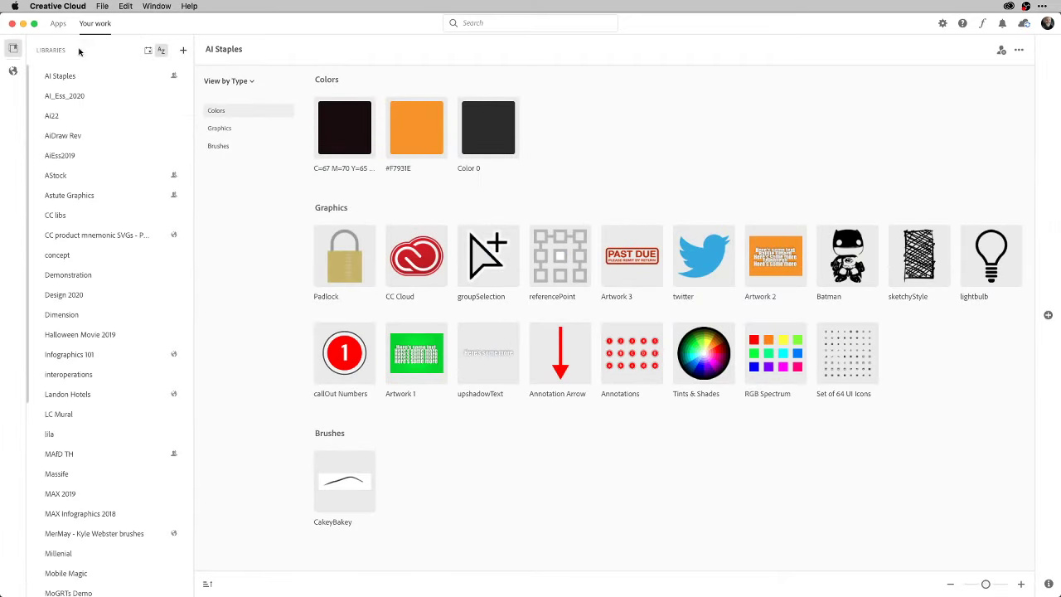
left_click(14, 74)
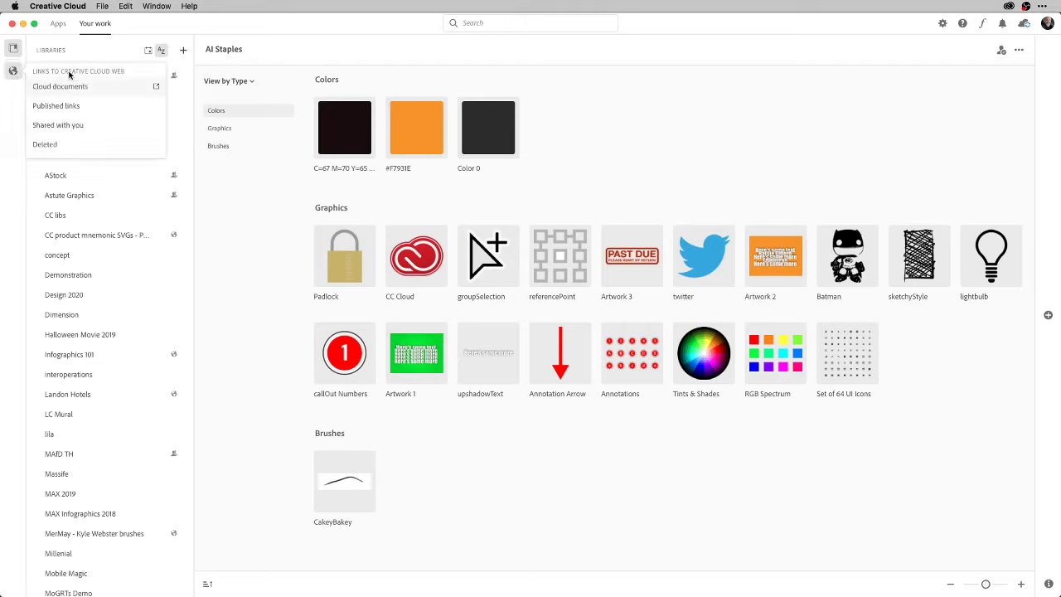
left_click(18, 107)
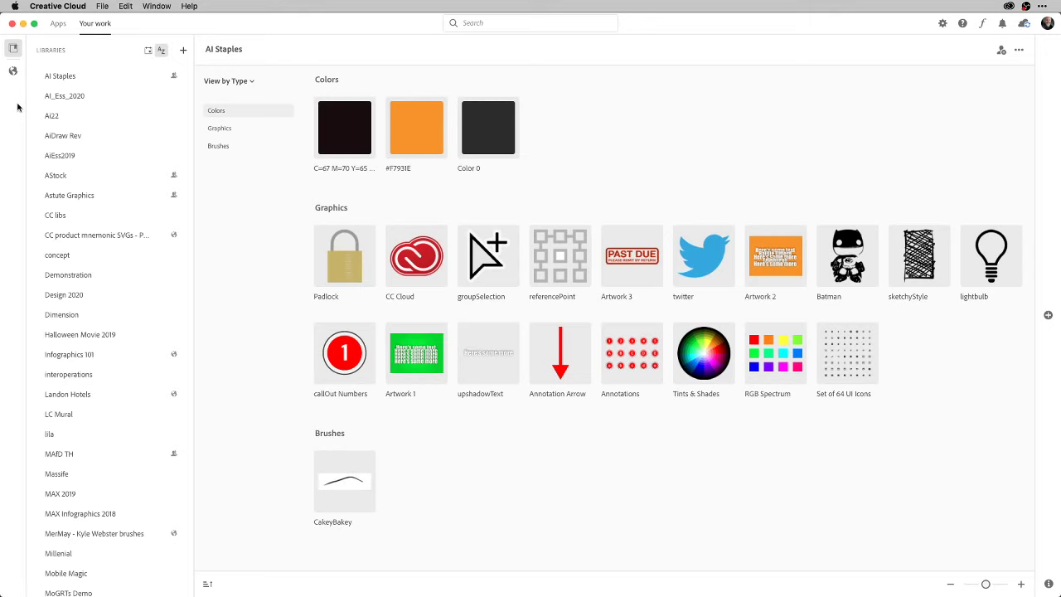
Return to the Apps list, find Adobe Dimension further down, and open it.
left_click(59, 30)
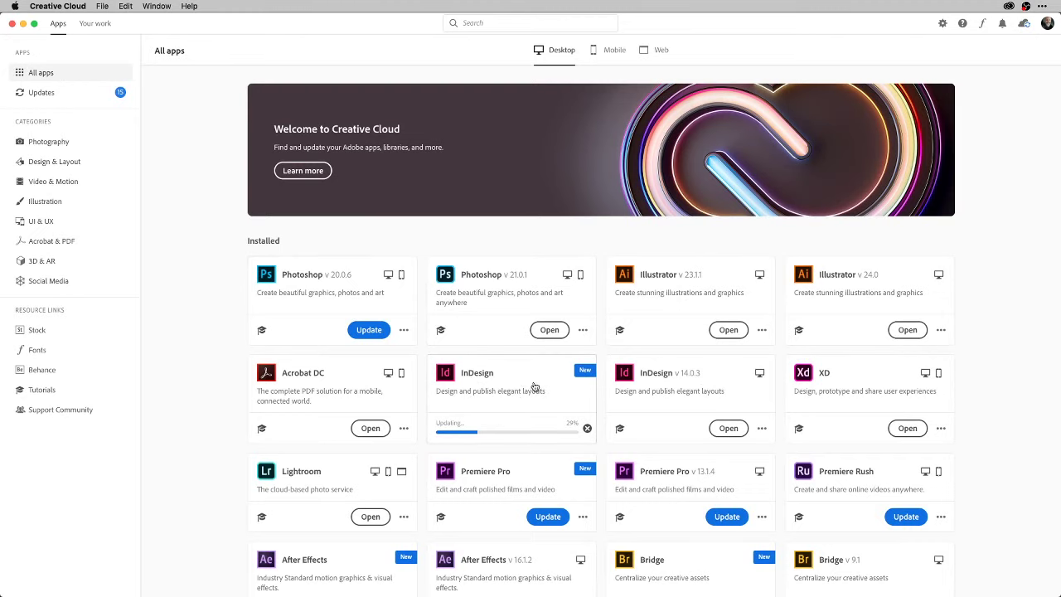
scroll(533, 379, "down", 3)
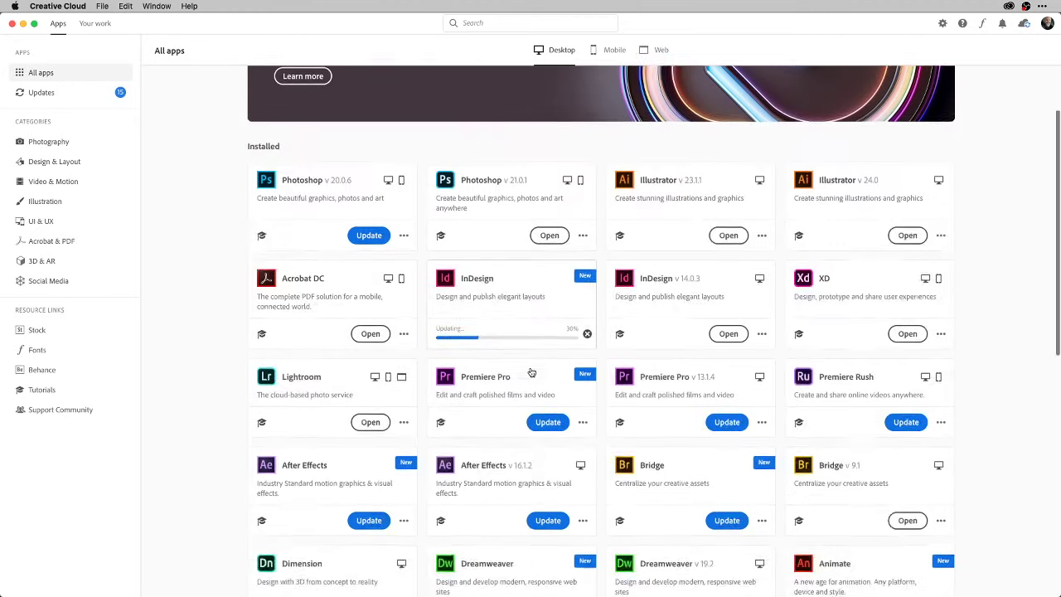
scroll(532, 372, "down", 3)
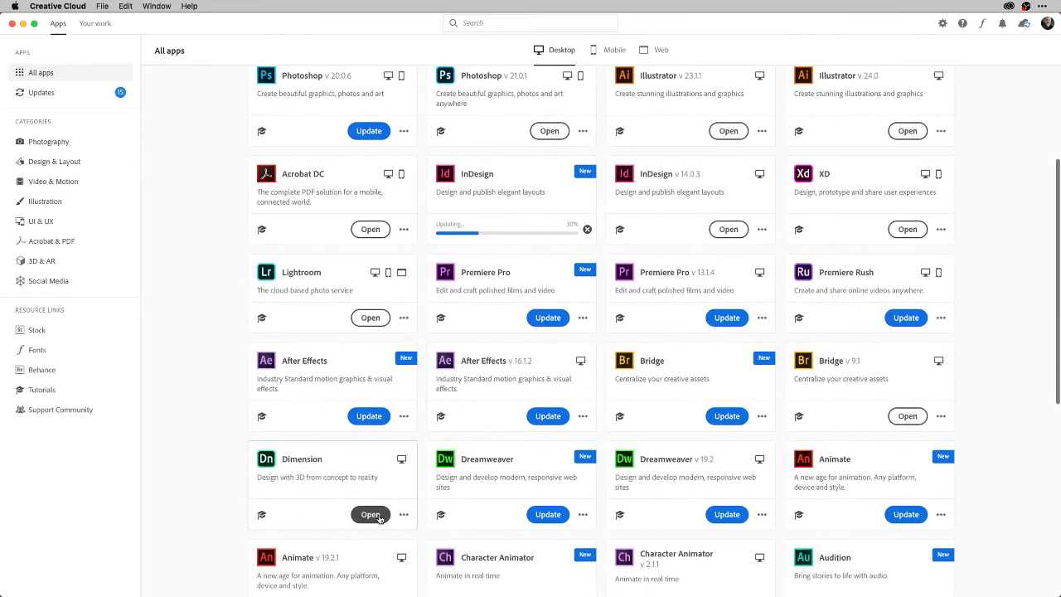
left_click(371, 515)
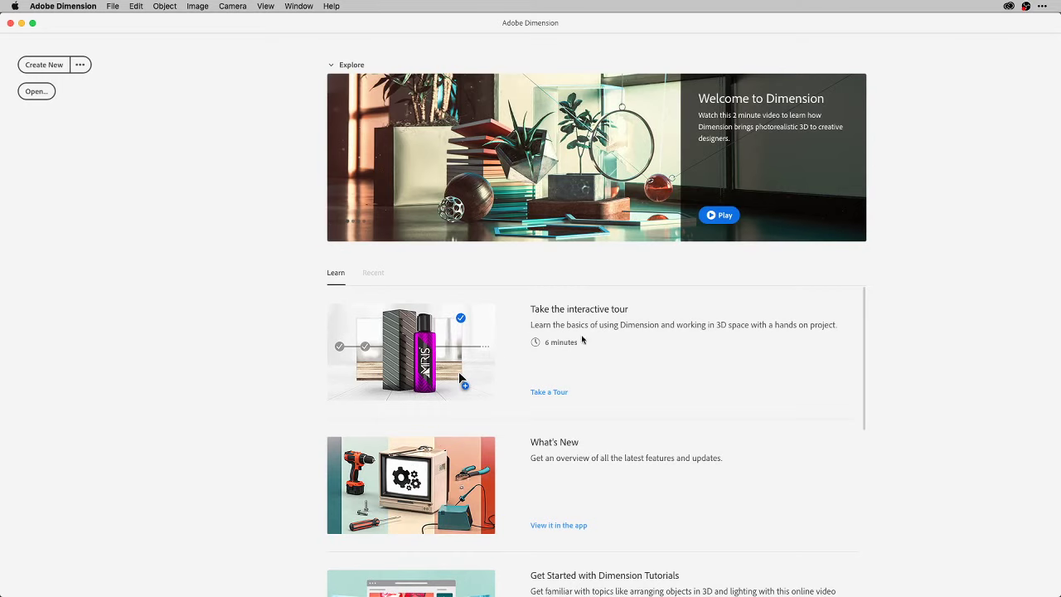
Create a new Untitled 1,024 × 768 px Dimension scene from the Home screen.
scroll(706, 429, "down", 5)
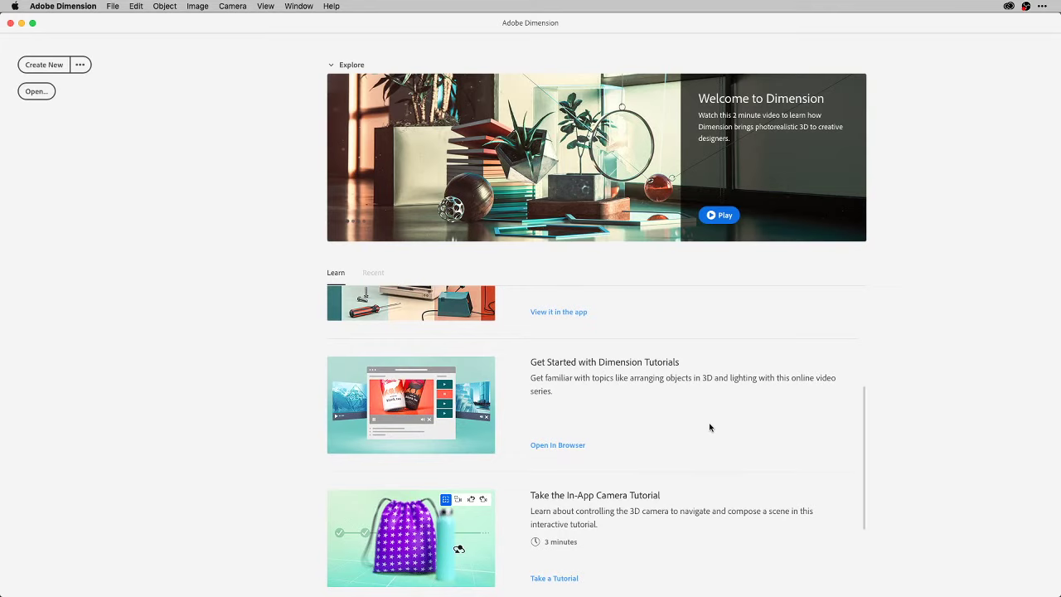
scroll(710, 428, "down", 3)
scroll(709, 428, "up", 8)
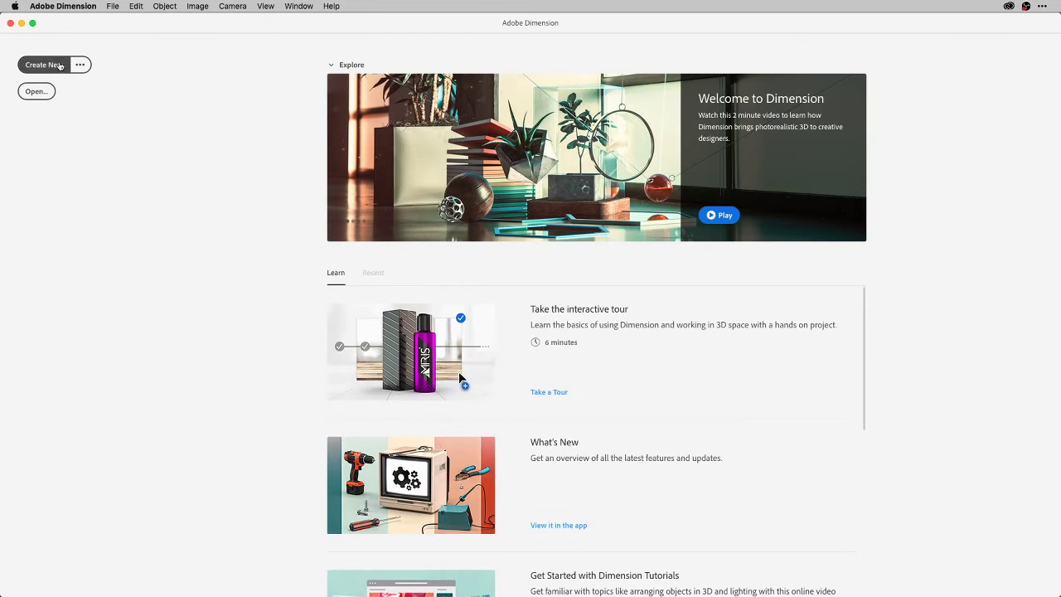
left_click(54, 67)
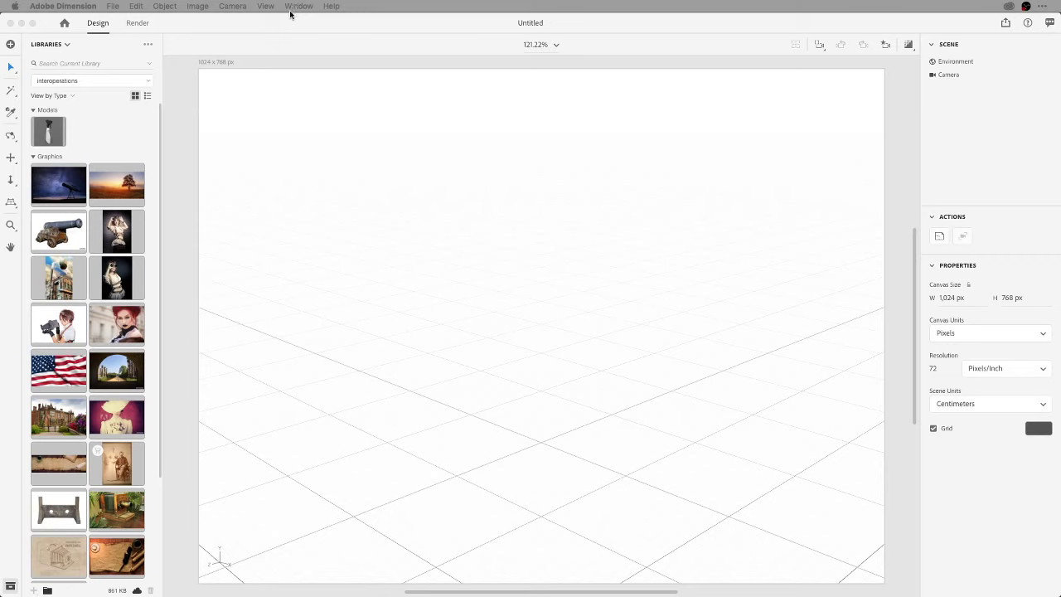
Switch the assets to Starter Assets and drag the Coffee Cup model onto the canvas.
left_click(297, 6)
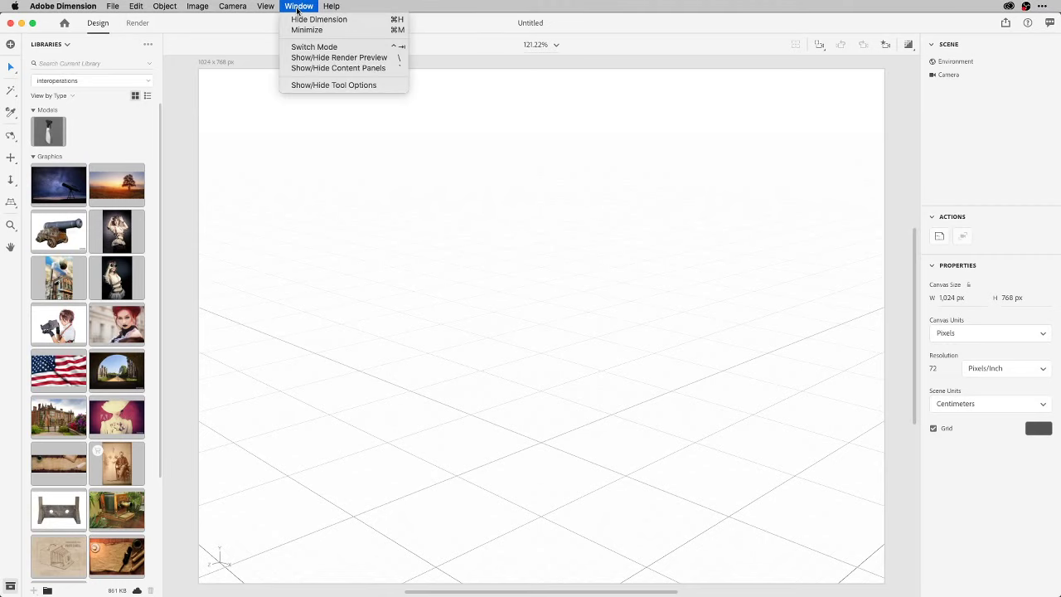
left_click(297, 6)
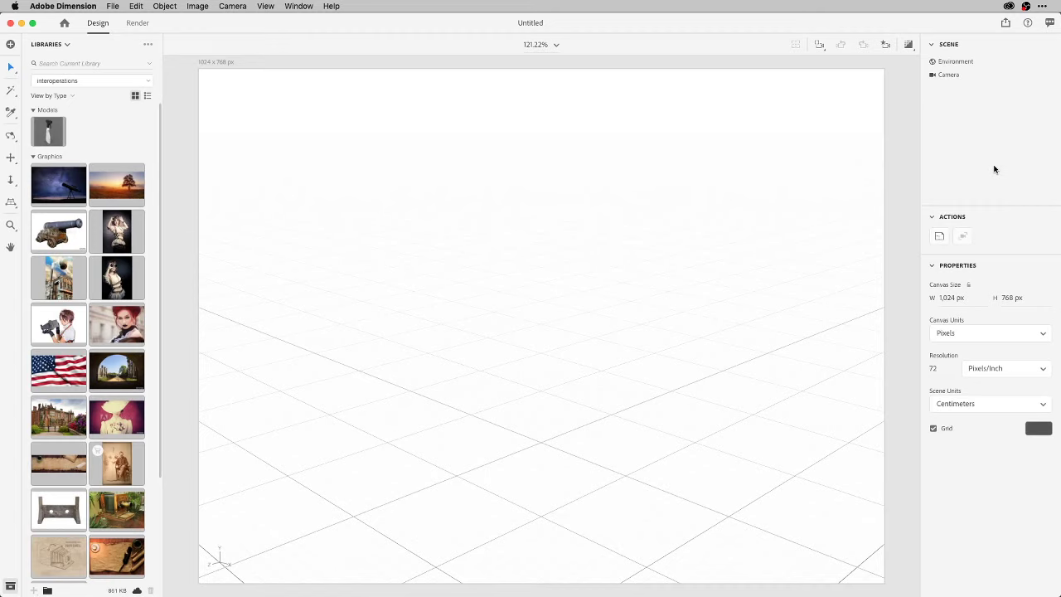
left_click(68, 46)
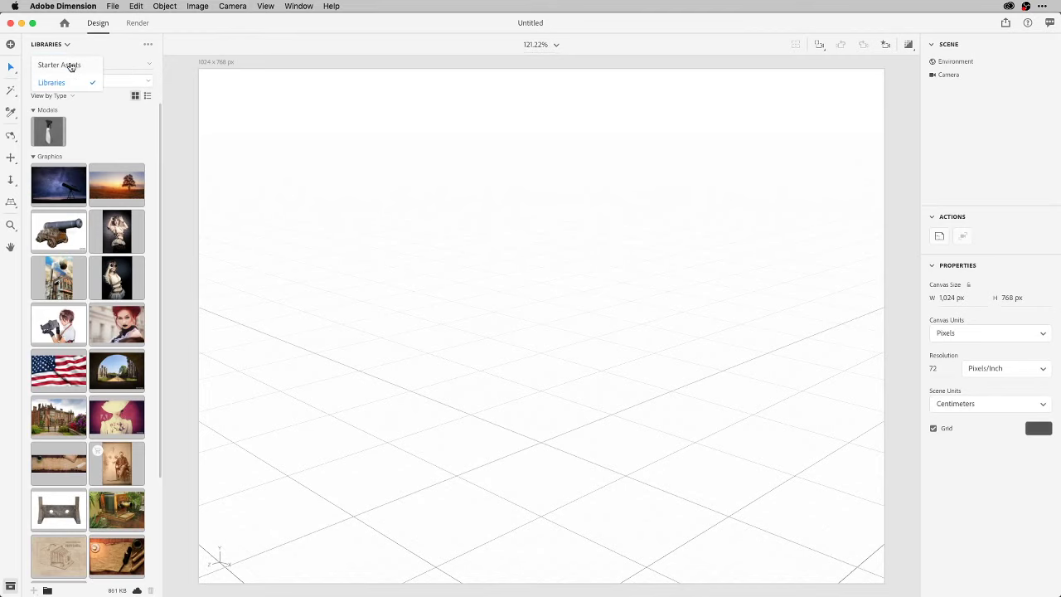
left_click(71, 66)
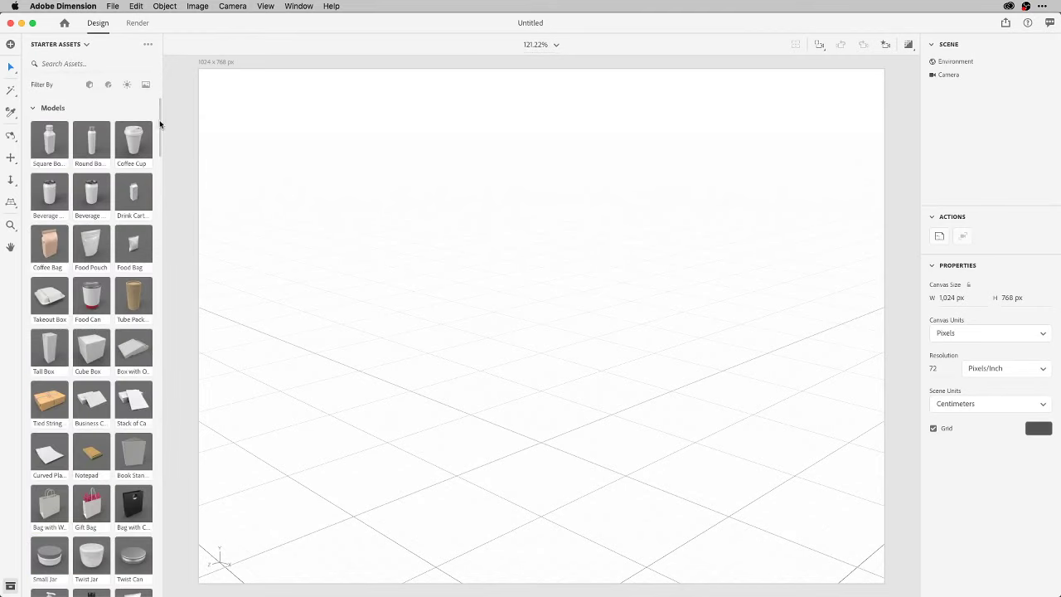
scroll(160, 131, "down", 3)
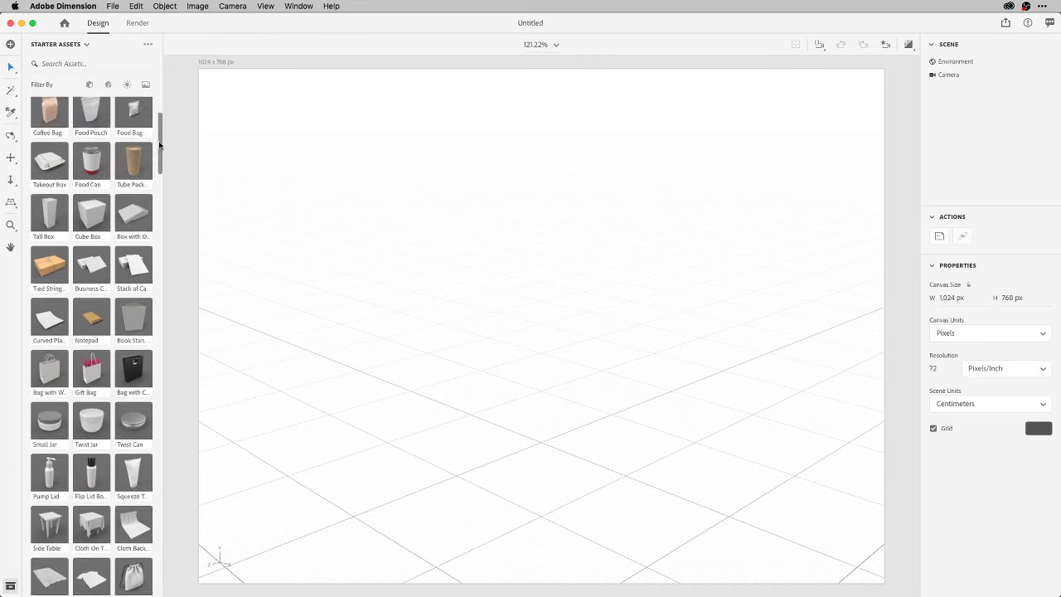
scroll(160, 131, "up", 3)
left_click_drag(142, 139, 541, 472)
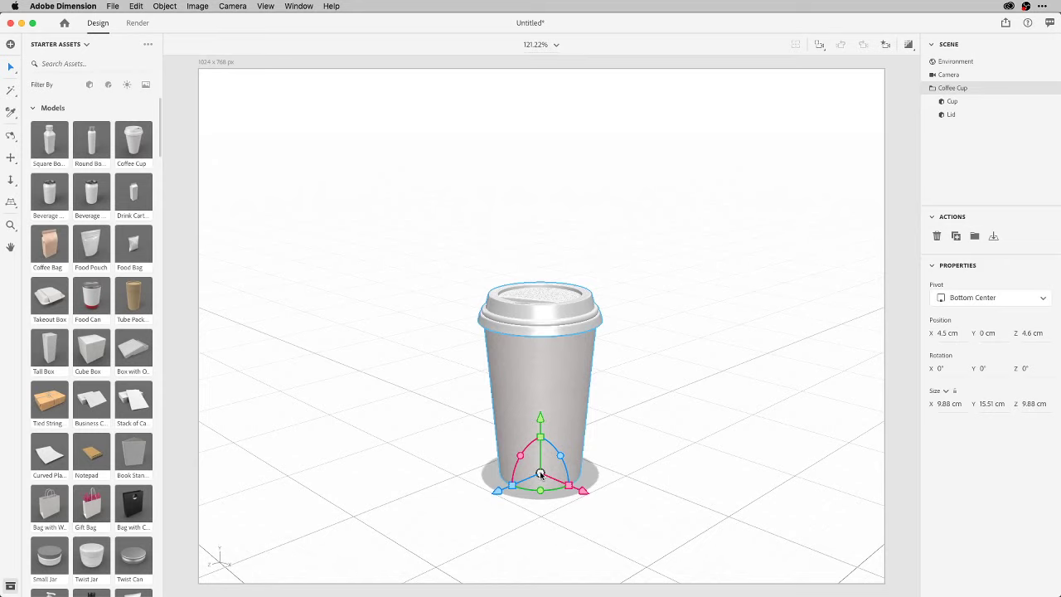
Apply the Cardboard Substance material to the cup and Glossy Paper to its Lid.
left_click(35, 108)
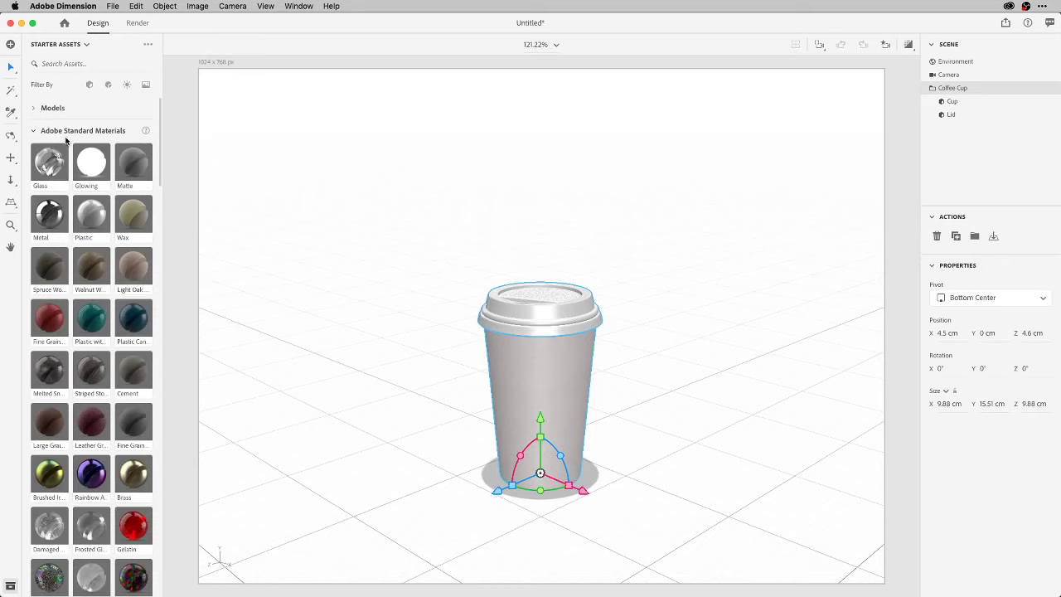
scroll(129, 301, "down", 1)
scroll(129, 301, "down", 1)
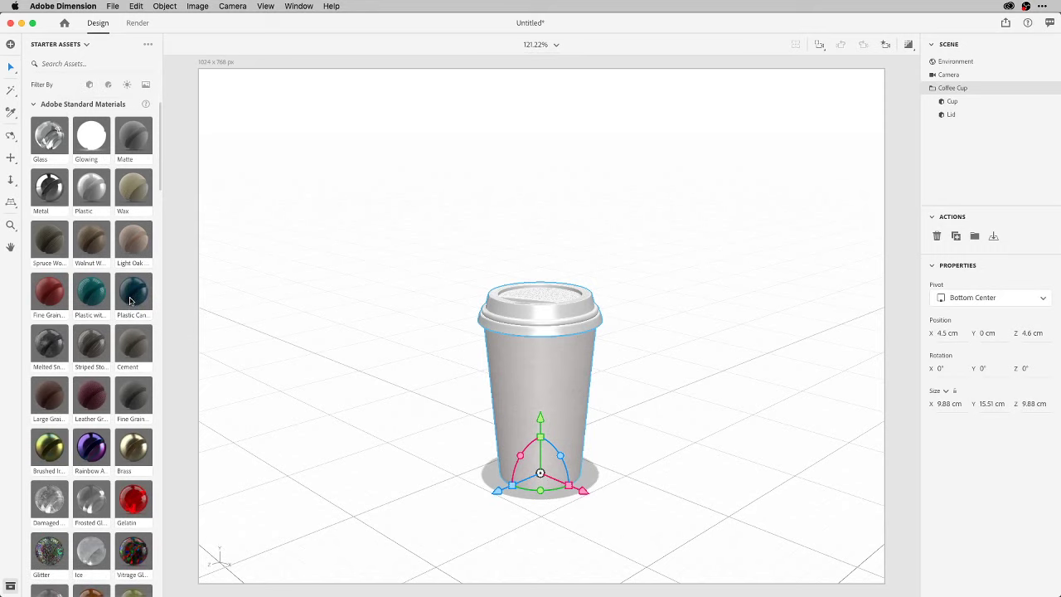
scroll(131, 303, "up", 2)
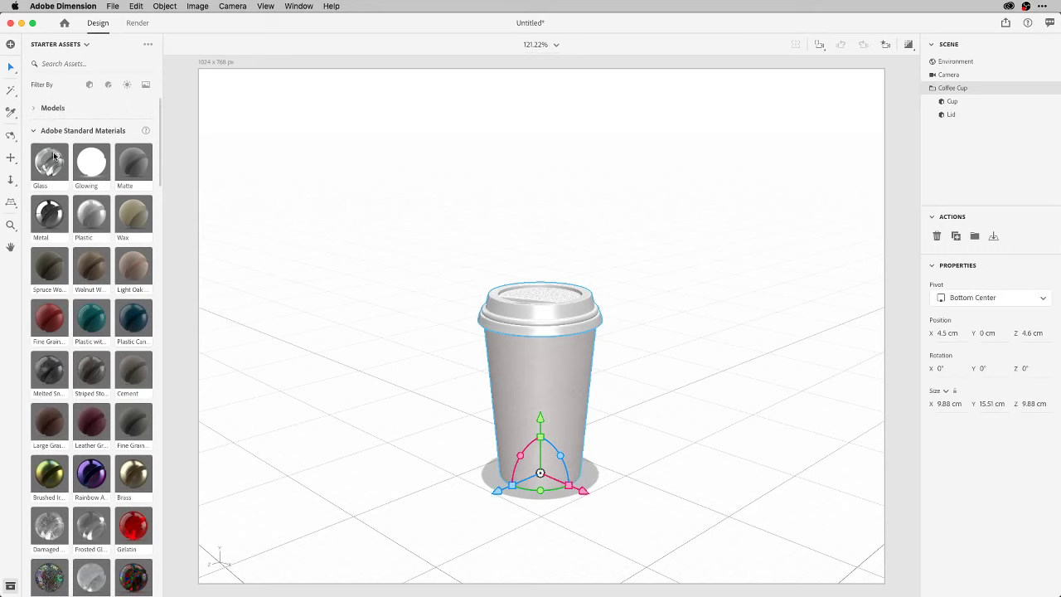
left_click(36, 132)
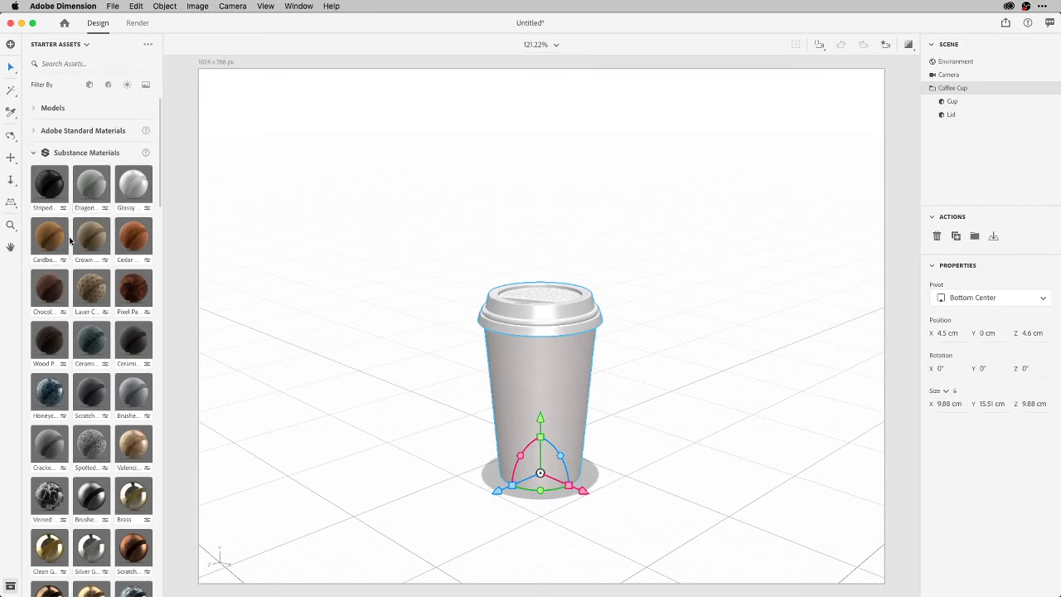
left_click_drag(45, 239, 533, 373)
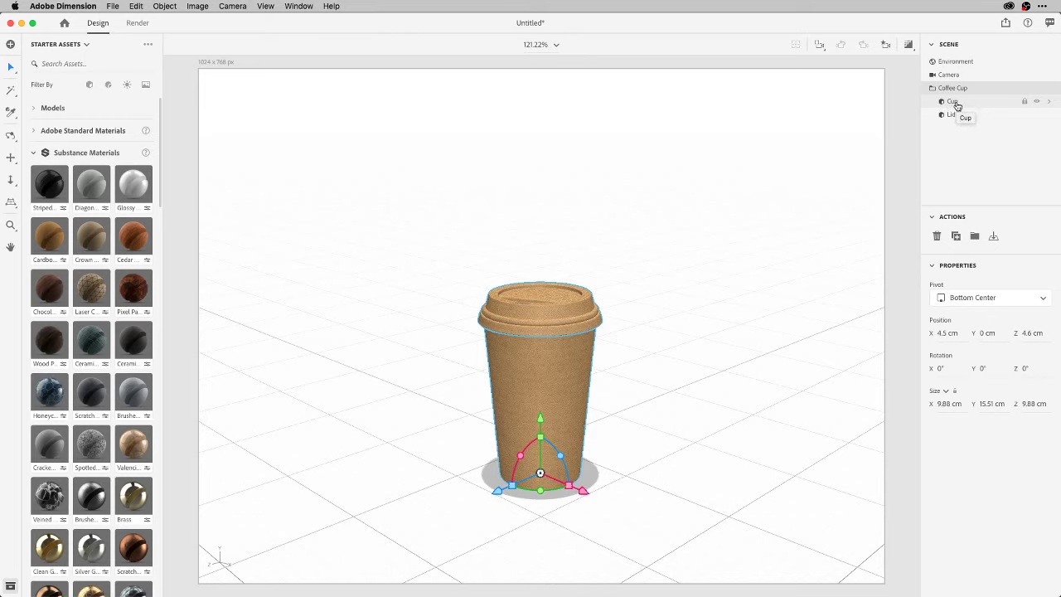
left_click(951, 116)
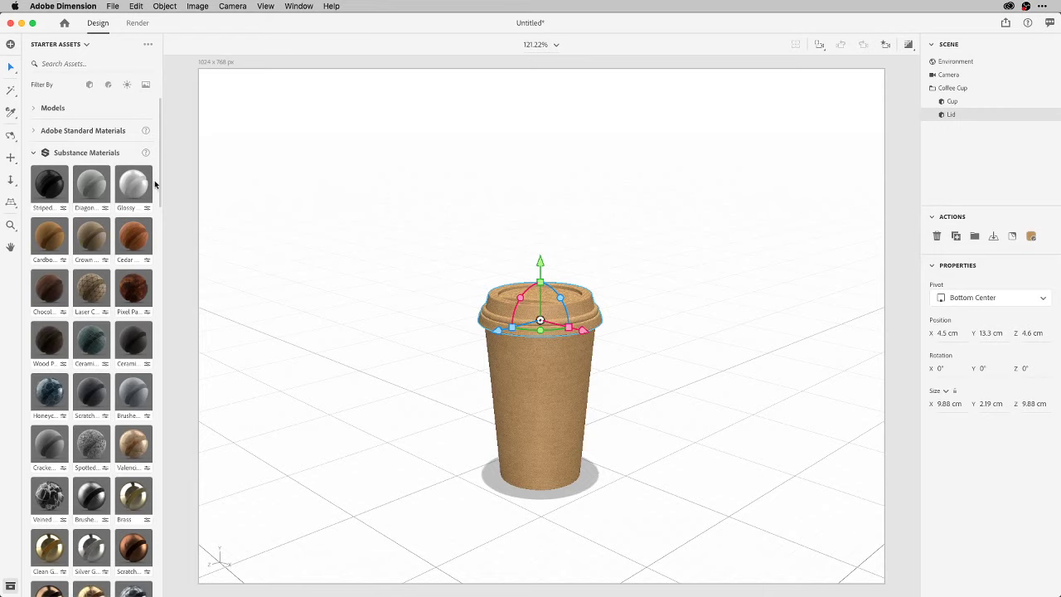
left_click_drag(142, 187, 509, 302)
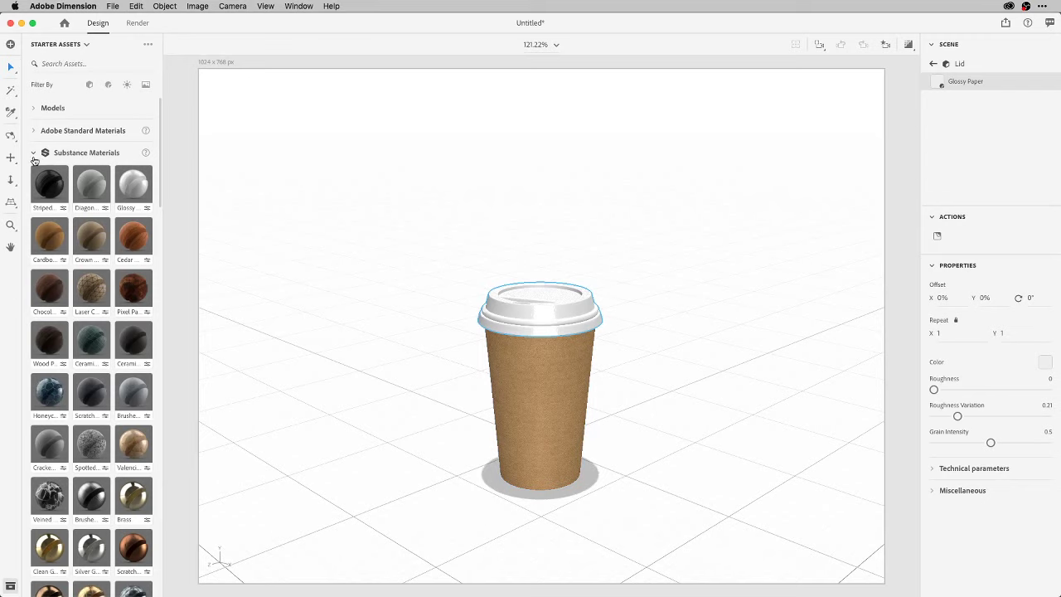
Collapse Substance Materials and scroll Starter Assets down to the Images section's Table photos.
left_click(34, 154)
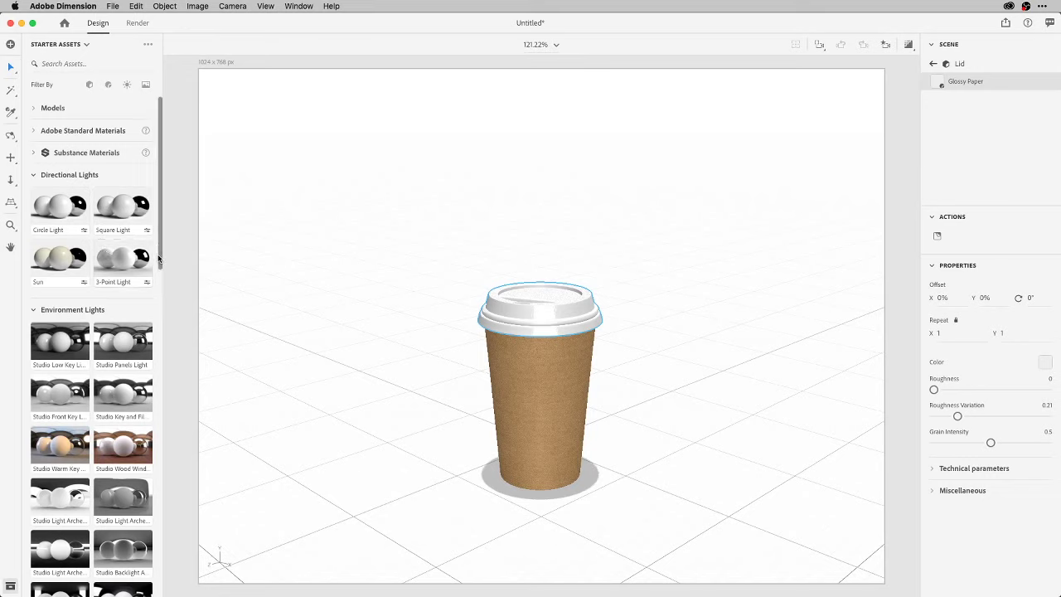
scroll(119, 432, "down", 3)
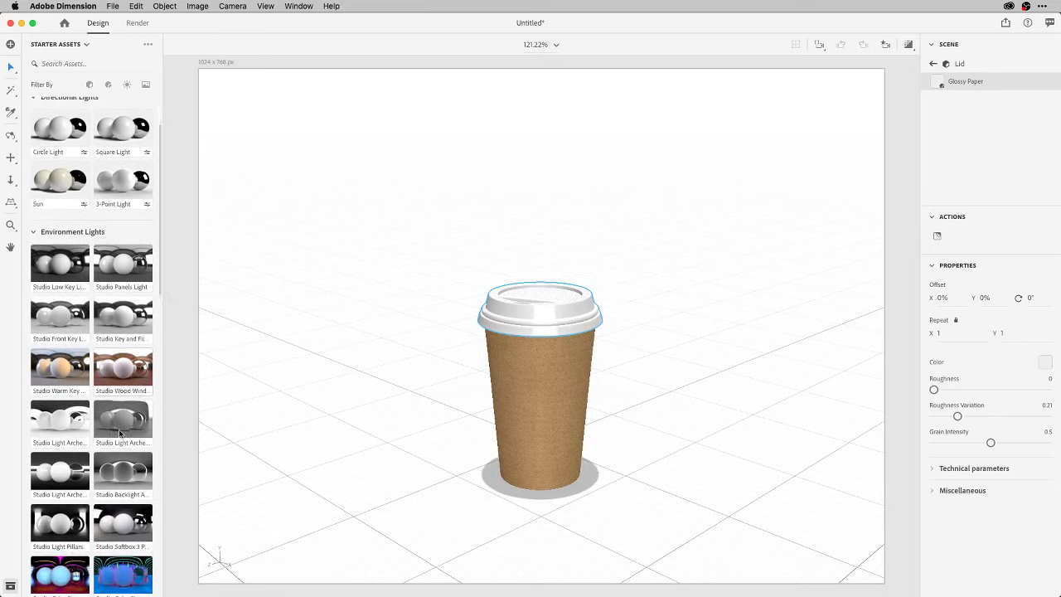
scroll(118, 432, "down", 12)
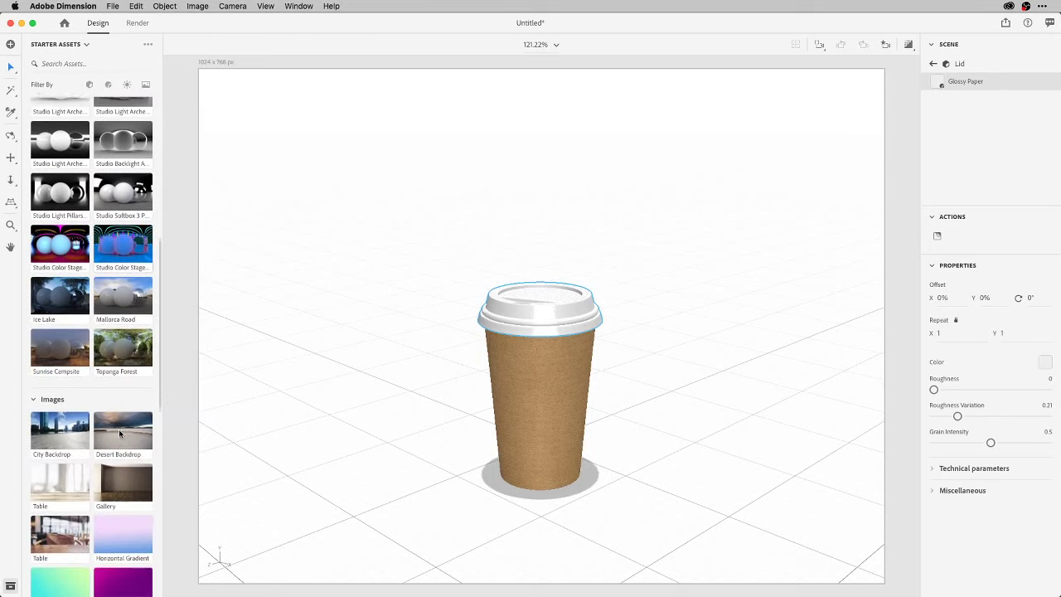
scroll(119, 432, "down", 5)
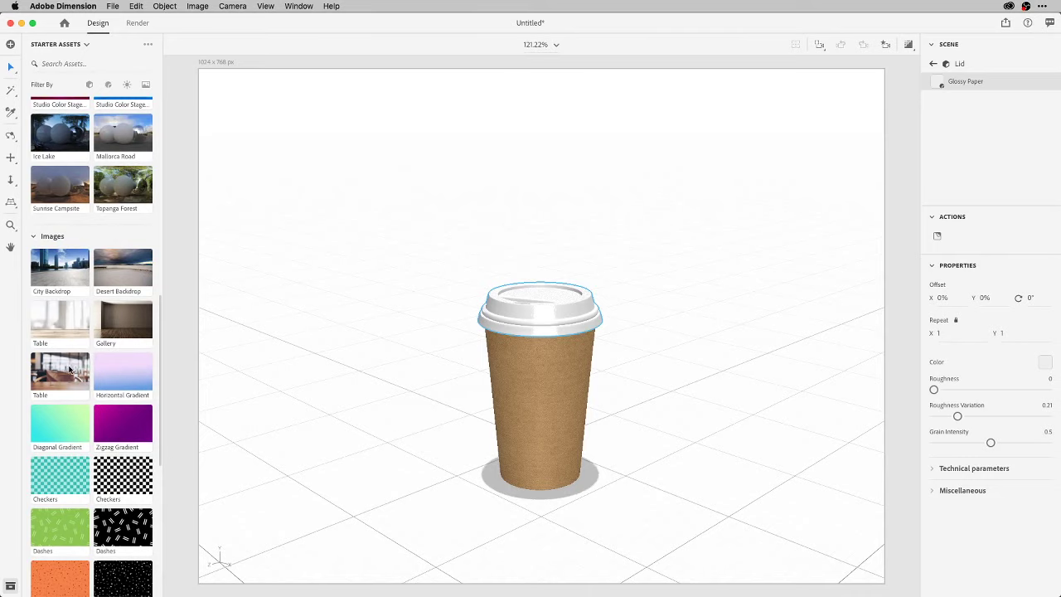
Drag the Starter Assets Table photo onto the canvas as the blurred café background.
left_click_drag(64, 374, 382, 323)
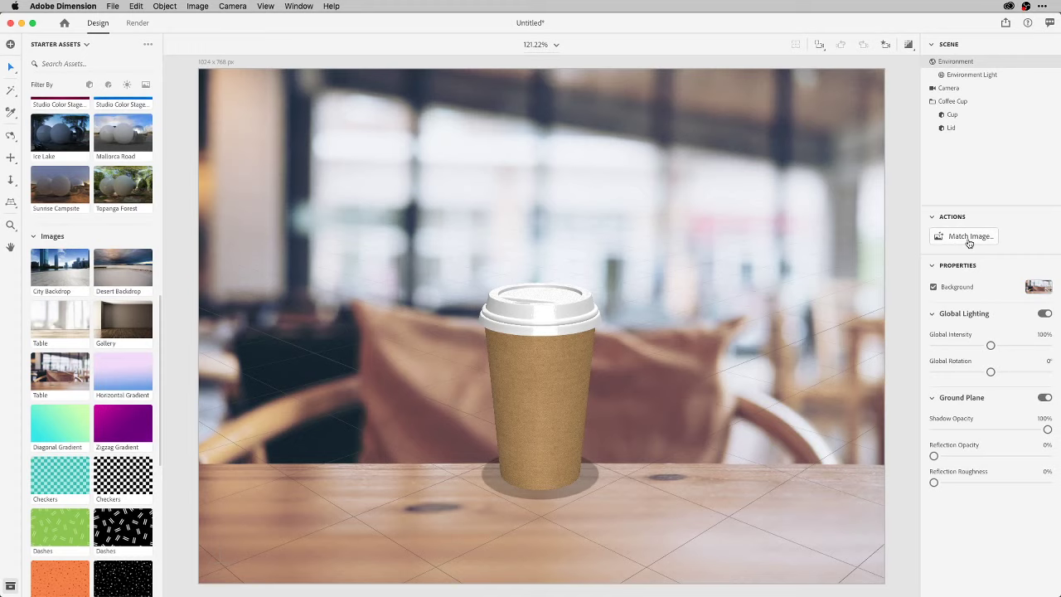
Match Image to the café photo with Resize Canvas off and Multiple Lights, adding three directional lights.
left_click(969, 241)
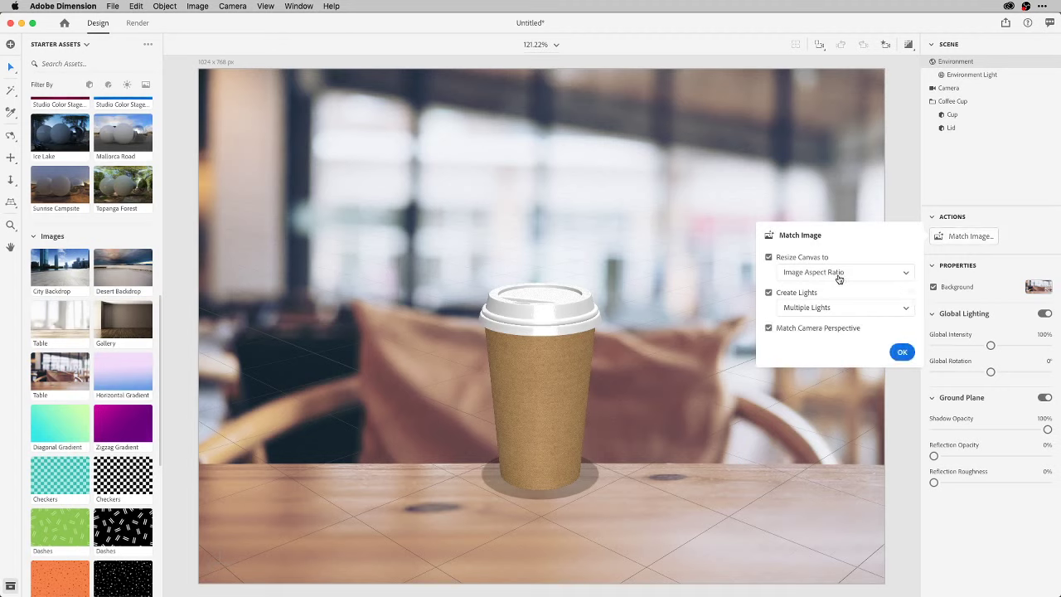
left_click(876, 274)
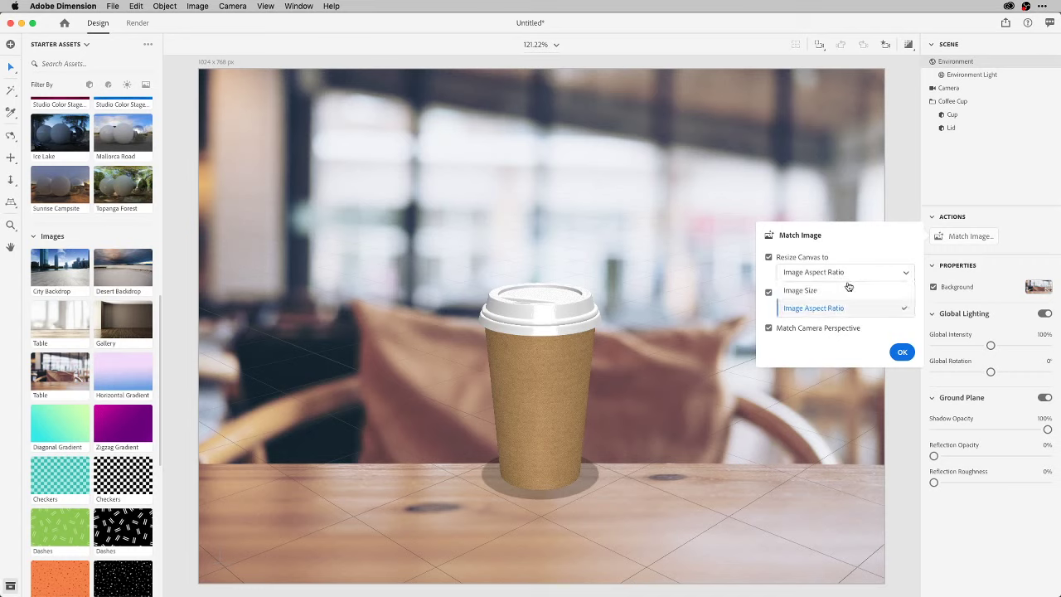
left_click(873, 253)
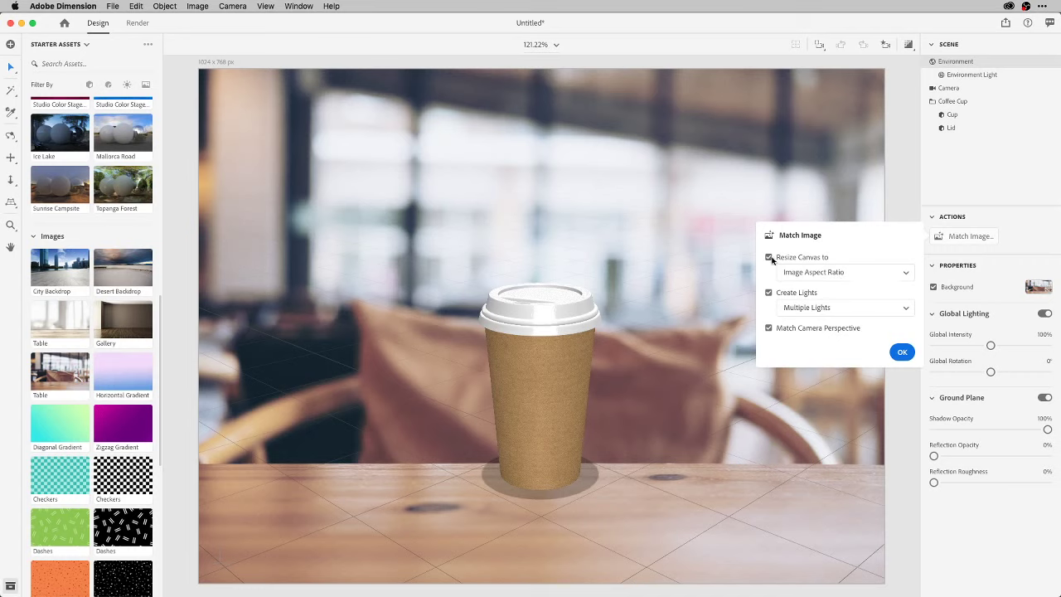
left_click(770, 257)
left_click(829, 306)
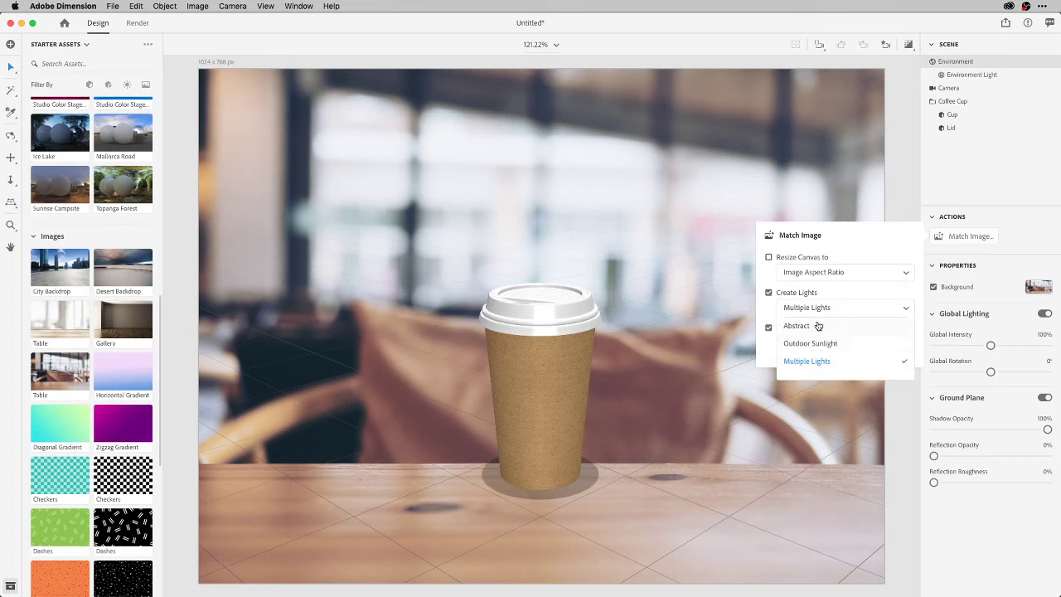
left_click(860, 298)
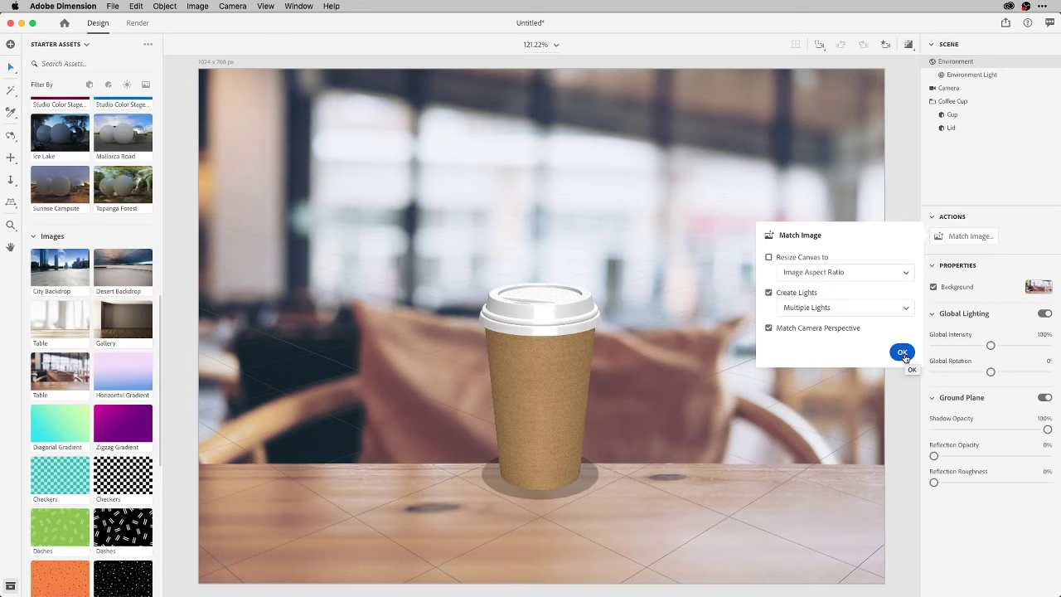
left_click(903, 353)
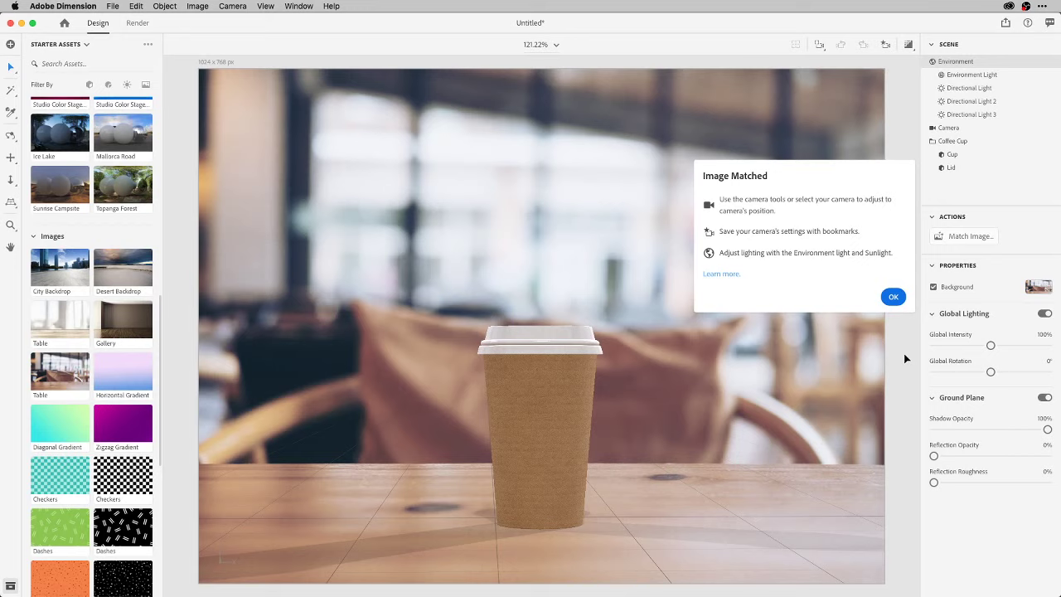
Adjust the intensity of Directional Light 1 and Directional Light 2.
left_click(893, 296)
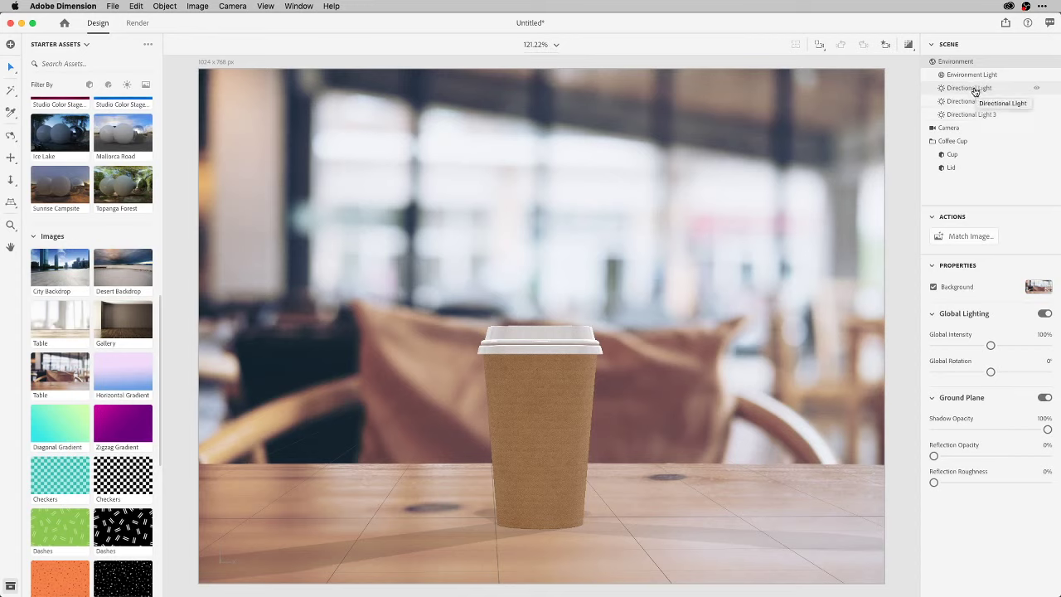
left_click(974, 89)
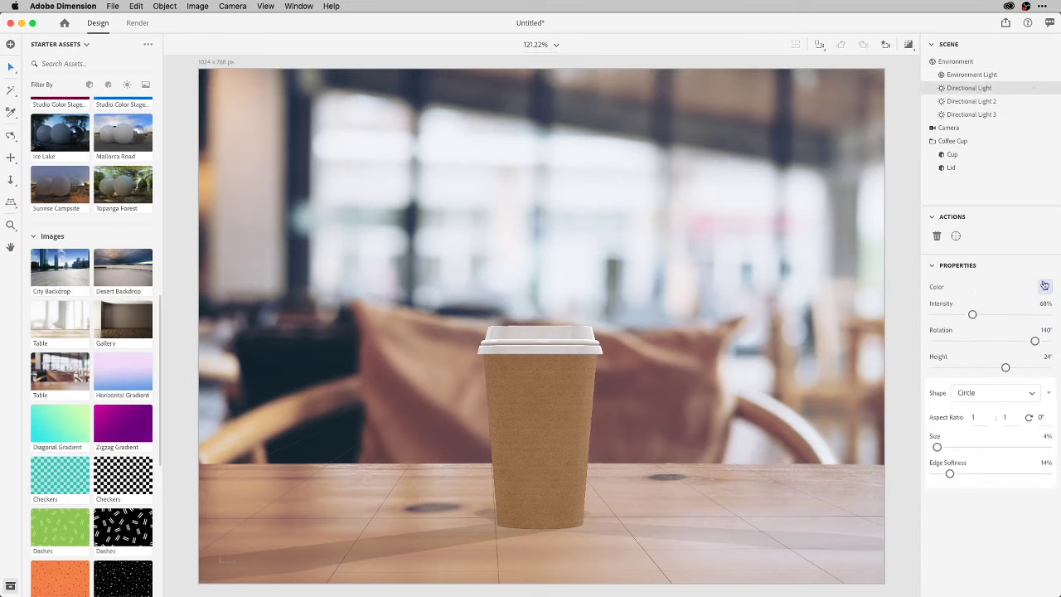
mouse_move(972, 314)
left_mouse_down()
mouse_move(1036, 308)
mouse_move(984, 312)
left_mouse_up()
left_click(986, 101)
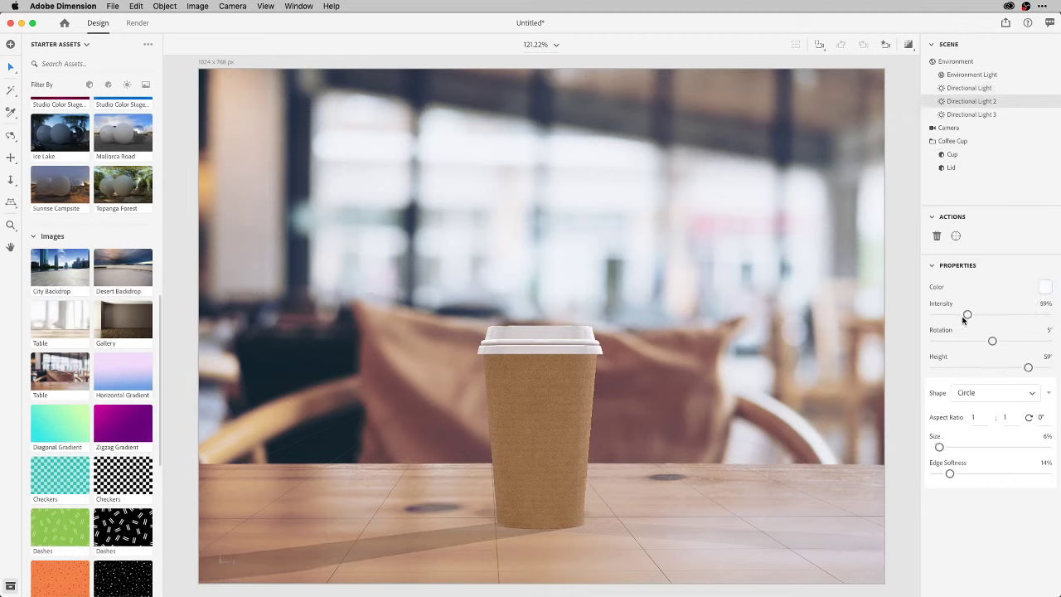
left_click_drag(967, 314, 1021, 314)
Tint the first directional light a warm pale colour (RGB 243, 255, 224).
left_click(978, 90)
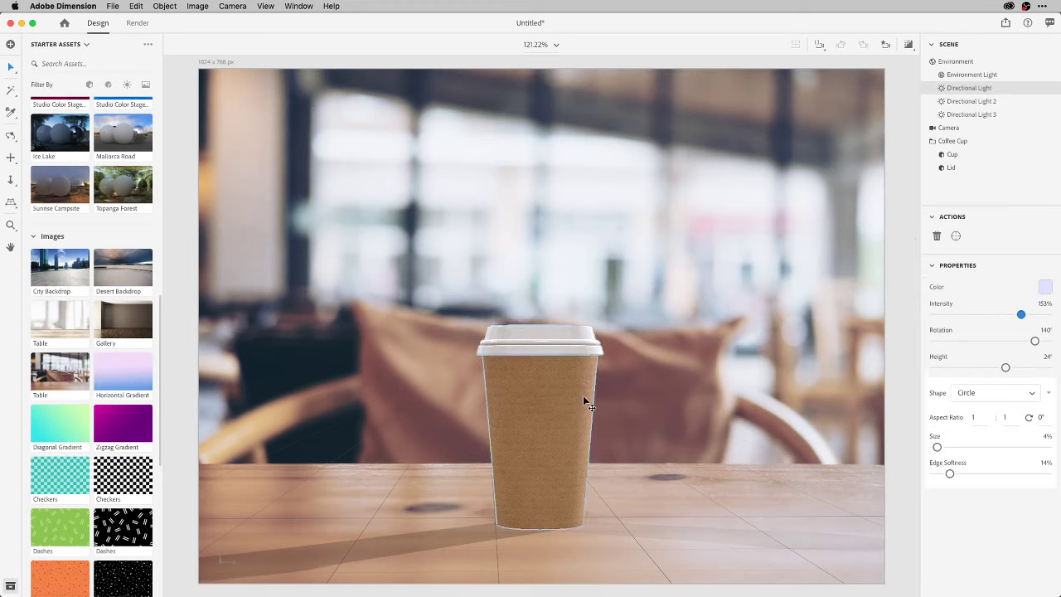
left_click(1045, 287)
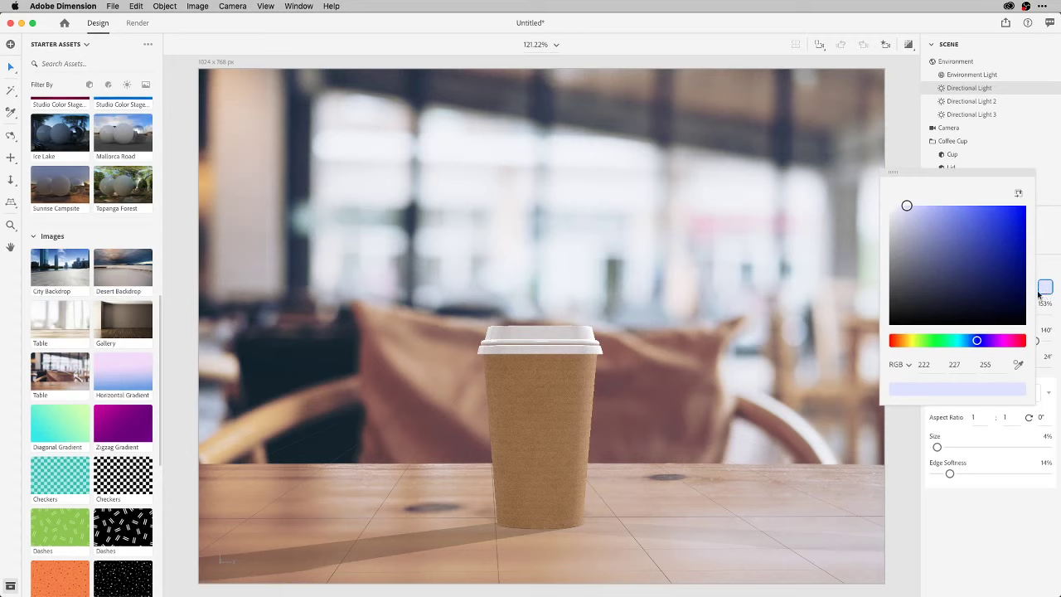
mouse_move(935, 341)
left_mouse_down()
mouse_move(903, 341)
mouse_move(920, 344)
left_mouse_up()
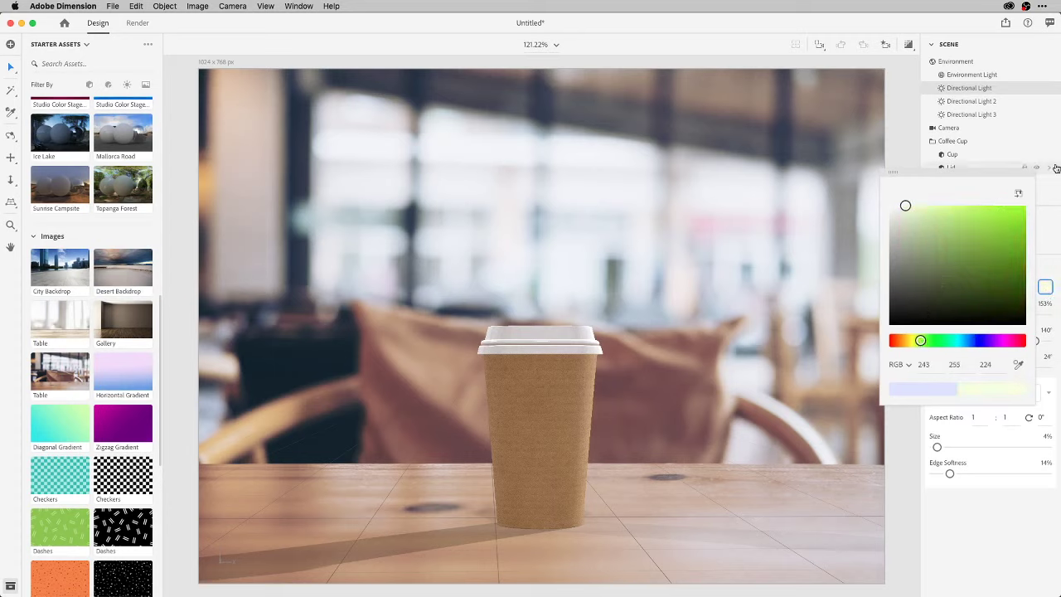
left_click(1036, 168)
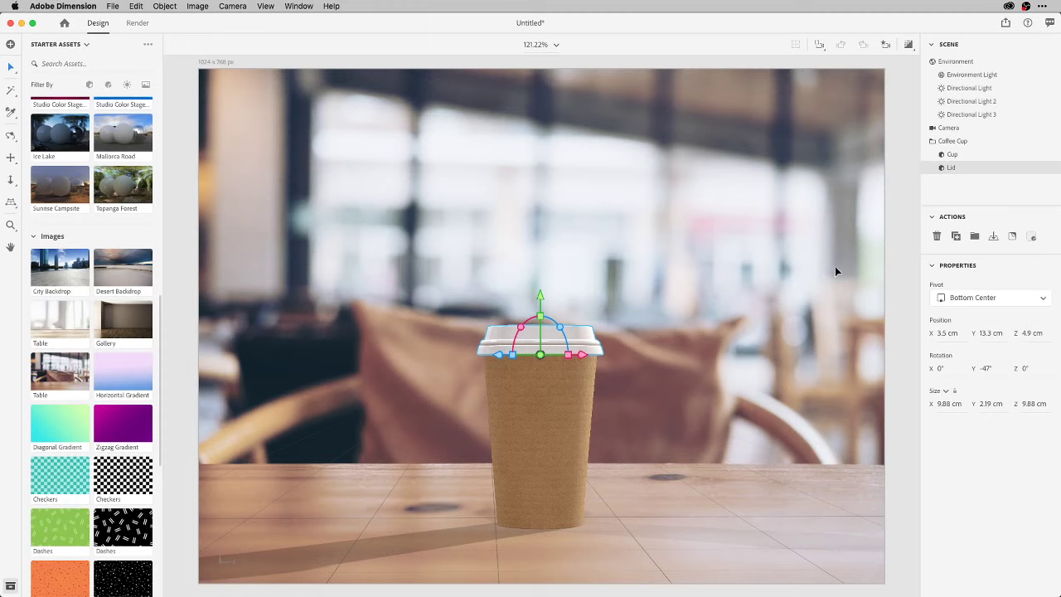
Move the Coffee Cup group to X 4.3, Z 6.2 cm and scale it to 150% (24.13 cm tall).
left_click(960, 142)
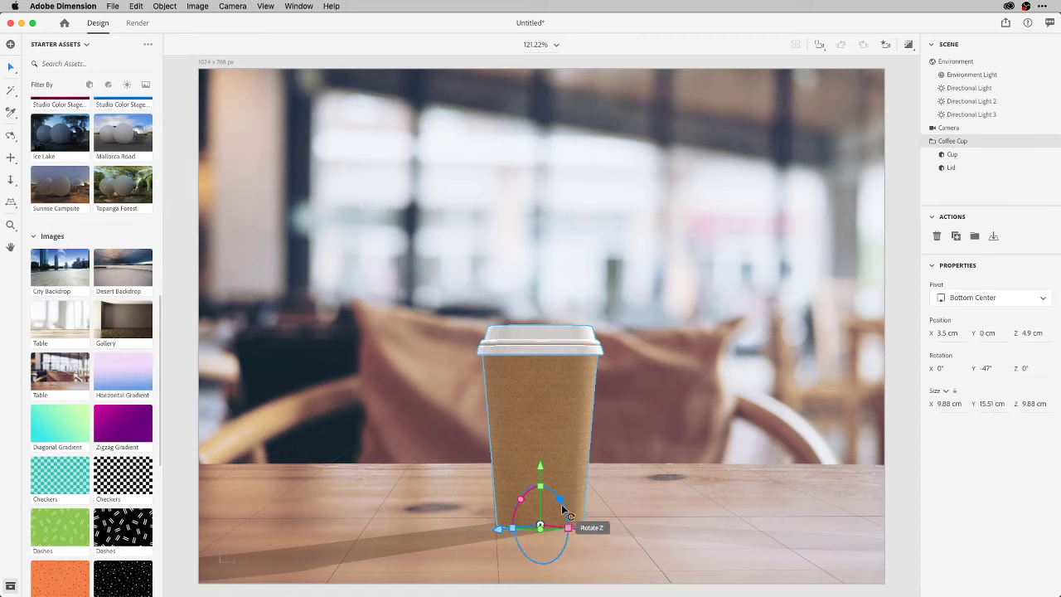
mouse_move(584, 529)
left_mouse_down()
mouse_move(651, 533)
mouse_move(582, 522)
mouse_move(599, 518)
left_mouse_up()
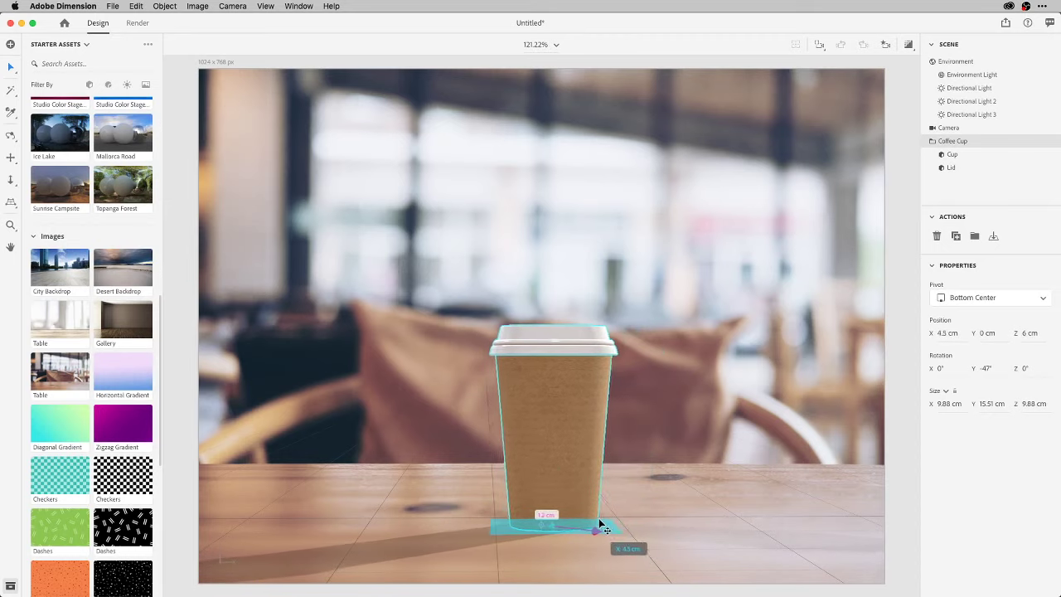
mouse_move(503, 537)
left_mouse_down()
mouse_move(467, 547)
mouse_move(524, 532)
mouse_move(511, 541)
left_mouse_up()
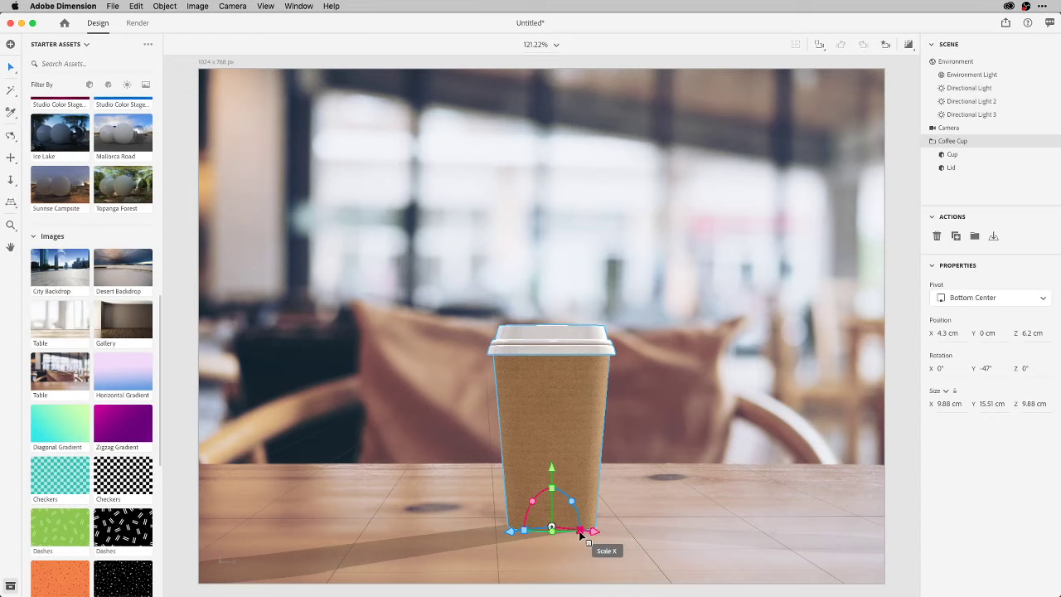
left_click_drag(581, 536, 596, 533)
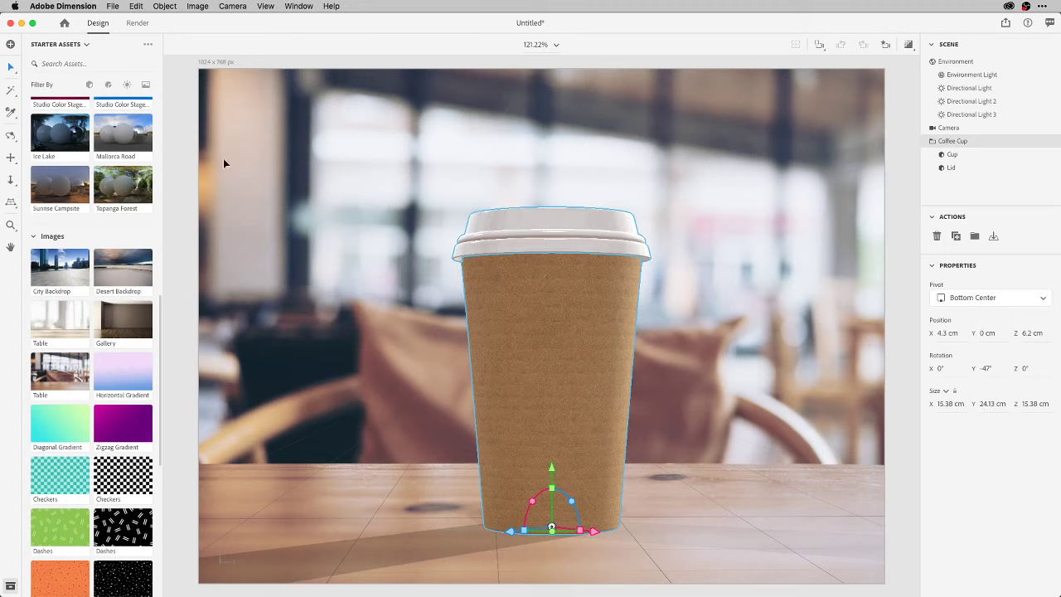
left_click(9, 70)
Browse the TDN Creative Cloud library and drop its Design Ninja artwork onto the cup.
left_click(84, 46)
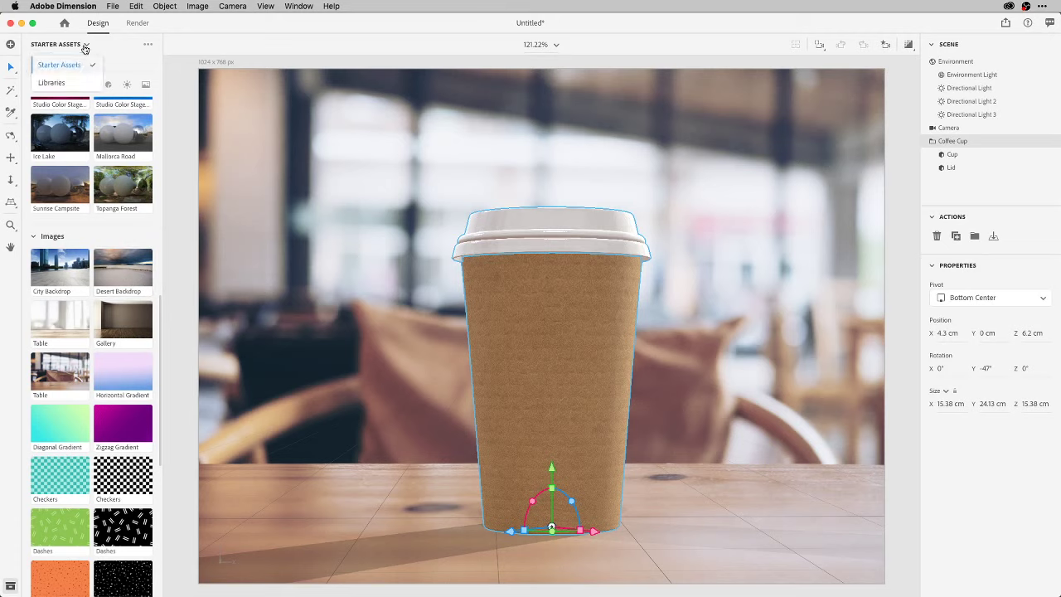
left_click(69, 82)
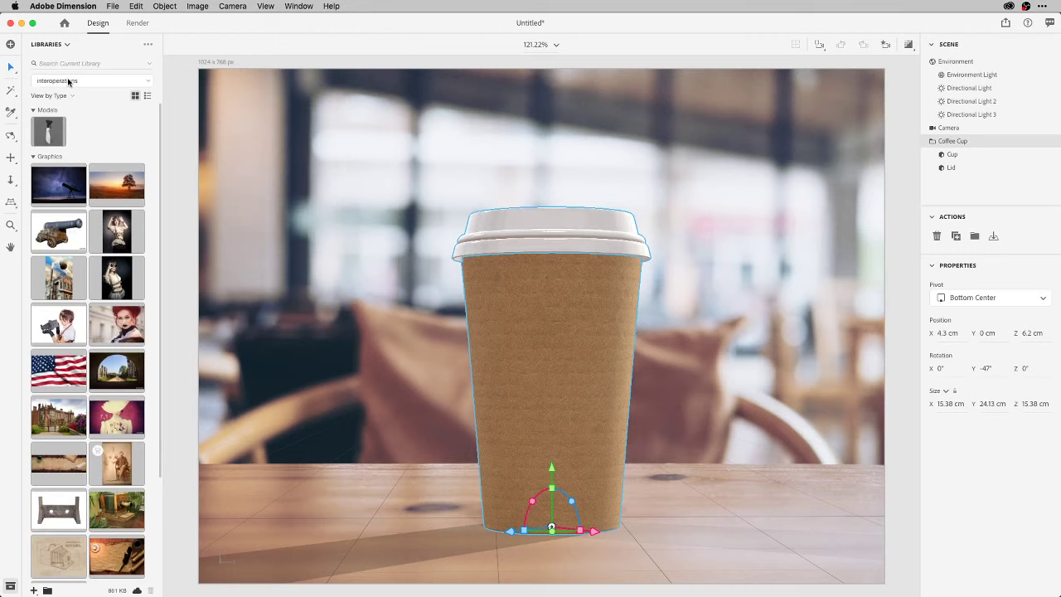
scroll(99, 179, "down", 5)
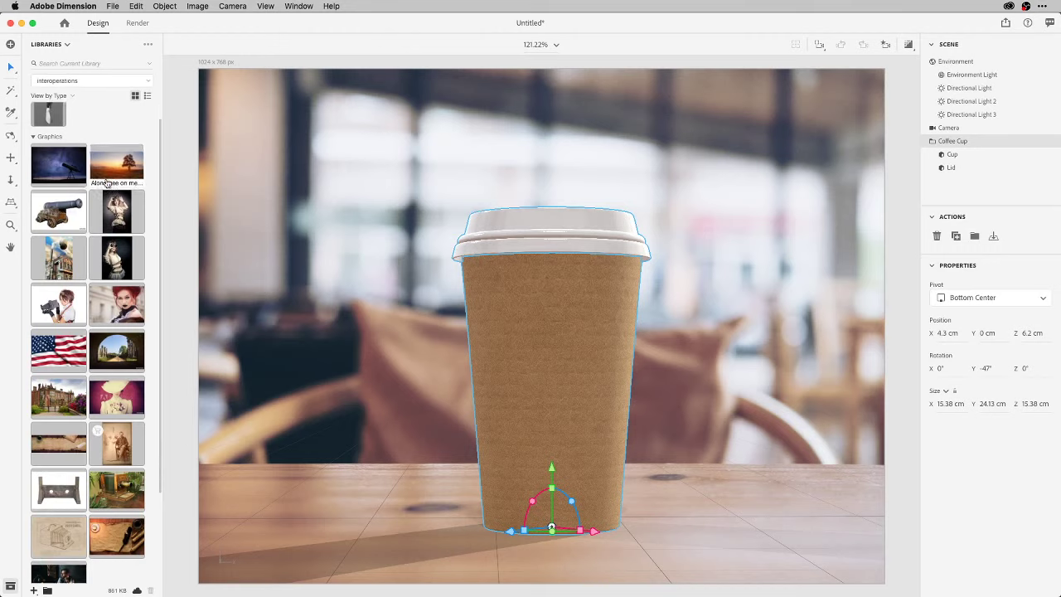
scroll(106, 183, "up", 5)
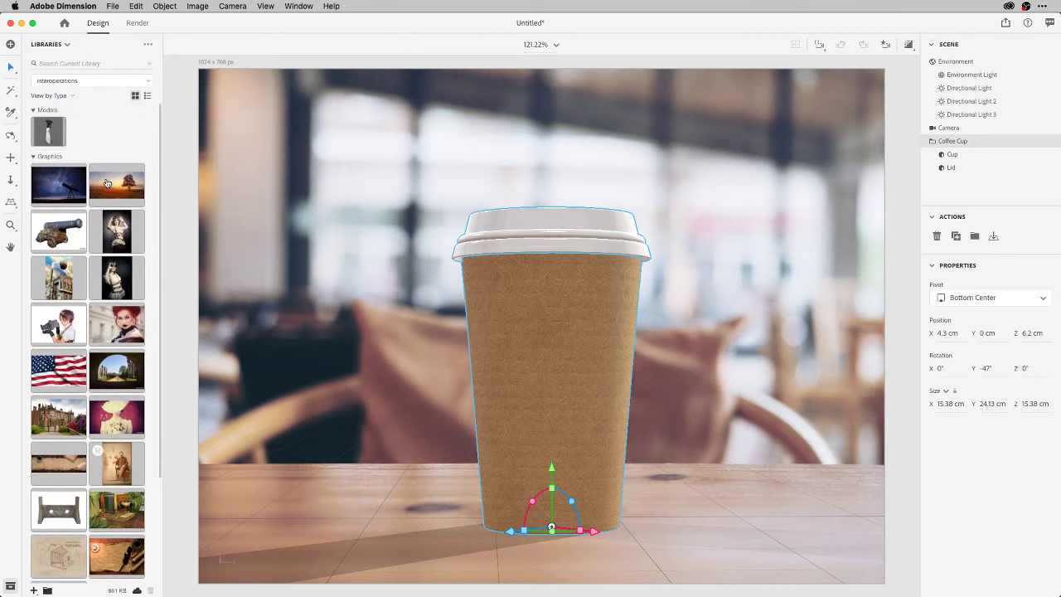
left_click(137, 84)
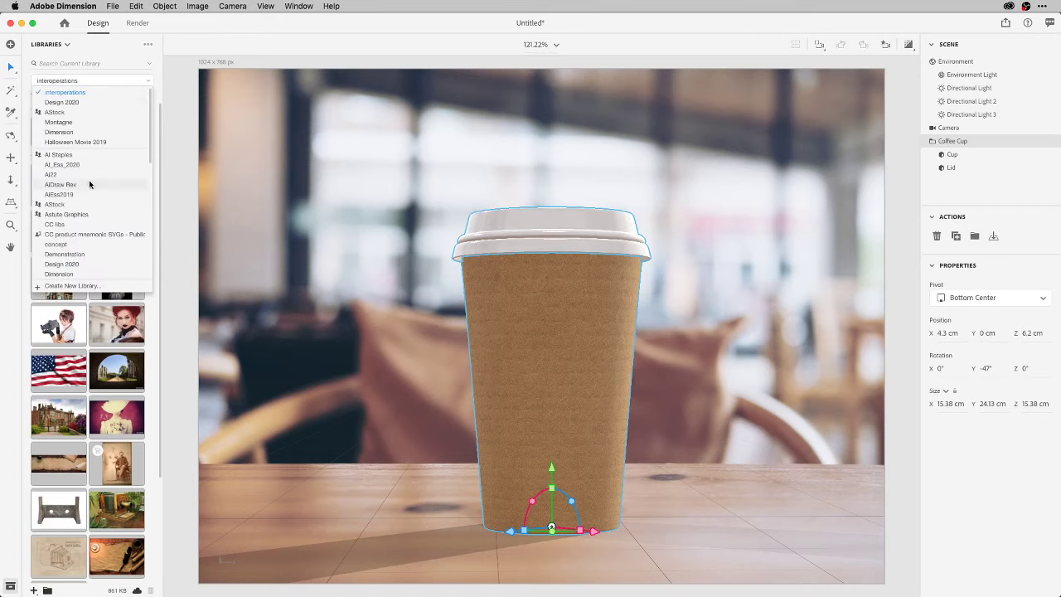
scroll(89, 181, "down", 10)
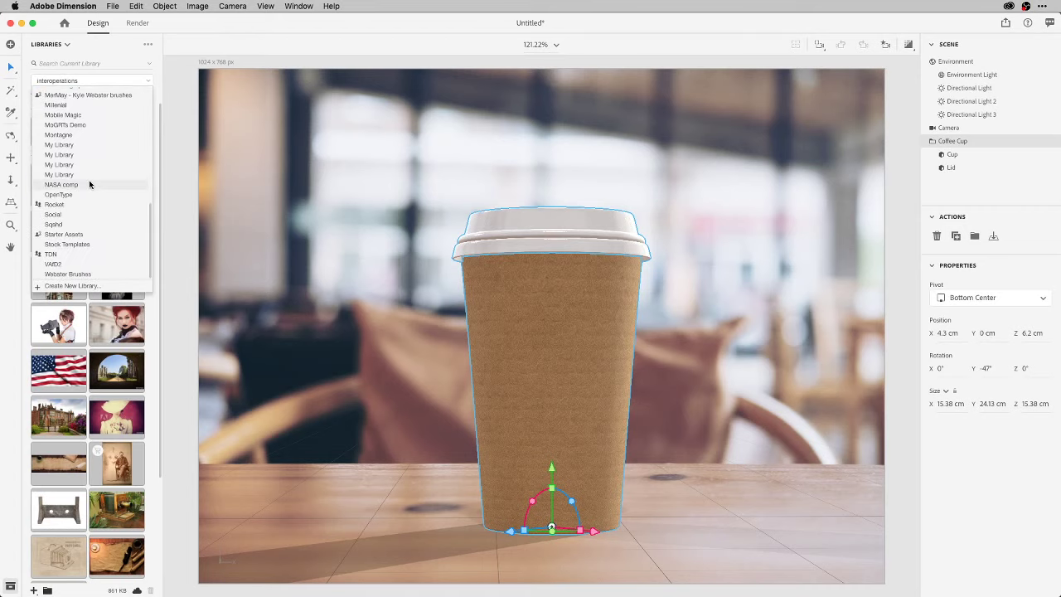
left_click(77, 254)
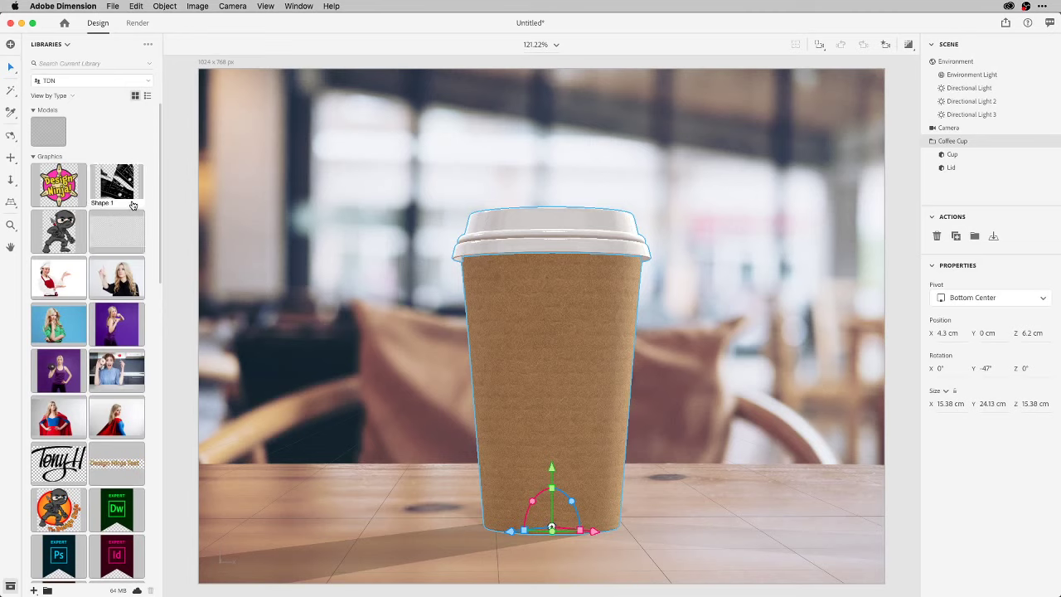
left_click_drag(60, 189, 556, 358)
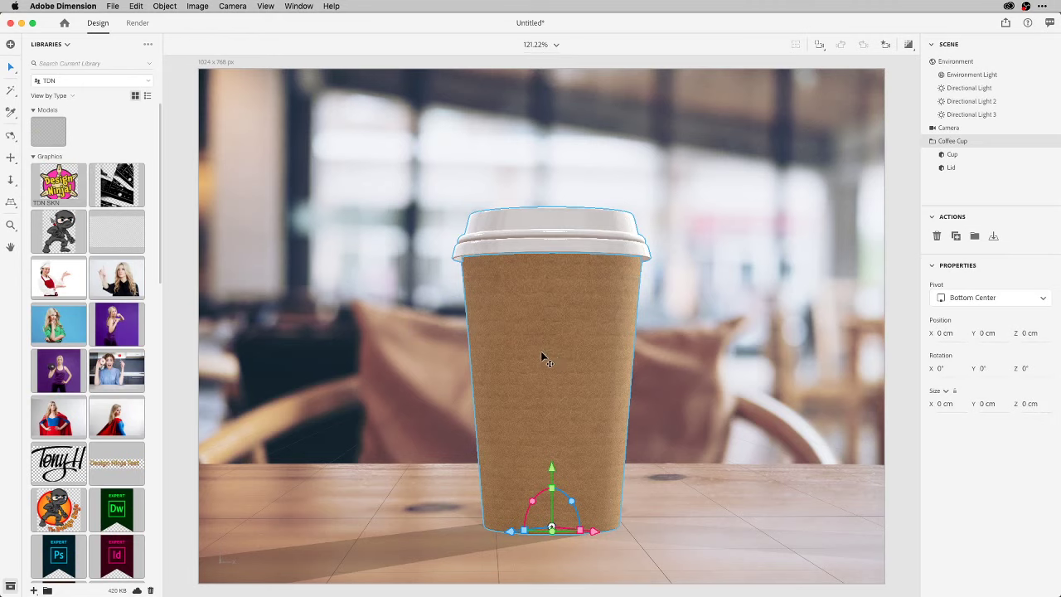
Position, rotate and resize the Design Ninja logo decal, then add the Ninja Isolated decal at 9.6%.
left_click_drag(574, 347, 600, 366)
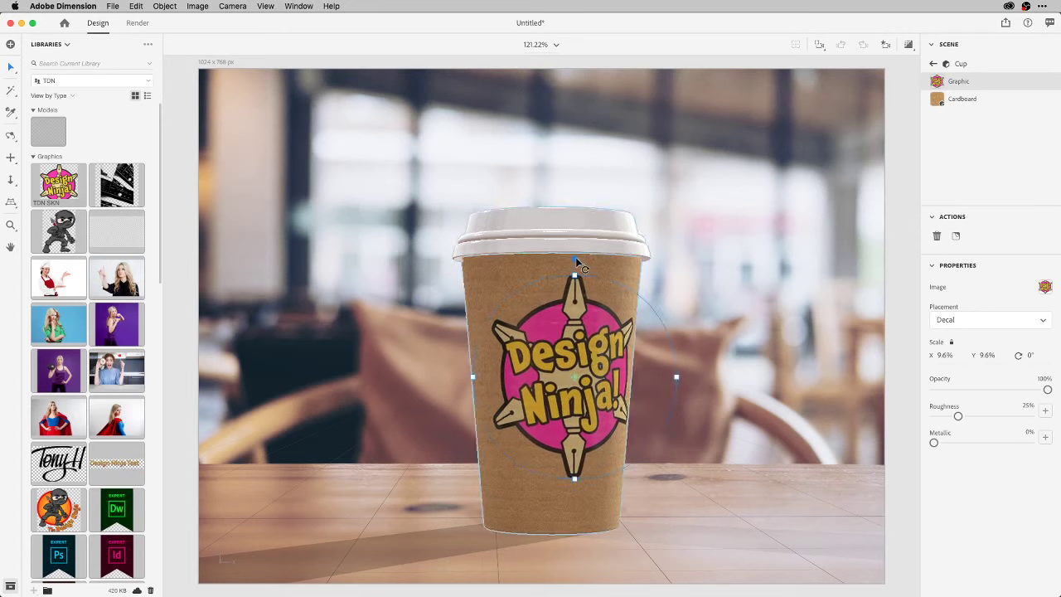
left_click_drag(581, 267, 579, 266)
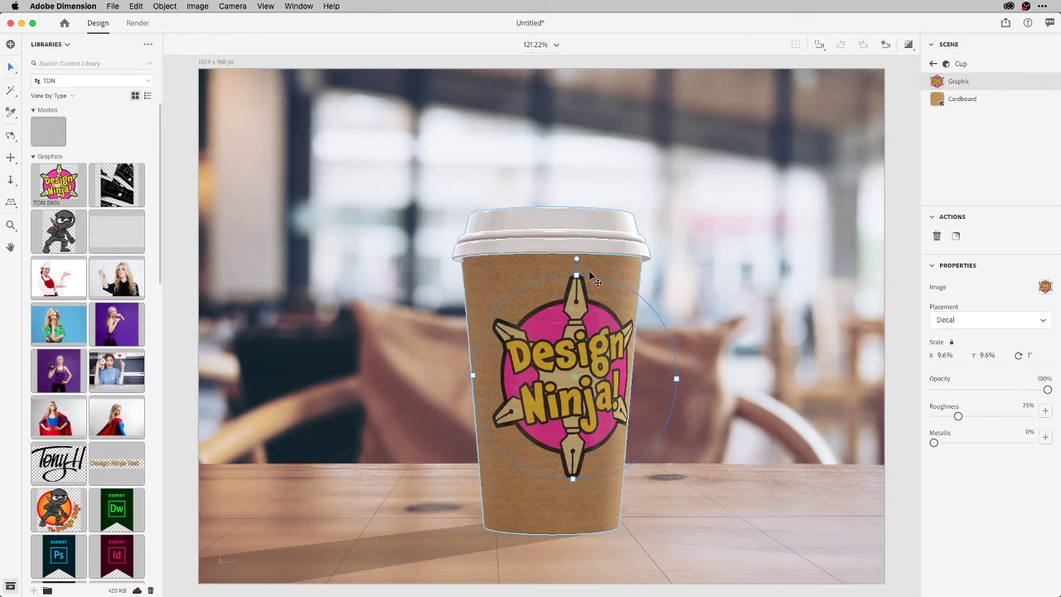
left_click_drag(676, 379, 688, 385)
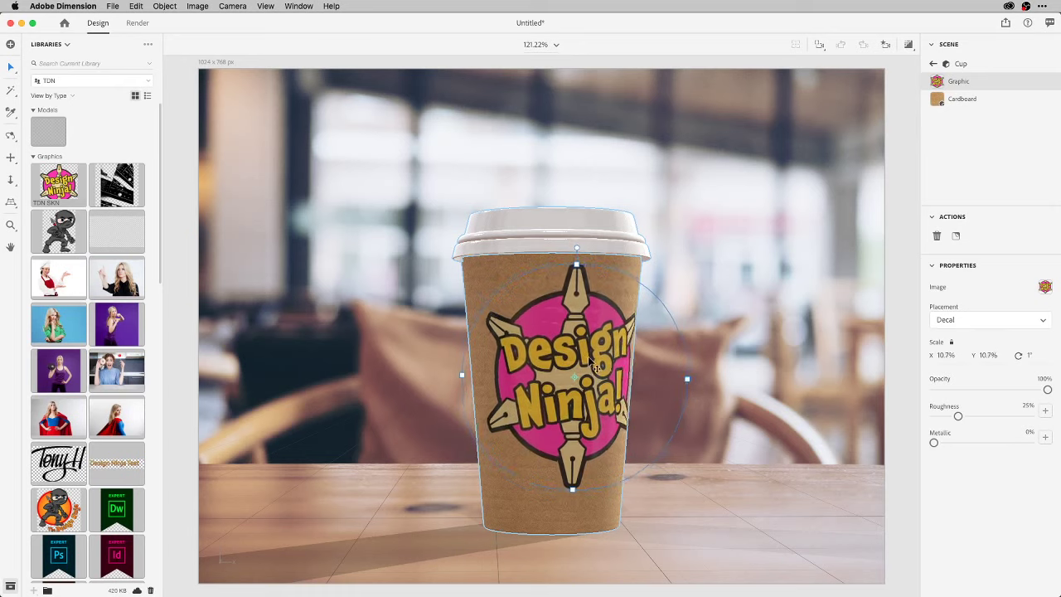
mouse_move(591, 360)
left_mouse_down()
mouse_move(573, 357)
mouse_move(581, 363)
left_mouse_up()
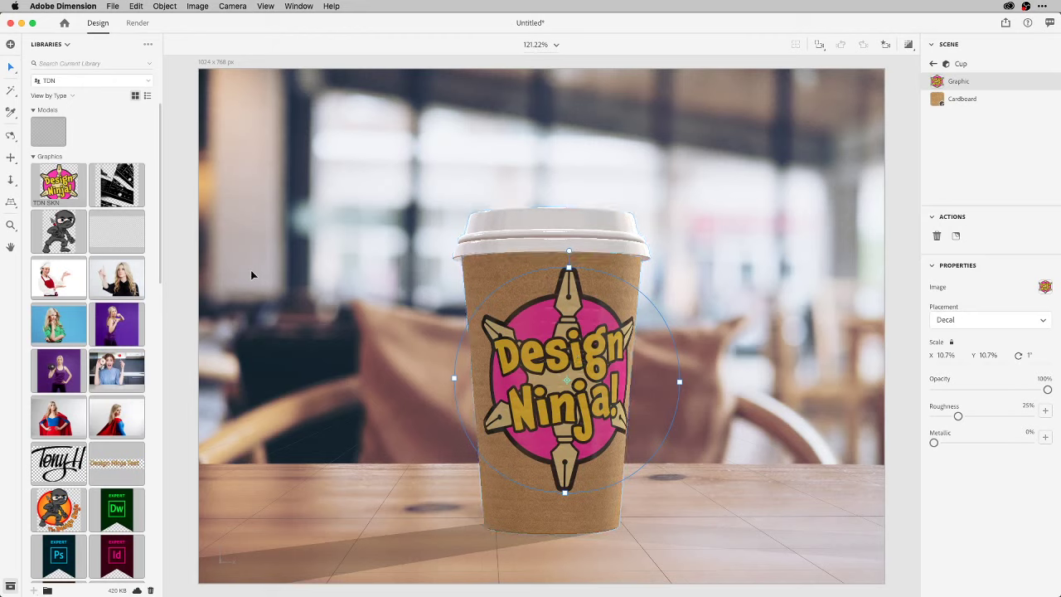
left_click_drag(73, 239, 553, 417)
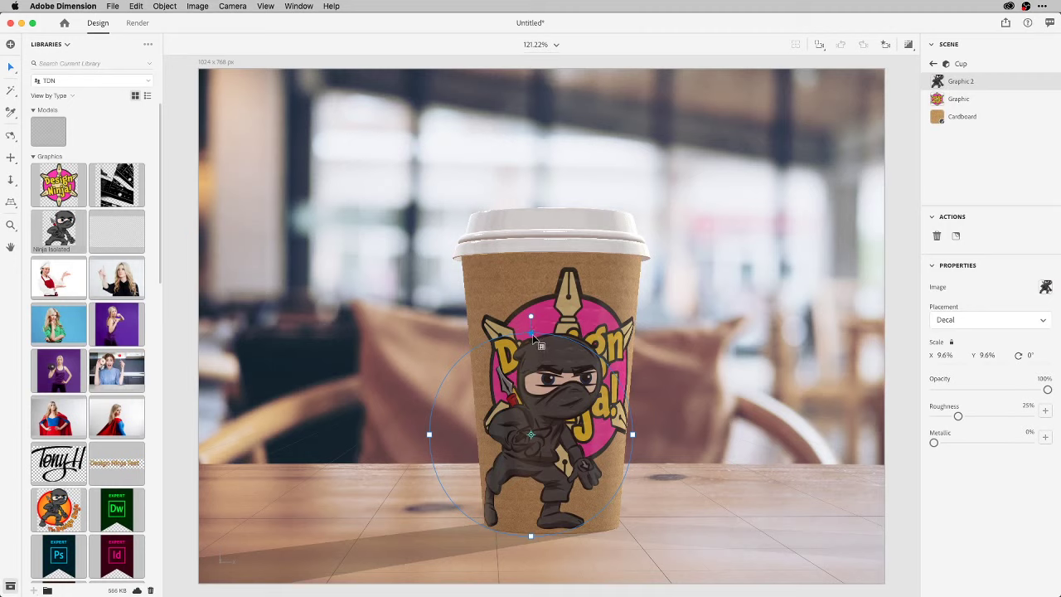
Shrink the ninja decal (Graphic 2) to 5.9% near the cup base and show Starter Assets again.
left_click_drag(532, 335, 537, 444)
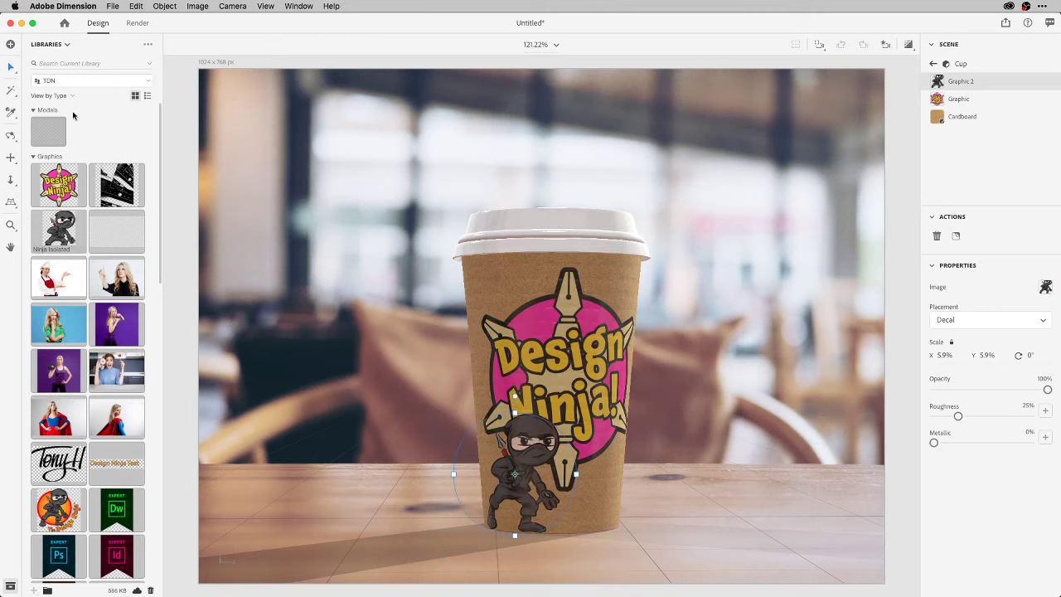
left_click(67, 48)
left_click(68, 67)
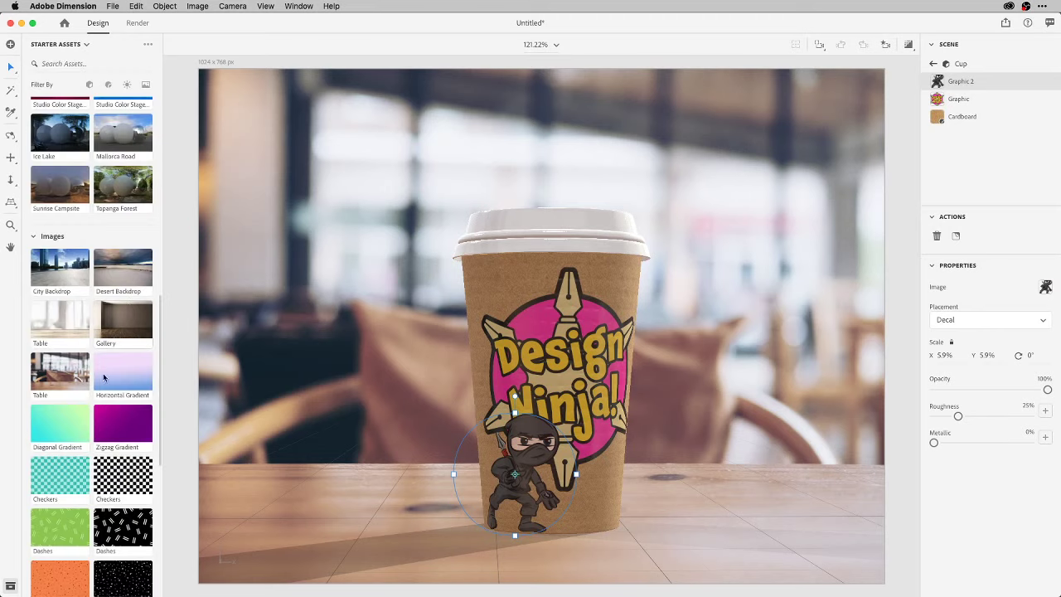
scroll(103, 373, "down", 6)
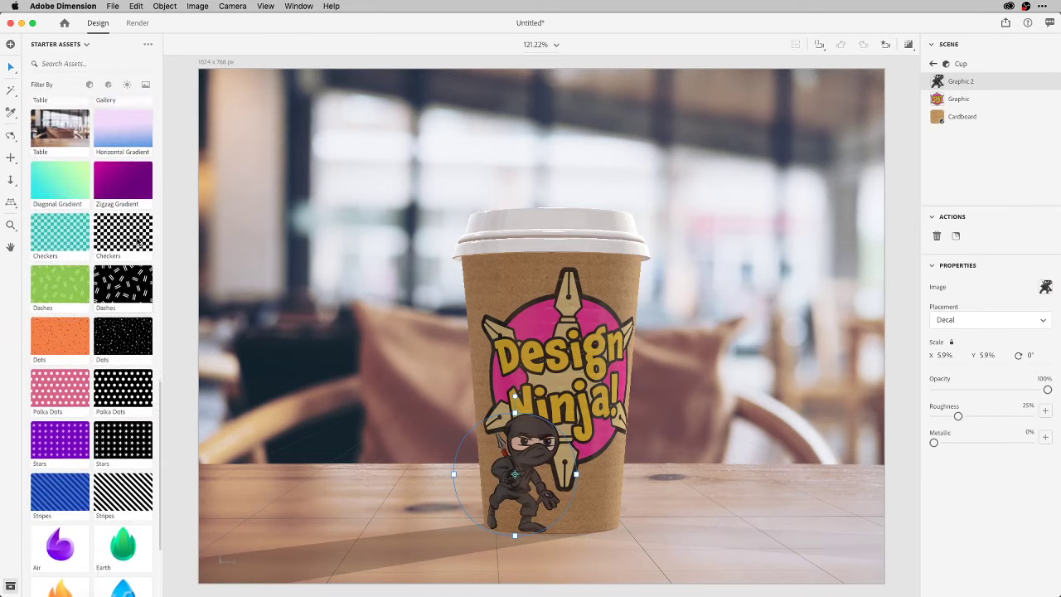
scroll(56, 524, "up", 1)
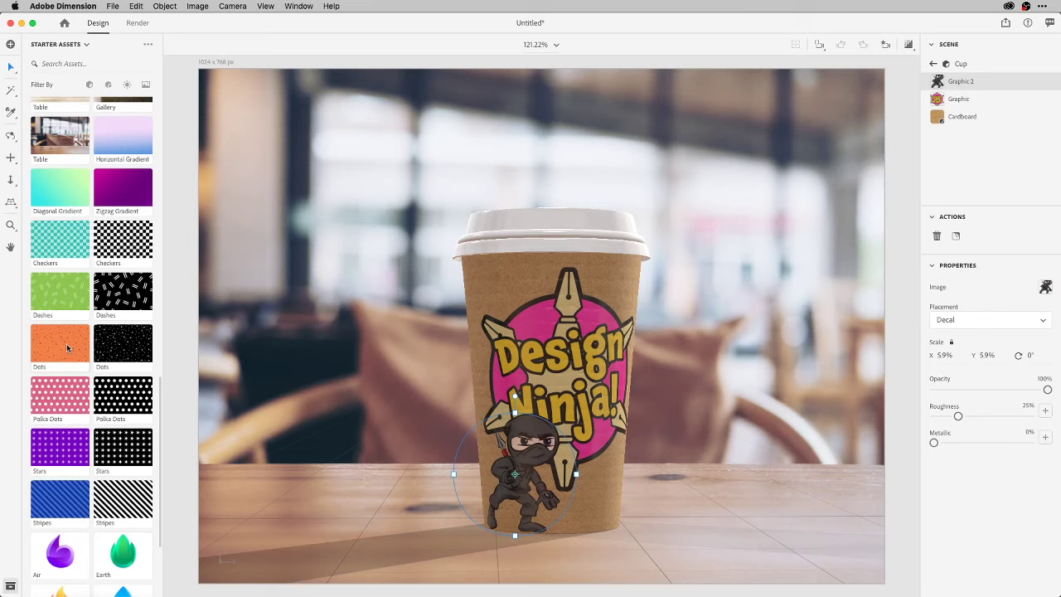
left_click_drag(66, 343, 511, 295)
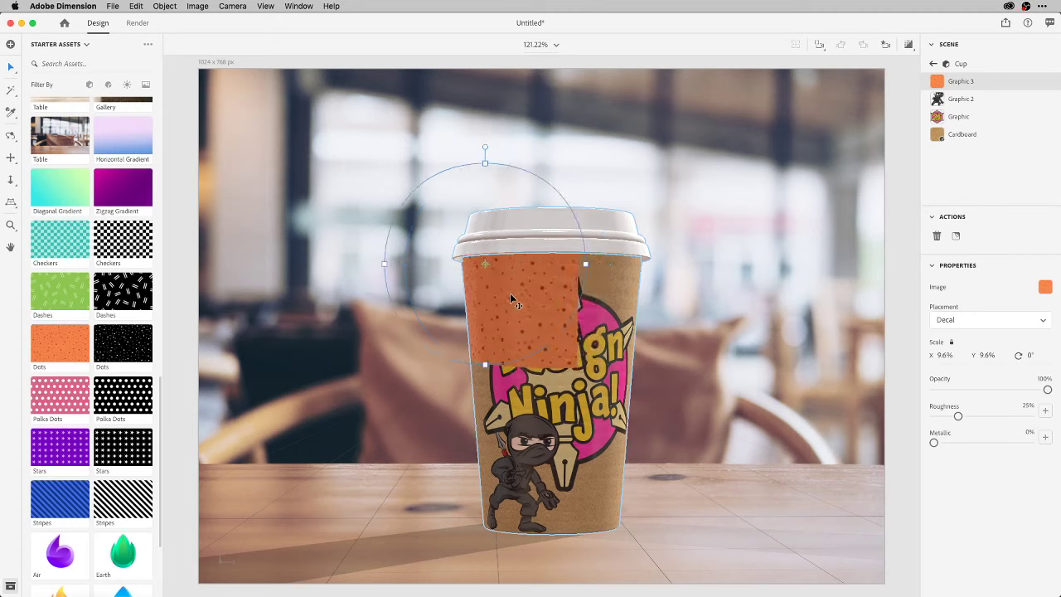
left_click(510, 293)
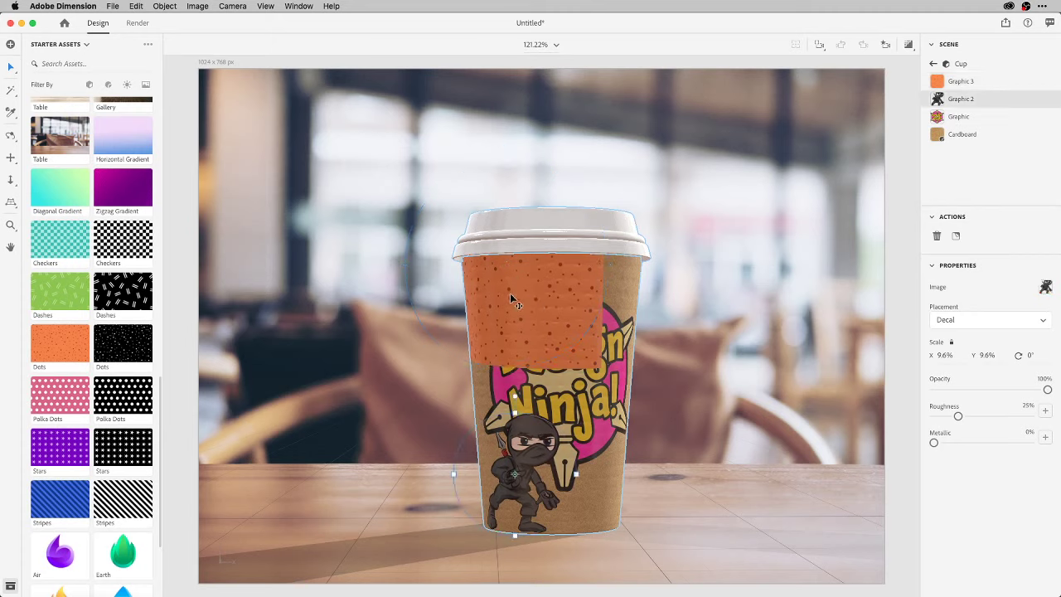
key("super+z")
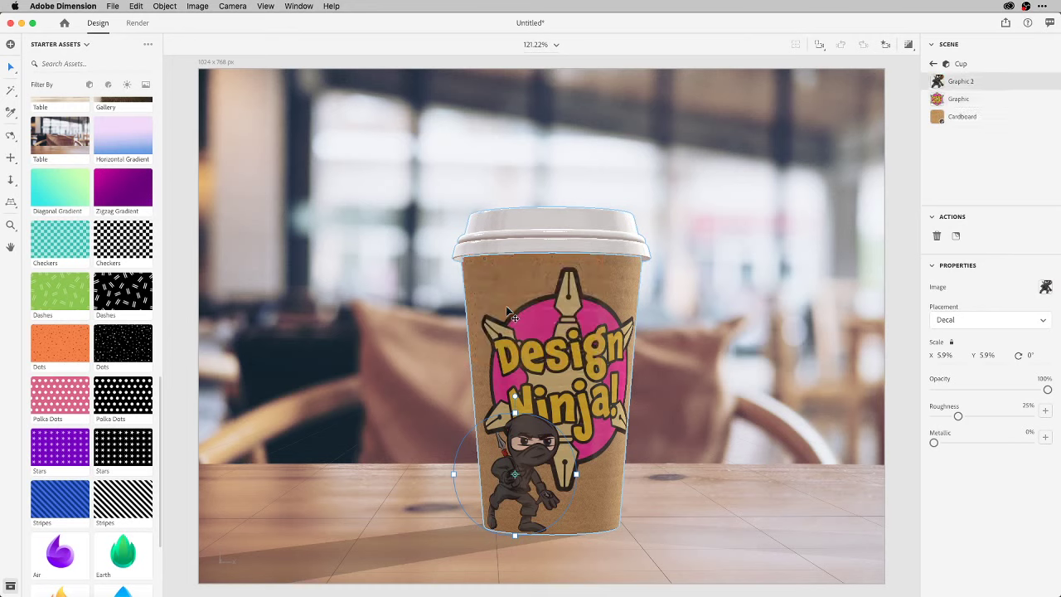
Apply the Smooth Silk material from Substance Materials to the cup.
left_click(356, 315)
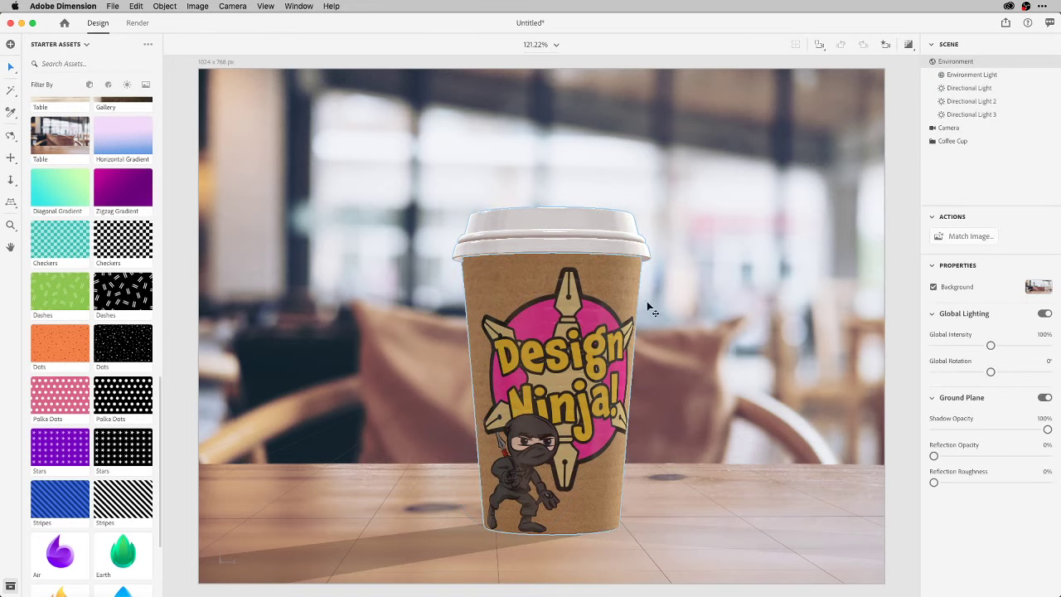
scroll(112, 268, "up", 5)
scroll(112, 268, "up", 10)
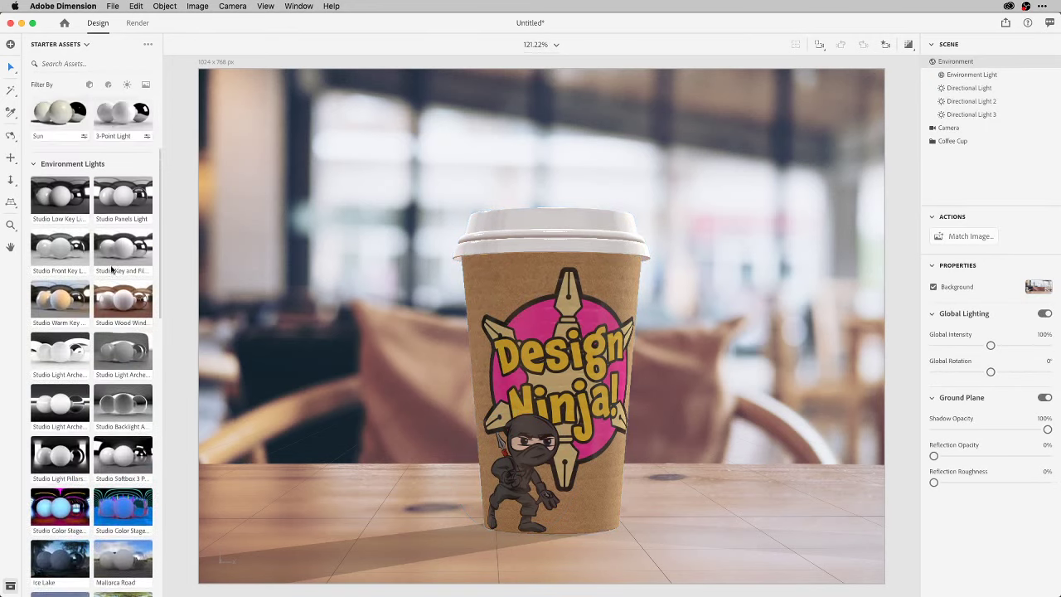
scroll(112, 268, "down", 2)
scroll(112, 268, "up", 2)
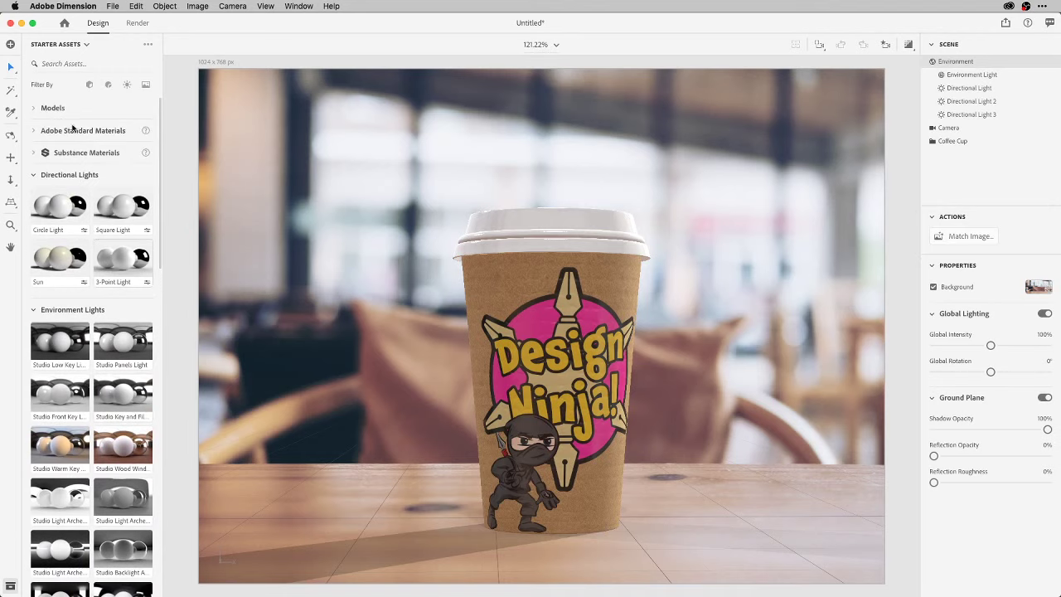
left_click(34, 152)
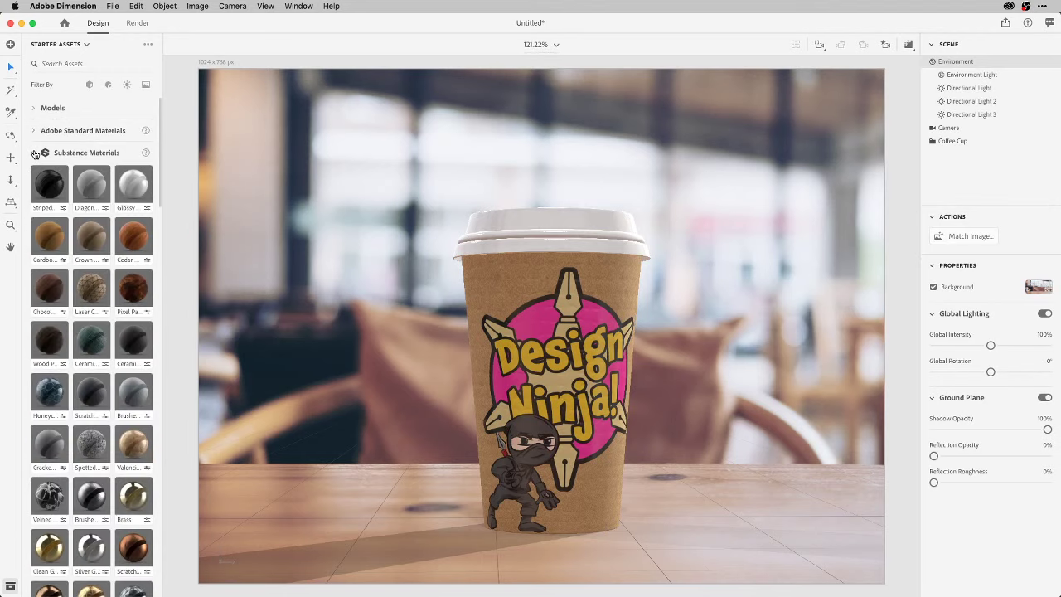
scroll(100, 236, "down", 5)
scroll(101, 239, "down", 5)
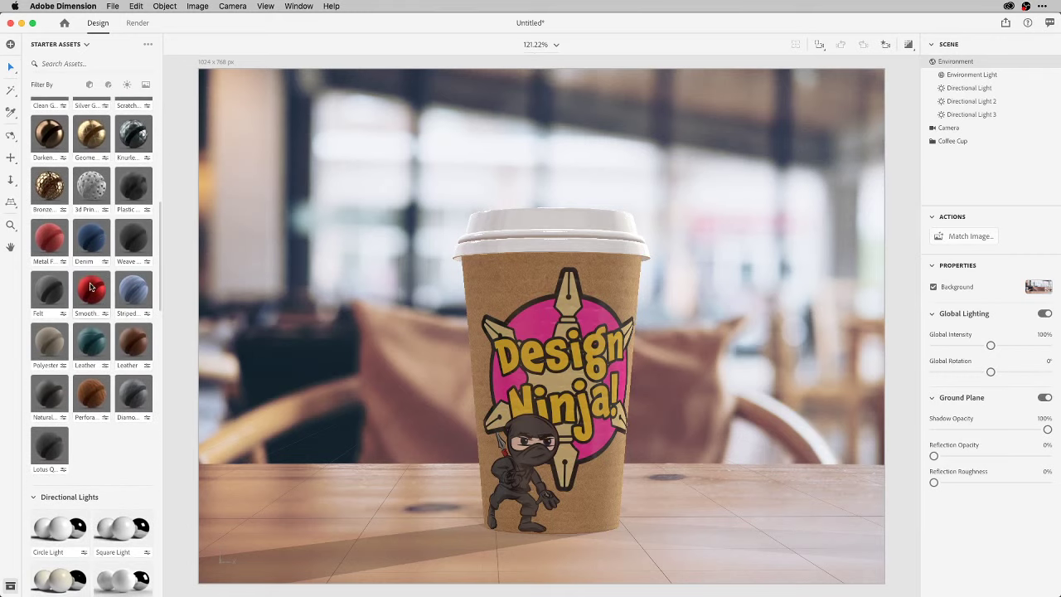
left_click_drag(93, 289, 511, 272)
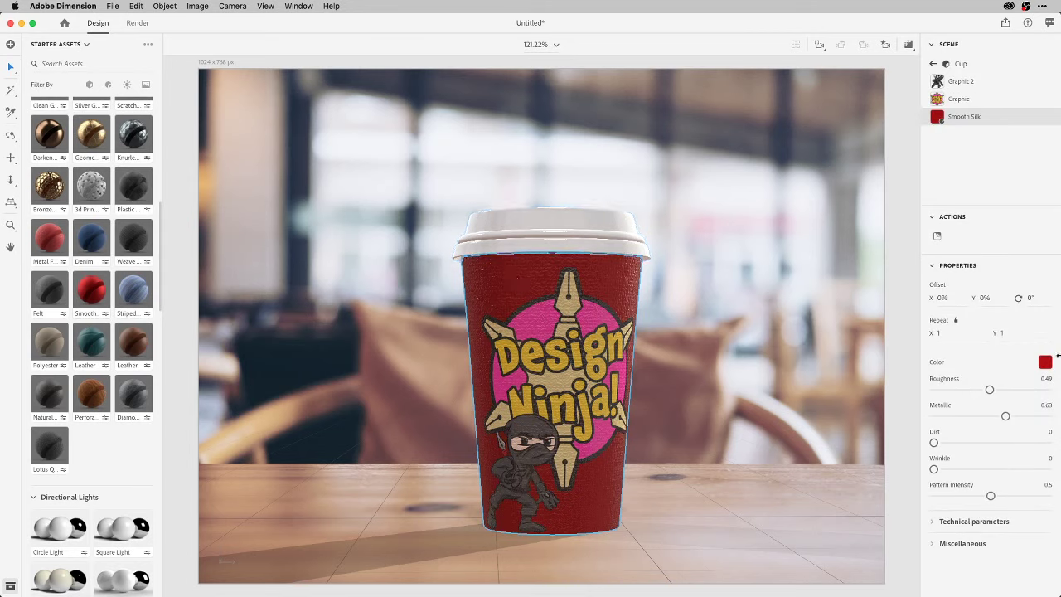
Tint the cup's Smooth Silk material bright orange, RGB 240 160 41.
left_click(1045, 363)
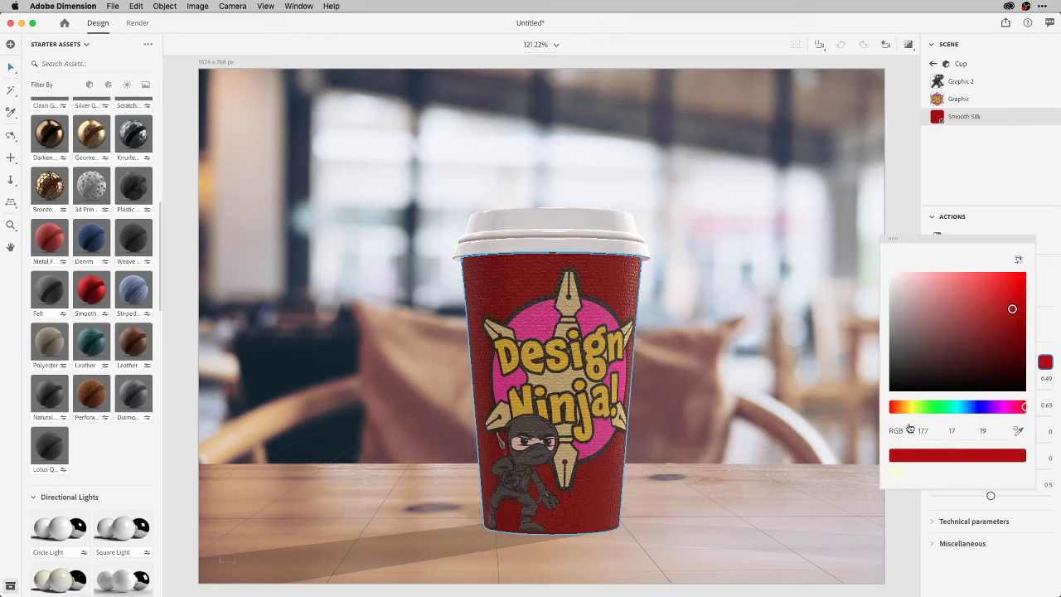
left_click_drag(897, 407, 903, 407)
left_click(1049, 282)
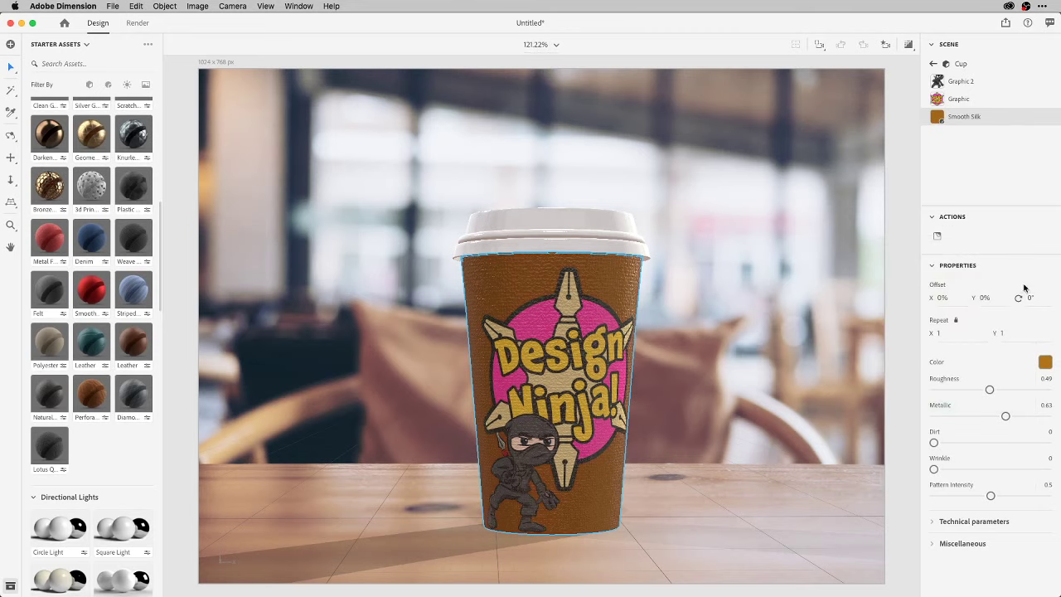
left_click(1049, 363)
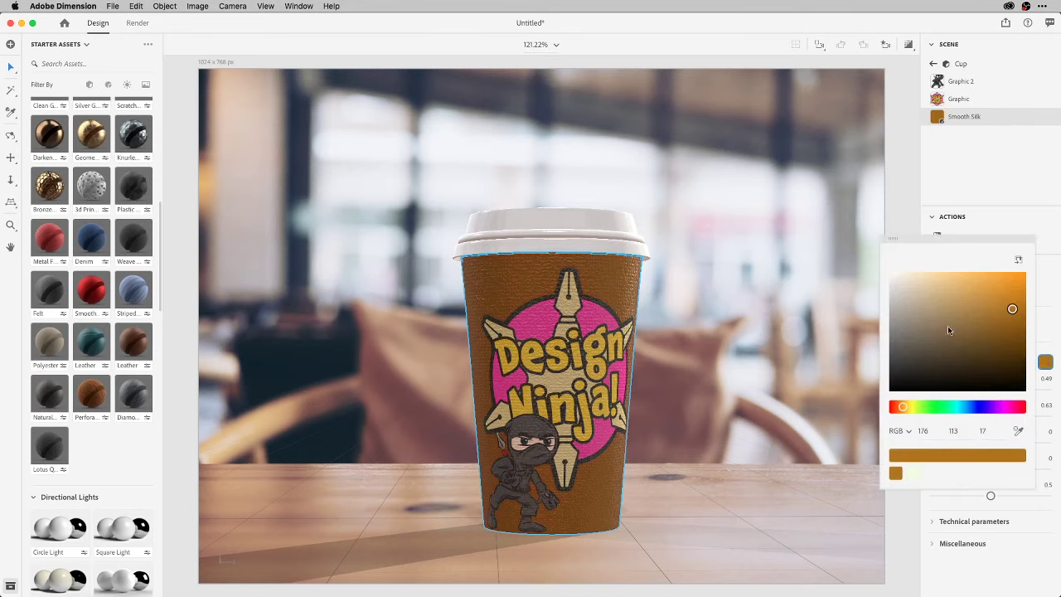
left_click_drag(969, 298, 1003, 279)
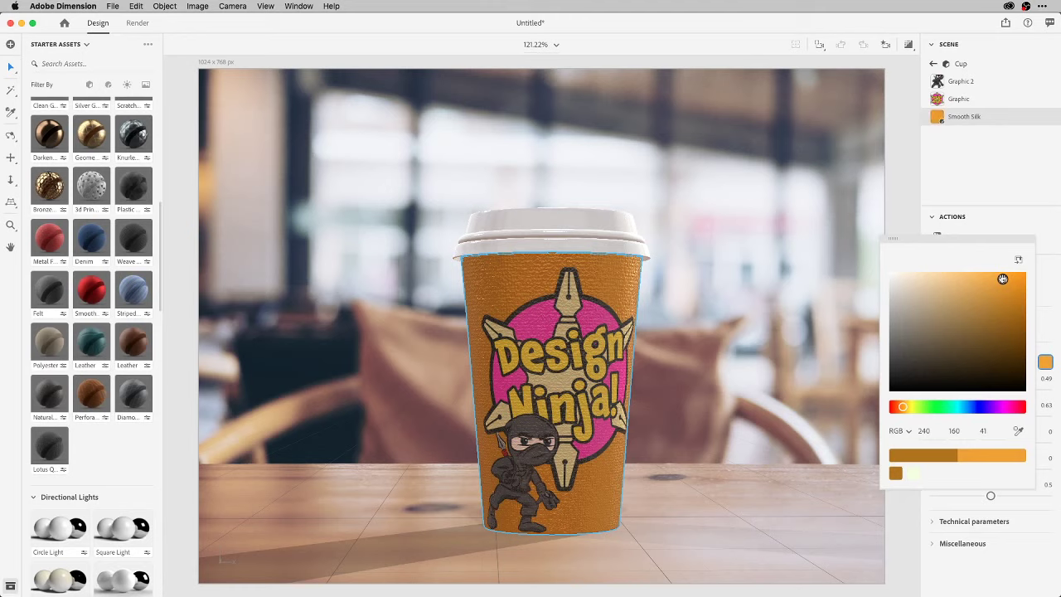
left_click(1049, 285)
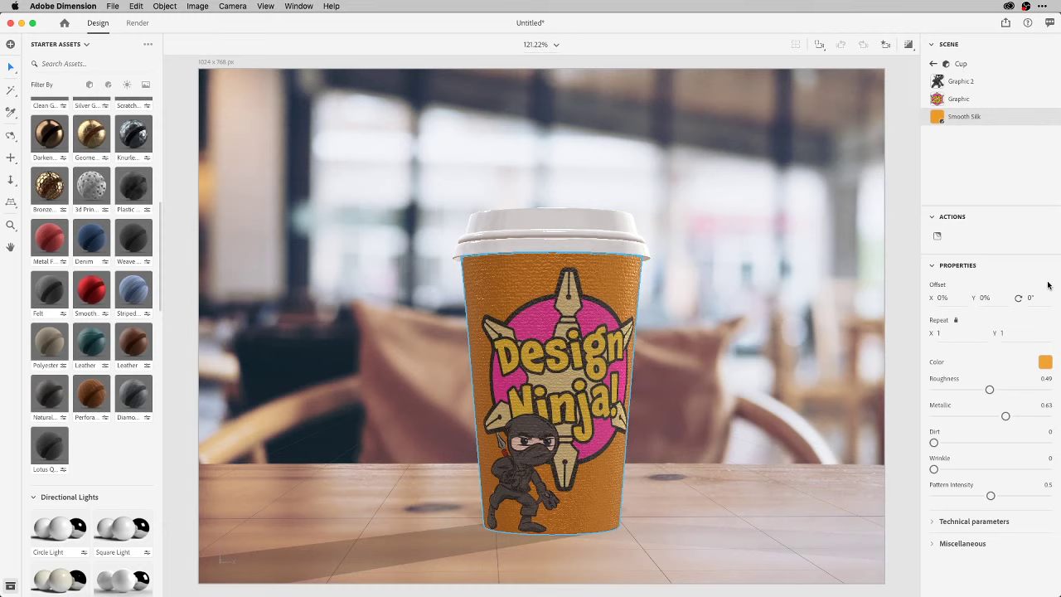
Select the whole Coffee Cup group in the scene outline and browse the Object and File > Export menus without exporting.
left_click(965, 63)
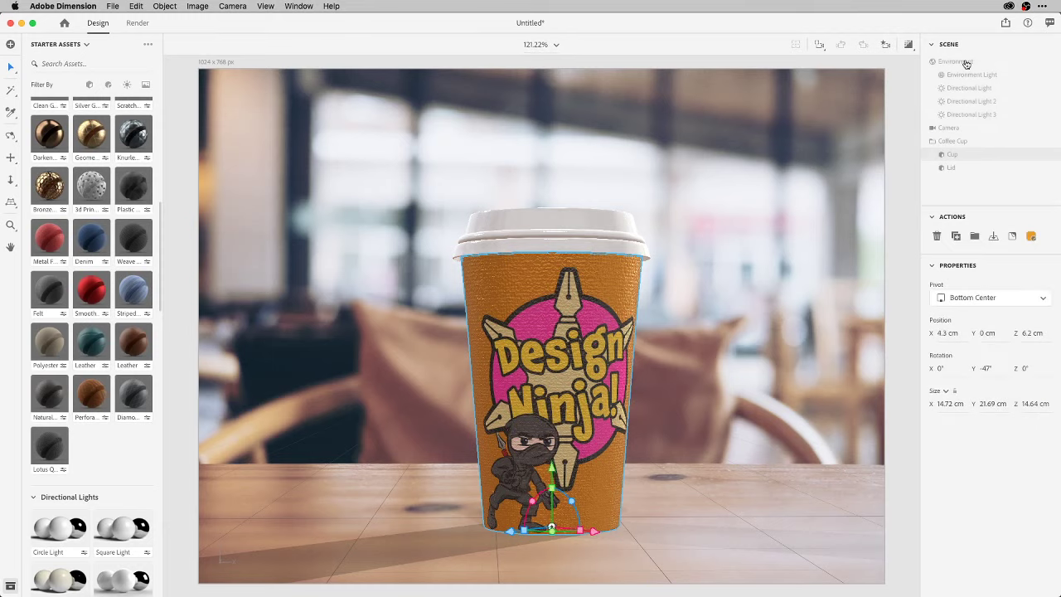
left_click(959, 146)
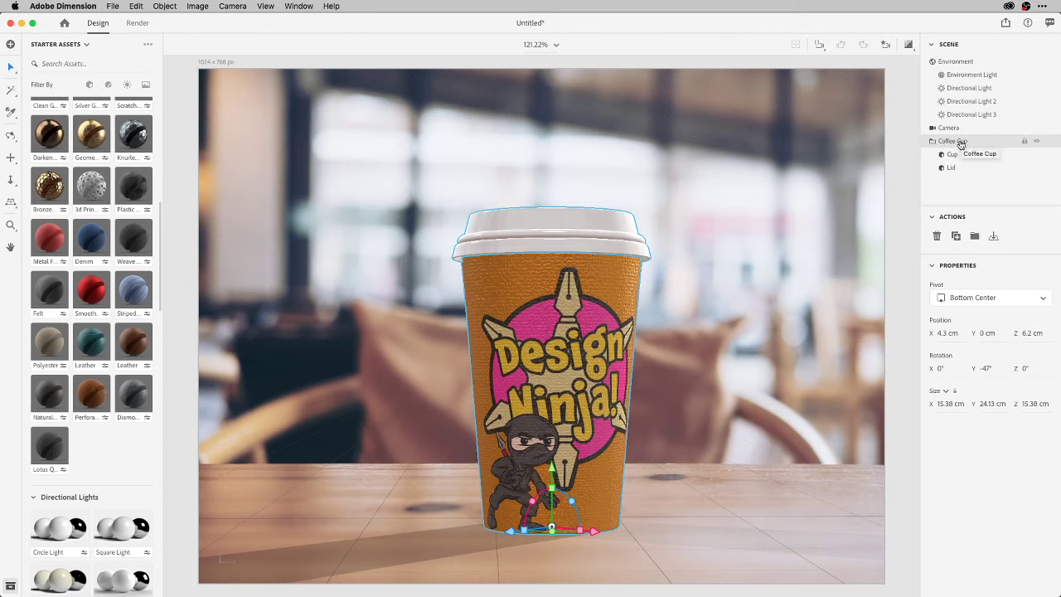
left_click(162, 6)
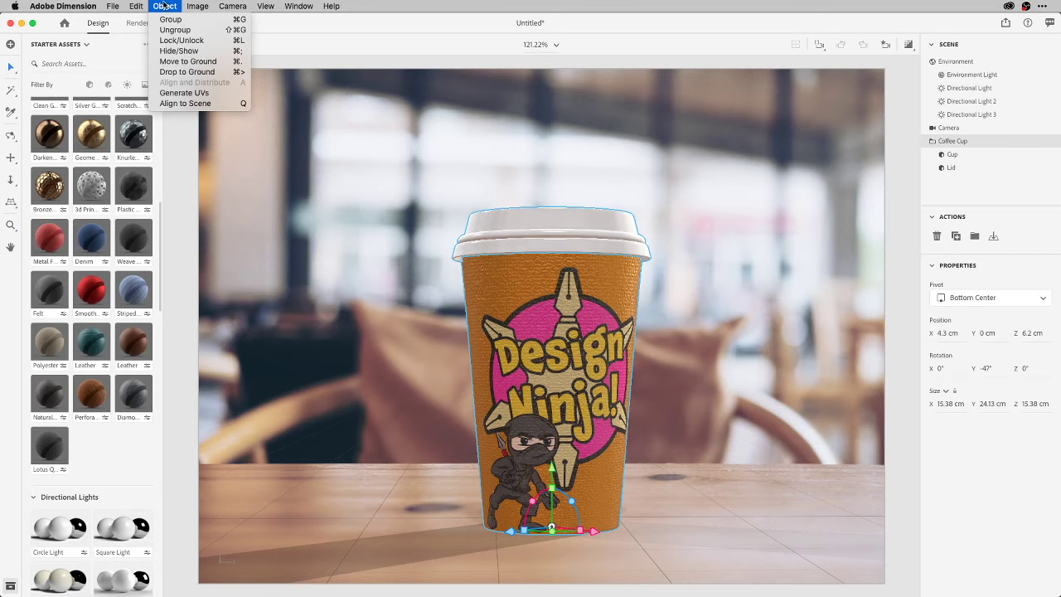
mouse_move(116, 7)
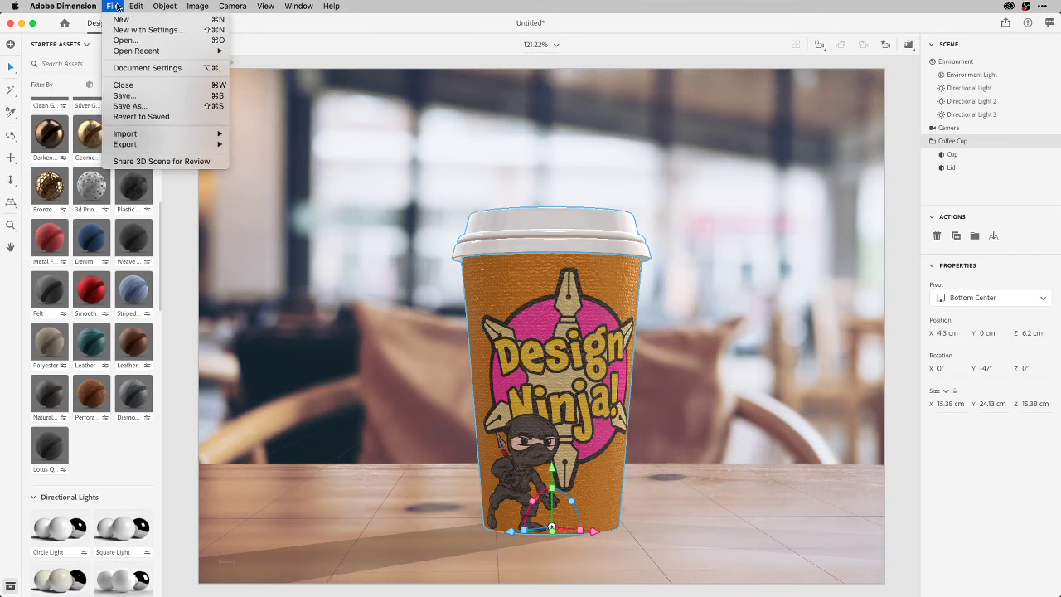
mouse_move(131, 146)
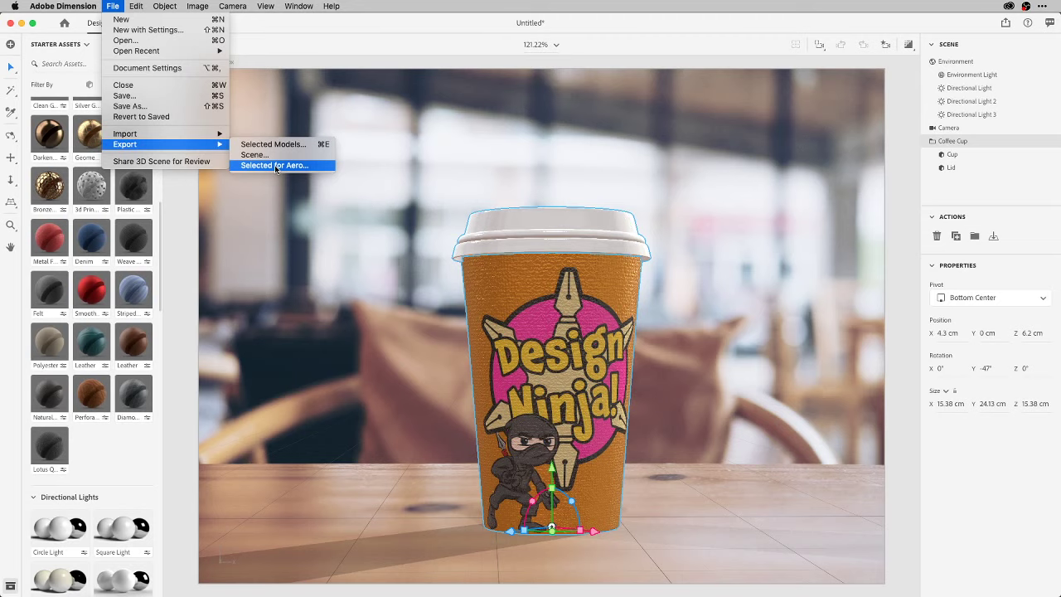
left_click(294, 33)
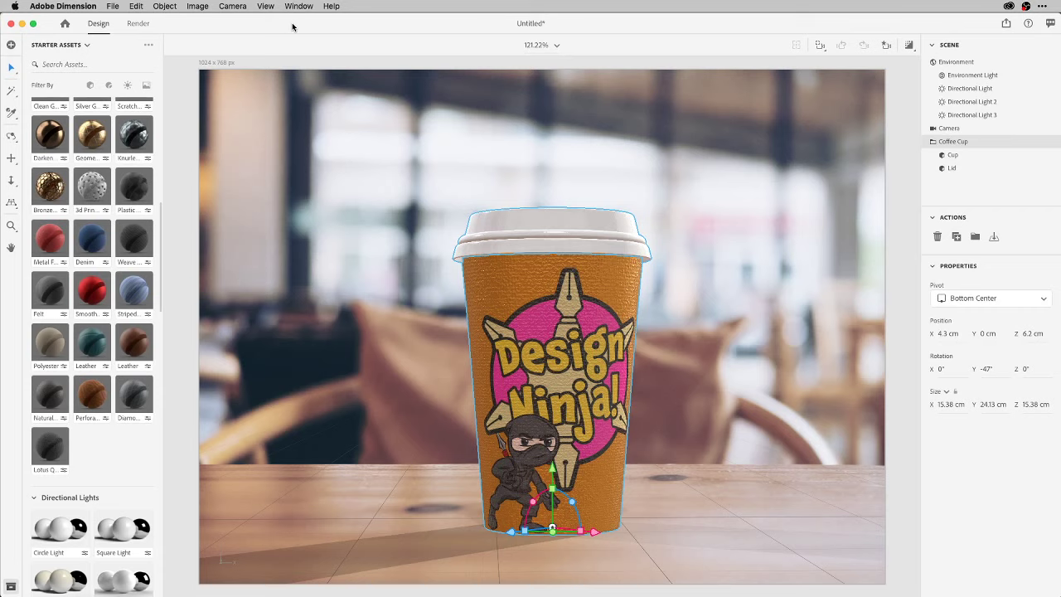
Render the café cup scene at Low (Fast) quality as a PSD to the Desktop.
left_click(137, 27)
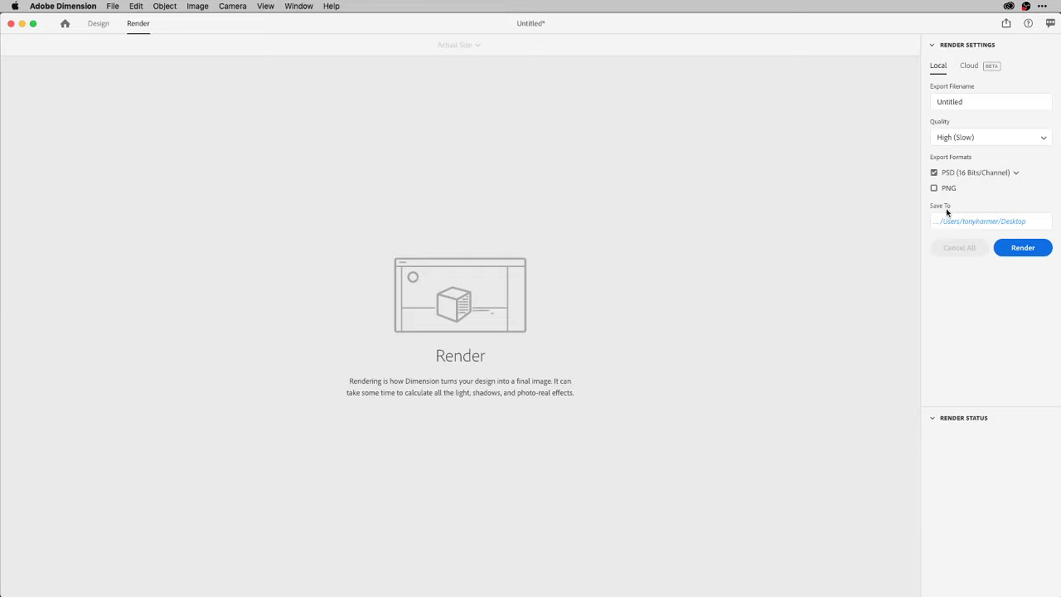
left_click(979, 139)
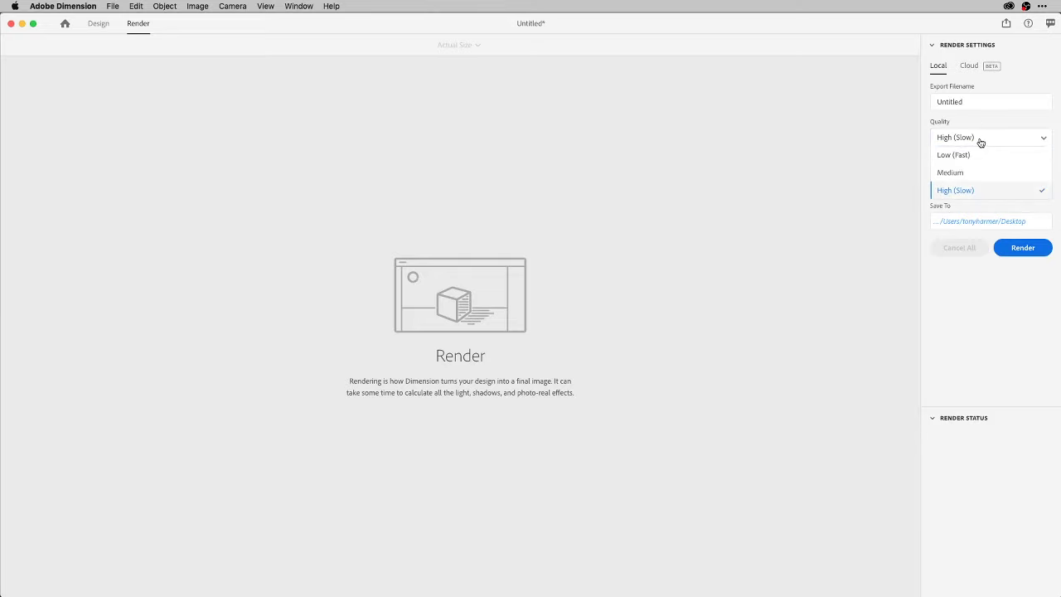
left_click(976, 156)
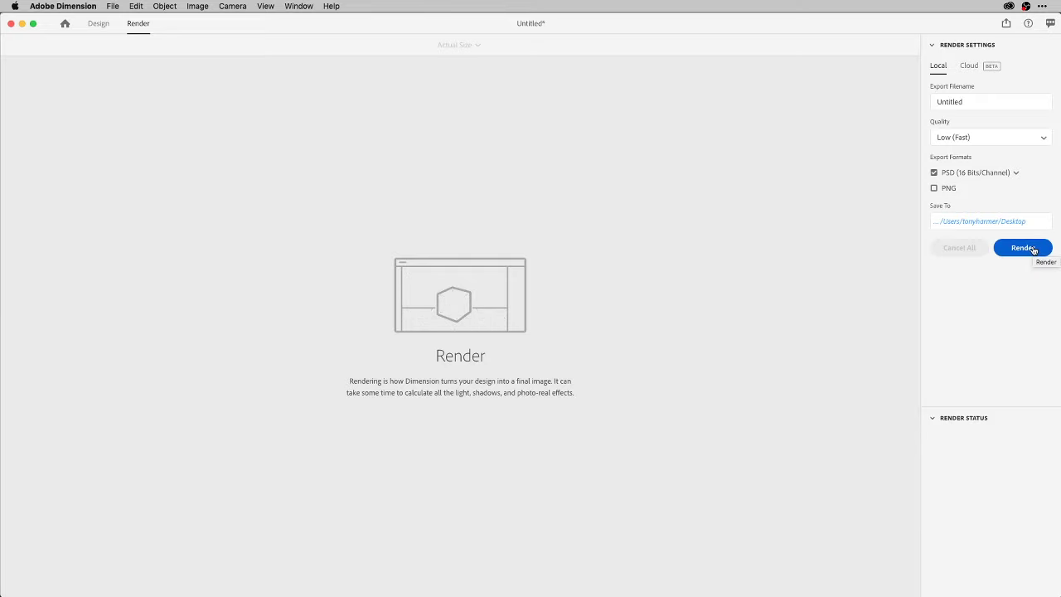
left_click(1034, 250)
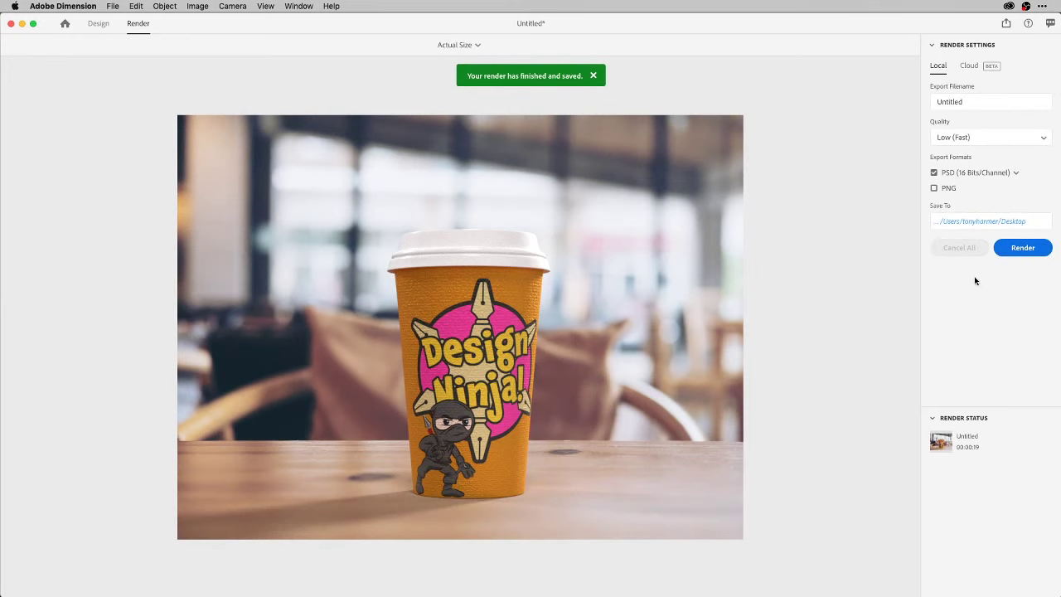
left_click(1009, 222)
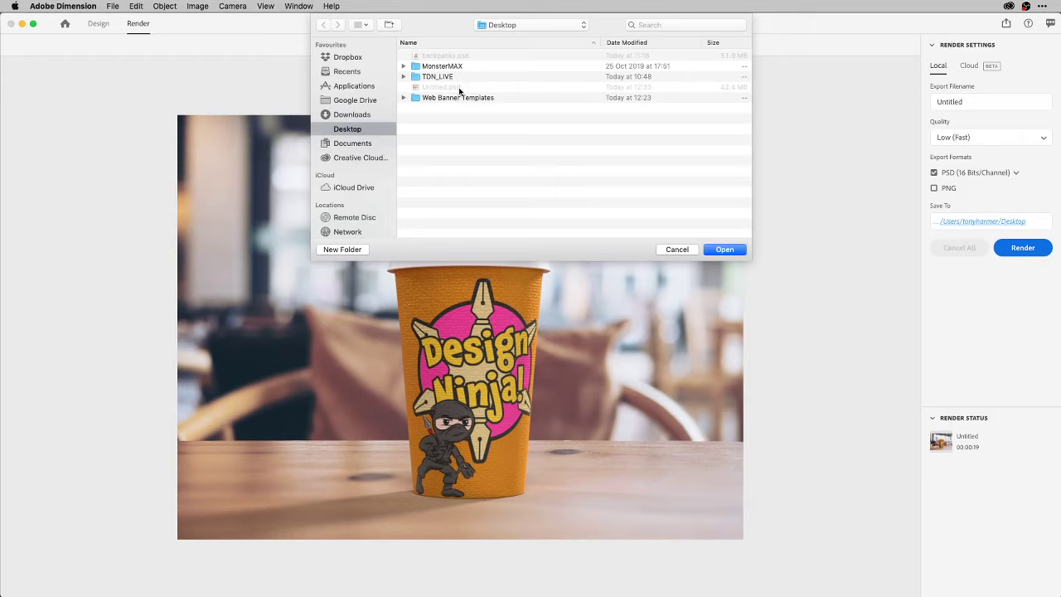
left_click(681, 249)
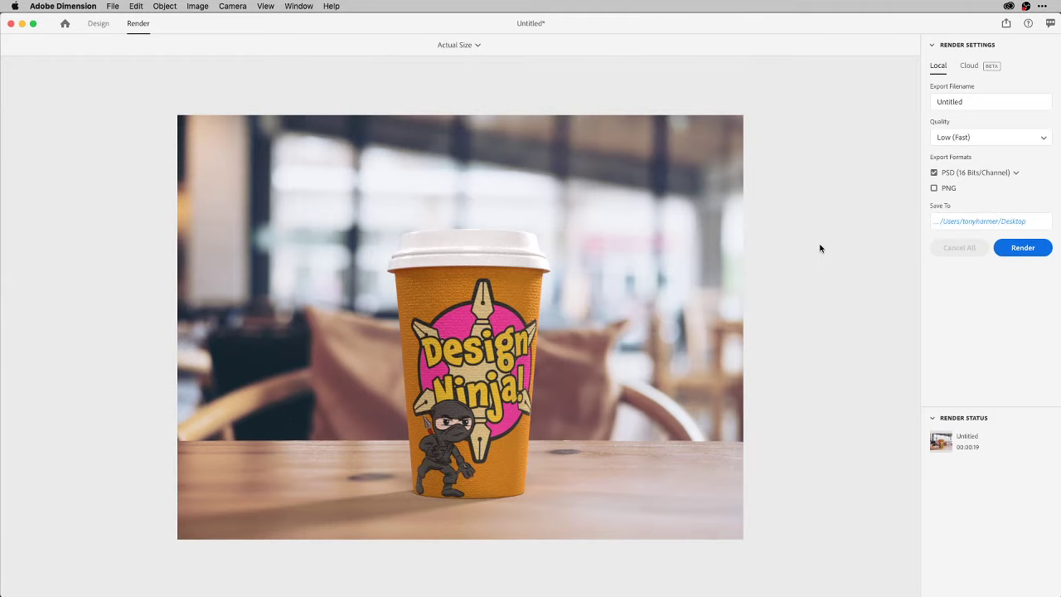
key("super+Tab")
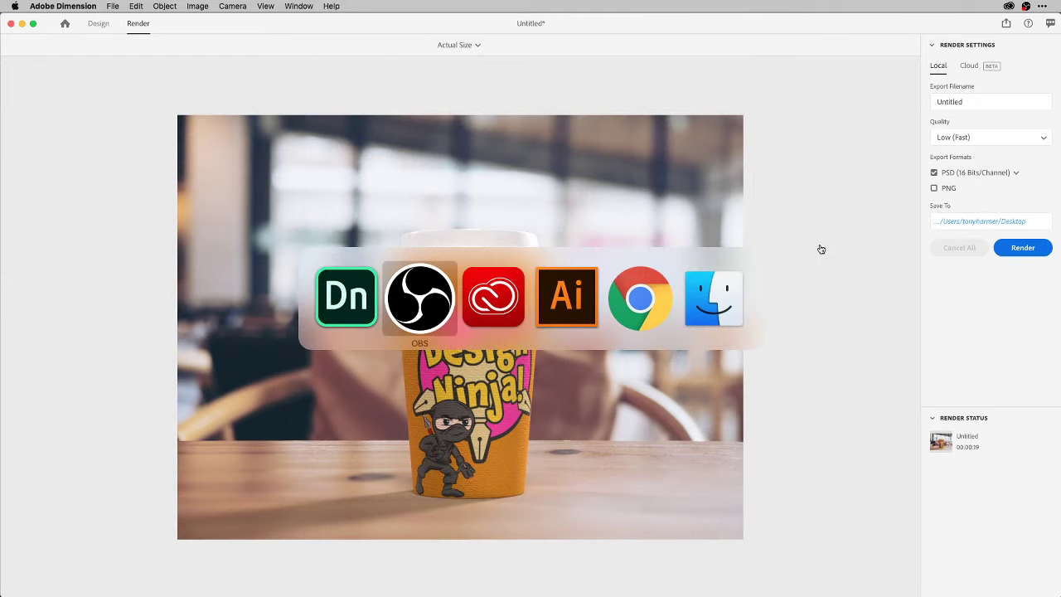
key("super+Tab")
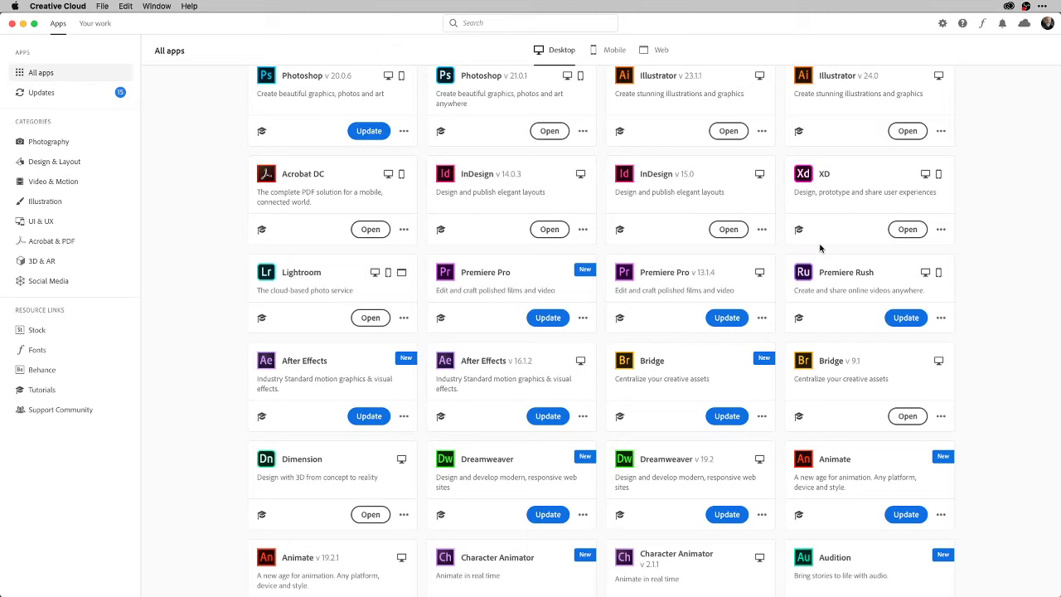
Cancel the Photoshop v20.0.6 update, launch Photoshop v21.0.1 and bring up its Open dialog.
left_click(367, 133)
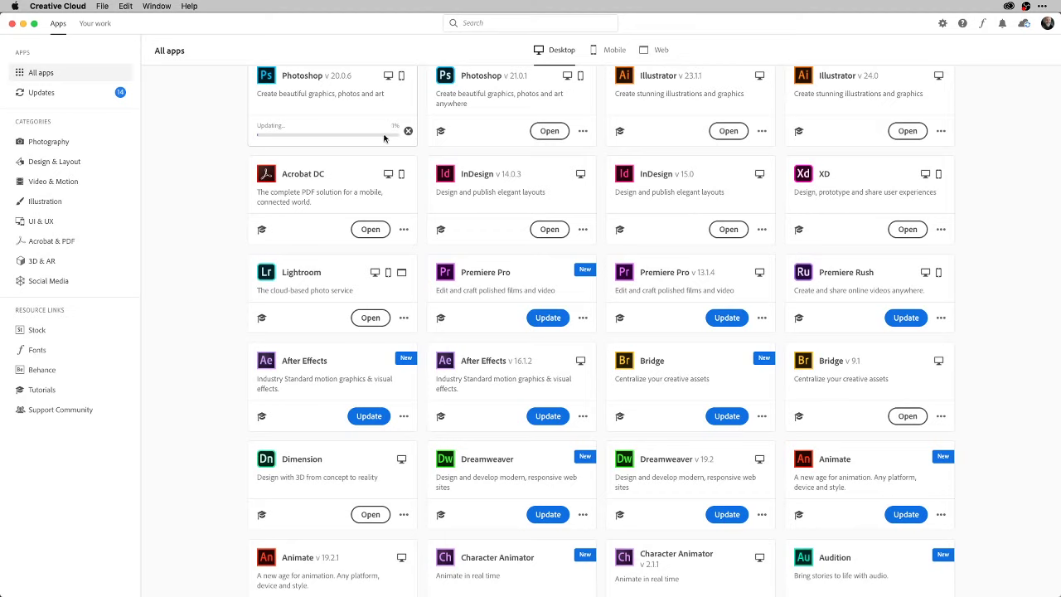
left_click(409, 132)
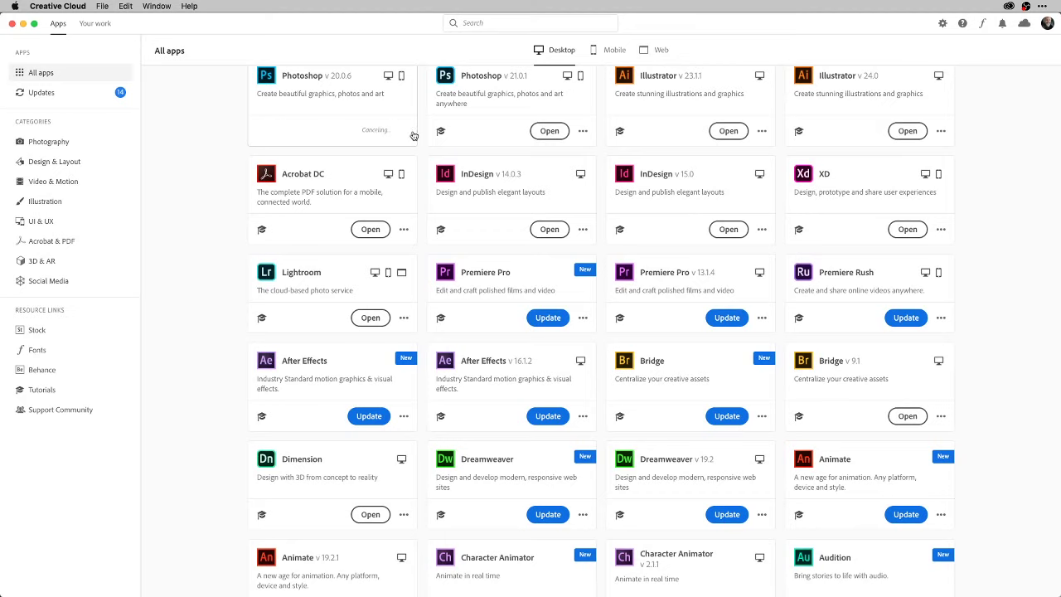
left_click(549, 132)
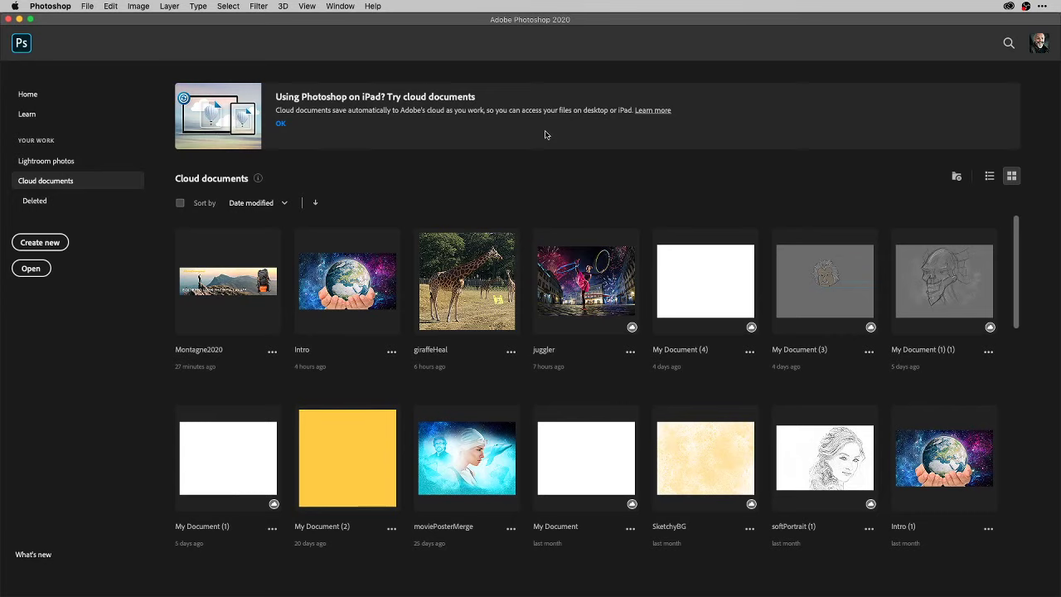
key("super+o")
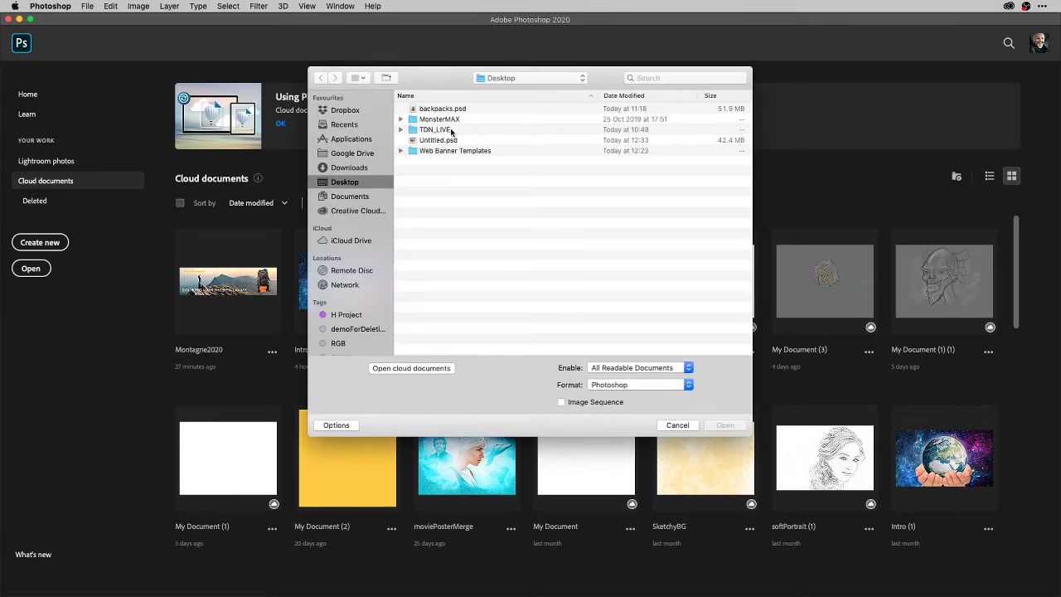
Open the rendered Untitled.psd from the Desktop and toggle the Rendered Image layer off and on.
left_click(452, 140)
left_click(729, 428)
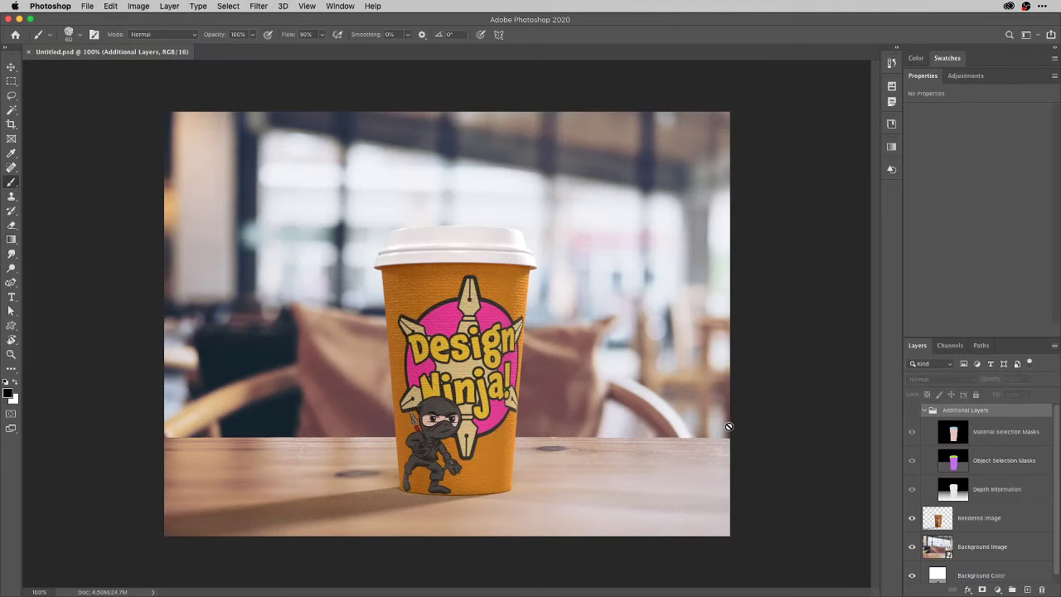
scroll(1058, 498, "down", 1)
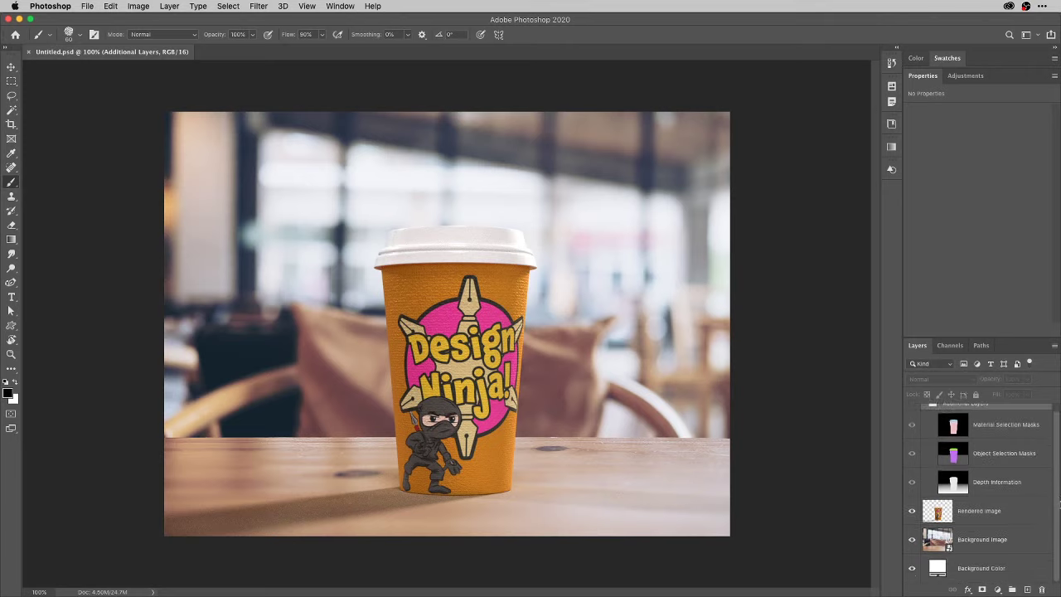
left_click(912, 510)
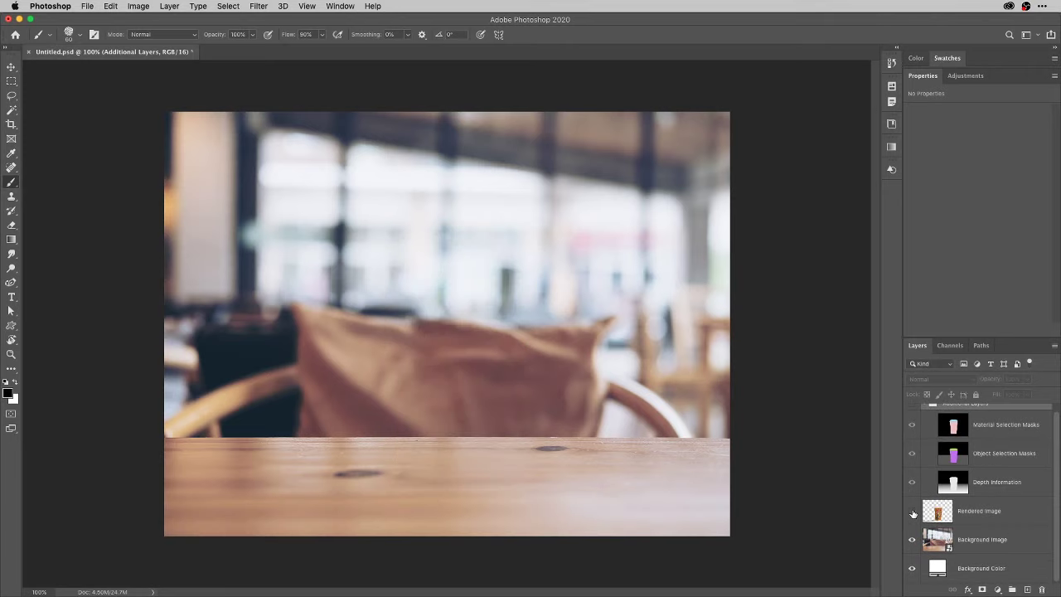
left_click(912, 511)
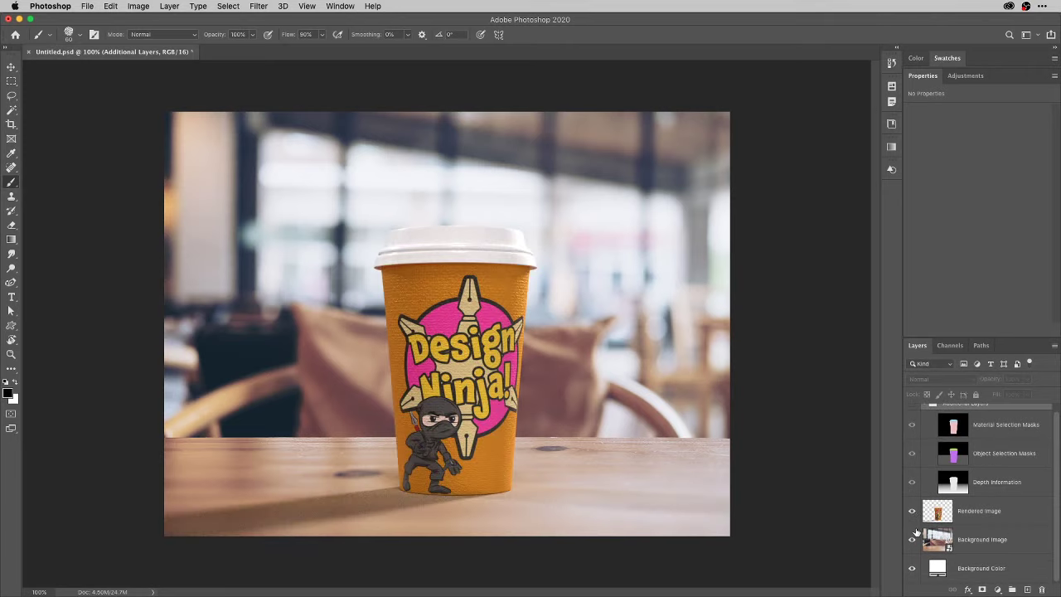
Toggle the café Background Image off and on, then reveal the Additional Layers mask group.
left_click(913, 540)
left_click(913, 540)
left_click(913, 540)
left_click(913, 539)
scroll(986, 427, "up", 1)
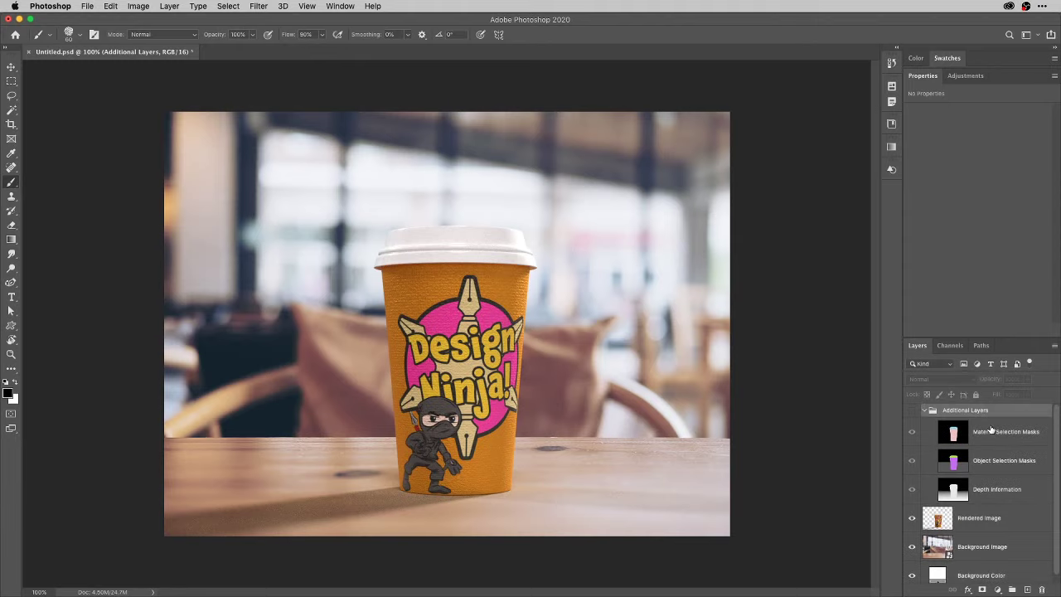
left_click(911, 410)
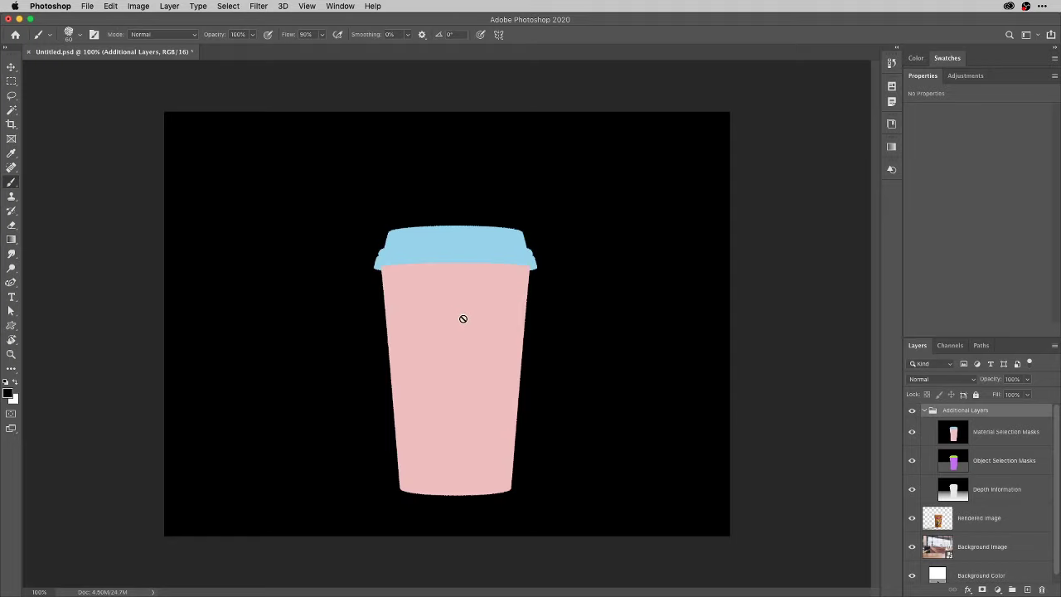
Magic Wand the pink cup body on Material Selection Masks, then hide Additional Layers and activate Rendered Image.
left_click(12, 110)
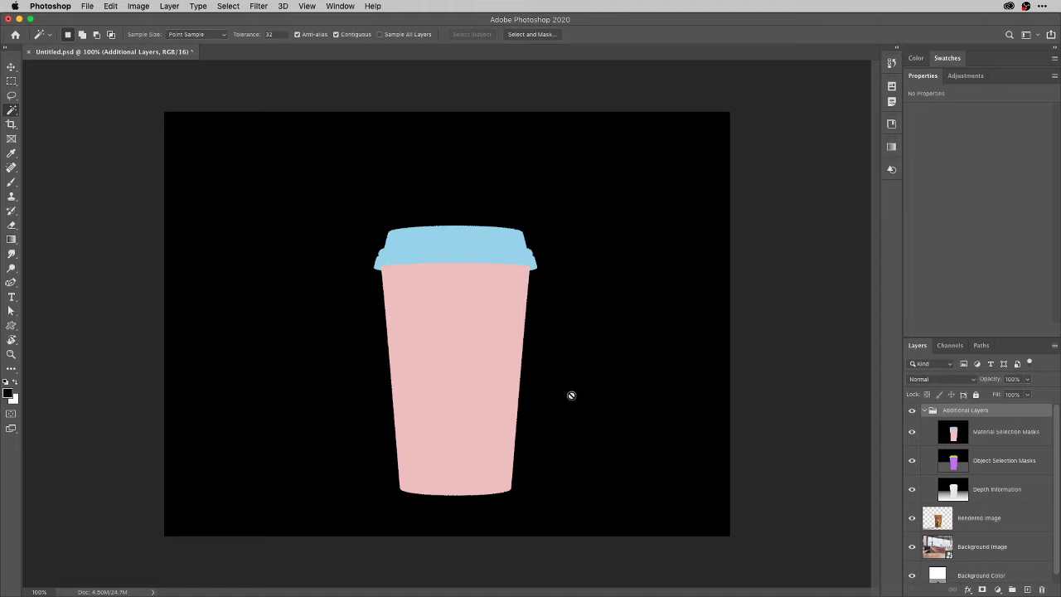
left_click(958, 438)
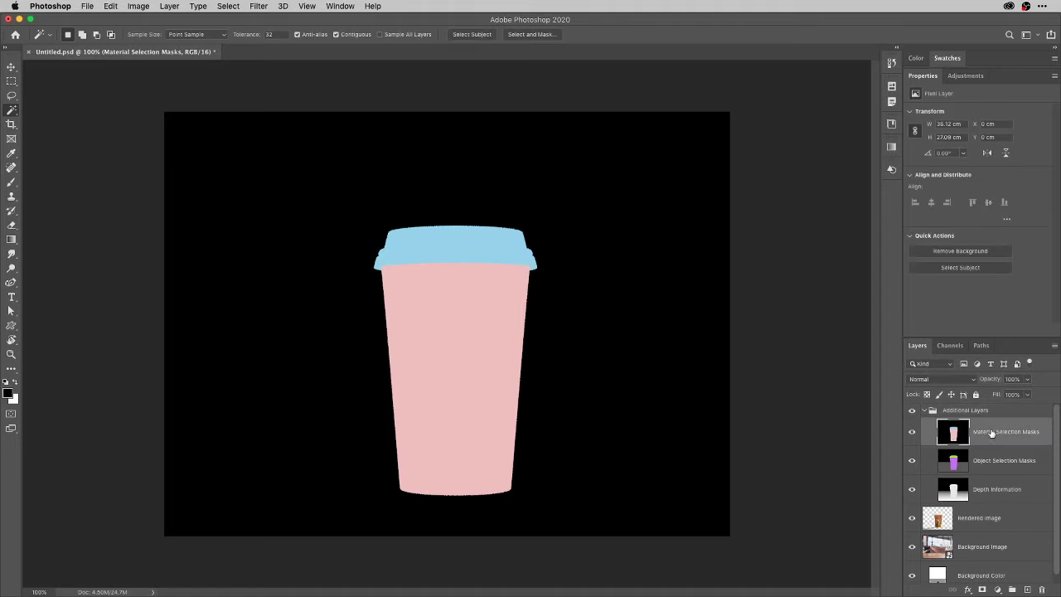
left_click(472, 351)
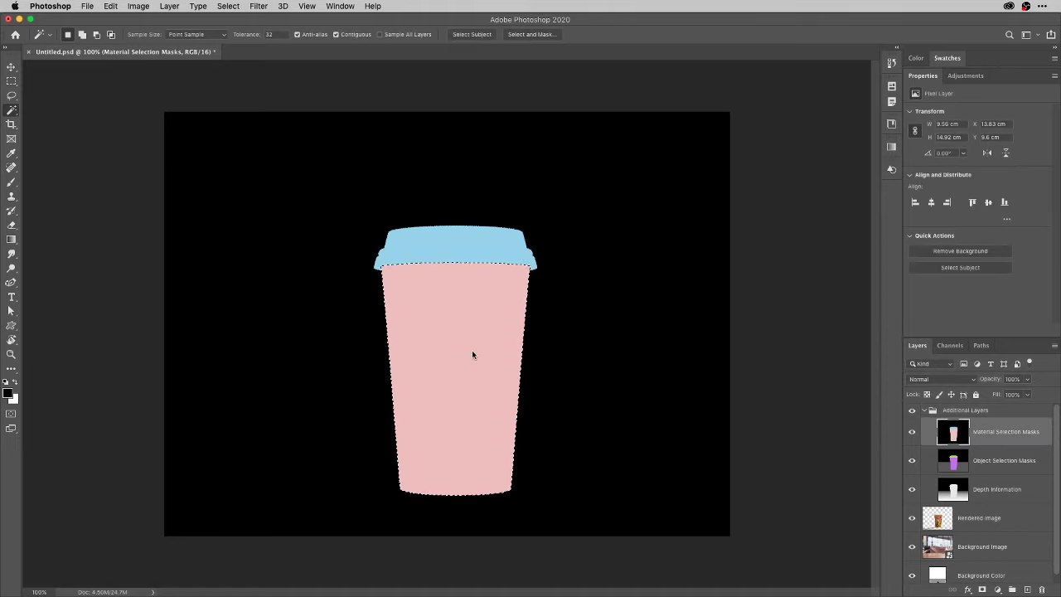
left_click(912, 410)
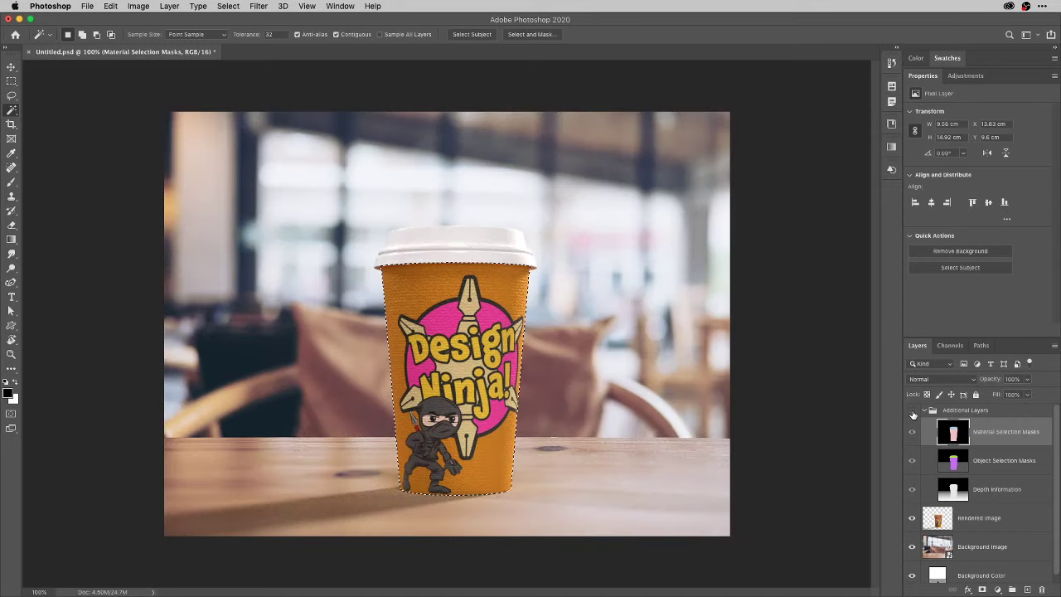
left_click(989, 520)
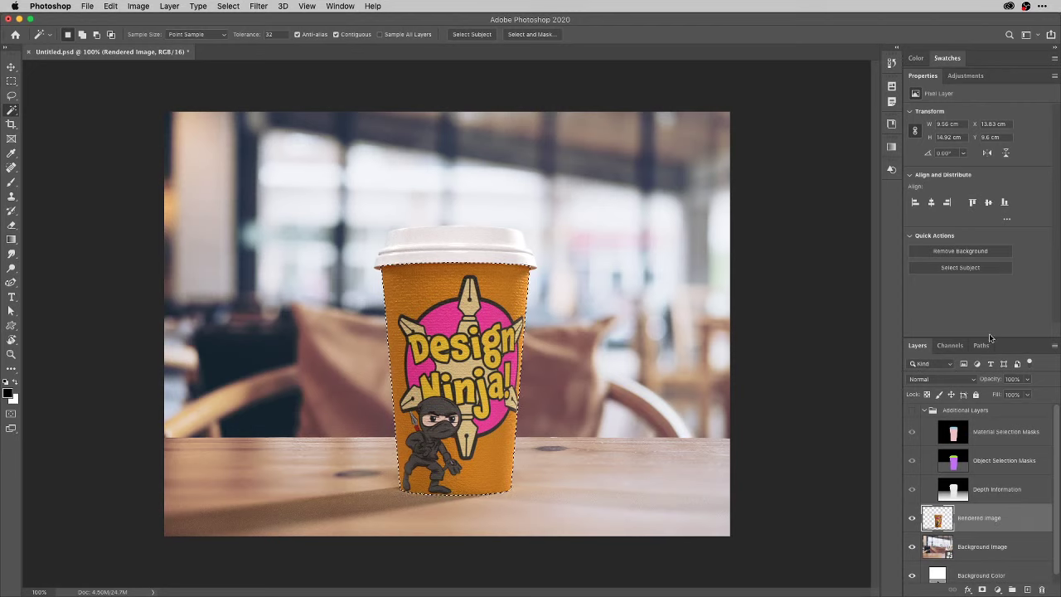
left_click(966, 76)
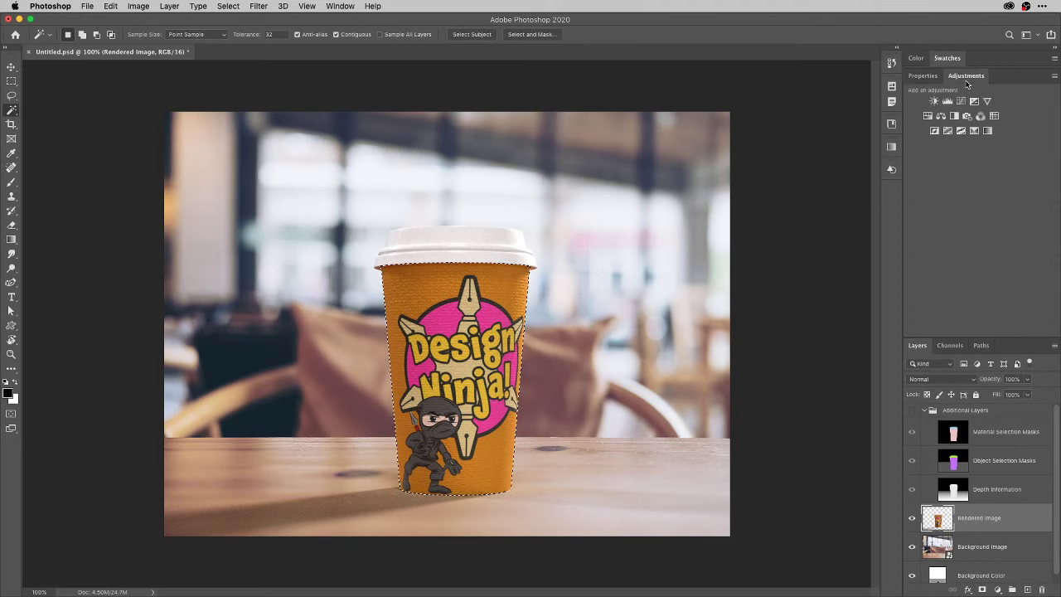
left_click(967, 116)
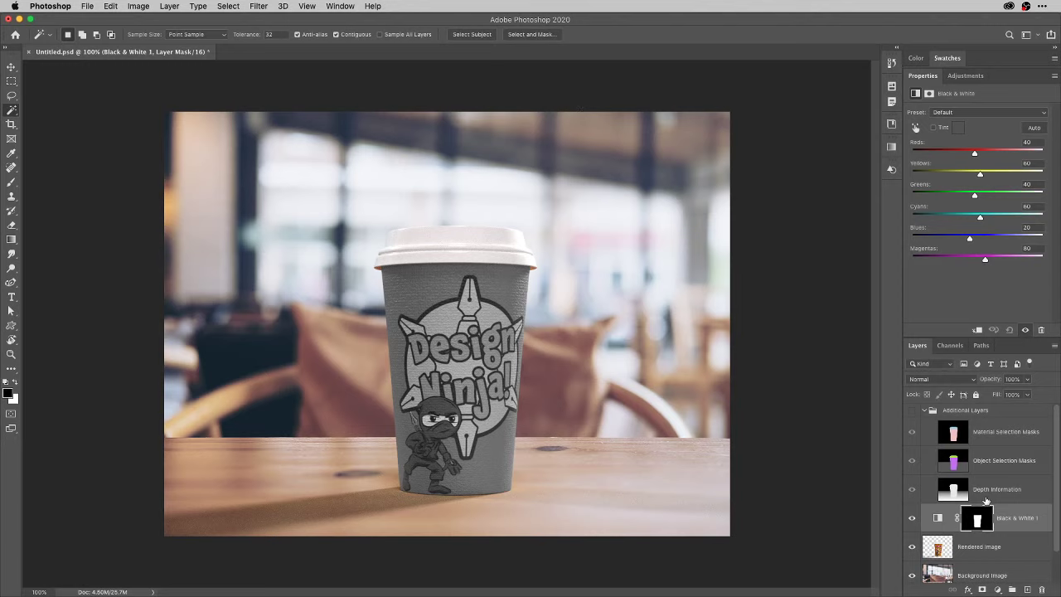
scroll(1036, 572, "down", 1)
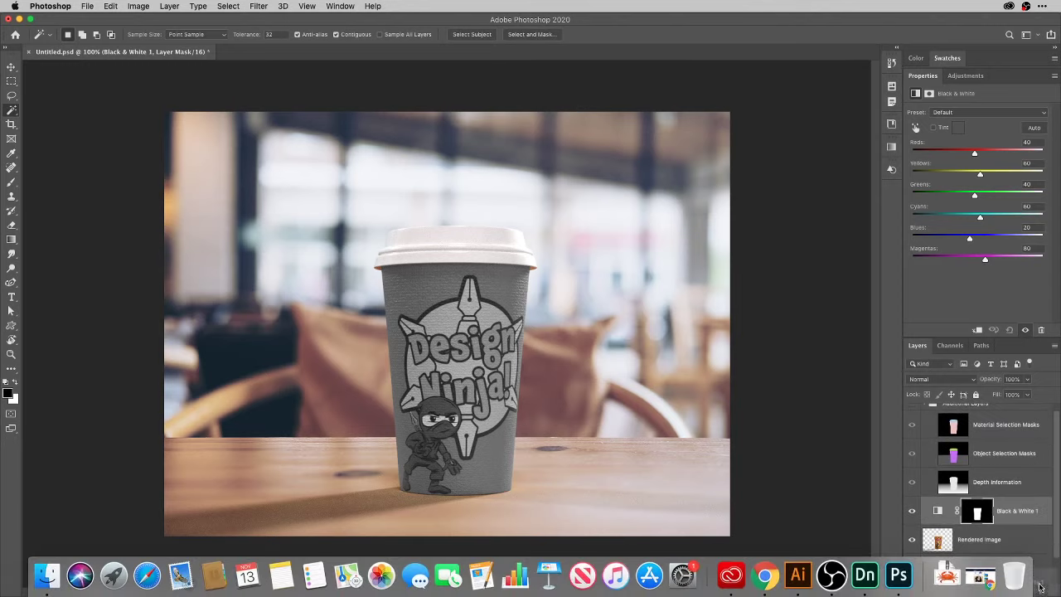
left_click(1043, 590)
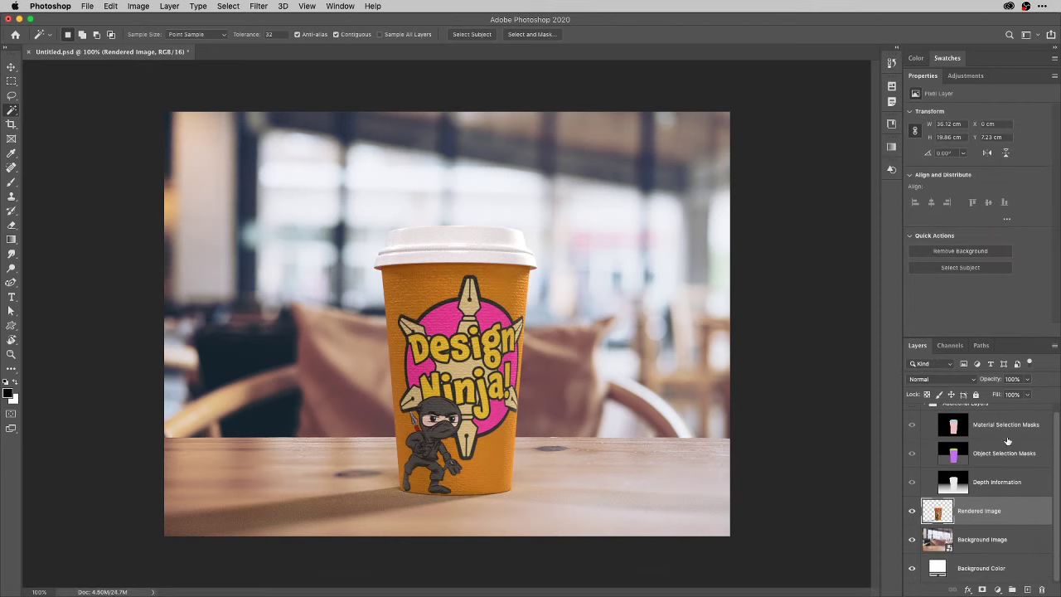
Select all, close the original without saving, and paste the scene into a new 1024 × 768 document.
key("super+a")
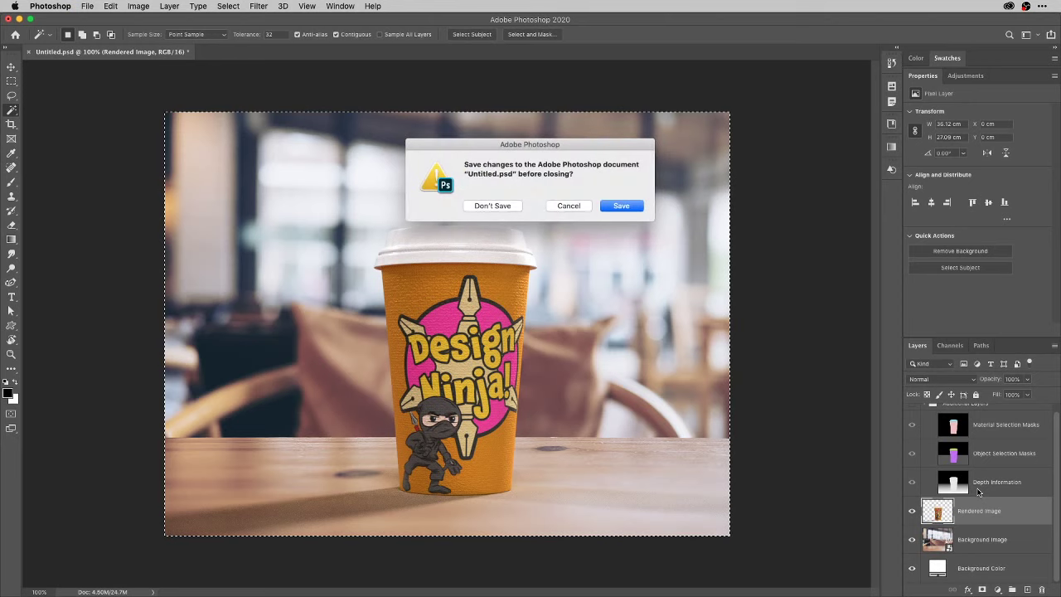
key("super+d")
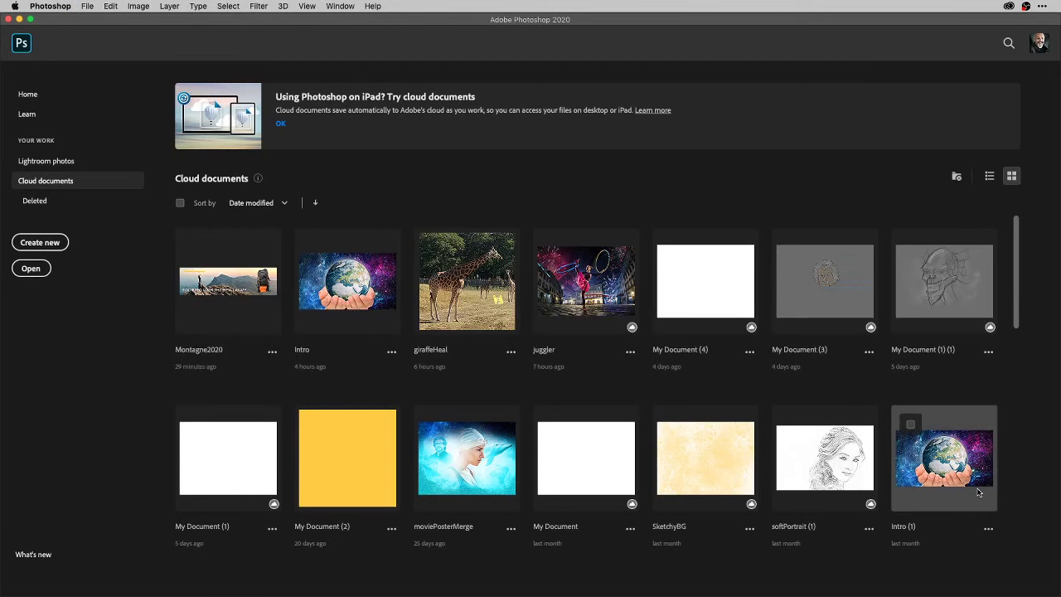
key("super+n")
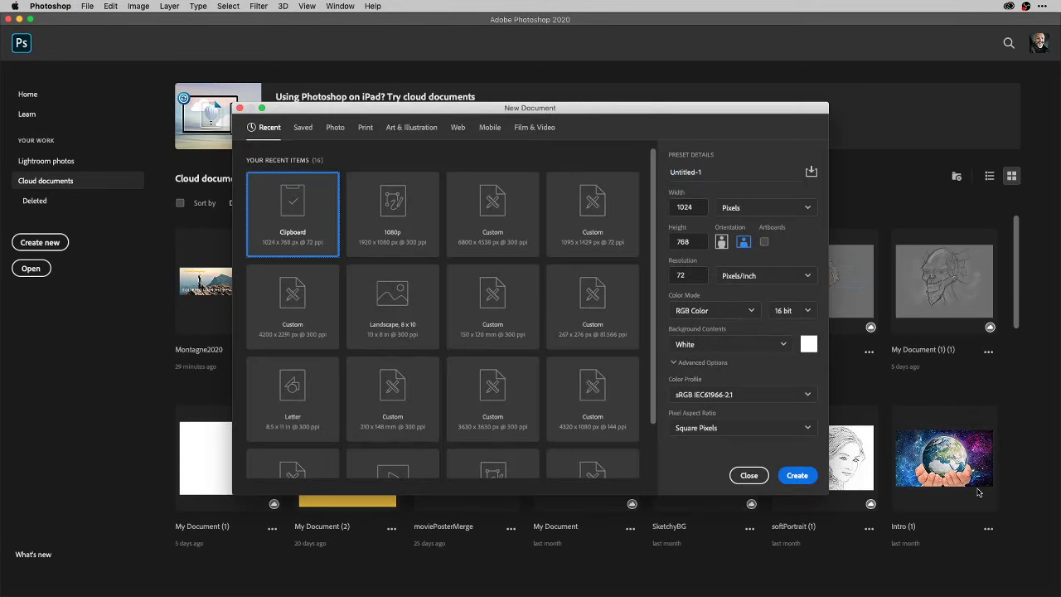
key("Return")
key("super+v")
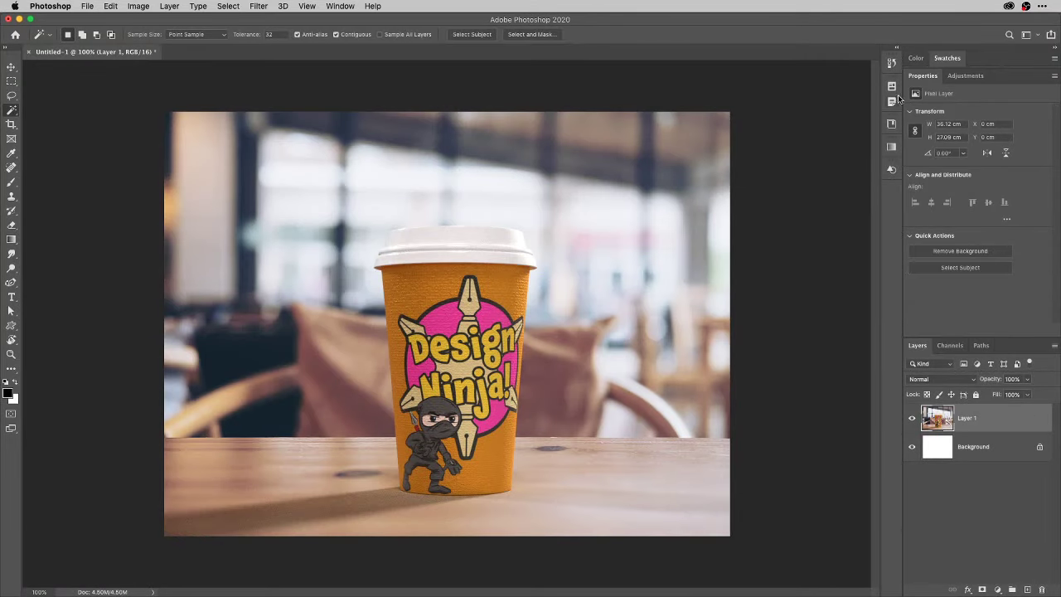
Drag the 'Young sporty girl' graphic from Libraries onto the canvas, scale it to about 142% and commit.
left_click(893, 124)
left_click(892, 124)
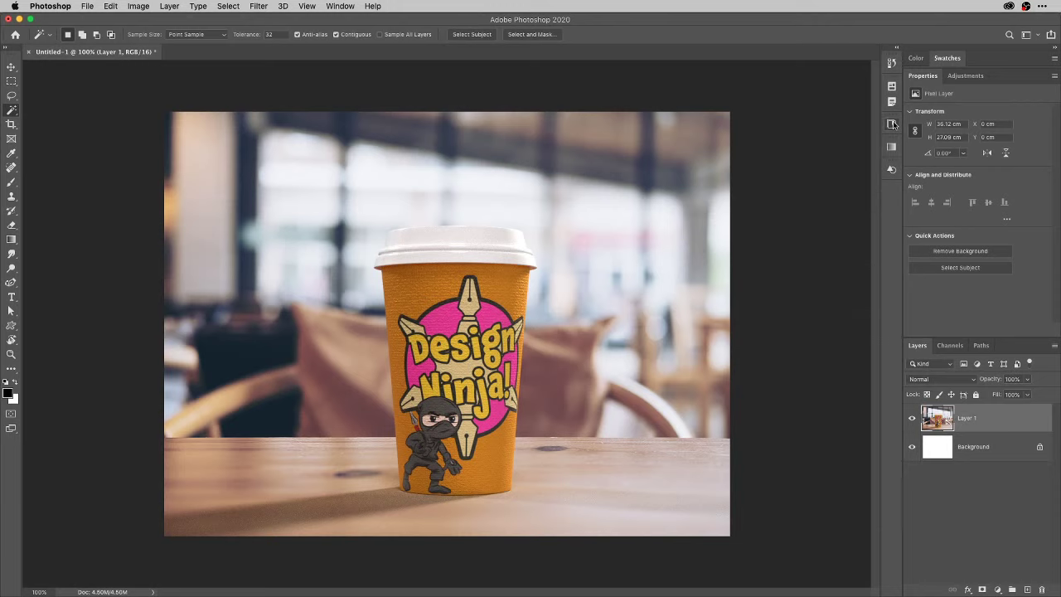
left_click(891, 124)
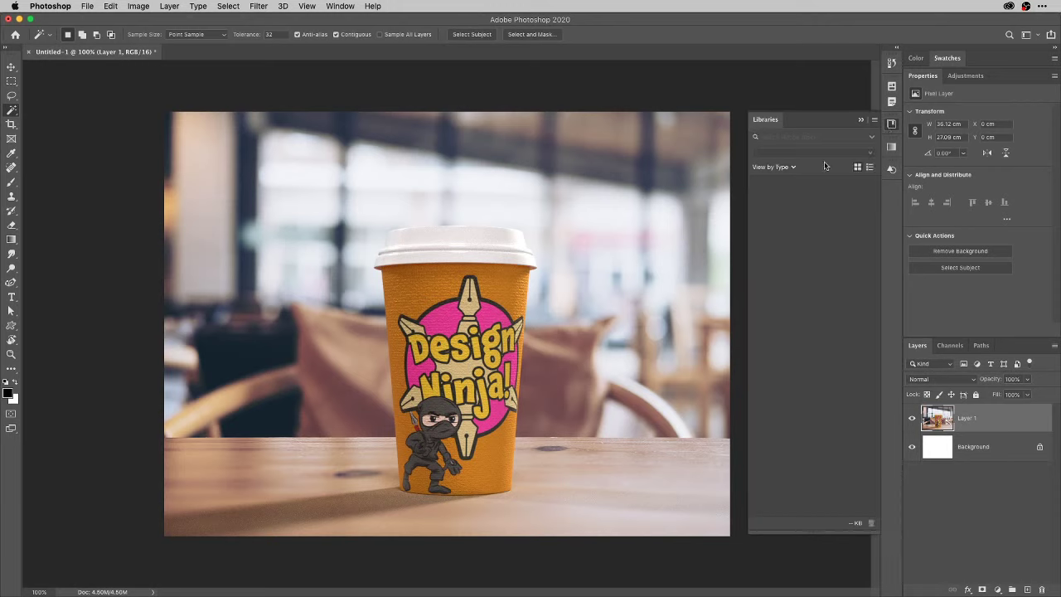
left_click_drag(790, 310, 306, 306)
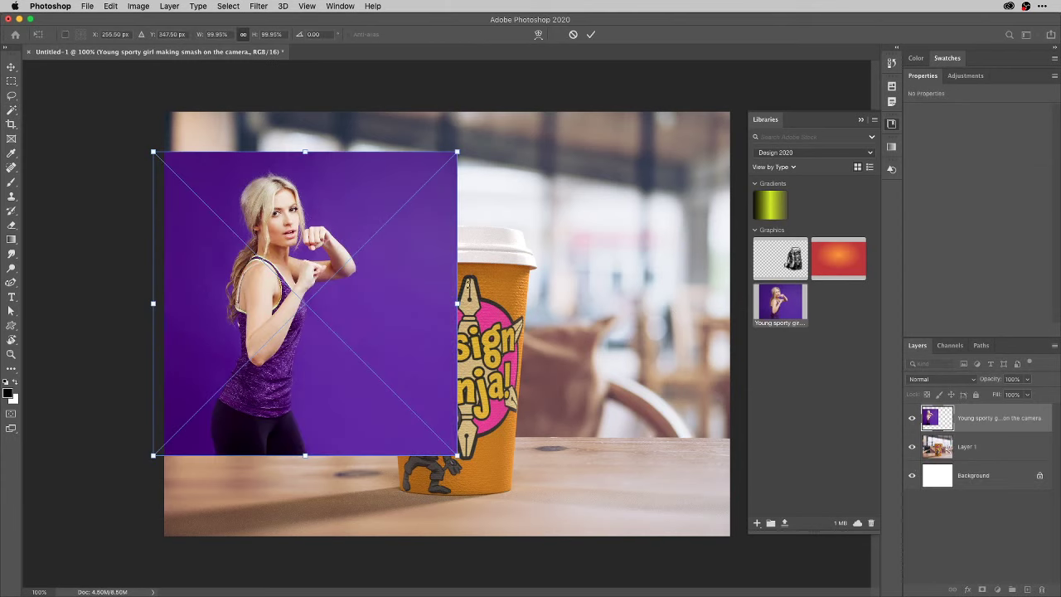
left_click_drag(450, 297, 459, 374)
left_click_drag(468, 233, 607, 116)
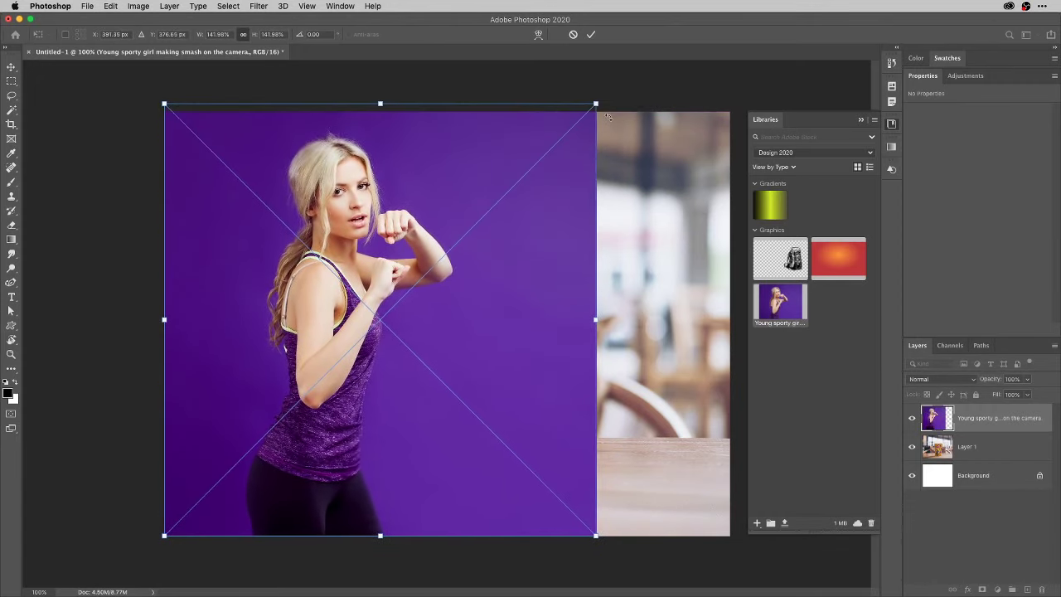
left_click_drag(616, 80, 612, 97)
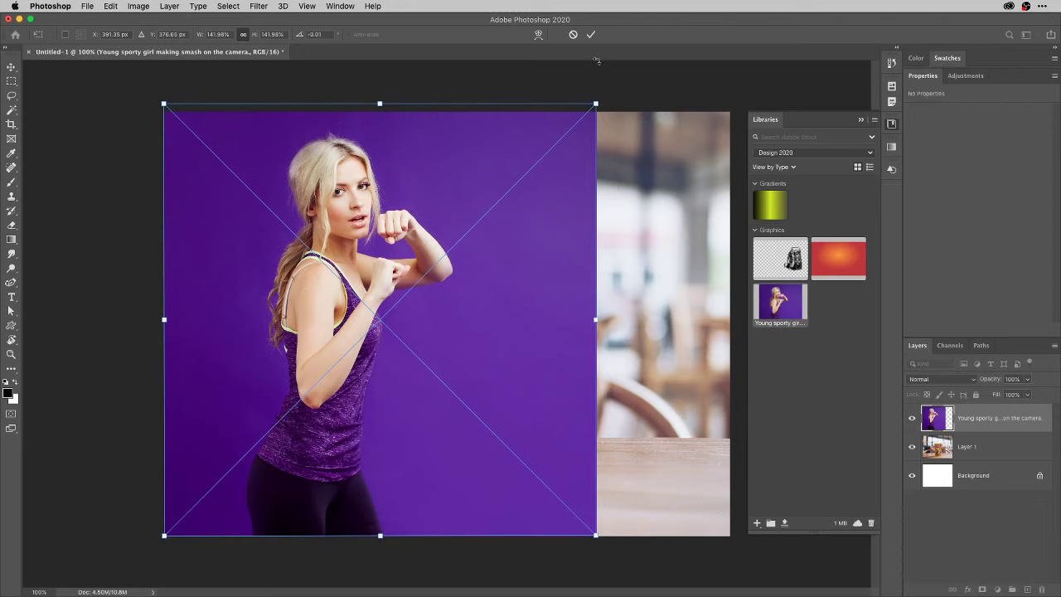
left_click(590, 35)
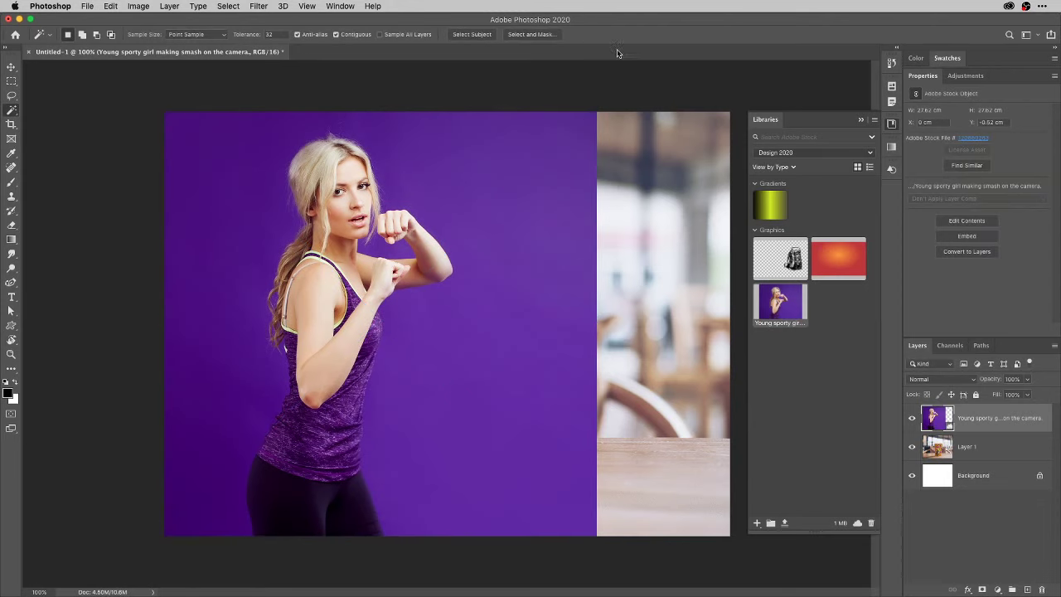
Collapse the Libraries panel and select the woman automatically with Select Subject.
left_click(890, 126)
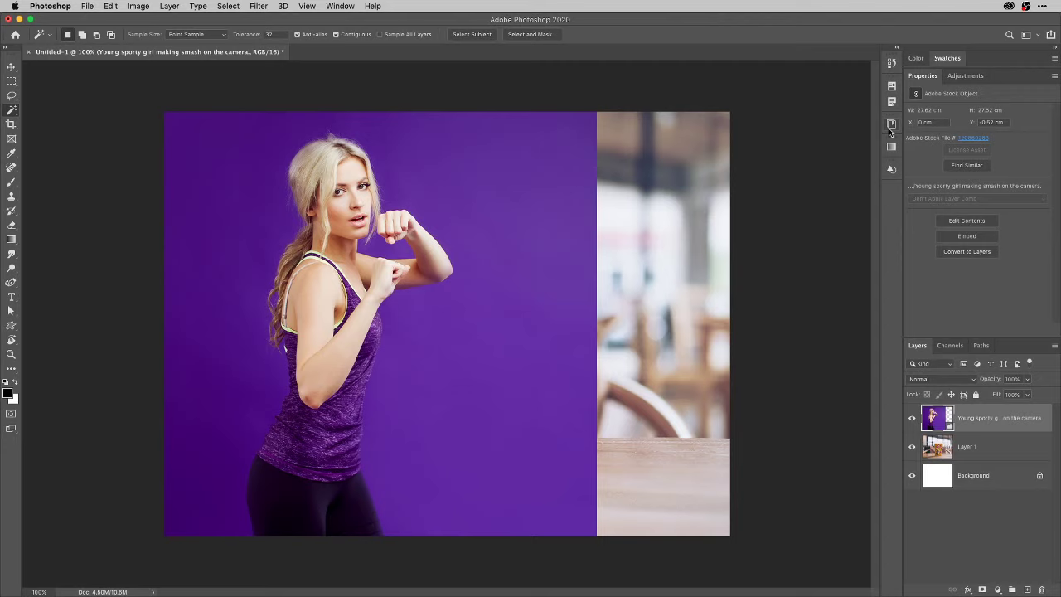
left_click(226, 6)
left_click(244, 142)
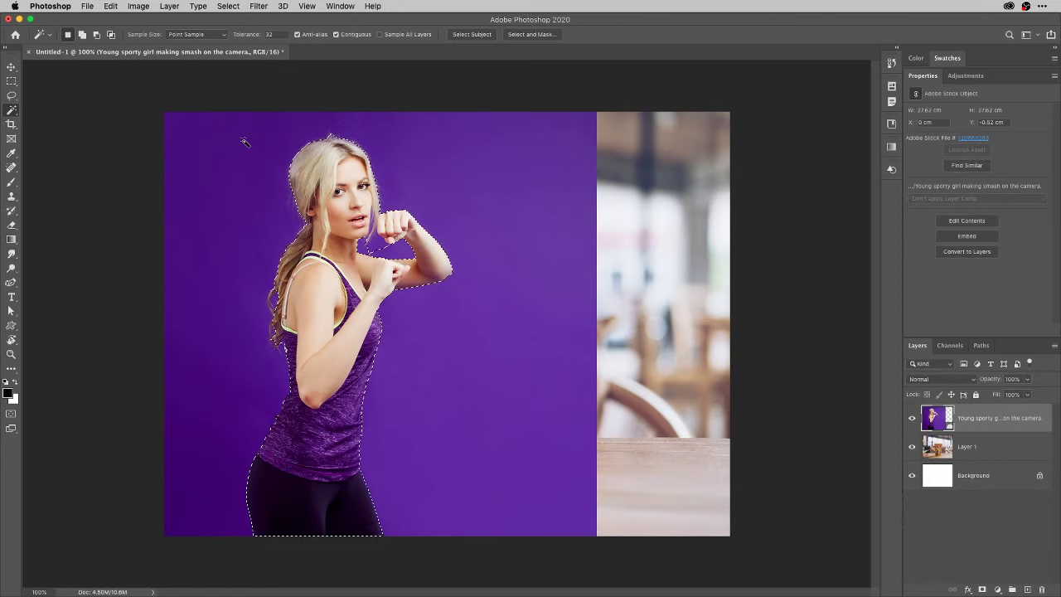
Preview the woman's selection in Quick Mask, then deselect and hide the Young sporty girl layer.
key("q")
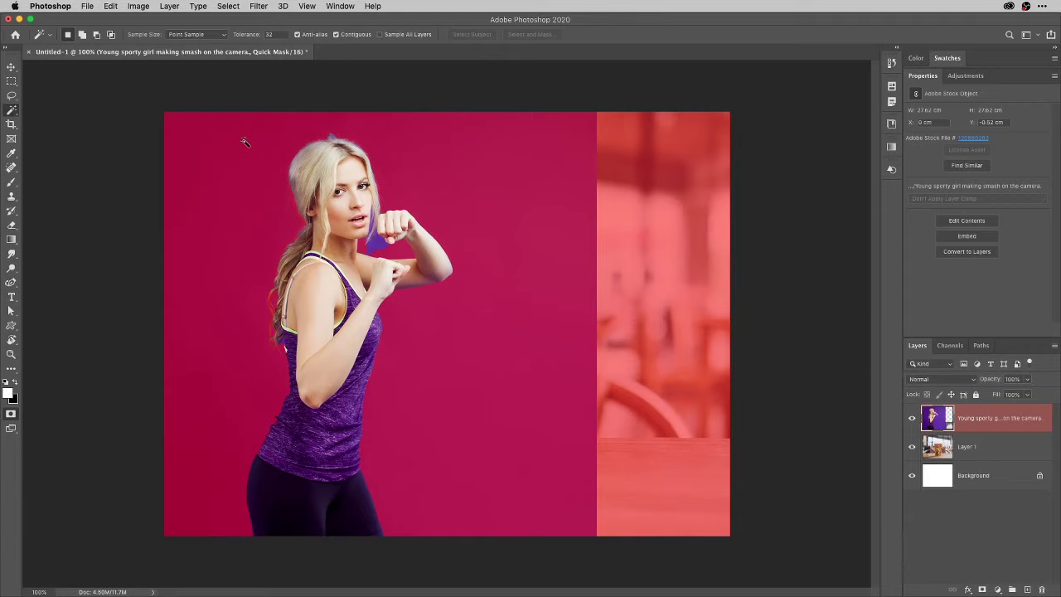
key("q")
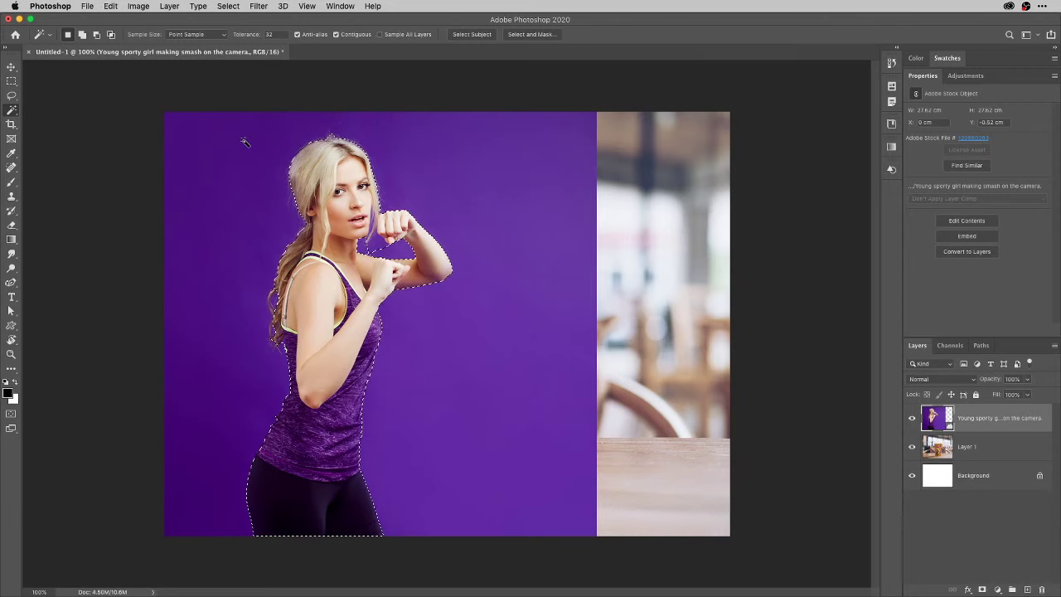
key("super+d")
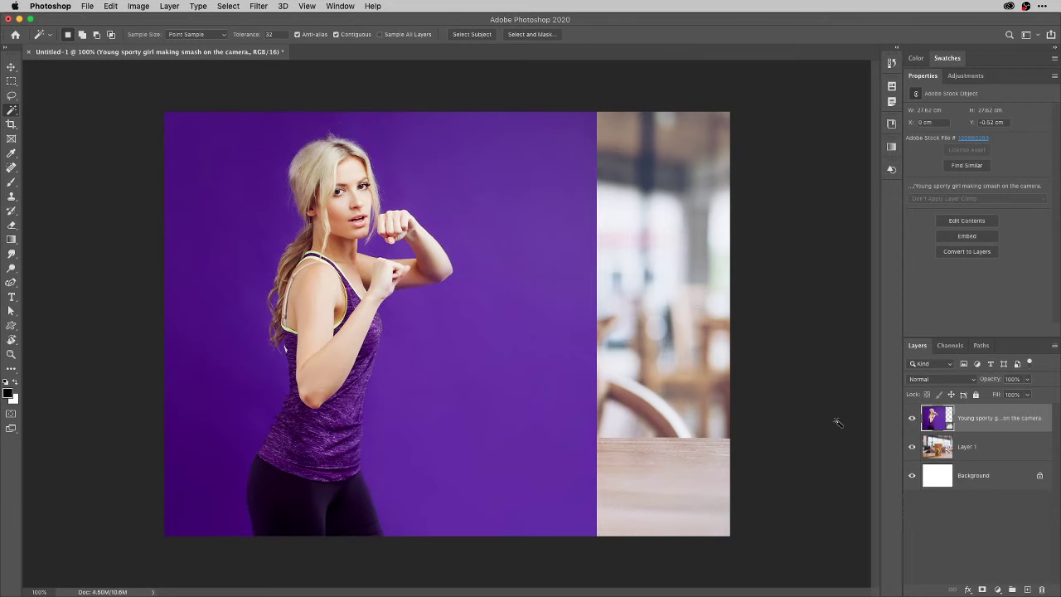
left_click(913, 422)
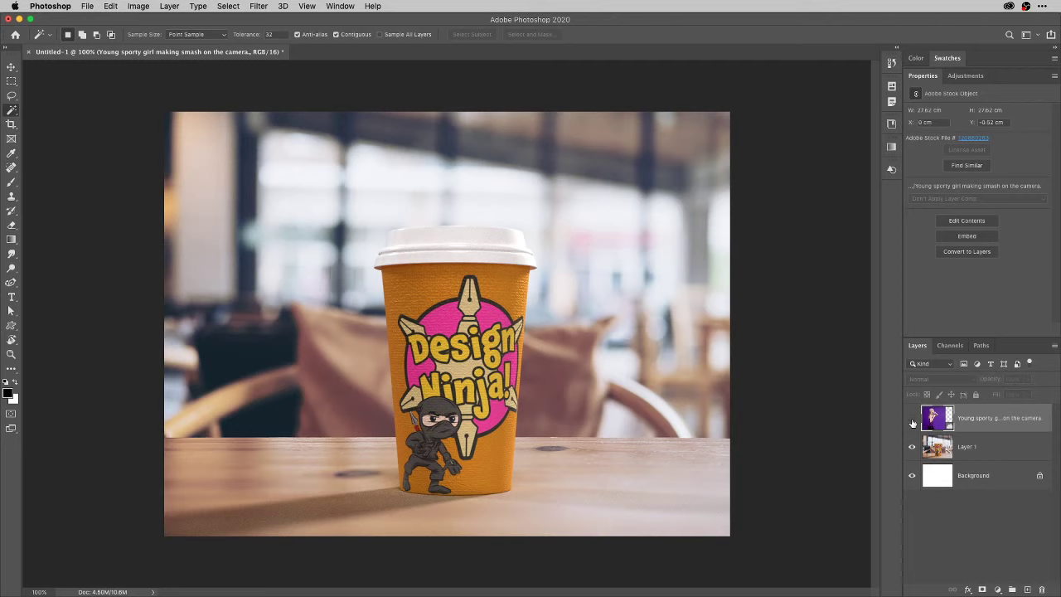
Make Layer 1 active and switch to the Object Selection Tool.
left_click(956, 448)
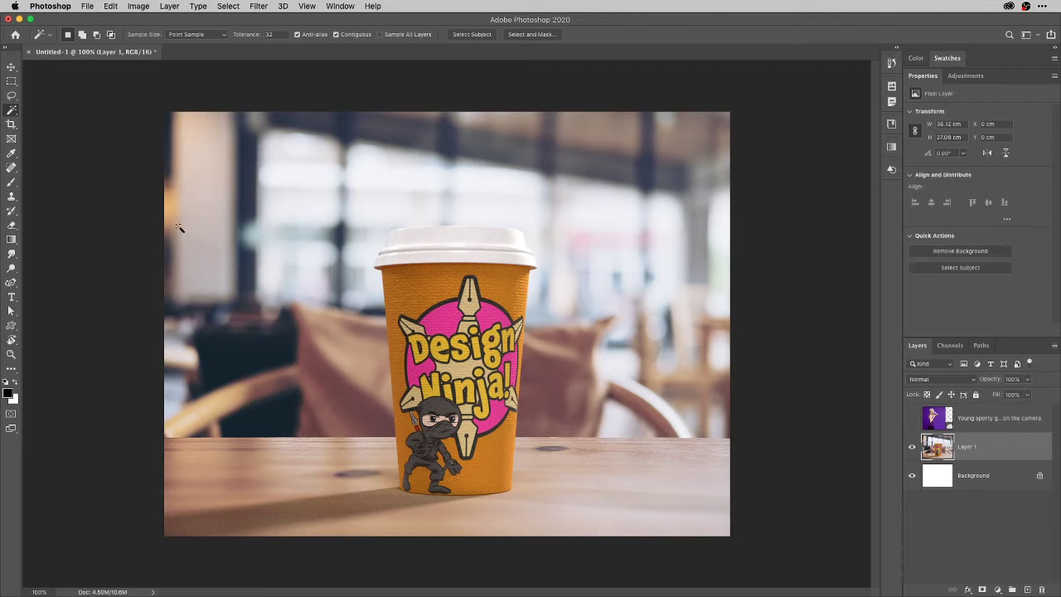
left_click(13, 368)
left_click(11, 371)
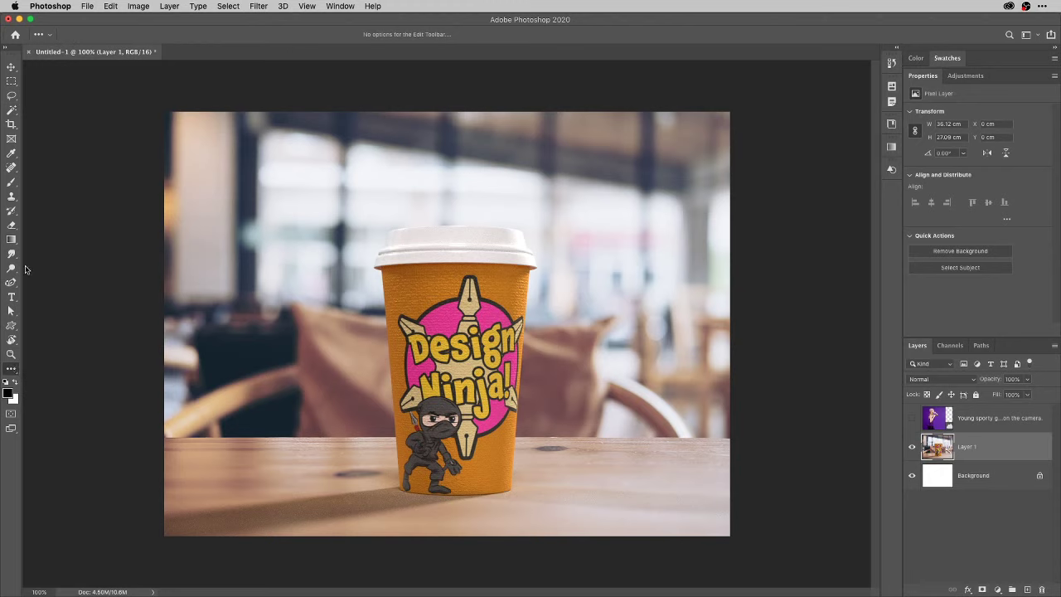
left_click(12, 113)
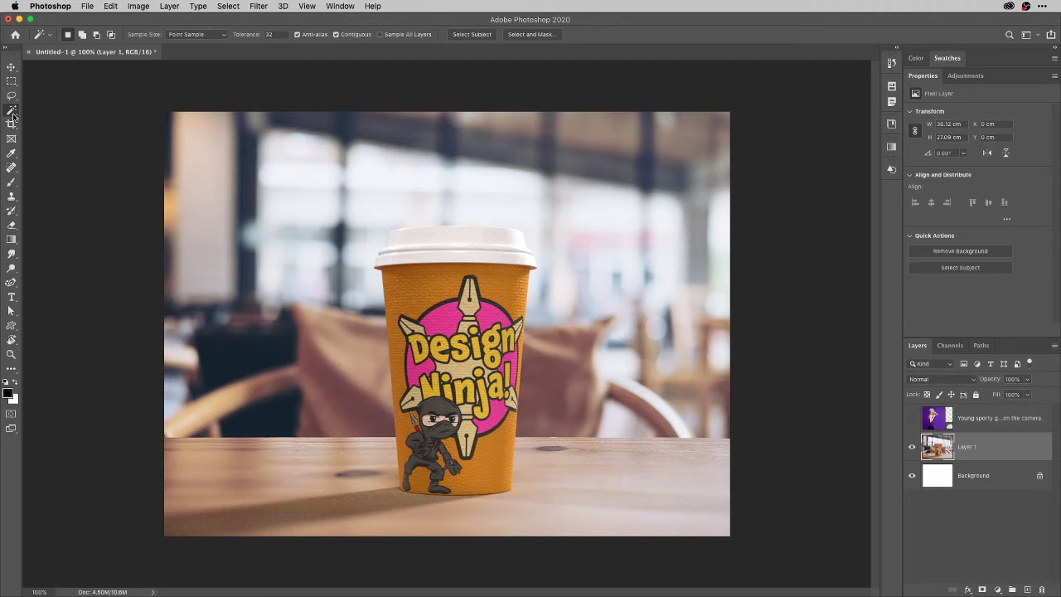
right_click(12, 116)
left_click(22, 121)
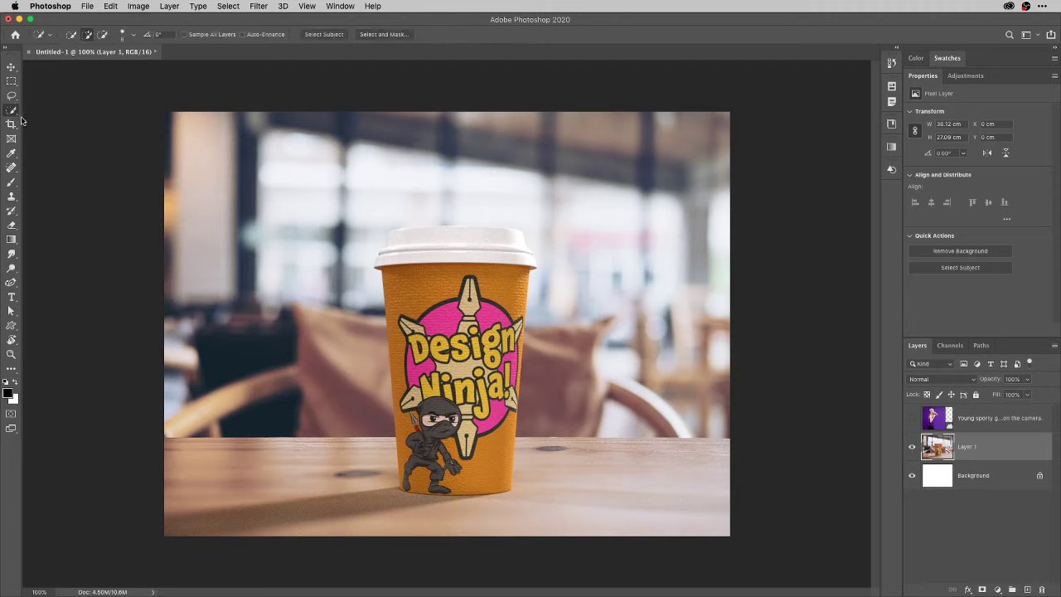
right_click(15, 115)
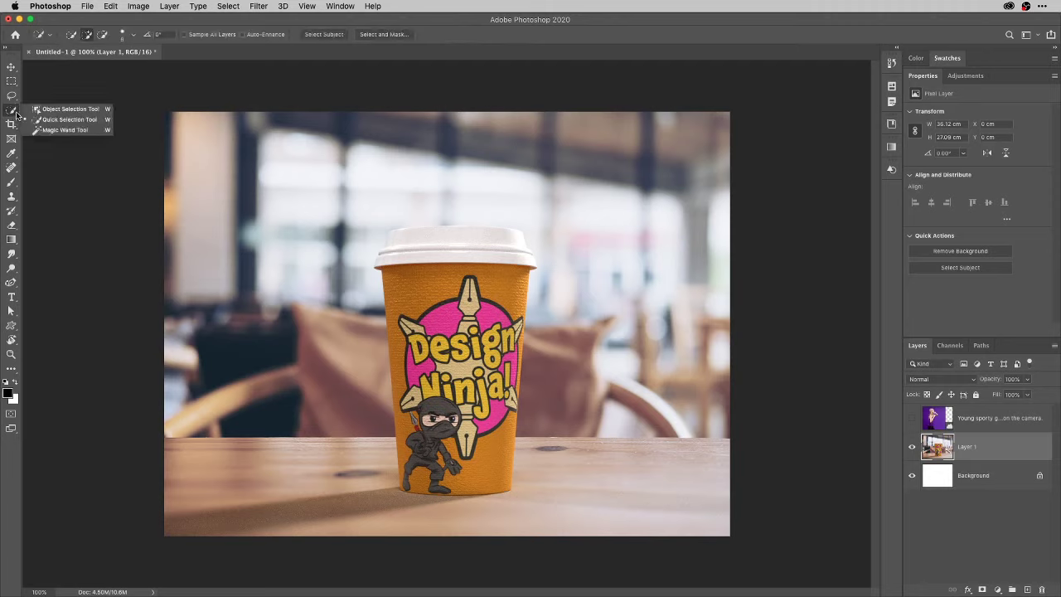
left_click(71, 111)
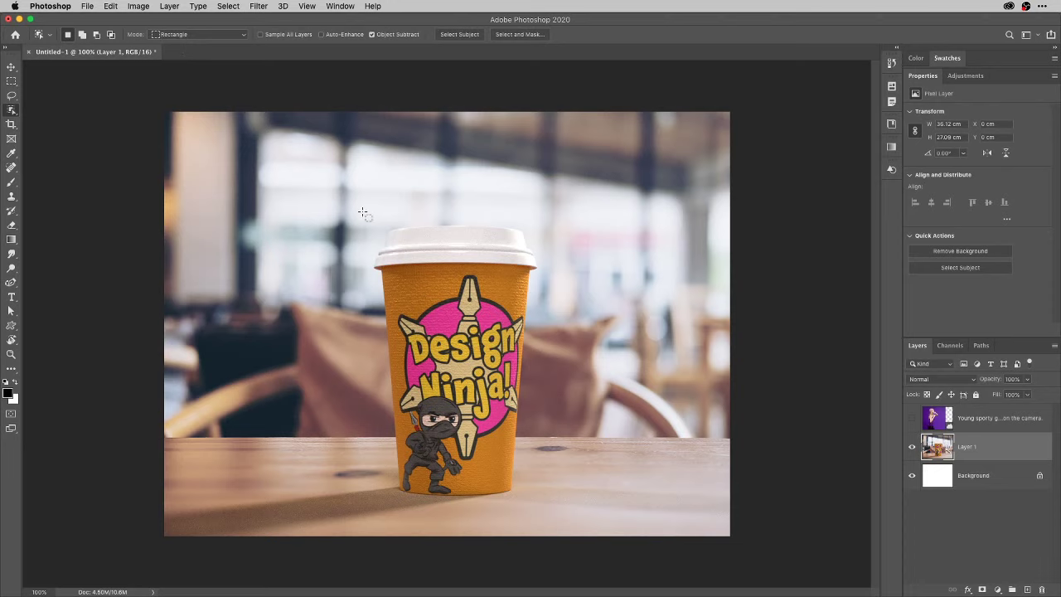
Box the coffee cup for an automatic selection, preview it in Quick Mask, then deselect.
left_click_drag(363, 212, 552, 518)
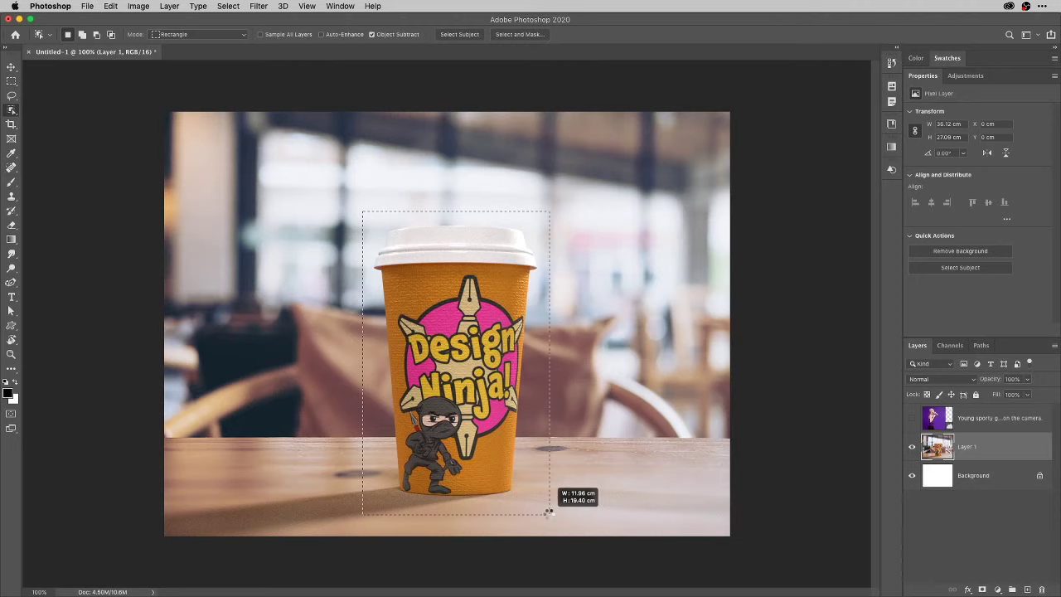
left_click_drag(548, 512, 548, 512)
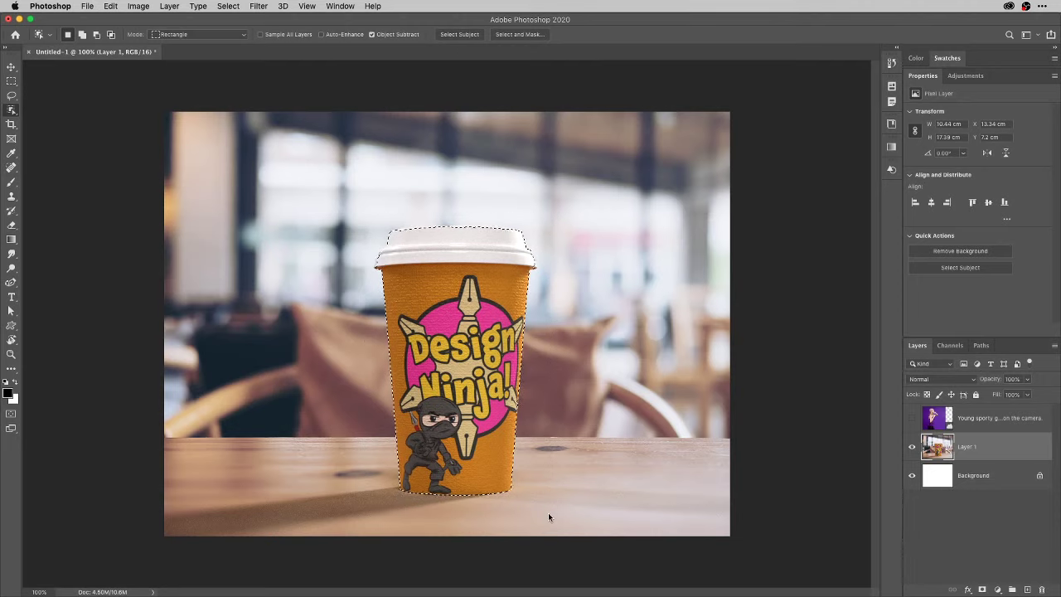
key("q")
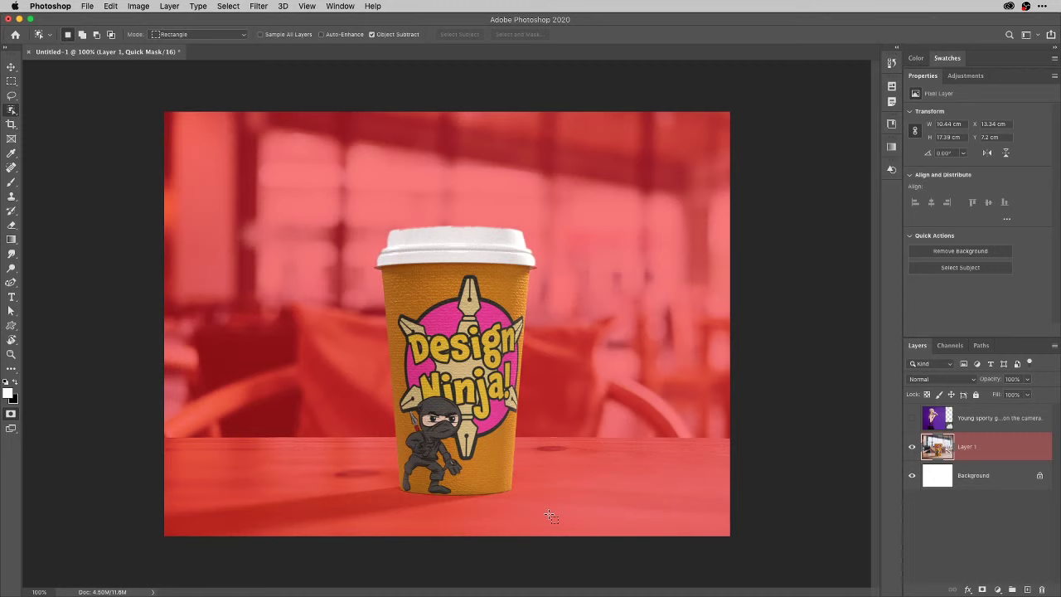
key("q")
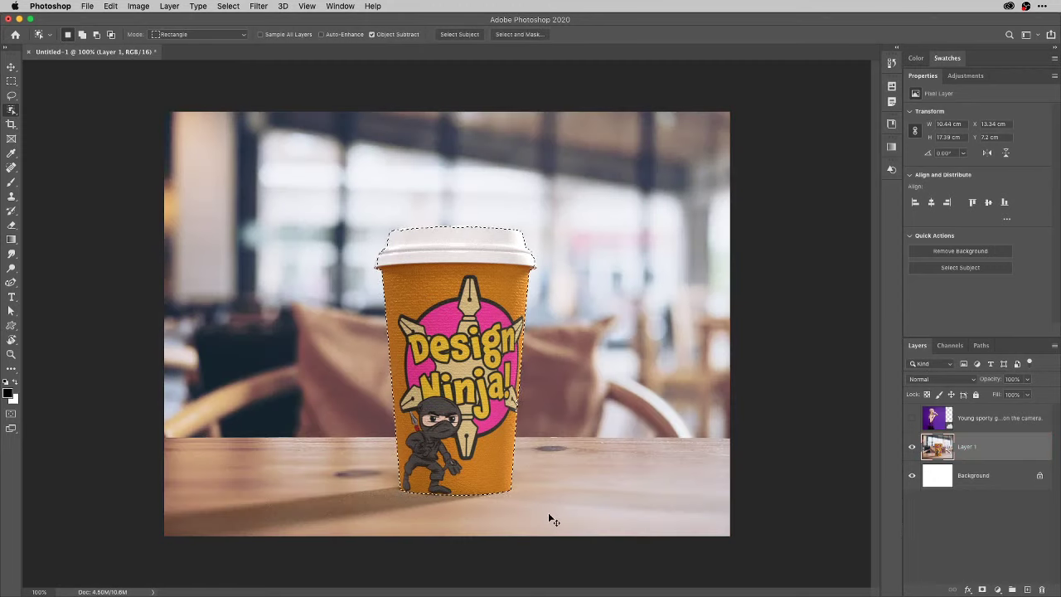
key("super+d")
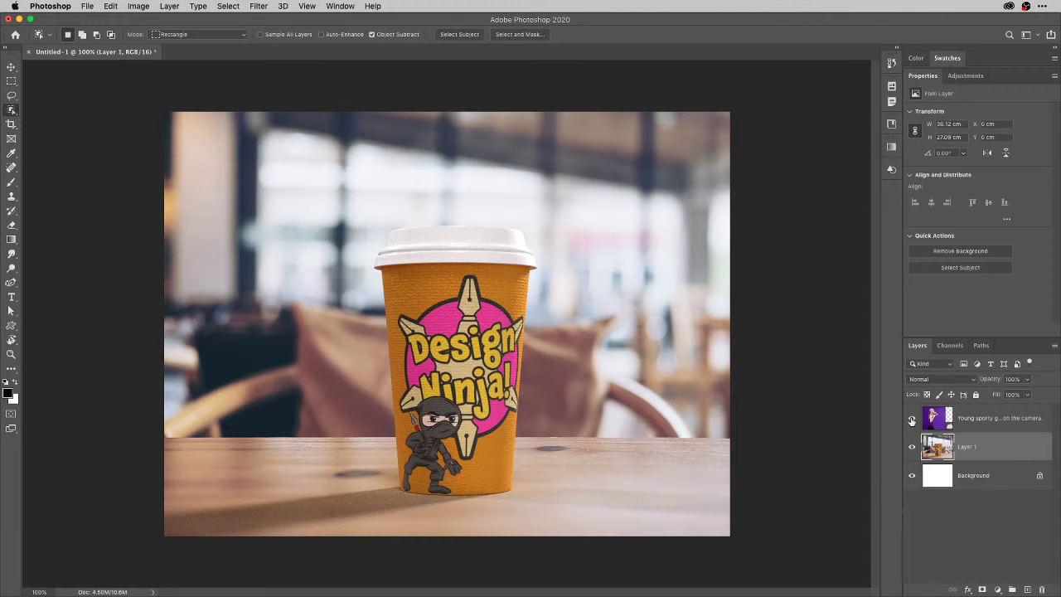
Show and activate the Young sporty girl layer, then box the woman with Object Selection.
left_click(912, 418)
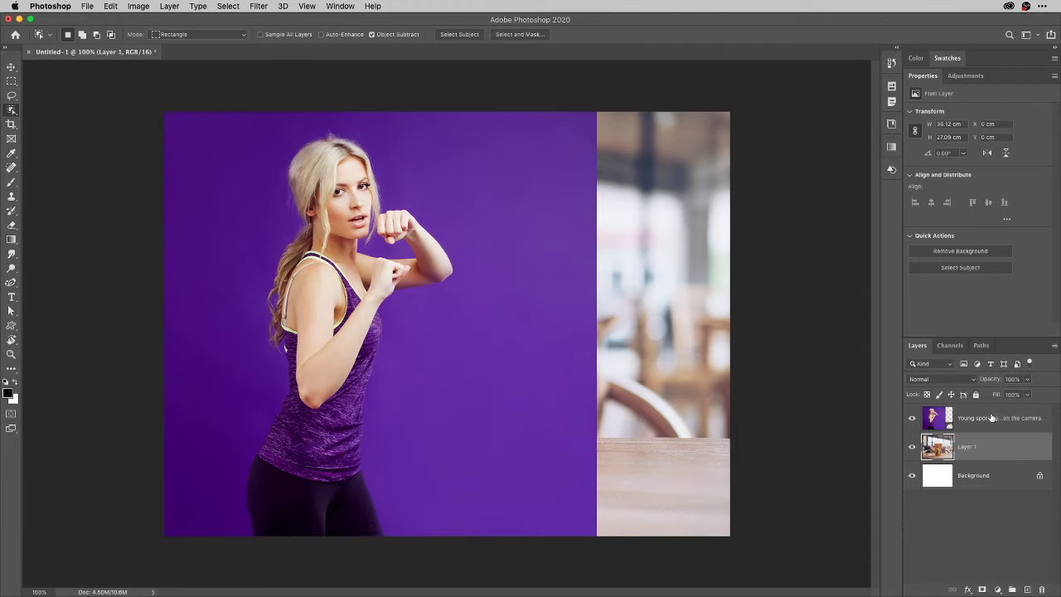
left_click(992, 418)
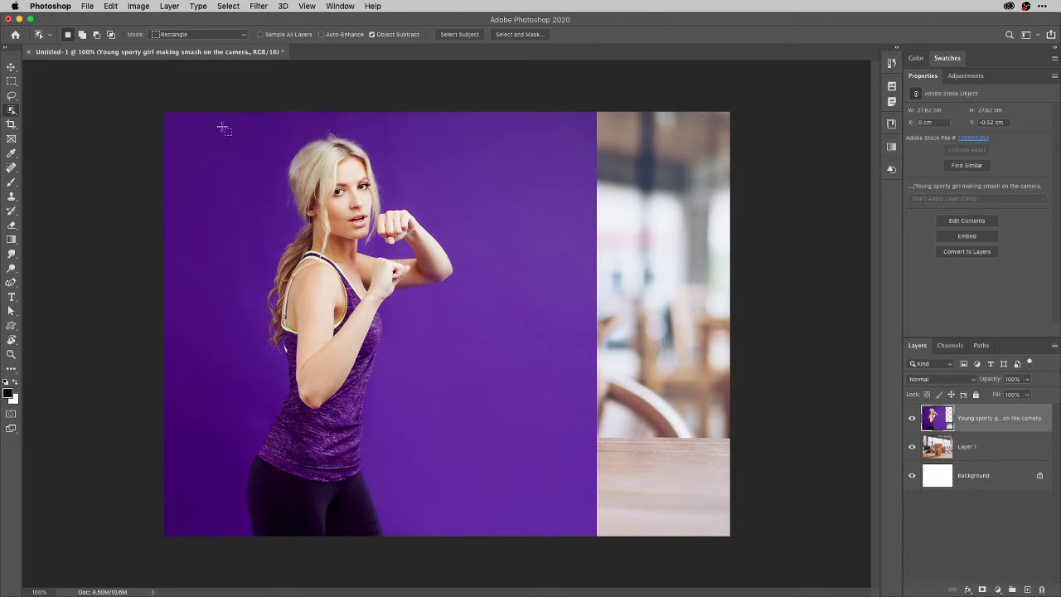
left_click_drag(223, 129, 467, 578)
Zoom in, set Object Selection mode to Lasso, and lasso the gap between chin and raised fist.
scroll(367, 229, "up", 5)
scroll(367, 229, "down", 2)
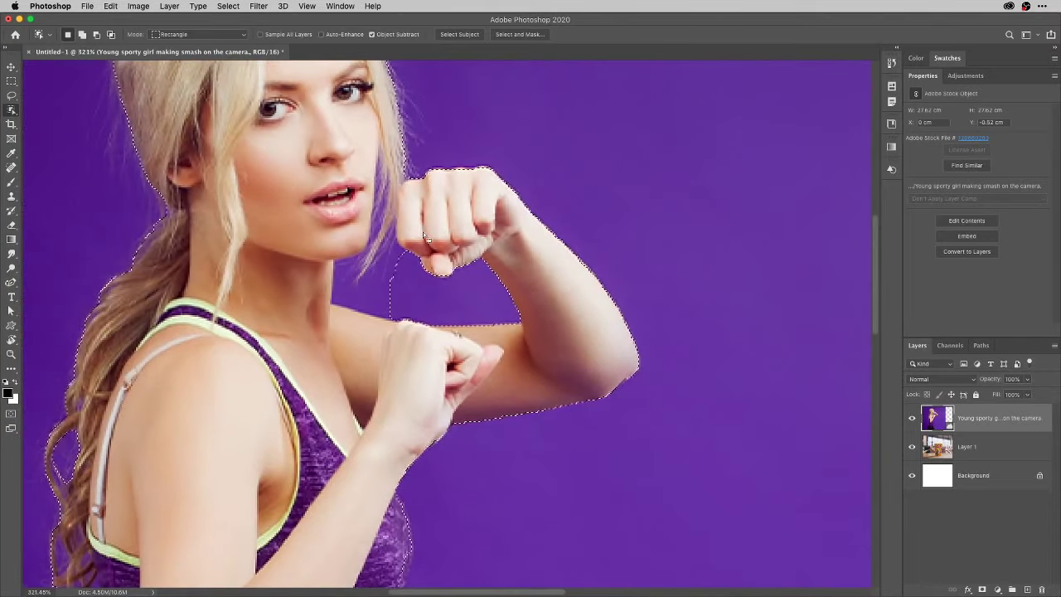
scroll(425, 238, "up", 3)
scroll(425, 238, "left", 3)
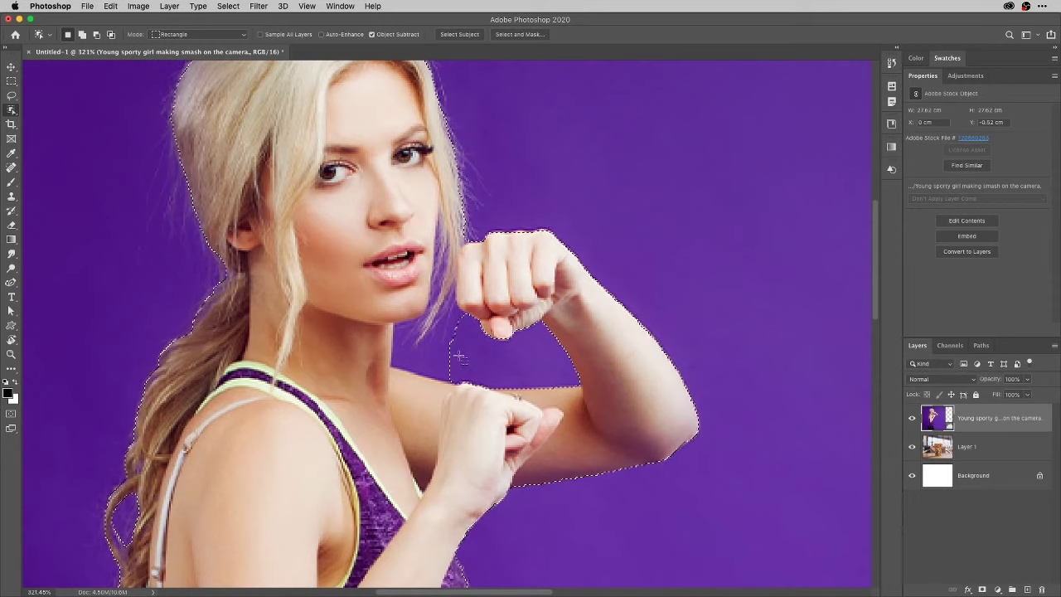
left_click(238, 37)
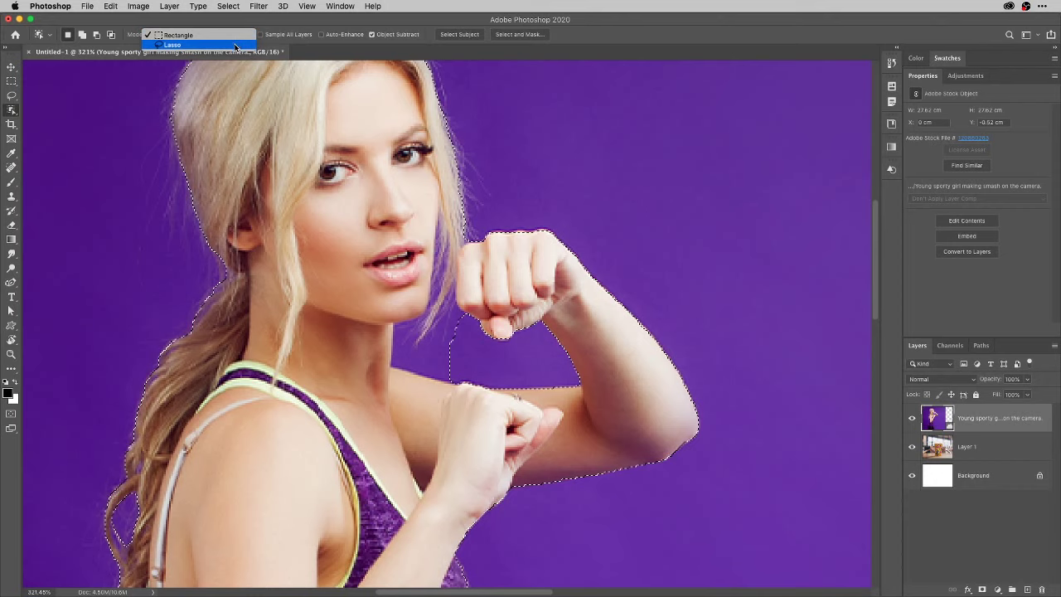
left_click(236, 45)
left_click(237, 35)
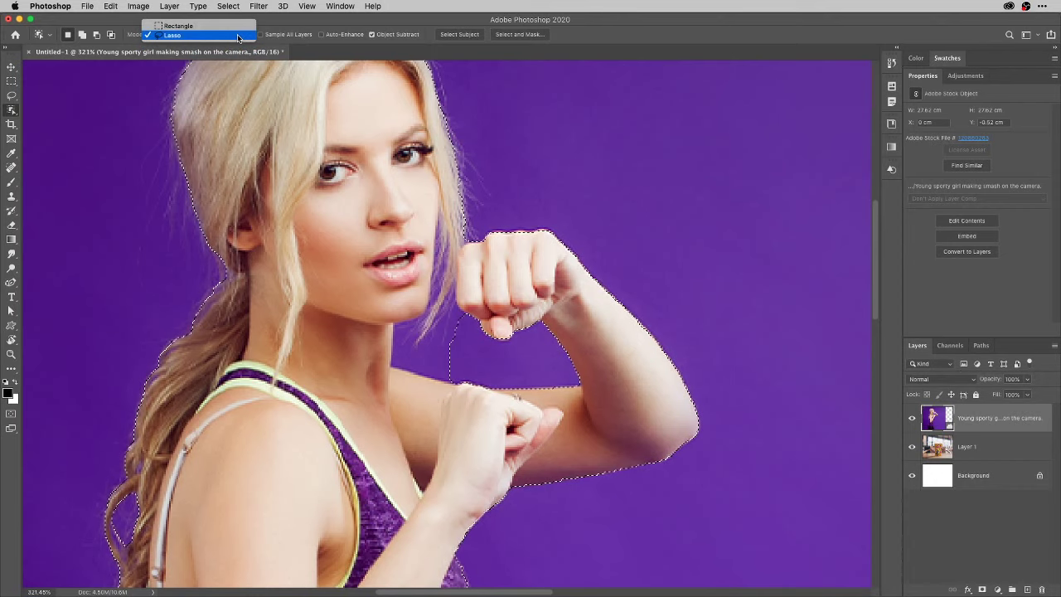
left_click(237, 34)
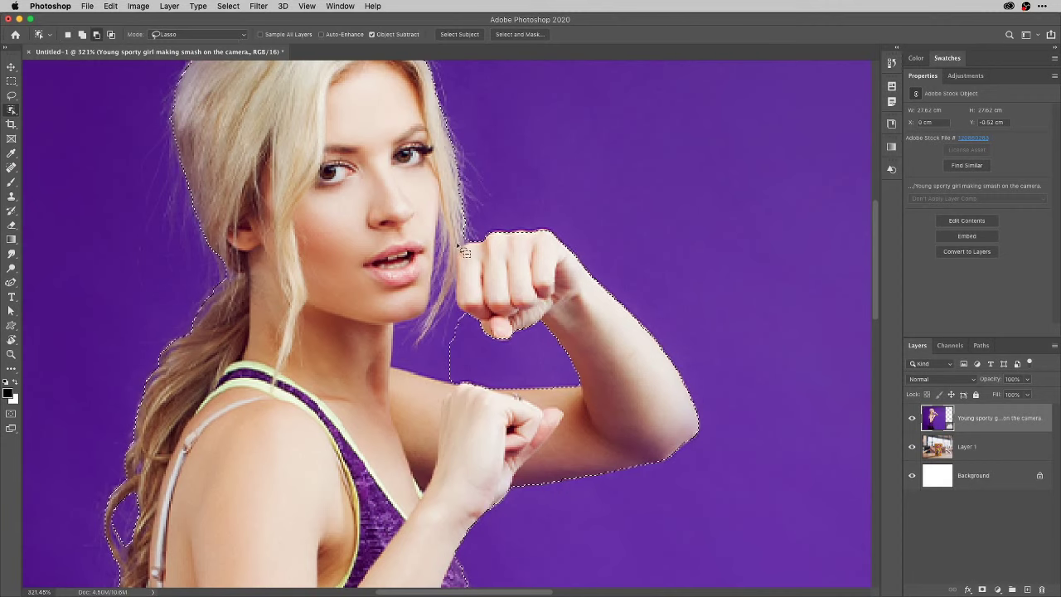
left_click_drag(436, 199, 479, 282)
mouse_move(497, 417)
left_mouse_down()
mouse_move(429, 402)
mouse_move(386, 369)
mouse_move(388, 326)
mouse_move(412, 297)
mouse_move(432, 202)
left_mouse_up()
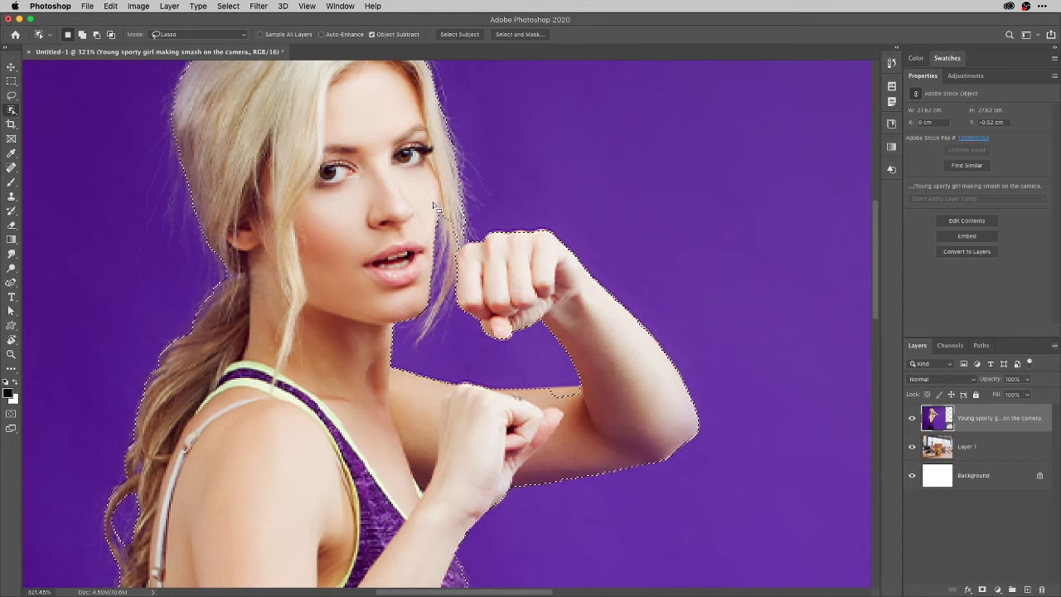
In Select and Mask, shrink the Refine Edge Brush to 33 px and open the View mode list.
left_click(520, 34)
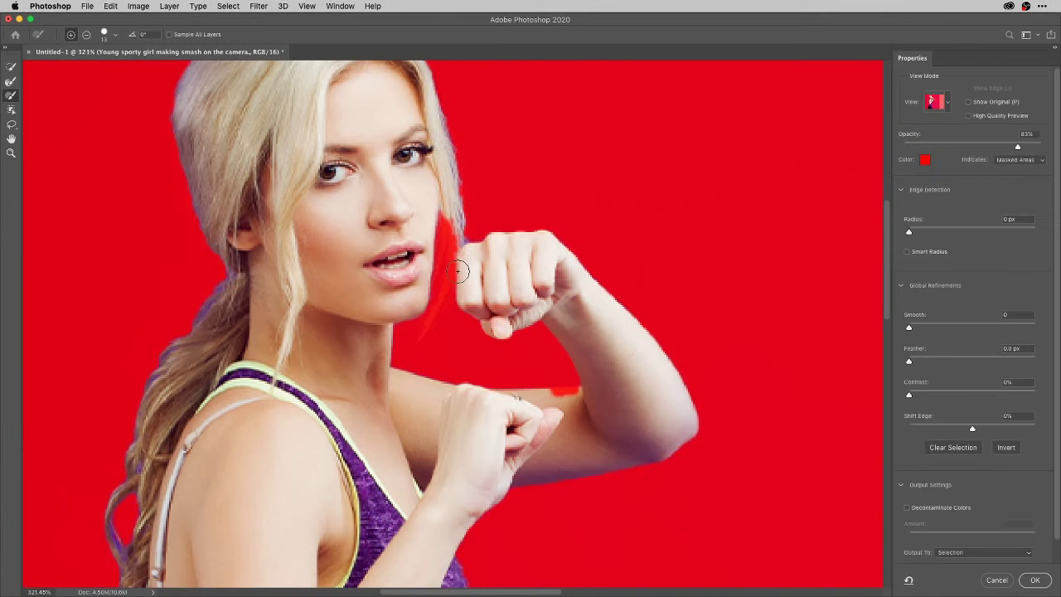
scroll(421, 336, "down", 3)
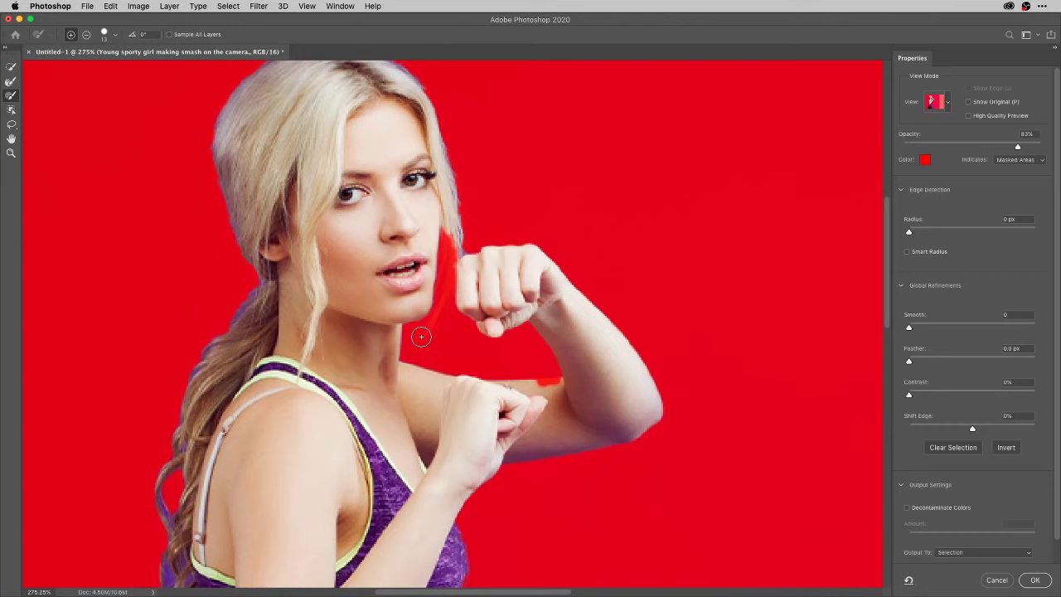
scroll(420, 336, "down", 2)
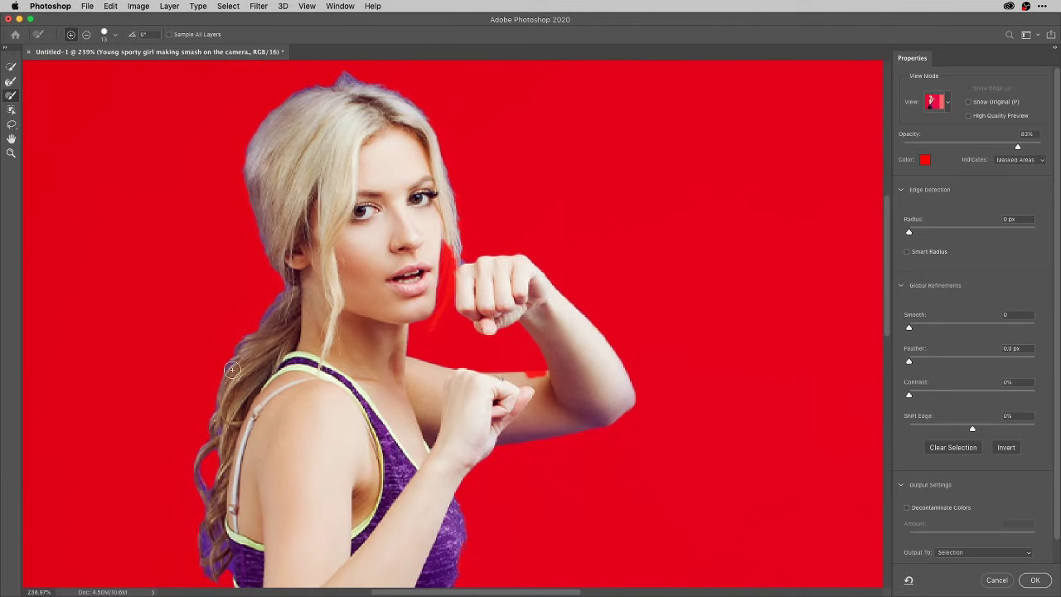
left_click(17, 84)
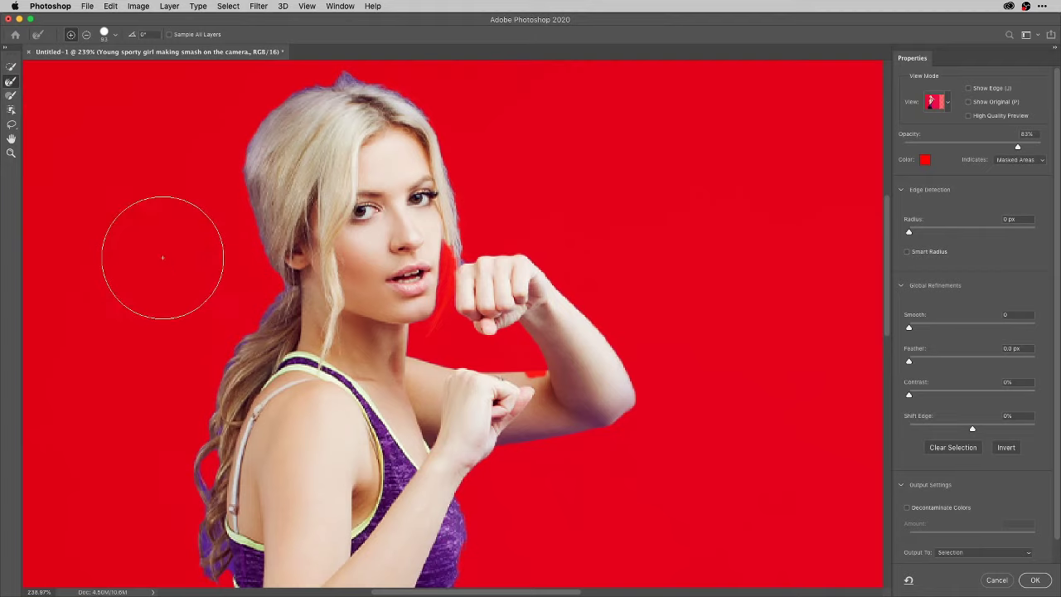
left_click_drag(162, 257, 122, 269)
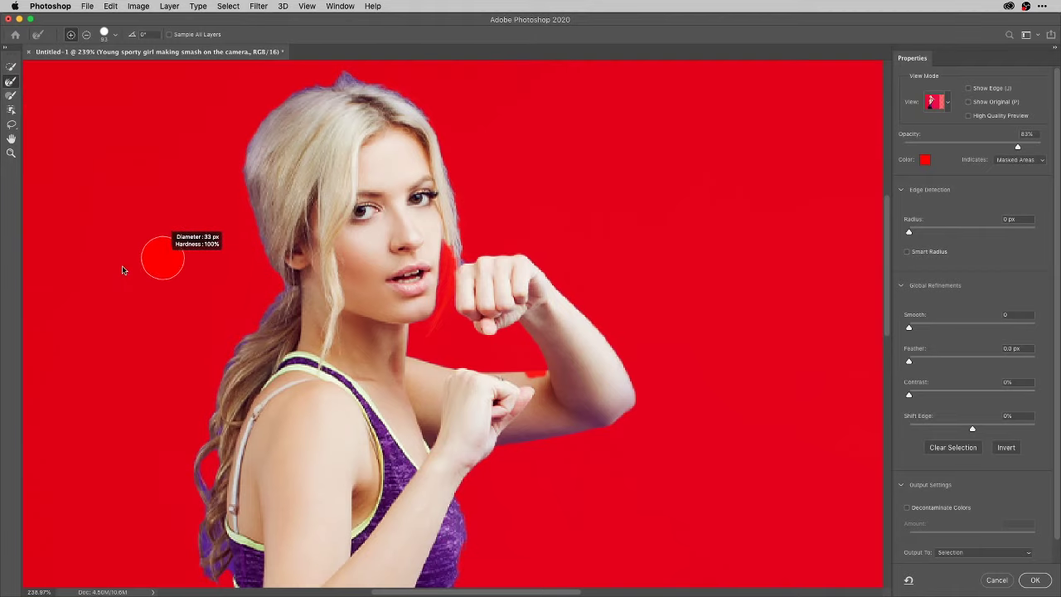
left_click(950, 103)
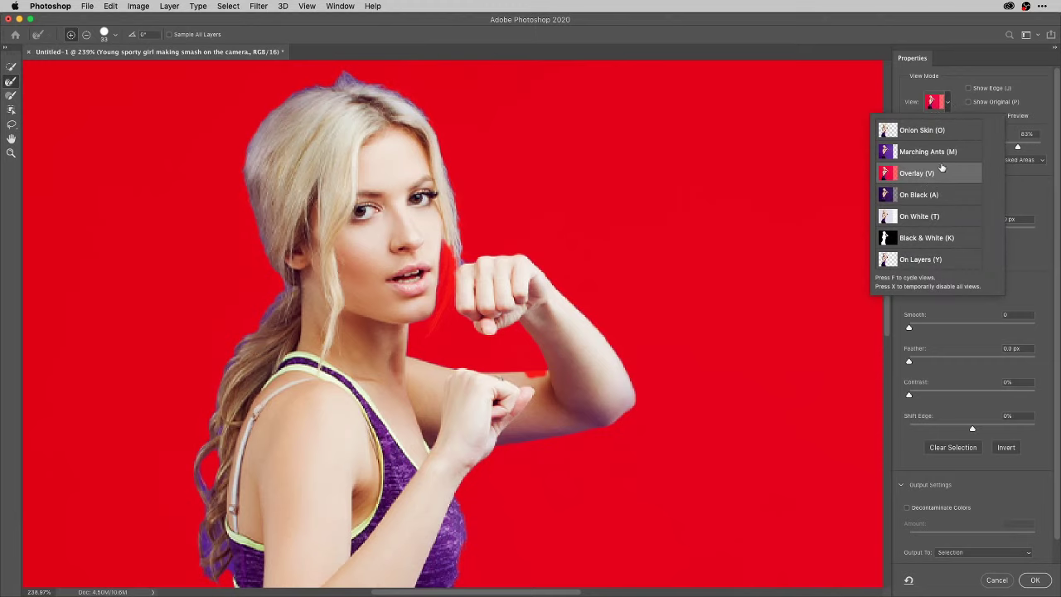
Set the Select and Mask preview to Onion Skin with lowered transparency.
left_click(945, 131)
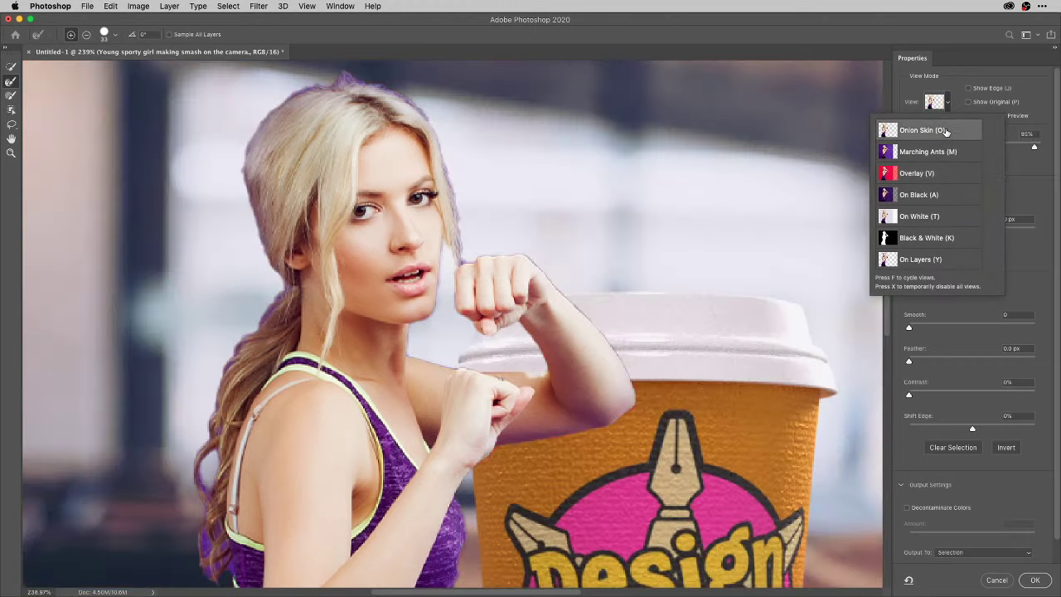
left_click(1016, 154)
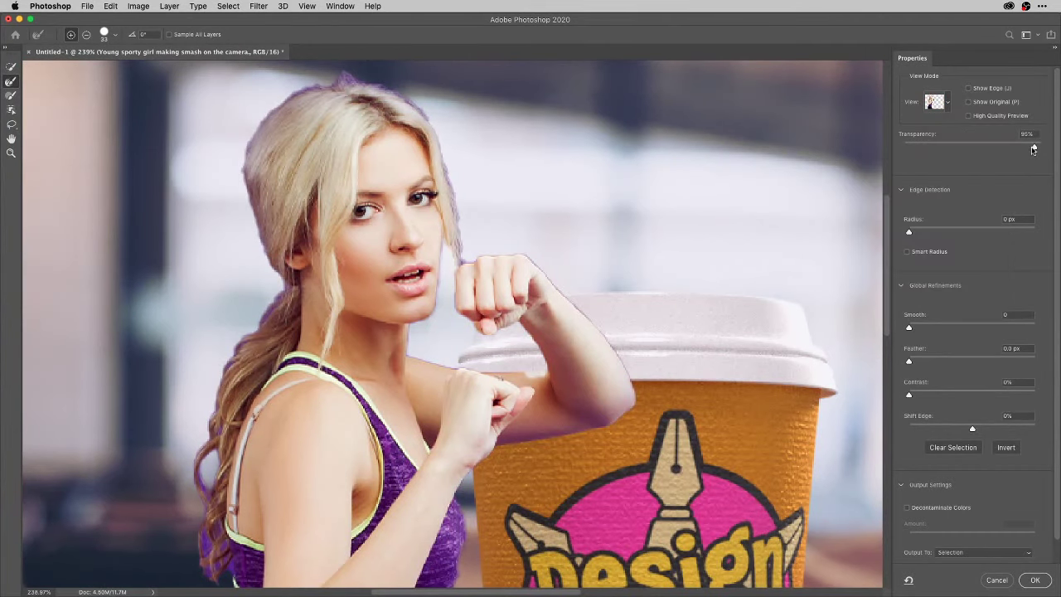
left_click_drag(1034, 147, 1010, 154)
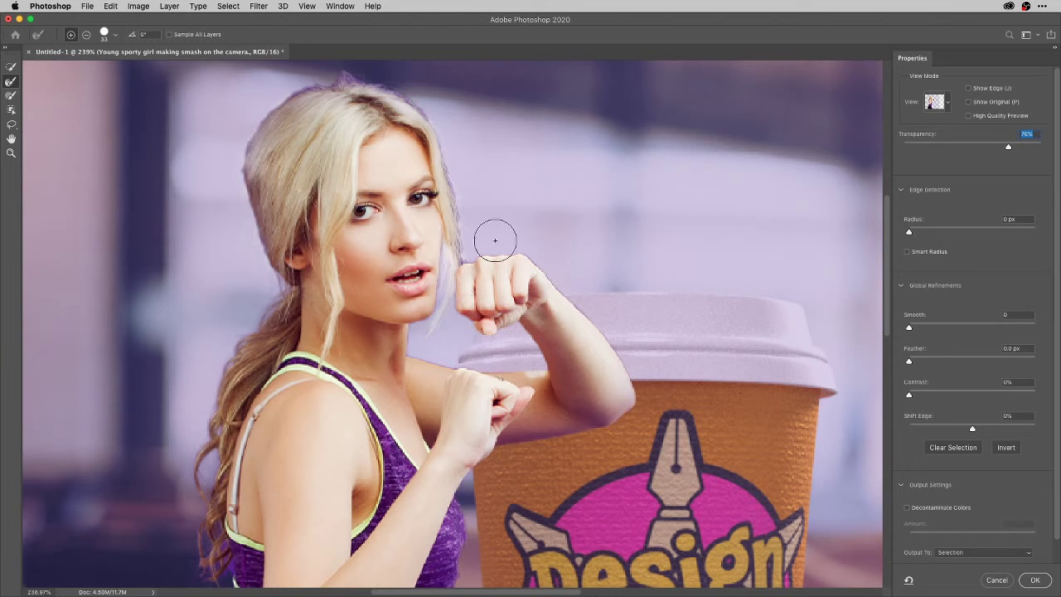
Refine the hair edges with a 27 px brush, fit the image, and enable Decontaminate Colors.
mouse_move(493, 237)
left_mouse_down()
mouse_move(500, 217)
mouse_move(485, 234)
left_mouse_up()
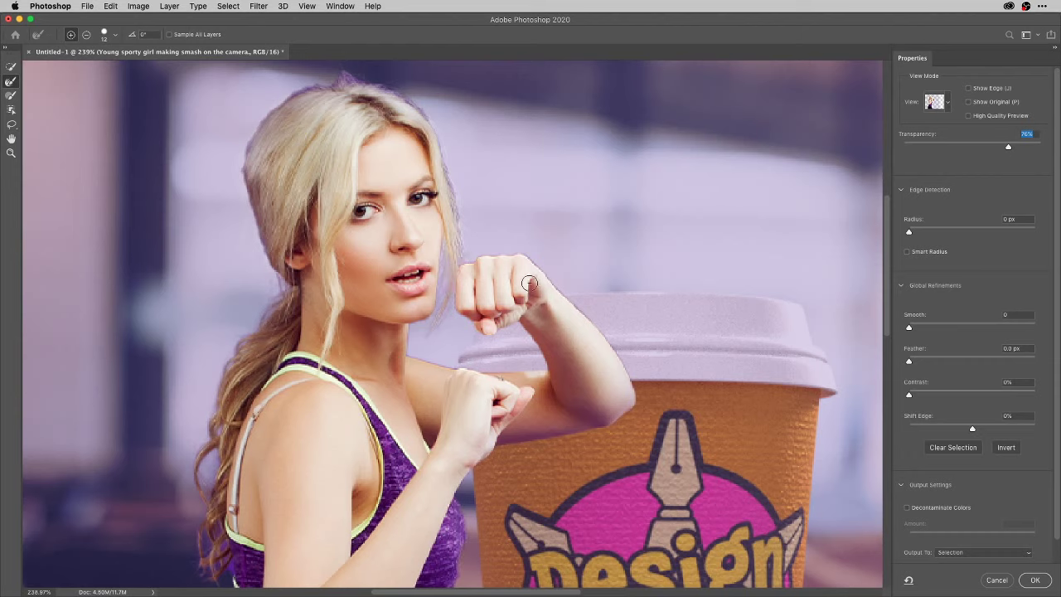
mouse_move(339, 76)
left_mouse_down()
mouse_move(425, 116)
mouse_move(460, 191)
left_mouse_up()
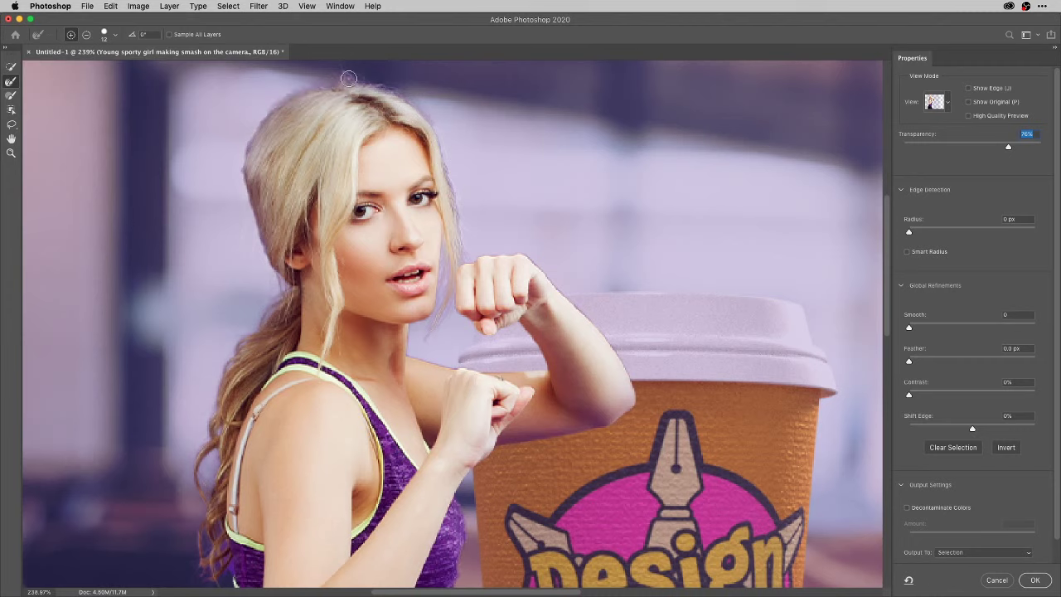
left_click_drag(245, 178, 296, 316)
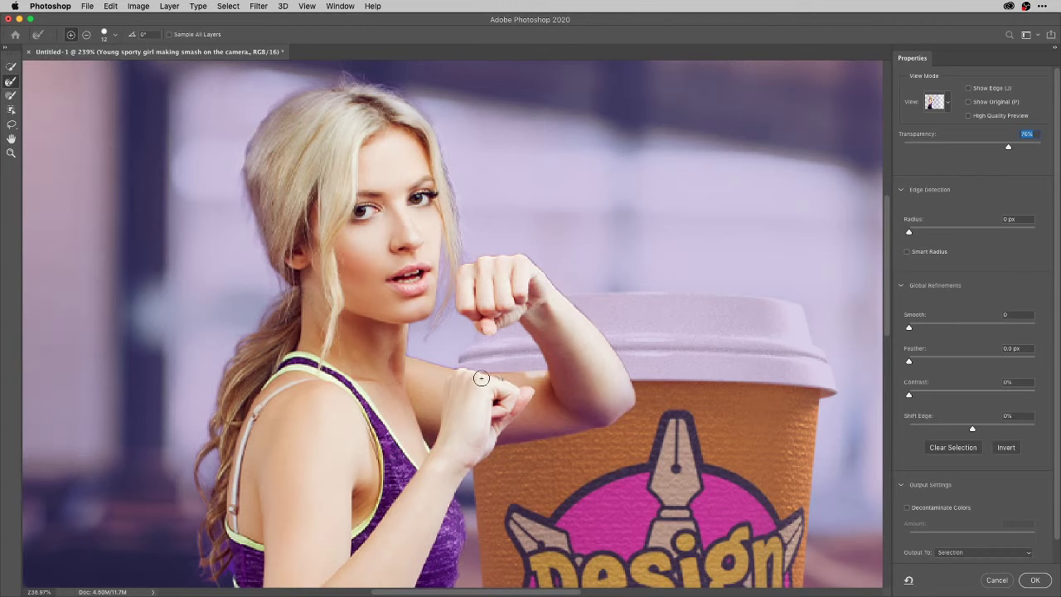
key("super+0")
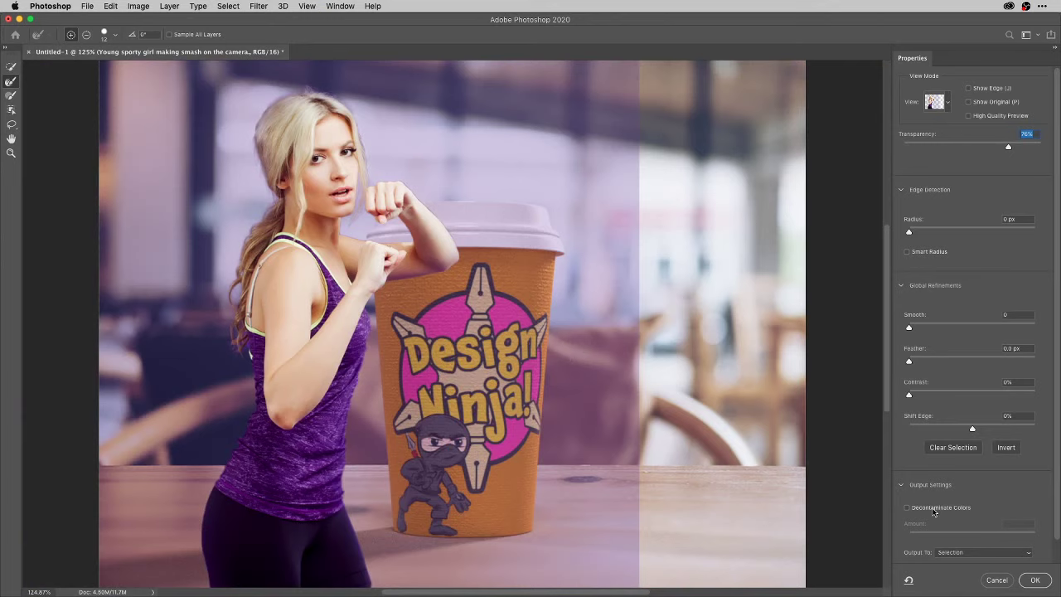
left_click(934, 508)
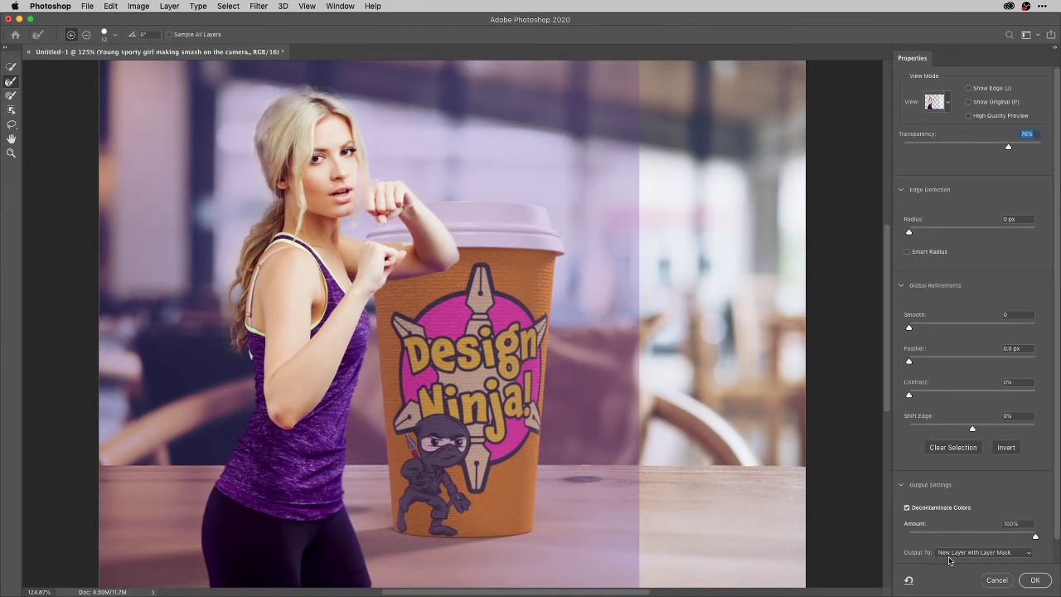
Apply the refined mask, delete both woman layers, and switch to Adobe Dimension.
left_click(1035, 580)
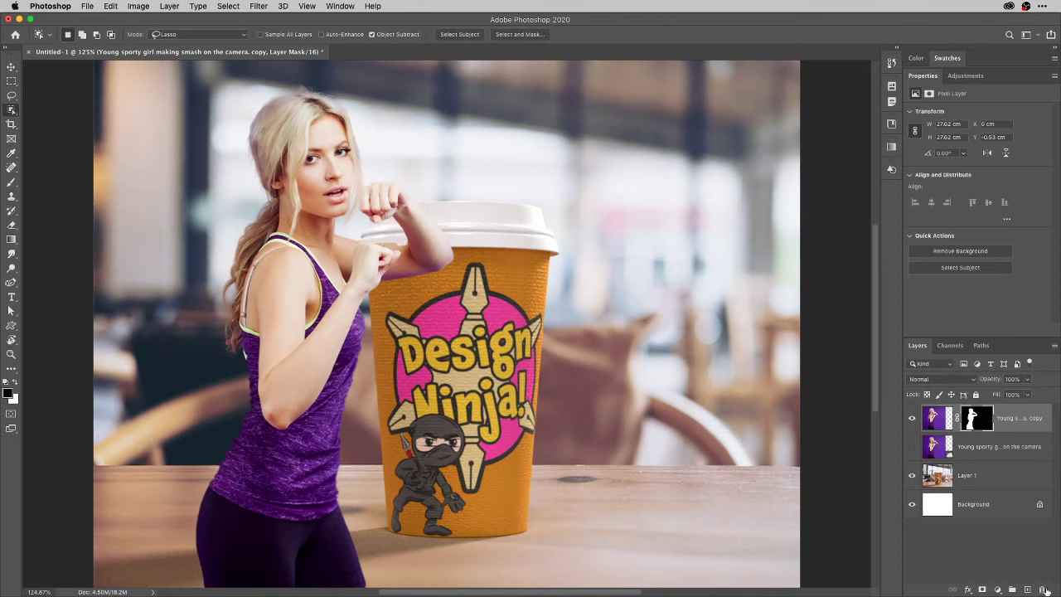
key("Delete")
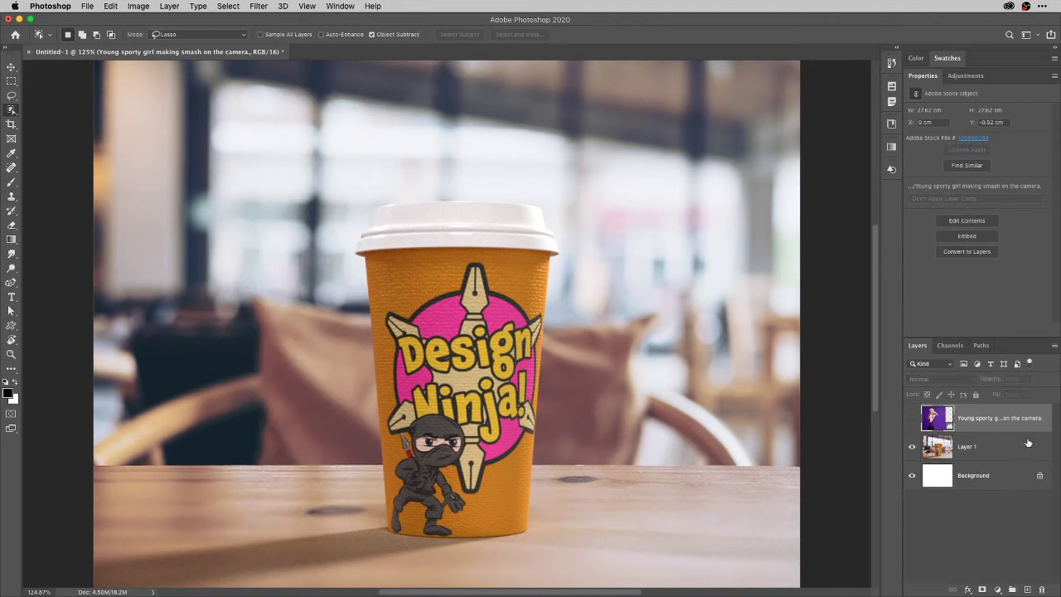
key("Delete")
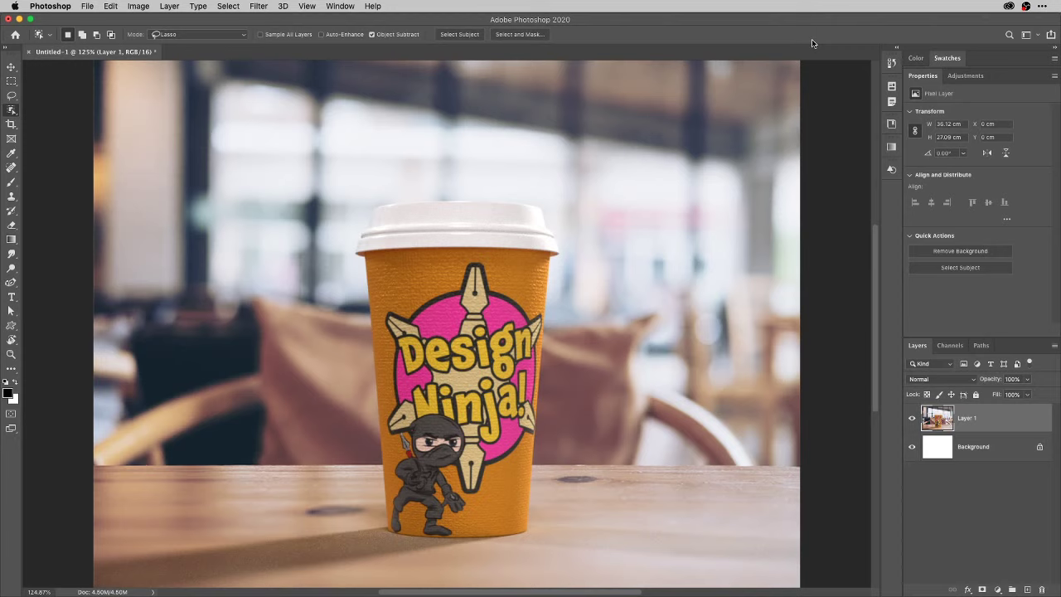
key("super+Tab")
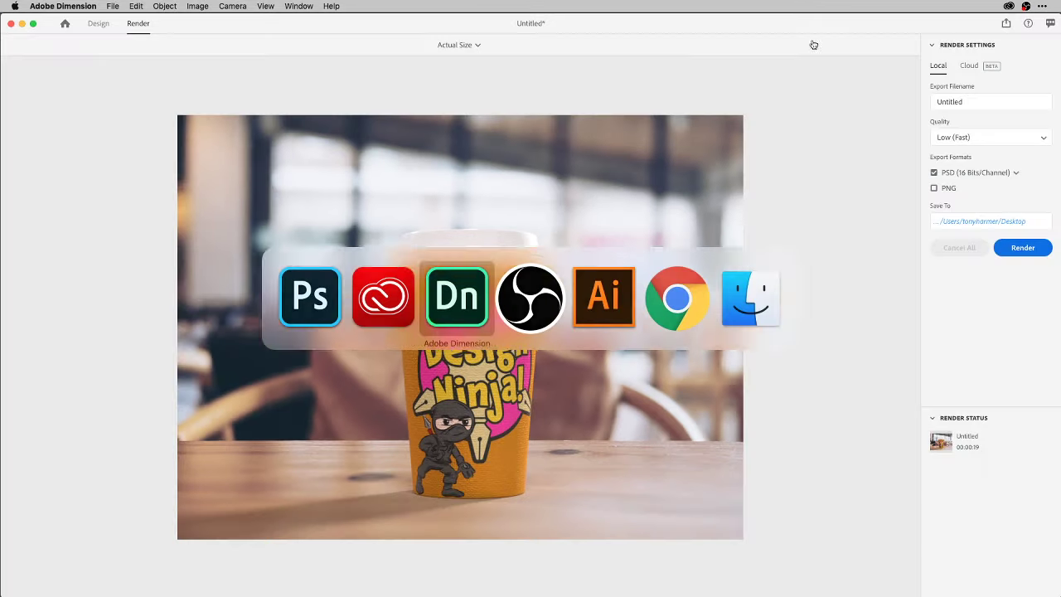
Browse the Starter Assets models in Dimension's Design workspace, then quit Dimension.
left_click(105, 27)
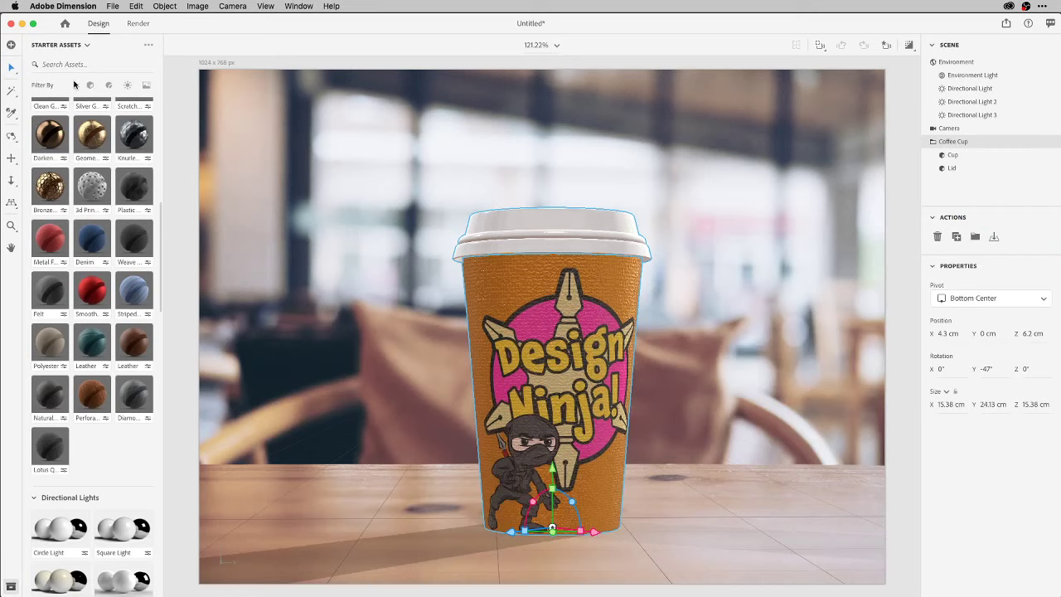
left_click_drag(164, 220, 193, 50)
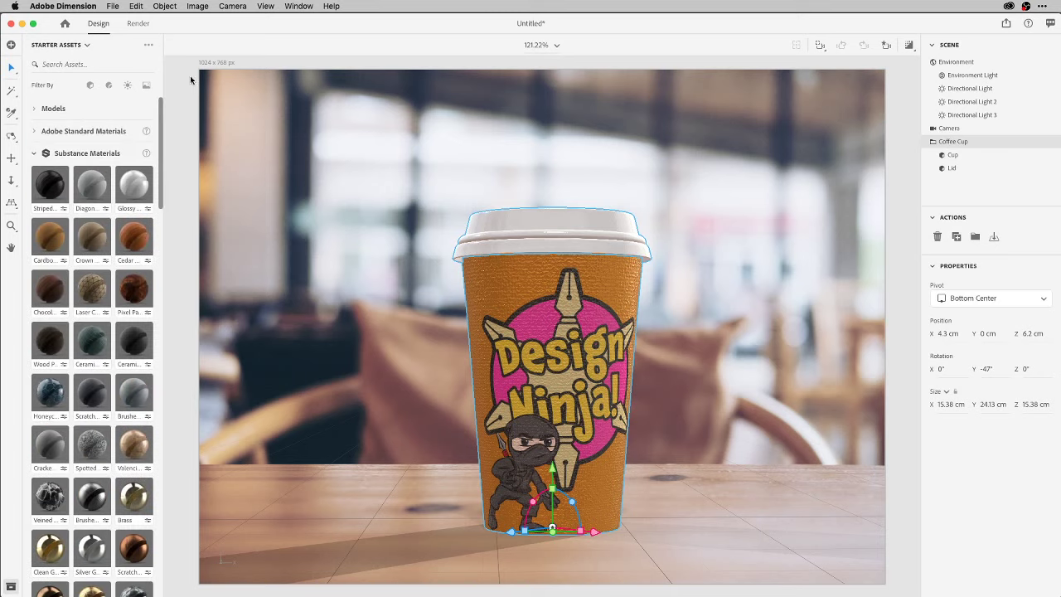
left_click(35, 109)
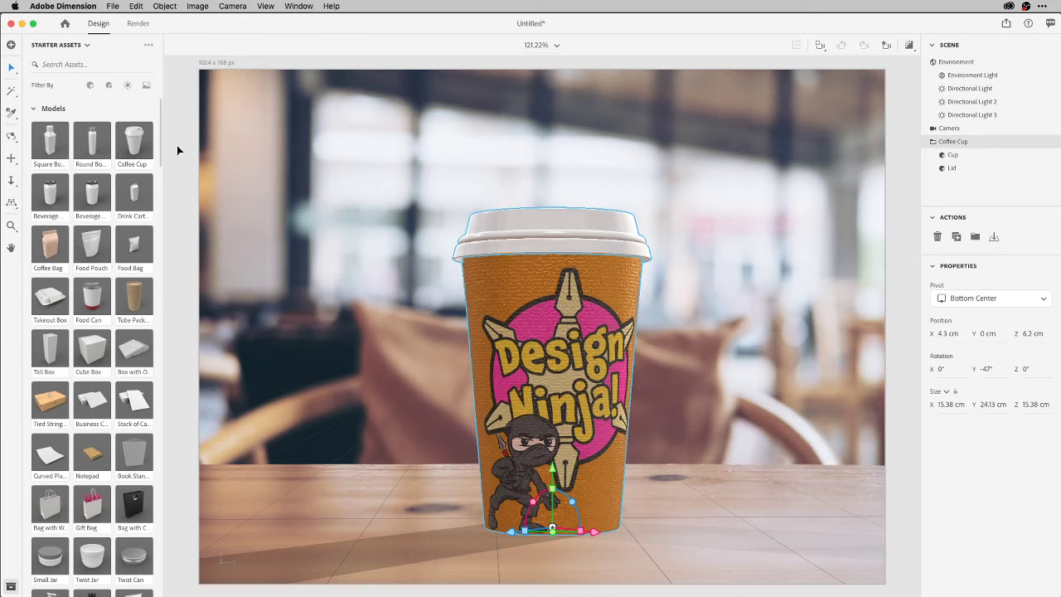
left_click_drag(160, 147, 170, 263)
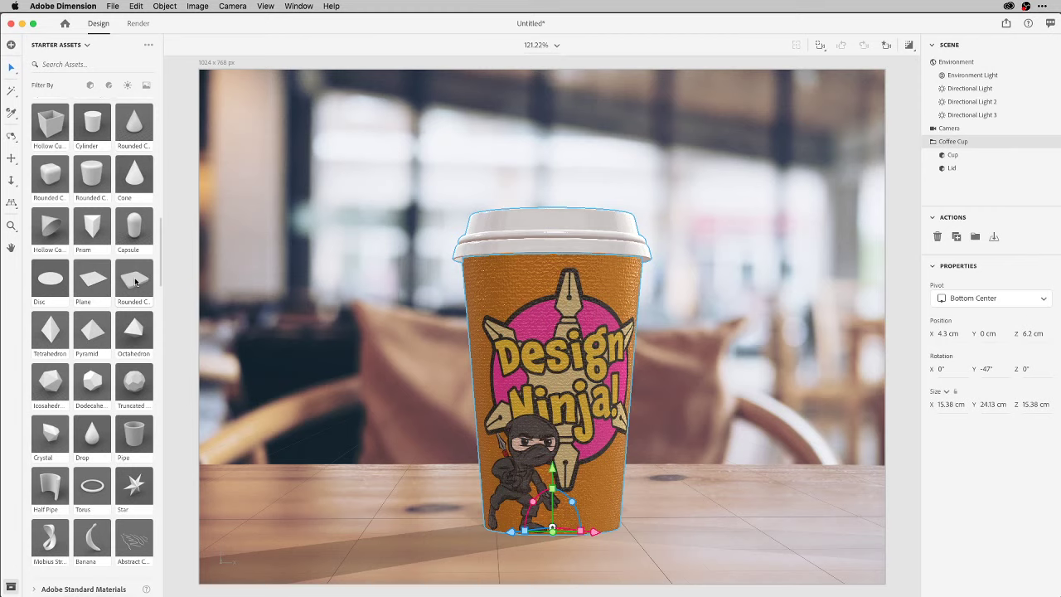
key("super+q")
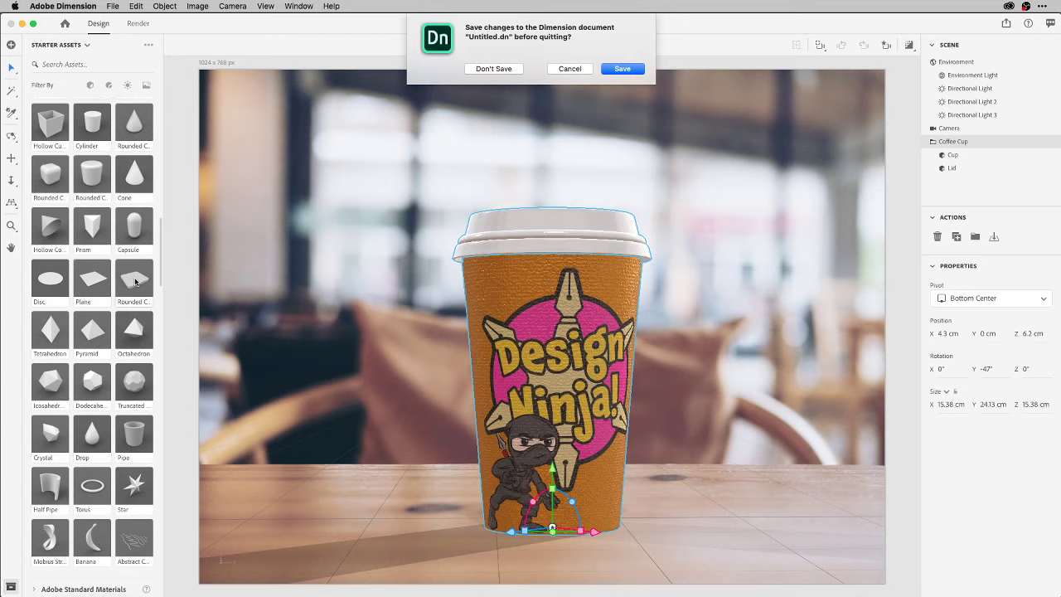
Quit Dimension without saving Untitled.dn and switch to Creative Cloud.
left_click(504, 71)
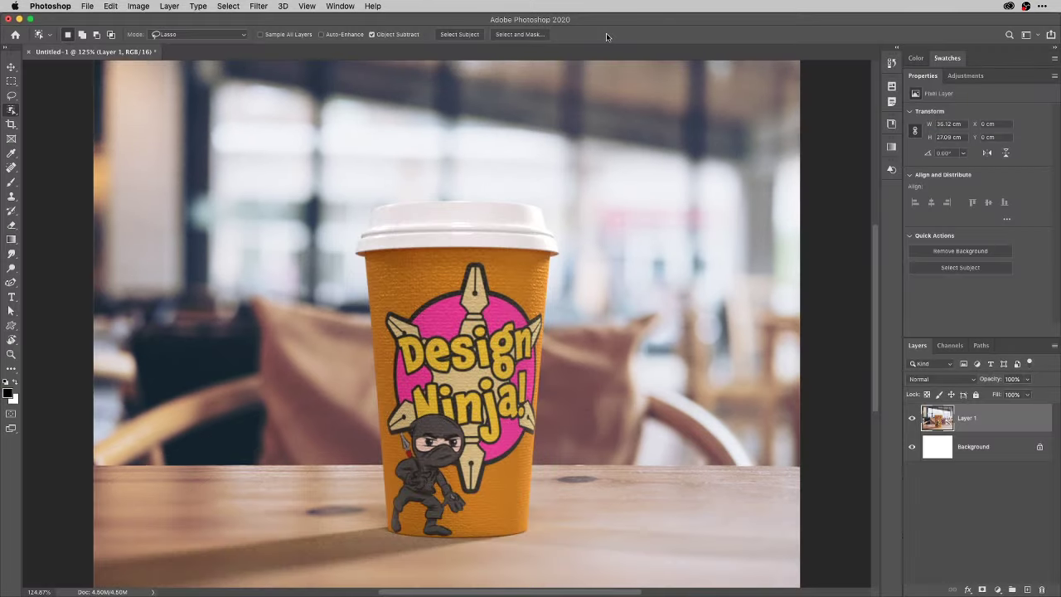
key("super+Tab")
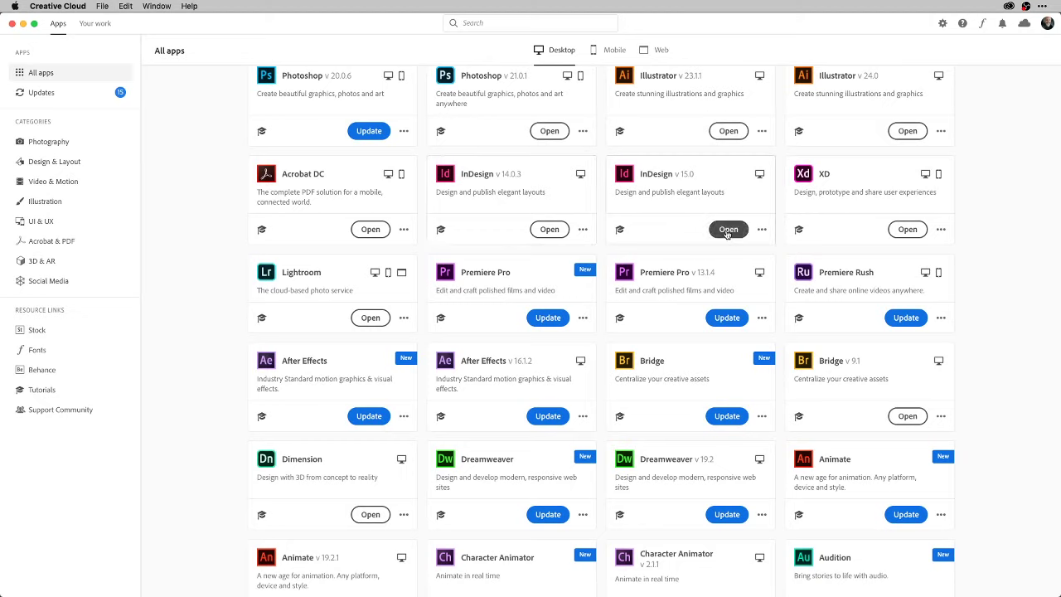
Launch InDesign 15.0 and assign it to the desktop on Display 1.
left_click(727, 232)
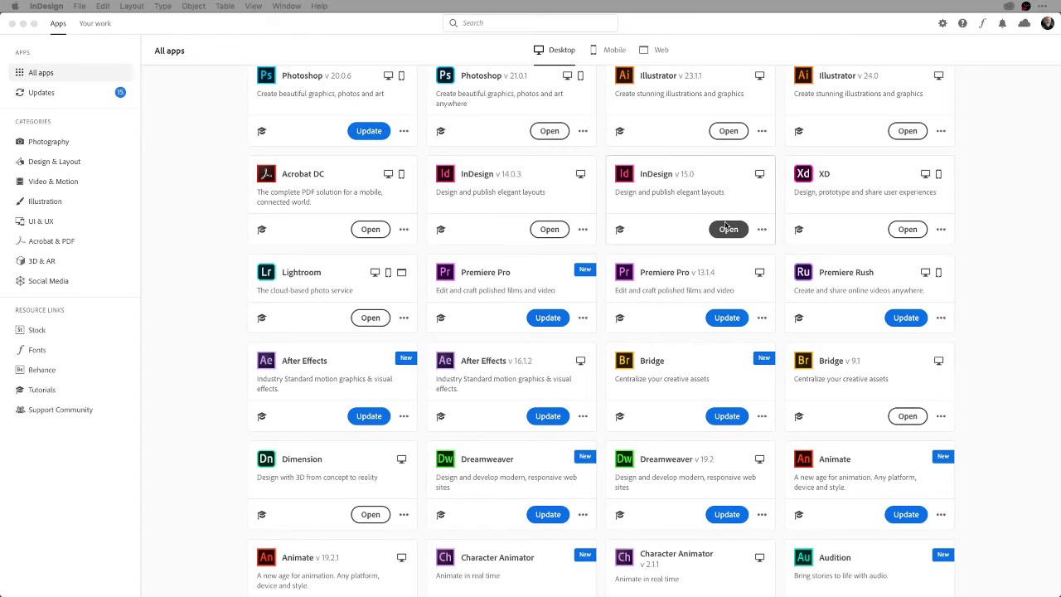
mouse_move(704, 590)
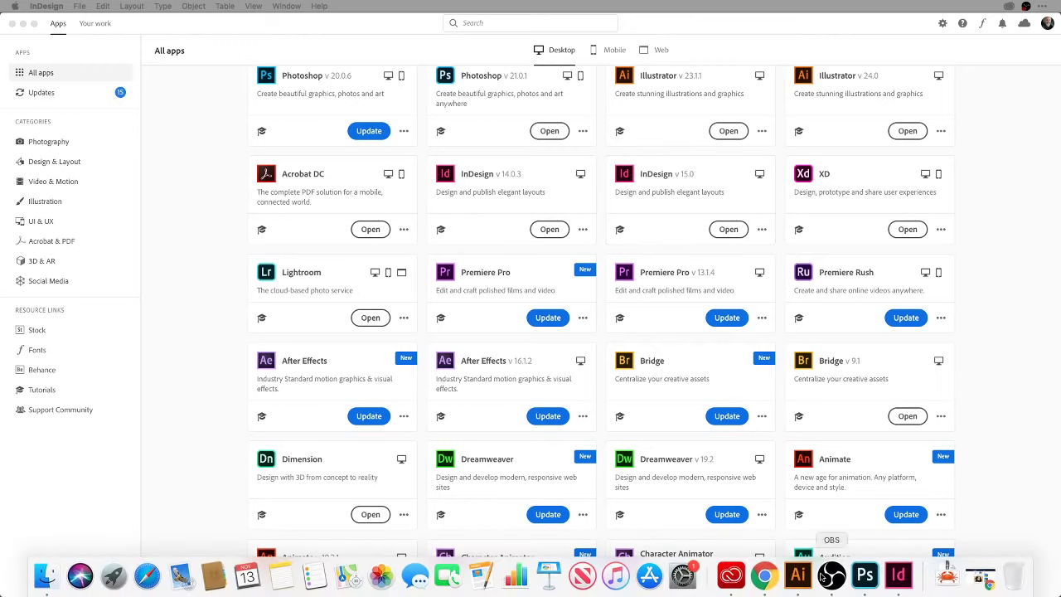
right_click(902, 580)
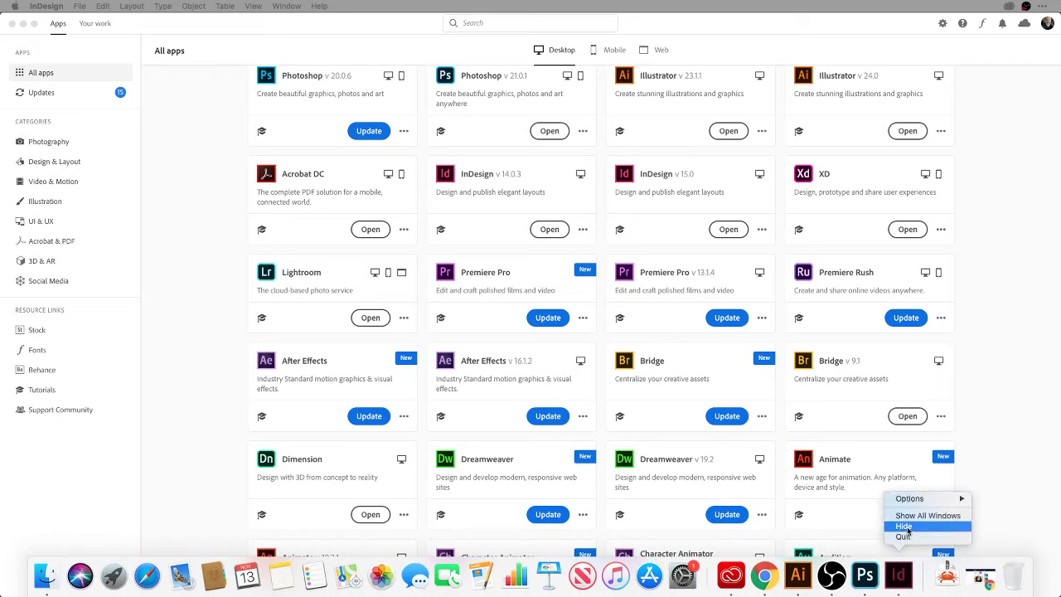
mouse_move(923, 500)
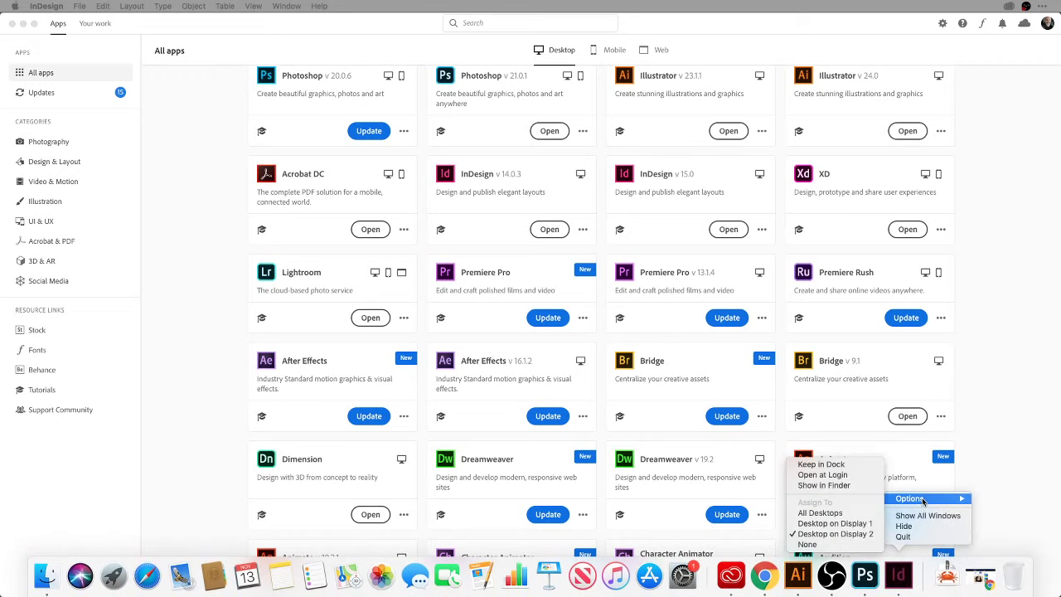
left_click(872, 528)
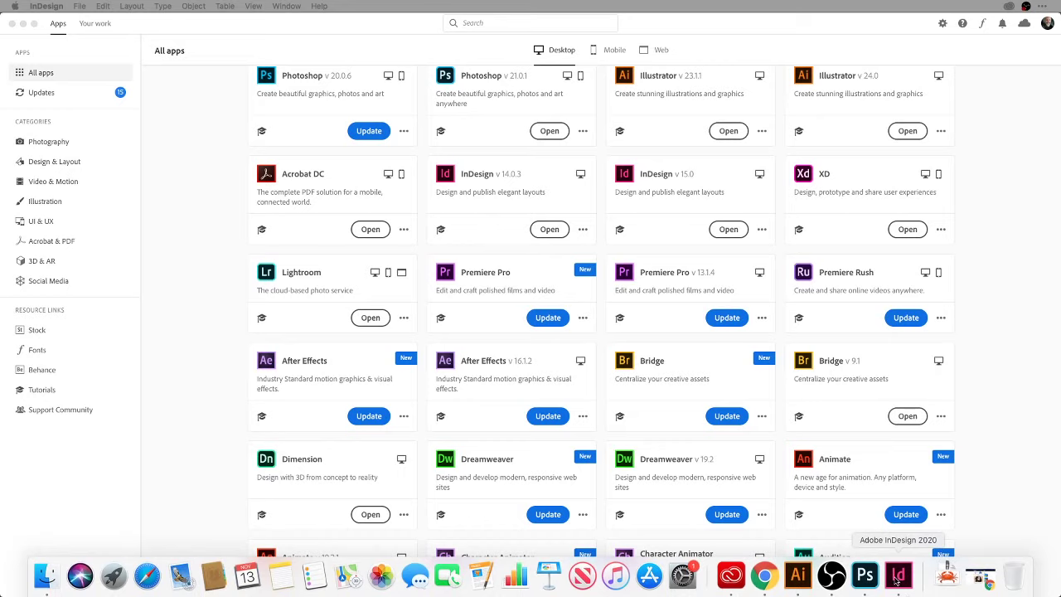
Reassign InDesign to the Display 2 desktop and maximize its window.
right_click(895, 580)
mouse_move(933, 501)
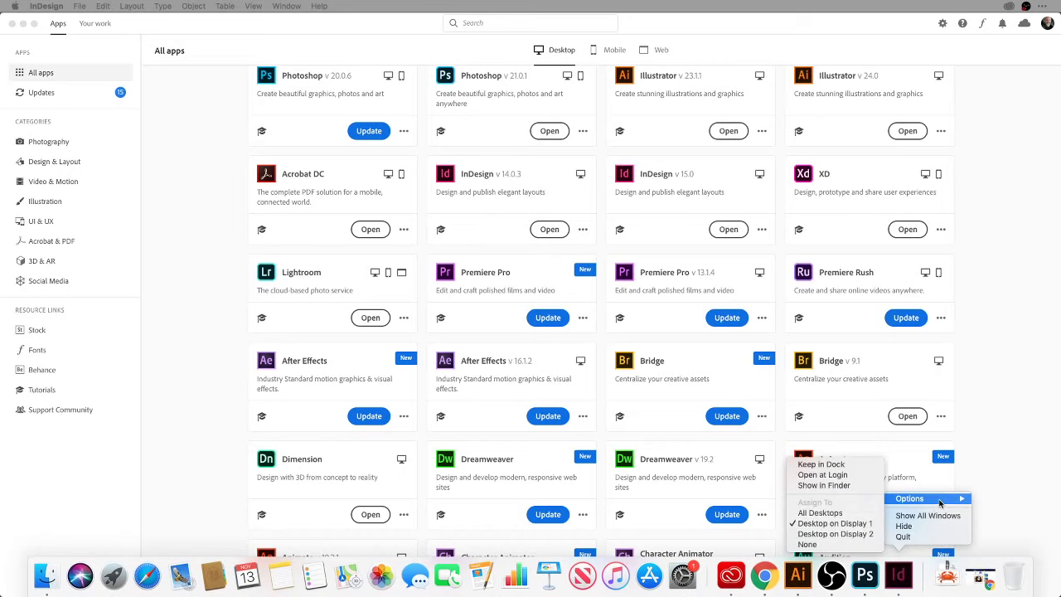
left_click(867, 534)
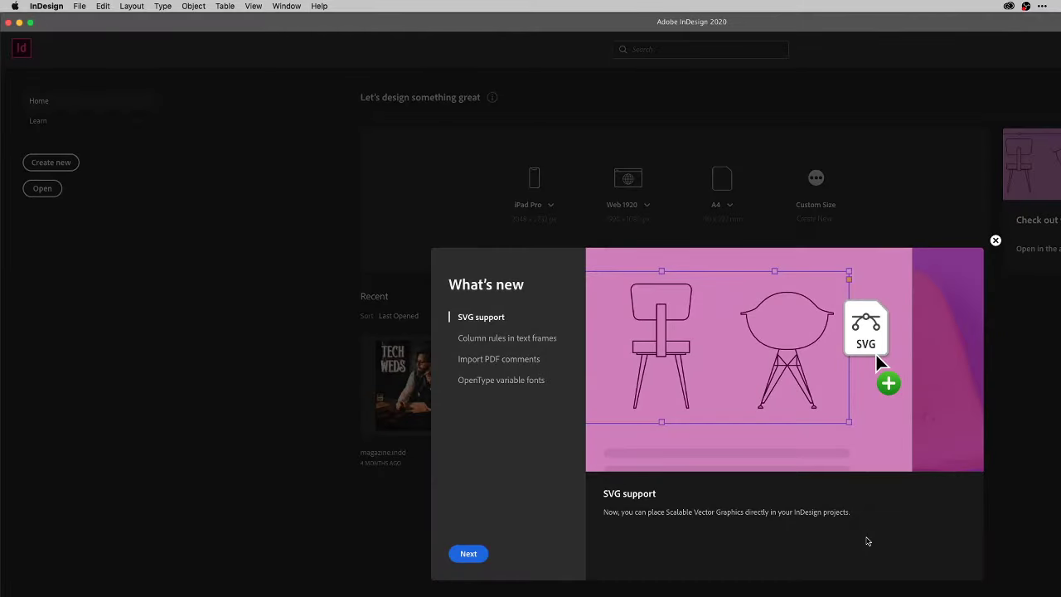
left_click(29, 22)
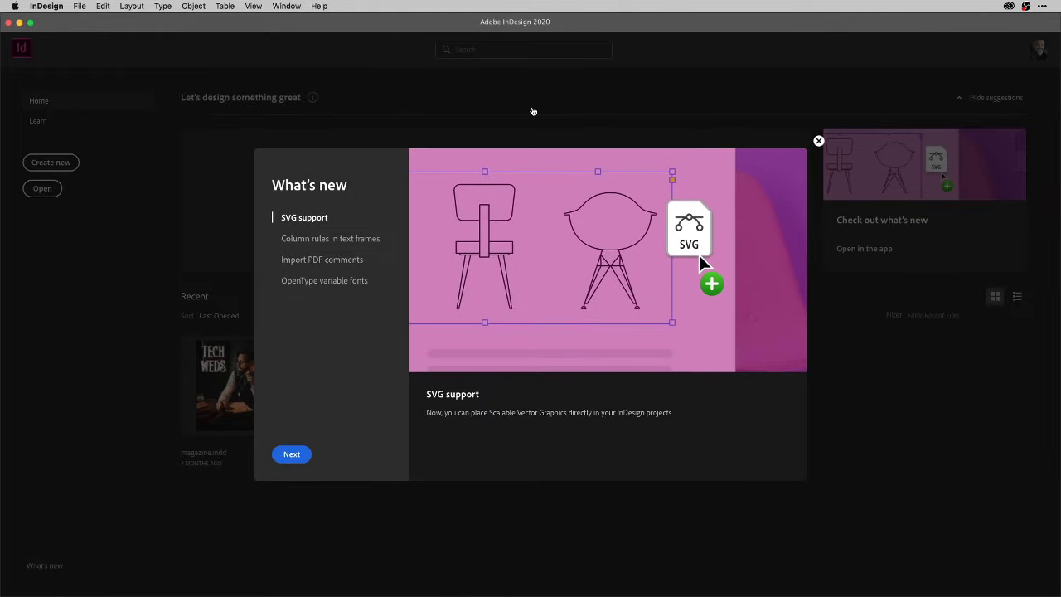
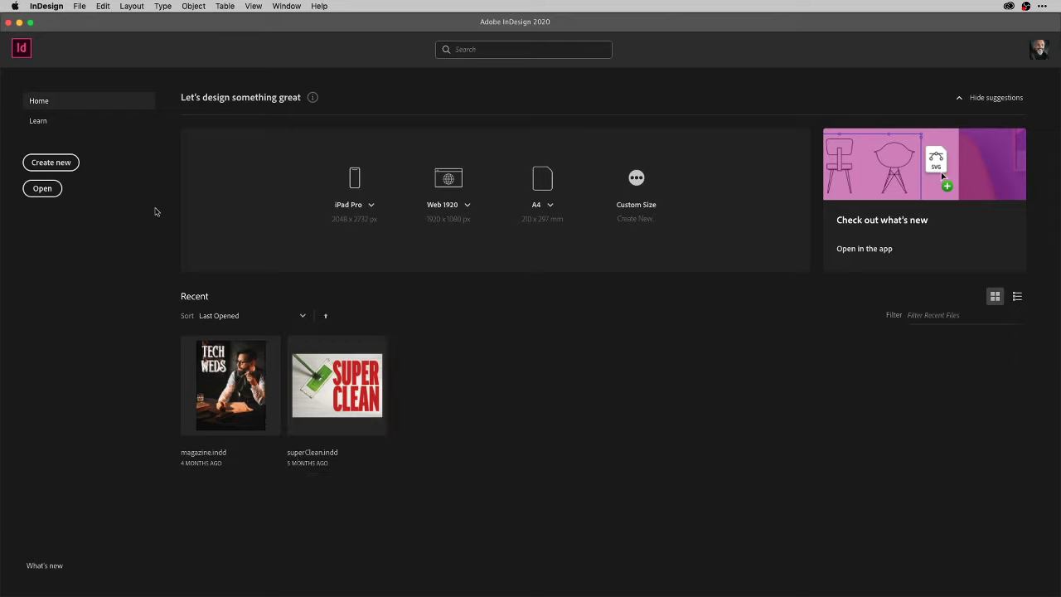
key("super+o")
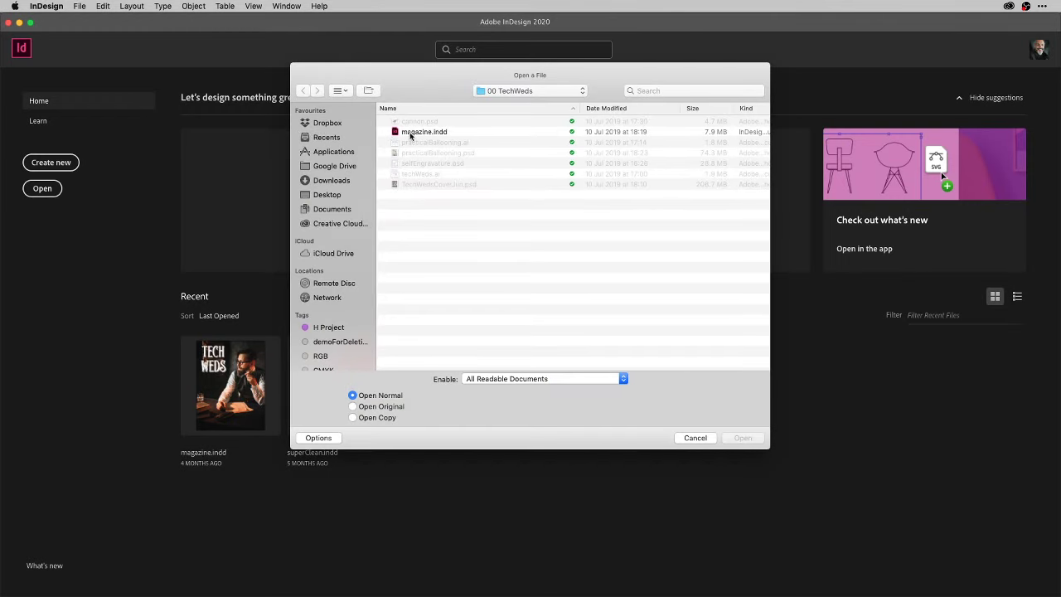
left_click(351, 223)
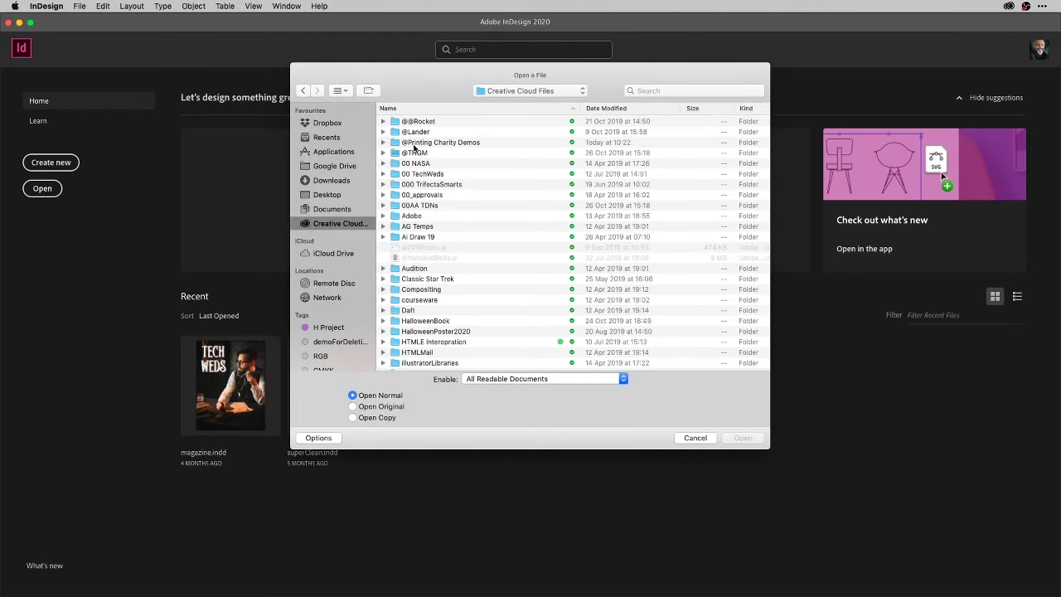
double_click(397, 143)
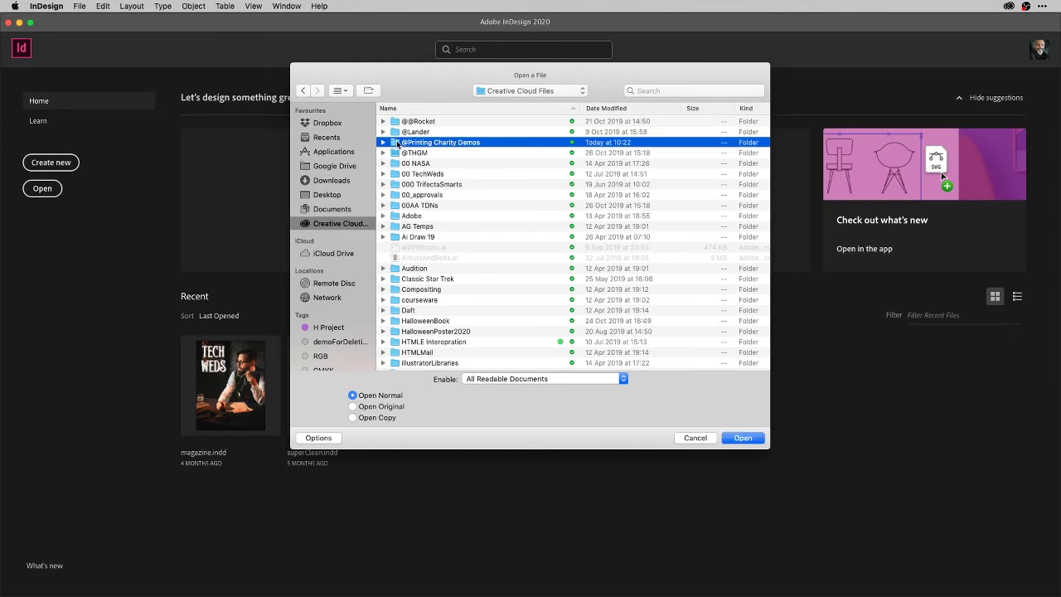
left_click(396, 122)
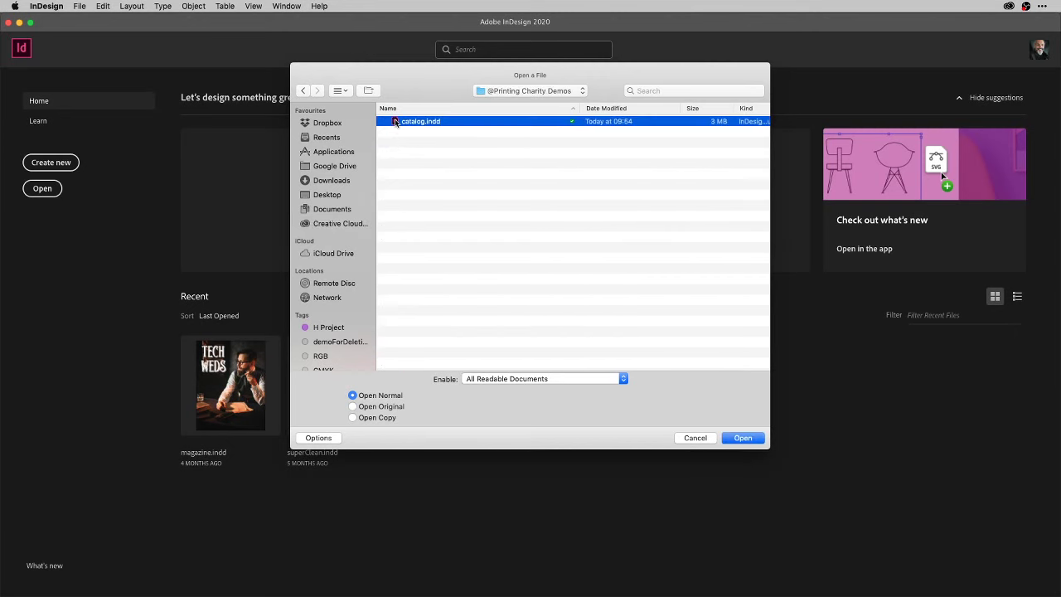
double_click(395, 122)
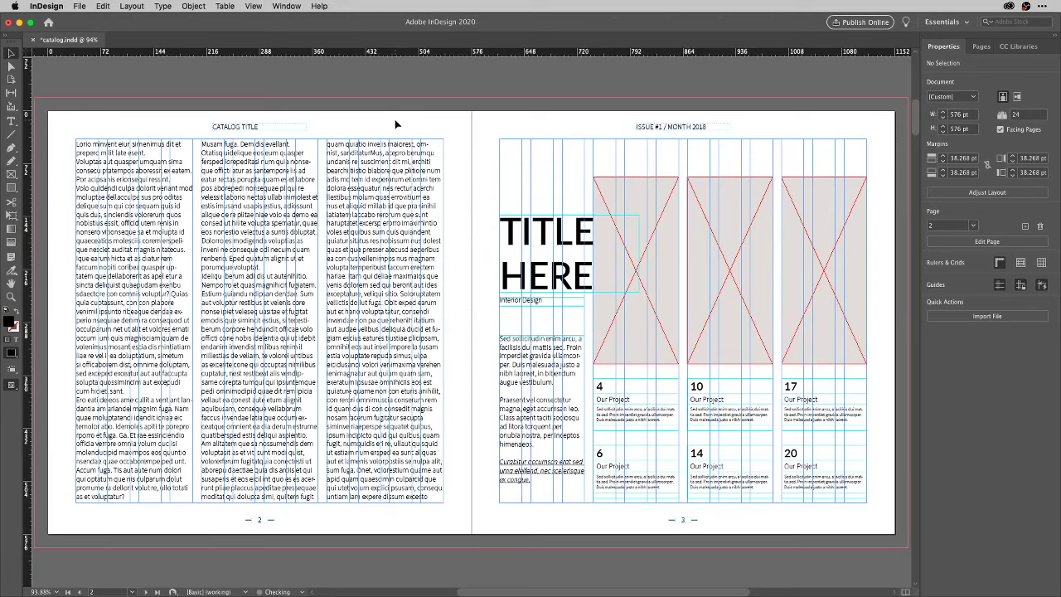
Fit page 1 in the window, hide the guides, and select the lighthouse image frame.
key("shift+Page_Up")
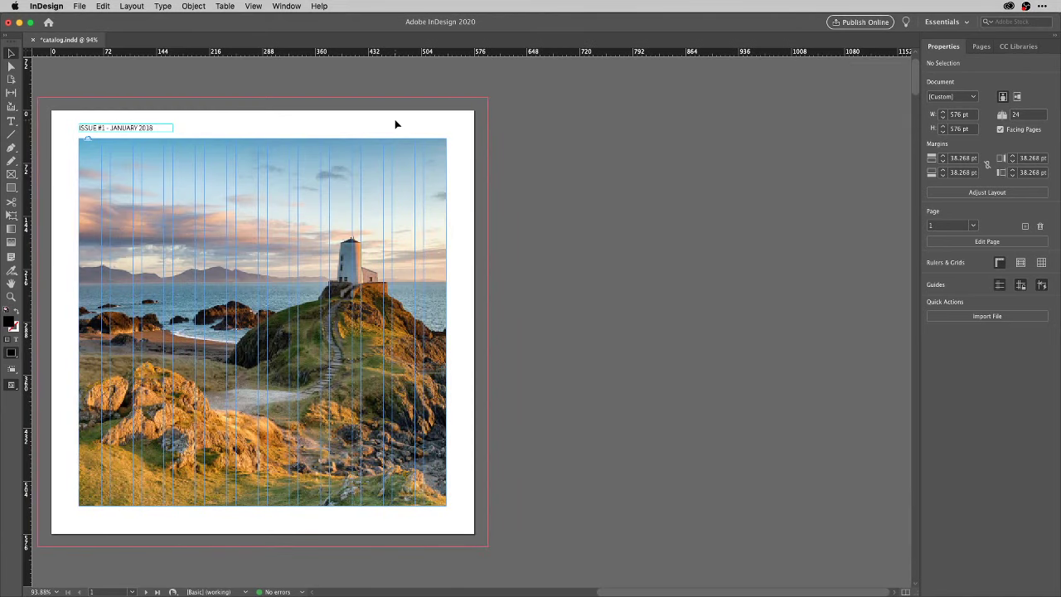
key("super+0")
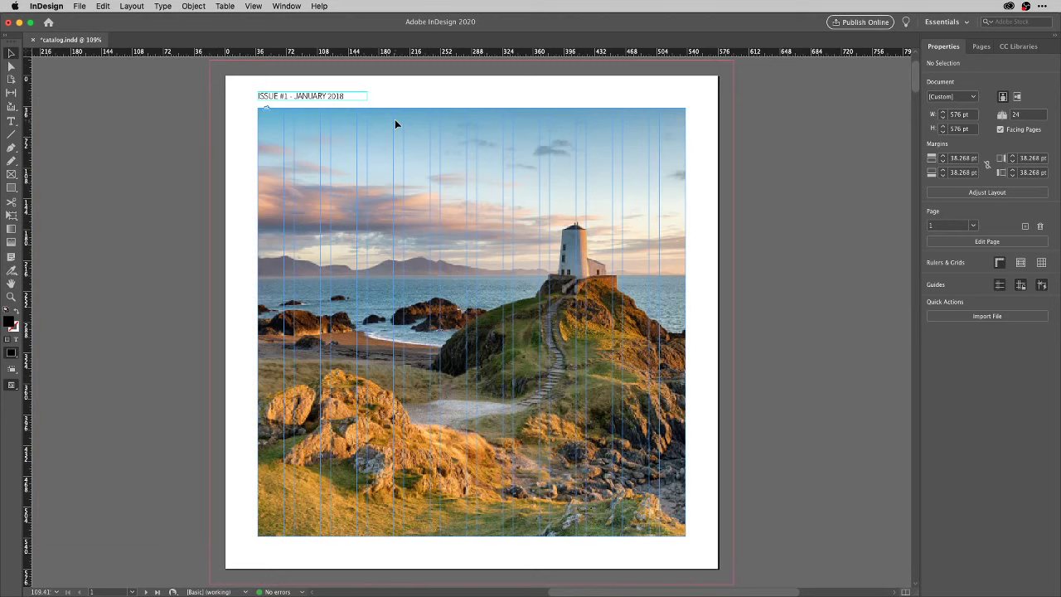
key("super+semicolon")
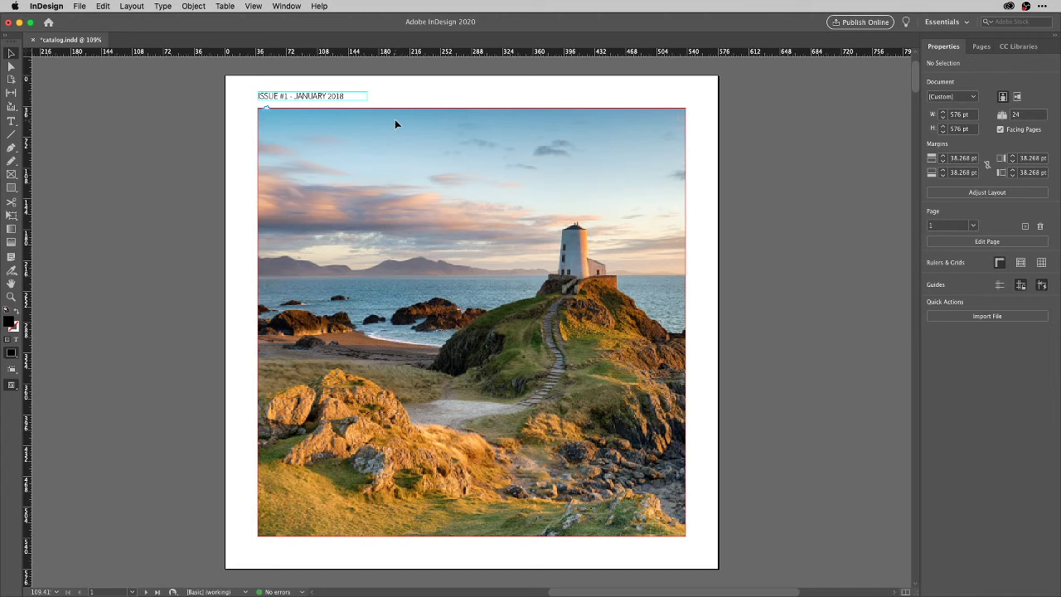
left_click(417, 158)
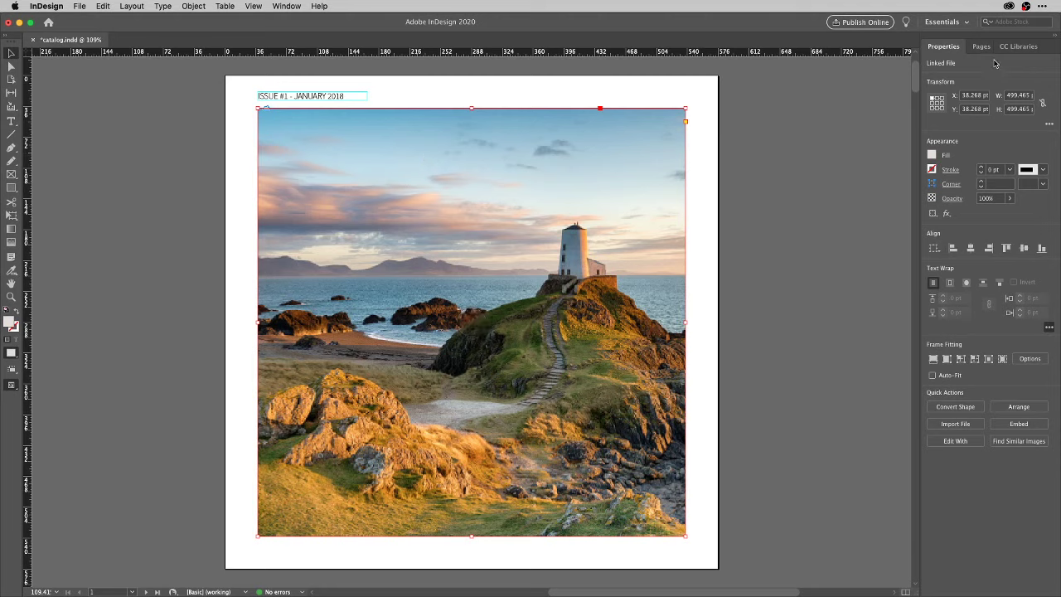
Switch CC Libraries to the Design 2020 library and open the lighthouse photo's context menu.
left_click(1025, 48)
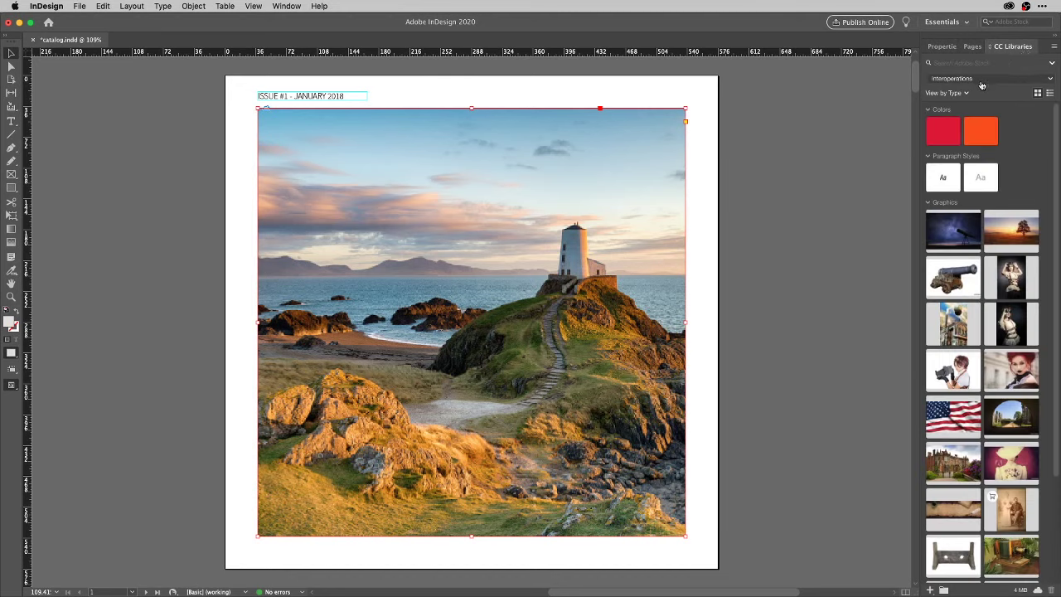
left_click(982, 81)
left_click(978, 109)
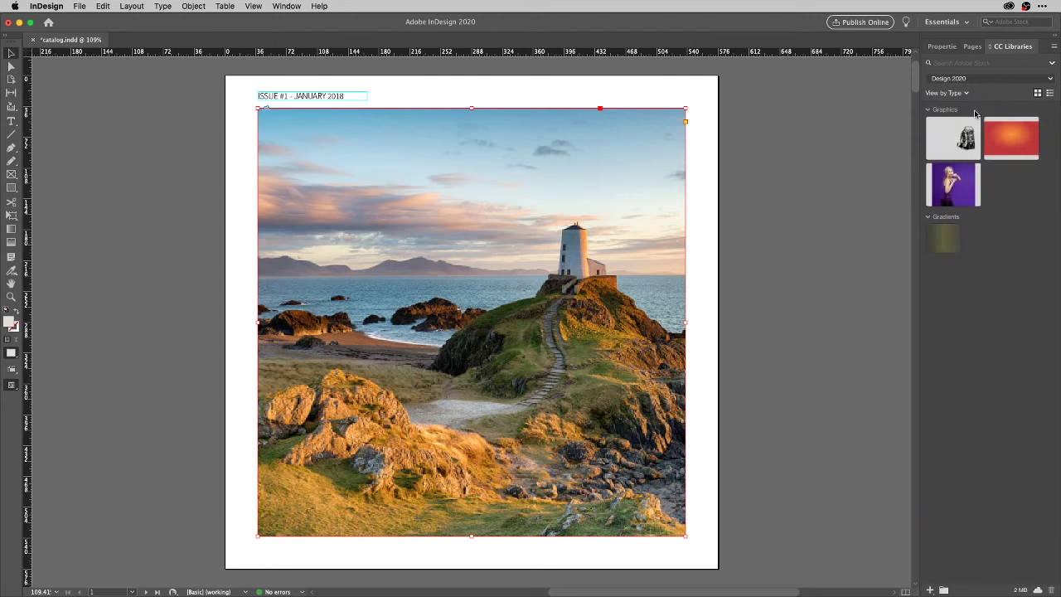
left_click(1053, 50)
left_click(818, 225)
right_click(596, 220)
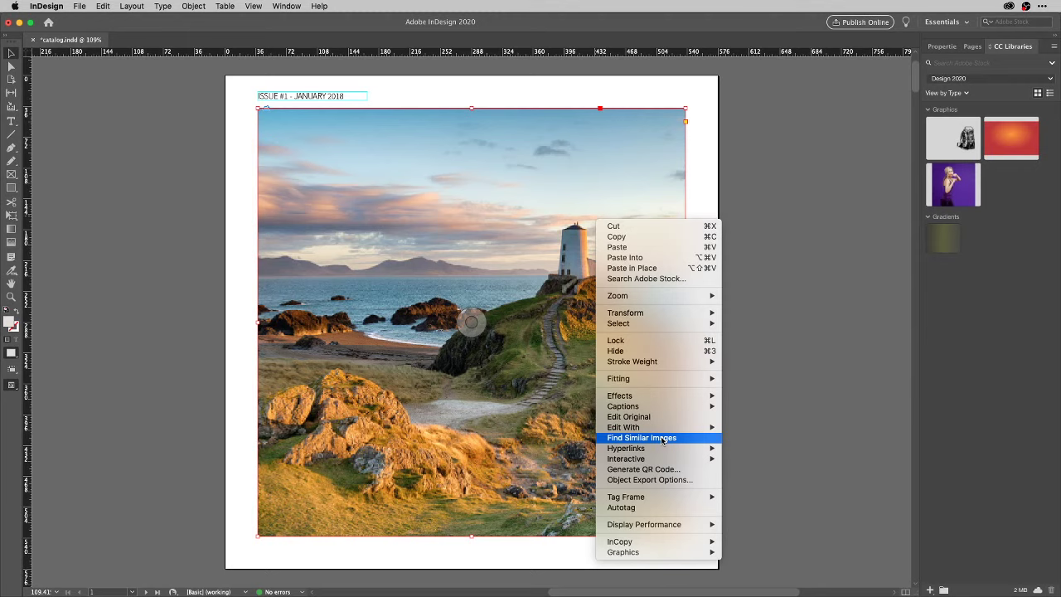
Find similar Adobe Stock images and save the Llanddwyn Island preview to Design 2020.
left_click(663, 437)
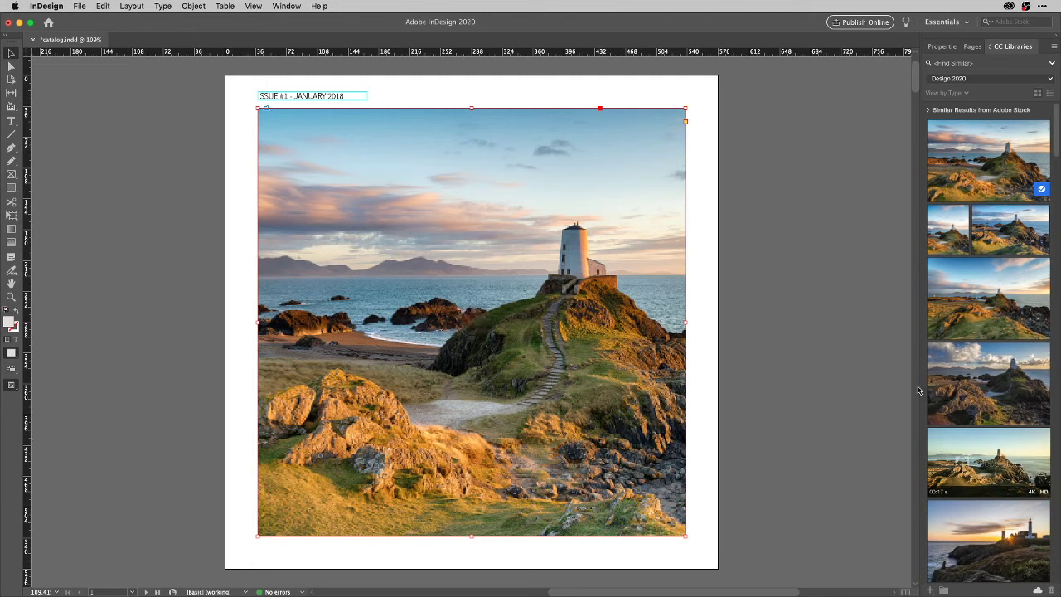
mouse_move(980, 174)
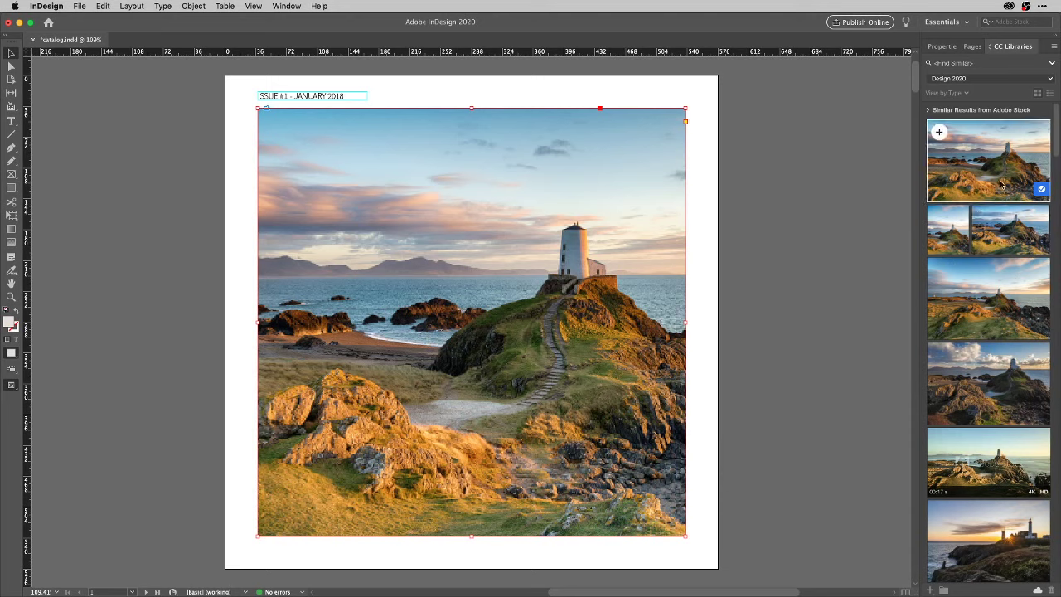
mouse_move(1041, 196)
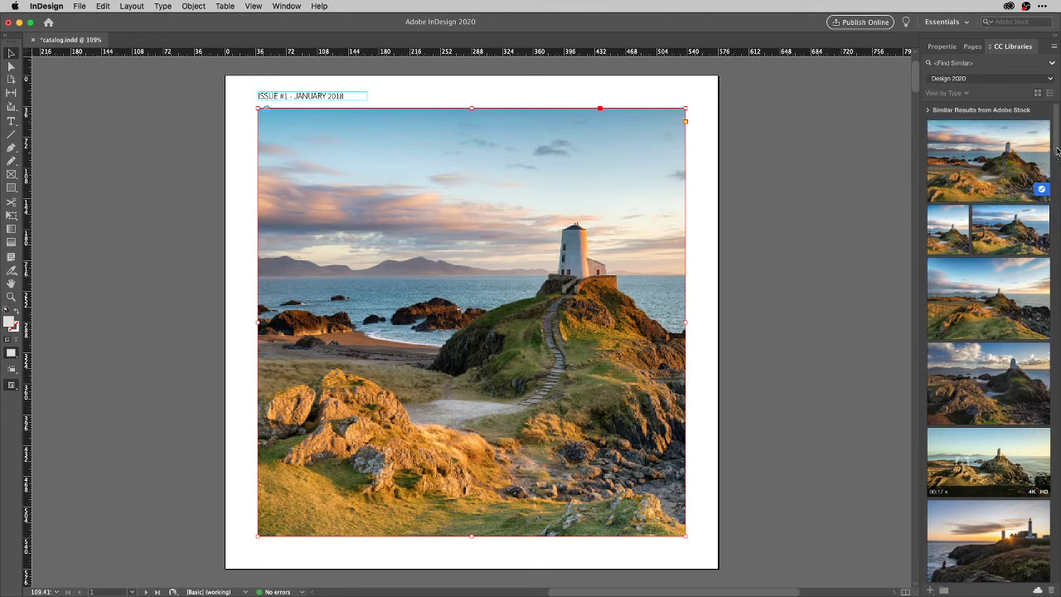
left_click_drag(1058, 157, 1051, 188)
mouse_move(991, 252)
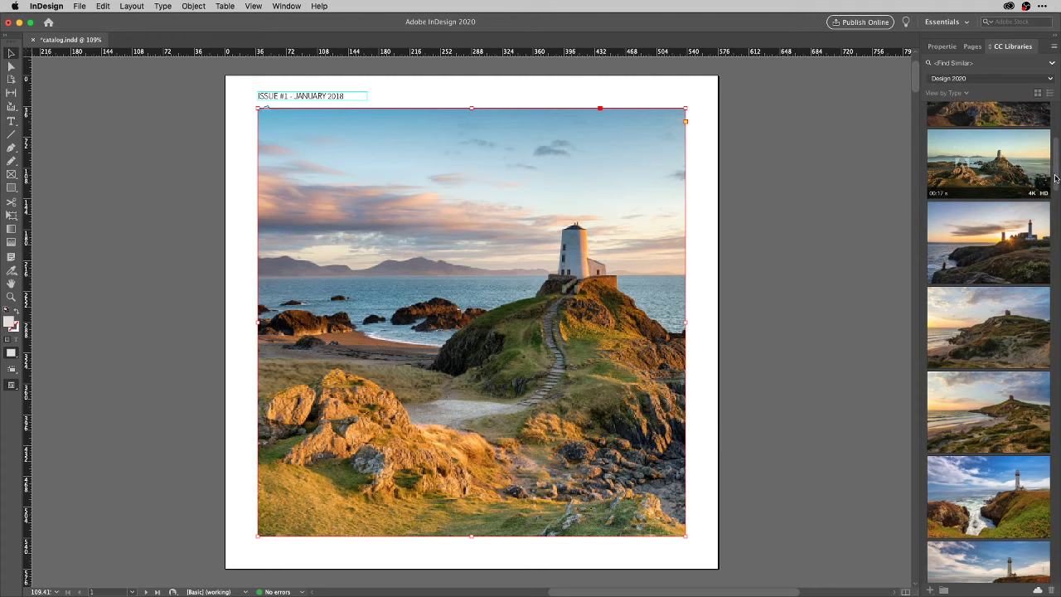
scroll(1054, 171, "up", 1)
left_click_drag(1058, 131, 1058, 215)
mouse_move(989, 330)
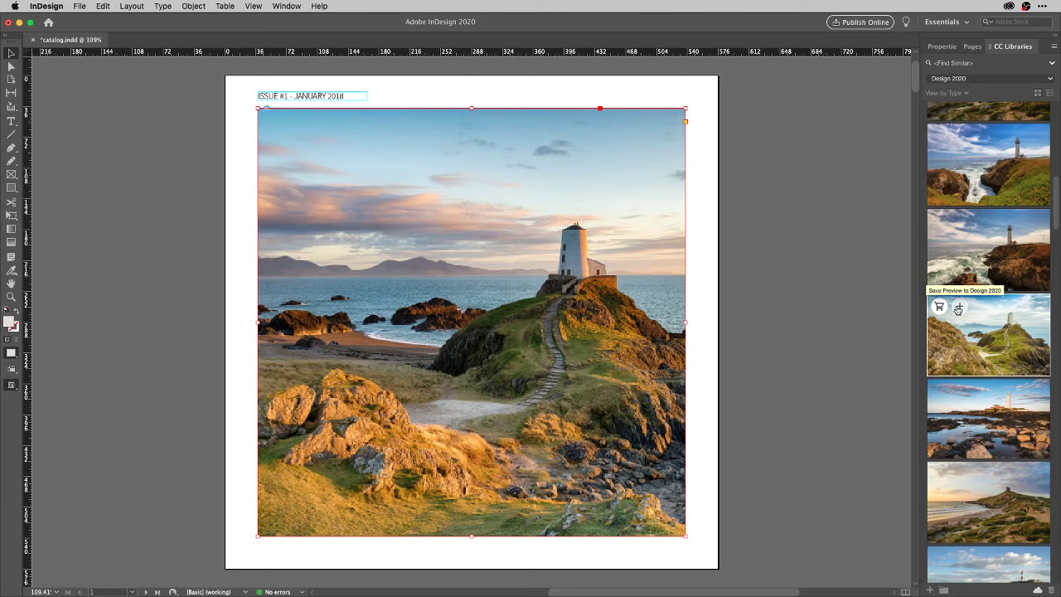
left_click(958, 309)
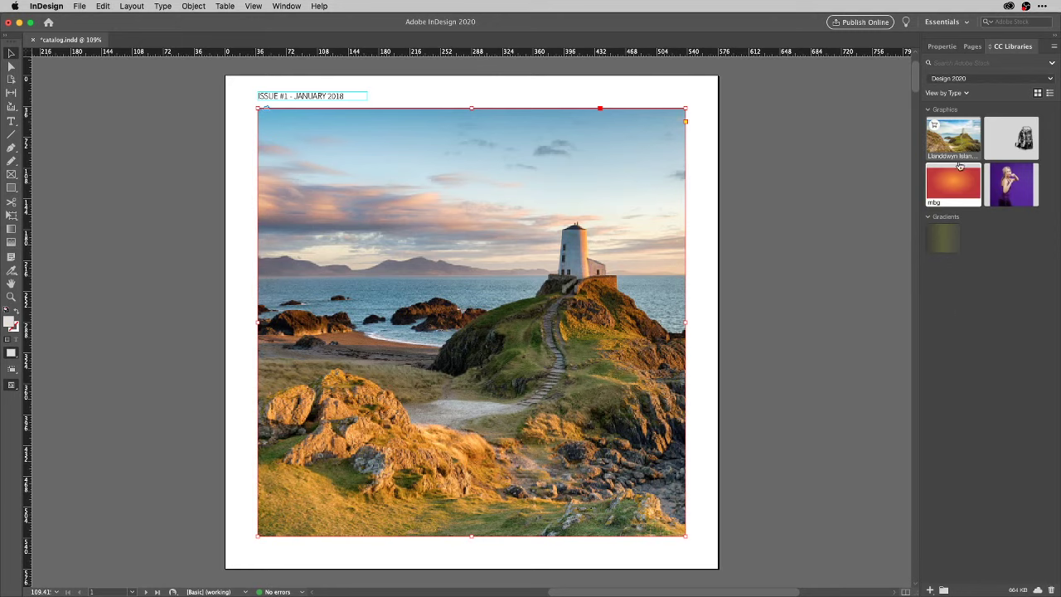
Replace page 1's lighthouse photo with the Llanddwyn Island preview from the library.
mouse_move(957, 139)
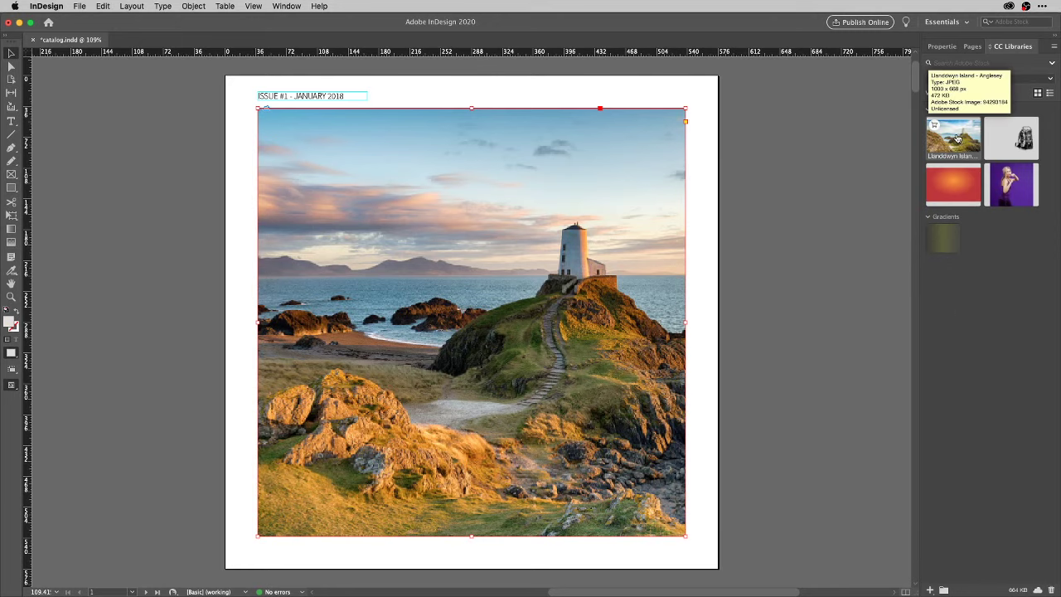
scroll(553, 183, "down", 5)
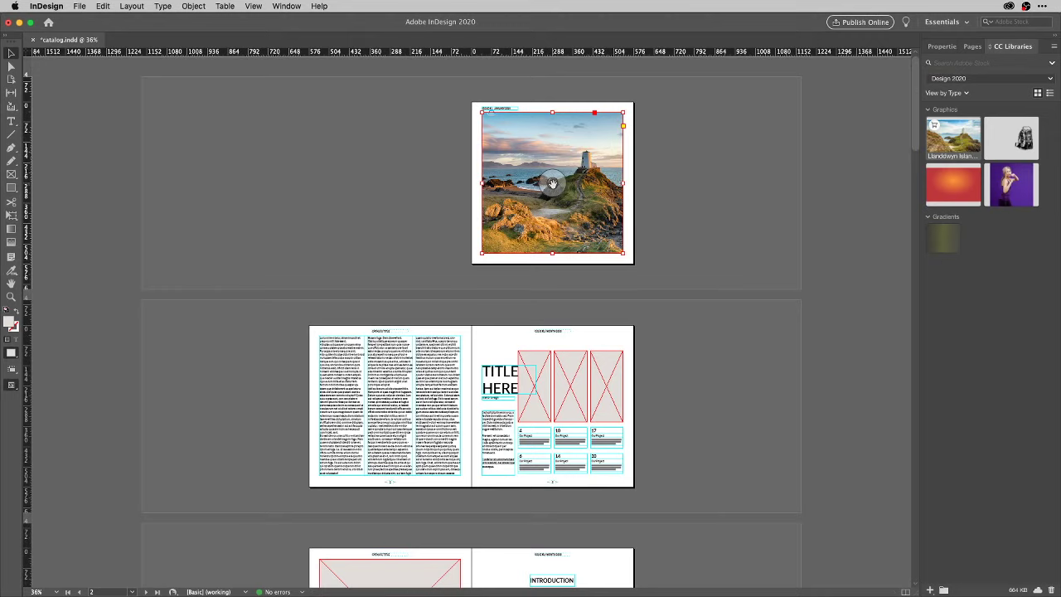
left_click(553, 183)
key("Delete")
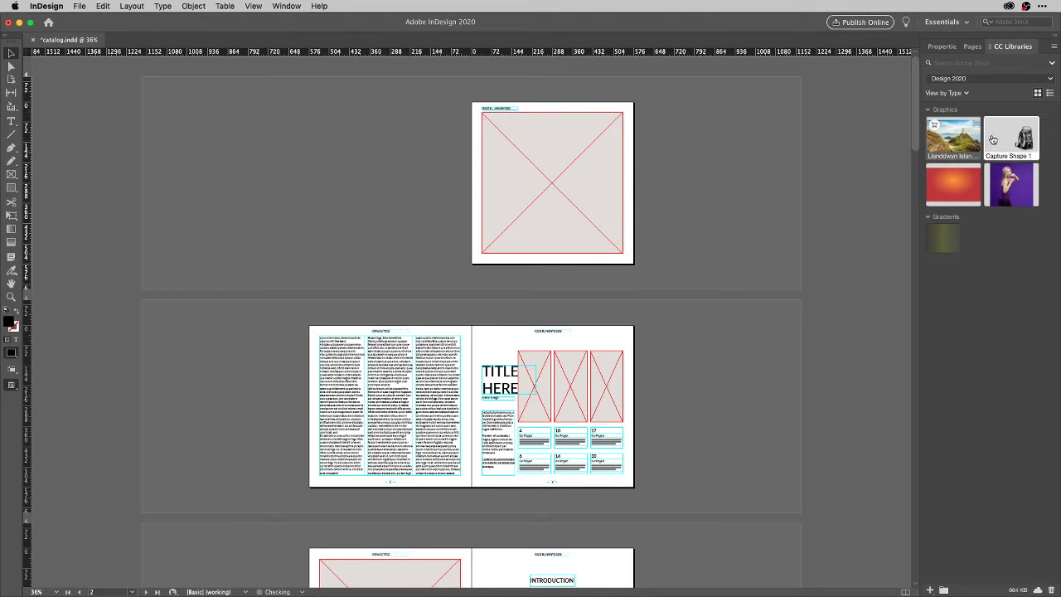
left_click_drag(953, 138, 542, 190)
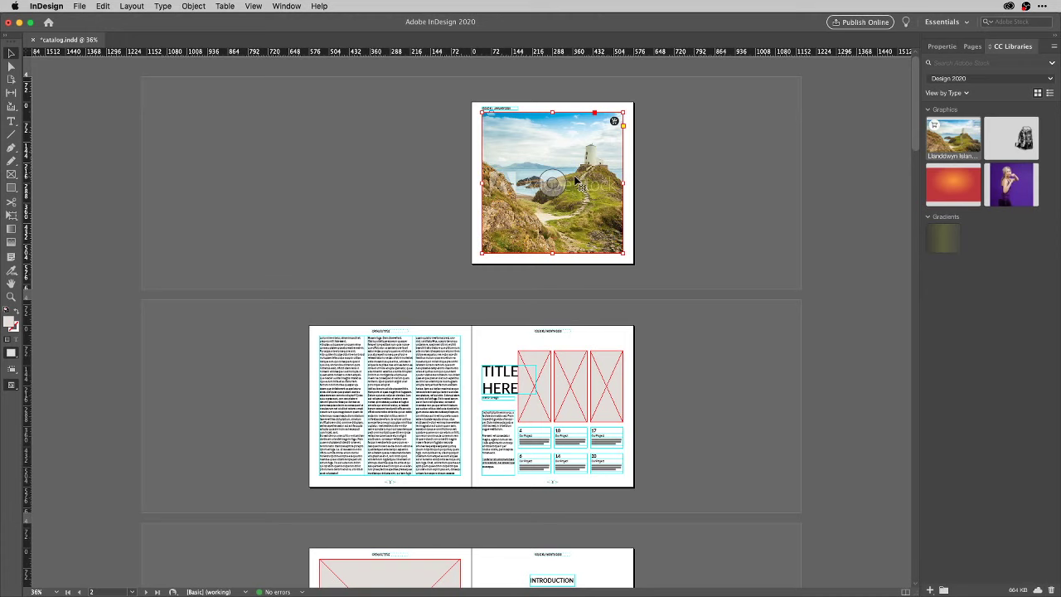
key("super+0")
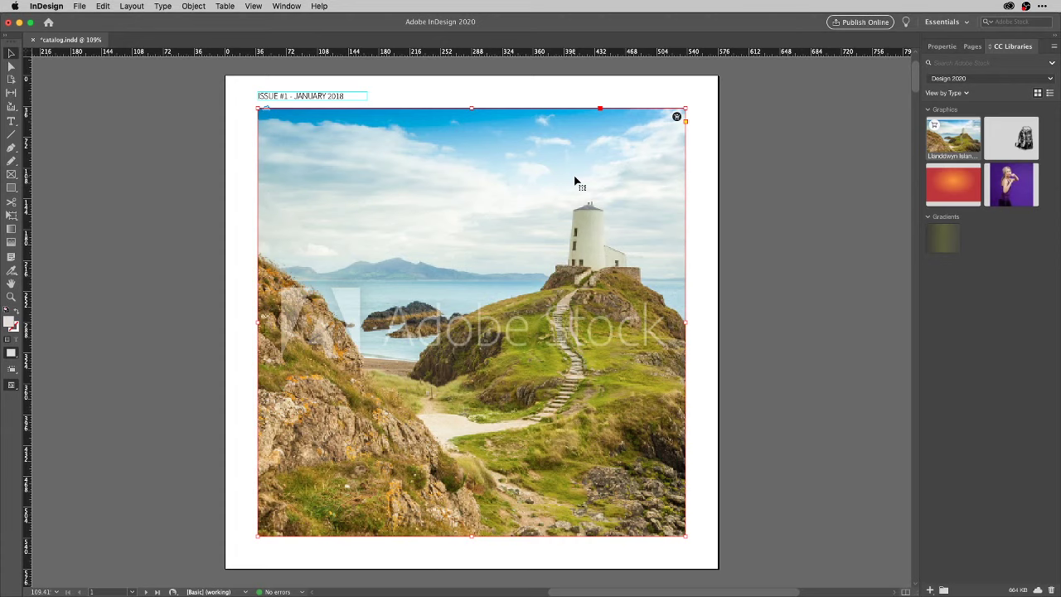
License the placed Llanddwyn Island stock image and go to the pages 2–3 spread.
left_click(676, 118)
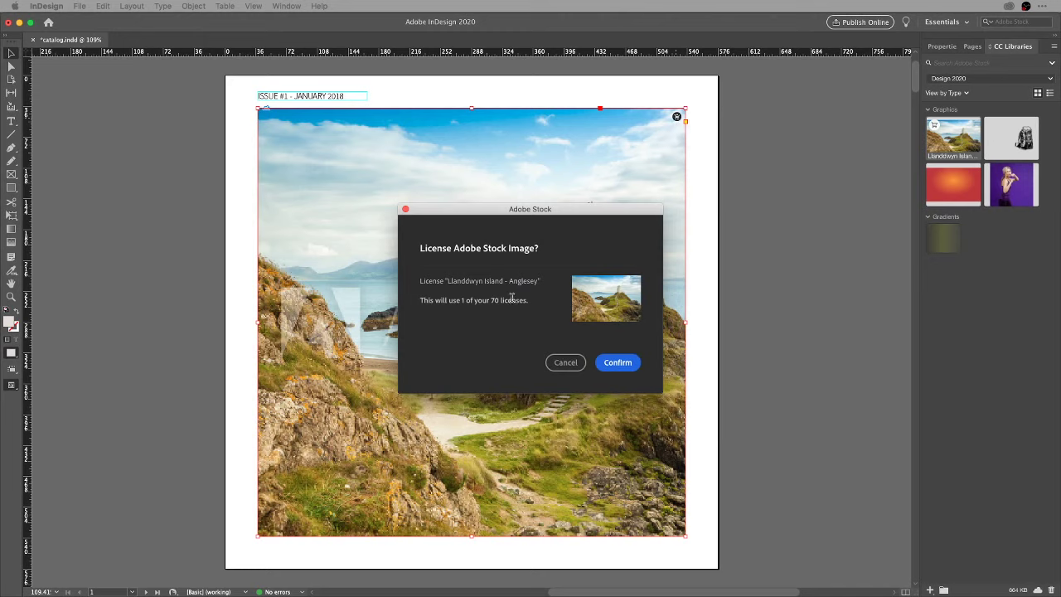
left_click(617, 363)
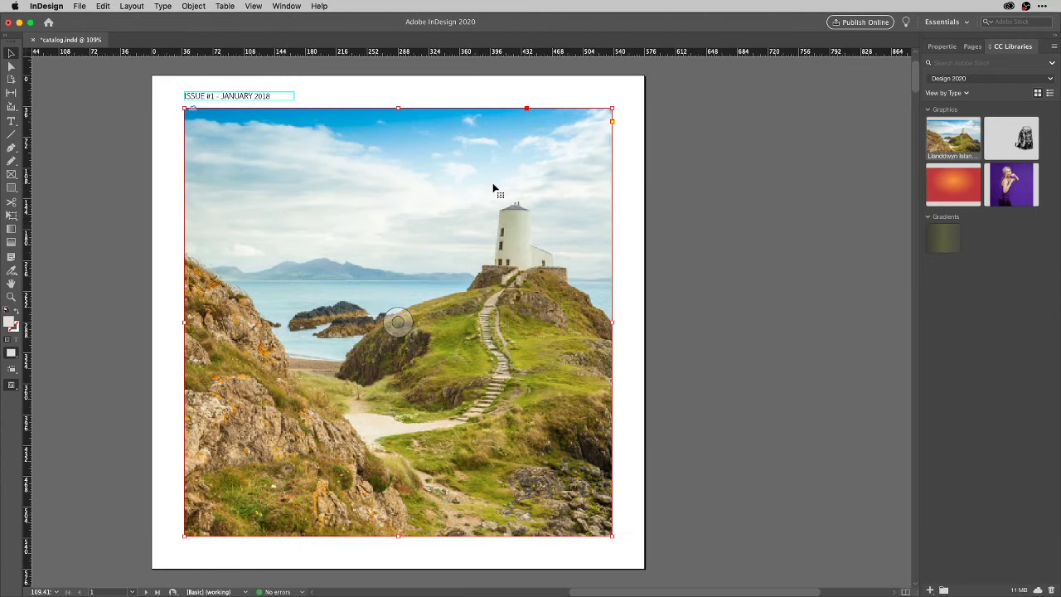
key("shift+Page_Down")
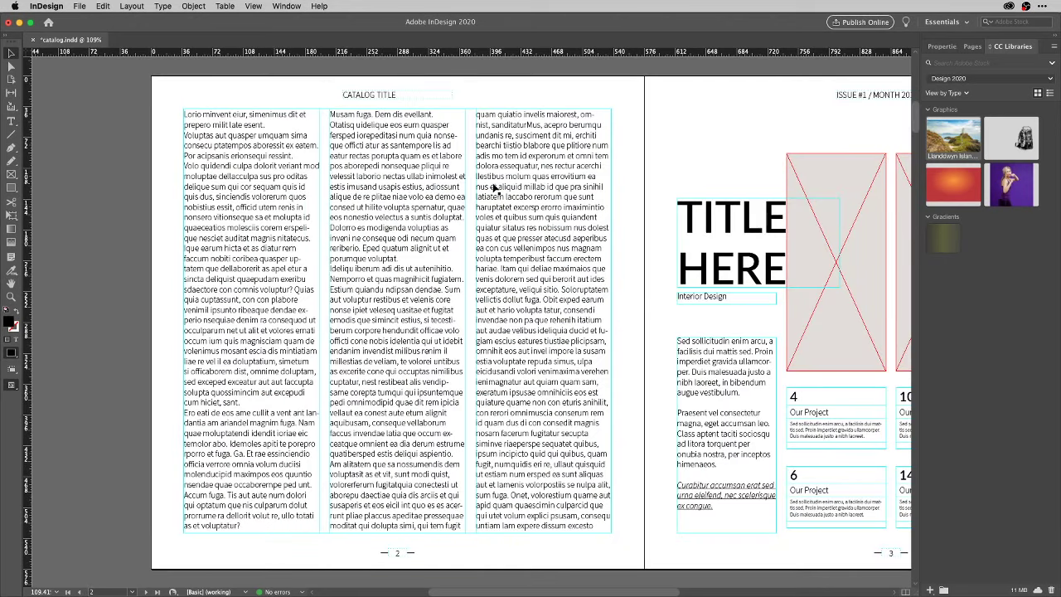
Undo the move of page 2's three-column frame and open its Text Frame Options.
left_click(429, 204)
left_click_drag(367, 176, 259, 208)
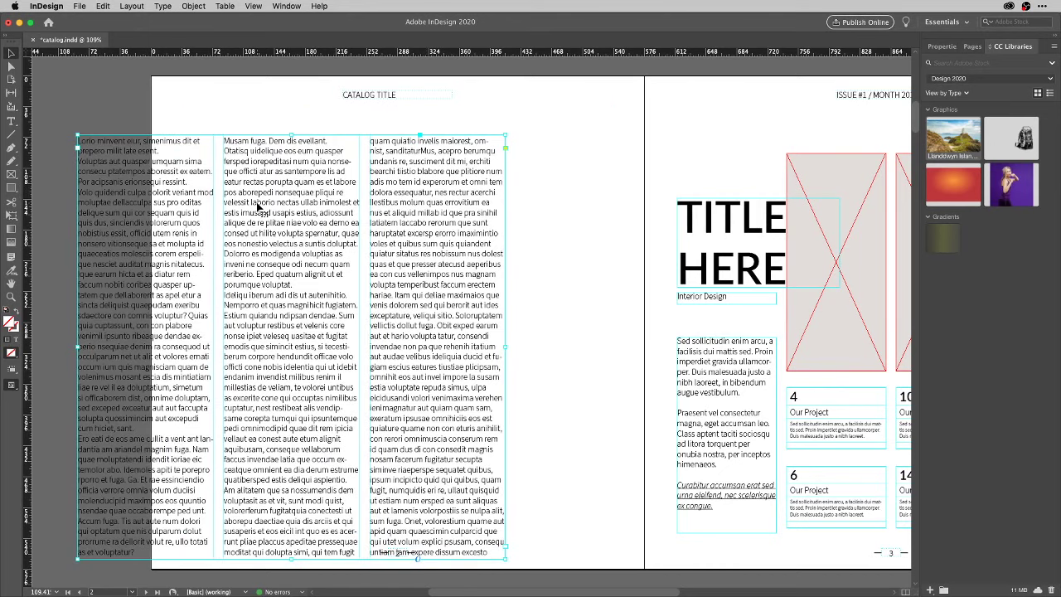
key("ctrl+z")
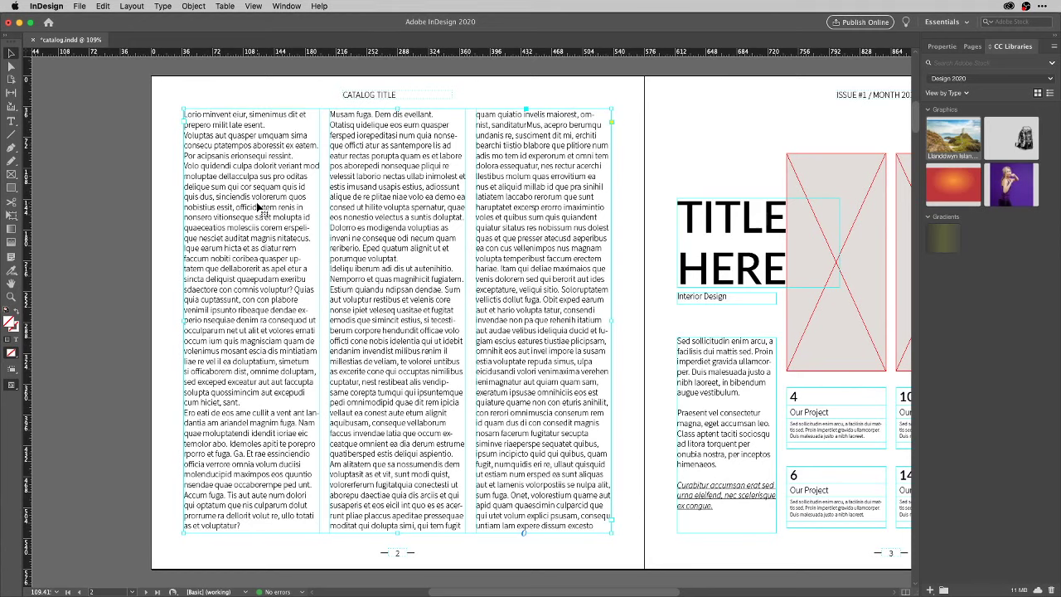
key("ctrl+f")
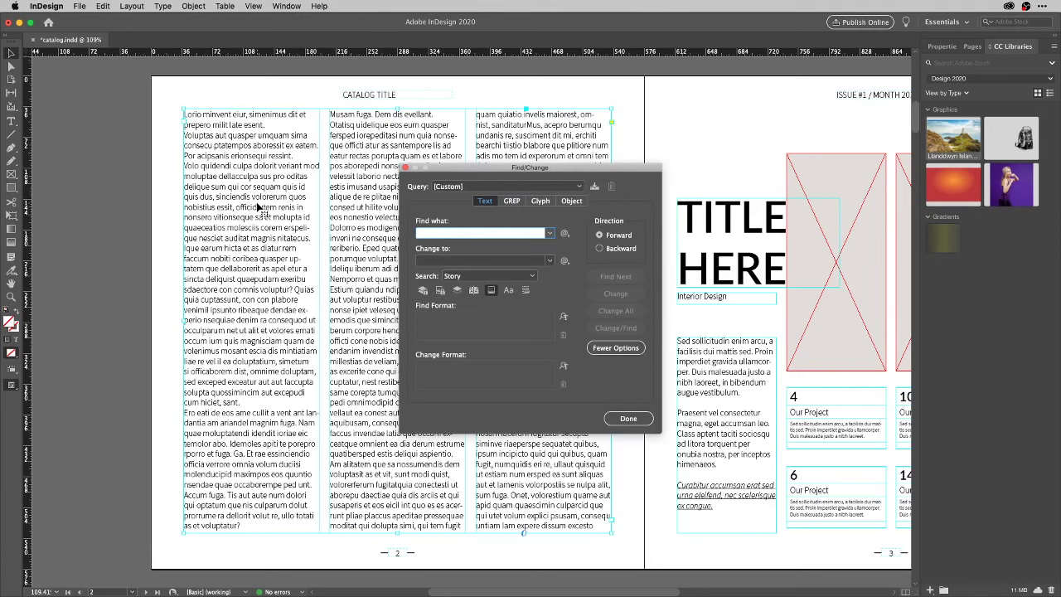
key("Escape")
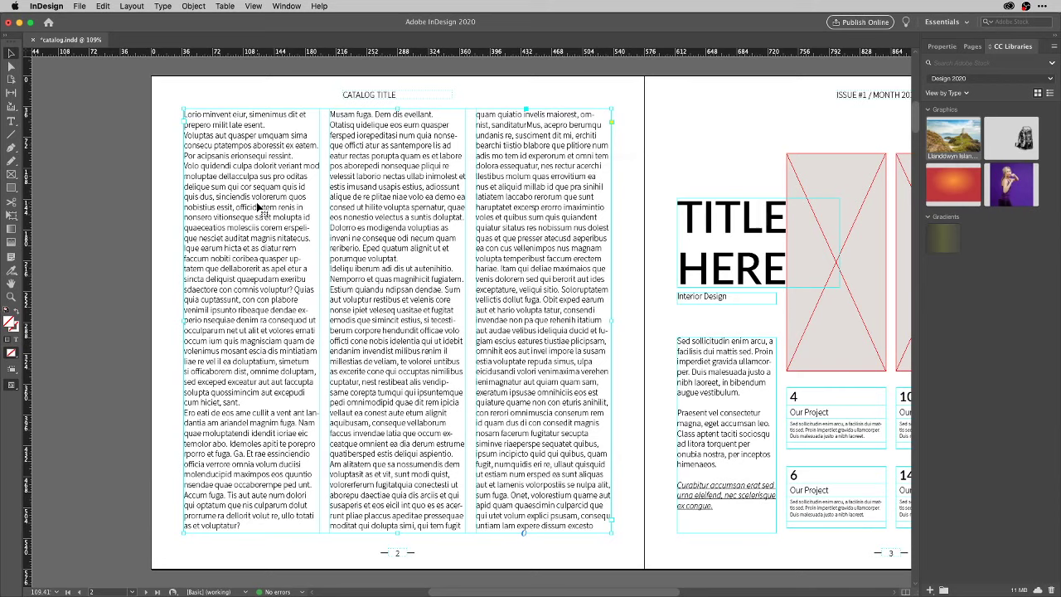
key("ctrl+b")
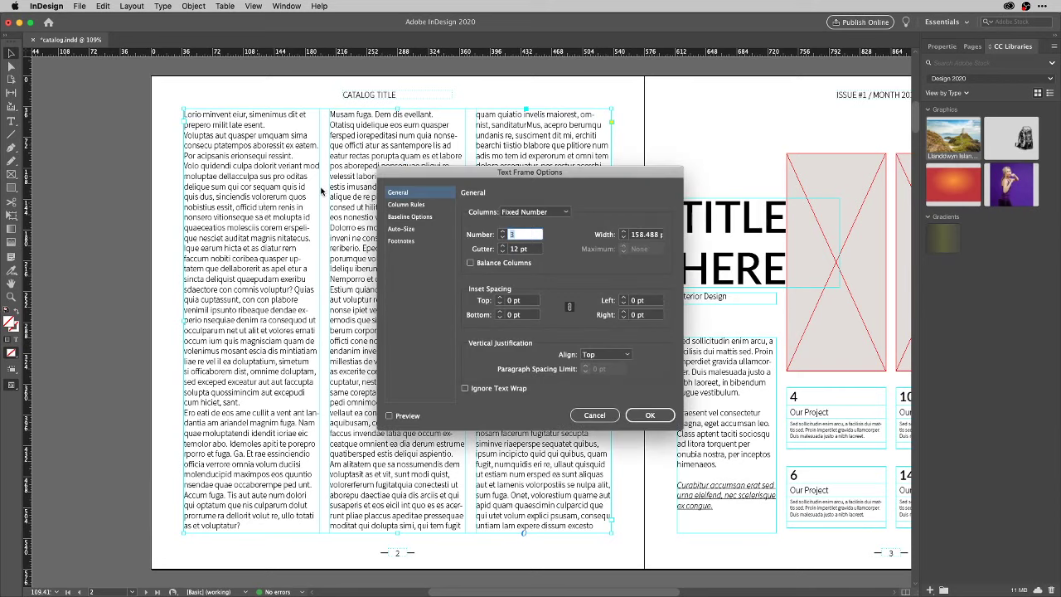
Turn on previewed column rules in black with a Thin – Thin line type.
left_click(426, 205)
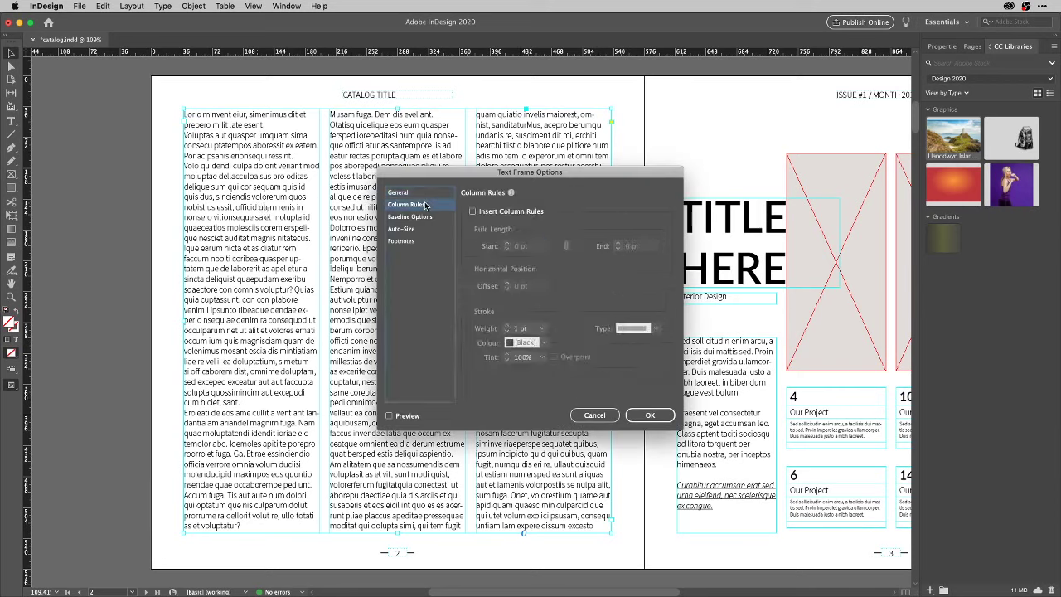
left_click(473, 212)
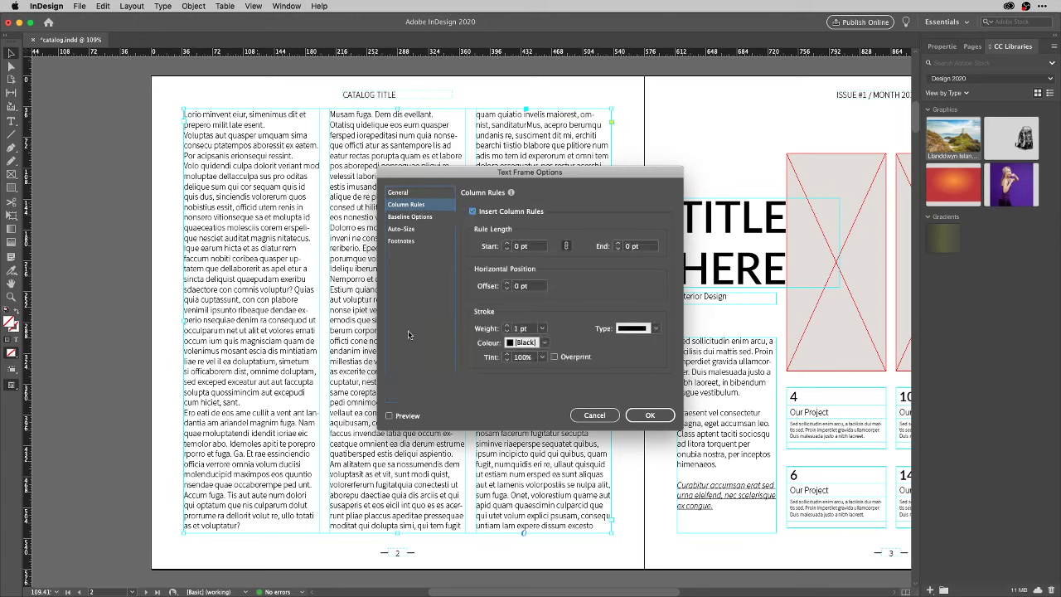
left_click(410, 418)
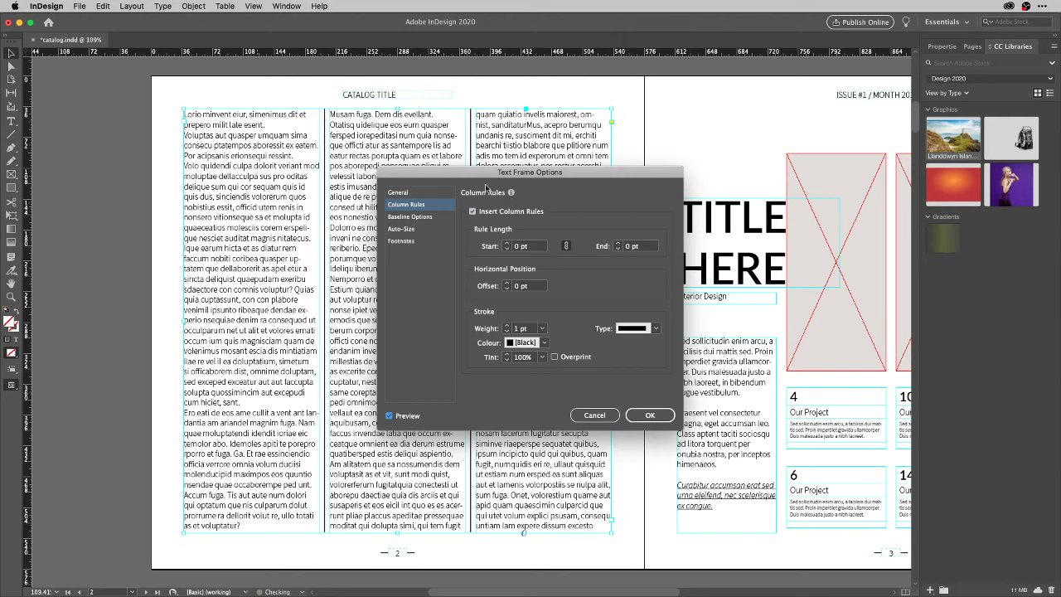
left_click_drag(475, 178, 650, 169)
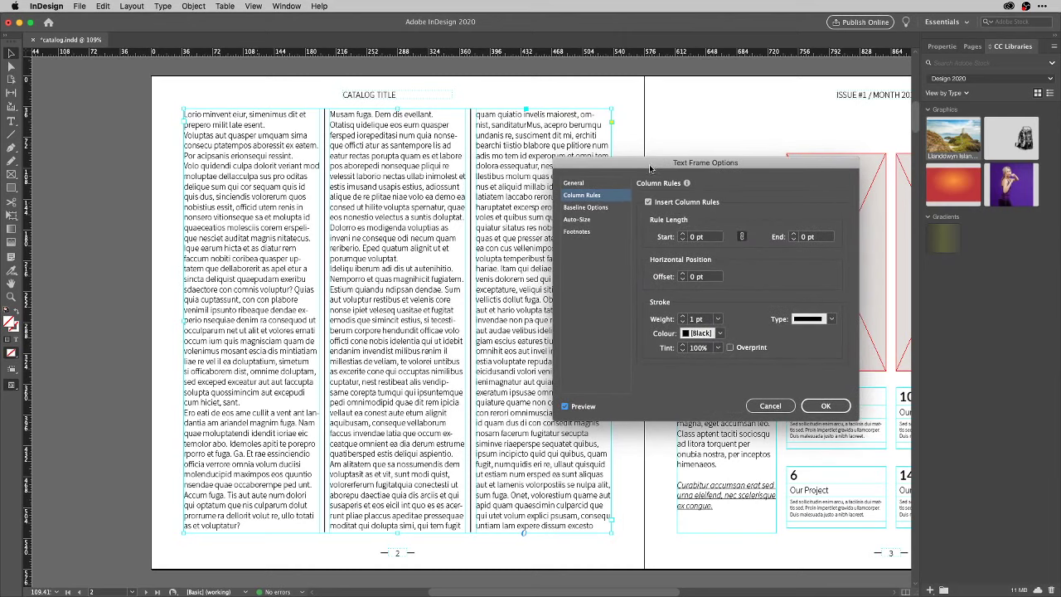
left_click(718, 319)
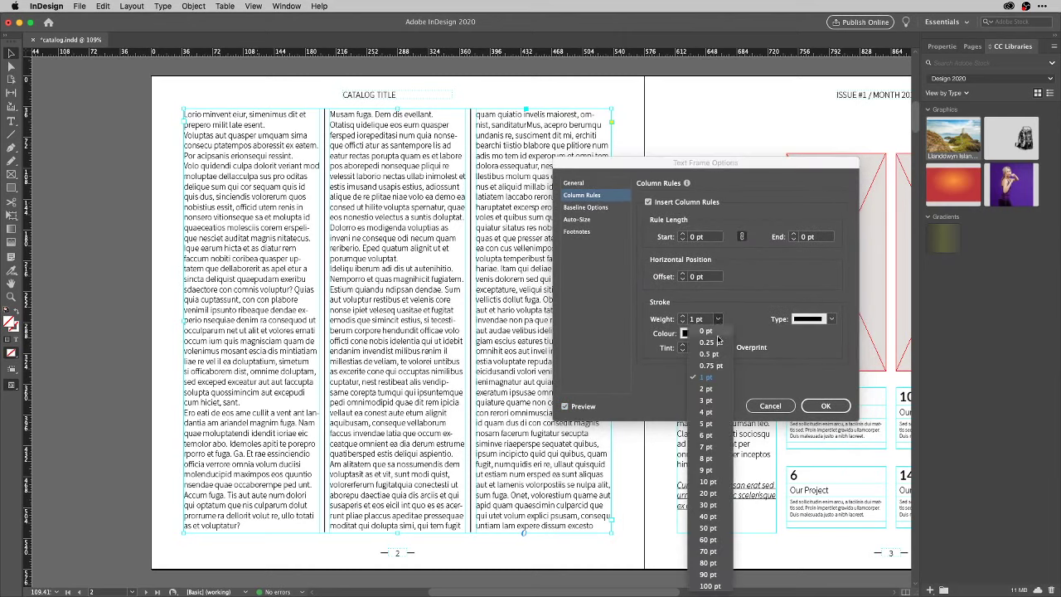
left_click(718, 355)
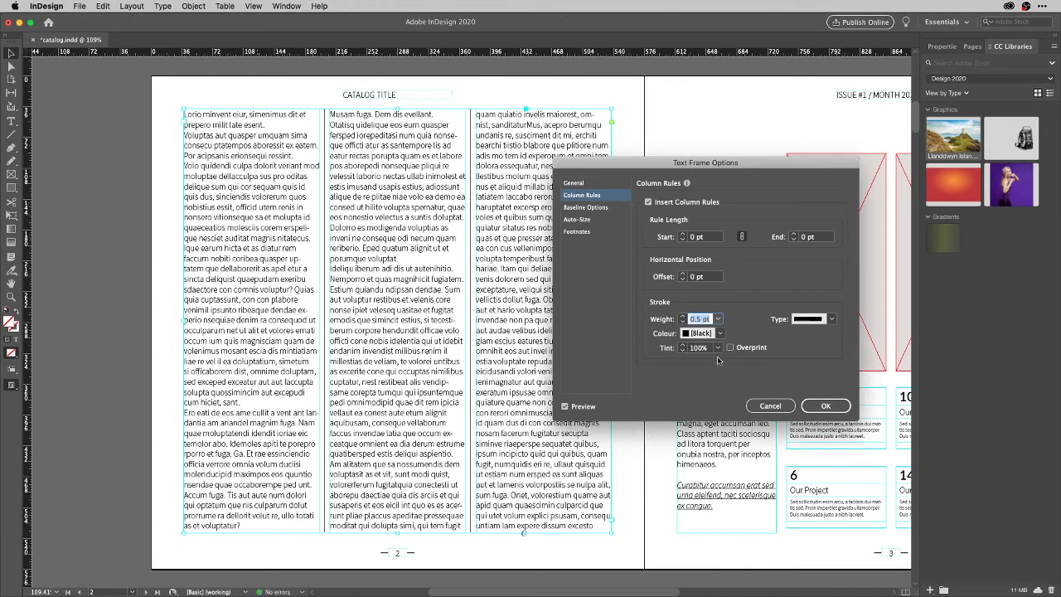
left_click(719, 332)
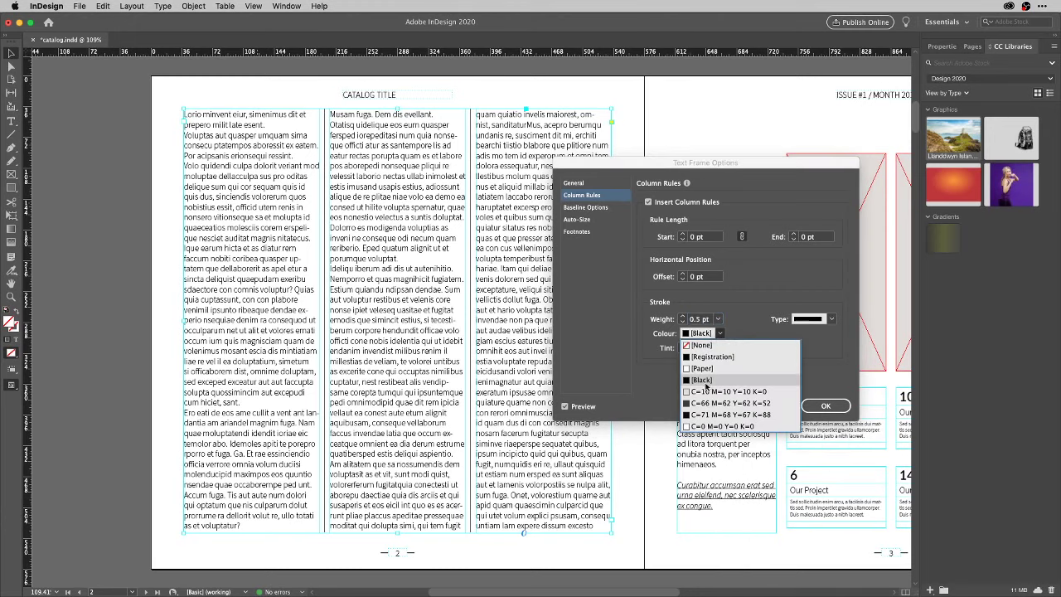
left_click(753, 288)
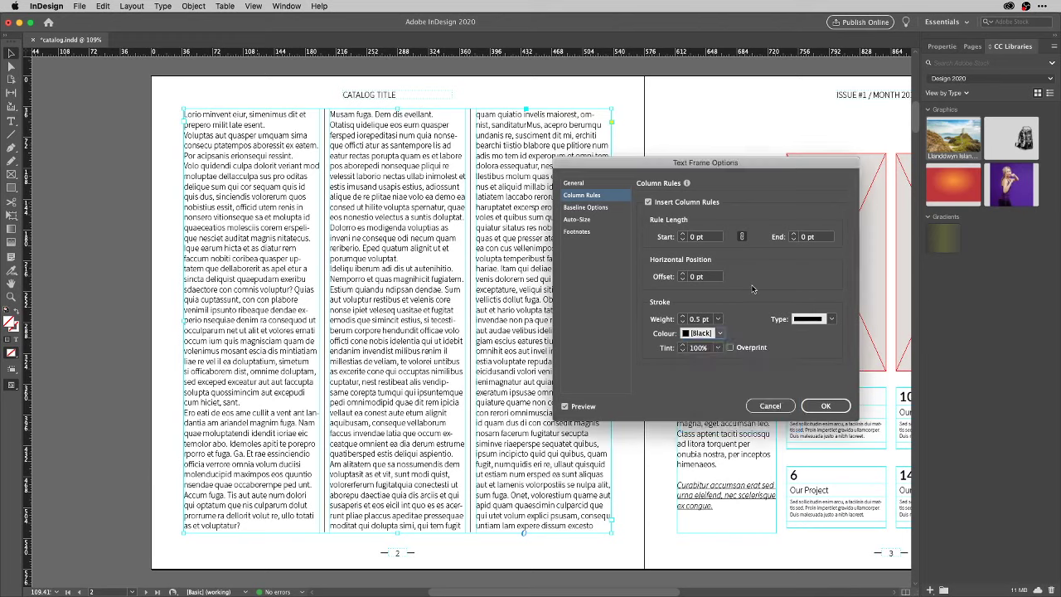
left_click(833, 320)
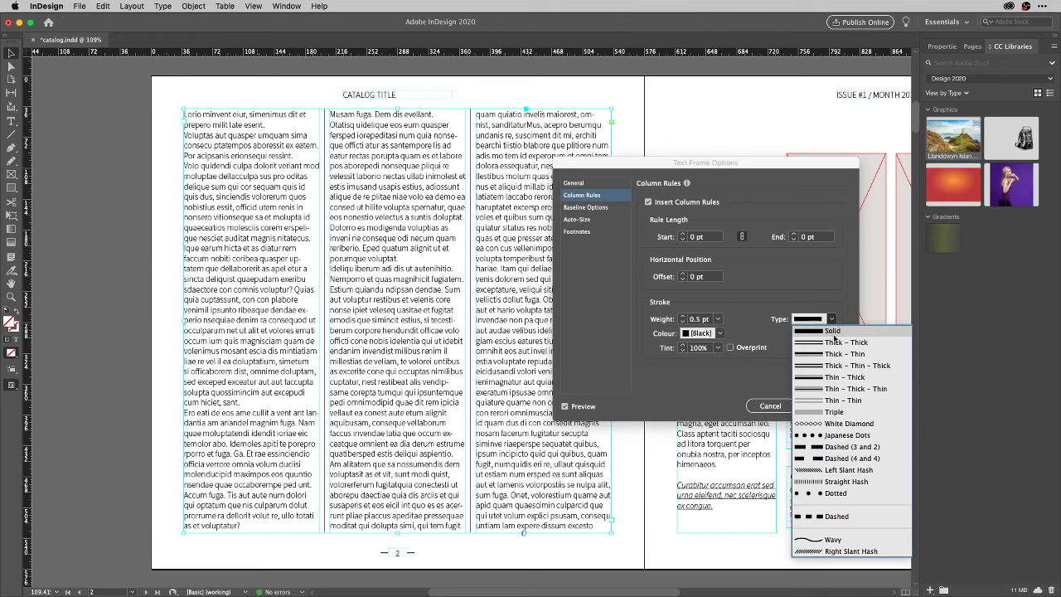
left_click(834, 401)
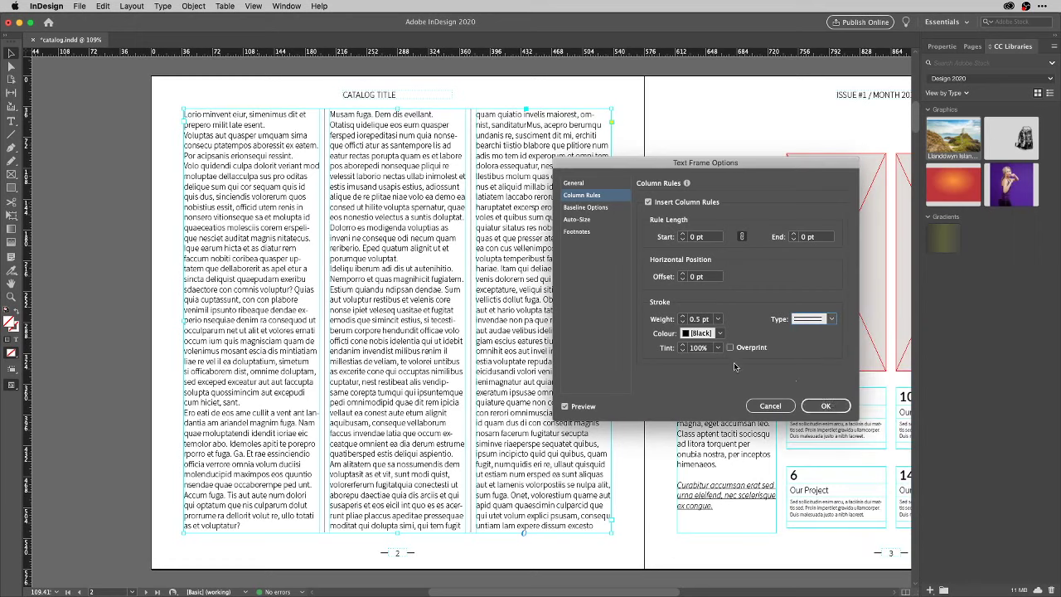
Try 0.75, 2 and 5 pt rule weights, settle on 2 pt, and apply.
left_click(717, 319)
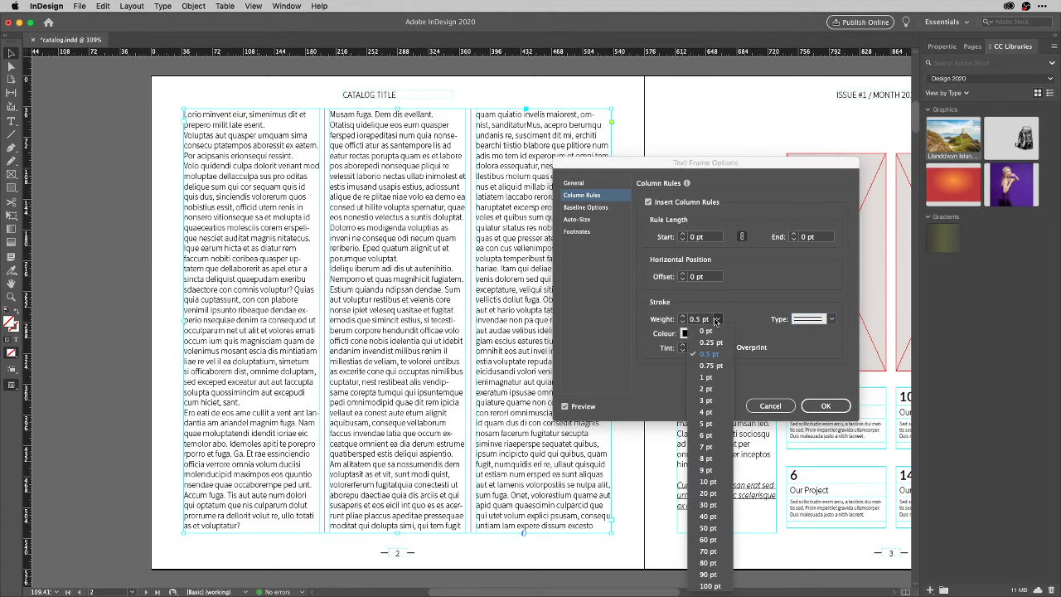
left_click(710, 366)
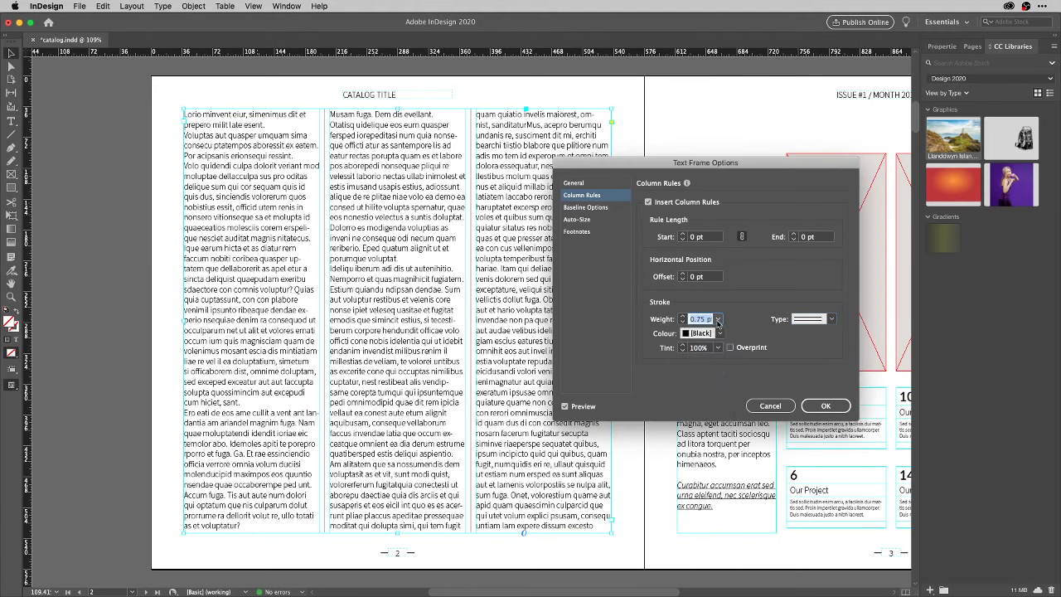
left_click(718, 319)
left_click(716, 388)
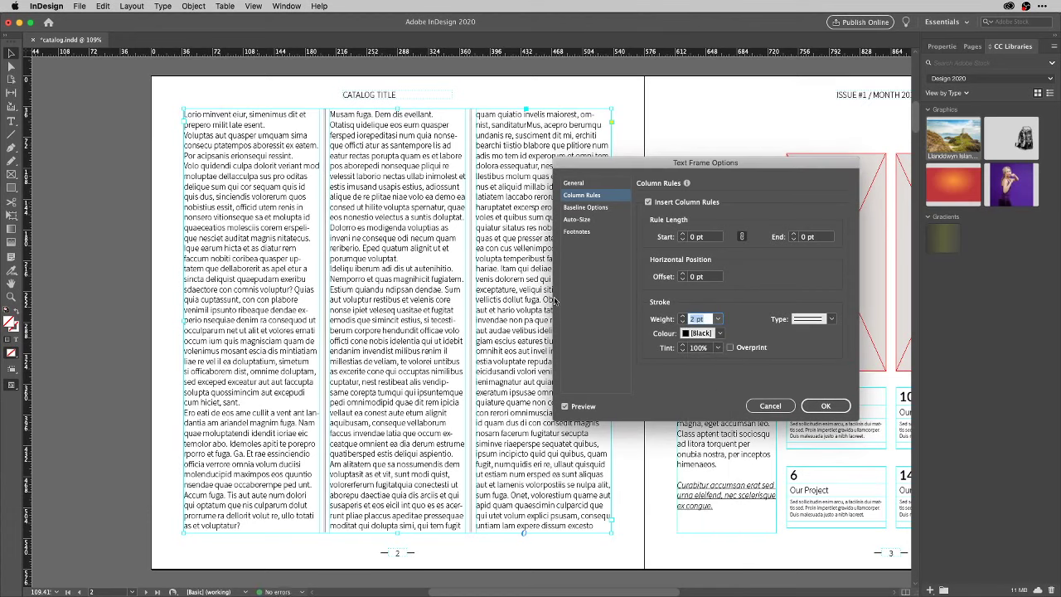
left_click(718, 319)
left_click(718, 425)
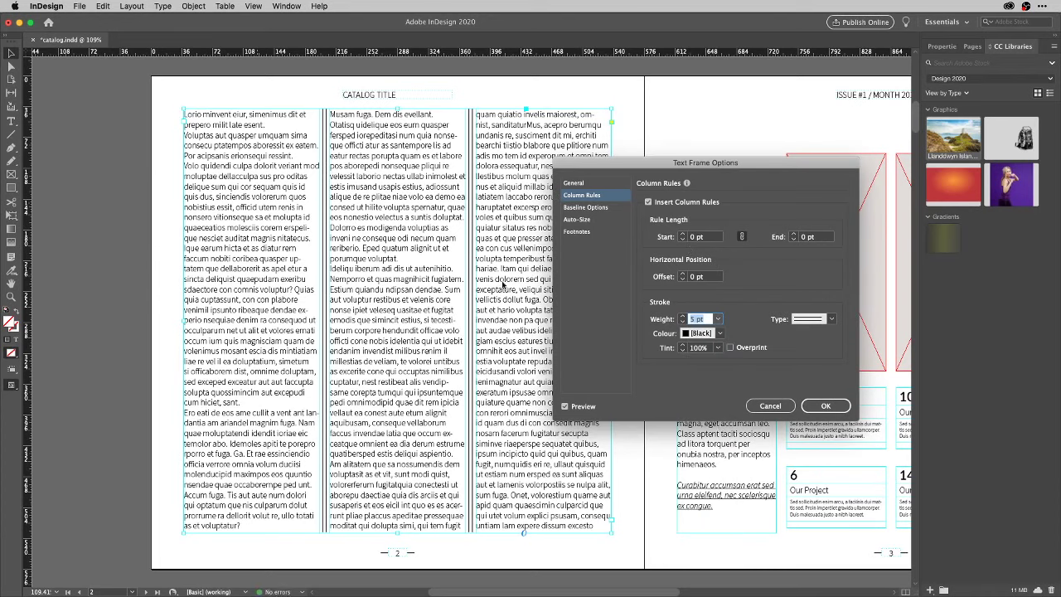
left_click(718, 319)
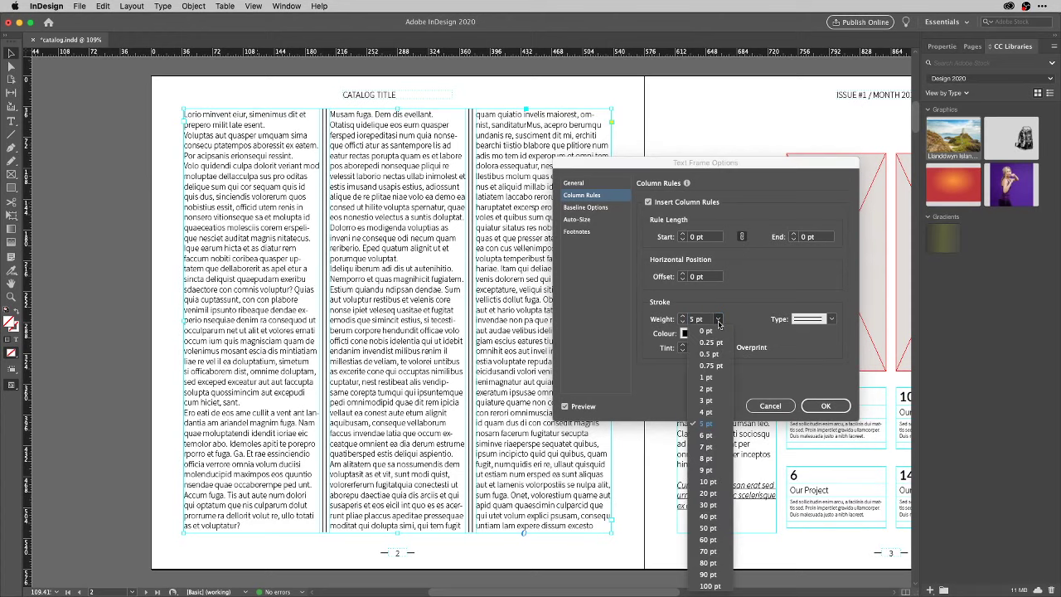
left_click(728, 390)
left_click(821, 407)
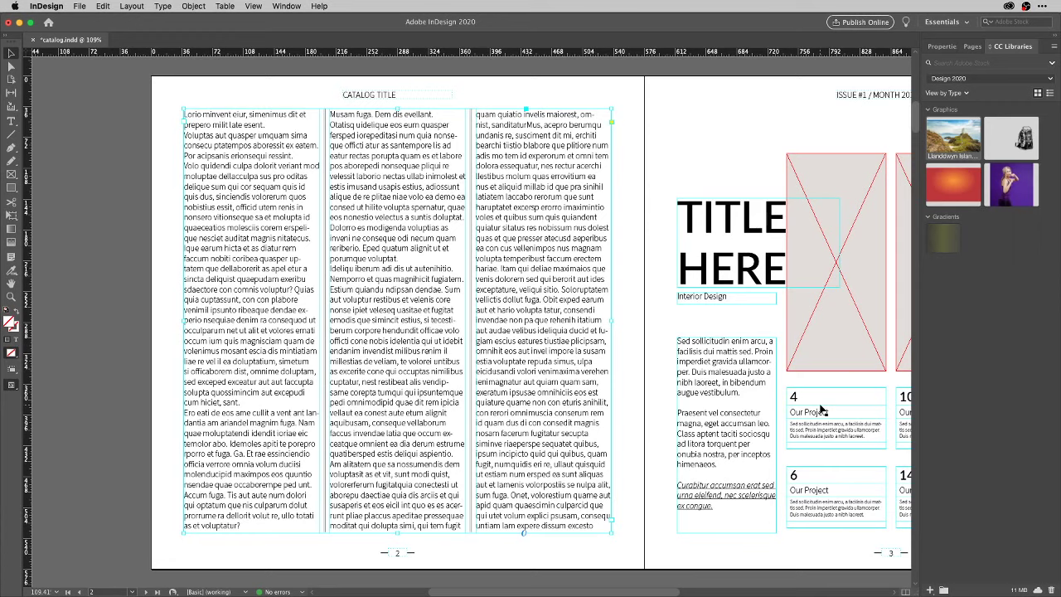
Set the page 3 title's font to Acumin Variable Concept in the Properties panel.
scroll(659, 362, "right", 10)
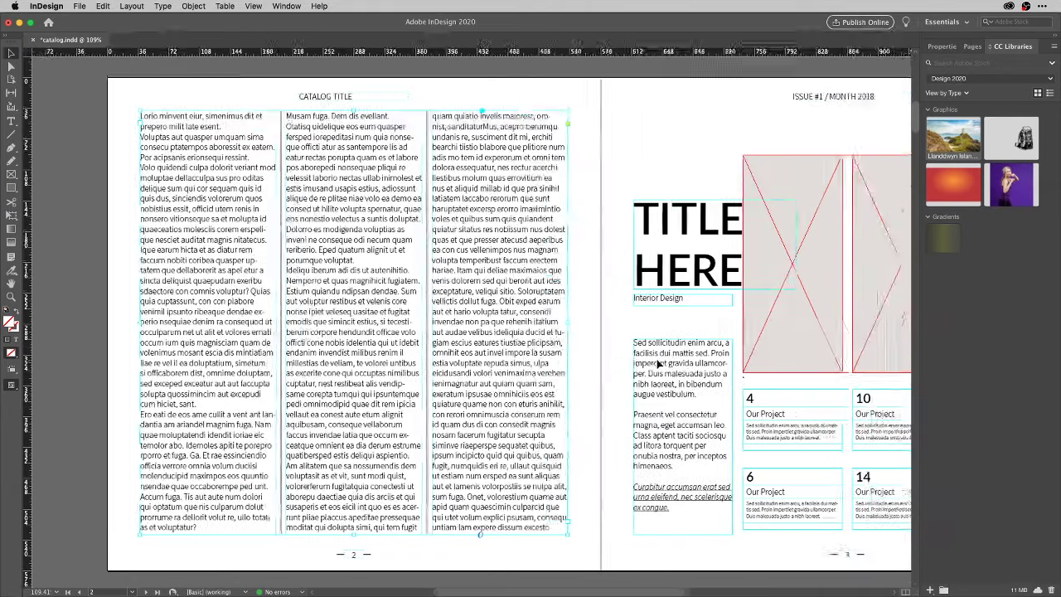
scroll(659, 363, "right", 8)
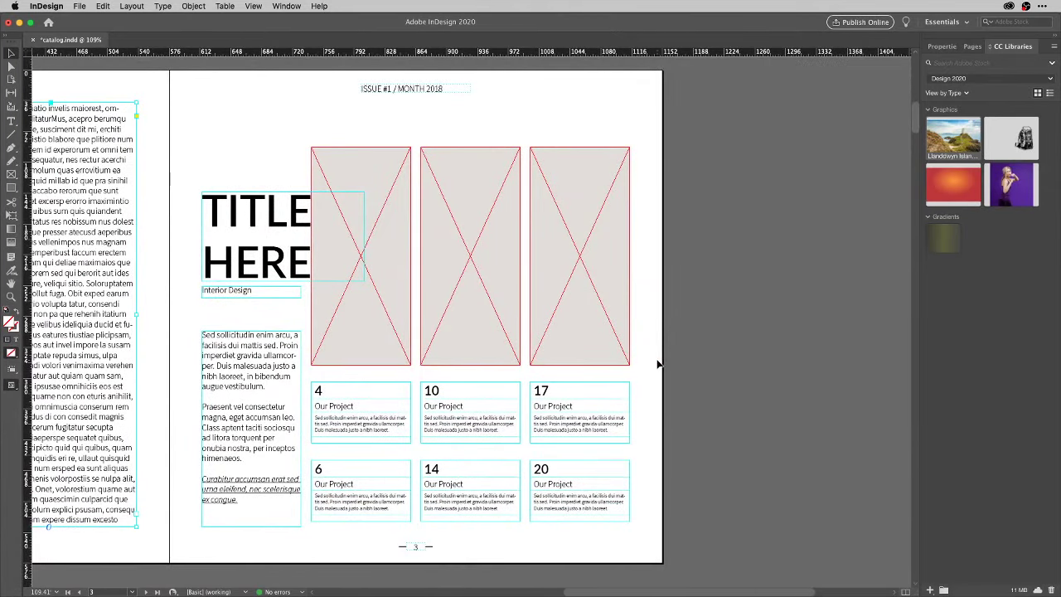
scroll(656, 363, "right", 6)
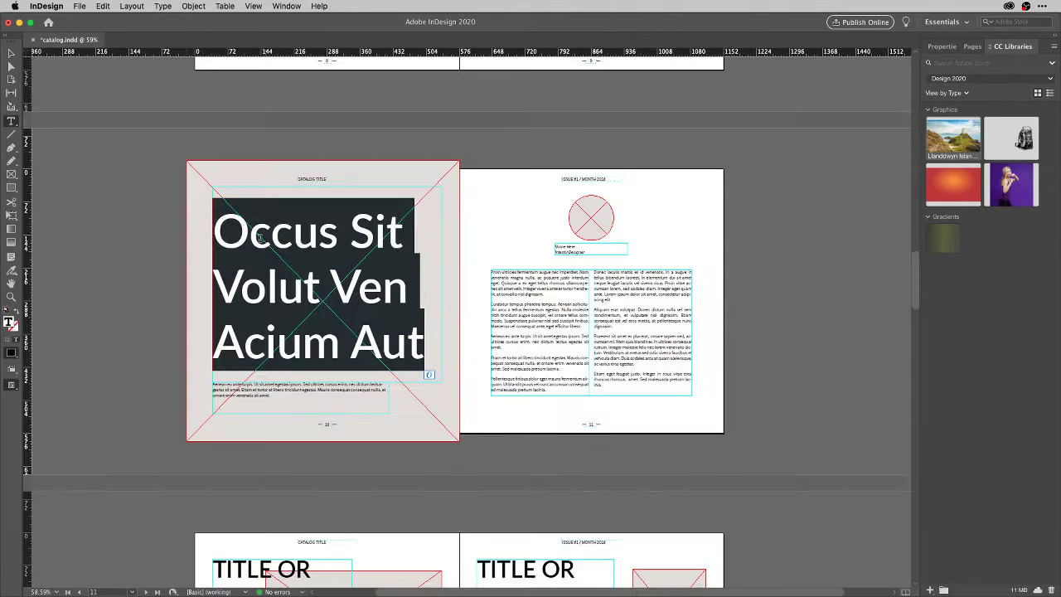
scroll(259, 280, "up", 5)
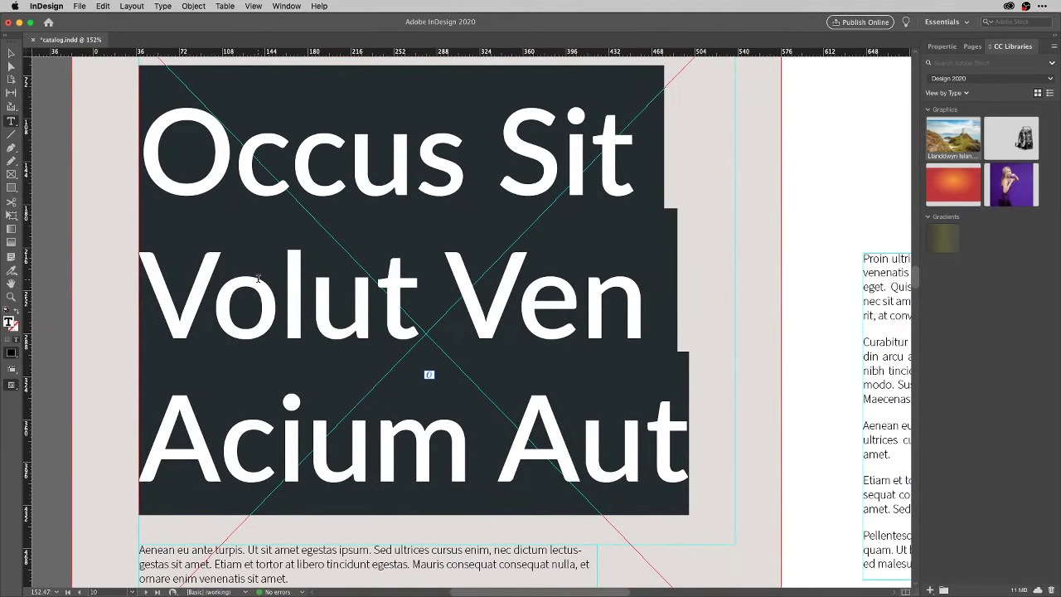
left_click(943, 48)
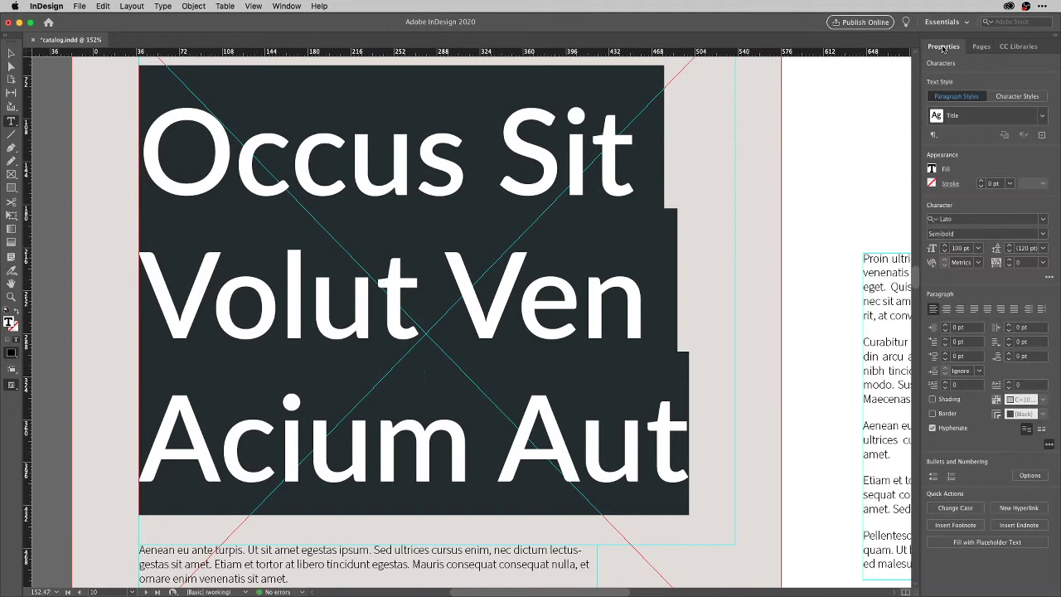
left_click(1044, 221)
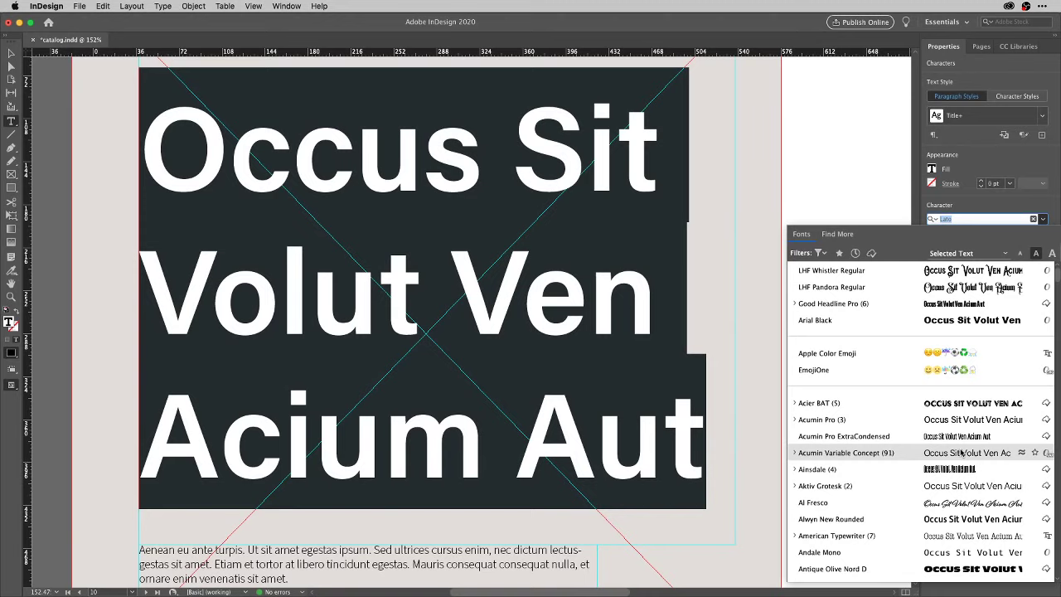
left_click(961, 452)
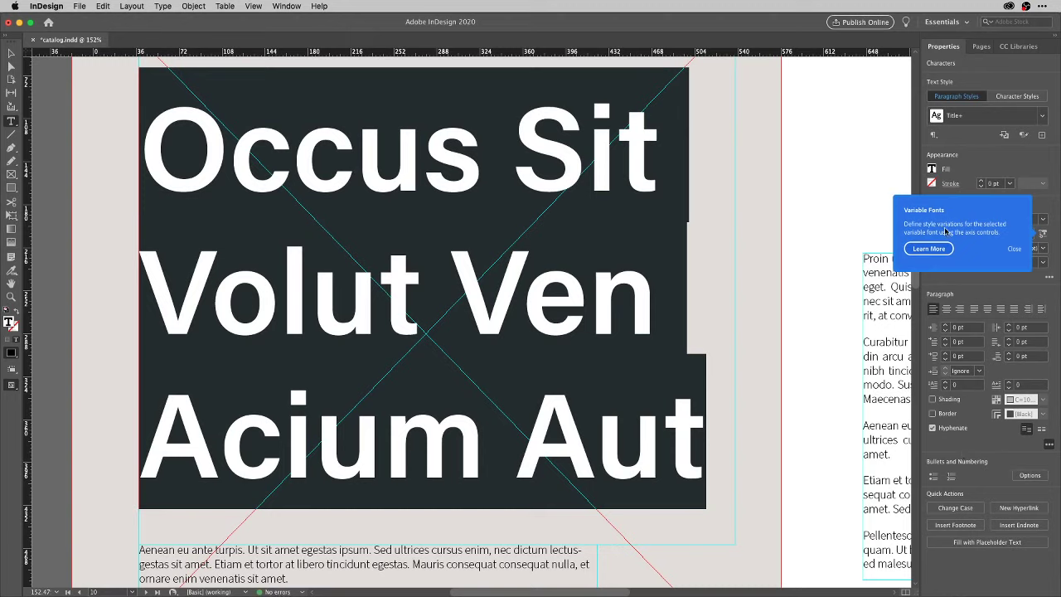
Dismiss the variable fonts tip and review font styles, keeping Semibold.
left_click(1015, 250)
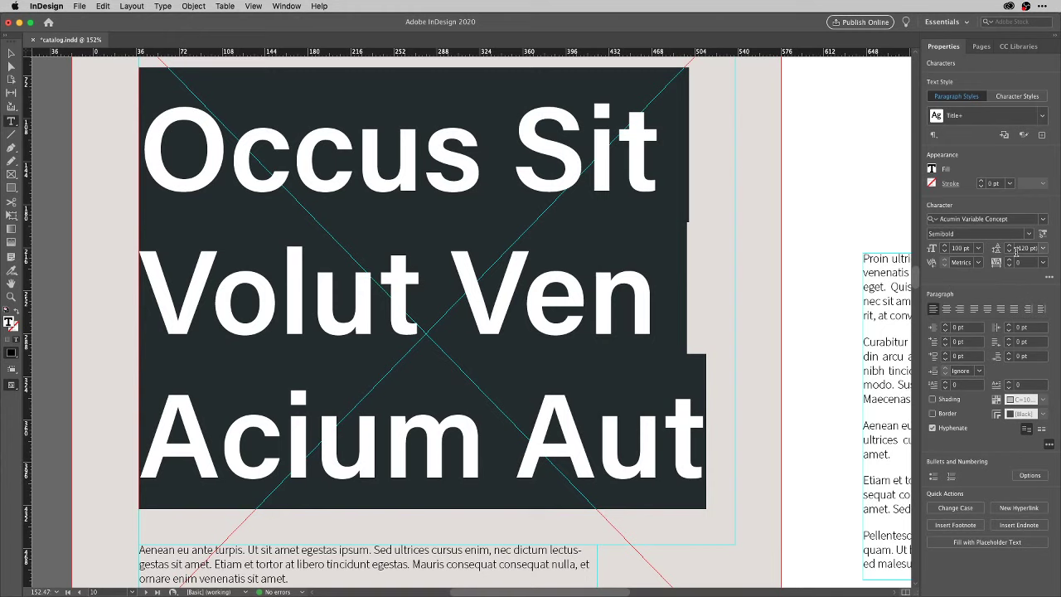
left_click(1031, 234)
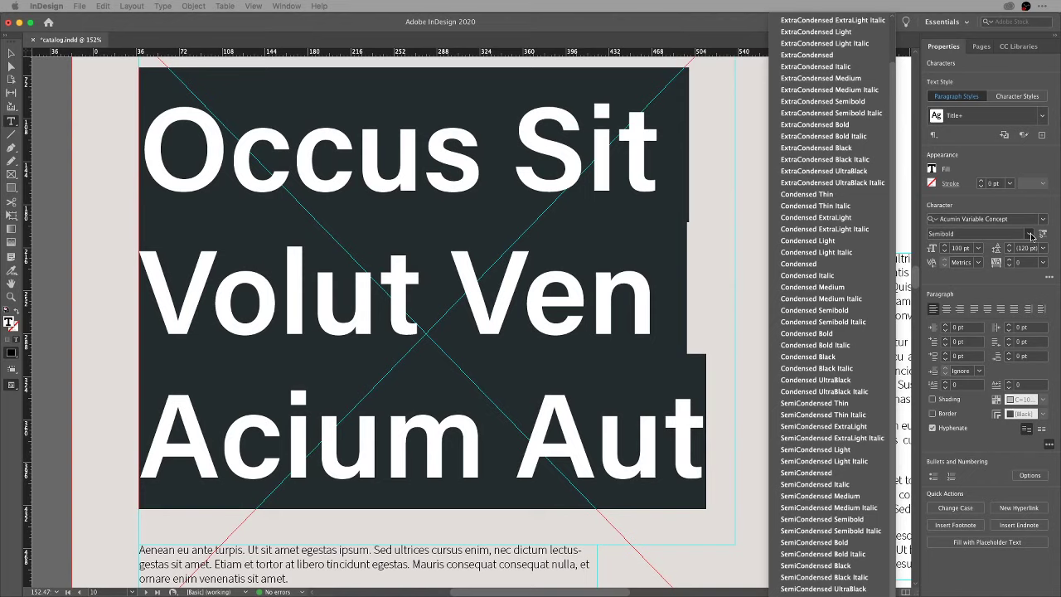
left_click(1031, 278)
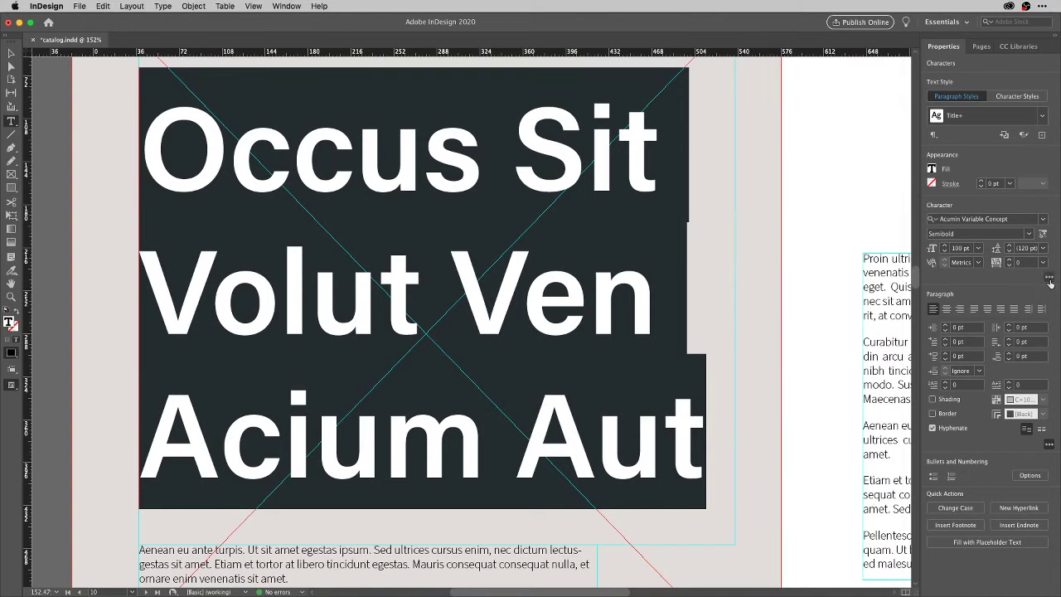
Adjust the variable font Weight, Width and Slant axes so the title is condensed and slanted.
left_click(1049, 278)
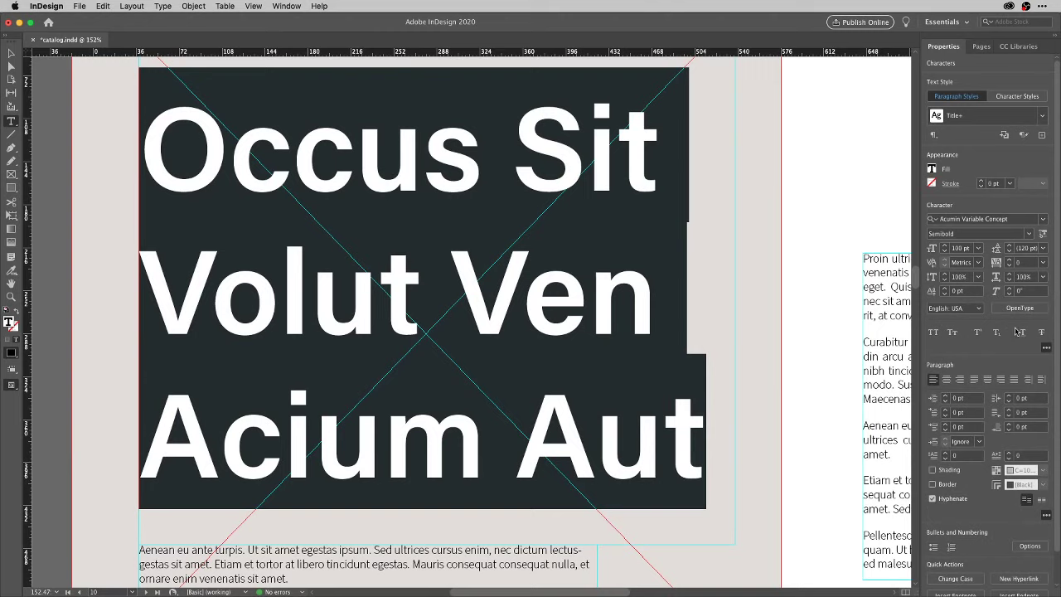
left_click(1046, 348)
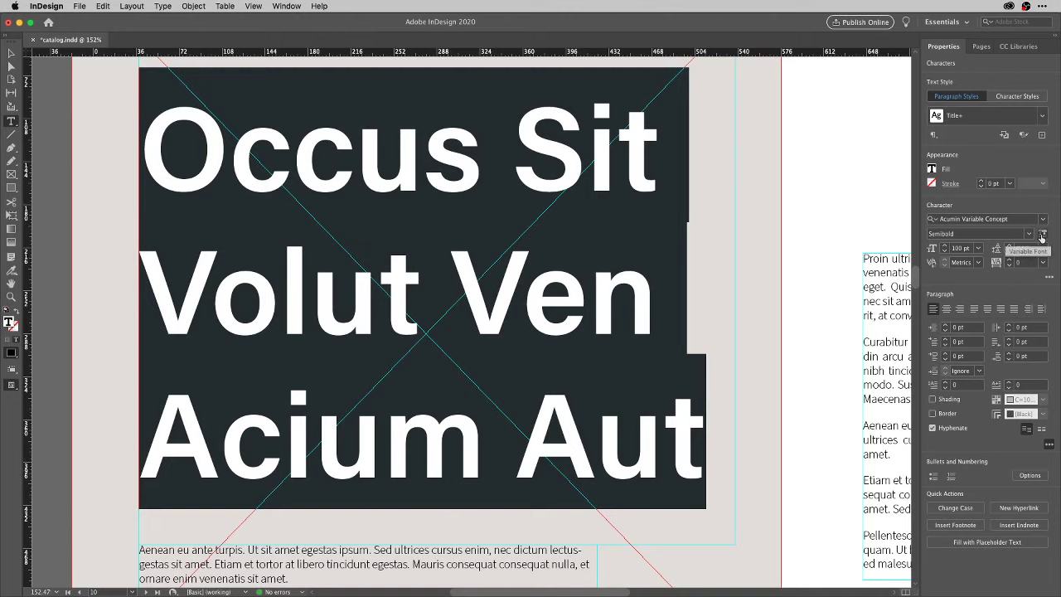
left_click(1042, 236)
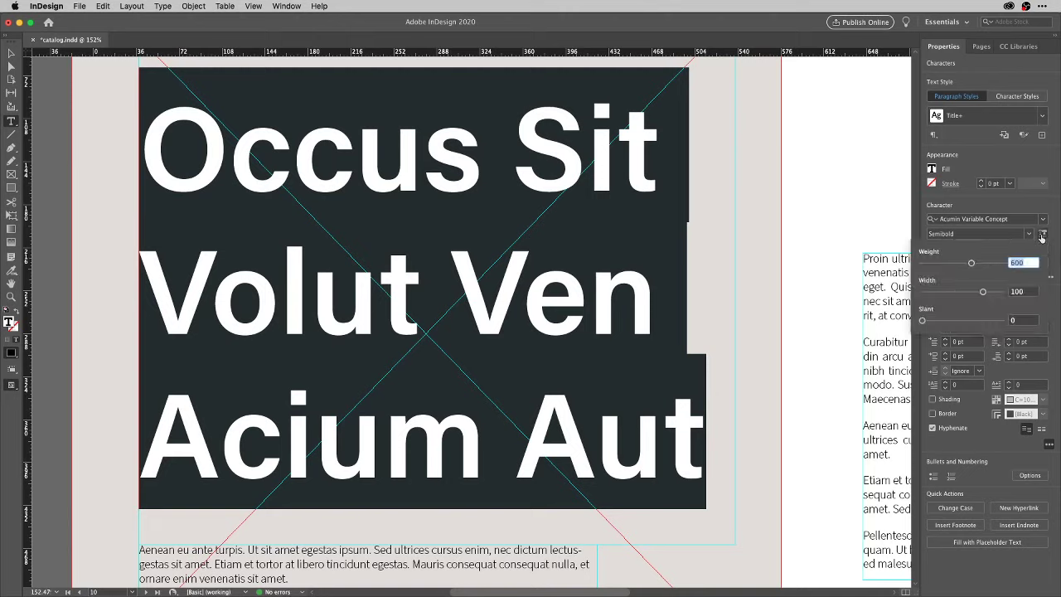
mouse_move(972, 264)
left_mouse_down()
mouse_move(1002, 271)
mouse_move(925, 275)
mouse_move(973, 294)
mouse_move(921, 296)
mouse_move(1005, 306)
mouse_move(947, 303)
mouse_move(926, 322)
mouse_move(1001, 323)
mouse_move(970, 324)
mouse_move(945, 266)
mouse_move(969, 266)
left_mouse_up()
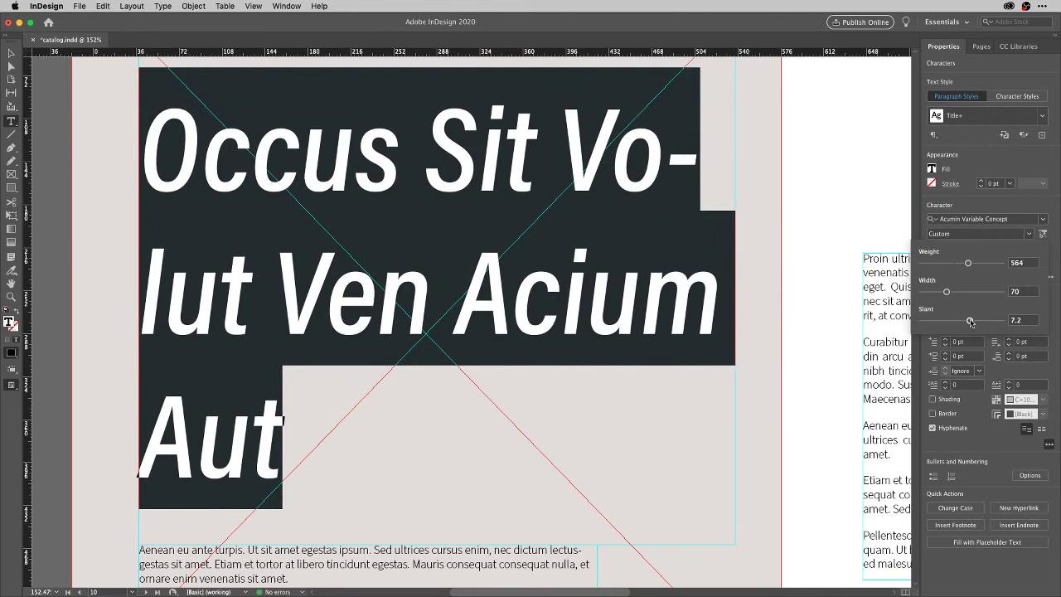
left_click_drag(970, 322, 951, 324)
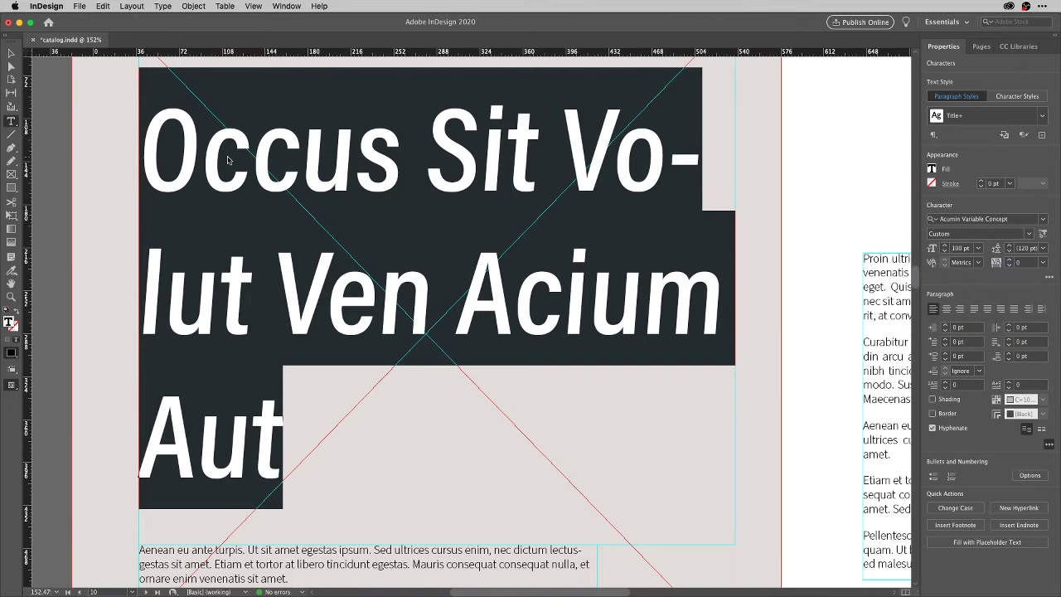
key("Escape")
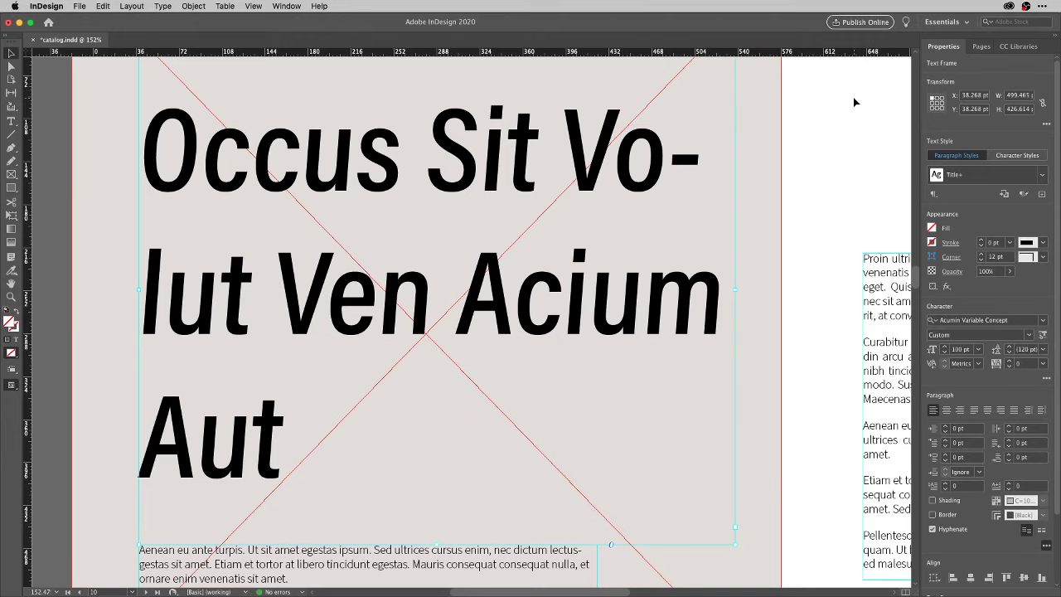
Switch to the Interactive for PDF workspace and open the Animation panel.
left_click(966, 25)
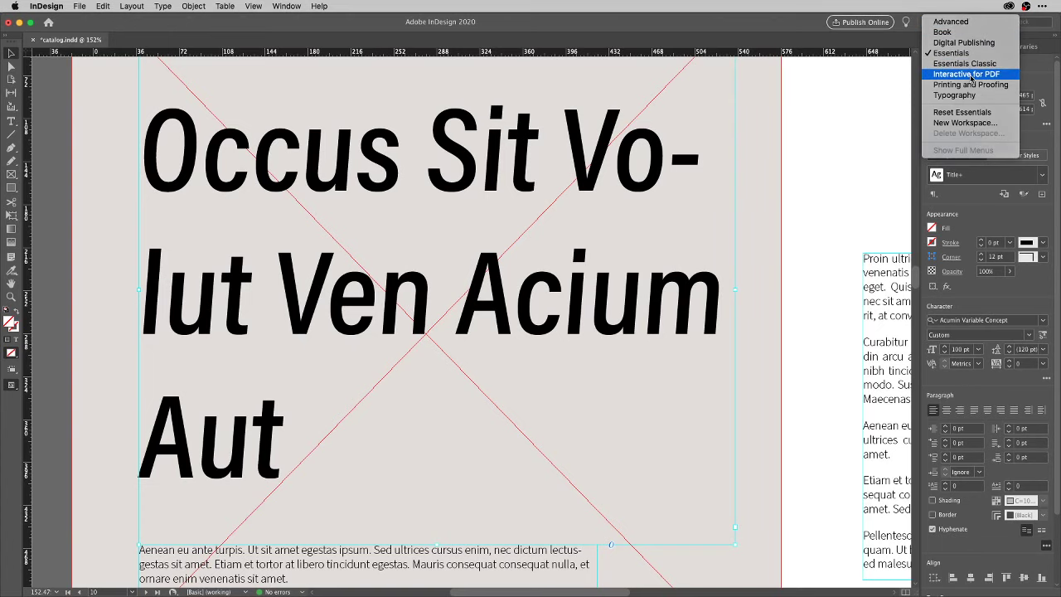
key("Escape")
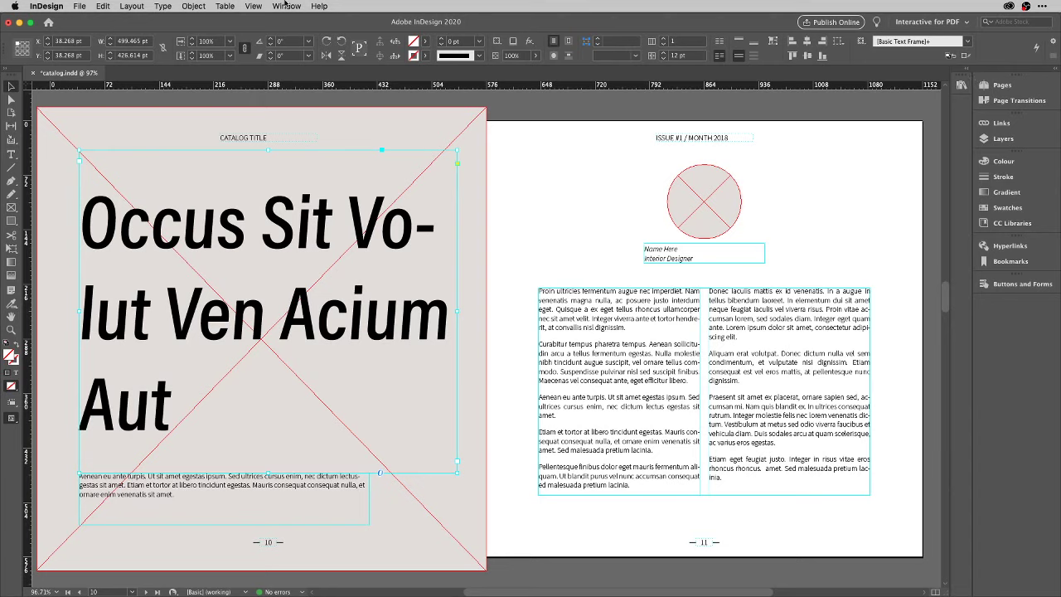
left_click(286, 6)
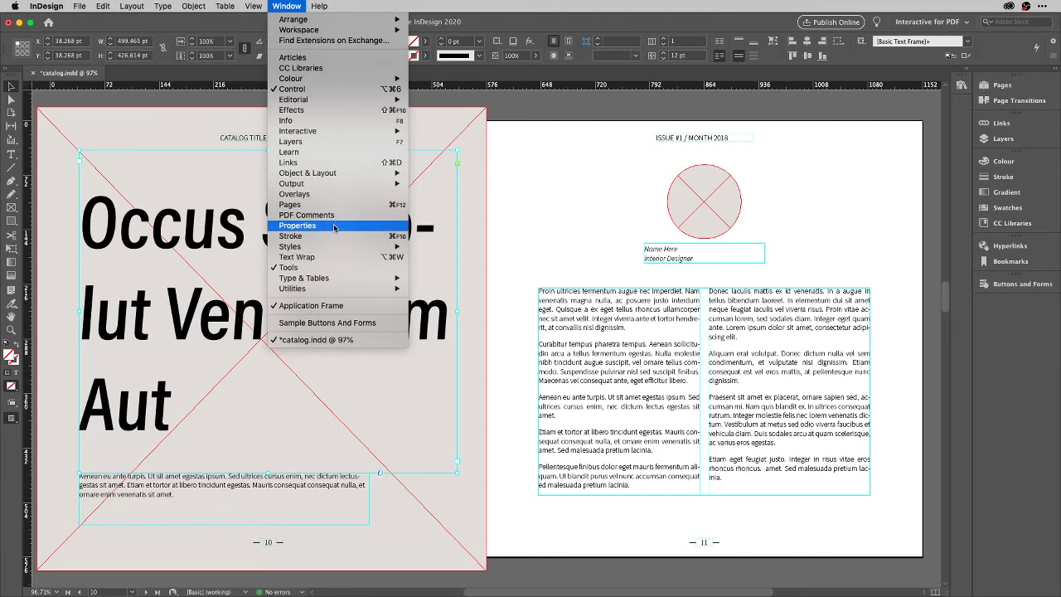
mouse_move(356, 135)
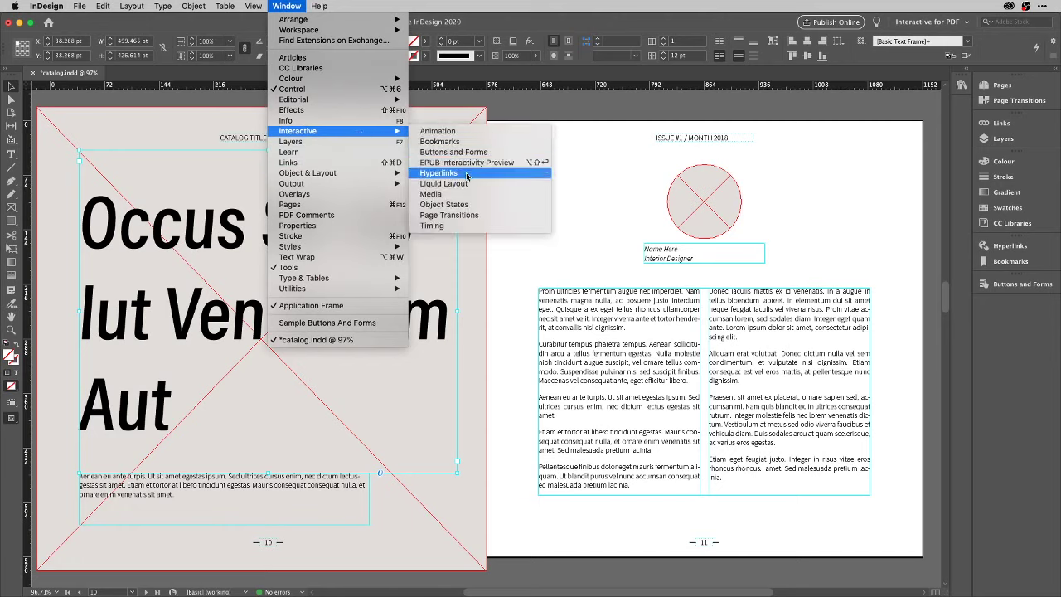
left_click(473, 130)
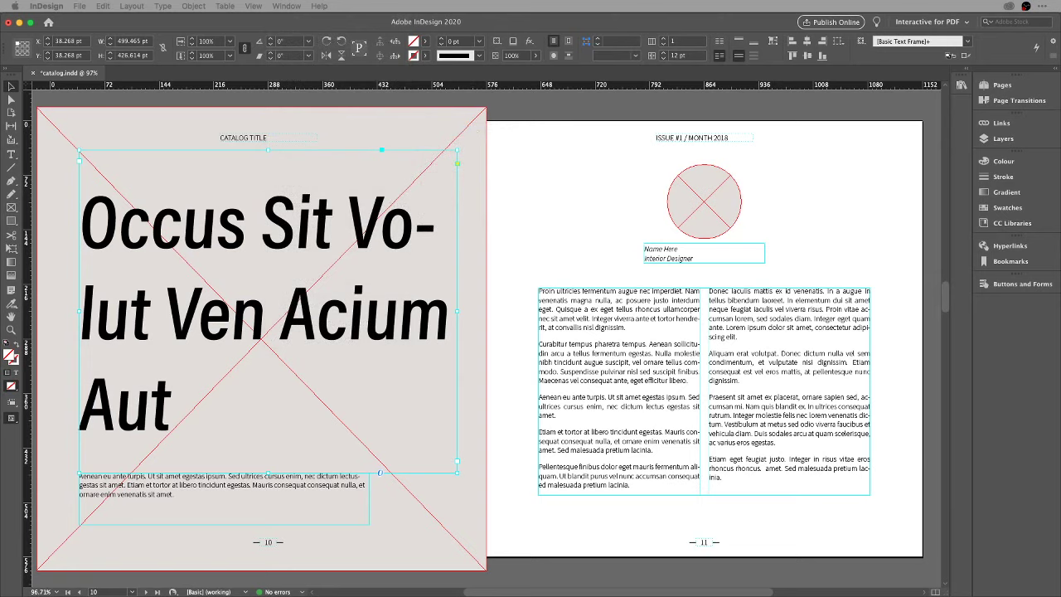
left_click_drag(821, 169, 829, 158)
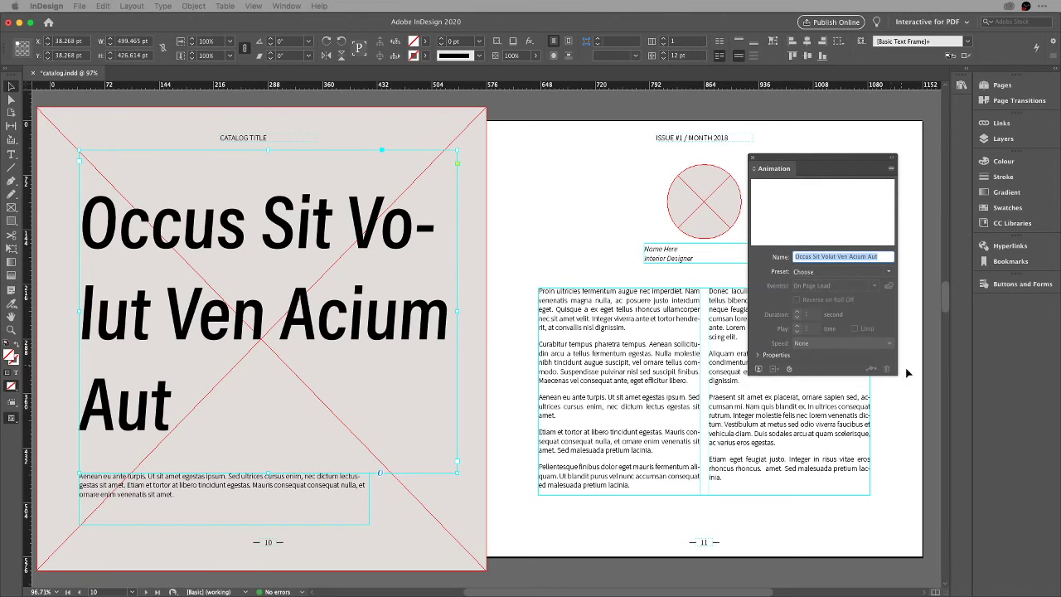
Review the animation presets without applying one and confirm the title frame's animation name.
left_click(889, 273)
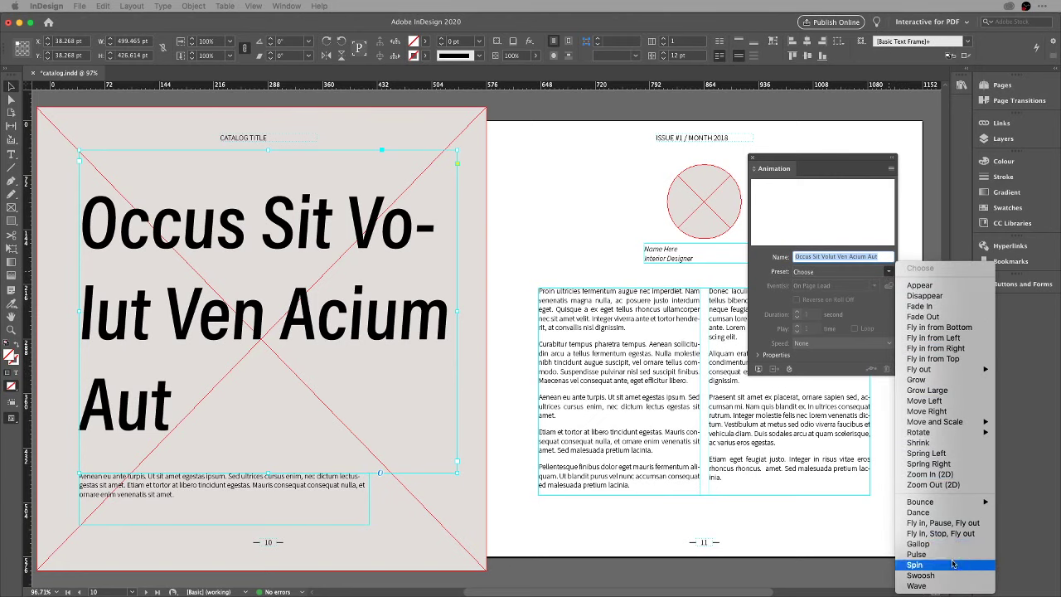
left_click(856, 284)
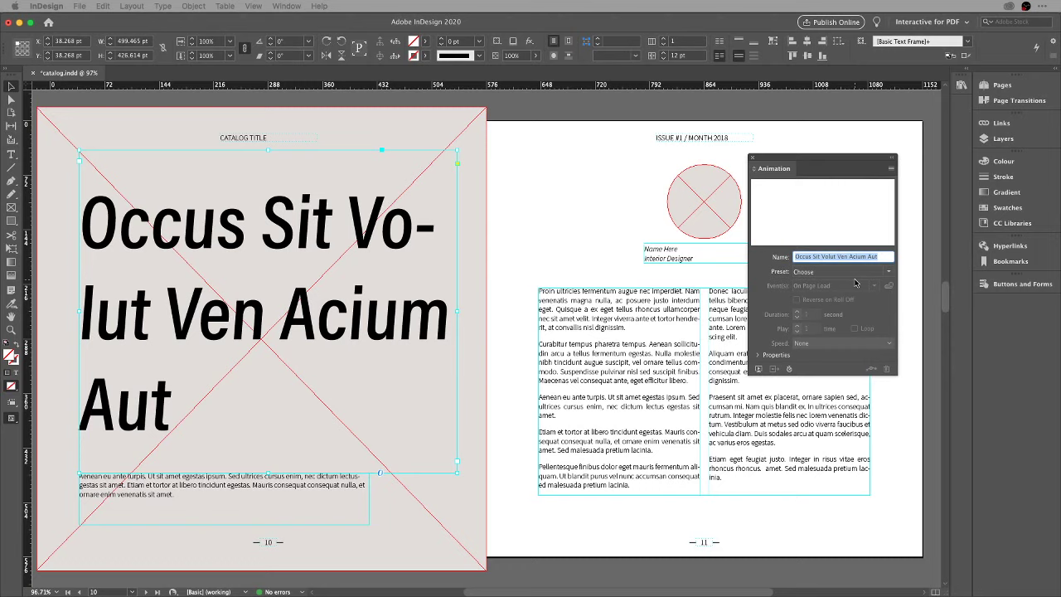
left_click(386, 242)
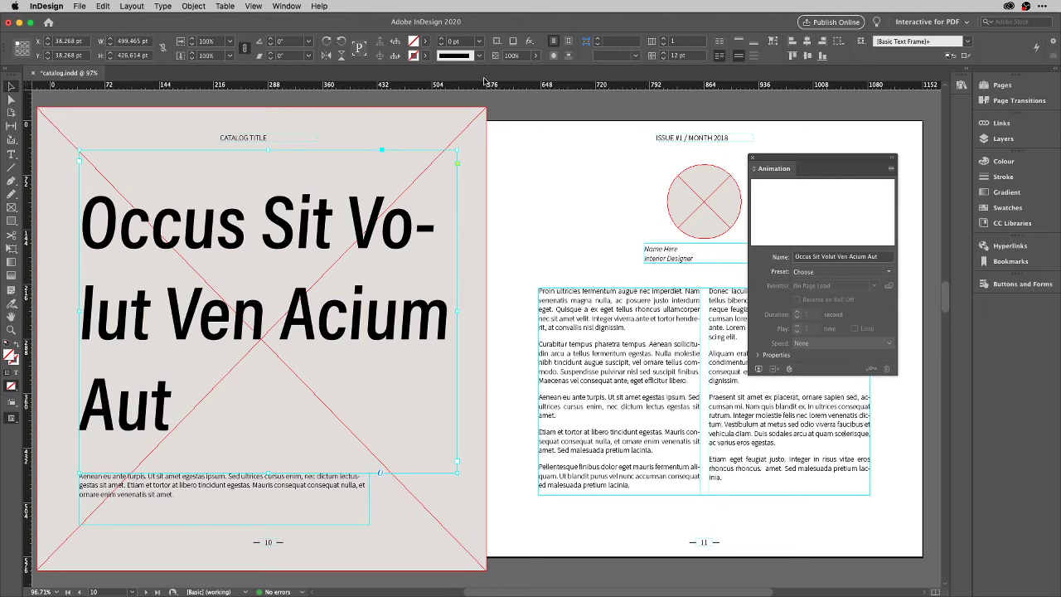
Save the condensed slanted Acumin title as Paragraph Style 1, based on Title, and close the Animation panel.
key("t")
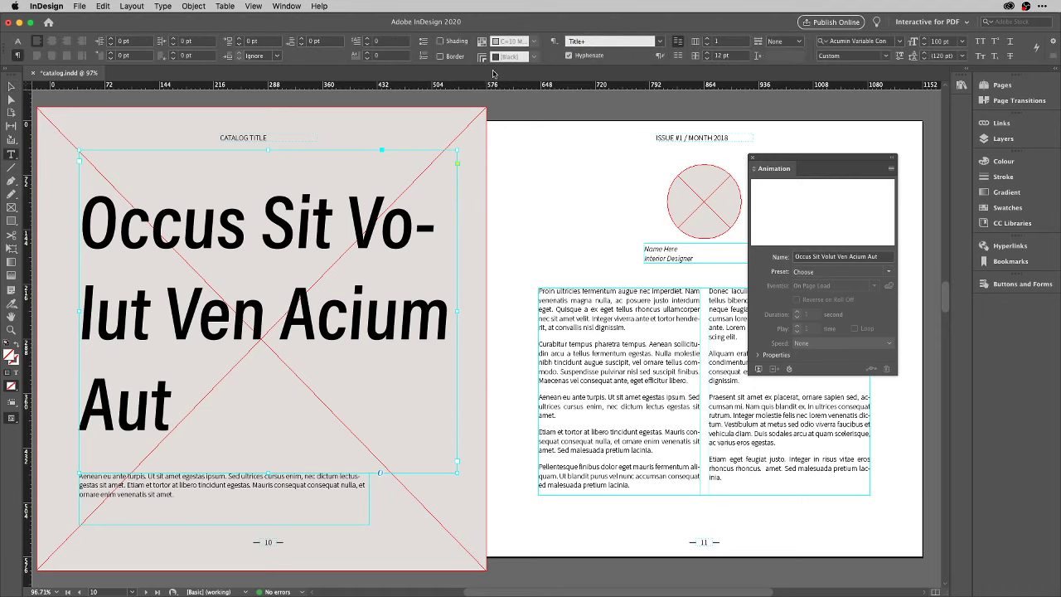
left_click(554, 41)
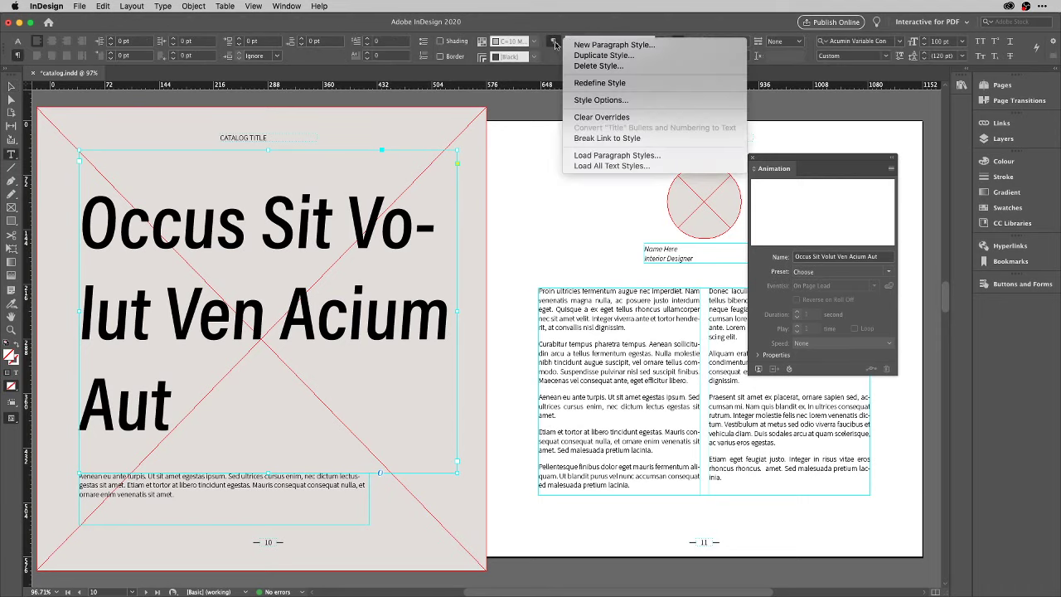
left_click(580, 44)
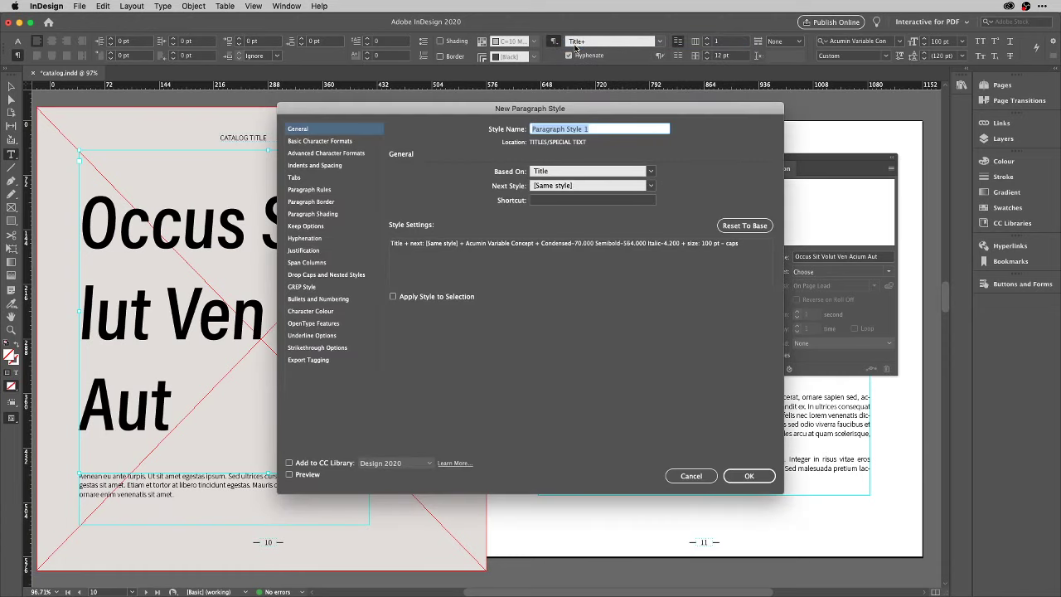
left_click(542, 199)
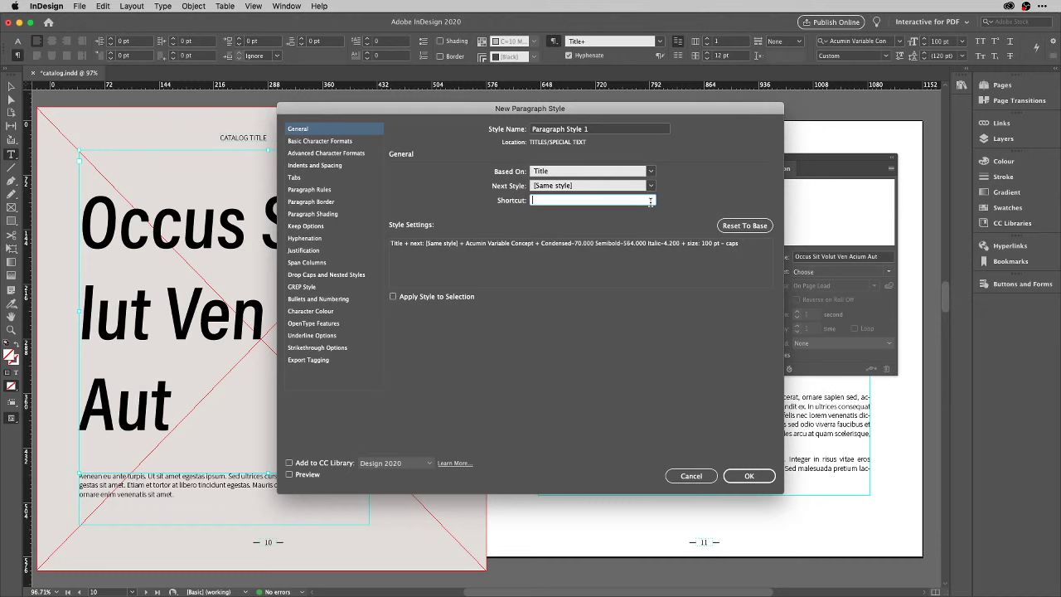
key("Return")
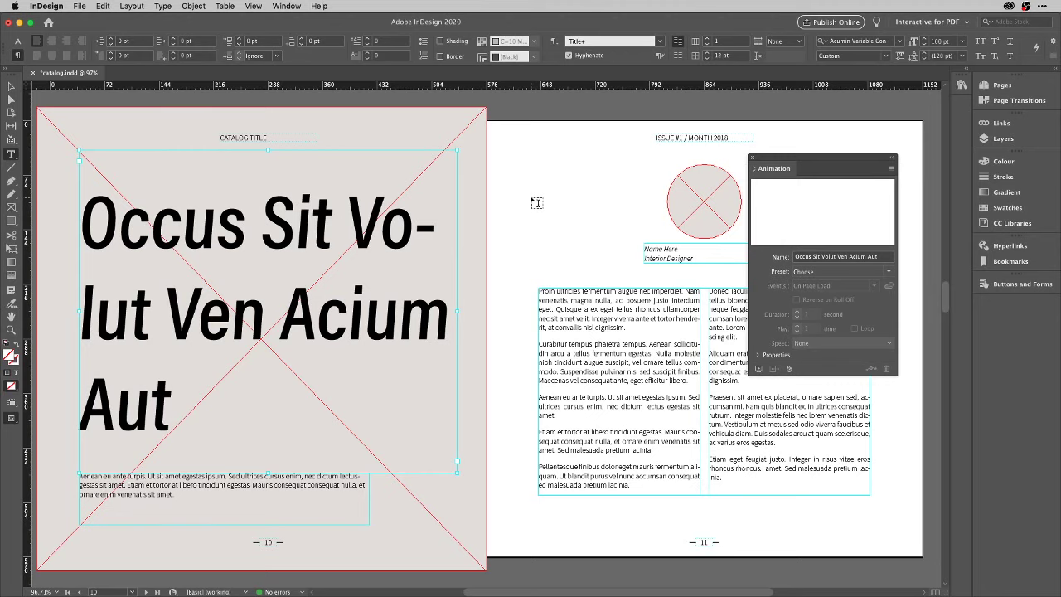
key("Escape")
left_click(753, 158)
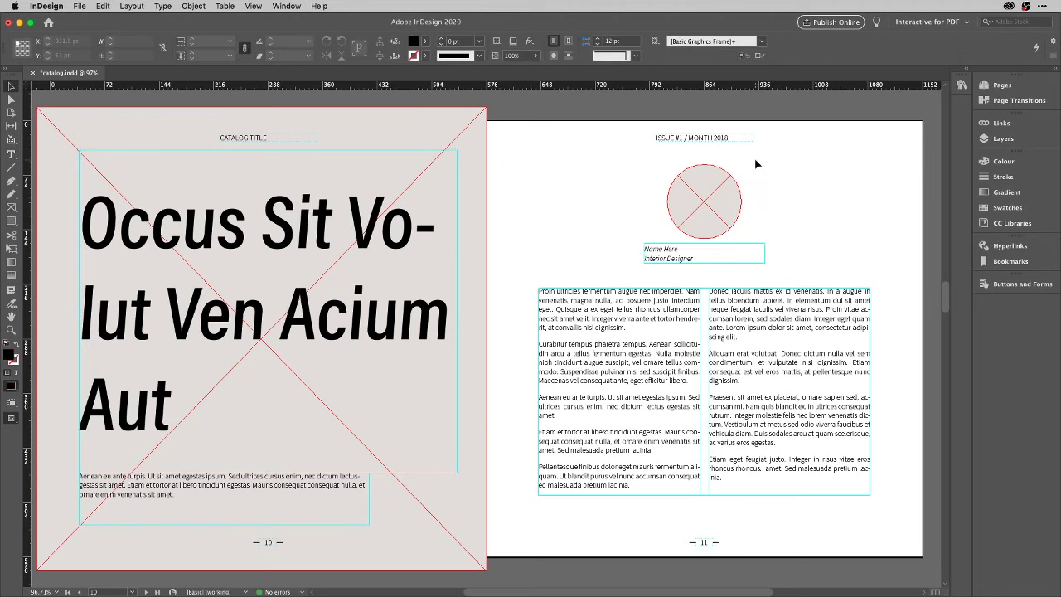